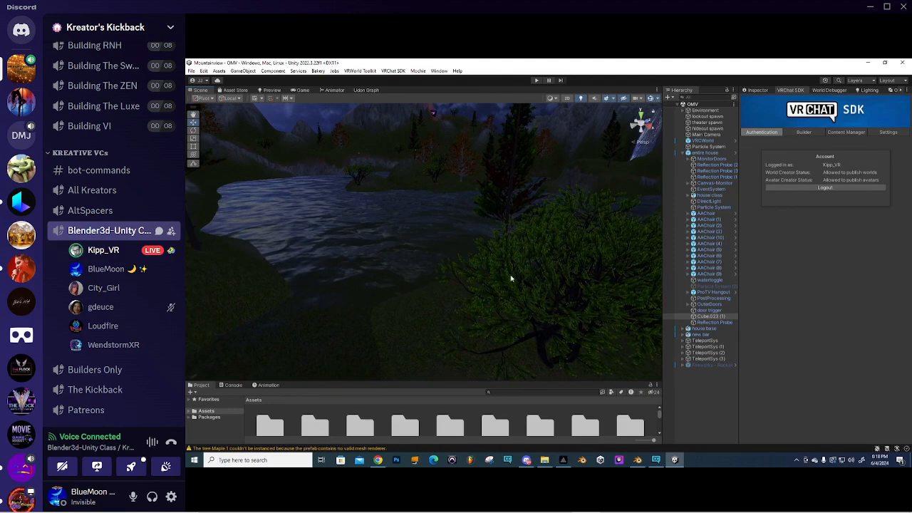
- Orbit and pan the Scene view across the lake, river and autumn trees
{"action": "right_click_drag", "start_coordinate": [510, 279], "coordinate": [436, 267]}
{"action": "middle_click_drag", "start_coordinate": [436, 266], "coordinate": [478, 264]}
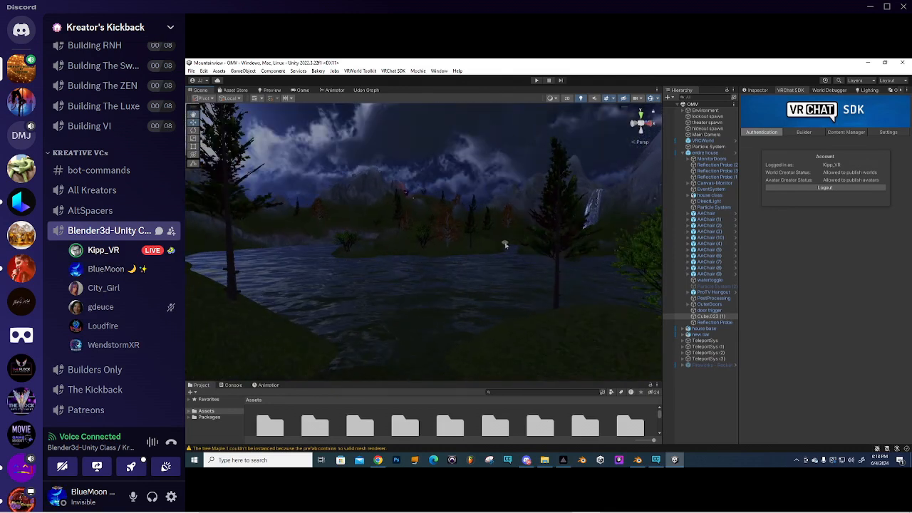
{"action": "right_click_drag", "start_coordinate": [507, 246], "coordinate": [478, 260]}
{"action": "middle_click_drag", "start_coordinate": [478, 261], "coordinate": [318, 305]}
{"action": "middle_click_drag", "start_coordinate": [507, 266], "coordinate": [554, 251]}
{"action": "scroll", "coordinate": [447, 271], "scroll_direction": "down", "scroll_amount": 4}
{"action": "scroll", "coordinate": [446, 273], "scroll_direction": "up", "scroll_amount": 6}
{"action": "scroll", "coordinate": [447, 273], "scroll_direction": "down", "scroll_amount": 3}
{"action": "scroll", "coordinate": [447, 273], "scroll_direction": "down", "scroll_amount": 2}
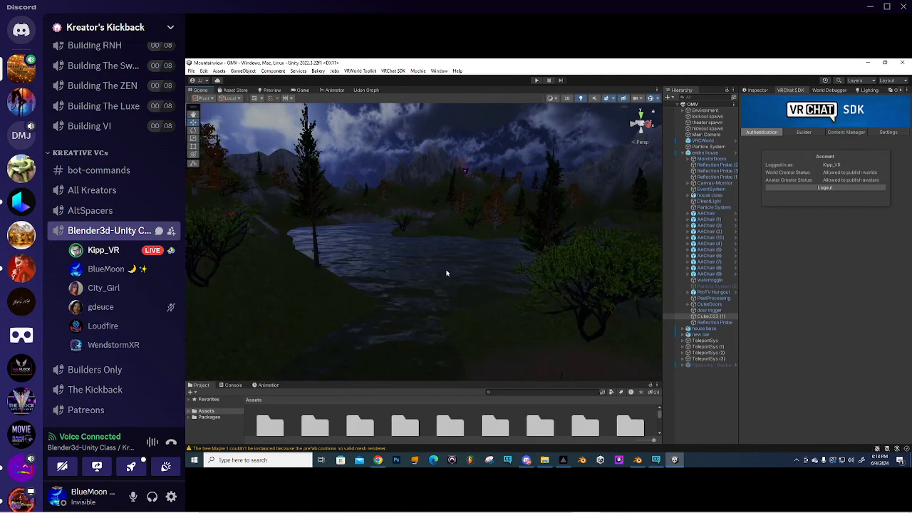
{"action": "middle_click_drag", "start_coordinate": [491, 336], "coordinate": [403, 297]}
{"action": "scroll", "coordinate": [489, 299], "scroll_direction": "down", "scroll_amount": 3}
{"action": "scroll", "coordinate": [403, 305], "scroll_direction": "down", "scroll_amount": 1}
{"action": "scroll", "coordinate": [404, 307], "scroll_direction": "up", "scroll_amount": 2}
{"action": "right_click_drag", "start_coordinate": [436, 293], "coordinate": [423, 321]}
{"action": "scroll", "coordinate": [423, 321], "scroll_direction": "up", "scroll_amount": 1}
{"action": "middle_click_drag", "start_coordinate": [423, 322], "coordinate": [421, 308]}
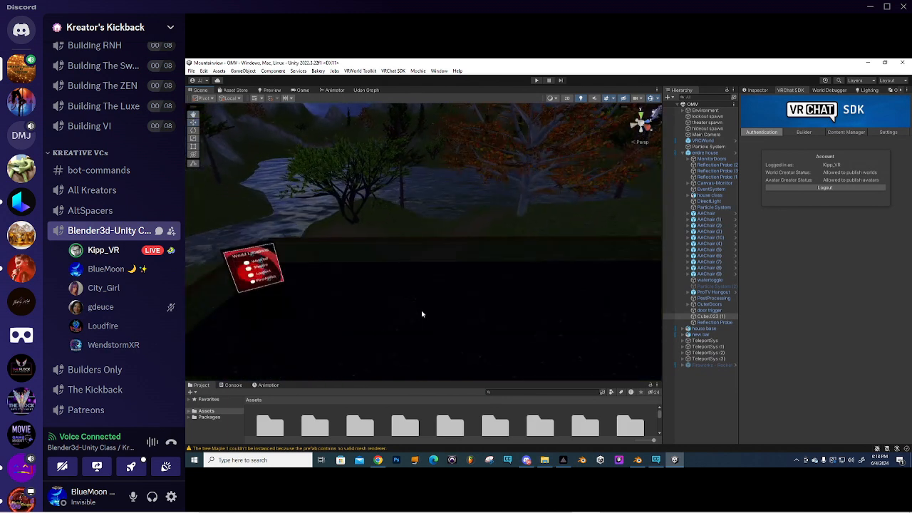
{"action": "scroll", "coordinate": [422, 314], "scroll_direction": "up", "scroll_amount": 2}
{"action": "scroll", "coordinate": [422, 314], "scroll_direction": "down", "scroll_amount": 3}
{"action": "scroll", "coordinate": [422, 314], "scroll_direction": "up", "scroll_amount": 2}
{"action": "right_click_drag", "start_coordinate": [422, 313], "coordinate": [345, 238]}
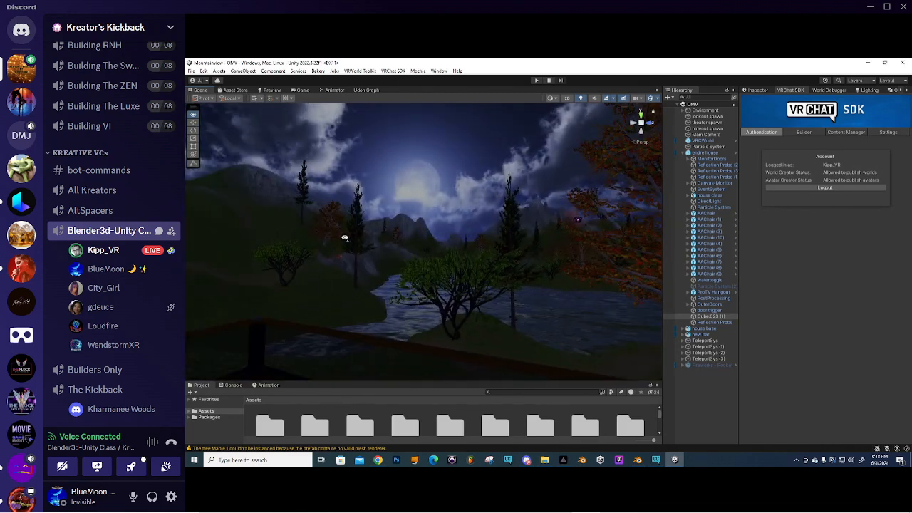
{"action": "right_click_drag", "start_coordinate": [244, 259], "coordinate": [331, 250]}
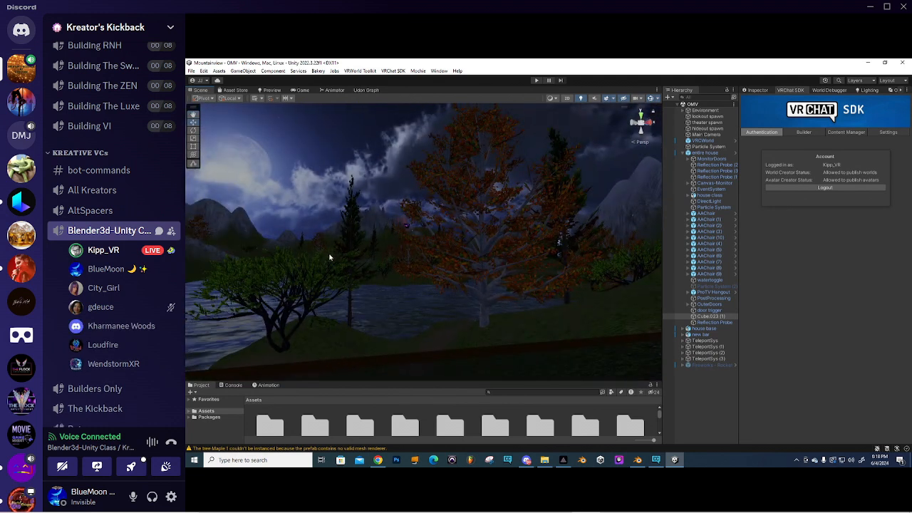
{"action": "right_click_drag", "start_coordinate": [404, 262], "coordinate": [442, 260]}
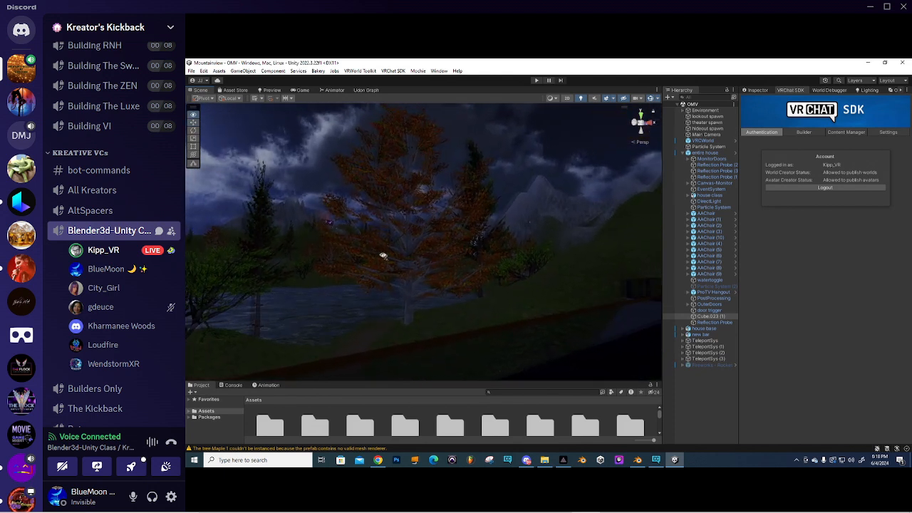
{"action": "right_click_drag", "start_coordinate": [381, 254], "coordinate": [391, 262]}
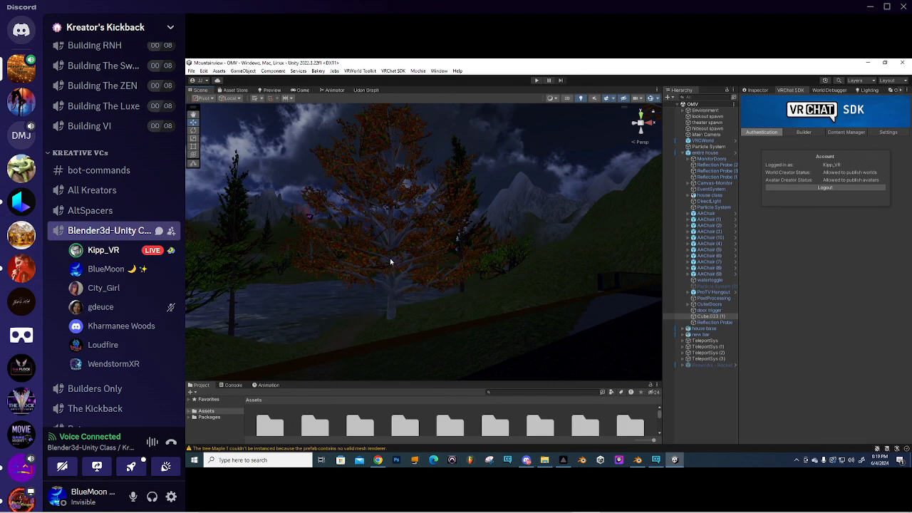
{"action": "right_click_drag", "start_coordinate": [441, 247], "coordinate": [406, 257]}
{"action": "middle_click_drag", "start_coordinate": [405, 256], "coordinate": [435, 249]}
{"action": "right_click_drag", "start_coordinate": [435, 248], "coordinate": [492, 252]}
{"action": "middle_click_drag", "start_coordinate": [492, 252], "coordinate": [402, 253]}
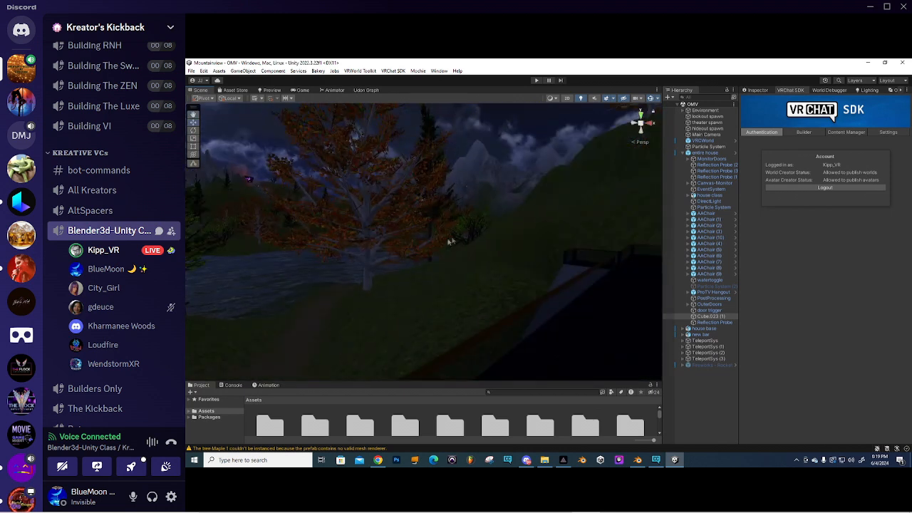
{"action": "right_click_drag", "start_coordinate": [450, 242], "coordinate": [377, 239]}
{"action": "scroll", "coordinate": [377, 239], "scroll_direction": "down", "scroll_amount": 4}
{"action": "scroll", "coordinate": [377, 239], "scroll_direction": "up", "scroll_amount": 2}
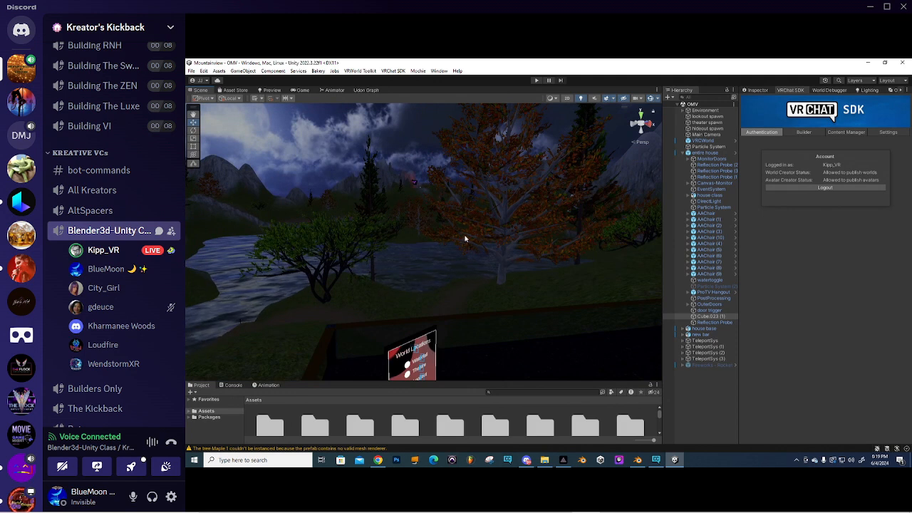
{"action": "middle_click_drag", "start_coordinate": [465, 239], "coordinate": [461, 231]}
{"action": "right_click_drag", "start_coordinate": [461, 231], "coordinate": [415, 230]}
{"action": "middle_click_drag", "start_coordinate": [415, 231], "coordinate": [405, 229]}
{"action": "scroll", "coordinate": [406, 231], "scroll_direction": "down", "scroll_amount": 2}
{"action": "right_click_drag", "start_coordinate": [407, 232], "coordinate": [459, 232]}
{"action": "mouse_move", "coordinate": [389, 230]}
{"action": "middle_mouse_down"}
{"action": "mouse_move", "coordinate": [402, 231]}
{"action": "mouse_move", "coordinate": [391, 240]}
{"action": "middle_mouse_up"}
{"action": "scroll", "coordinate": [391, 240], "scroll_direction": "up", "scroll_amount": 2}
{"action": "right_click_drag", "start_coordinate": [479, 226], "coordinate": [446, 231]}
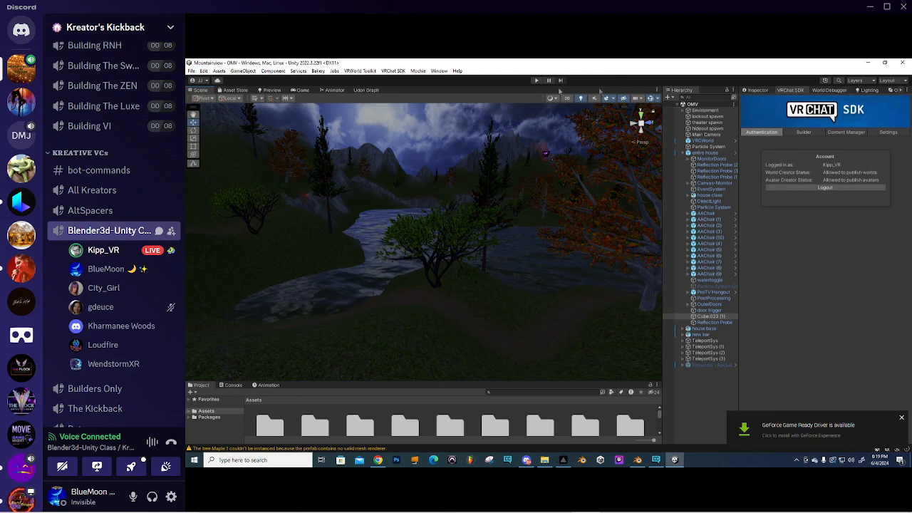
- Close the existing Occlusion tab
{"action": "left_click", "coordinate": [901, 91]}
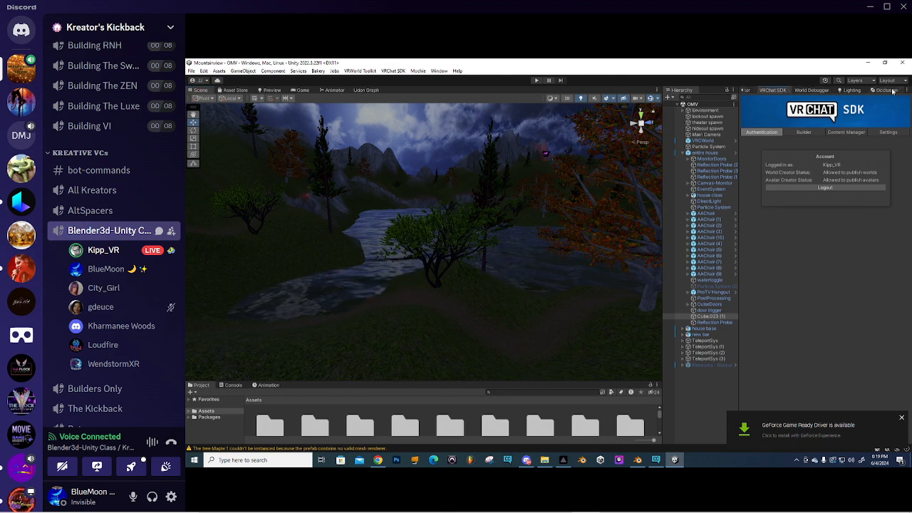
{"action": "right_click", "coordinate": [893, 91]}
{"action": "left_click", "coordinate": [859, 103]}
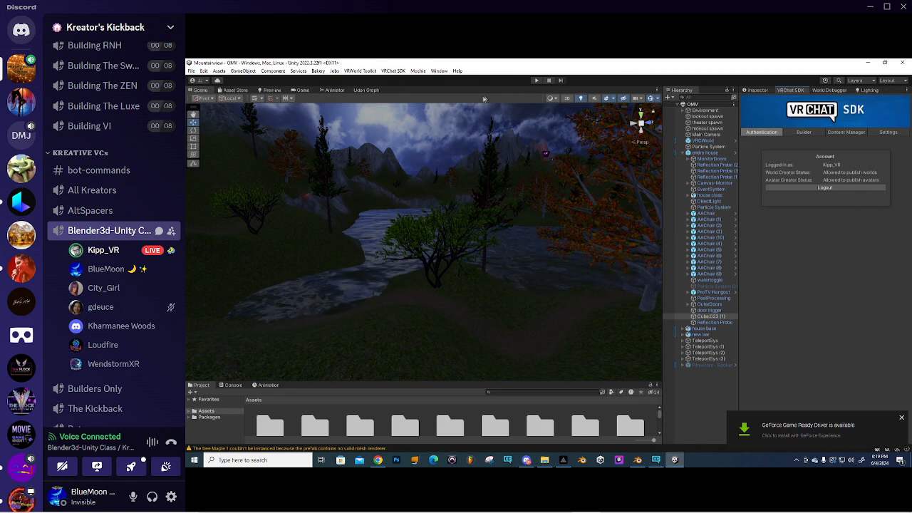
- Open a new Occlusion Culling window from Window > Rendering
{"action": "left_click", "coordinate": [440, 72]}
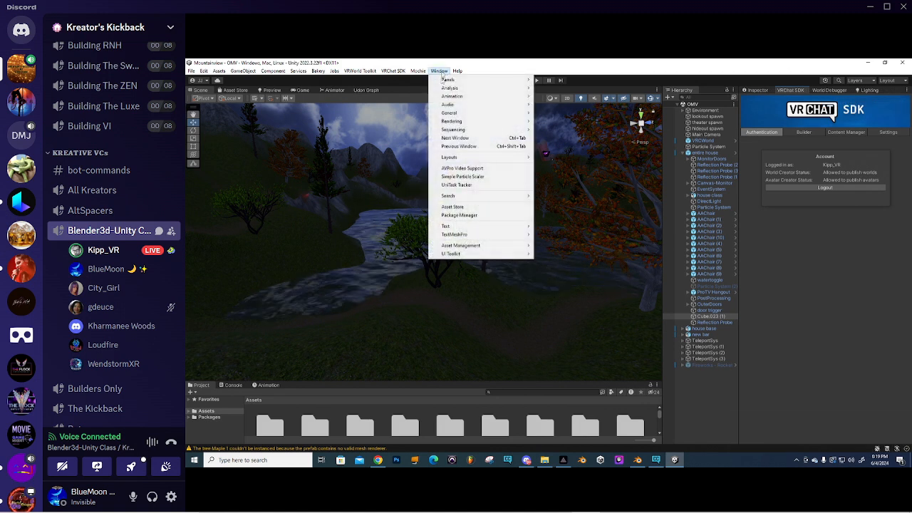
{"action": "mouse_move", "coordinate": [461, 124]}
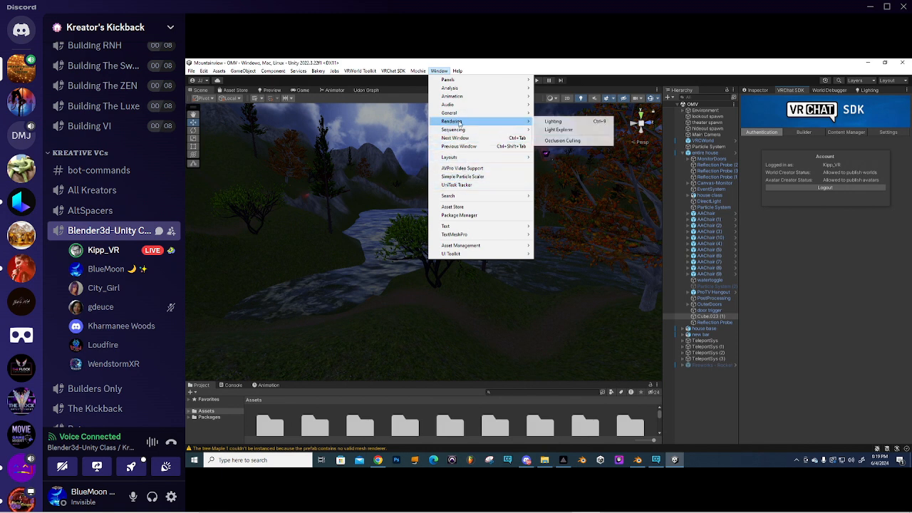
{"action": "left_click", "coordinate": [562, 141]}
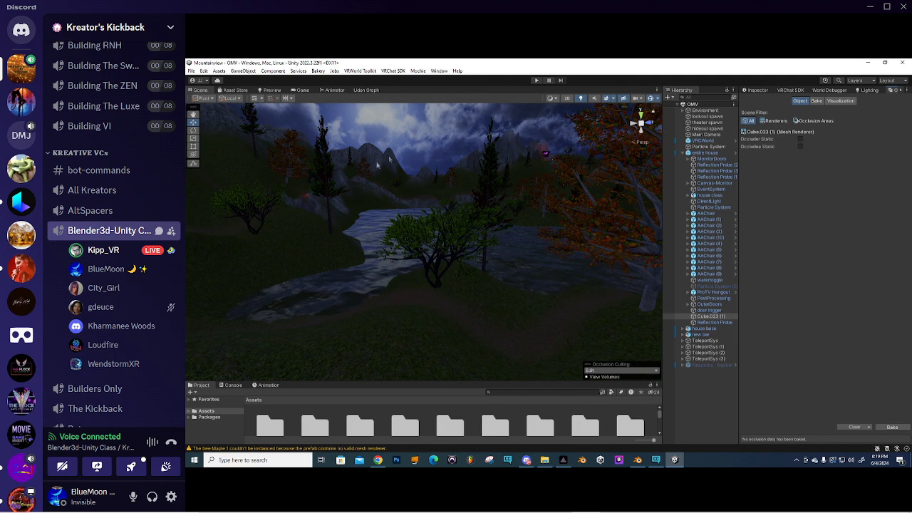
{"action": "scroll", "coordinate": [433, 190], "scroll_direction": "down", "scroll_amount": 3}
{"action": "scroll", "coordinate": [434, 190], "scroll_direction": "up", "scroll_amount": 3}
{"action": "right_click_drag", "start_coordinate": [415, 200], "coordinate": [442, 219]}
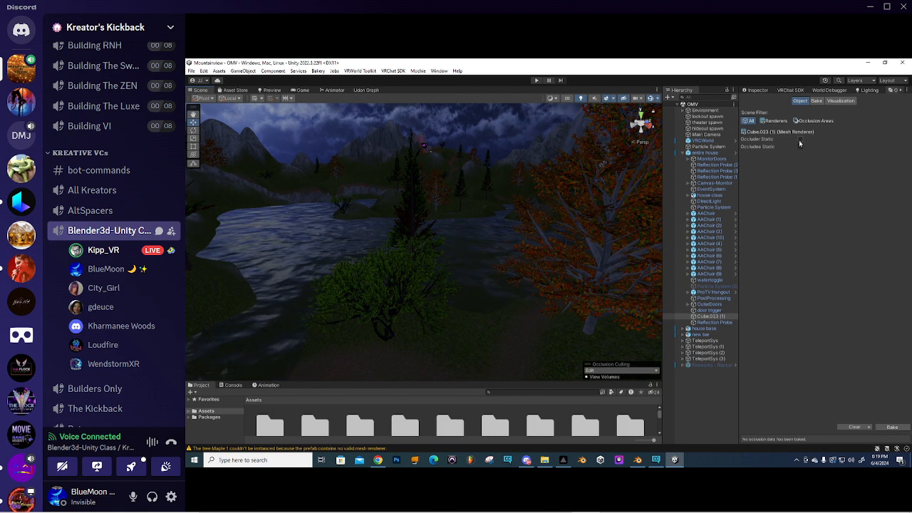
{"action": "right_click_drag", "start_coordinate": [441, 186], "coordinate": [471, 197]}
- Select the orange maple tree Maple_1 and centre it in the Scene view
{"action": "left_click", "coordinate": [547, 211]}
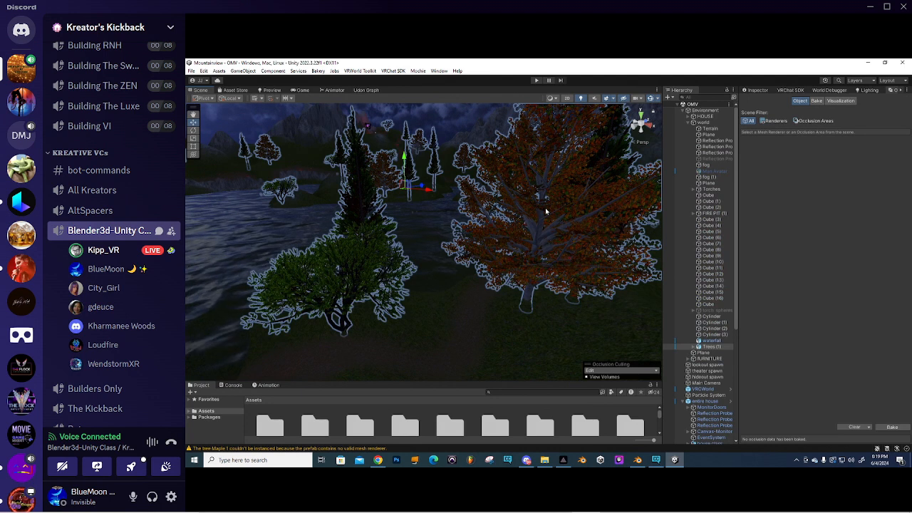
{"action": "left_click", "coordinate": [543, 211]}
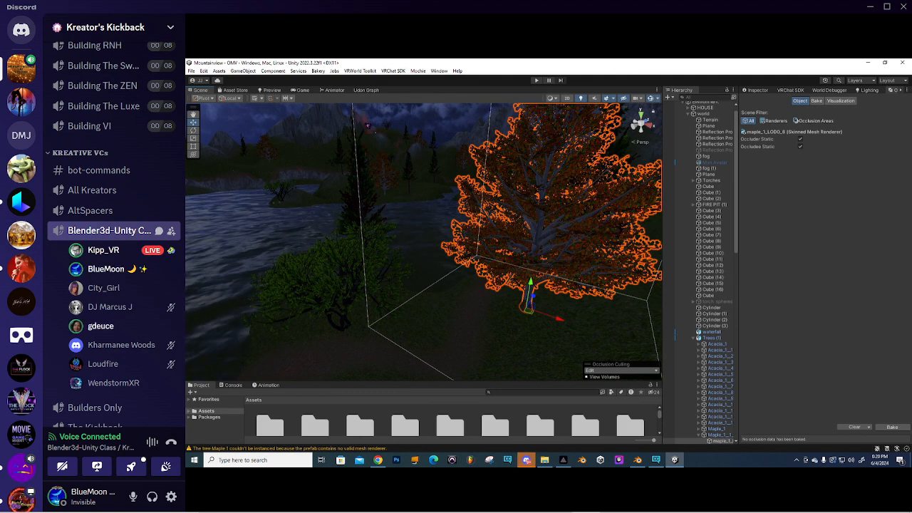
{"action": "right_click_drag", "start_coordinate": [348, 217], "coordinate": [387, 218]}
{"action": "scroll", "coordinate": [387, 218], "scroll_direction": "down", "scroll_amount": 10}
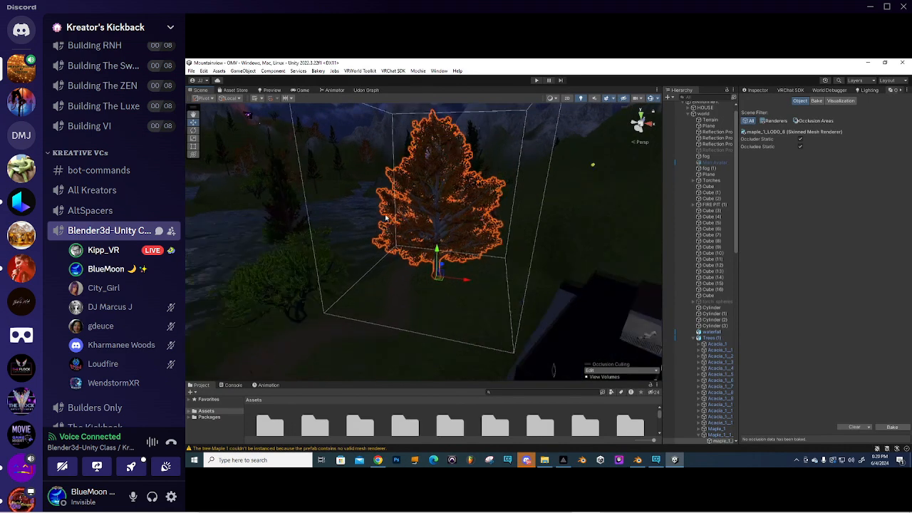
{"action": "scroll", "coordinate": [433, 217], "scroll_direction": "up", "scroll_amount": 2}
{"action": "scroll", "coordinate": [435, 216], "scroll_direction": "up", "scroll_amount": 3}
{"action": "right_click_drag", "start_coordinate": [488, 198], "coordinate": [326, 225]}
- Orbit around Maple_1 to inspect its branches, trunk and the nearby river
{"action": "right_click_drag", "start_coordinate": [497, 189], "coordinate": [443, 179]}
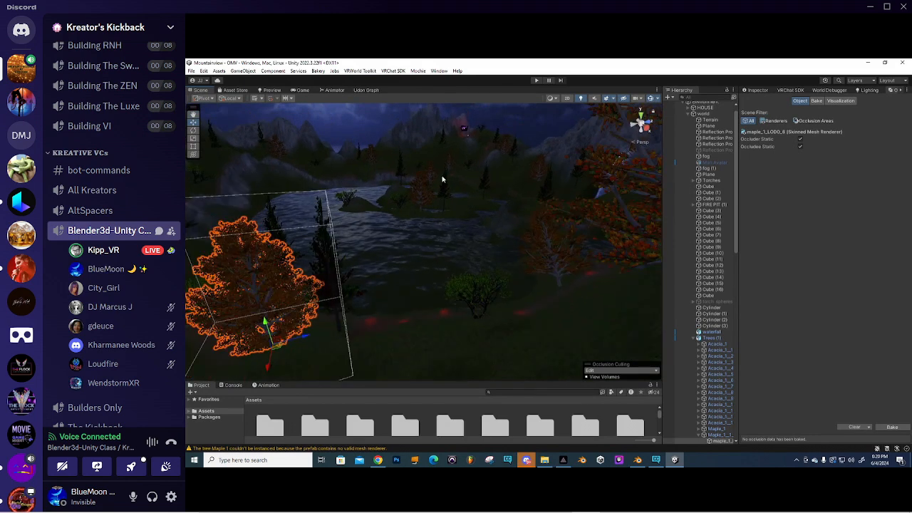
{"action": "middle_click_drag", "start_coordinate": [421, 213], "coordinate": [509, 196]}
{"action": "scroll", "coordinate": [465, 214], "scroll_direction": "up", "scroll_amount": 4}
{"action": "middle_click_drag", "start_coordinate": [431, 226], "coordinate": [424, 174]}
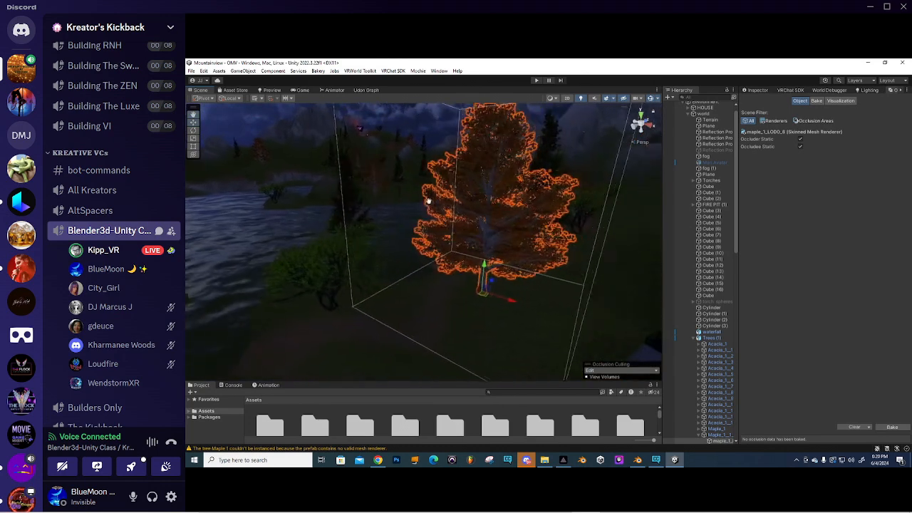
{"action": "right_click_drag", "start_coordinate": [423, 174], "coordinate": [468, 211]}
{"action": "scroll", "coordinate": [463, 216], "scroll_direction": "up", "scroll_amount": 3}
{"action": "middle_click_drag", "start_coordinate": [469, 209], "coordinate": [507, 225]}
{"action": "scroll", "coordinate": [413, 201], "scroll_direction": "up", "scroll_amount": 2}
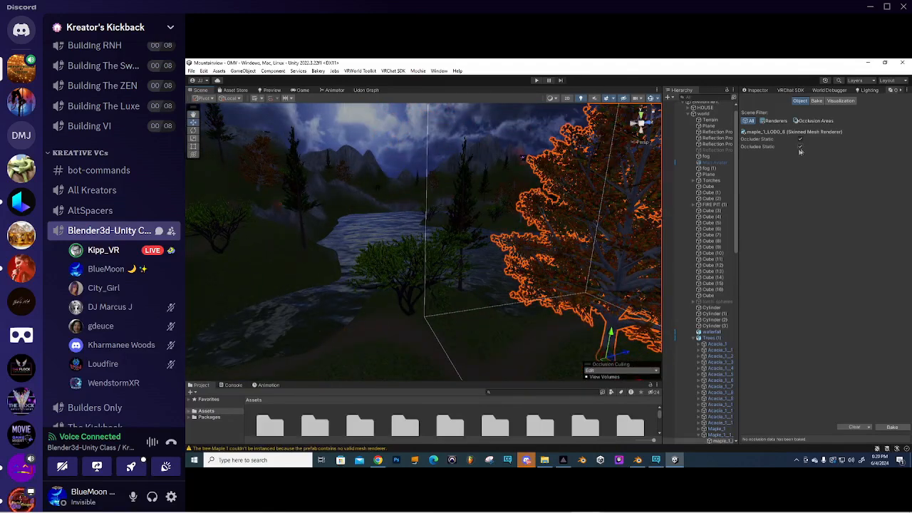
{"action": "right_click_drag", "start_coordinate": [465, 208], "coordinate": [524, 225]}
{"action": "scroll", "coordinate": [425, 228], "scroll_direction": "up", "scroll_amount": 4}
{"action": "scroll", "coordinate": [435, 223], "scroll_direction": "up", "scroll_amount": 2}
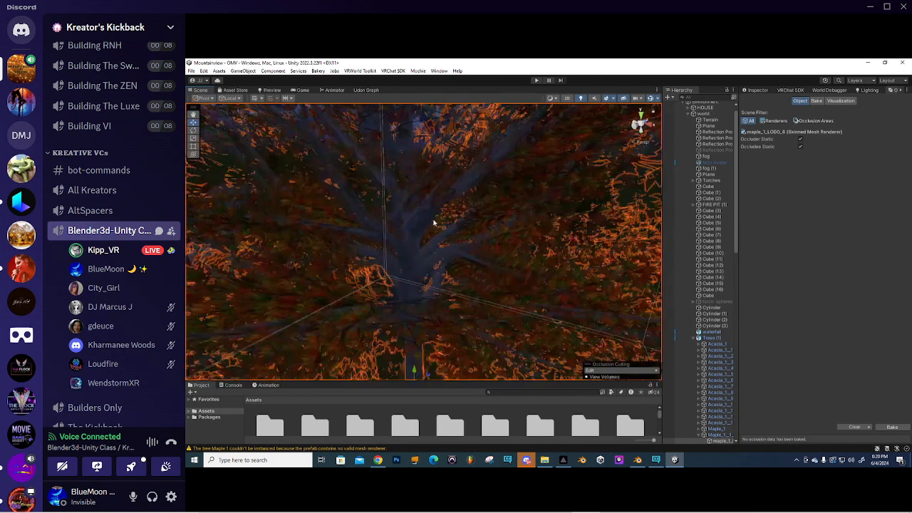
{"action": "right_click_drag", "start_coordinate": [435, 223], "coordinate": [420, 209]}
{"action": "mouse_move", "coordinate": [420, 209]}
{"action": "middle_mouse_down"}
{"action": "mouse_move", "coordinate": [407, 220]}
{"action": "mouse_move", "coordinate": [413, 213]}
{"action": "middle_mouse_up"}
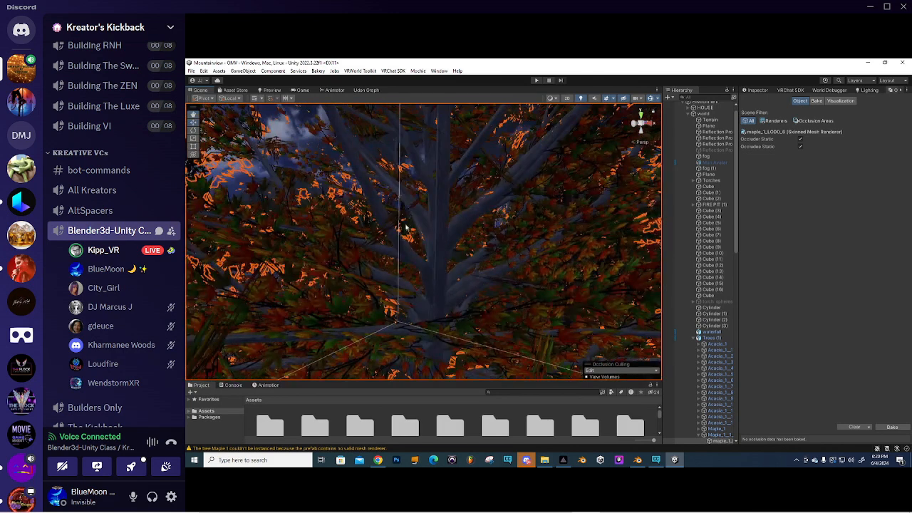
{"action": "right_click_drag", "start_coordinate": [391, 225], "coordinate": [401, 181]}
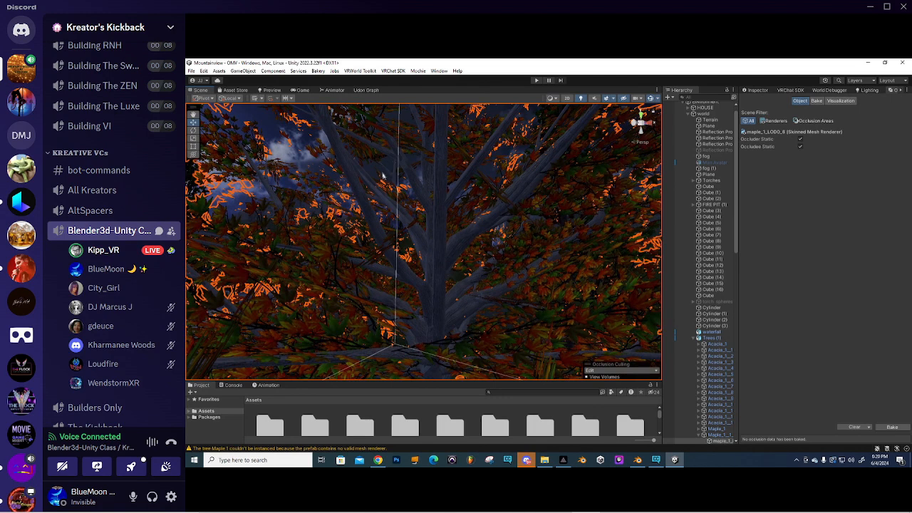
{"action": "right_click_drag", "start_coordinate": [496, 214], "coordinate": [422, 228]}
{"action": "scroll", "coordinate": [422, 228], "scroll_direction": "down", "scroll_amount": 4}
{"action": "middle_click_drag", "start_coordinate": [342, 211], "coordinate": [389, 226]}
{"action": "right_click_drag", "start_coordinate": [389, 226], "coordinate": [372, 219]}
{"action": "middle_click_drag", "start_coordinate": [373, 218], "coordinate": [428, 216]}
{"action": "right_click_drag", "start_coordinate": [499, 215], "coordinate": [427, 217]}
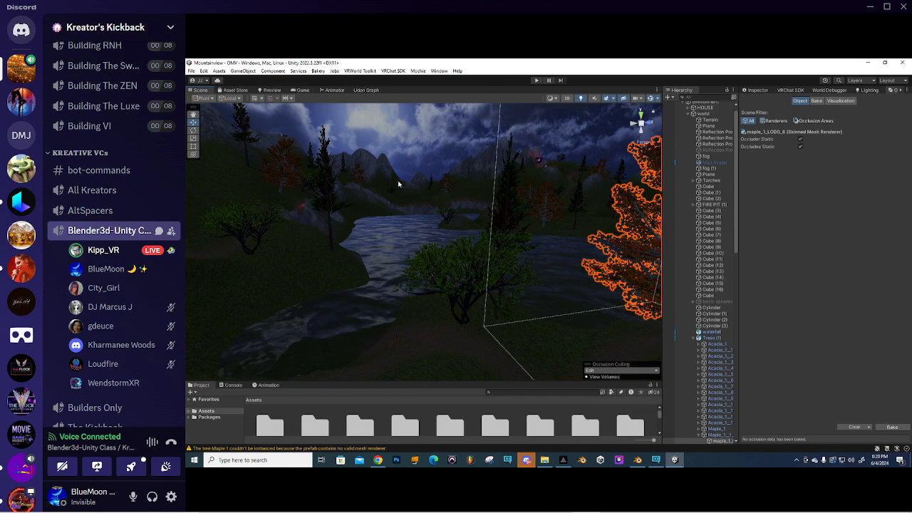
{"action": "right_click_drag", "start_coordinate": [369, 216], "coordinate": [409, 220]}
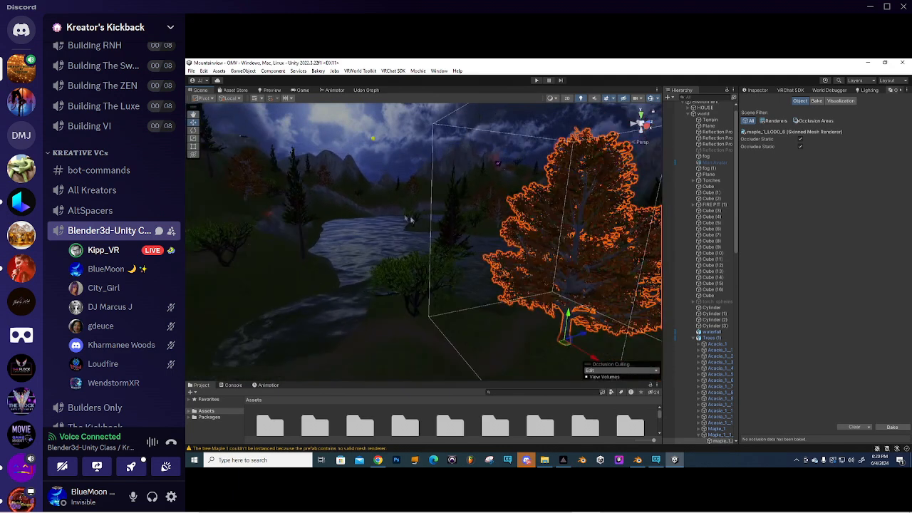
{"action": "right_click_drag", "start_coordinate": [344, 205], "coordinate": [401, 184]}
{"action": "right_click_drag", "start_coordinate": [505, 188], "coordinate": [444, 199]}
{"action": "middle_click_drag", "start_coordinate": [444, 200], "coordinate": [395, 182]}
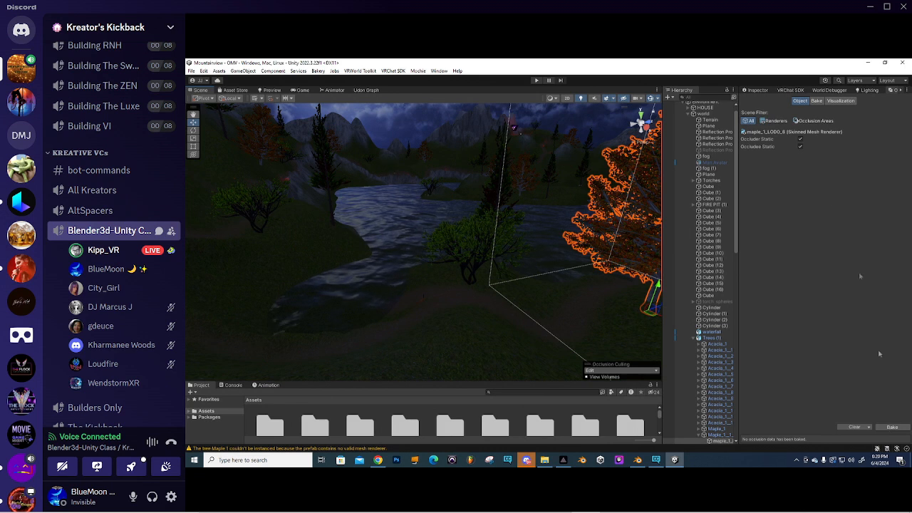
- Bake the occlusion culling data and frame the selected maple tree
{"action": "left_click", "coordinate": [892, 427]}
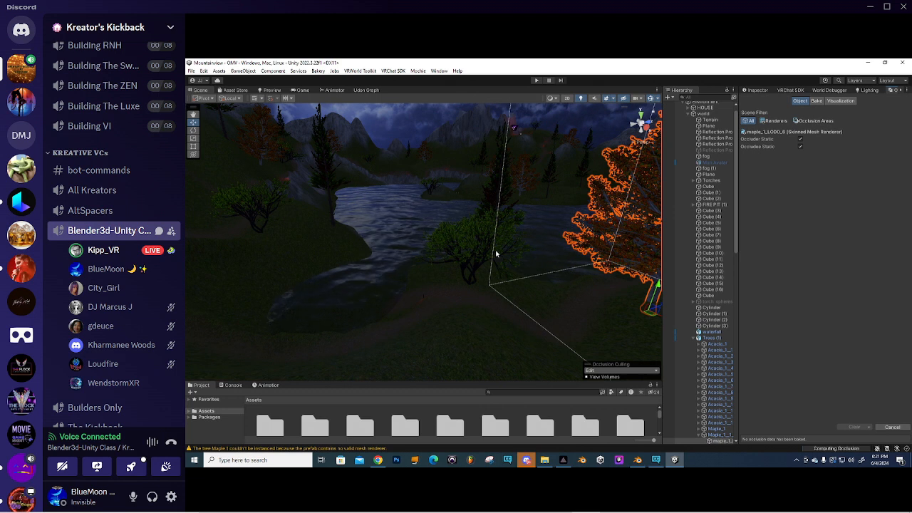
{"action": "key", "text": "f"}
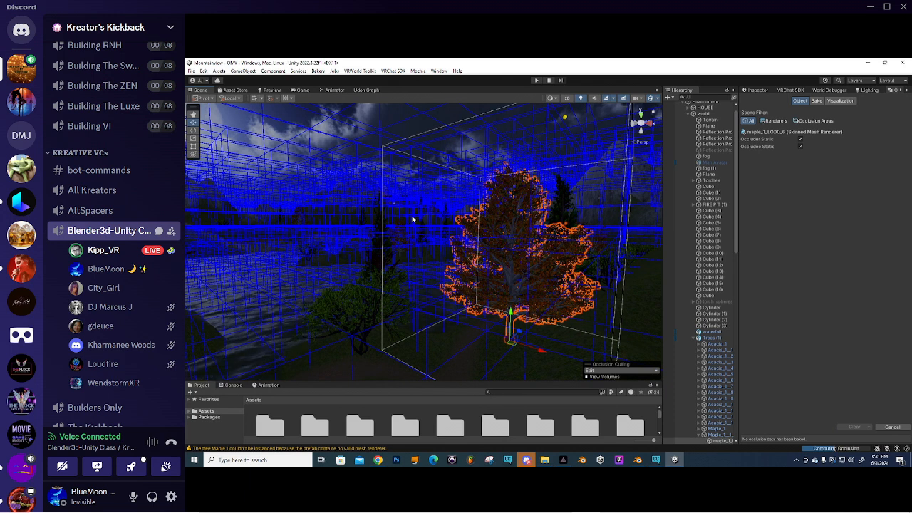
{"action": "right_click_drag", "start_coordinate": [398, 197], "coordinate": [400, 206]}
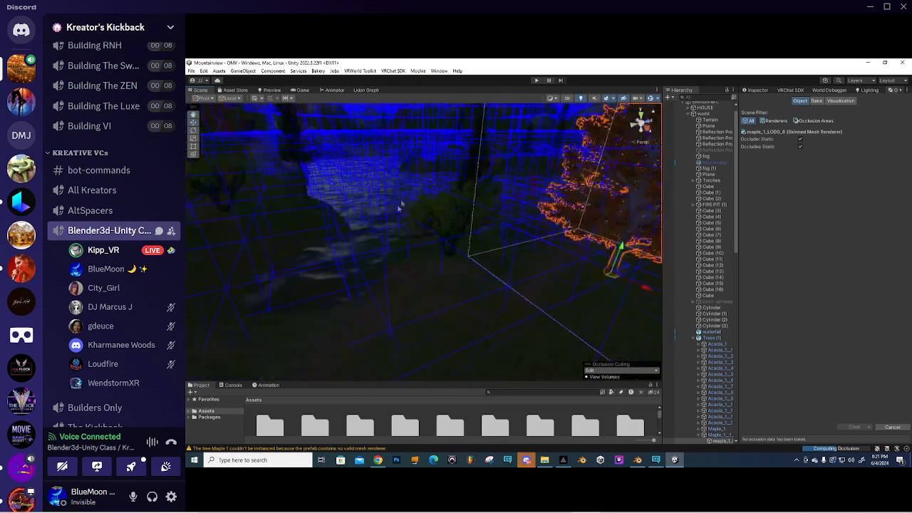
{"action": "scroll", "coordinate": [401, 201], "scroll_direction": "down", "scroll_amount": 10}
{"action": "scroll", "coordinate": [404, 204], "scroll_direction": "down", "scroll_amount": 6}
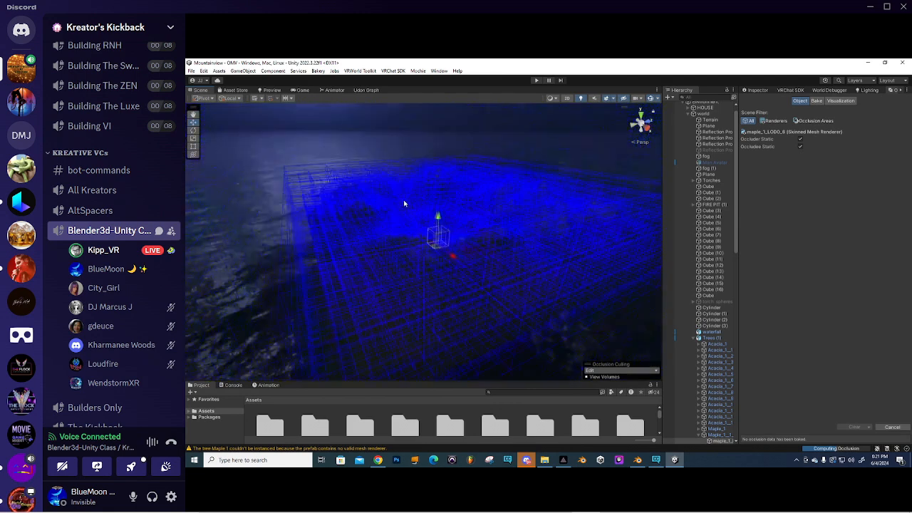
- Fly around the blue occlusion cell grid near the maple tree
{"action": "middle_click_drag", "start_coordinate": [400, 211], "coordinate": [367, 197]}
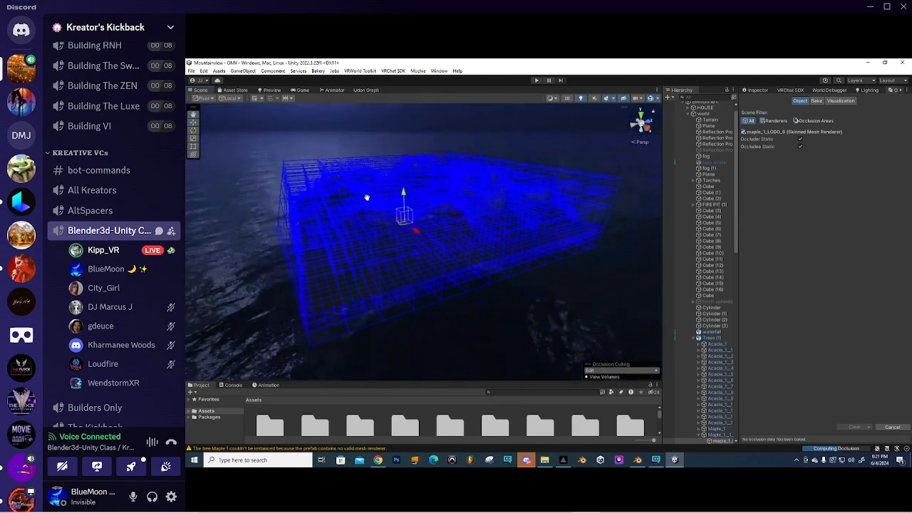
{"action": "scroll", "coordinate": [422, 203], "scroll_direction": "up", "scroll_amount": 12}
{"action": "right_click_drag", "start_coordinate": [421, 202], "coordinate": [459, 240]}
{"action": "scroll", "coordinate": [423, 248], "scroll_direction": "up", "scroll_amount": 5}
{"action": "scroll", "coordinate": [433, 238], "scroll_direction": "up", "scroll_amount": 3}
{"action": "scroll", "coordinate": [411, 251], "scroll_direction": "up", "scroll_amount": 5}
{"action": "scroll", "coordinate": [410, 253], "scroll_direction": "down", "scroll_amount": 3}
{"action": "scroll", "coordinate": [407, 255], "scroll_direction": "up", "scroll_amount": 3}
{"action": "mouse_move", "coordinate": [407, 254]}
{"action": "middle_mouse_down"}
{"action": "mouse_move", "coordinate": [418, 238]}
{"action": "mouse_move", "coordinate": [446, 285]}
{"action": "mouse_move", "coordinate": [456, 273]}
{"action": "mouse_move", "coordinate": [428, 249]}
{"action": "mouse_move", "coordinate": [414, 262]}
{"action": "middle_mouse_up"}
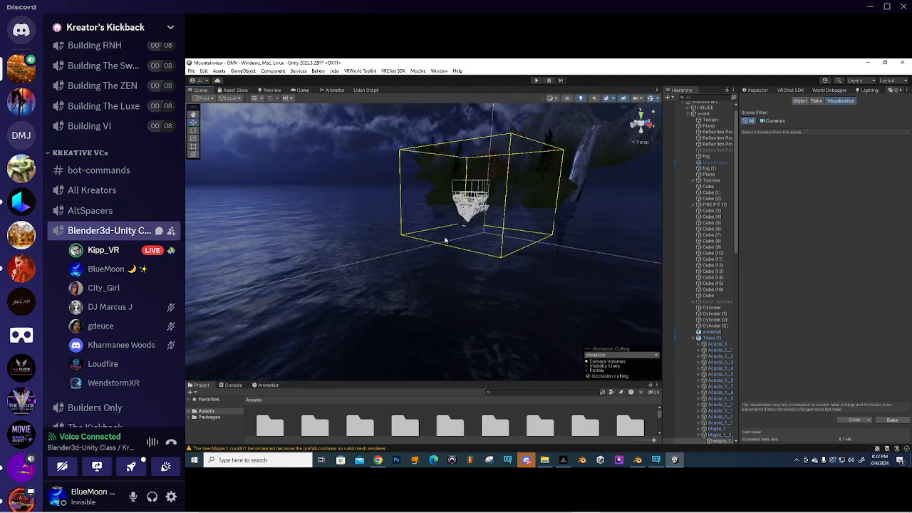
- Zoom in close to the yellow camera volume and occlusion wireframe
{"action": "scroll", "coordinate": [454, 207], "scroll_direction": "up", "scroll_amount": 2}
{"action": "middle_click_drag", "start_coordinate": [454, 207], "coordinate": [352, 279]}
{"action": "scroll", "coordinate": [475, 203], "scroll_direction": "up", "scroll_amount": 3}
{"action": "middle_click_drag", "start_coordinate": [475, 204], "coordinate": [432, 216]}
{"action": "scroll", "coordinate": [358, 267], "scroll_direction": "up", "scroll_amount": 4}
{"action": "scroll", "coordinate": [432, 216], "scroll_direction": "up", "scroll_amount": 4}
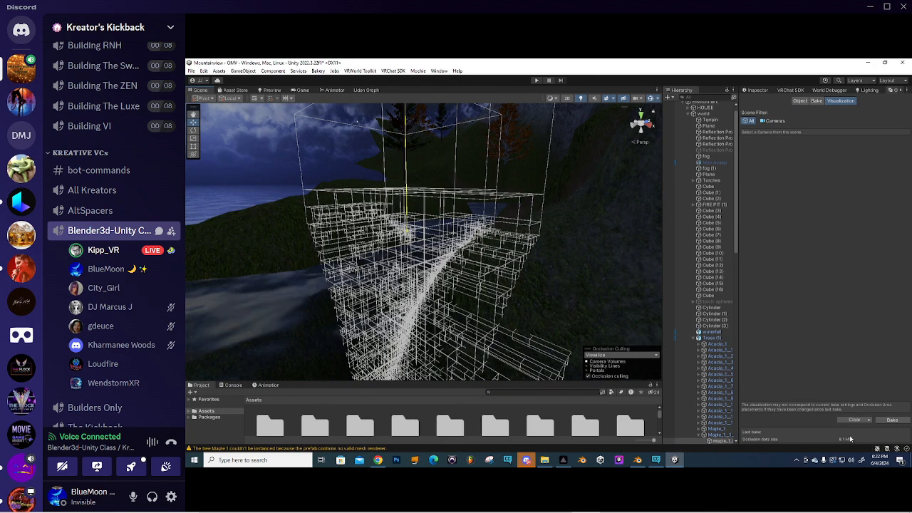
{"action": "scroll", "coordinate": [408, 240], "scroll_direction": "up", "scroll_amount": 5}
{"action": "scroll", "coordinate": [408, 240], "scroll_direction": "down", "scroll_amount": 6}
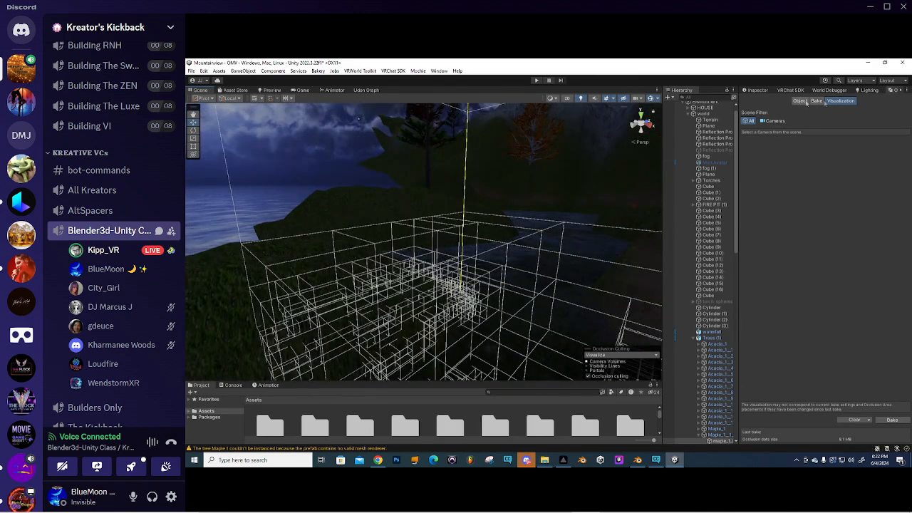
- Show the maple's Inspector properties and collapse the Trees (1) and world groups
{"action": "left_click", "coordinate": [759, 91]}
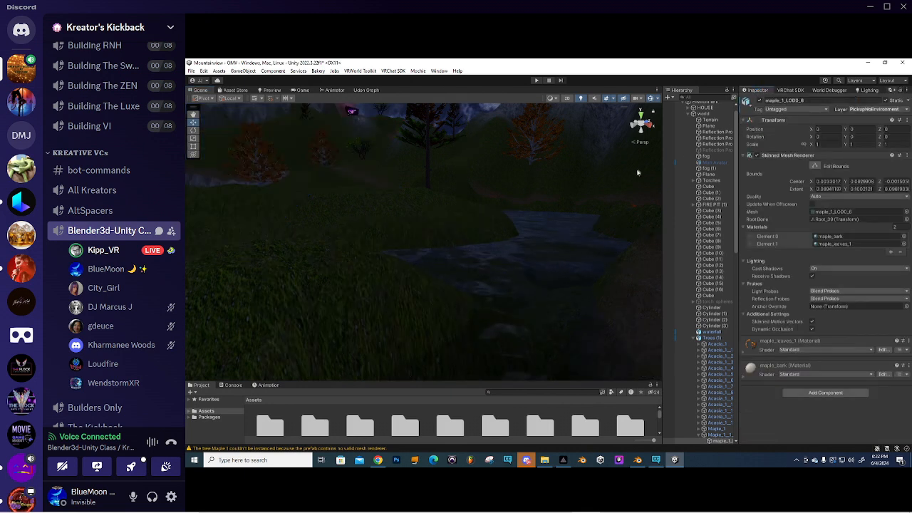
{"action": "left_click", "coordinate": [694, 339]}
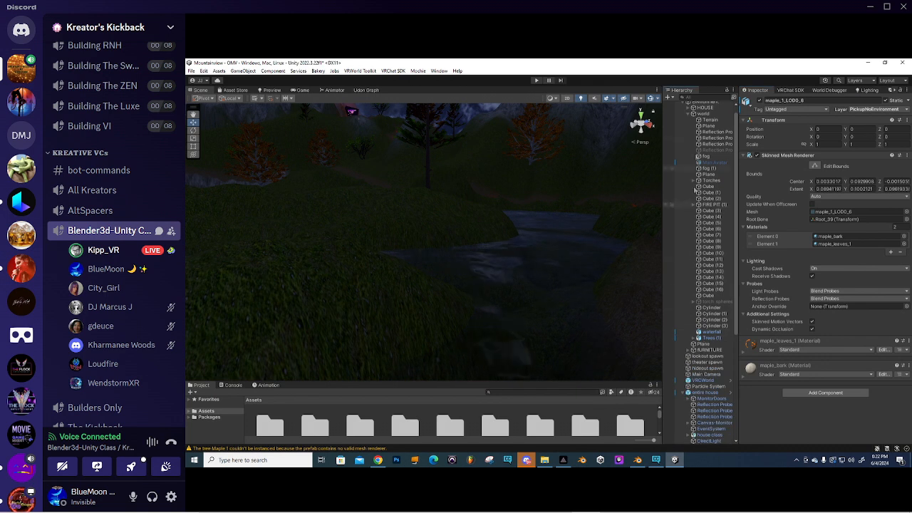
{"action": "left_click", "coordinate": [693, 114]}
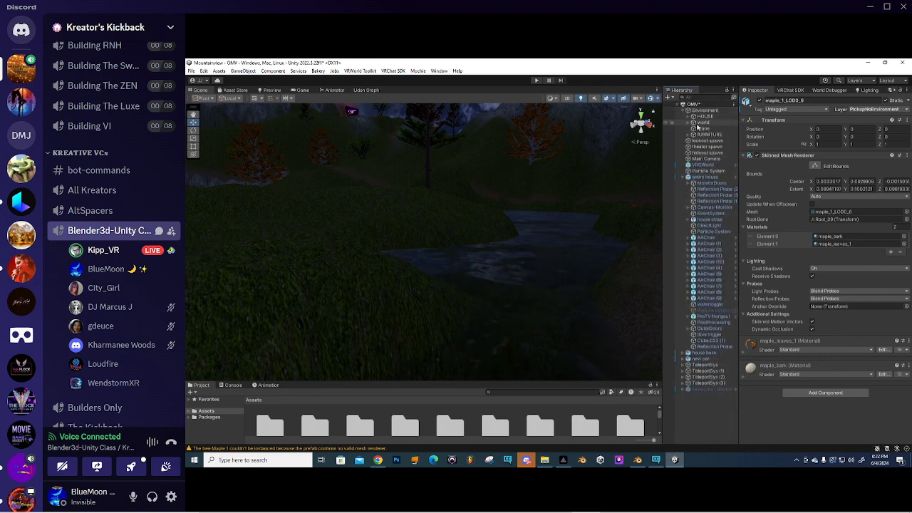
- Move the Main Camera beside the lake to position -118.16, 15.46, -104.24
{"action": "left_click", "coordinate": [707, 159]}
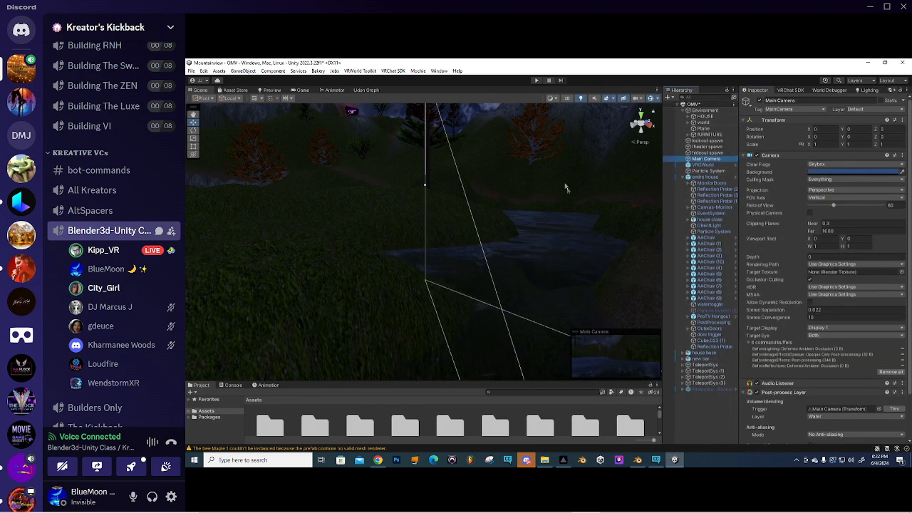
{"action": "scroll", "coordinate": [439, 176], "scroll_direction": "down", "scroll_amount": 5}
{"action": "right_click_drag", "start_coordinate": [439, 183], "coordinate": [506, 242]}
{"action": "middle_click_drag", "start_coordinate": [507, 243], "coordinate": [450, 216]}
{"action": "right_click_drag", "start_coordinate": [450, 216], "coordinate": [353, 217]}
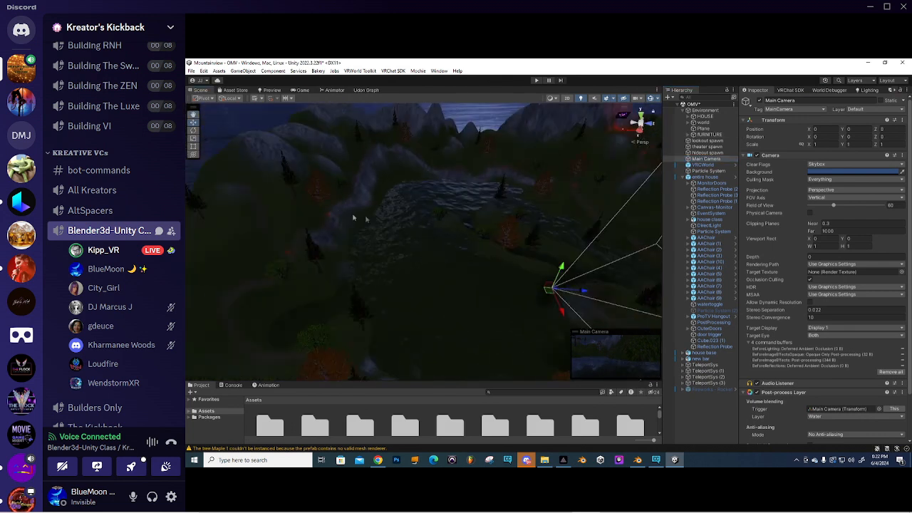
{"action": "left_click_drag", "start_coordinate": [549, 292], "coordinate": [448, 222]}
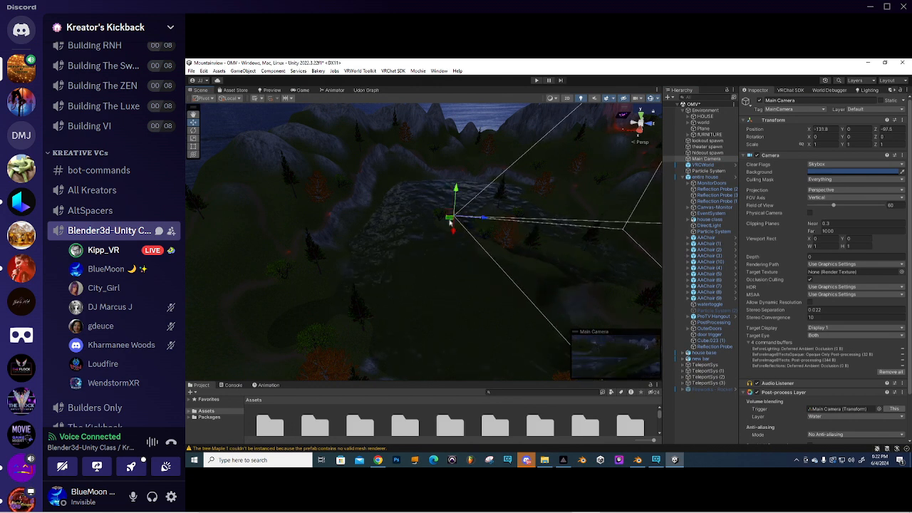
{"action": "scroll", "coordinate": [456, 223], "scroll_direction": "up", "scroll_amount": 4}
{"action": "right_click_drag", "start_coordinate": [464, 226], "coordinate": [466, 289]}
{"action": "left_click_drag", "start_coordinate": [467, 280], "coordinate": [369, 235]}
{"action": "right_click_drag", "start_coordinate": [369, 236], "coordinate": [401, 194]}
{"action": "mouse_move", "coordinate": [441, 165]}
{"action": "left_mouse_down"}
{"action": "mouse_move", "coordinate": [444, 135]}
{"action": "mouse_move", "coordinate": [445, 166]}
{"action": "left_mouse_up"}
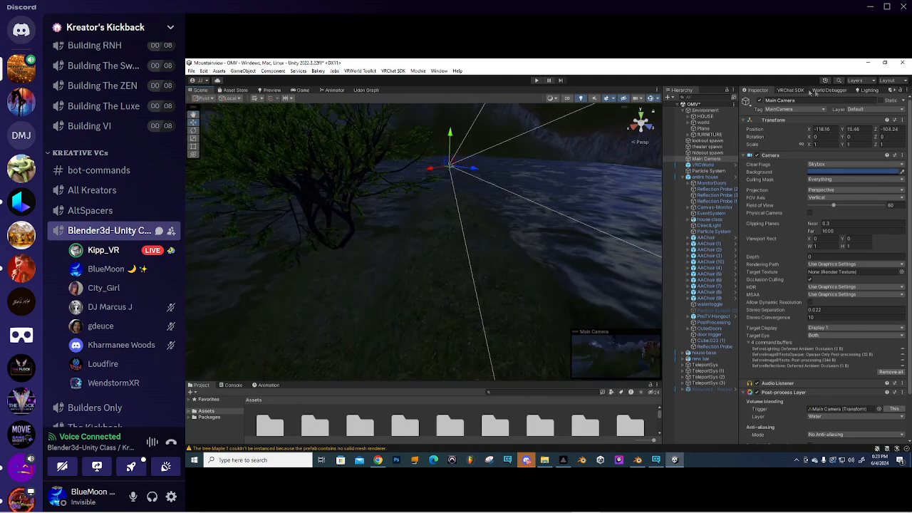
- Show the Occlusion window's culling settings for the Main Camera
{"action": "left_click", "coordinate": [896, 91]}
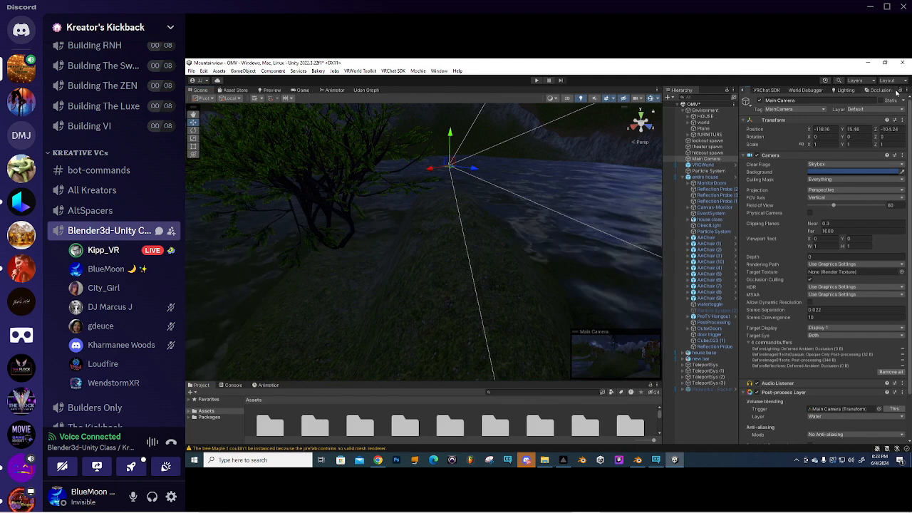
{"action": "left_click", "coordinate": [879, 91]}
{"action": "scroll", "coordinate": [451, 196], "scroll_direction": "up", "scroll_amount": 2}
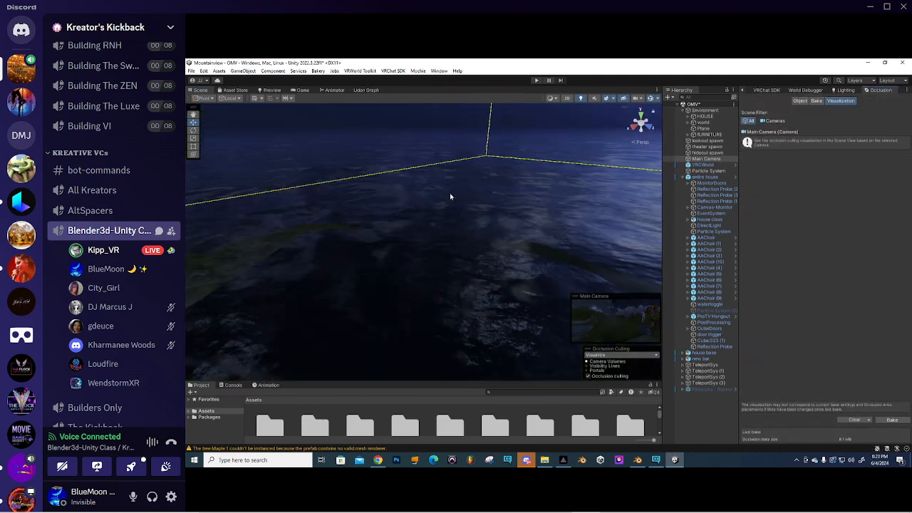
{"action": "scroll", "coordinate": [451, 196], "scroll_direction": "down", "scroll_amount": 1}
{"action": "middle_click_drag", "start_coordinate": [451, 196], "coordinate": [448, 209]}
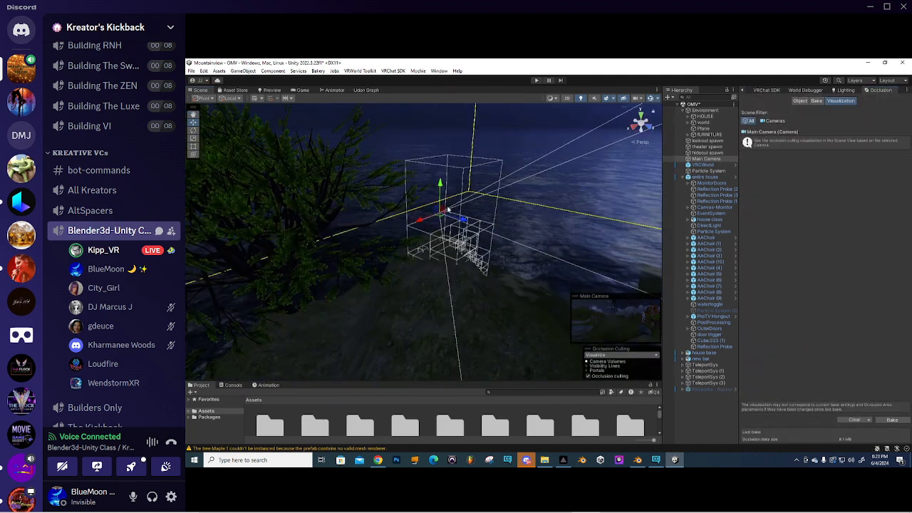
- Rotate the Main Camera to face across the scene, then save the scene
{"action": "key", "text": "e"}
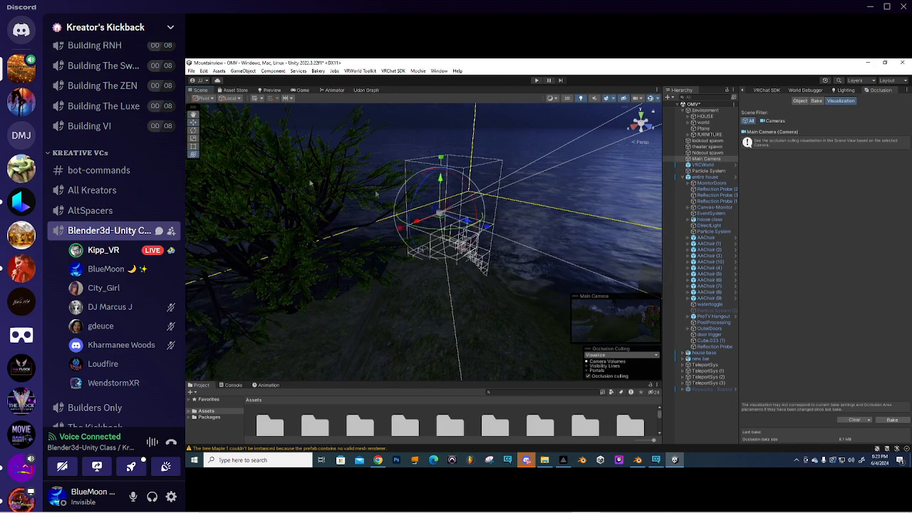
{"action": "left_click_drag", "start_coordinate": [428, 229], "coordinate": [609, 208]}
{"action": "right_click_drag", "start_coordinate": [606, 203], "coordinate": [499, 185]}
{"action": "left_click_drag", "start_coordinate": [317, 257], "coordinate": [498, 241]}
{"action": "right_click_drag", "start_coordinate": [492, 207], "coordinate": [338, 224]}
{"action": "left_click_drag", "start_coordinate": [377, 273], "coordinate": [408, 254]}
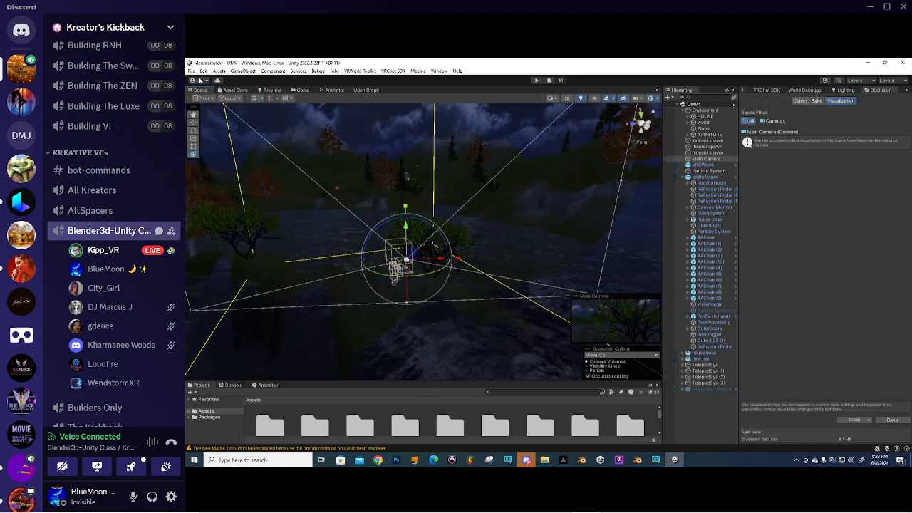
{"action": "left_click", "coordinate": [192, 71]}
{"action": "left_click", "coordinate": [199, 108]}
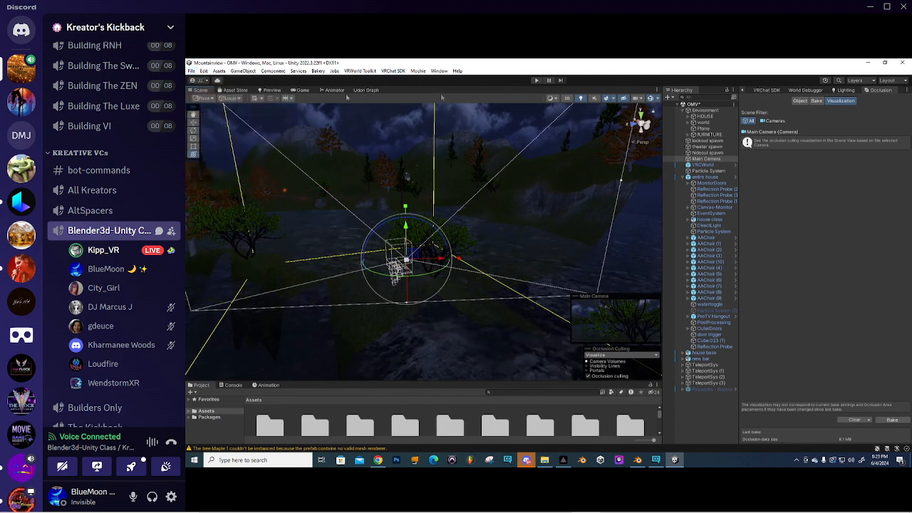
- Enter Play mode, accept the VRChat Client Simulator notice, open its menu and enable Stats
{"action": "left_click", "coordinate": [538, 80]}
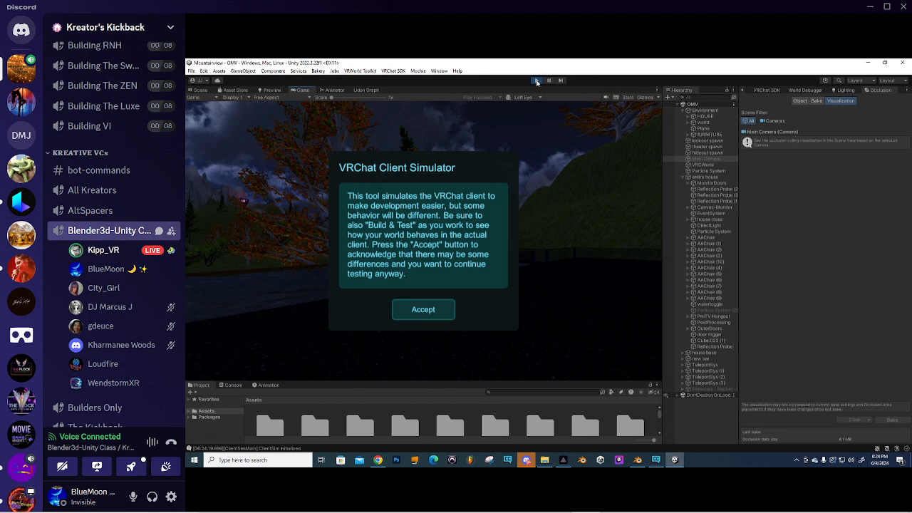
{"action": "left_click", "coordinate": [423, 309]}
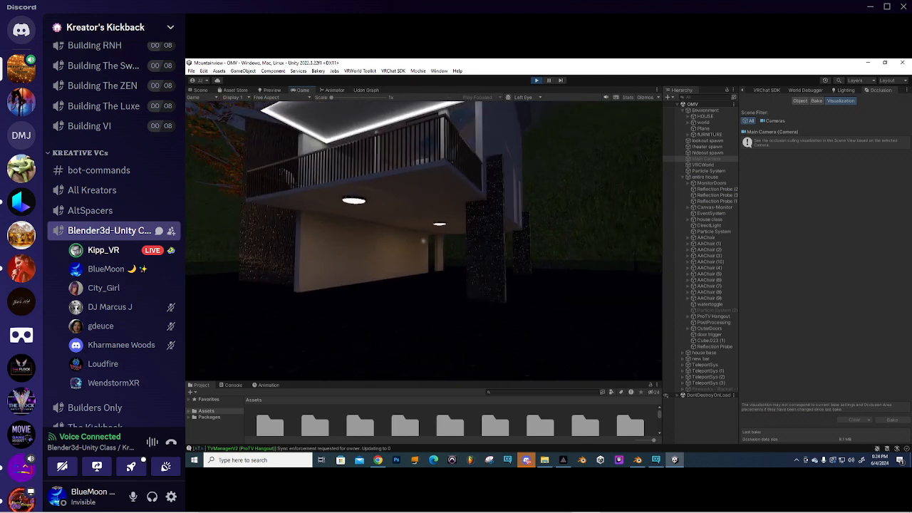
{"action": "key", "text": "Escape"}
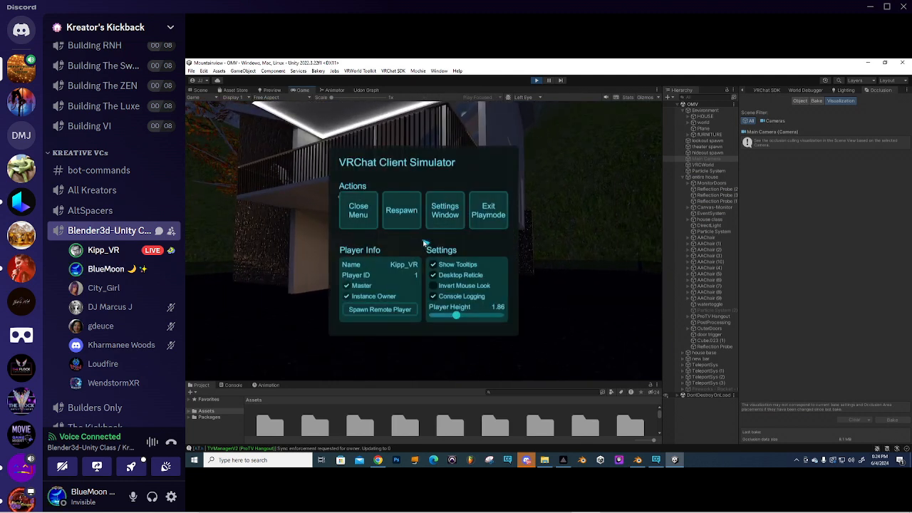
{"action": "left_click", "coordinate": [631, 98]}
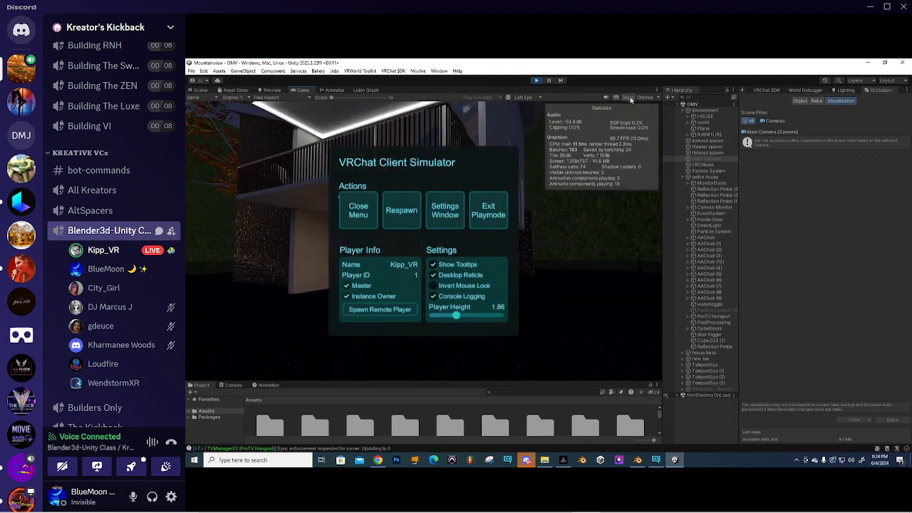
- Close the simulator menu and walk from the forest into the house, reopening the menu once
{"action": "left_click", "coordinate": [356, 202]}
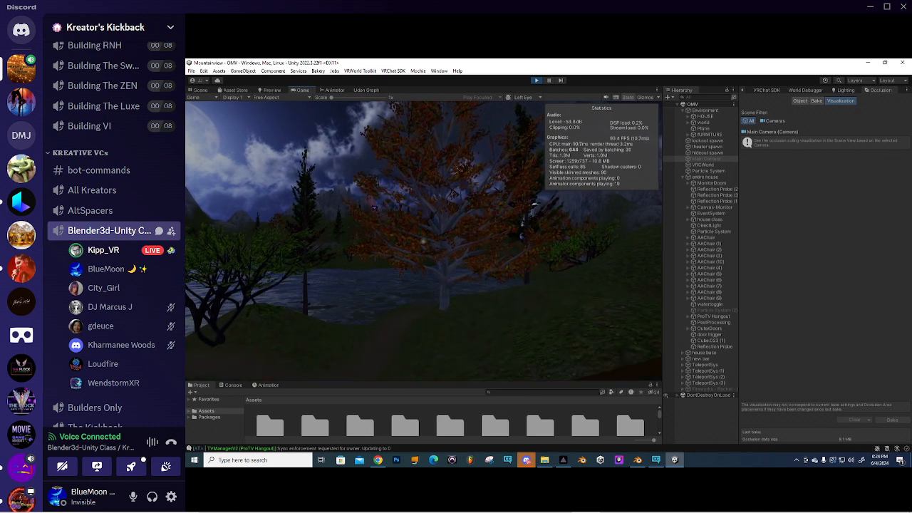
{"action": "key", "text": "Escape"}
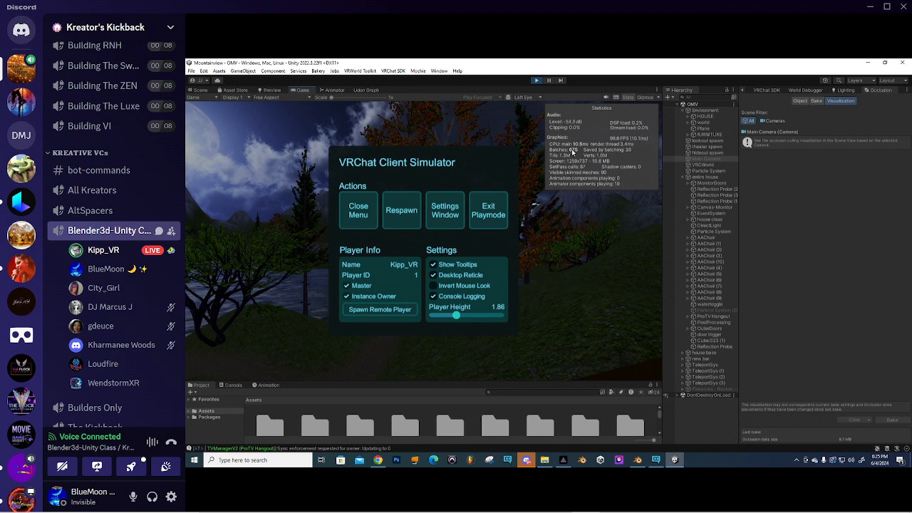
{"action": "left_click", "coordinate": [358, 208]}
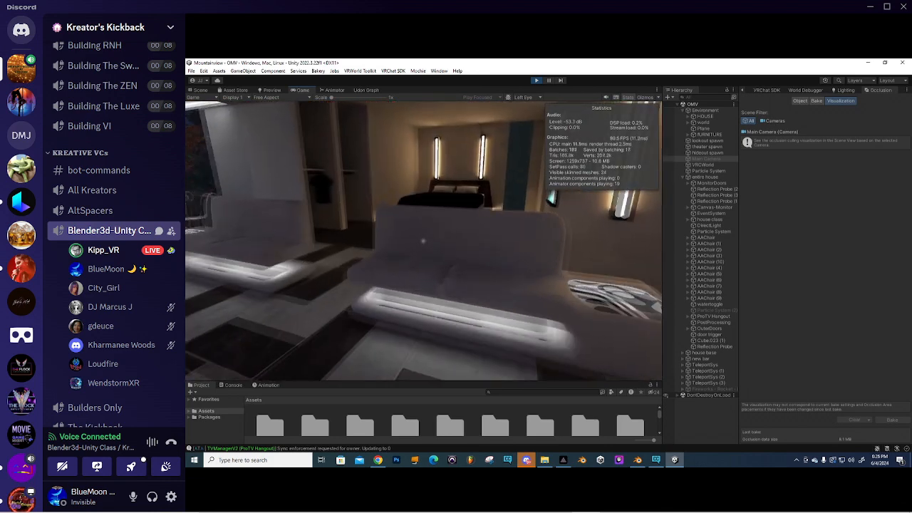
- Walk past the sofa and out the deck doors to the World Locations board
{"action": "key", "text": "w"}
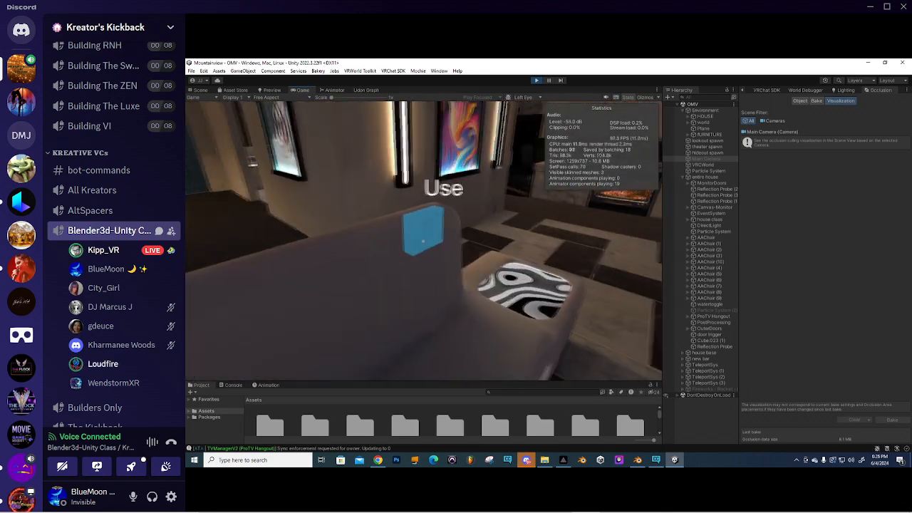
{"action": "key", "text": "w"}
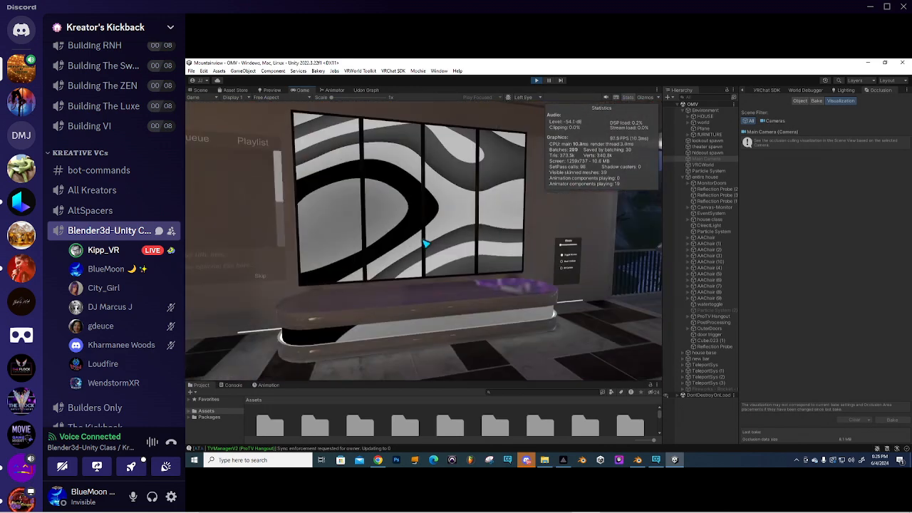
{"action": "key", "text": "w"}
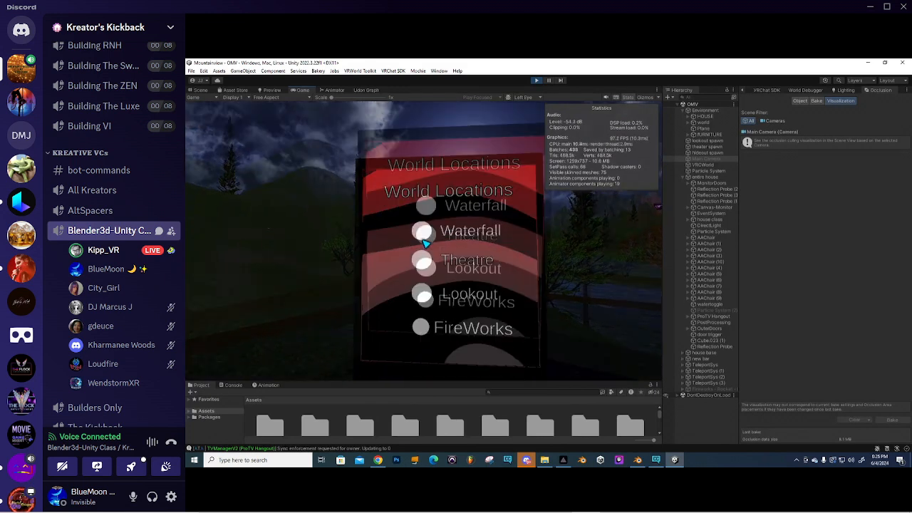
- Teleport between the Theatre and mountain lookout locations, then walk toward the torch
{"action": "left_click", "coordinate": [426, 243]}
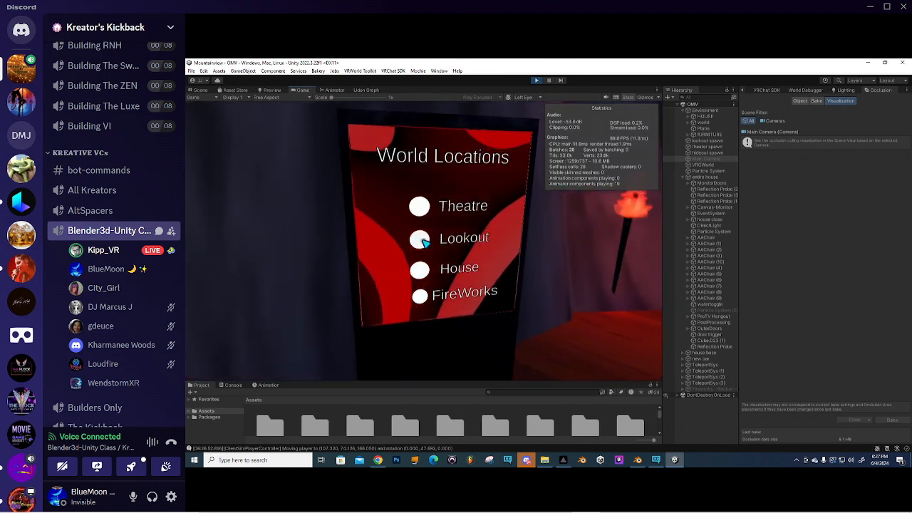
{"action": "left_click", "coordinate": [422, 241]}
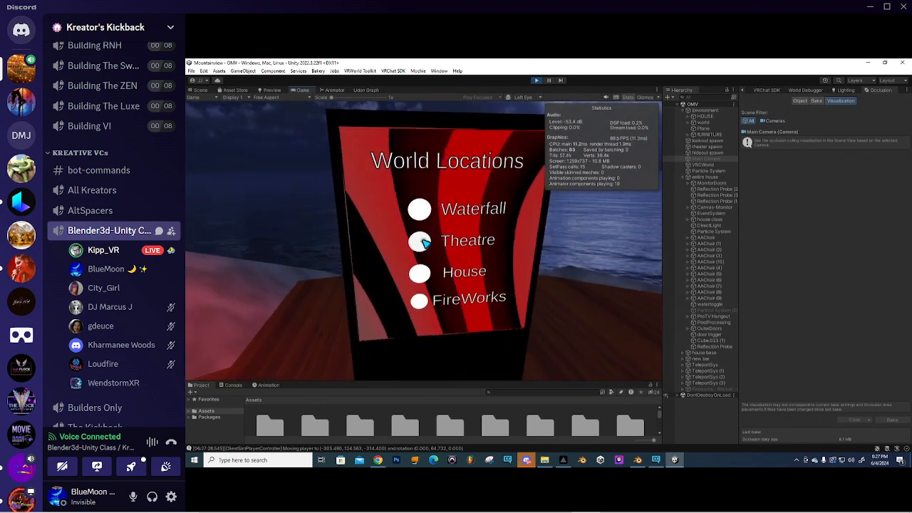
{"action": "left_click", "coordinate": [422, 242]}
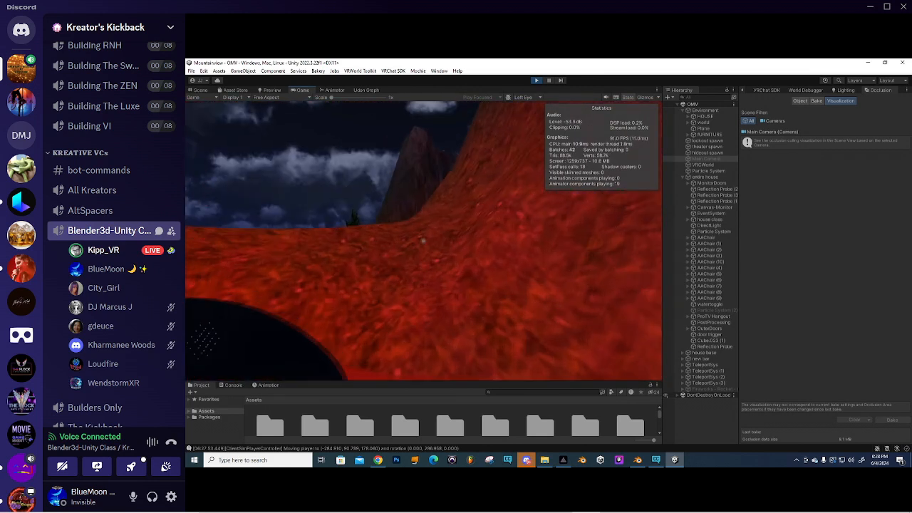
{"action": "key", "text": "w"}
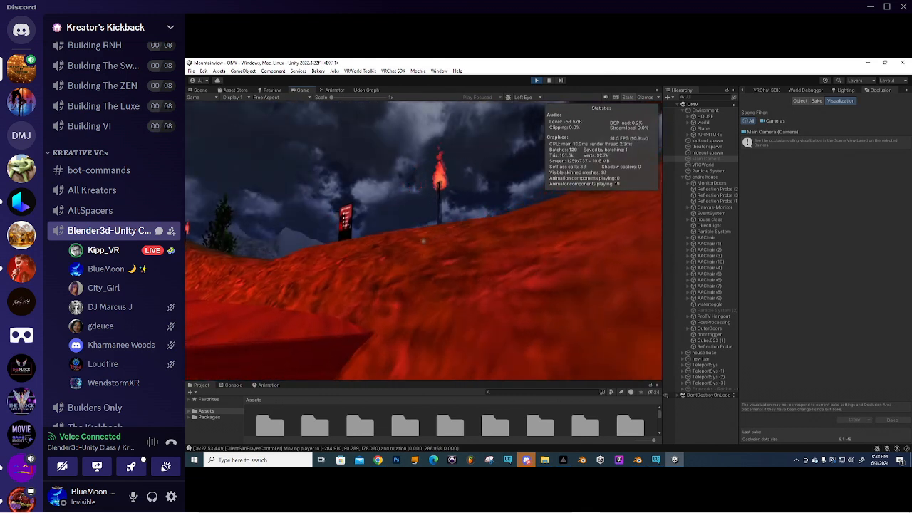
{"action": "key", "text": "w"}
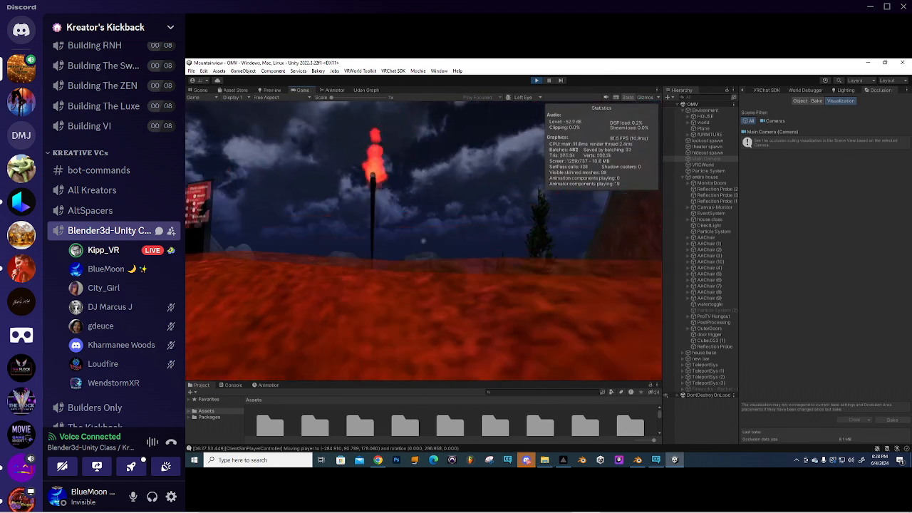
{"action": "key", "text": "w"}
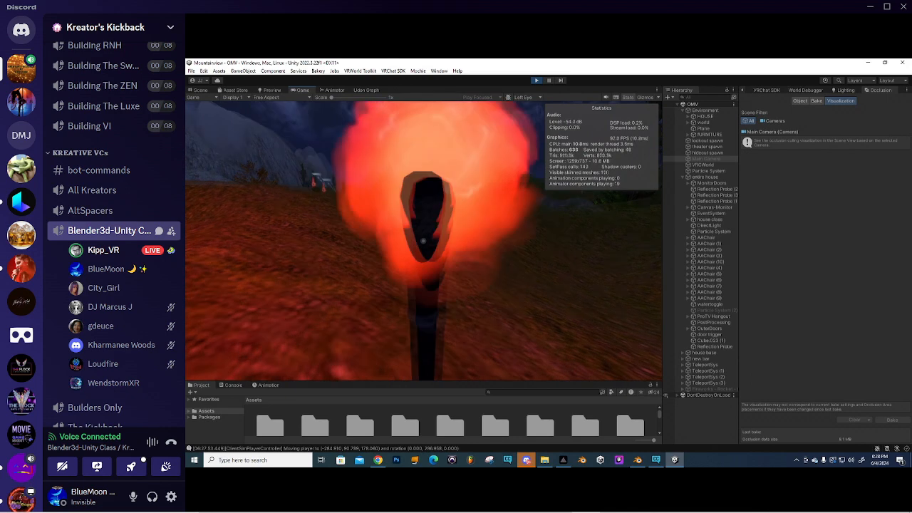
{"action": "key", "text": "w"}
{"action": "key", "text": "w"}
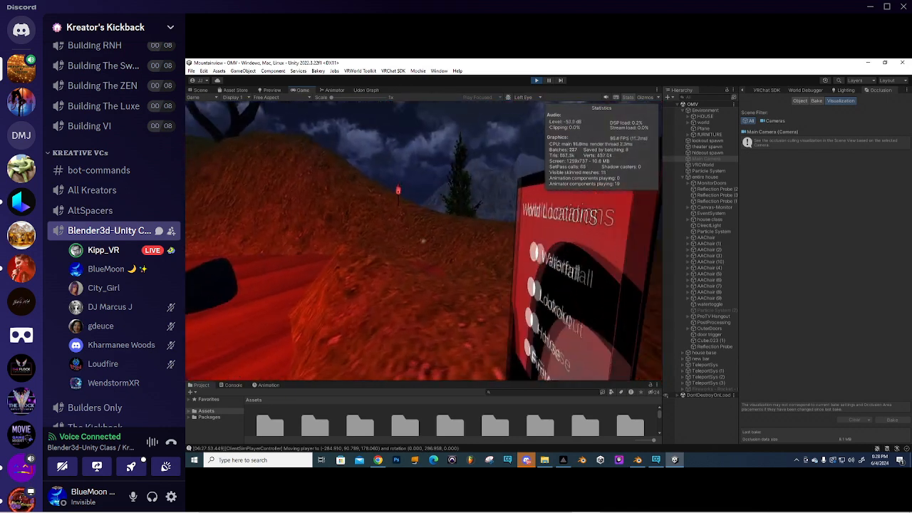
- Teleport to the Lookout, walk over the hillside rocks, and bring up the VRChat Client Simulator menu
{"action": "left_click", "coordinate": [426, 243]}
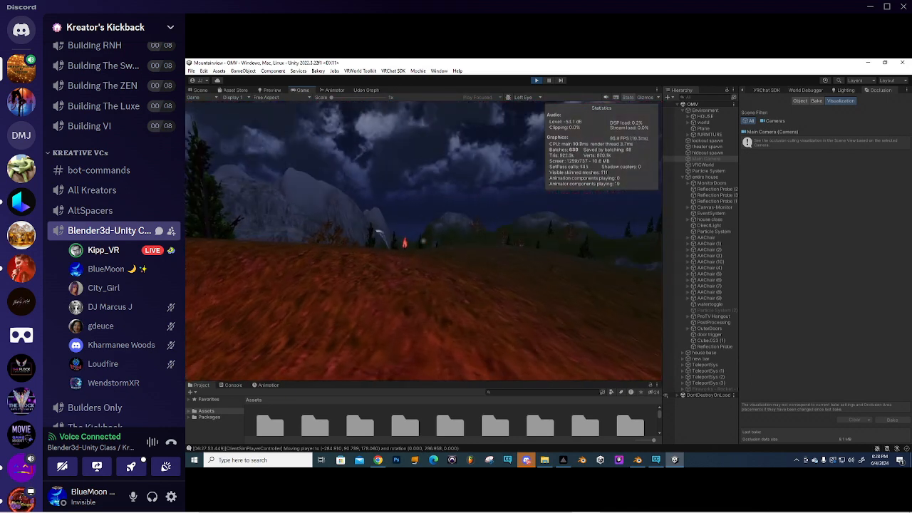
{"action": "key", "text": "w"}
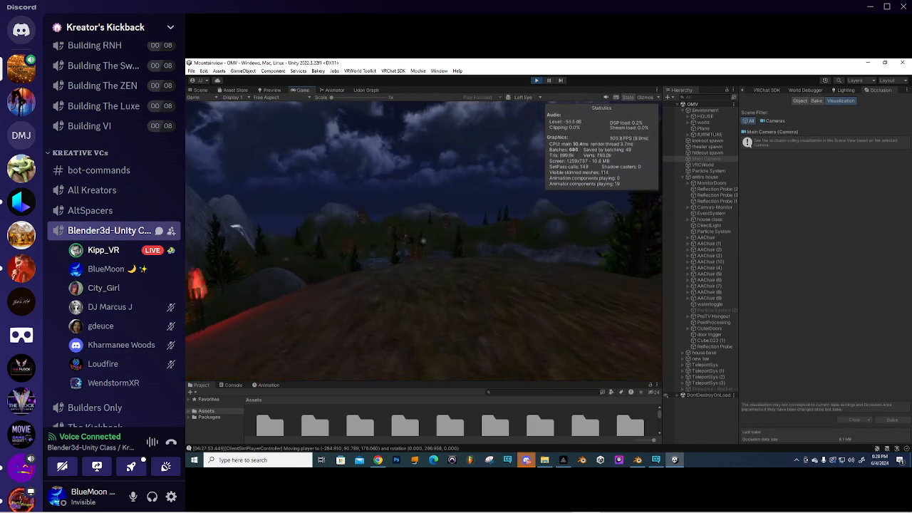
{"action": "key", "text": "w"}
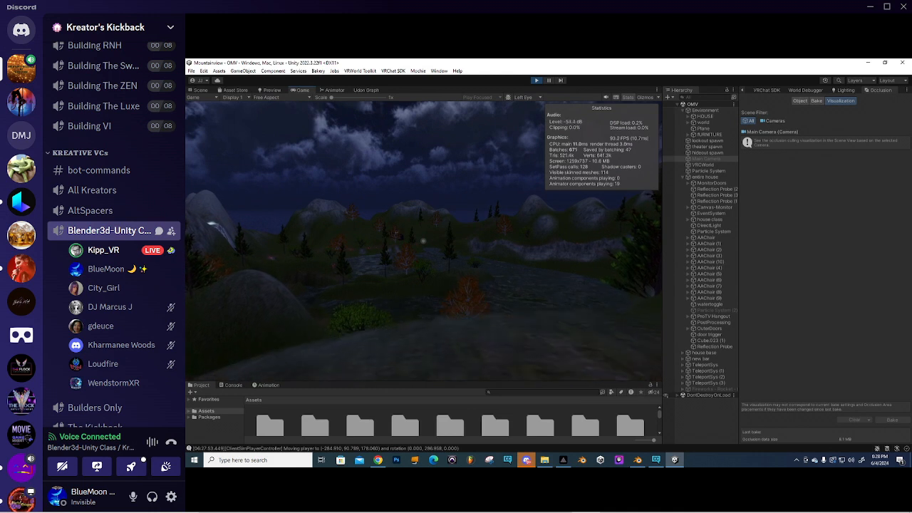
{"action": "key", "text": "Escape"}
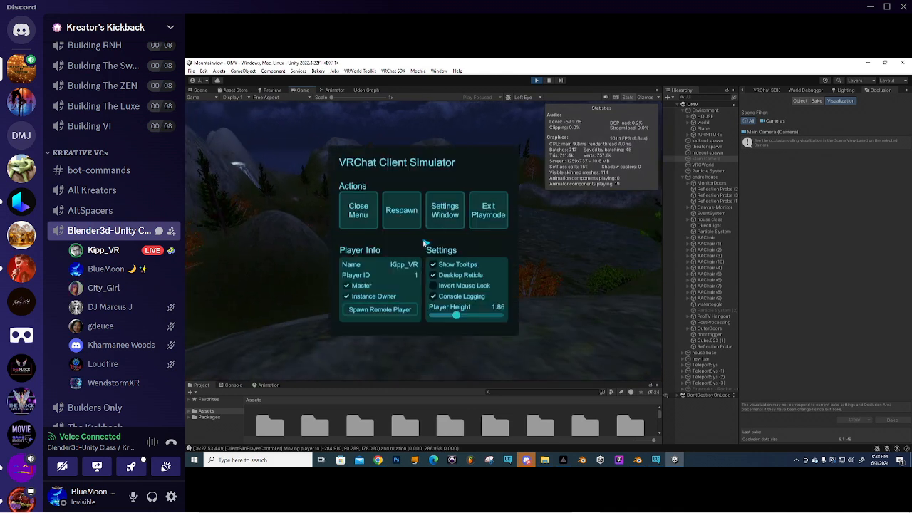
- Exit play mode and look around the lake in the Scene view
{"action": "left_click", "coordinate": [489, 214]}
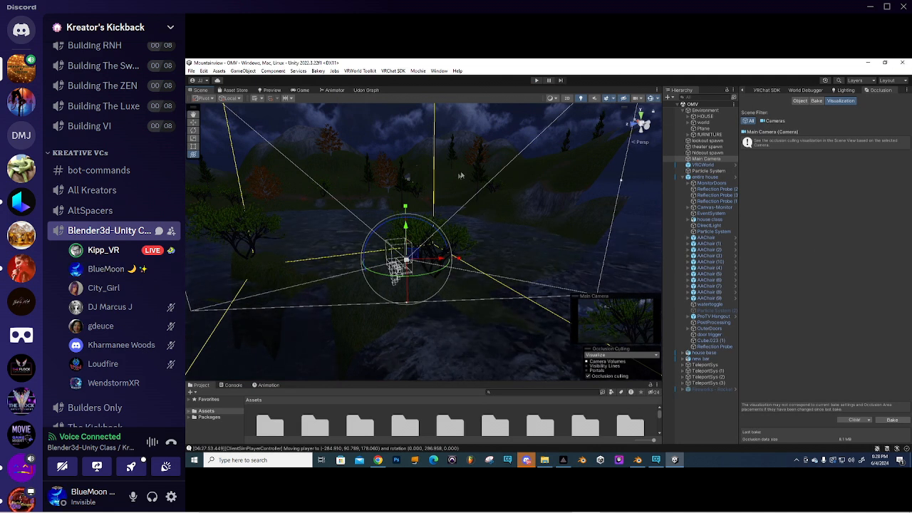
{"action": "right_click_drag", "start_coordinate": [340, 164], "coordinate": [402, 177]}
{"action": "middle_click_drag", "start_coordinate": [401, 178], "coordinate": [355, 198]}
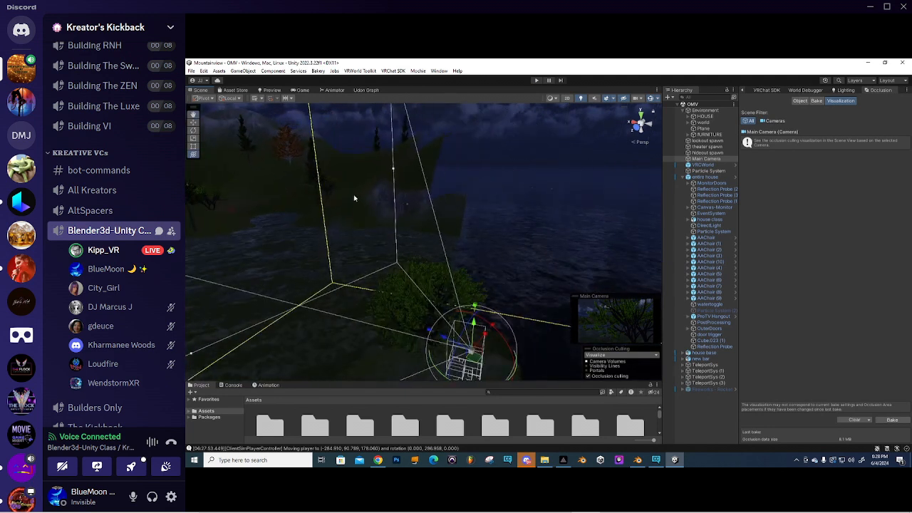
{"action": "right_click_drag", "start_coordinate": [358, 202], "coordinate": [433, 224]}
{"action": "scroll", "coordinate": [447, 235], "scroll_direction": "up", "scroll_amount": 10}
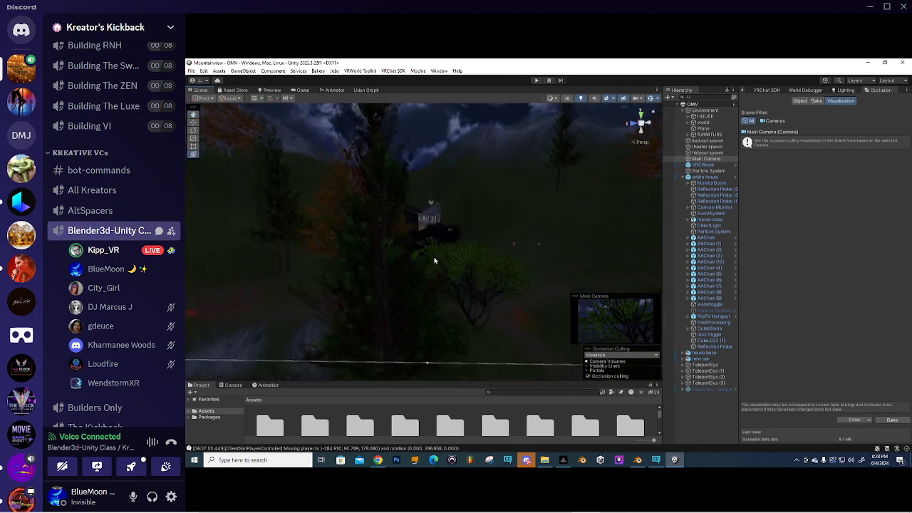
{"action": "scroll", "coordinate": [436, 259], "scroll_direction": "up", "scroll_amount": 6}
{"action": "right_click_drag", "start_coordinate": [532, 225], "coordinate": [446, 216]}
- Bring the Main Camera into view and clear the baked occlusion culling data
{"action": "scroll", "coordinate": [521, 222], "scroll_direction": "down", "scroll_amount": 5}
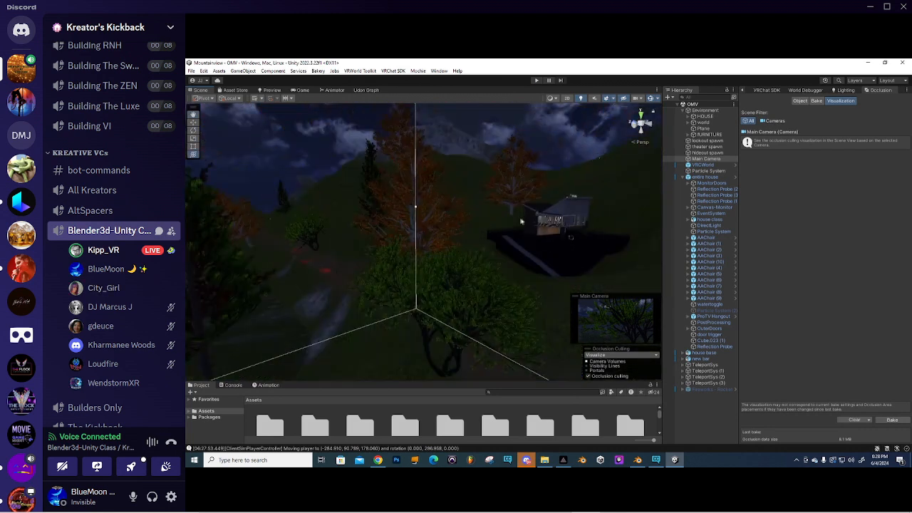
{"action": "right_click_drag", "start_coordinate": [521, 221], "coordinate": [426, 236]}
{"action": "middle_click_drag", "start_coordinate": [426, 236], "coordinate": [387, 250]}
{"action": "right_click_drag", "start_coordinate": [472, 232], "coordinate": [403, 239]}
{"action": "middle_click_drag", "start_coordinate": [459, 227], "coordinate": [426, 228]}
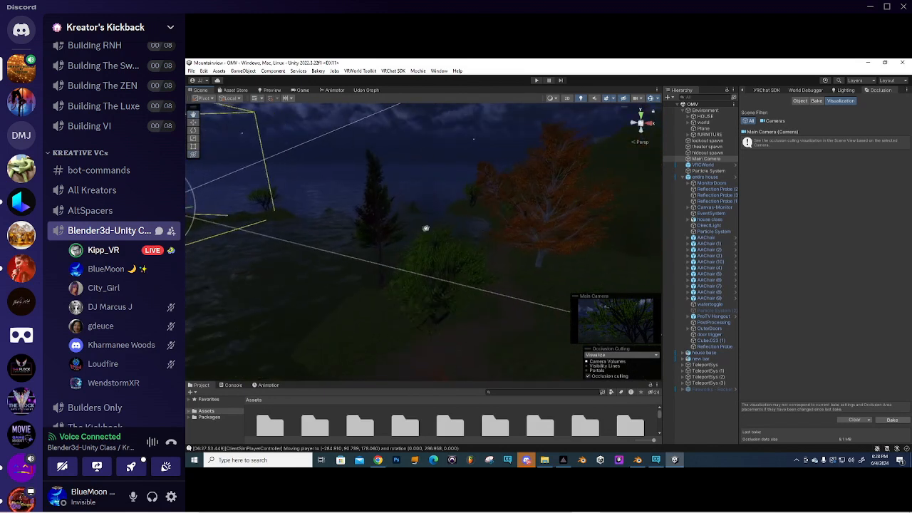
{"action": "right_click_drag", "start_coordinate": [426, 228], "coordinate": [447, 227]}
{"action": "right_click_drag", "start_coordinate": [537, 194], "coordinate": [510, 198]}
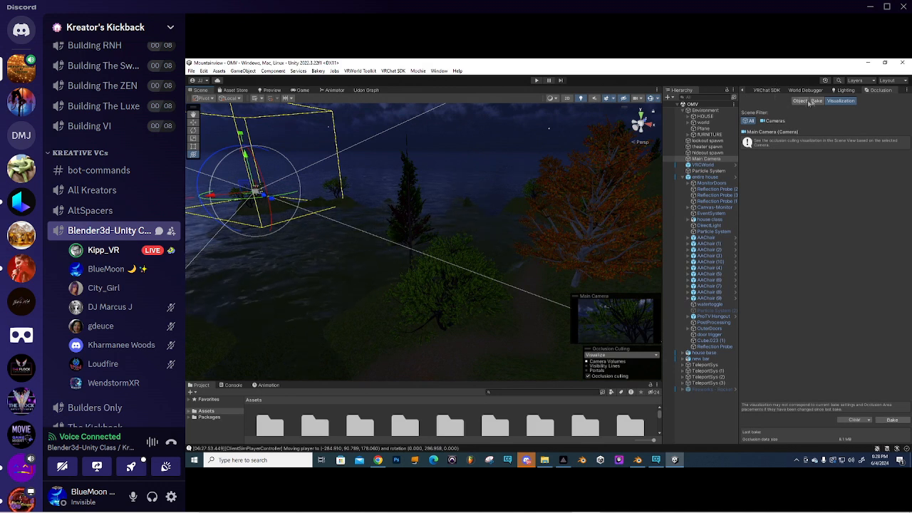
{"action": "left_click", "coordinate": [855, 421]}
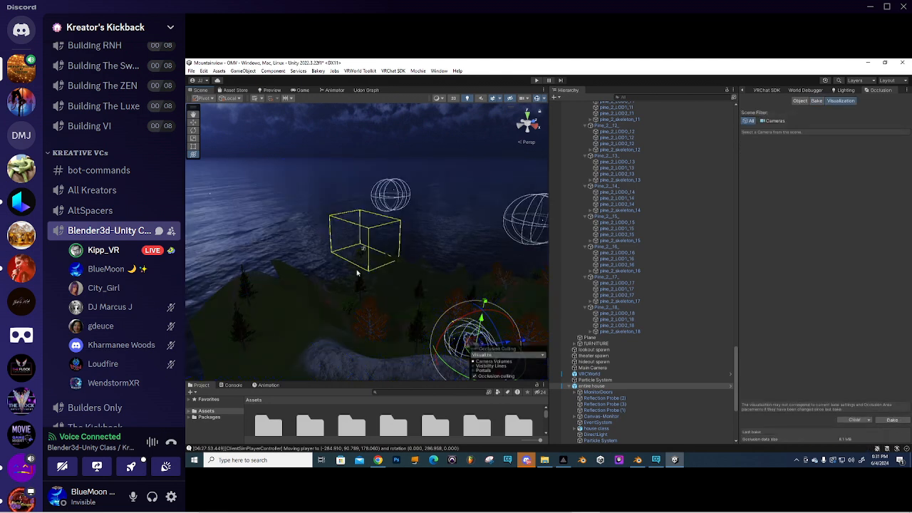
- Frame the baked occlusion area in view, then expand the HOUSE group in the Hierarchy
{"action": "key", "text": "f"}
{"action": "right_click_drag", "start_coordinate": [366, 281], "coordinate": [339, 255]}
{"action": "scroll", "coordinate": [661, 224], "scroll_direction": "up", "scroll_amount": 3}
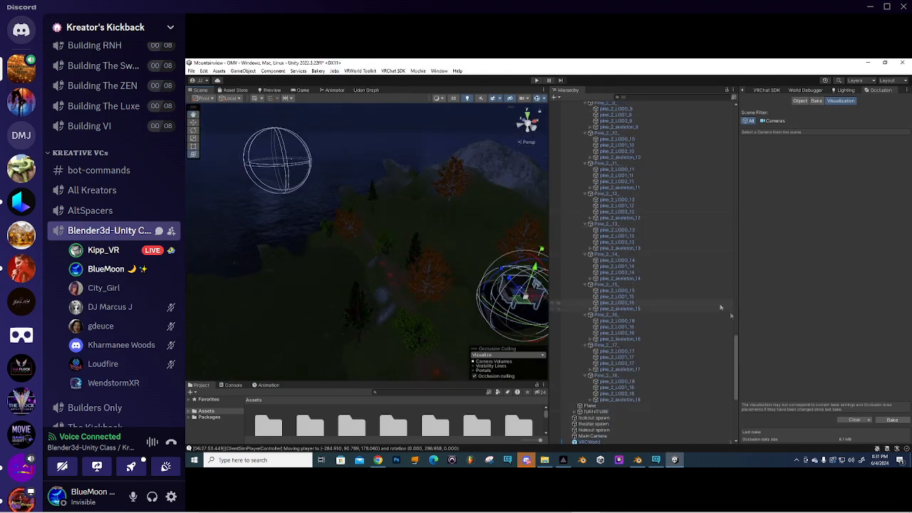
{"action": "left_click_drag", "start_coordinate": [737, 345], "coordinate": [737, 111]}
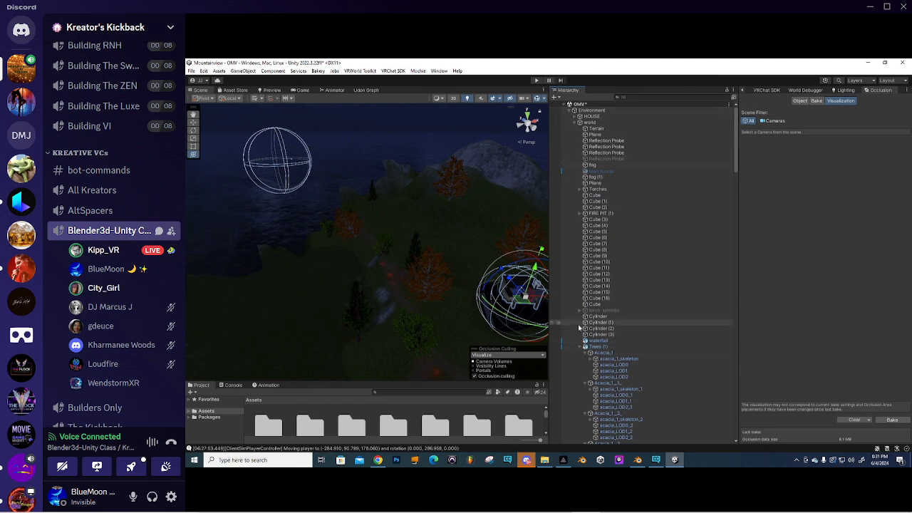
{"action": "left_click", "coordinate": [579, 117]}
{"action": "scroll", "coordinate": [599, 185], "scroll_direction": "down", "scroll_amount": 3}
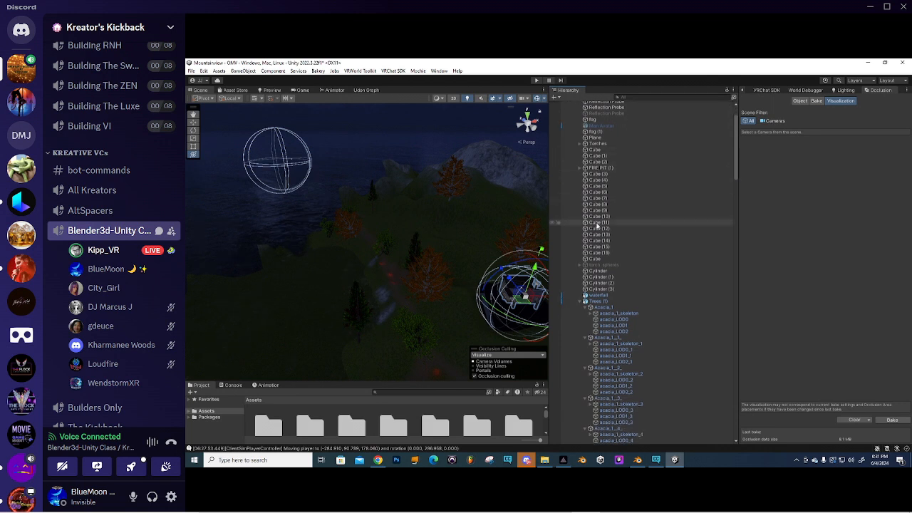
{"action": "scroll", "coordinate": [606, 236], "scroll_direction": "down", "scroll_amount": 20}
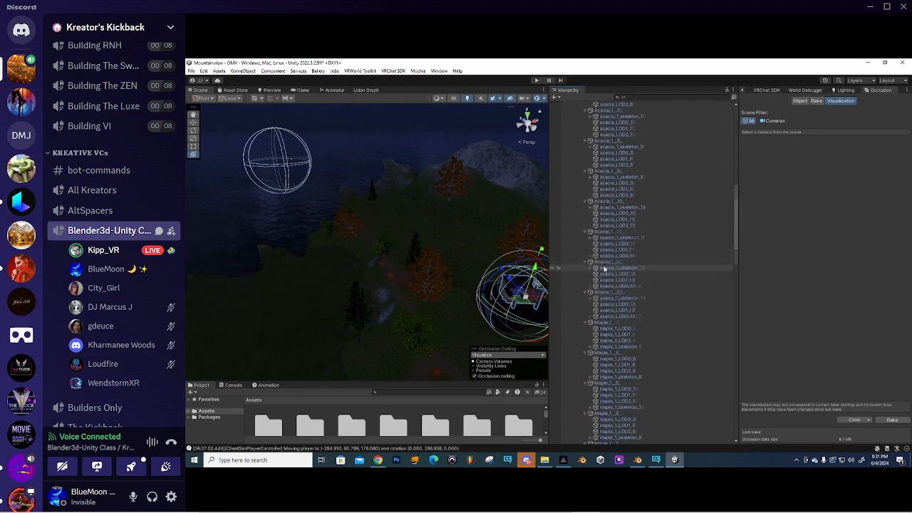
{"action": "scroll", "coordinate": [611, 273], "scroll_direction": "down", "scroll_amount": 5}
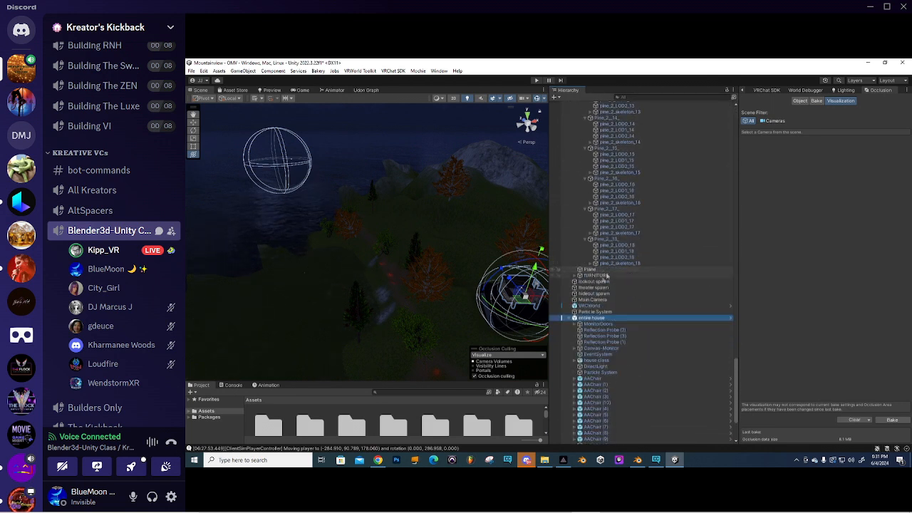
- Select and frame the Main Camera, then slide it along the ground toward the house
{"action": "double_click", "coordinate": [593, 299]}
{"action": "middle_click_drag", "start_coordinate": [421, 266], "coordinate": [400, 275]}
{"action": "scroll", "coordinate": [396, 286], "scroll_direction": "down", "scroll_amount": 3}
{"action": "middle_click_drag", "start_coordinate": [370, 298], "coordinate": [434, 253]}
{"action": "scroll", "coordinate": [350, 268], "scroll_direction": "up", "scroll_amount": 5}
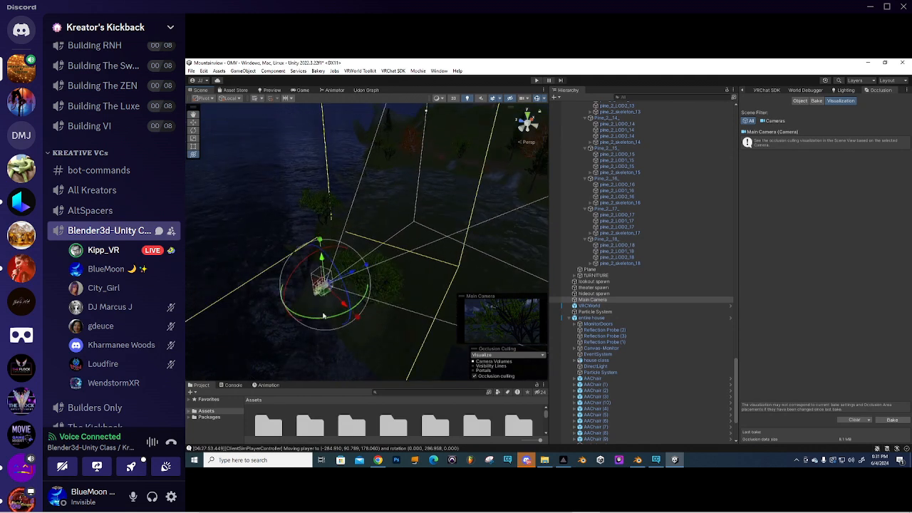
{"action": "left_click_drag", "start_coordinate": [374, 313], "coordinate": [250, 287], "text": "alt"}
{"action": "key", "text": "f"}
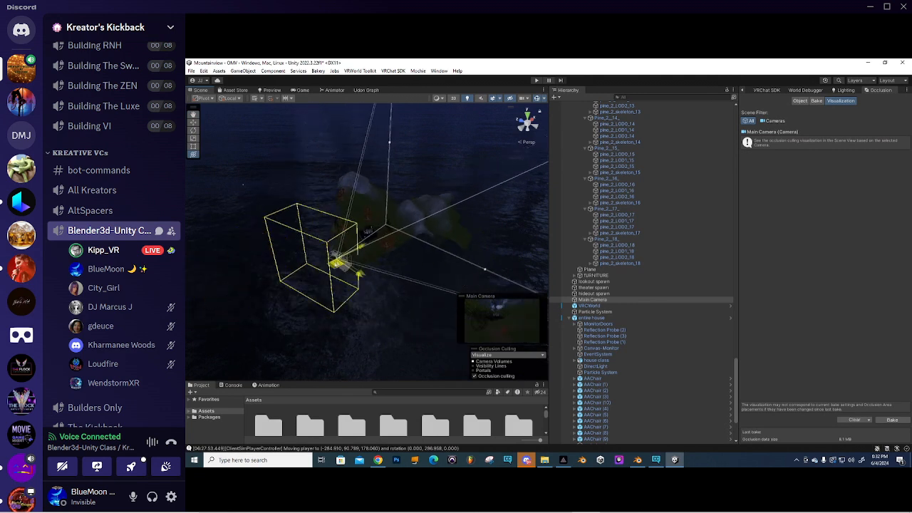
{"action": "left_click_drag", "start_coordinate": [392, 259], "coordinate": [392, 249]}
{"action": "scroll", "coordinate": [371, 234], "scroll_direction": "up", "scroll_amount": 10}
{"action": "left_click_drag", "start_coordinate": [385, 207], "coordinate": [547, 216], "text": "alt"}
- With combined move/rotate handles, turn the Main Camera and lower it toward the house
{"action": "key", "text": "y"}
{"action": "scroll", "coordinate": [342, 258], "scroll_direction": "down", "scroll_amount": 5}
{"action": "middle_click_drag", "start_coordinate": [314, 262], "coordinate": [349, 254]}
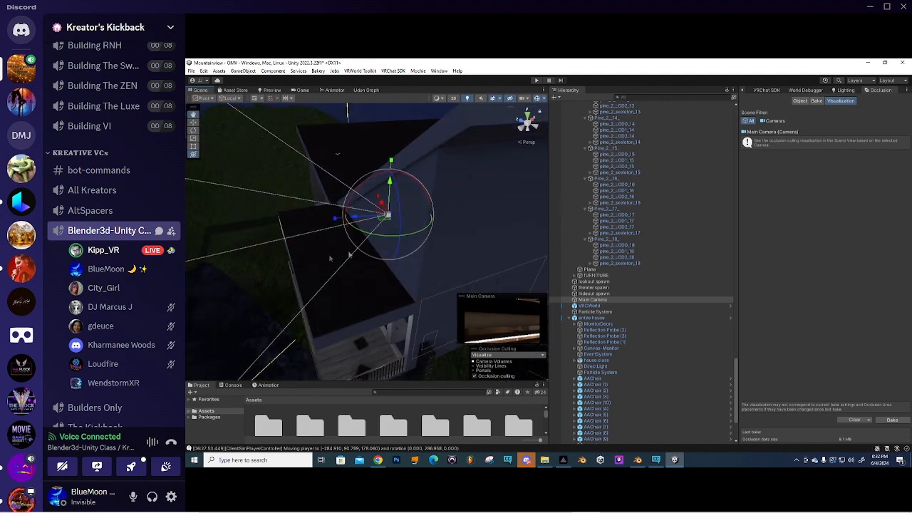
{"action": "left_click_drag", "start_coordinate": [349, 255], "coordinate": [293, 252], "text": "alt"}
{"action": "middle_click_drag", "start_coordinate": [293, 253], "coordinate": [349, 244]}
{"action": "left_click_drag", "start_coordinate": [348, 247], "coordinate": [360, 291]}
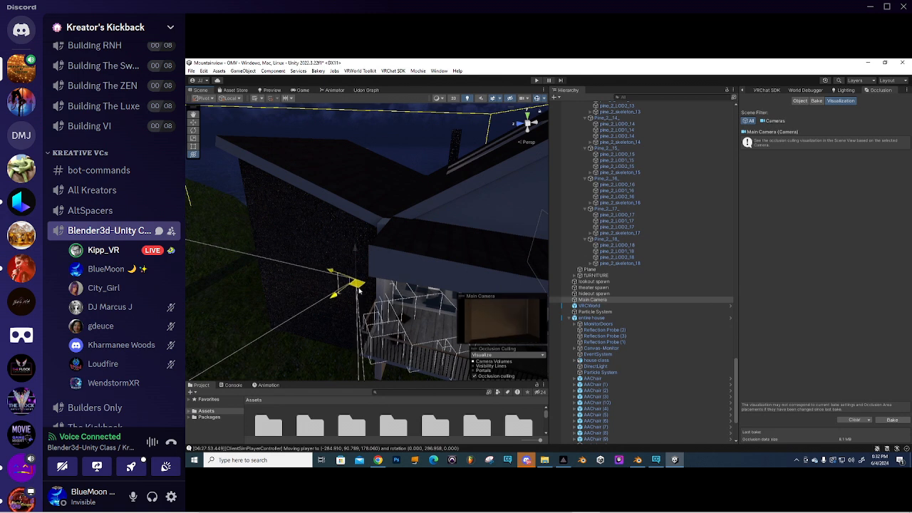
{"action": "left_click_drag", "start_coordinate": [289, 233], "coordinate": [366, 202], "text": "alt"}
{"action": "middle_click_drag", "start_coordinate": [367, 202], "coordinate": [435, 147]}
{"action": "left_click_drag", "start_coordinate": [277, 249], "coordinate": [367, 246], "text": "alt"}
{"action": "middle_click_drag", "start_coordinate": [367, 246], "coordinate": [327, 249]}
{"action": "key", "text": "f"}
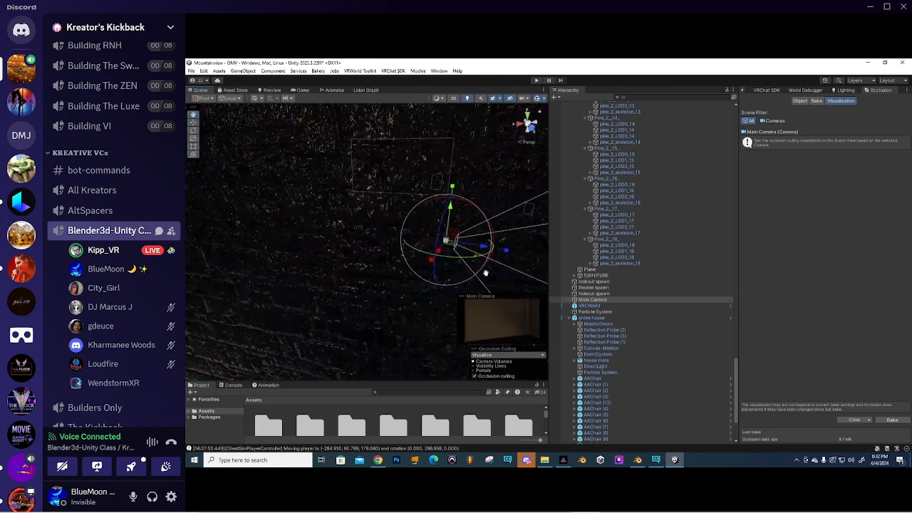
- Move the Main Camera left and up into the house, turning it to face the room
{"action": "left_click_drag", "start_coordinate": [481, 251], "coordinate": [387, 247]}
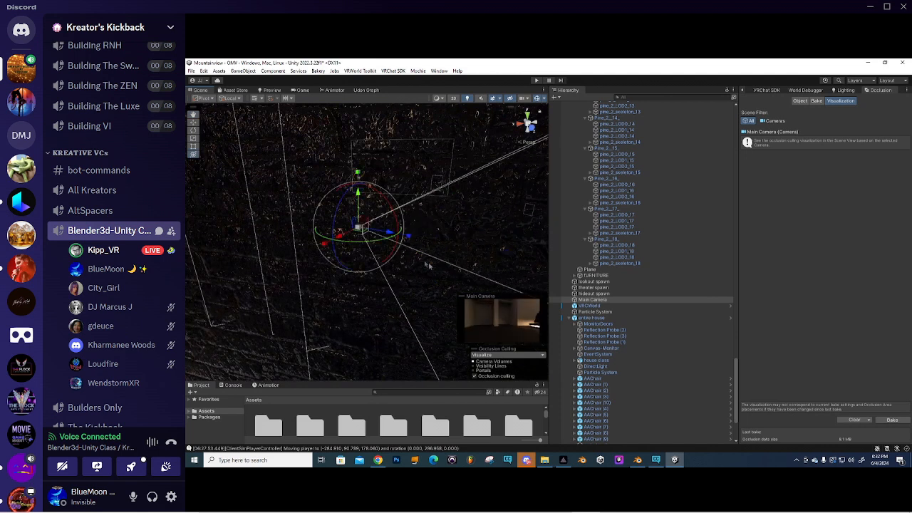
{"action": "left_click_drag", "start_coordinate": [361, 205], "coordinate": [357, 171]}
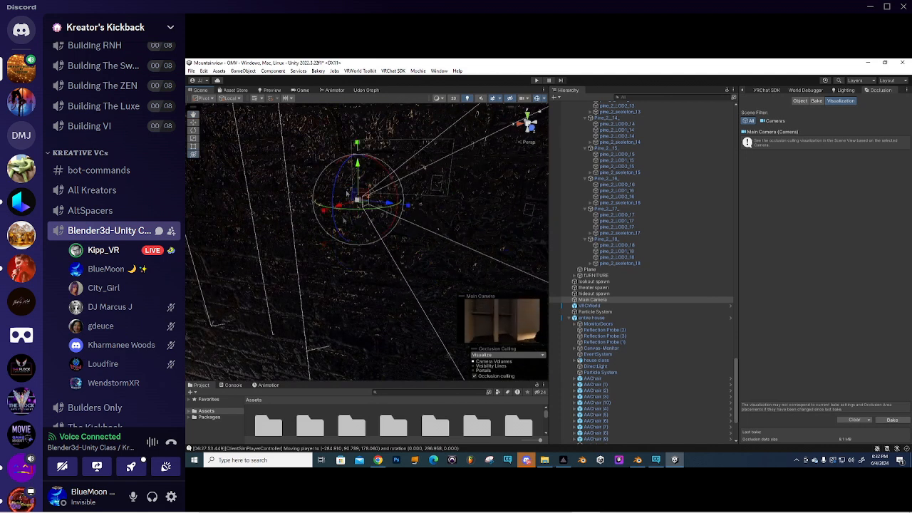
{"action": "right_click_drag", "start_coordinate": [343, 220], "coordinate": [413, 226]}
{"action": "middle_click_drag", "start_coordinate": [293, 241], "coordinate": [375, 244]}
{"action": "scroll", "coordinate": [330, 265], "scroll_direction": "up", "scroll_amount": 3}
{"action": "right_click_drag", "start_coordinate": [330, 265], "coordinate": [407, 244]}
{"action": "middle_click_drag", "start_coordinate": [407, 245], "coordinate": [418, 249]}
{"action": "right_click_drag", "start_coordinate": [418, 249], "coordinate": [424, 268]}
{"action": "middle_click_drag", "start_coordinate": [424, 267], "coordinate": [399, 273]}
{"action": "right_click_drag", "start_coordinate": [399, 272], "coordinate": [396, 278]}
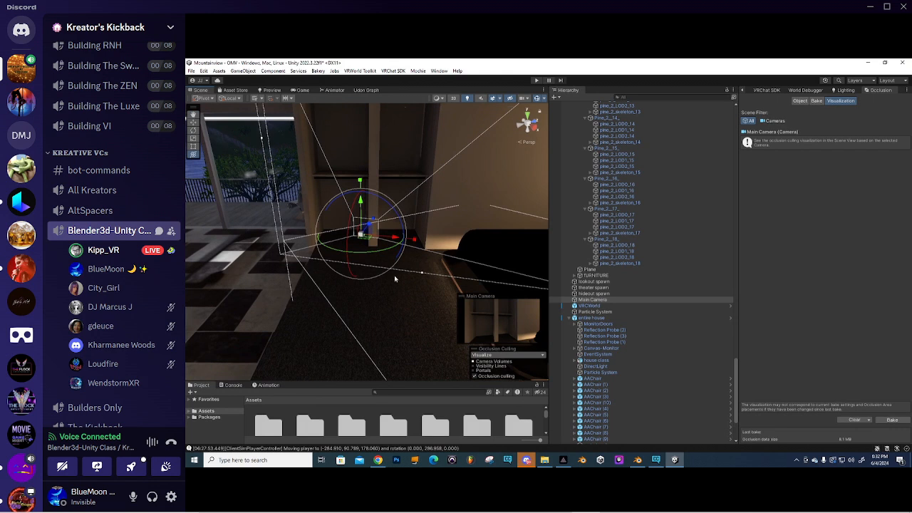
{"action": "middle_click_drag", "start_coordinate": [395, 278], "coordinate": [396, 301]}
{"action": "left_click_drag", "start_coordinate": [381, 308], "coordinate": [391, 308]}
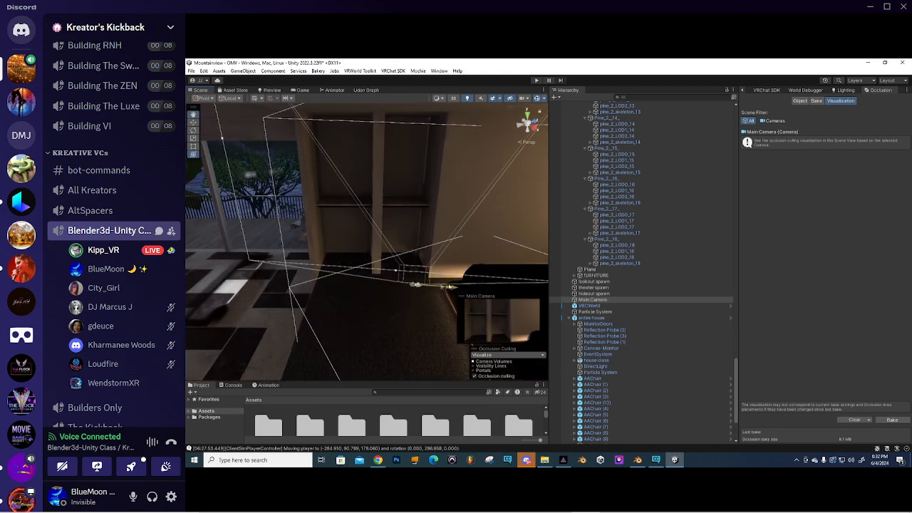
- Rotate the Main Camera further so its preview looks into the lit bedroom, then re-frame it
{"action": "middle_click_drag", "start_coordinate": [442, 287], "coordinate": [392, 305]}
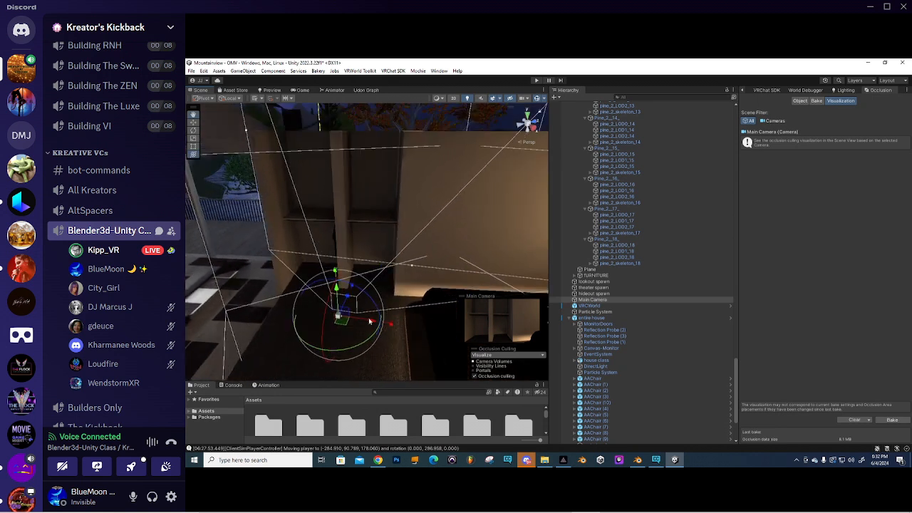
{"action": "left_click_drag", "start_coordinate": [363, 345], "coordinate": [349, 346]}
{"action": "left_click_drag", "start_coordinate": [337, 285], "coordinate": [395, 230], "text": "alt"}
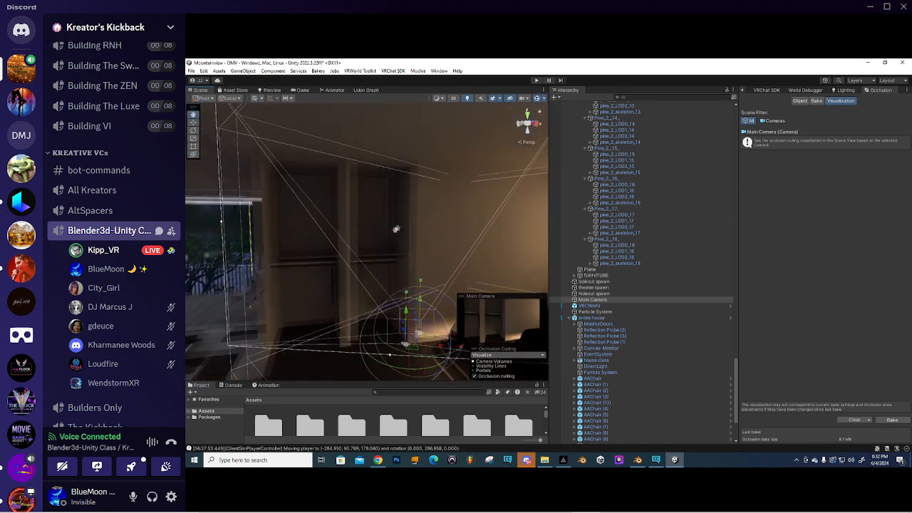
{"action": "scroll", "coordinate": [368, 243], "scroll_direction": "down", "scroll_amount": 3}
{"action": "right_click_drag", "start_coordinate": [368, 243], "coordinate": [422, 268]}
{"action": "scroll", "coordinate": [387, 247], "scroll_direction": "up", "scroll_amount": 3}
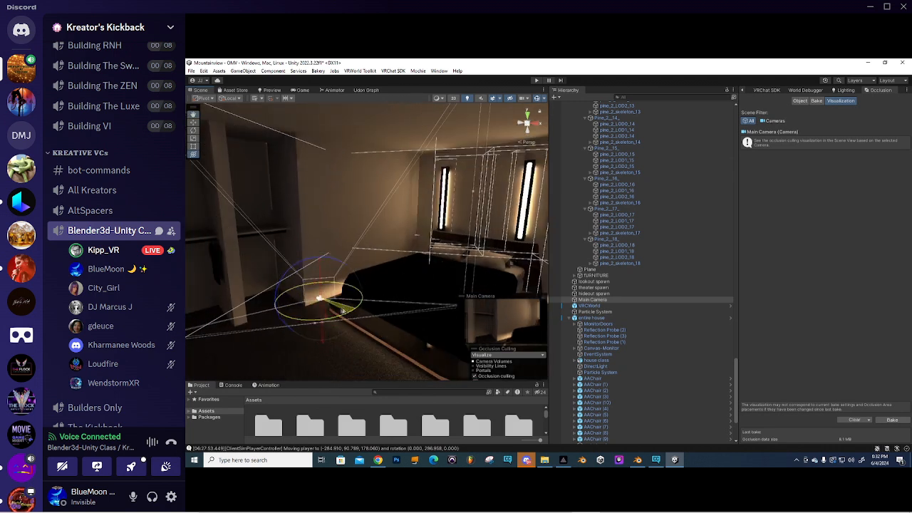
{"action": "left_click_drag", "start_coordinate": [332, 313], "coordinate": [383, 269], "text": "alt"}
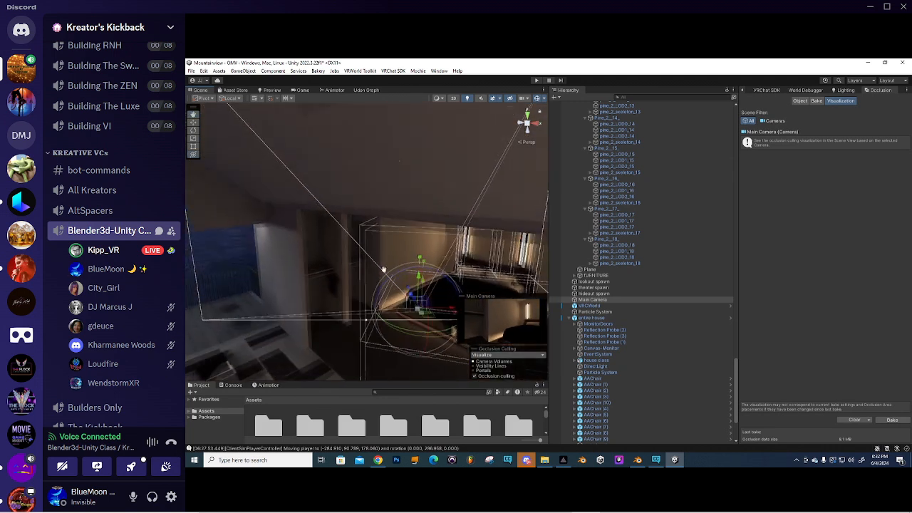
{"action": "scroll", "coordinate": [383, 270], "scroll_direction": "down", "scroll_amount": 3}
{"action": "middle_click_drag", "start_coordinate": [383, 269], "coordinate": [370, 285]}
{"action": "key", "text": "f"}
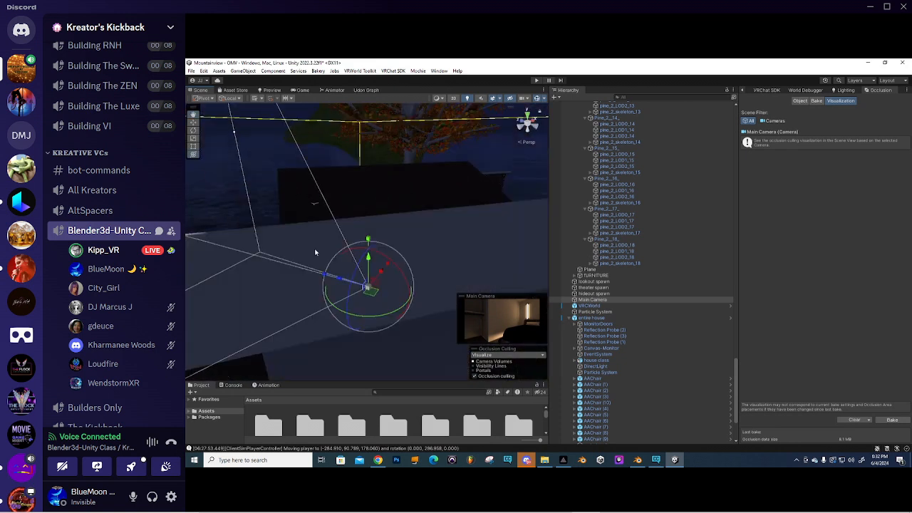
{"action": "scroll", "coordinate": [329, 235], "scroll_direction": "down", "scroll_amount": 6}
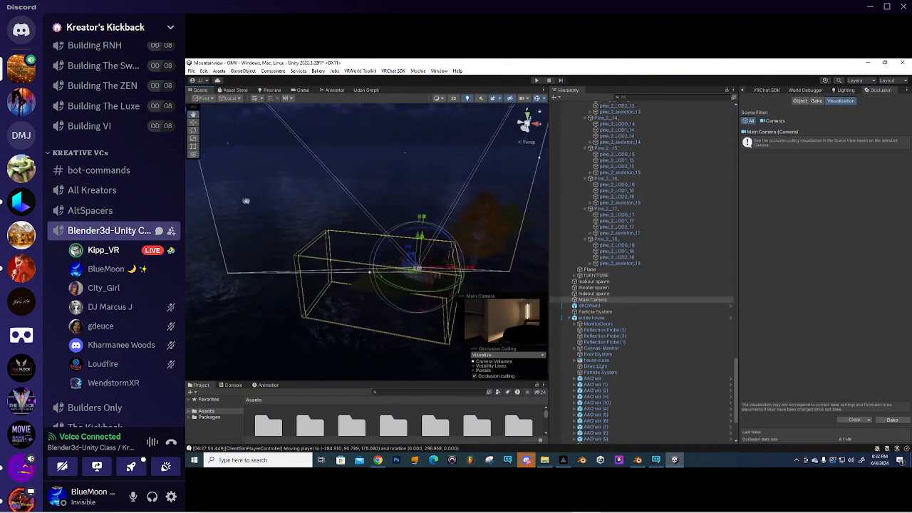
{"action": "left_click_drag", "start_coordinate": [388, 264], "coordinate": [381, 222], "text": "alt"}
{"action": "left_click_drag", "start_coordinate": [432, 181], "coordinate": [312, 207], "text": "alt"}
{"action": "left_click_drag", "start_coordinate": [283, 253], "coordinate": [337, 235], "text": "alt"}
{"action": "middle_click_drag", "start_coordinate": [337, 235], "coordinate": [333, 259]}
{"action": "scroll", "coordinate": [320, 240], "scroll_direction": "up", "scroll_amount": 2}
{"action": "scroll", "coordinate": [343, 279], "scroll_direction": "up", "scroll_amount": 4}
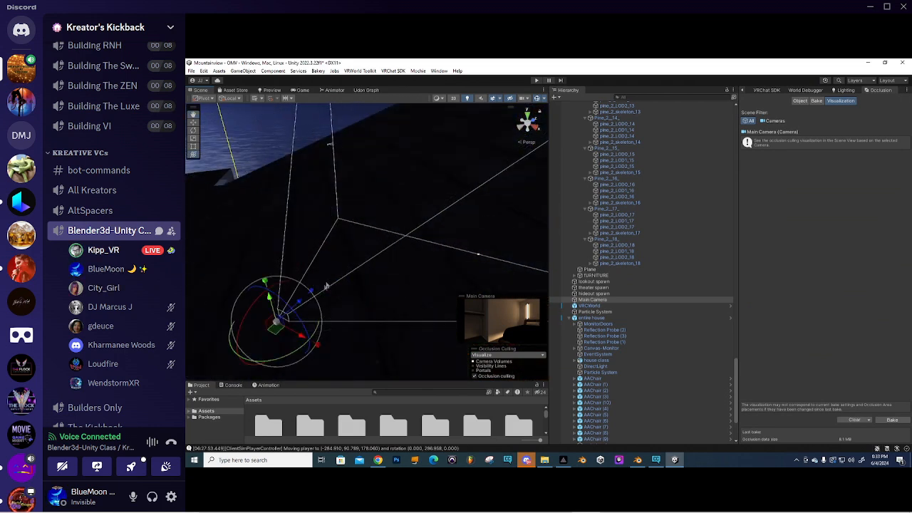
{"action": "scroll", "coordinate": [334, 291], "scroll_direction": "up", "scroll_amount": 4}
{"action": "middle_click_drag", "start_coordinate": [331, 308], "coordinate": [365, 282]}
{"action": "scroll", "coordinate": [364, 282], "scroll_direction": "down", "scroll_amount": 3}
{"action": "mouse_move", "coordinate": [365, 283]}
{"action": "left_mouse_down", "text": "alt"}
{"action": "mouse_move", "coordinate": [353, 286]}
{"action": "mouse_move", "coordinate": [369, 271]}
{"action": "left_mouse_up", "text": "alt"}
{"action": "right_click_drag", "start_coordinate": [369, 271], "coordinate": [349, 236]}
{"action": "scroll", "coordinate": [347, 247], "scroll_direction": "down", "scroll_amount": 5}
{"action": "middle_click_drag", "start_coordinate": [349, 235], "coordinate": [235, 240]}
{"action": "right_click_drag", "start_coordinate": [234, 240], "coordinate": [264, 238]}
{"action": "middle_click_drag", "start_coordinate": [264, 238], "coordinate": [332, 241]}
{"action": "scroll", "coordinate": [273, 247], "scroll_direction": "up", "scroll_amount": 4}
{"action": "scroll", "coordinate": [273, 248], "scroll_direction": "down", "scroll_amount": 4}
{"action": "right_click_drag", "start_coordinate": [332, 241], "coordinate": [302, 245]}
{"action": "left_click", "coordinate": [302, 244]}
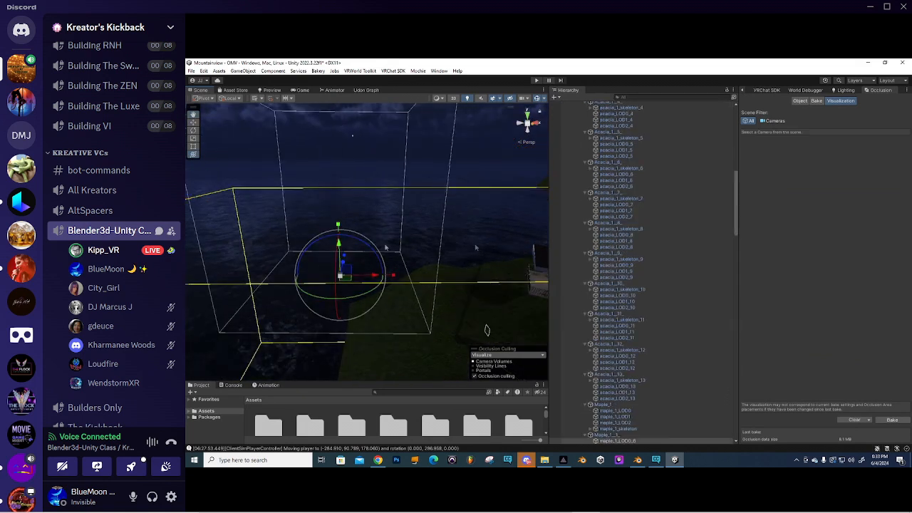
{"action": "scroll", "coordinate": [472, 283], "scroll_direction": "up", "scroll_amount": 3}
{"action": "middle_click_drag", "start_coordinate": [473, 263], "coordinate": [402, 279]}
{"action": "scroll", "coordinate": [414, 283], "scroll_direction": "up", "scroll_amount": 2}
{"action": "scroll", "coordinate": [413, 283], "scroll_direction": "down", "scroll_amount": 2}
{"action": "scroll", "coordinate": [410, 285], "scroll_direction": "up", "scroll_amount": 2}
{"action": "scroll", "coordinate": [403, 279], "scroll_direction": "up", "scroll_amount": 3}
{"action": "scroll", "coordinate": [403, 279], "scroll_direction": "down", "scroll_amount": 3}
{"action": "right_click_drag", "start_coordinate": [366, 277], "coordinate": [354, 247]}
{"action": "scroll", "coordinate": [355, 248], "scroll_direction": "up", "scroll_amount": 3}
{"action": "middle_click_drag", "start_coordinate": [355, 248], "coordinate": [463, 247]}
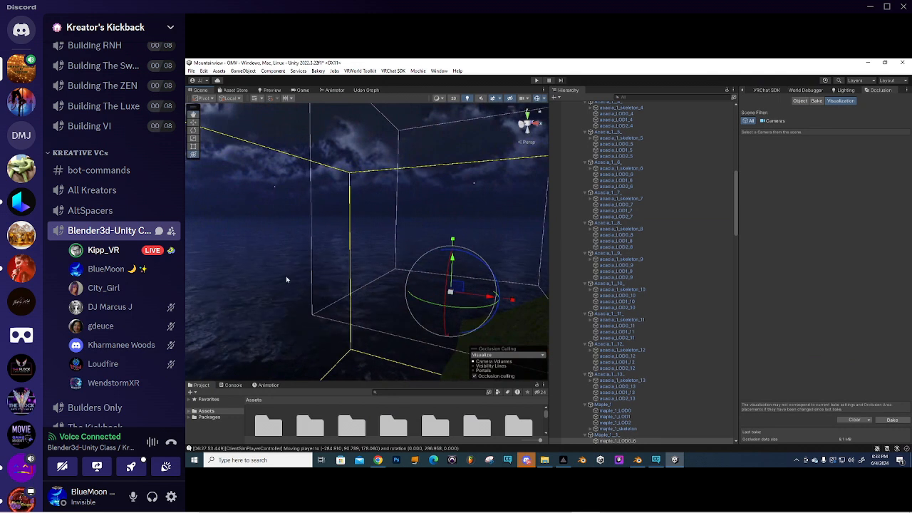
{"action": "right_click_drag", "start_coordinate": [285, 272], "coordinate": [371, 265]}
{"action": "scroll", "coordinate": [369, 263], "scroll_direction": "down", "scroll_amount": 3}
{"action": "middle_click_drag", "start_coordinate": [369, 262], "coordinate": [312, 265]}
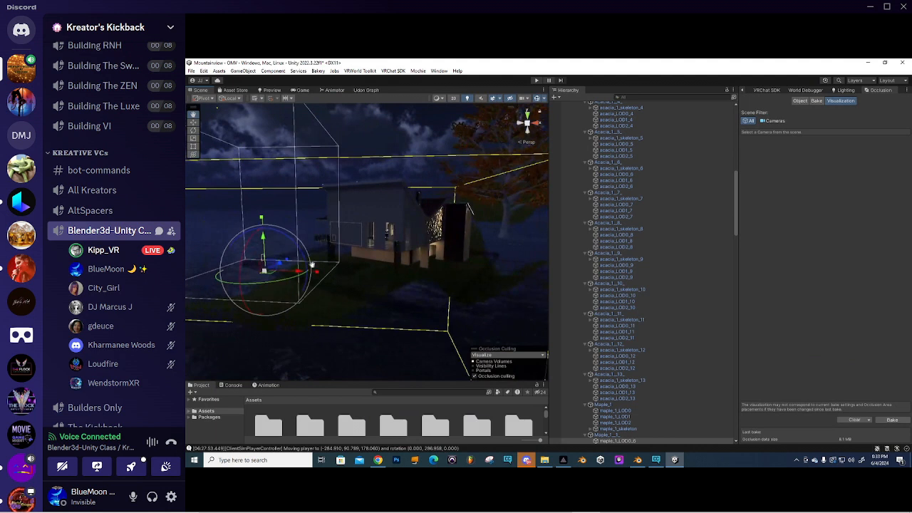
{"action": "scroll", "coordinate": [357, 296], "scroll_direction": "up", "scroll_amount": 5}
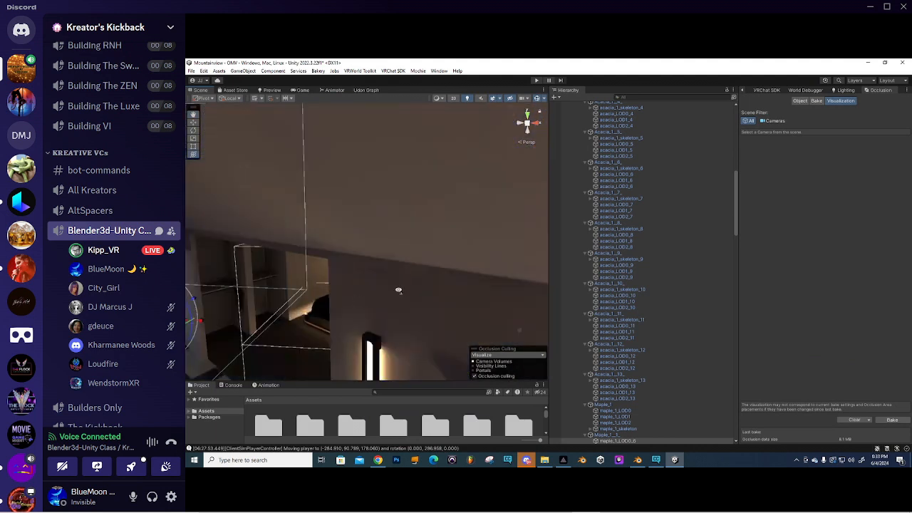
{"action": "right_click_drag", "start_coordinate": [400, 290], "coordinate": [377, 270]}
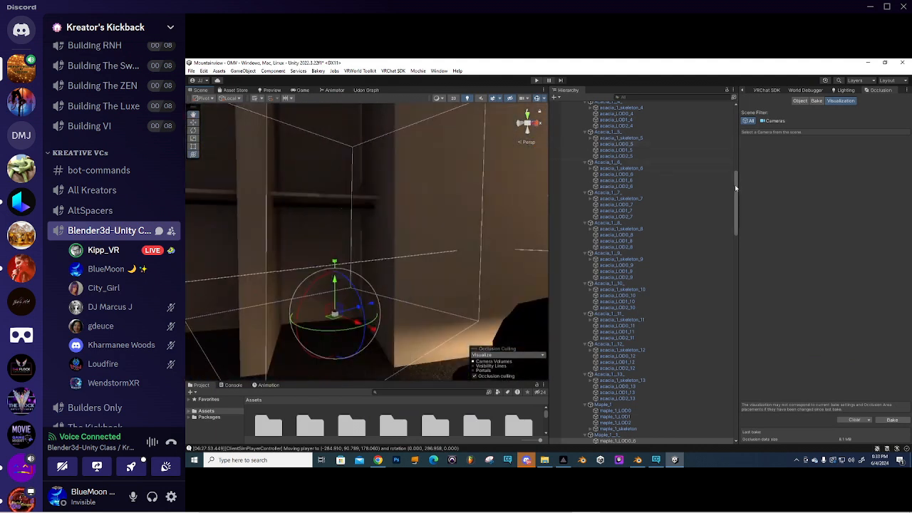
{"action": "left_click_drag", "start_coordinate": [736, 187], "coordinate": [734, 117]}
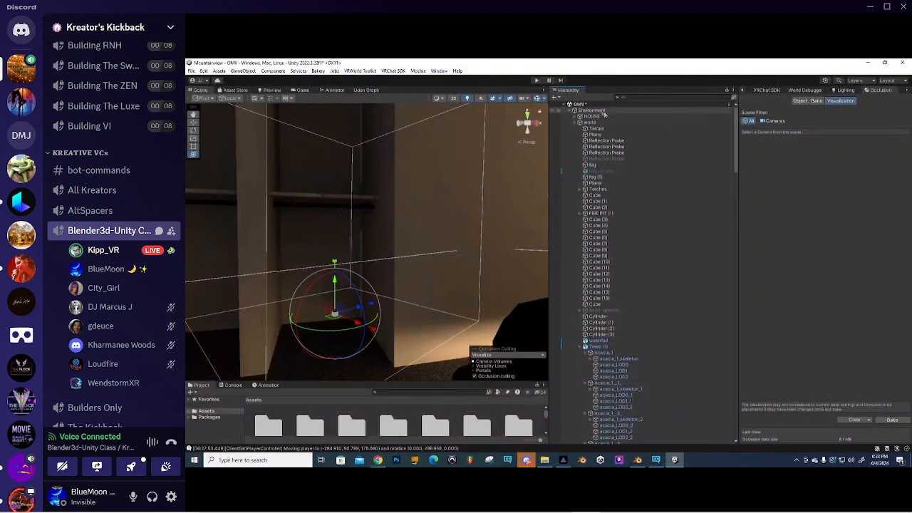
- Collapse the Environment and entire house groups in the Hierarchy
{"action": "left_click", "coordinate": [570, 112]}
{"action": "left_click", "coordinate": [570, 111]}
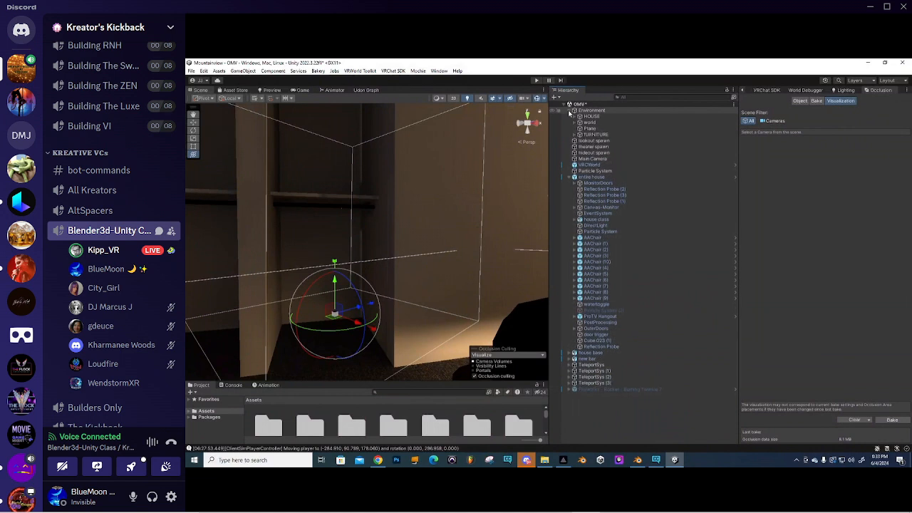
{"action": "left_click", "coordinate": [569, 111]}
{"action": "left_click", "coordinate": [569, 153]}
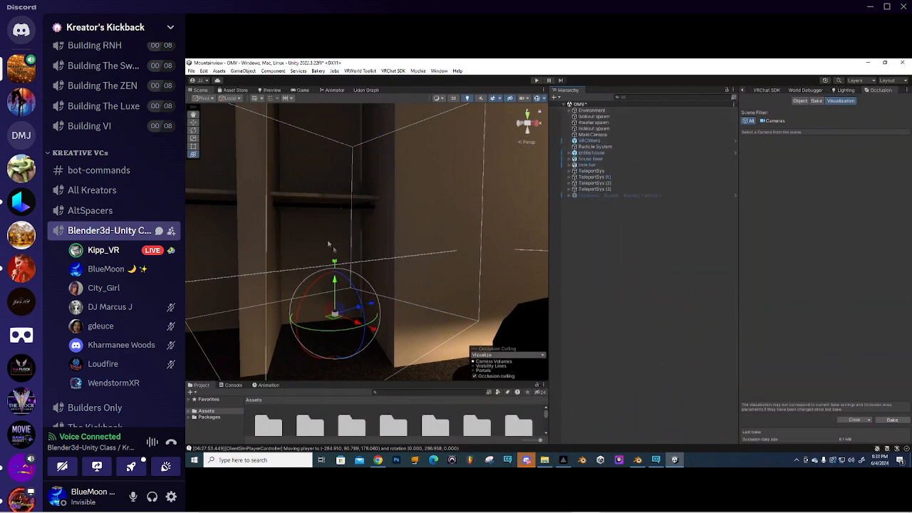
{"action": "scroll", "coordinate": [378, 249], "scroll_direction": "up", "scroll_amount": 3}
{"action": "scroll", "coordinate": [427, 227], "scroll_direction": "down", "scroll_amount": 12}
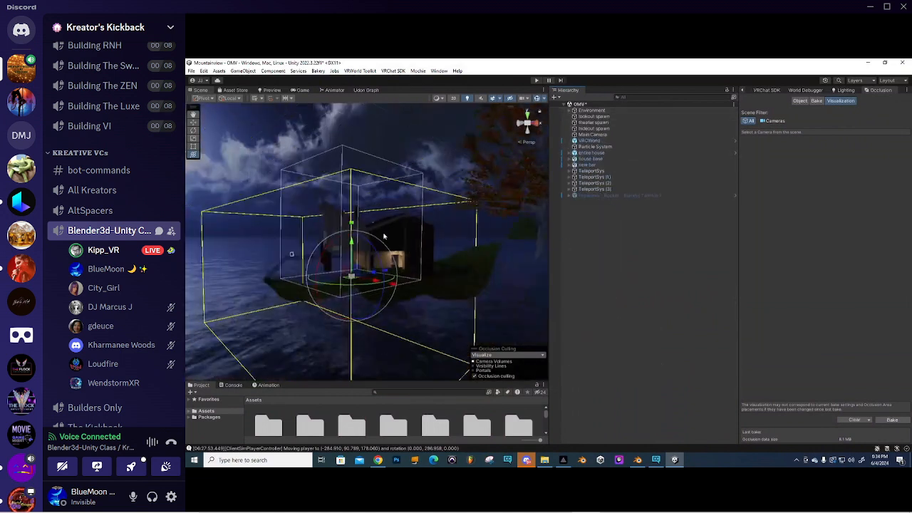
{"action": "scroll", "coordinate": [400, 236], "scroll_direction": "up", "scroll_amount": 4}
- Orbit through the island house interior past the checkered-floor room, TV room and wardrobe
{"action": "right_click_drag", "start_coordinate": [403, 236], "coordinate": [377, 257]}
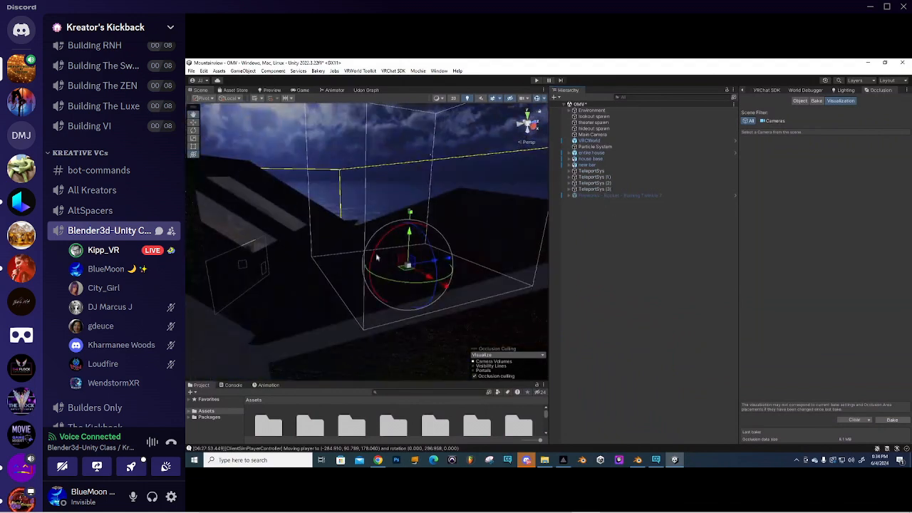
{"action": "scroll", "coordinate": [380, 261], "scroll_direction": "up", "scroll_amount": 6}
{"action": "middle_click_drag", "start_coordinate": [396, 234], "coordinate": [380, 242]}
{"action": "right_click_drag", "start_coordinate": [397, 241], "coordinate": [298, 223]}
{"action": "scroll", "coordinate": [305, 225], "scroll_direction": "down", "scroll_amount": 4}
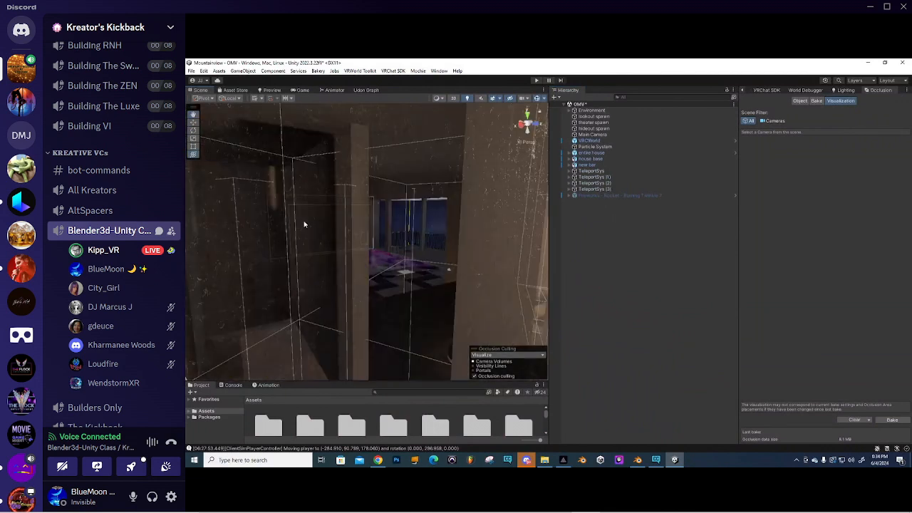
{"action": "scroll", "coordinate": [304, 225], "scroll_direction": "up", "scroll_amount": 3}
{"action": "right_click_drag", "start_coordinate": [373, 235], "coordinate": [432, 247]}
{"action": "middle_click_drag", "start_coordinate": [432, 247], "coordinate": [353, 253]}
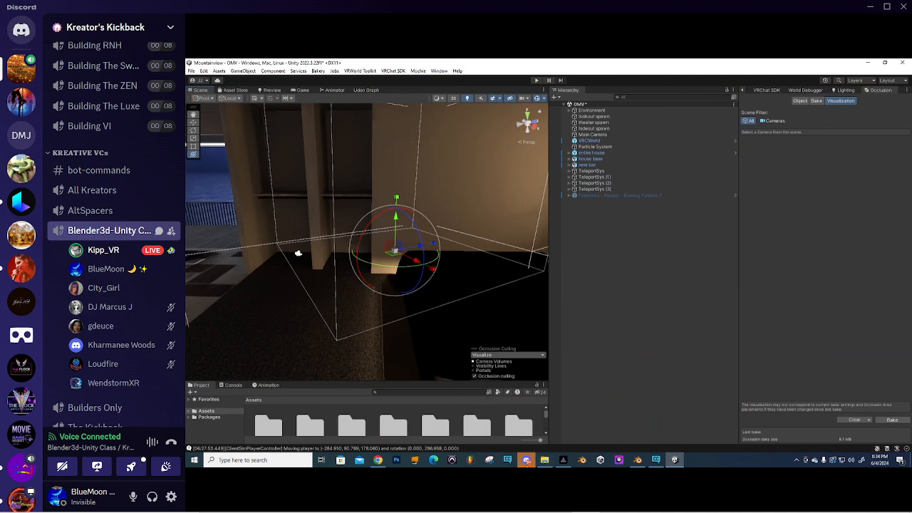
- Swing the view out over the sea, then expand Environment to show HOUSE, world, Plane and FURNITURE
{"action": "mouse_move", "coordinate": [527, 462]}
{"action": "right_click_drag", "start_coordinate": [347, 200], "coordinate": [429, 215]}
{"action": "middle_click_drag", "start_coordinate": [430, 216], "coordinate": [385, 214]}
{"action": "right_click_drag", "start_coordinate": [385, 214], "coordinate": [391, 250]}
{"action": "middle_click_drag", "start_coordinate": [391, 250], "coordinate": [328, 241]}
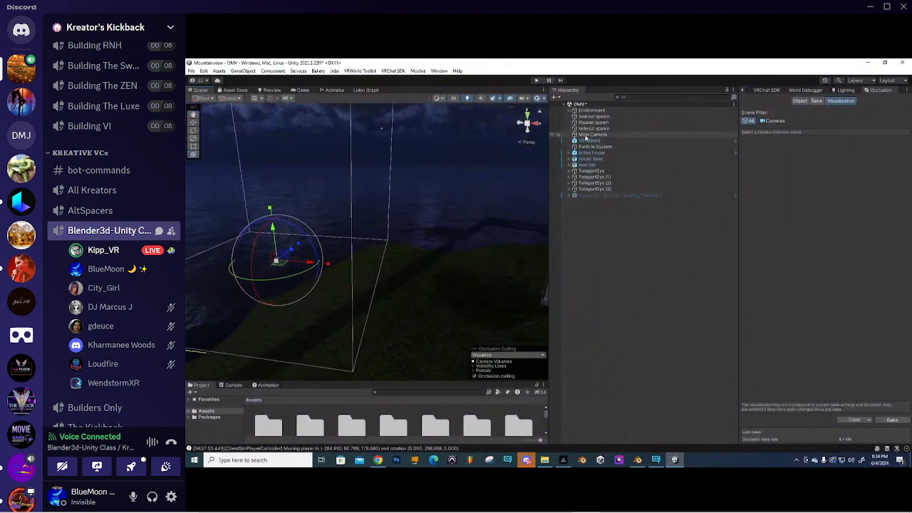
{"action": "left_click", "coordinate": [570, 111]}
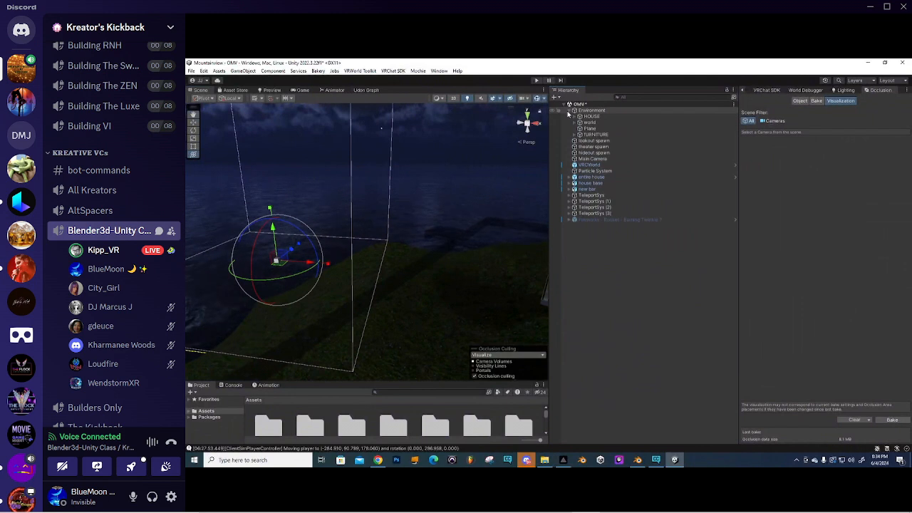
- Select the Main Camera, view its Occlusion Object settings, then return to the Inspector
{"action": "double_click", "coordinate": [582, 159]}
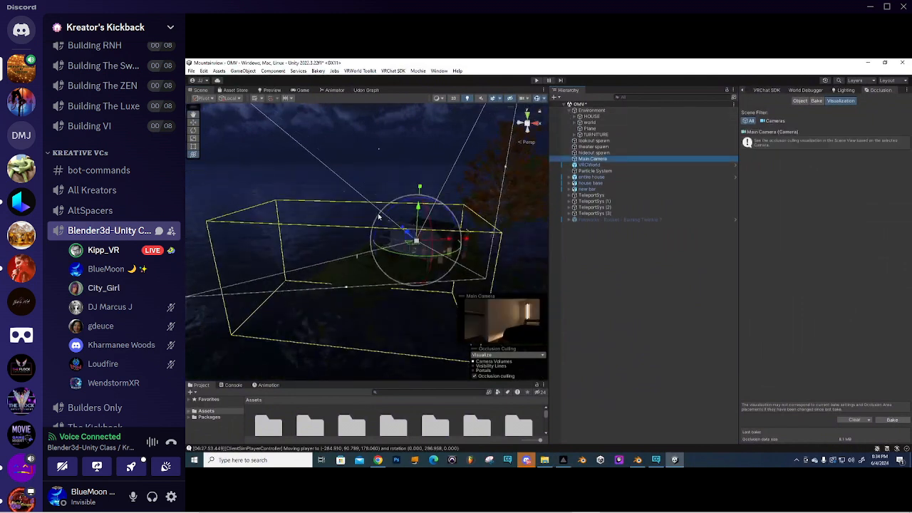
{"action": "left_click", "coordinate": [799, 101]}
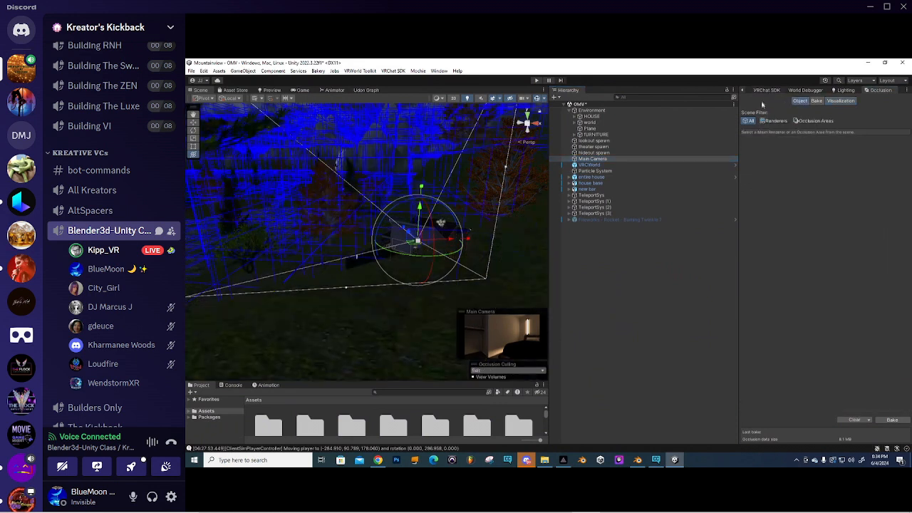
{"action": "left_click", "coordinate": [745, 90]}
- Select the Animated Trees Package folder and fly the view around the island house
{"action": "left_click_drag", "start_coordinate": [410, 215], "coordinate": [396, 285], "text": "alt"}
{"action": "left_click", "coordinate": [397, 422]}
{"action": "right_click_drag", "start_coordinate": [373, 251], "coordinate": [350, 232]}
{"action": "key", "text": "w"}
{"action": "middle_click_drag", "start_coordinate": [349, 232], "coordinate": [369, 224]}
{"action": "right_click_drag", "start_coordinate": [404, 207], "coordinate": [383, 220]}
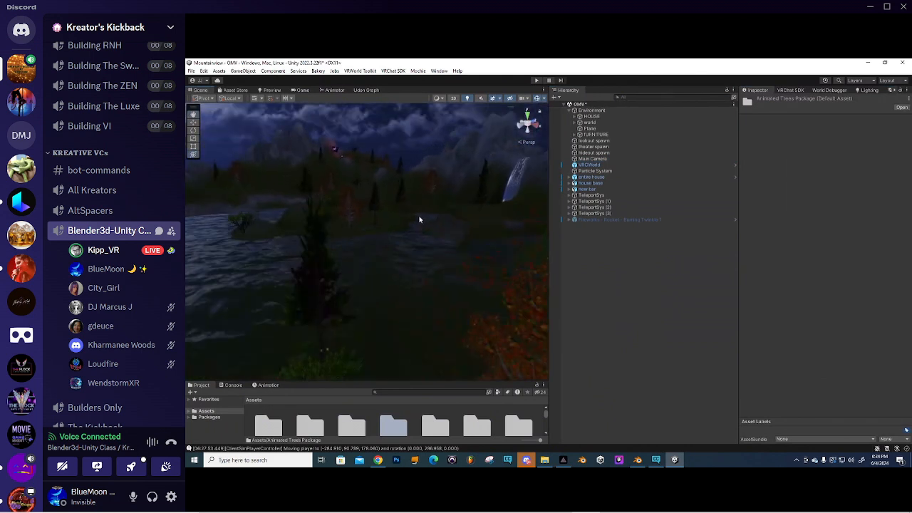
{"action": "scroll", "coordinate": [385, 221], "scroll_direction": "down", "scroll_amount": 3}
{"action": "scroll", "coordinate": [389, 221], "scroll_direction": "up", "scroll_amount": 6}
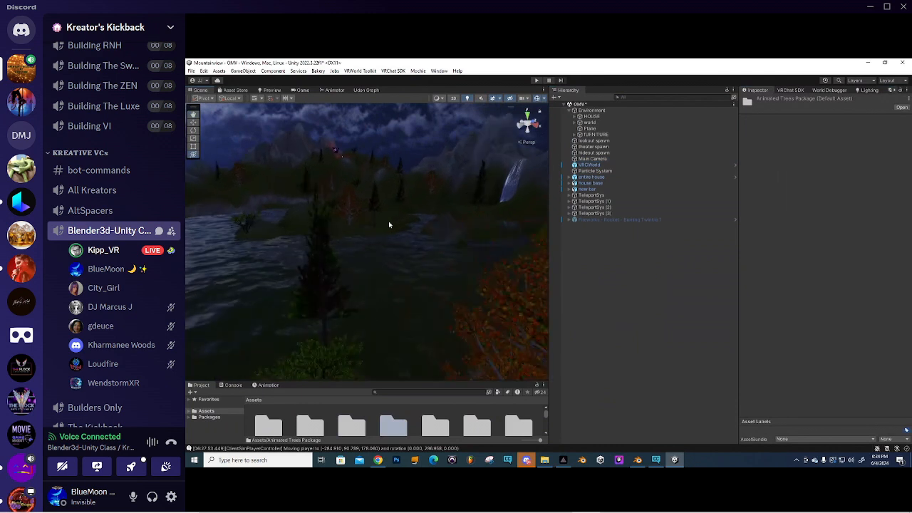
- Fly over the river and autumn trees, then raise the Project panel to show two folder rows
{"action": "right_click_drag", "start_coordinate": [410, 214], "coordinate": [332, 206]}
{"action": "middle_click_drag", "start_coordinate": [332, 206], "coordinate": [448, 173]}
{"action": "scroll", "coordinate": [385, 222], "scroll_direction": "up", "scroll_amount": 2}
{"action": "scroll", "coordinate": [370, 238], "scroll_direction": "down", "scroll_amount": 4}
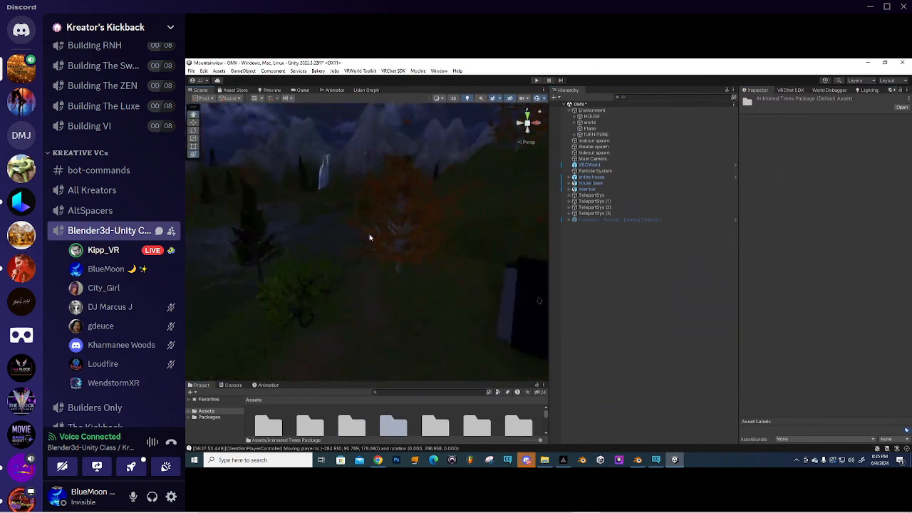
{"action": "right_click_drag", "start_coordinate": [468, 279], "coordinate": [385, 278]}
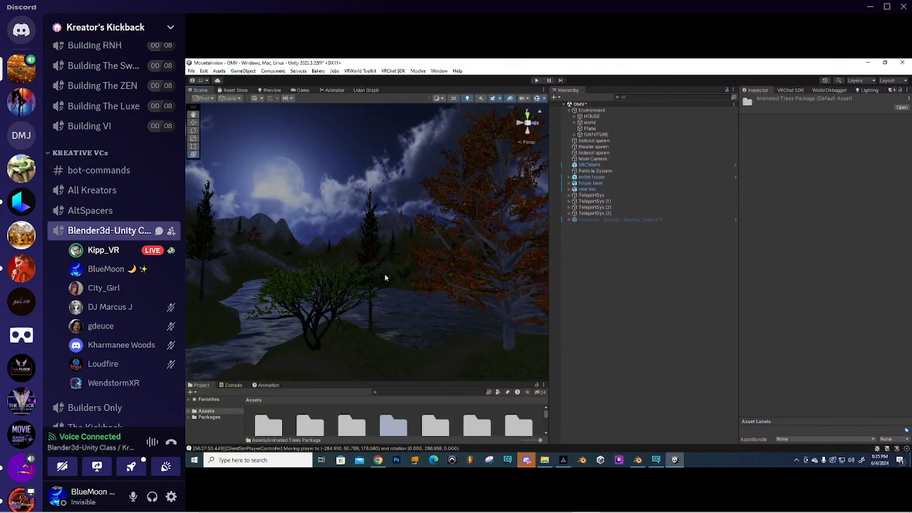
{"action": "right_click_drag", "start_coordinate": [370, 266], "coordinate": [332, 297]}
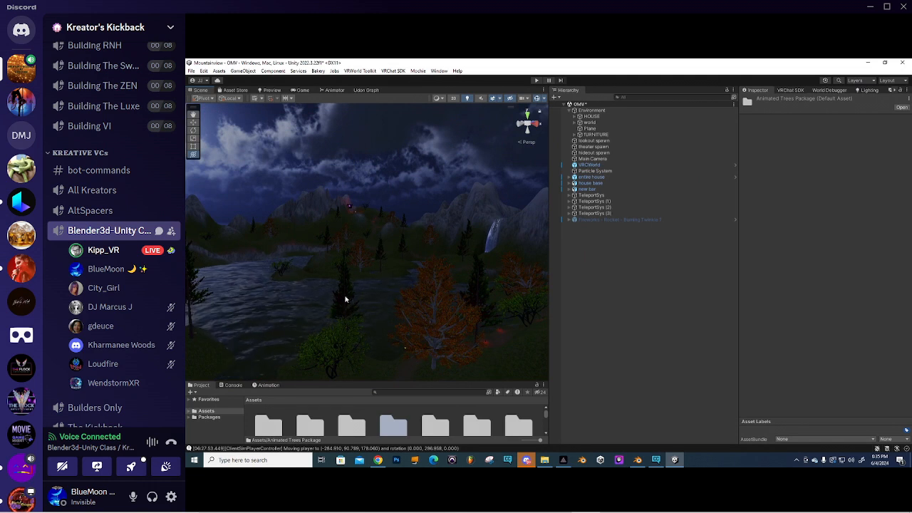
{"action": "right_click_drag", "start_coordinate": [346, 242], "coordinate": [507, 224]}
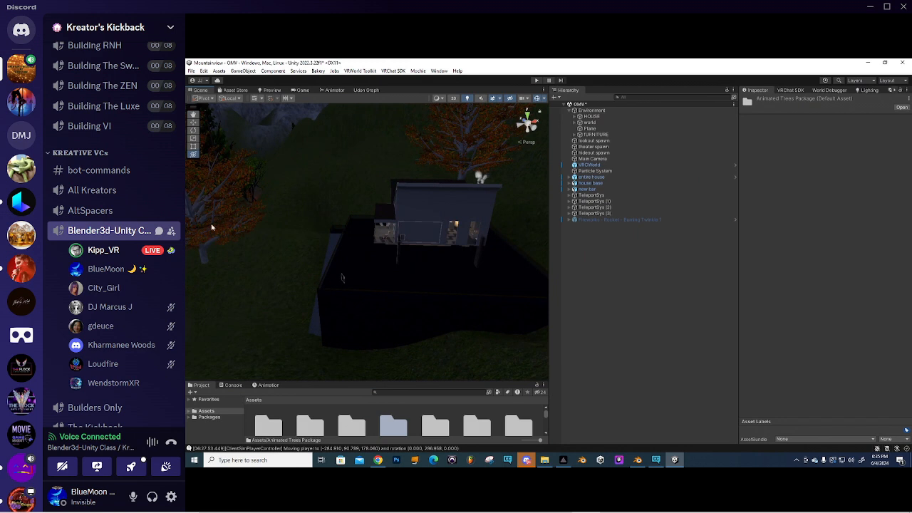
{"action": "right_click_drag", "start_coordinate": [416, 216], "coordinate": [315, 214]}
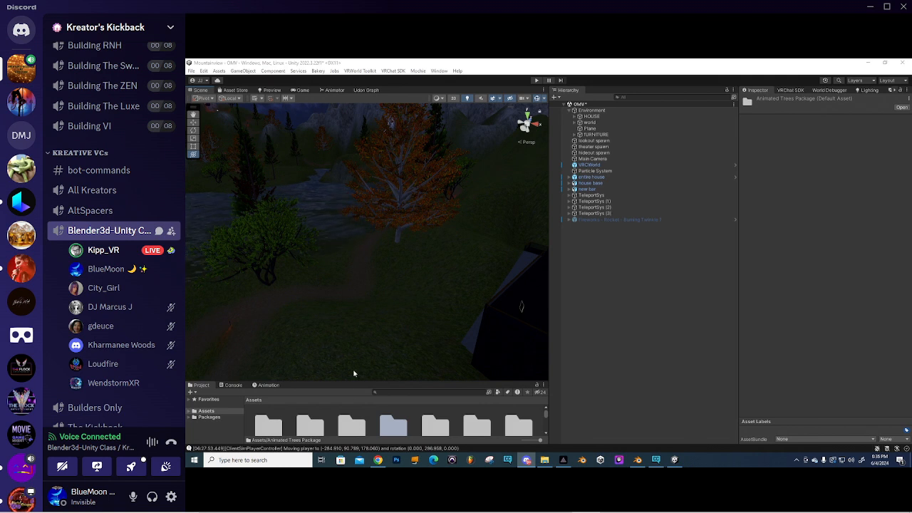
{"action": "left_click_drag", "start_coordinate": [361, 387], "coordinate": [383, 295]}
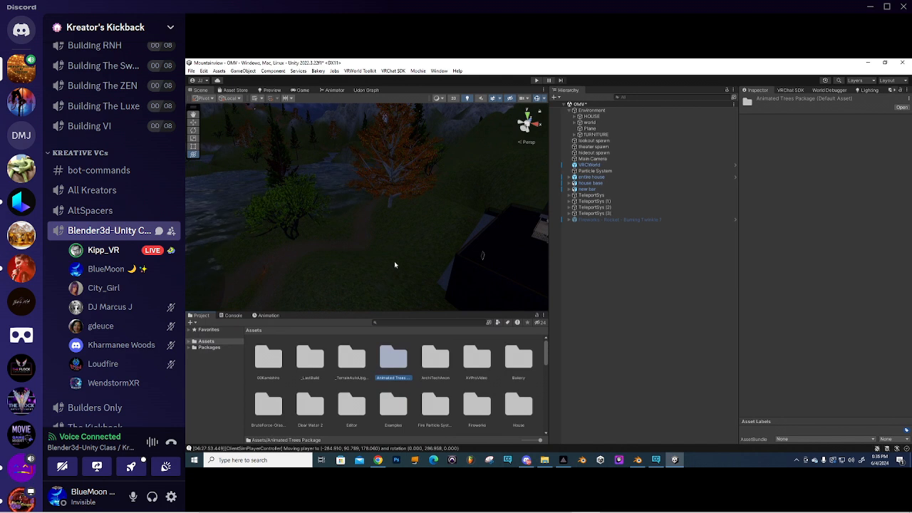
- Widen the Hierarchy splitter, raise the Project panel to three rows, and select the Clear Water 2 folder
{"action": "left_click_drag", "start_coordinate": [548, 256], "coordinate": [676, 256]}
{"action": "right_click_drag", "start_coordinate": [506, 238], "coordinate": [430, 206]}
{"action": "middle_click_drag", "start_coordinate": [430, 206], "coordinate": [402, 214]}
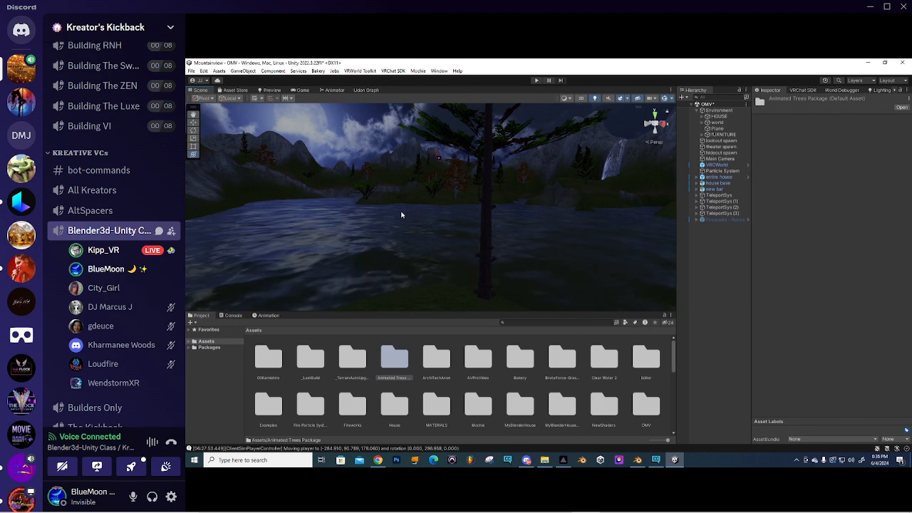
{"action": "right_click_drag", "start_coordinate": [401, 214], "coordinate": [440, 228]}
{"action": "scroll", "coordinate": [441, 228], "scroll_direction": "down", "scroll_amount": 5}
{"action": "scroll", "coordinate": [440, 228], "scroll_direction": "up", "scroll_amount": 5}
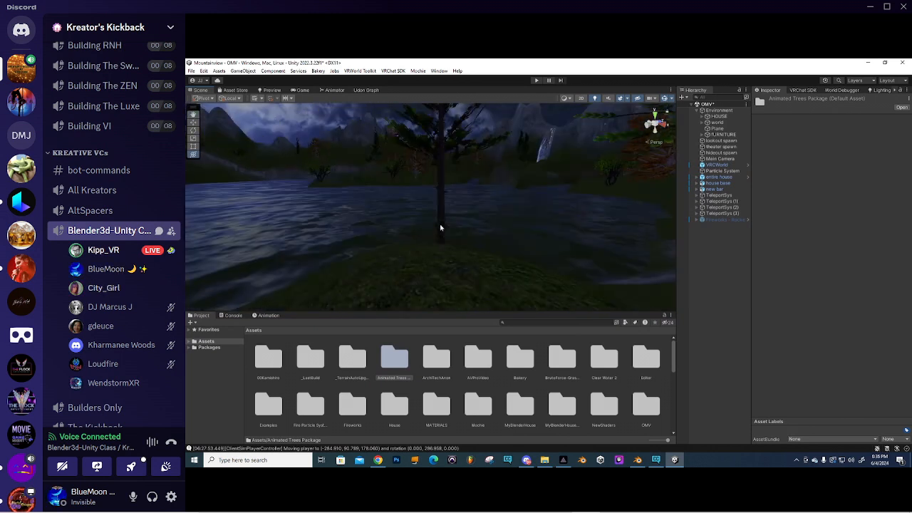
{"action": "left_click_drag", "start_coordinate": [493, 311], "coordinate": [549, 283]}
{"action": "left_click", "coordinate": [604, 329]}
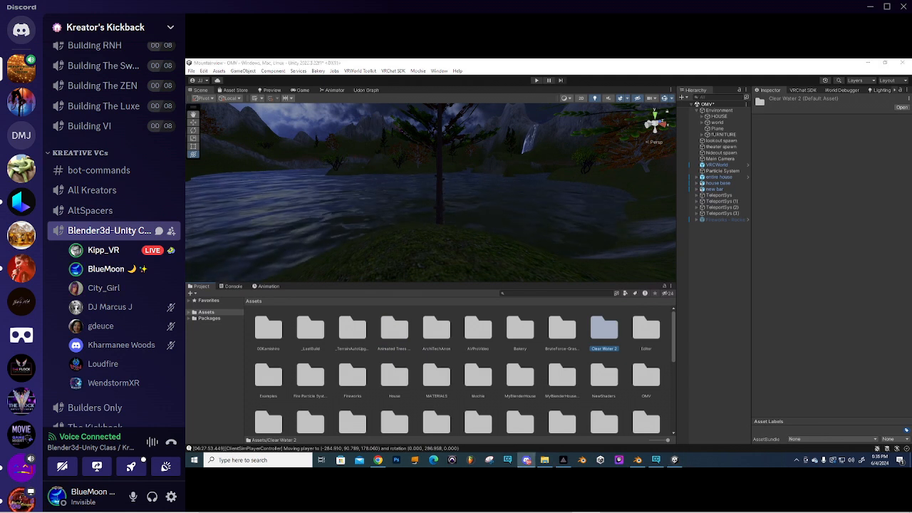
- Open Clear Water 2 > Shader > Clear Water in the Project panel
{"action": "left_click", "coordinate": [603, 335]}
{"action": "double_click", "coordinate": [602, 335]}
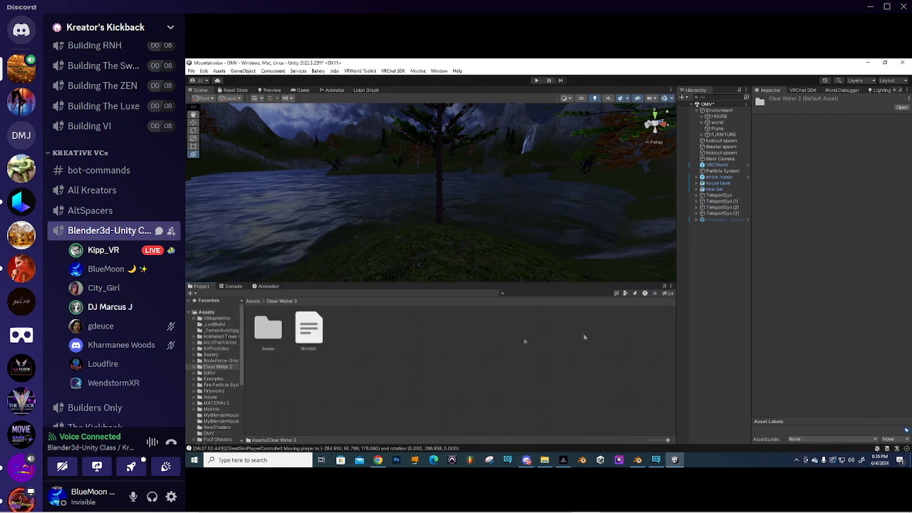
{"action": "double_click", "coordinate": [268, 330]}
{"action": "left_click", "coordinate": [269, 335]}
{"action": "double_click", "coordinate": [269, 333]}
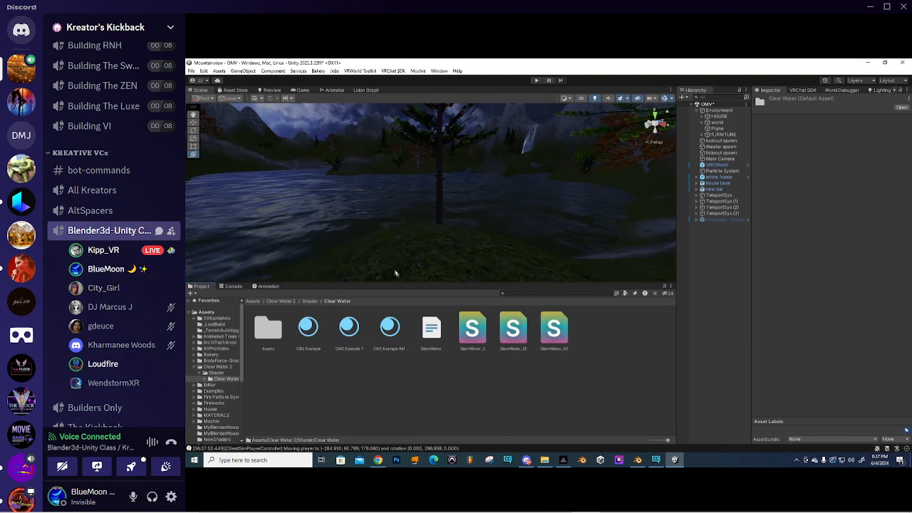
- Look across the river scenery, then select the CW2 Example material
{"action": "right_click_drag", "start_coordinate": [467, 190], "coordinate": [350, 211]}
{"action": "middle_click_drag", "start_coordinate": [351, 211], "coordinate": [373, 214]}
{"action": "right_click_drag", "start_coordinate": [373, 214], "coordinate": [355, 219]}
{"action": "middle_click_drag", "start_coordinate": [354, 220], "coordinate": [372, 213]}
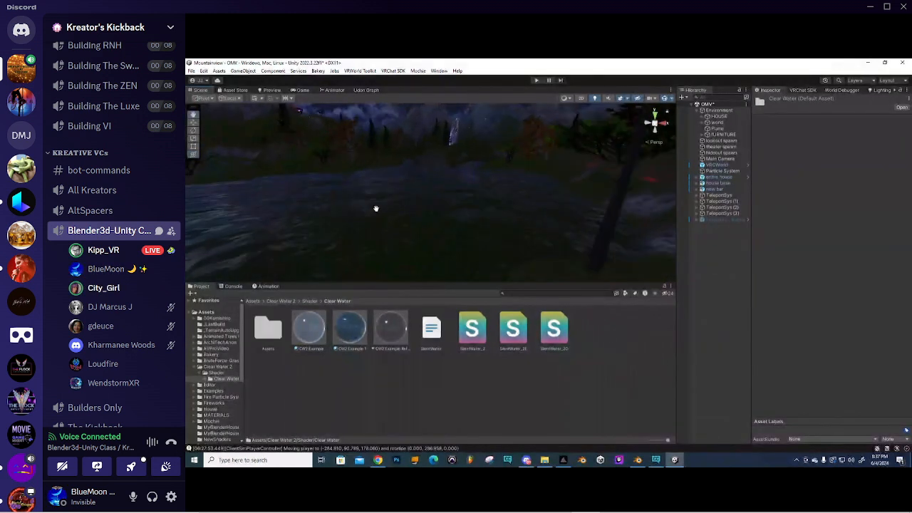
{"action": "left_click", "coordinate": [311, 328]}
- Browse Assets > Clear Water 2 > Shader > Clear Water and select the CW2 Example 1 material
{"action": "left_click", "coordinate": [350, 328]}
{"action": "left_click", "coordinate": [390, 327]}
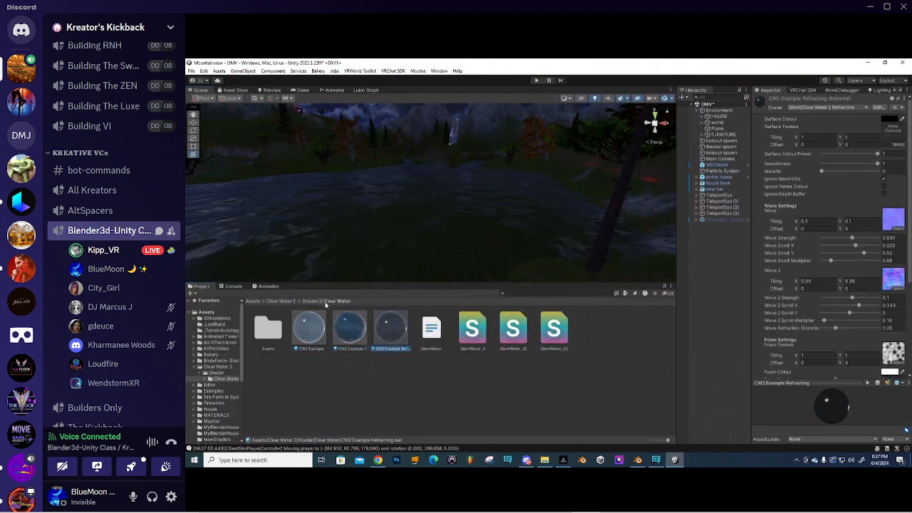
{"action": "left_click", "coordinate": [281, 301]}
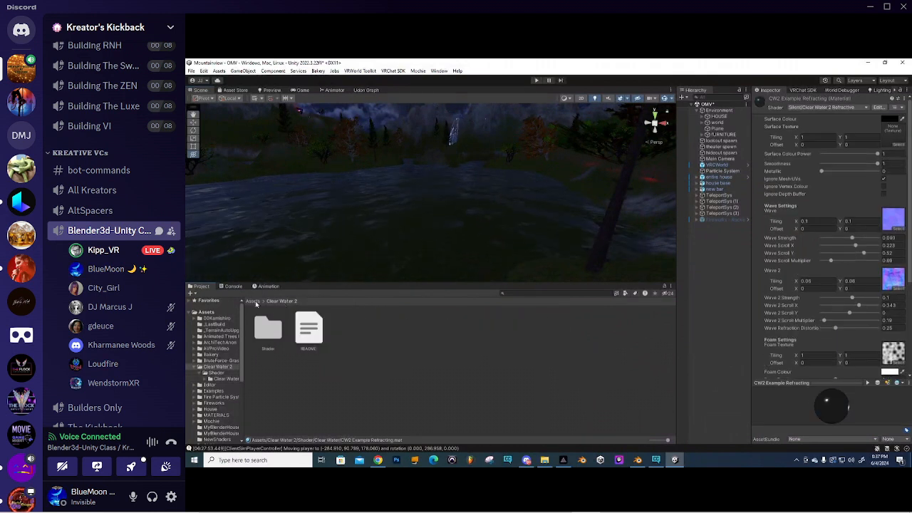
{"action": "left_click", "coordinate": [253, 301]}
{"action": "double_click", "coordinate": [599, 337]}
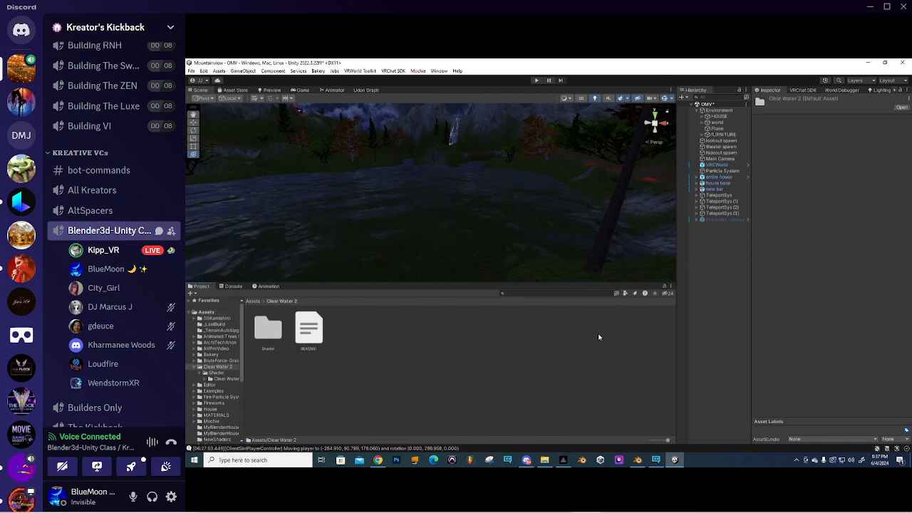
{"action": "double_click", "coordinate": [270, 331]}
{"action": "double_click", "coordinate": [270, 331]}
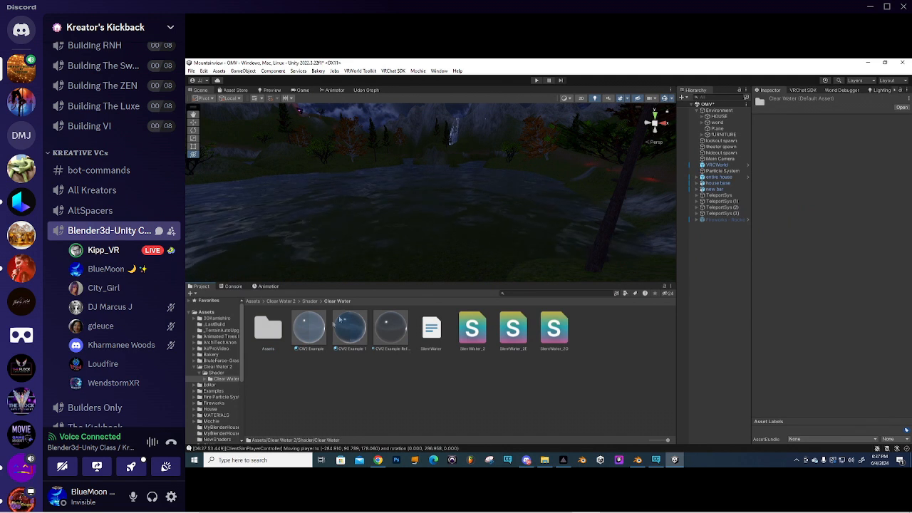
{"action": "left_click", "coordinate": [360, 329]}
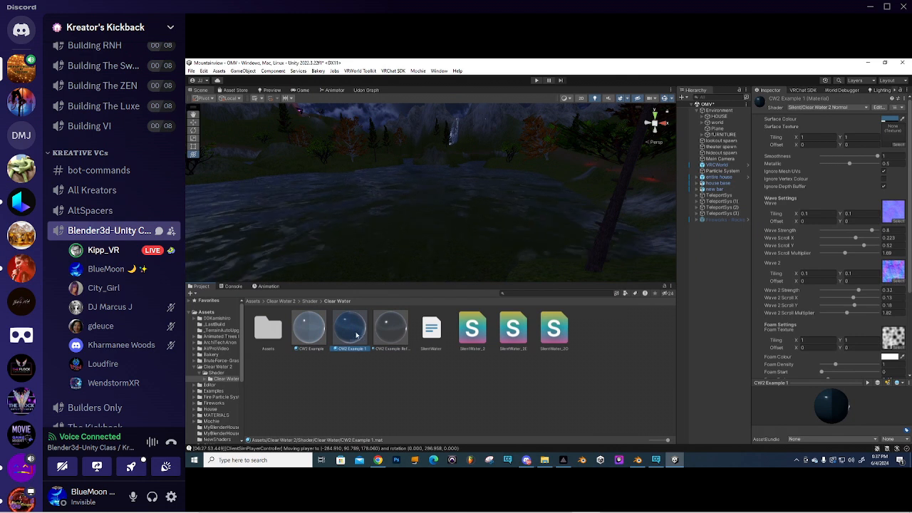
- Delete the CW2 Example 1 material, confirming the deletion
{"action": "key", "text": "ctrl+d"}
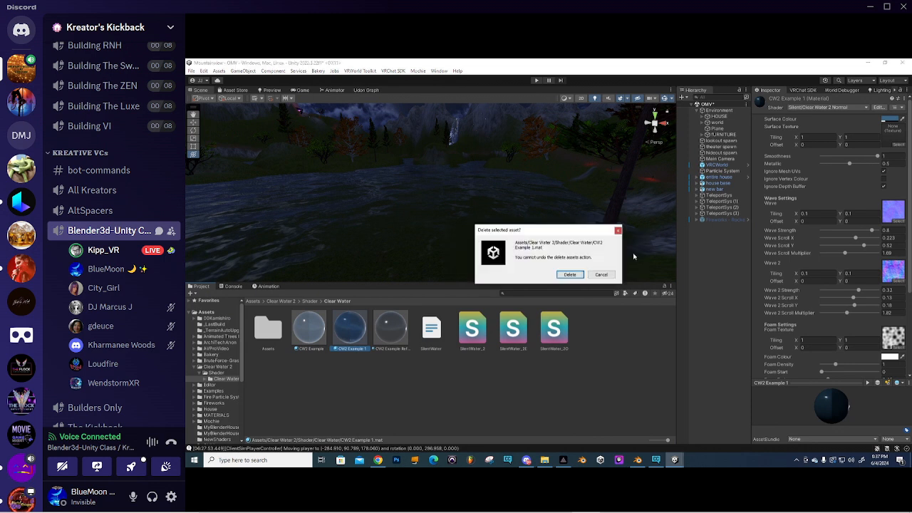
{"action": "left_click", "coordinate": [570, 274]}
{"action": "left_click", "coordinate": [339, 332]}
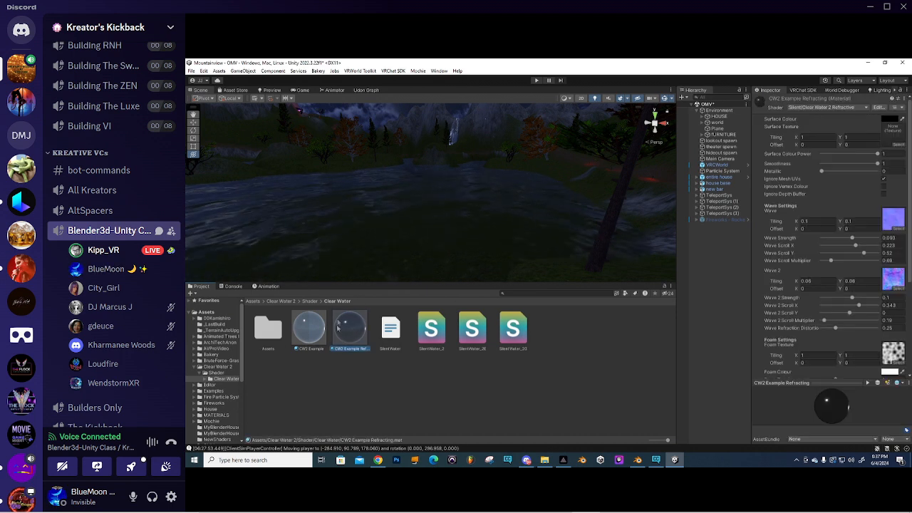
- Drag the CW2 Example material onto the lake in the Scene view
{"action": "left_click", "coordinate": [303, 329]}
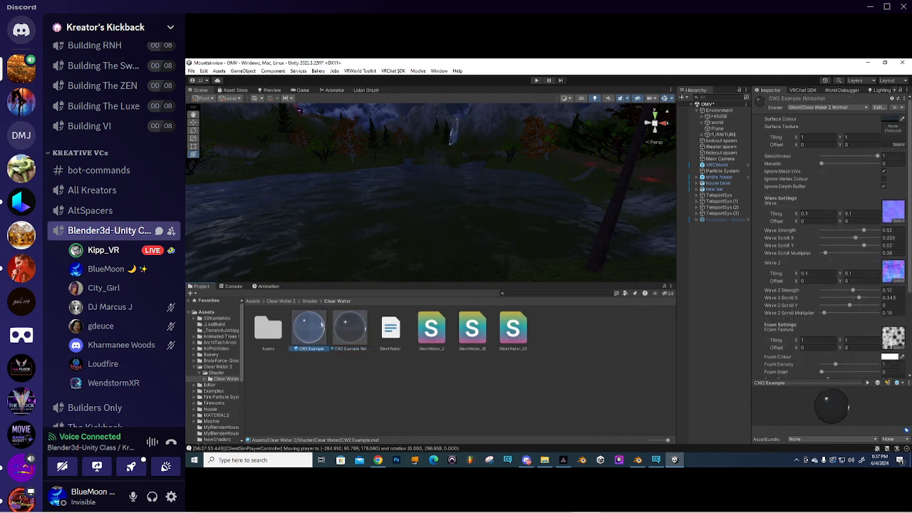
{"action": "right_click_drag", "start_coordinate": [385, 206], "coordinate": [330, 289]}
{"action": "left_click_drag", "start_coordinate": [309, 330], "coordinate": [328, 306]}
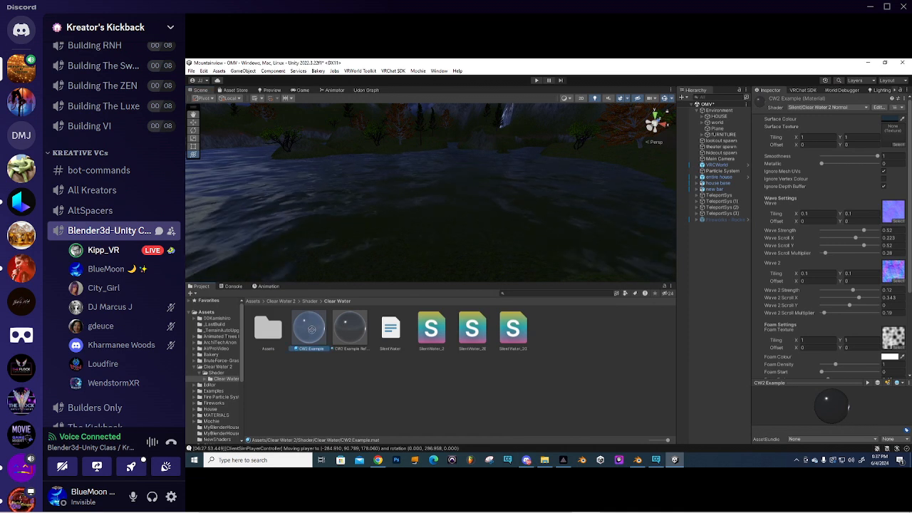
{"action": "left_click", "coordinate": [430, 223]}
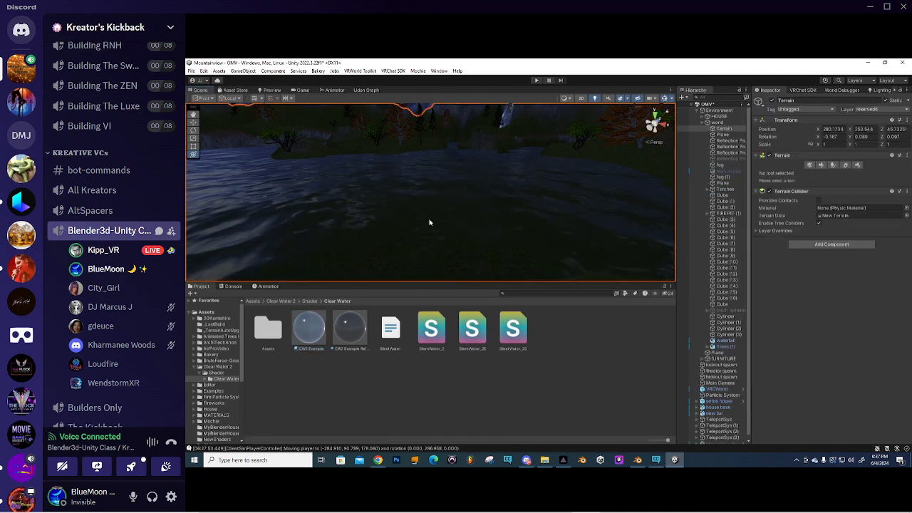
- Assign CW2 Example to the lake Plane's Mesh Renderer Element 0, replacing Water Mat
{"action": "left_click", "coordinate": [429, 223]}
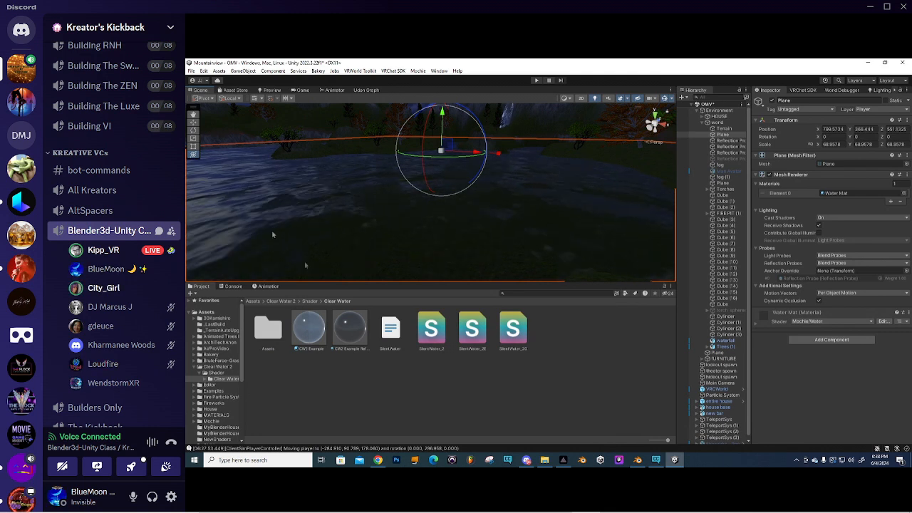
{"action": "left_click_drag", "start_coordinate": [307, 337], "coordinate": [357, 215]}
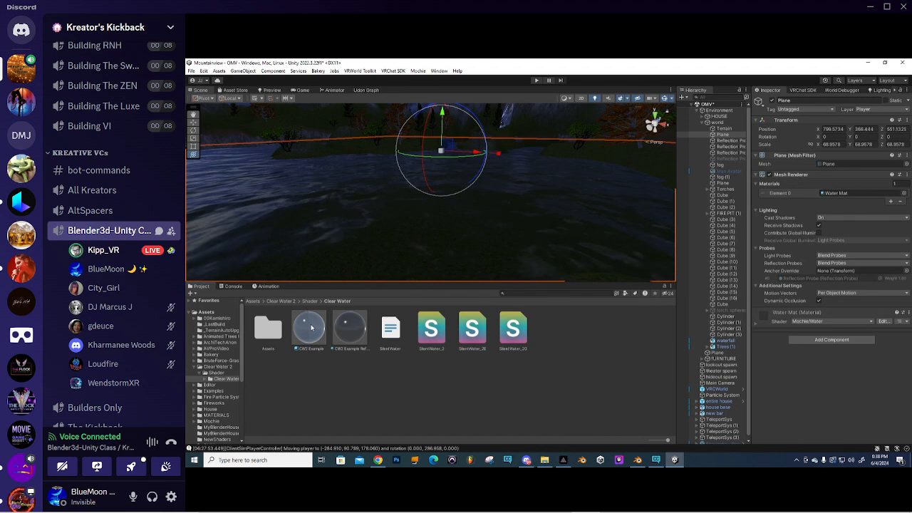
{"action": "left_click_drag", "start_coordinate": [689, 386], "coordinate": [836, 197]}
{"action": "right_click_drag", "start_coordinate": [518, 214], "coordinate": [484, 205]}
{"action": "middle_click_drag", "start_coordinate": [420, 214], "coordinate": [420, 199]}
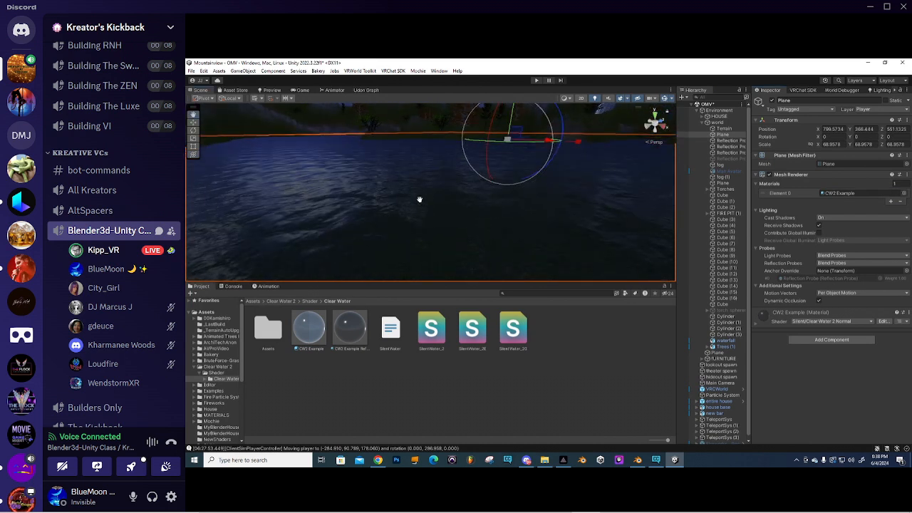
{"action": "left_click", "coordinate": [309, 334]}
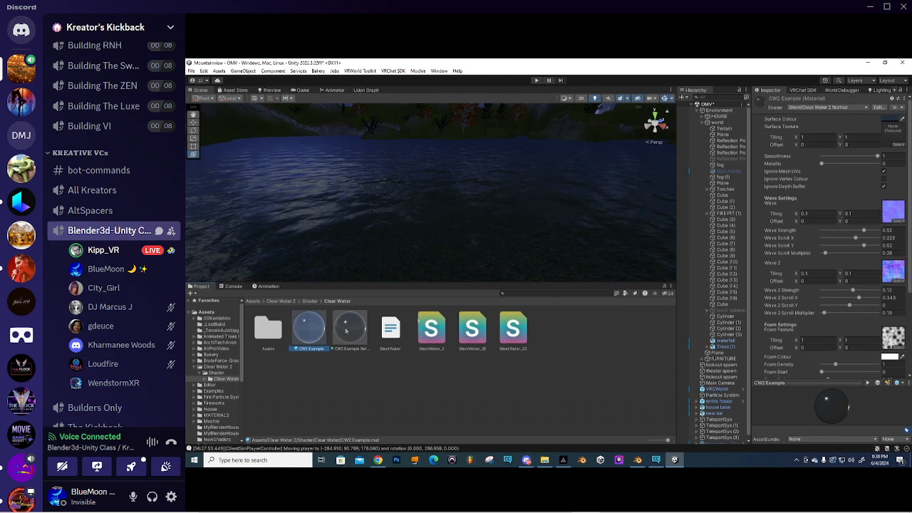
{"action": "left_click_drag", "start_coordinate": [878, 157], "coordinate": [825, 165]}
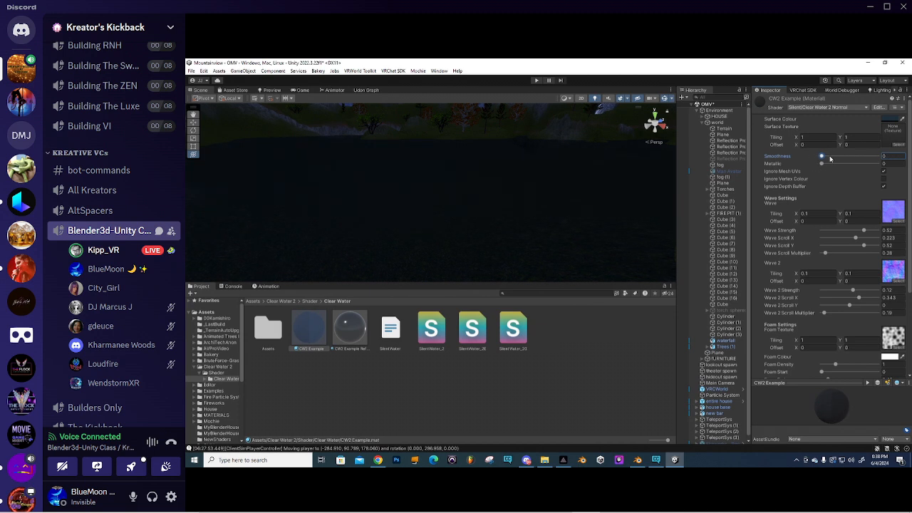
{"action": "left_click", "coordinate": [885, 186]}
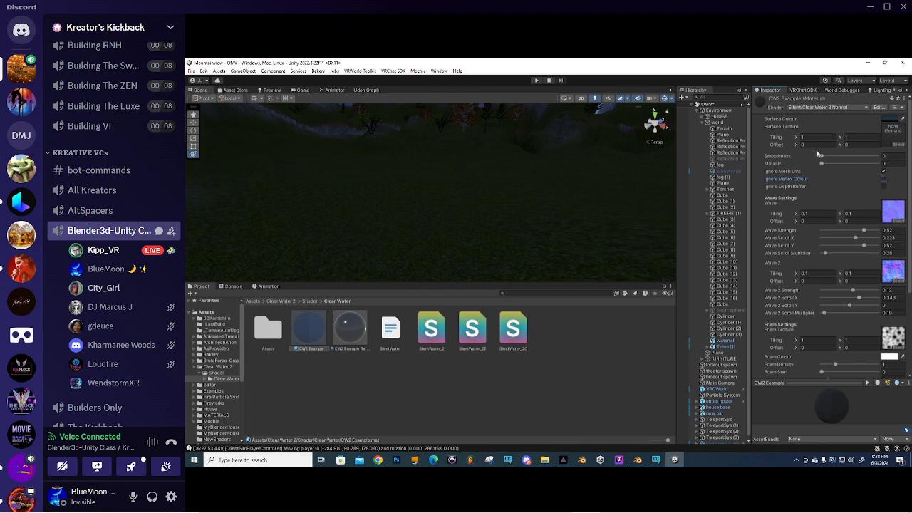
{"action": "right_click_drag", "start_coordinate": [568, 178], "coordinate": [440, 214]}
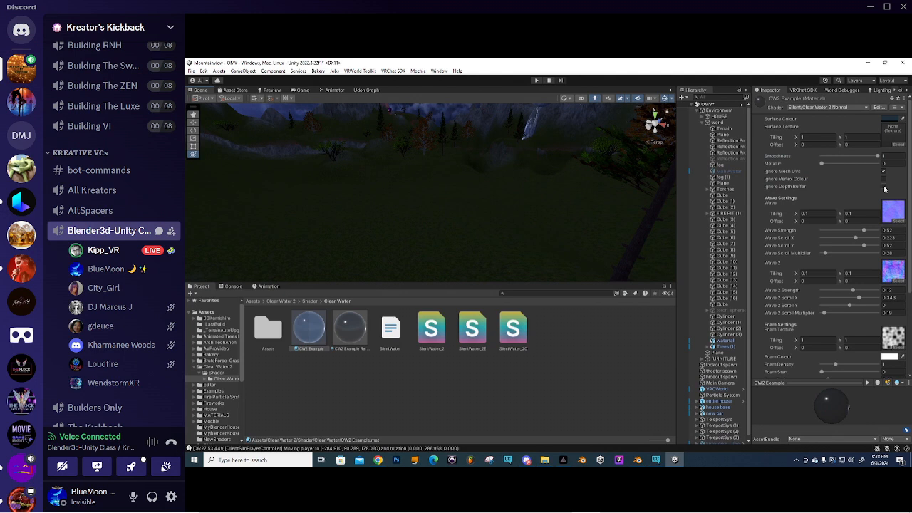
{"action": "left_click", "coordinate": [884, 187]}
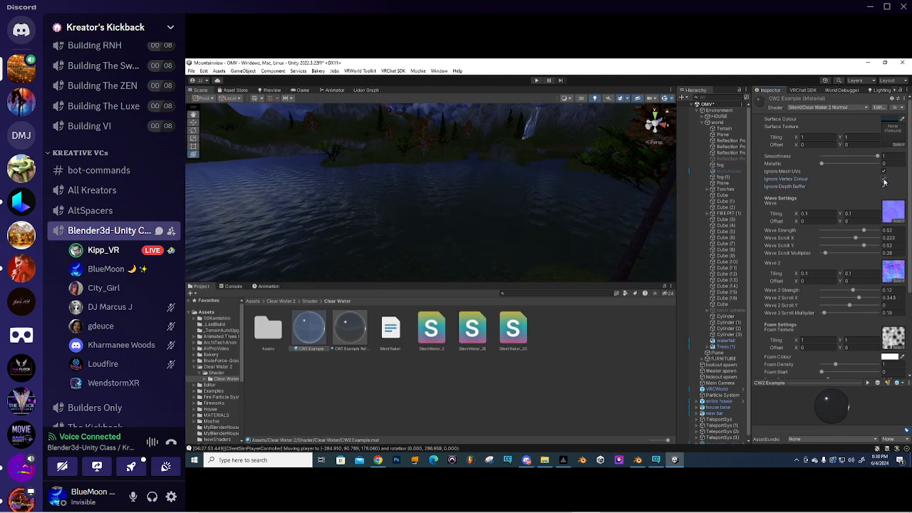
{"action": "left_click", "coordinate": [885, 173]}
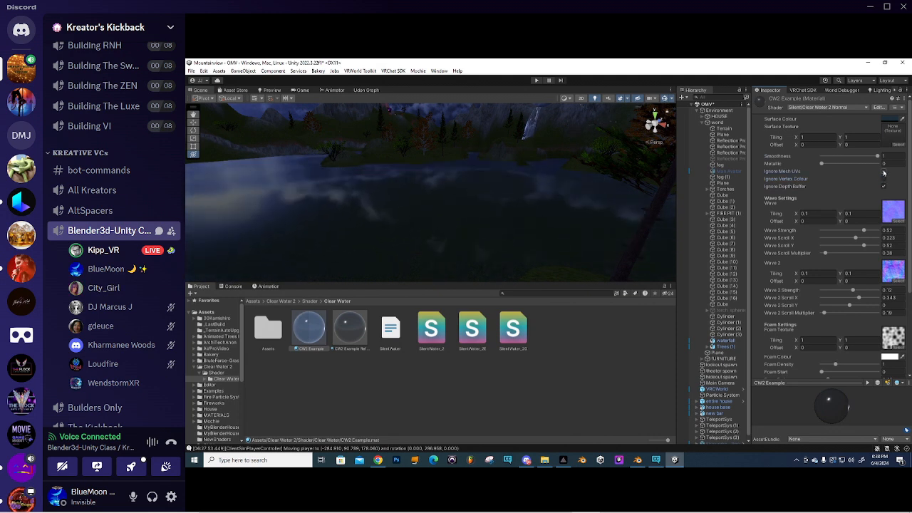
{"action": "left_click", "coordinate": [884, 173]}
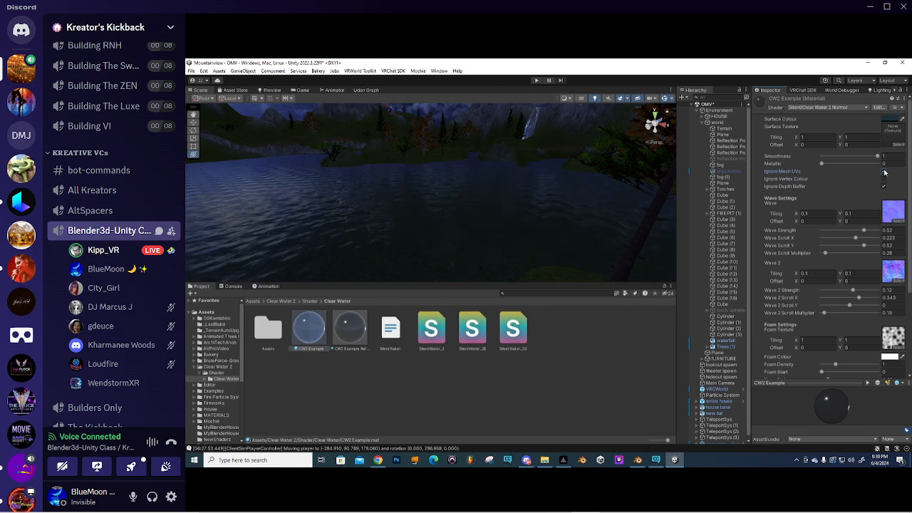
{"action": "mouse_move", "coordinate": [873, 157]}
{"action": "left_mouse_down"}
{"action": "mouse_move", "coordinate": [846, 155]}
{"action": "mouse_move", "coordinate": [882, 156]}
{"action": "left_mouse_up"}
{"action": "right_click_drag", "start_coordinate": [519, 200], "coordinate": [449, 226]}
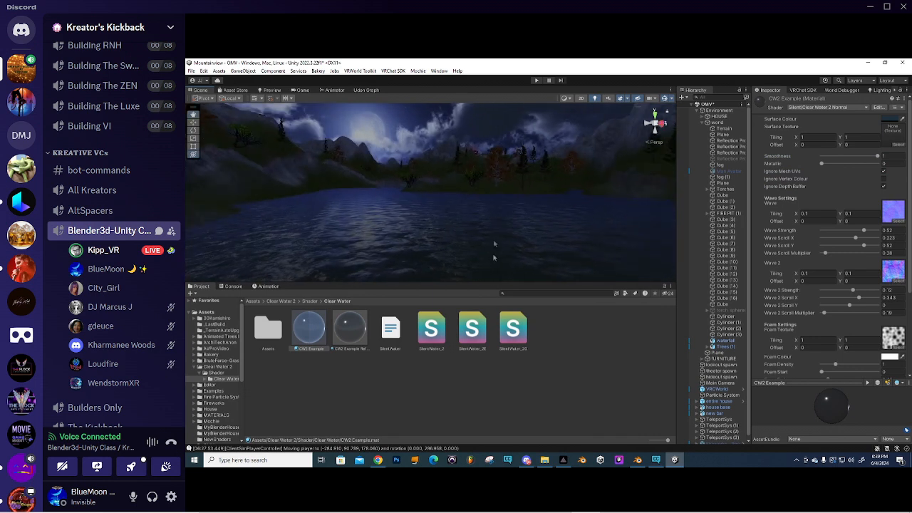
{"action": "right_click_drag", "start_coordinate": [437, 166], "coordinate": [457, 175]}
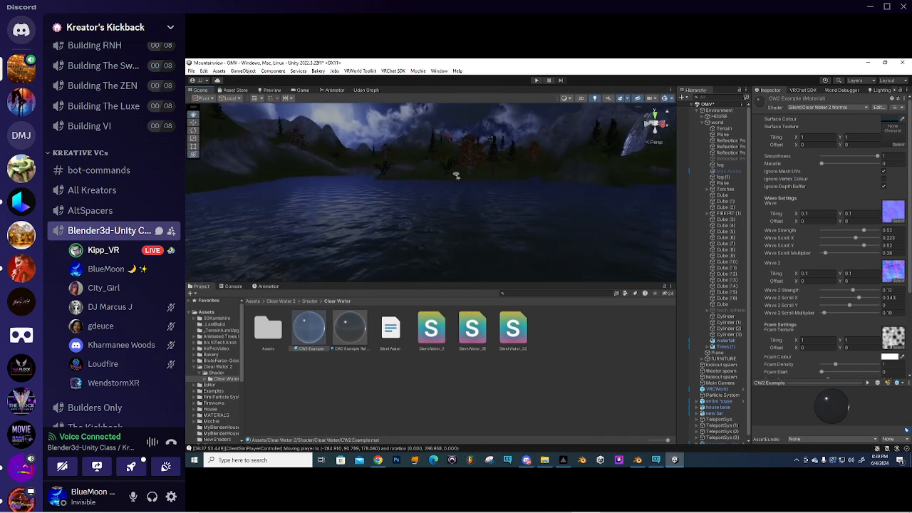
{"action": "right_click_drag", "start_coordinate": [452, 225], "coordinate": [489, 206]}
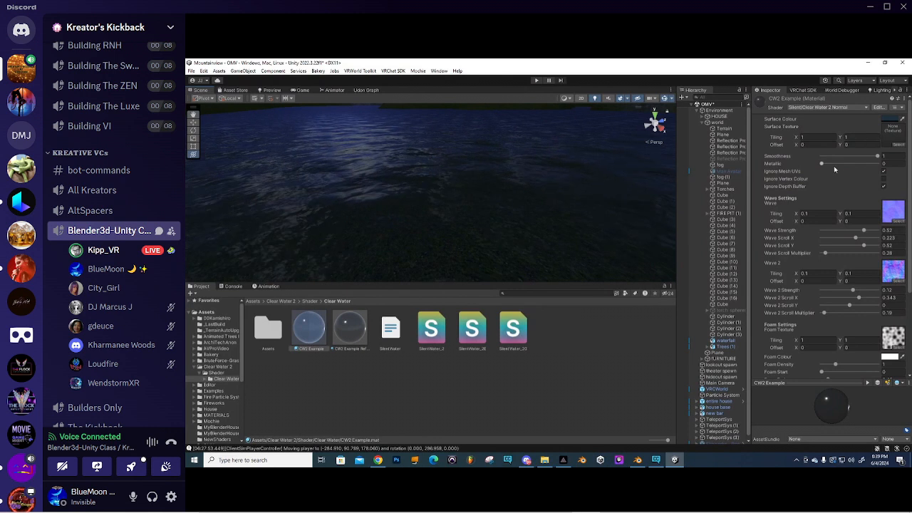
{"action": "mouse_move", "coordinate": [822, 165]}
{"action": "left_mouse_down"}
{"action": "mouse_move", "coordinate": [876, 169]}
{"action": "mouse_move", "coordinate": [811, 175]}
{"action": "left_mouse_up"}
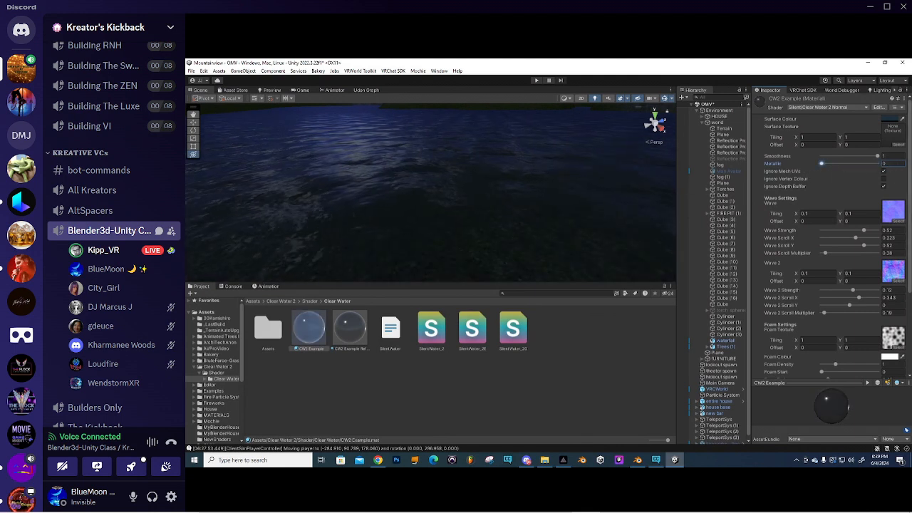
- Set the water's Surface Colour to blue hex 40769A with alpha 74
{"action": "right_click_drag", "start_coordinate": [457, 177], "coordinate": [536, 150]}
{"action": "left_click", "coordinate": [894, 120]}
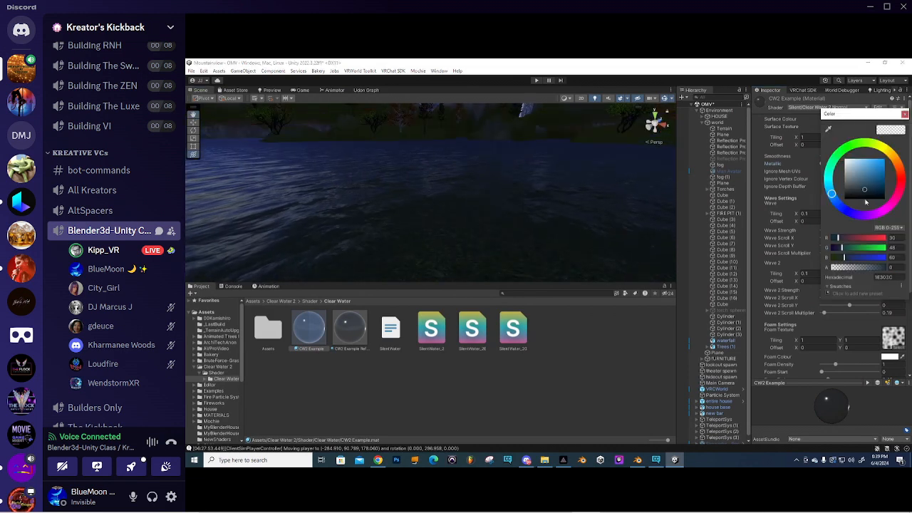
{"action": "left_click_drag", "start_coordinate": [838, 270], "coordinate": [861, 268]}
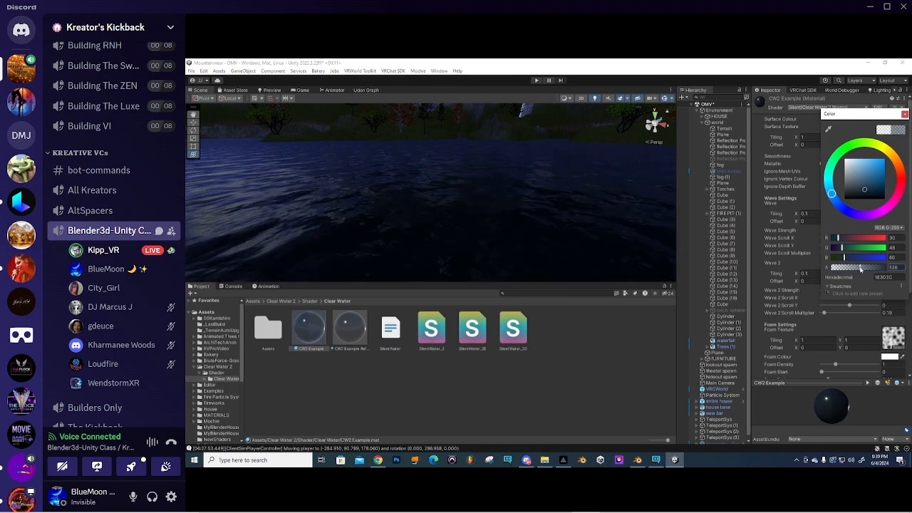
{"action": "left_click", "coordinate": [905, 115]}
{"action": "left_click", "coordinate": [891, 119]}
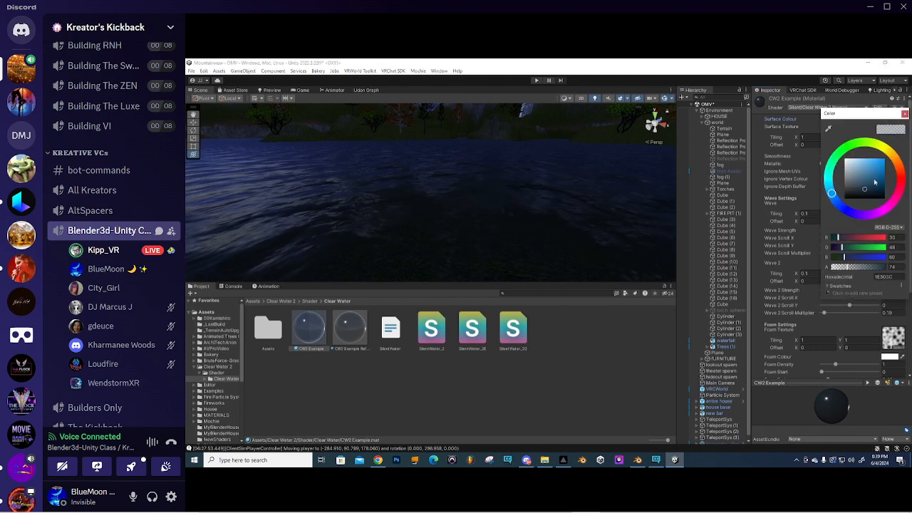
{"action": "left_click", "coordinate": [871, 173]}
{"action": "left_click", "coordinate": [868, 175]}
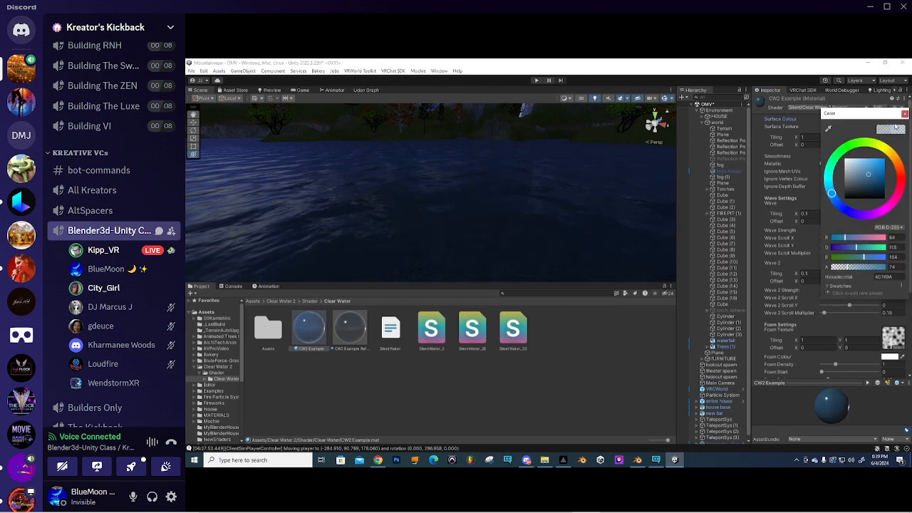
{"action": "left_click", "coordinate": [906, 114]}
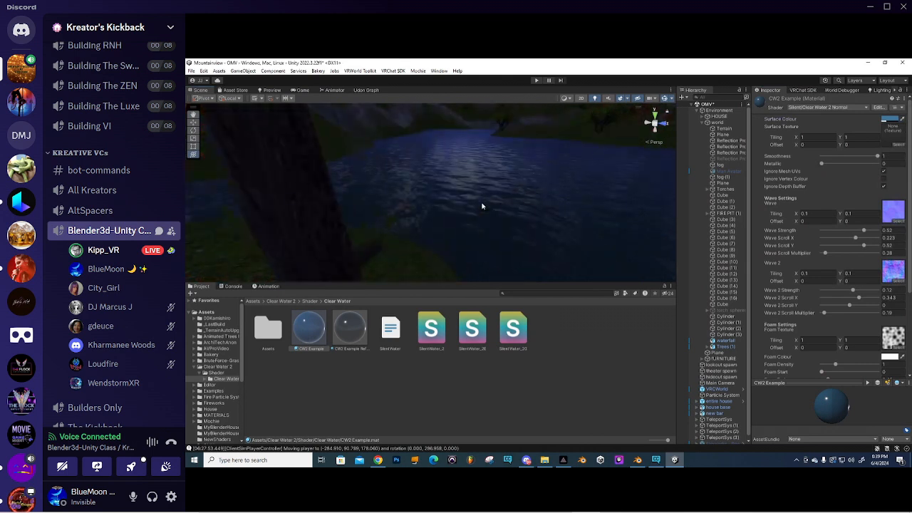
- Nudge Wave Strength from 0.52 to 0.53, undoing a trial value of 0.78
{"action": "scroll", "coordinate": [459, 210], "scroll_direction": "up", "scroll_amount": 5}
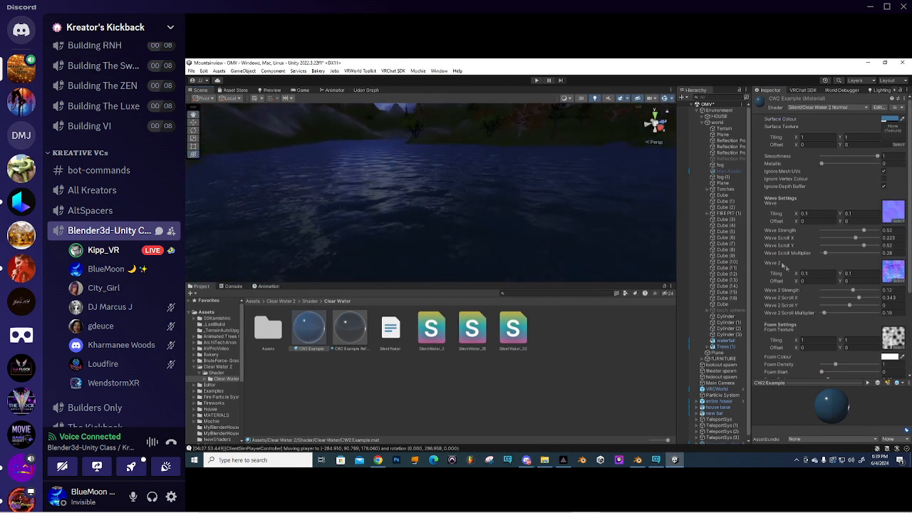
{"action": "right_click_drag", "start_coordinate": [534, 175], "coordinate": [437, 191]}
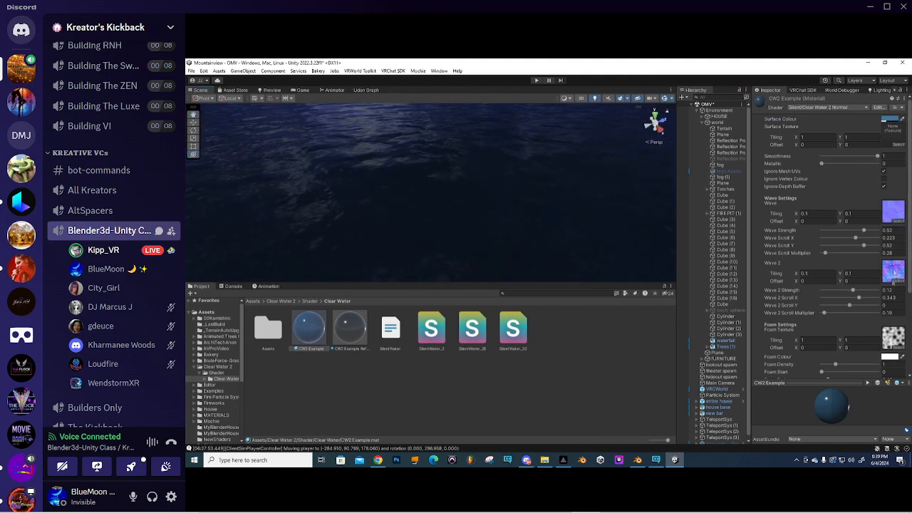
{"action": "right_click_drag", "start_coordinate": [468, 161], "coordinate": [422, 181]}
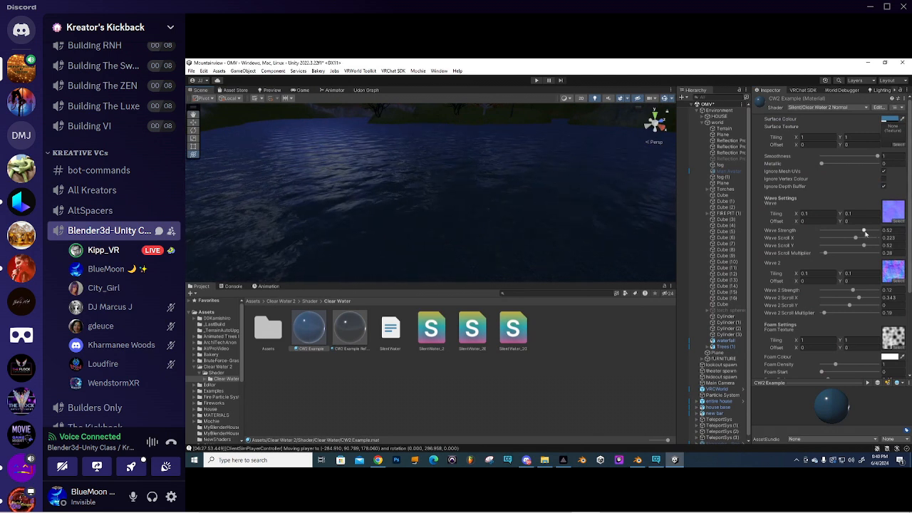
{"action": "left_click_drag", "start_coordinate": [864, 232], "coordinate": [851, 235]}
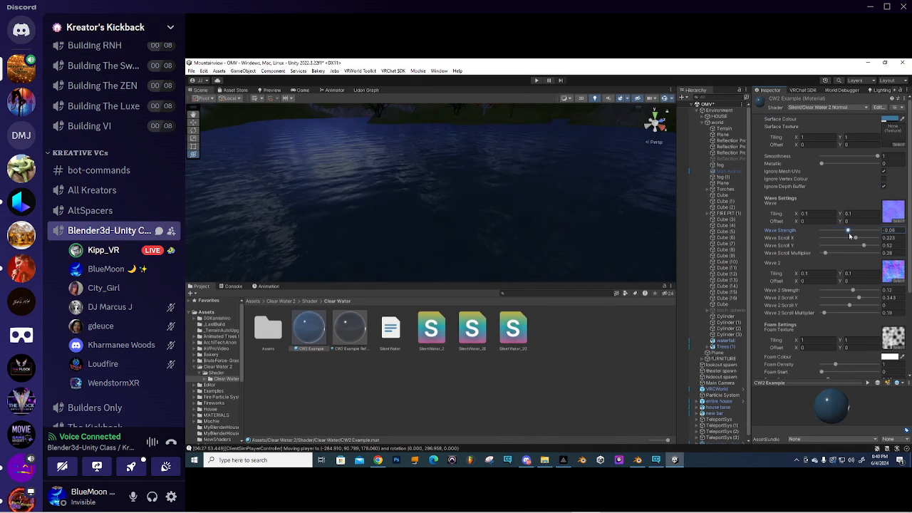
{"action": "key", "text": "ctrl+z"}
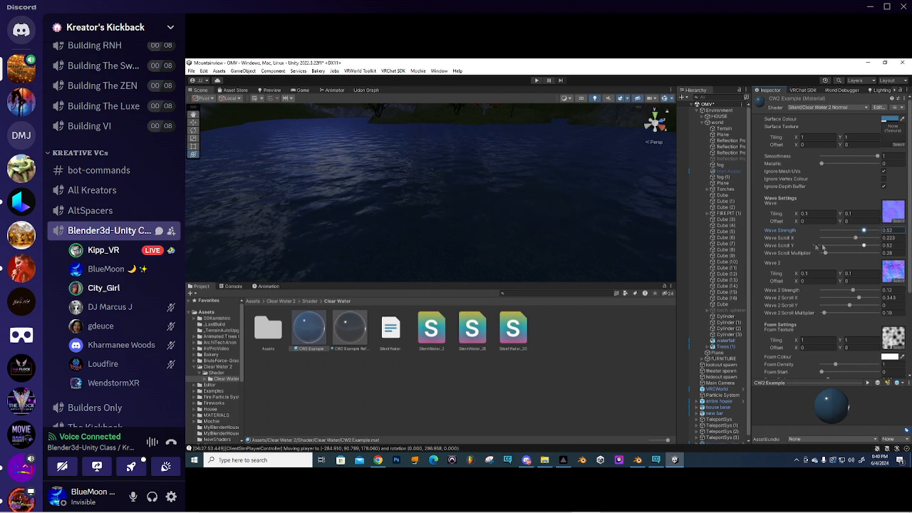
{"action": "left_click_drag", "start_coordinate": [865, 230], "coordinate": [865, 231]}
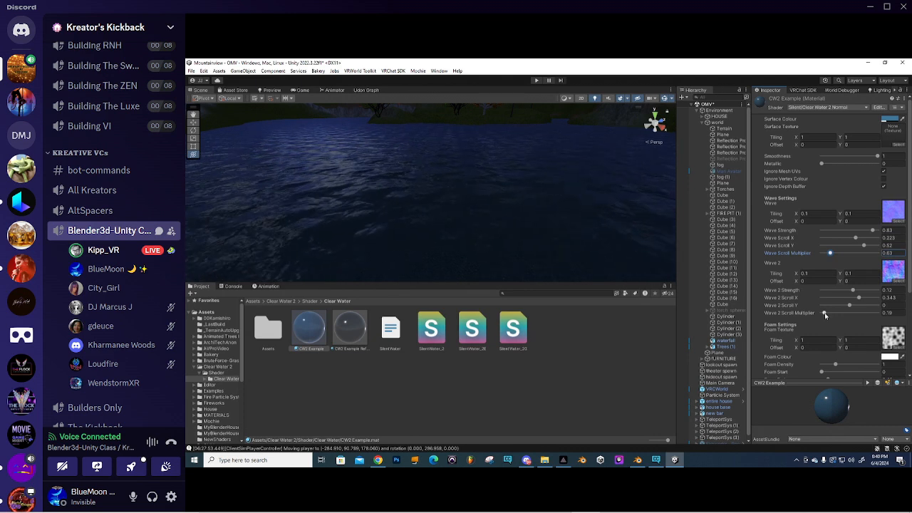
- Speed up Wave 2 Scroll Multiplier to 0.97 and orbit the lake to inspect the waves
{"action": "left_click_drag", "start_coordinate": [825, 316], "coordinate": [857, 293]}
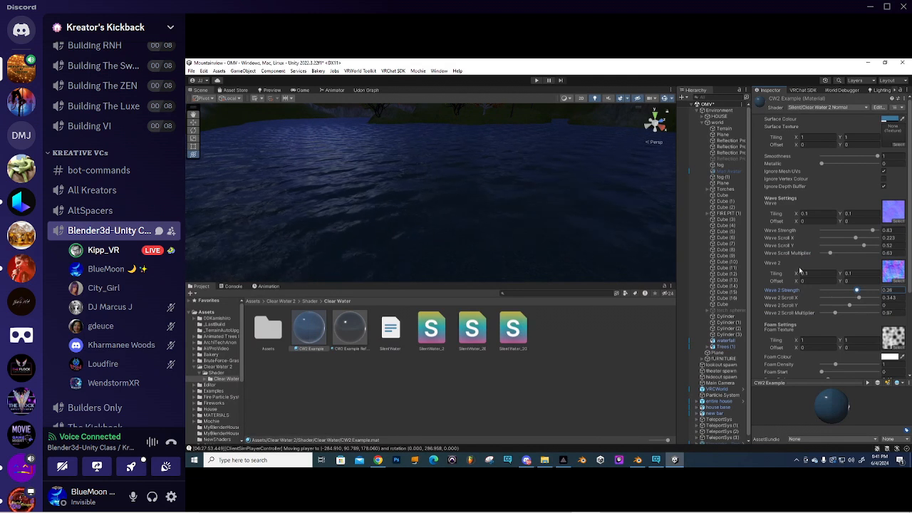
{"action": "scroll", "coordinate": [347, 174], "scroll_direction": "down", "scroll_amount": 4}
{"action": "scroll", "coordinate": [386, 177], "scroll_direction": "up", "scroll_amount": 5}
{"action": "scroll", "coordinate": [408, 176], "scroll_direction": "down", "scroll_amount": 3}
{"action": "left_click_drag", "start_coordinate": [419, 173], "coordinate": [504, 186], "text": "alt"}
{"action": "scroll", "coordinate": [454, 177], "scroll_direction": "up", "scroll_amount": 4}
{"action": "scroll", "coordinate": [454, 177], "scroll_direction": "up", "scroll_amount": 2}
{"action": "scroll", "coordinate": [481, 174], "scroll_direction": "up", "scroll_amount": 2}
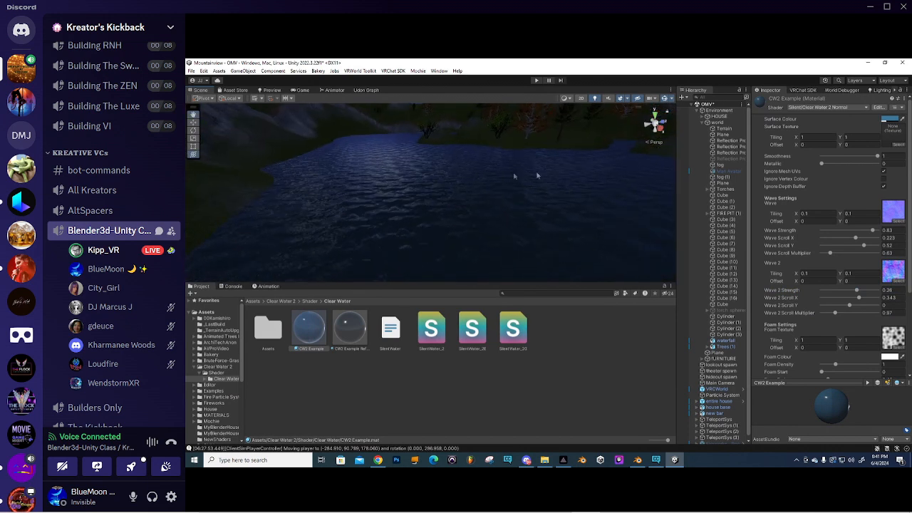
{"action": "left_click_drag", "start_coordinate": [440, 191], "coordinate": [332, 196], "text": "alt"}
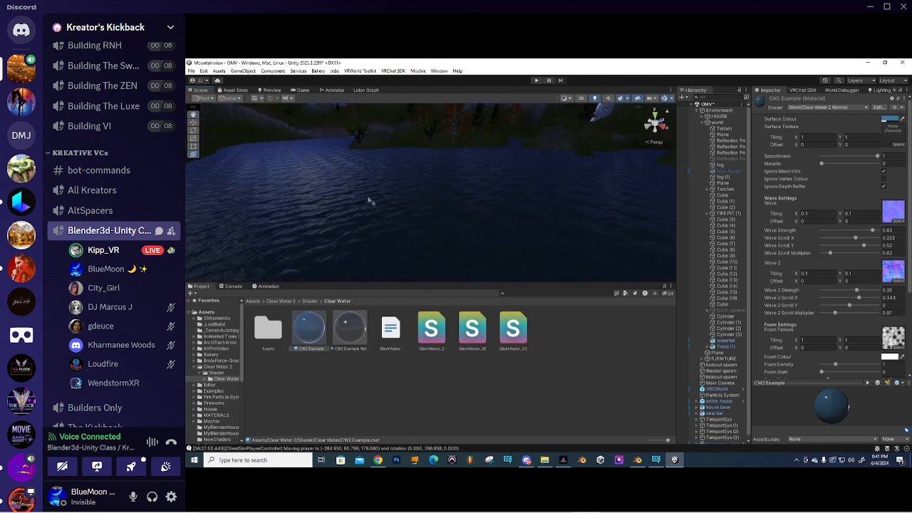
- Set the Wave texture tiling X and Y to 0.05, then begin Wave 2's tiling
{"action": "left_click", "coordinate": [811, 212]}
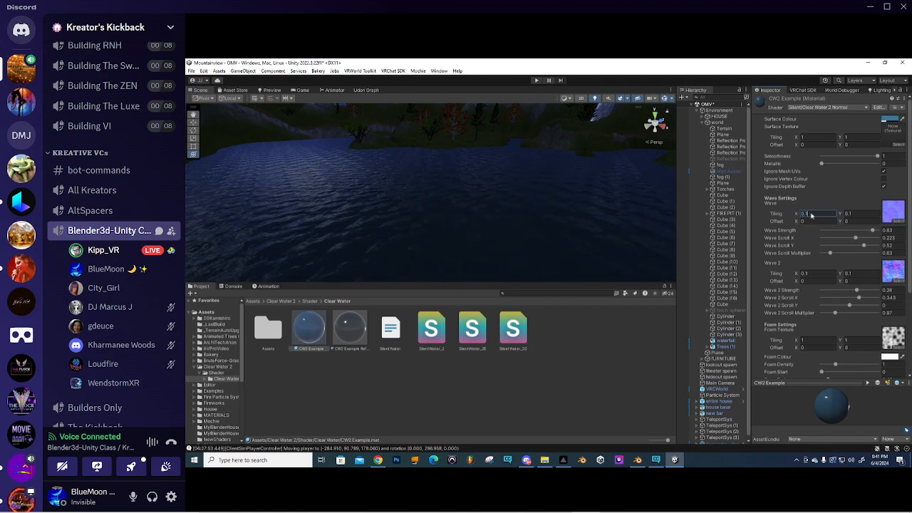
{"action": "left_click_drag", "start_coordinate": [806, 214], "coordinate": [837, 222]}
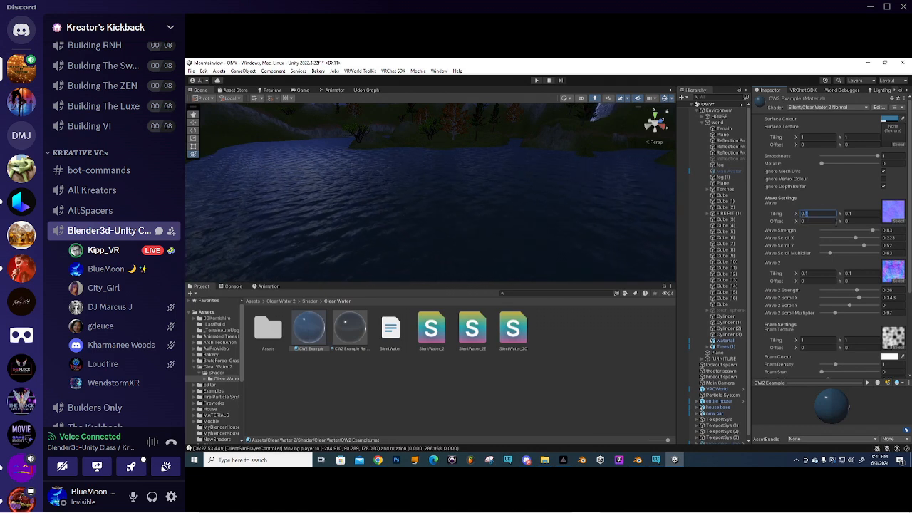
{"action": "type", "text": "05"}
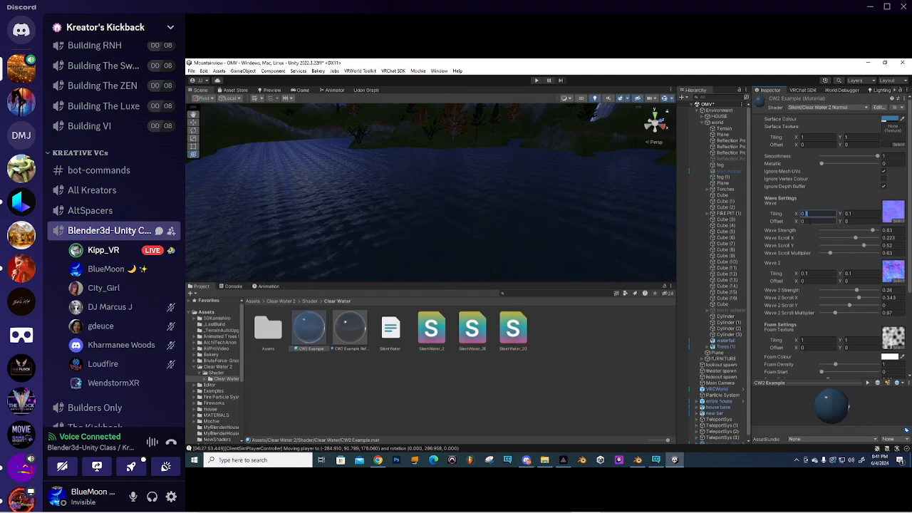
{"action": "left_click_drag", "start_coordinate": [849, 214], "coordinate": [861, 220]}
{"action": "type", "text": "0"}
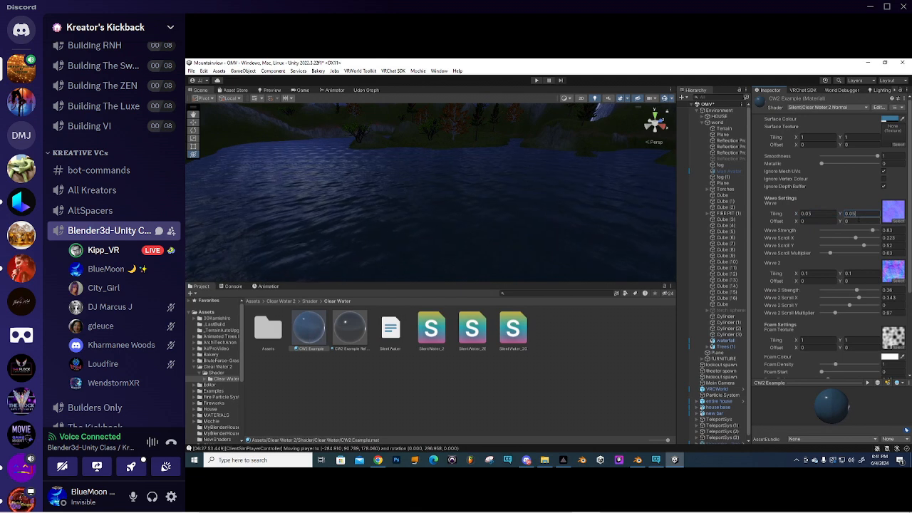
{"action": "type", "text": "5"}
{"action": "left_click", "coordinate": [805, 274]}
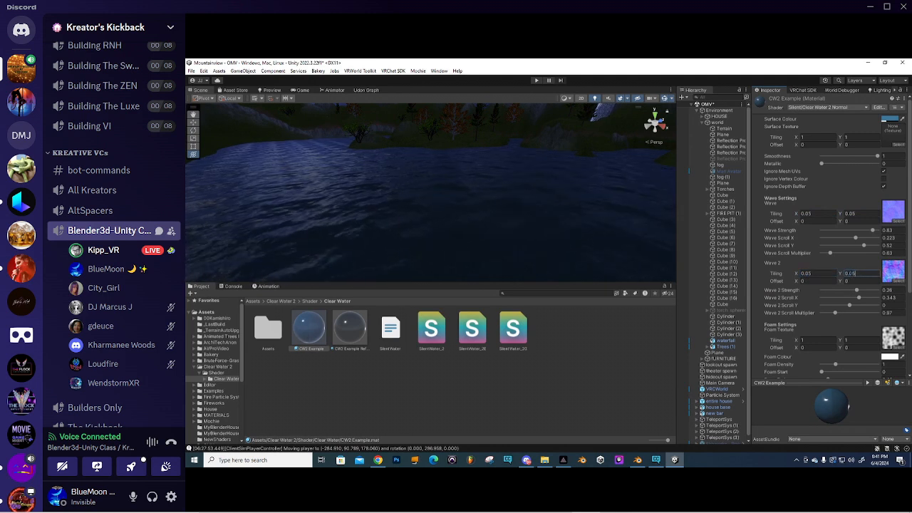
{"action": "right_click_drag", "start_coordinate": [380, 191], "coordinate": [467, 194]}
{"action": "right_click_drag", "start_coordinate": [528, 184], "coordinate": [392, 169]}
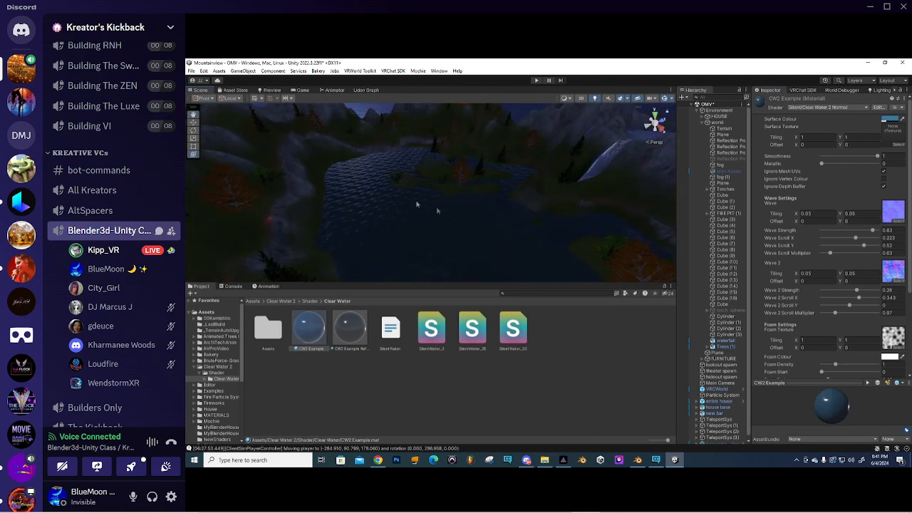
{"action": "right_click_drag", "start_coordinate": [461, 234], "coordinate": [525, 219]}
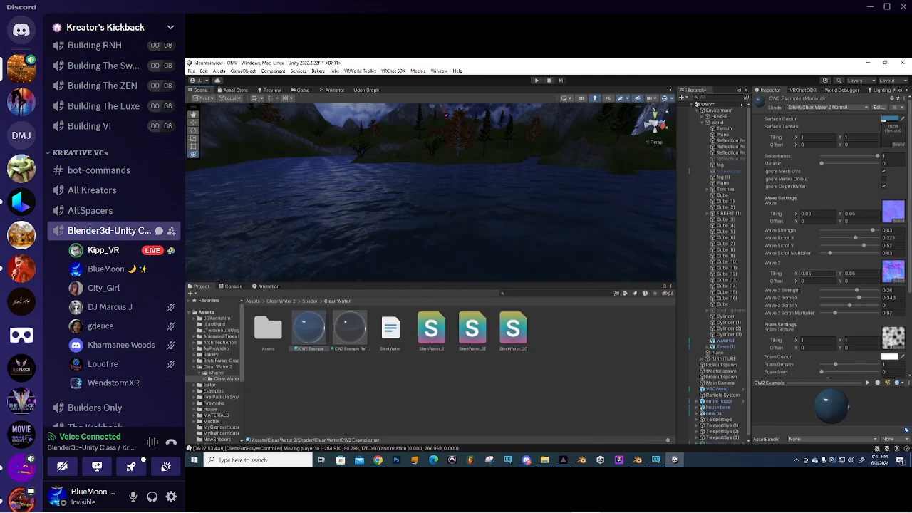
- Set Wave Scroll Multiplier to 0.44 and Wave 2 Scroll Multiplier to 0.51
{"action": "left_click_drag", "start_coordinate": [830, 255], "coordinate": [828, 254]}
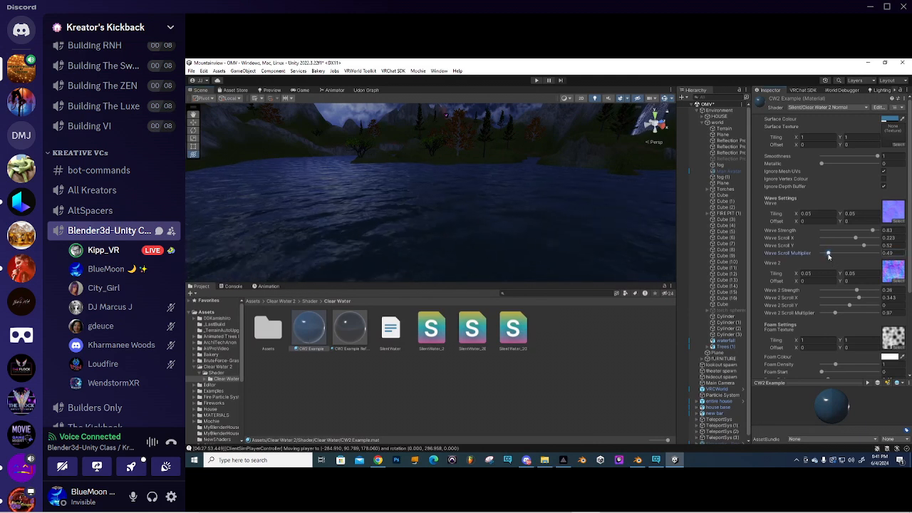
{"action": "left_click_drag", "start_coordinate": [835, 315], "coordinate": [830, 313]}
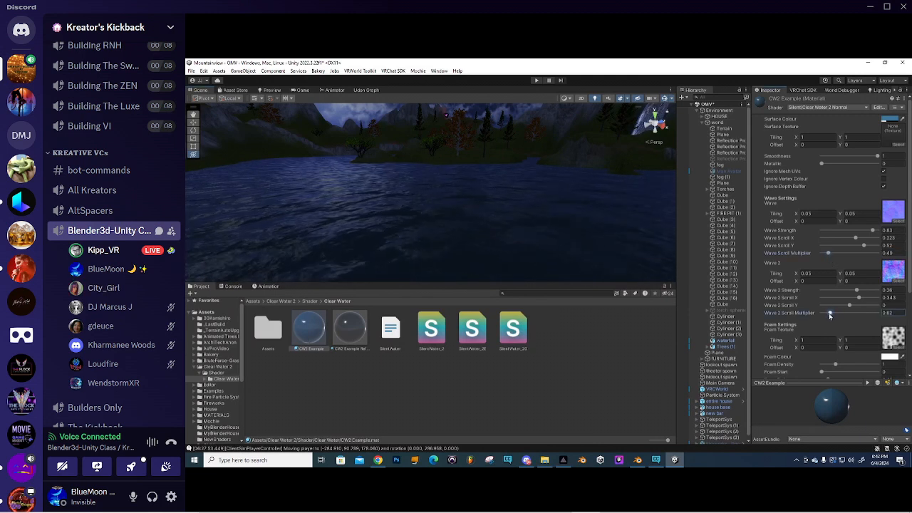
{"action": "left_click_drag", "start_coordinate": [829, 254], "coordinate": [828, 255]}
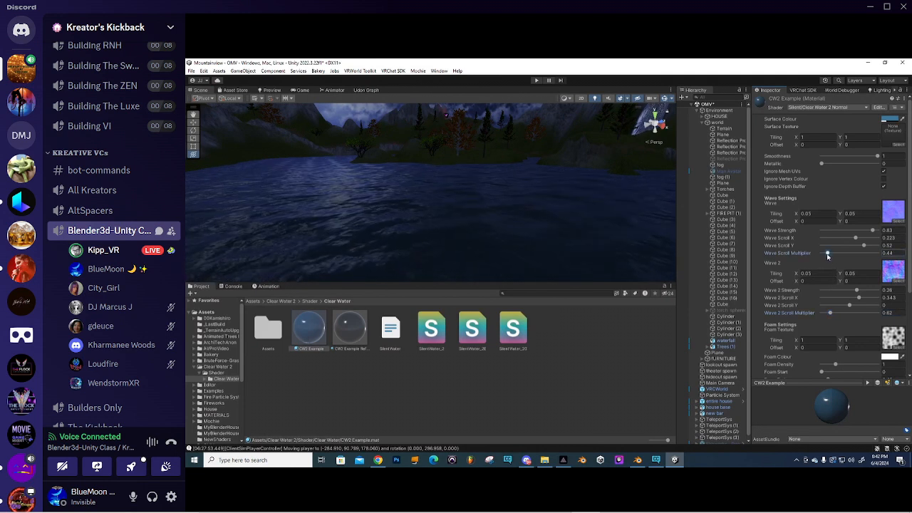
{"action": "left_click", "coordinate": [830, 315]}
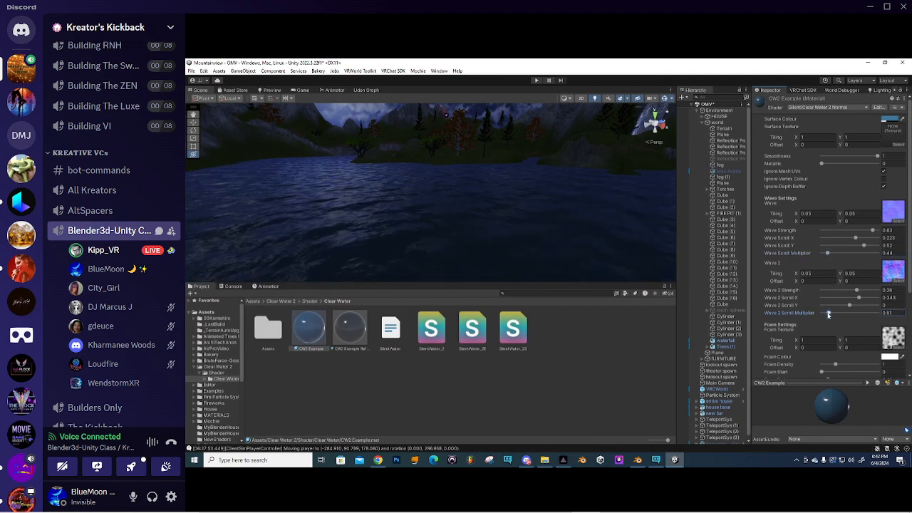
{"action": "right_click_drag", "start_coordinate": [364, 205], "coordinate": [464, 206]}
{"action": "middle_click_drag", "start_coordinate": [464, 206], "coordinate": [449, 204]}
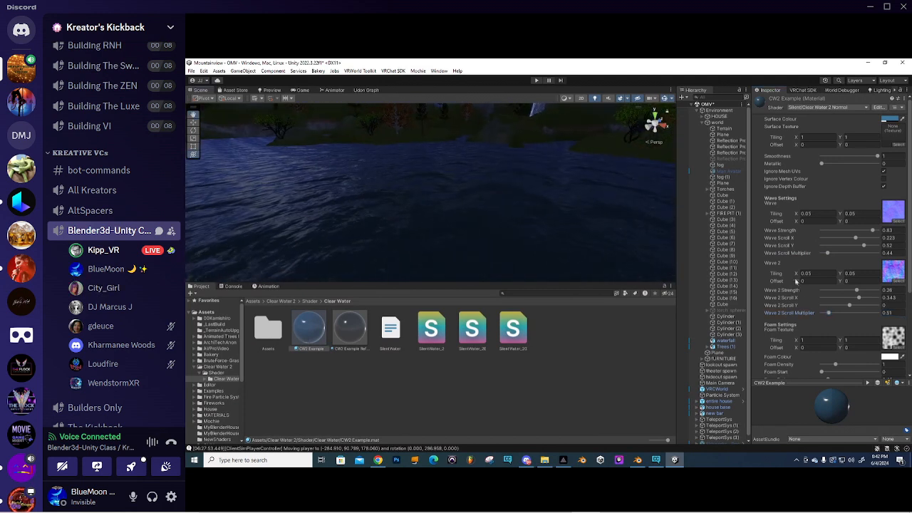
- Set Foam Start to 0.62 and foam tiling to 10, then reset tiling to 1
{"action": "scroll", "coordinate": [793, 260], "scroll_direction": "down", "scroll_amount": 3}
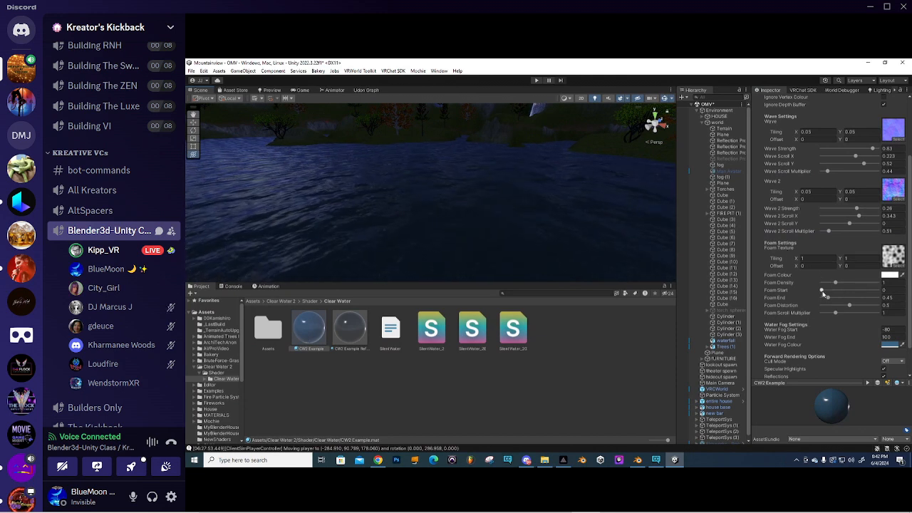
{"action": "left_click_drag", "start_coordinate": [822, 290], "coordinate": [830, 291]}
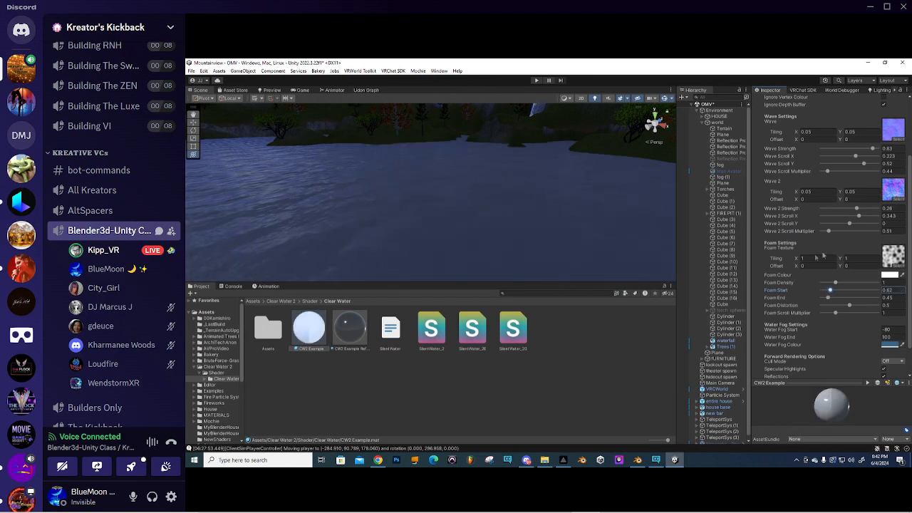
{"action": "left_click", "coordinate": [811, 258]}
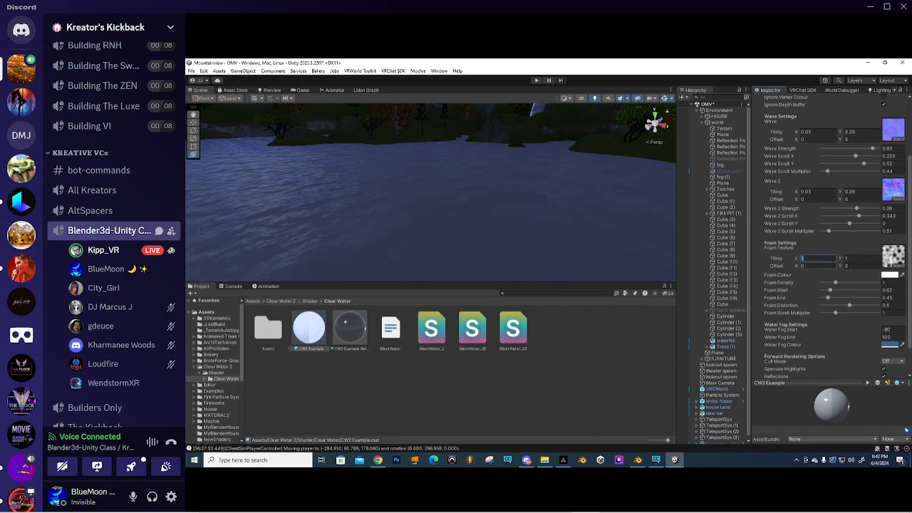
{"action": "type", "text": "10"}
{"action": "key", "text": "Tab"}
{"action": "type", "text": "10"}
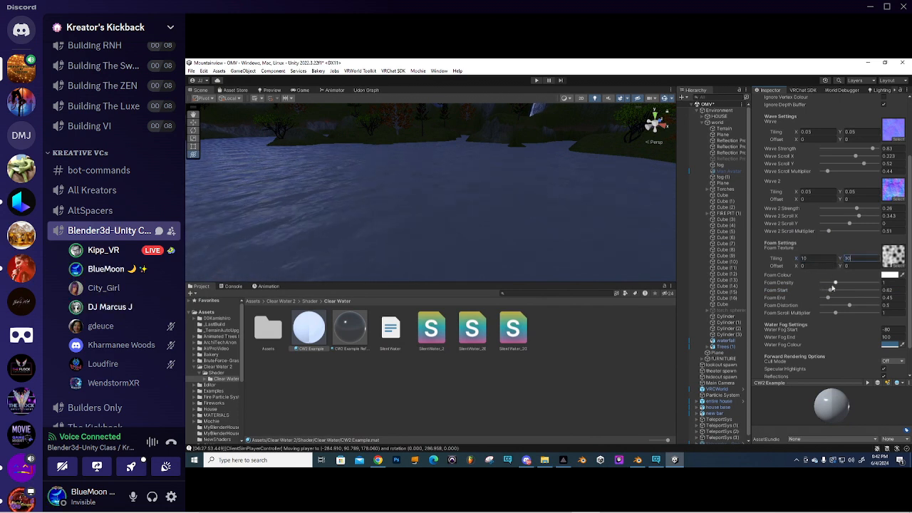
{"action": "left_click", "coordinate": [809, 258]}
{"action": "left_click", "coordinate": [851, 259]}
{"action": "type", "text": "1"}
- Lower Foam Density to 0.14 and view the foam along the rocky shore
{"action": "left_click_drag", "start_coordinate": [836, 283], "coordinate": [825, 283]}
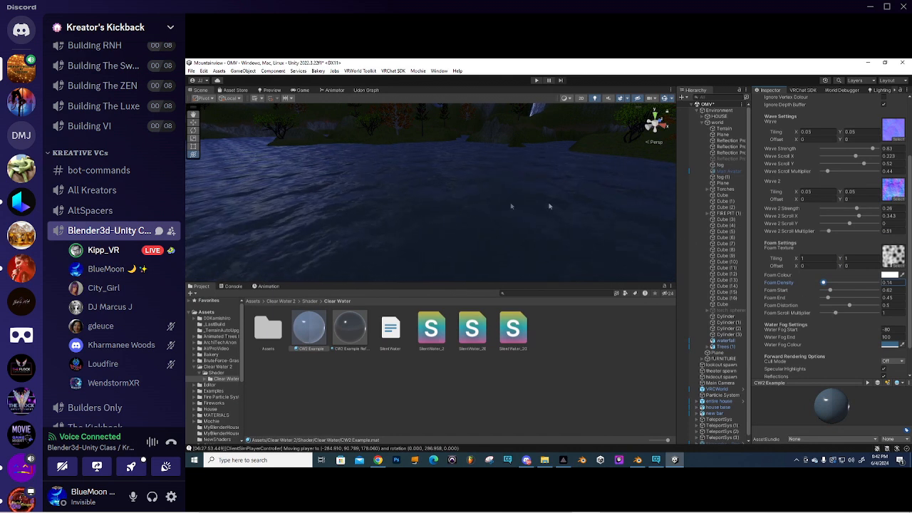
{"action": "right_click_drag", "start_coordinate": [512, 206], "coordinate": [519, 214]}
{"action": "middle_click_drag", "start_coordinate": [519, 213], "coordinate": [503, 212]}
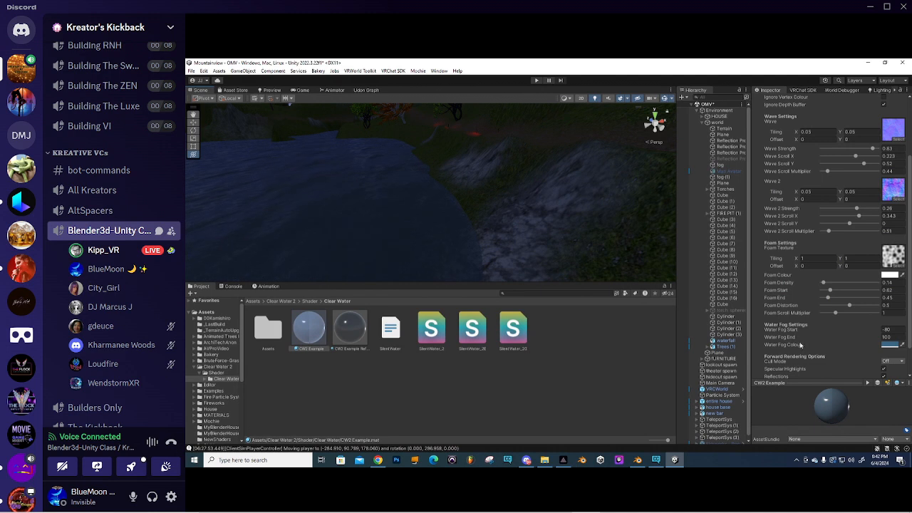
{"action": "scroll", "coordinate": [799, 327], "scroll_direction": "down", "scroll_amount": 2}
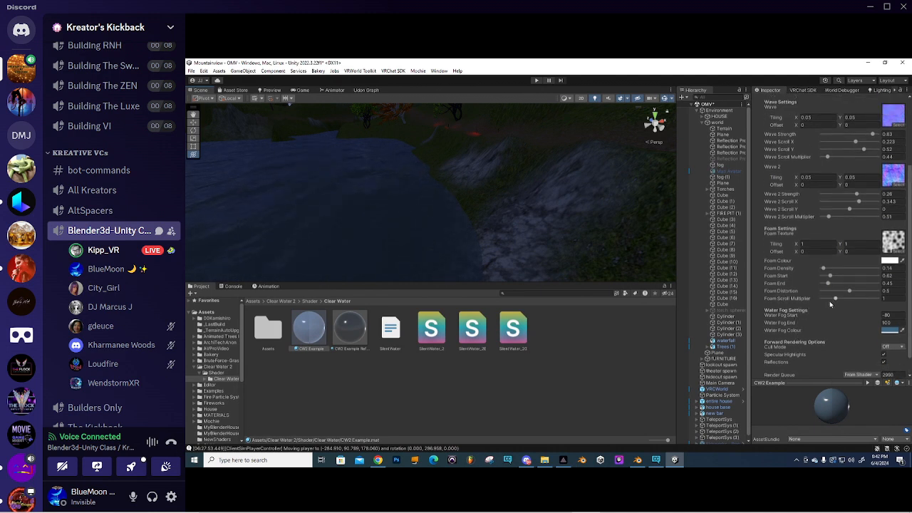
- Adjust Foam End, set foam tiling X and Y to 0.05, and Foam Distortion to 0.757
{"action": "mouse_move", "coordinate": [828, 285]}
{"action": "left_mouse_down"}
{"action": "mouse_move", "coordinate": [852, 276]}
{"action": "mouse_move", "coordinate": [838, 284]}
{"action": "mouse_move", "coordinate": [825, 268]}
{"action": "mouse_move", "coordinate": [834, 269]}
{"action": "left_mouse_up"}
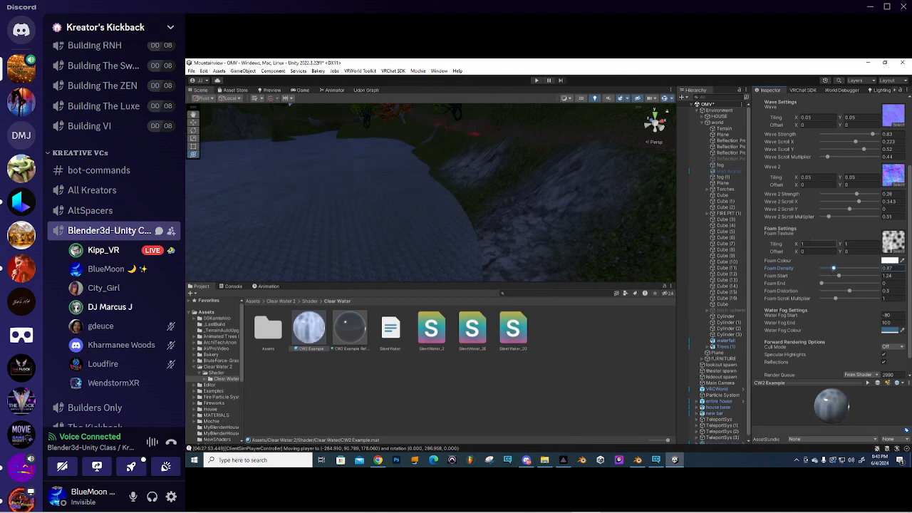
{"action": "type", "text": "0.1"}
{"action": "key", "text": "Tab"}
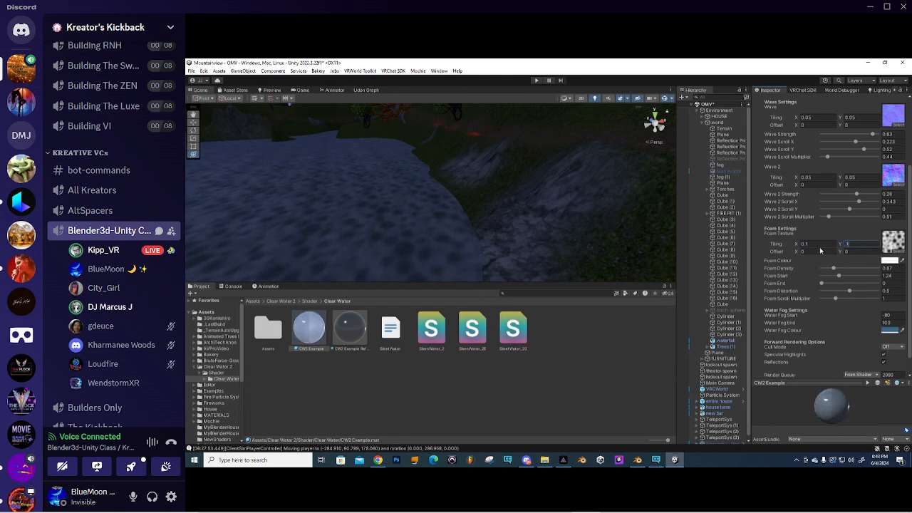
{"action": "type", "text": "05"}
{"action": "left_click", "coordinate": [855, 245]}
{"action": "type", "text": "0.05"}
{"action": "right_click_drag", "start_coordinate": [439, 208], "coordinate": [356, 189]}
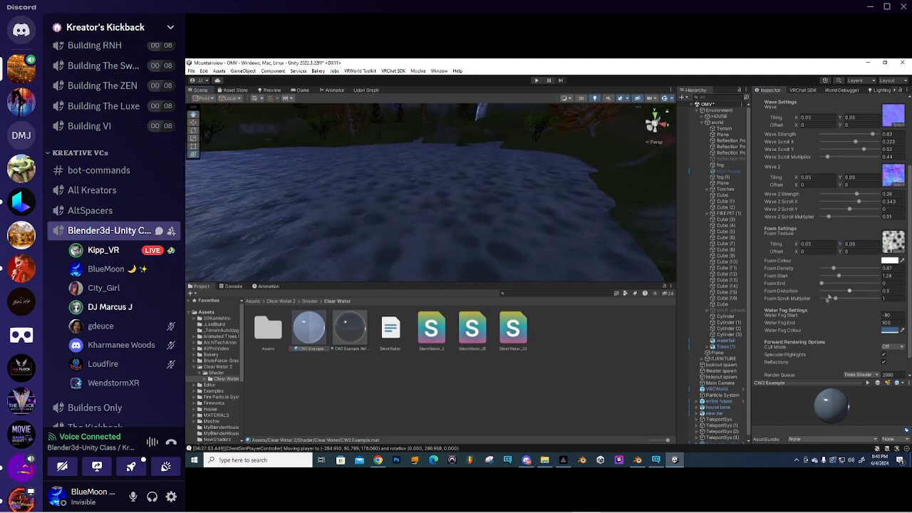
{"action": "left_click_drag", "start_coordinate": [849, 292], "coordinate": [864, 292]}
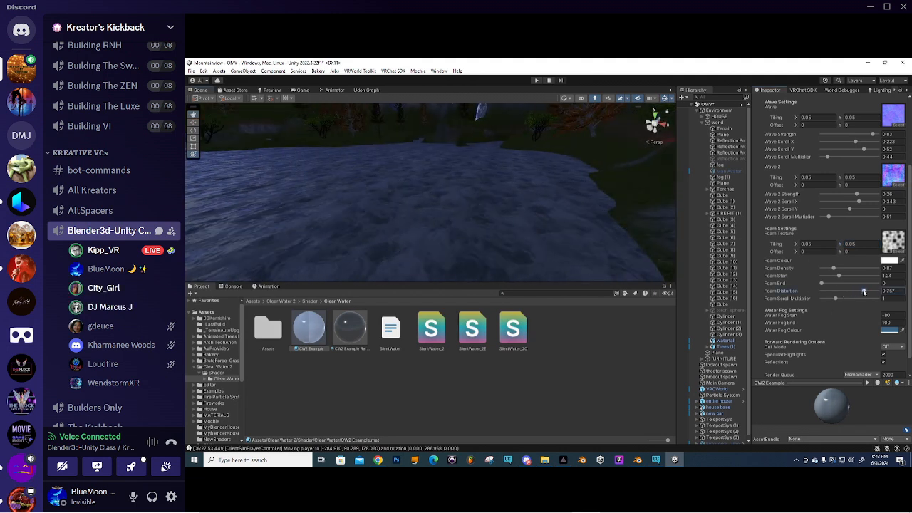
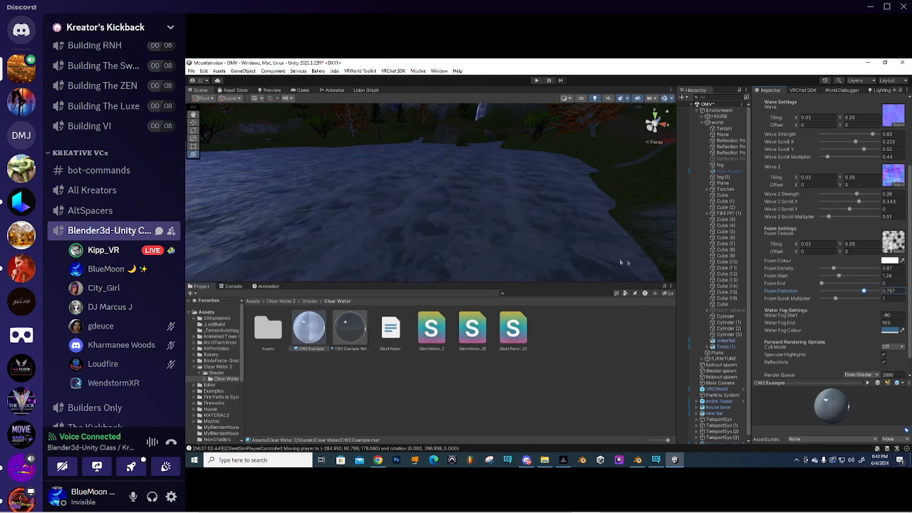
- Raise the foam scroll multiplier to 3.19 and look over the water surface
{"action": "left_click_drag", "start_coordinate": [836, 300], "coordinate": [867, 300]}
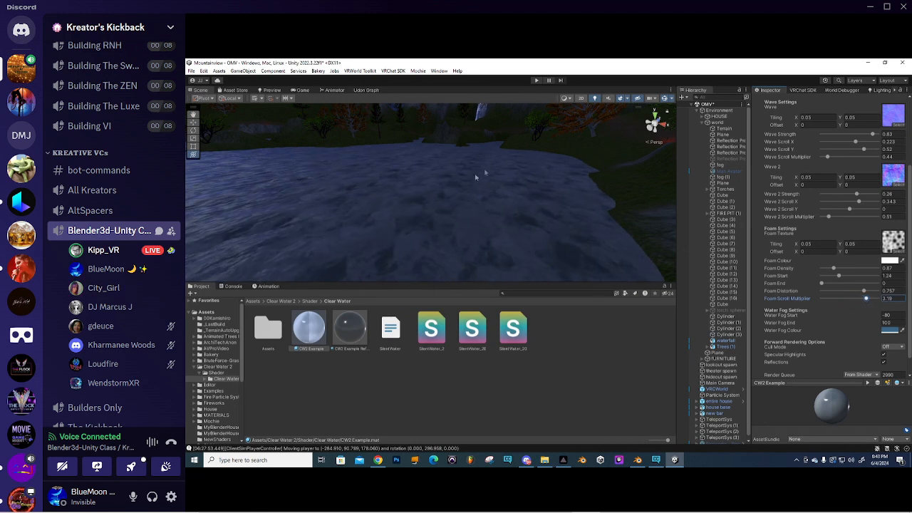
{"action": "right_click_drag", "start_coordinate": [480, 176], "coordinate": [350, 189]}
{"action": "middle_click_drag", "start_coordinate": [570, 190], "coordinate": [548, 178]}
- Change foam tiling X and Y from 0.05 to 0.01
{"action": "left_click", "coordinate": [816, 245]}
{"action": "left_click_drag", "start_coordinate": [816, 246], "coordinate": [810, 246]}
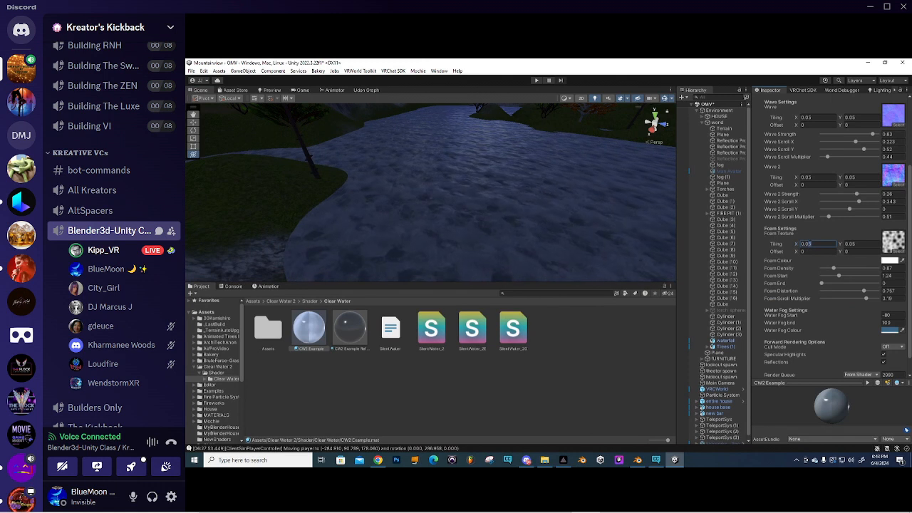
{"action": "type", "text": "1"}
{"action": "left_click_drag", "start_coordinate": [858, 244], "coordinate": [854, 245]}
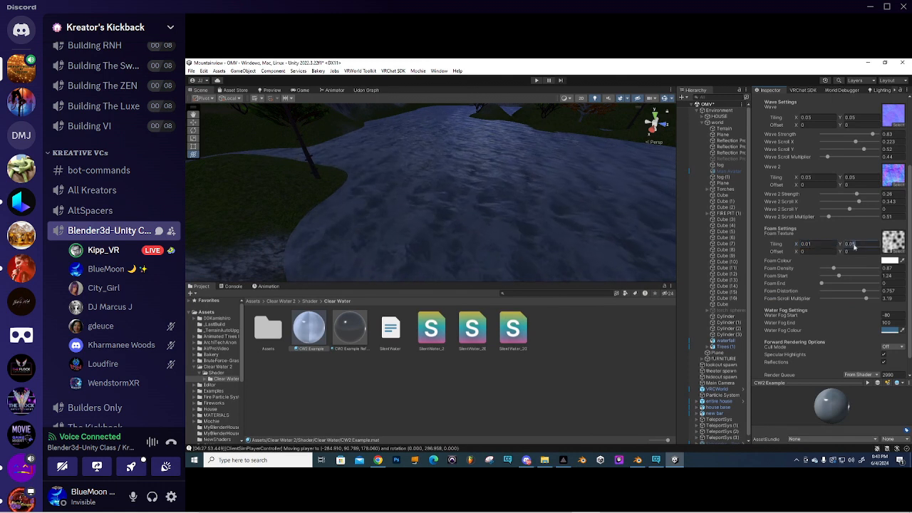
{"action": "type", "text": "1"}
{"action": "mouse_move", "coordinate": [490, 199]}
{"action": "right_mouse_down"}
{"action": "mouse_move", "coordinate": [523, 214]}
{"action": "mouse_move", "coordinate": [483, 211]}
{"action": "right_mouse_up"}
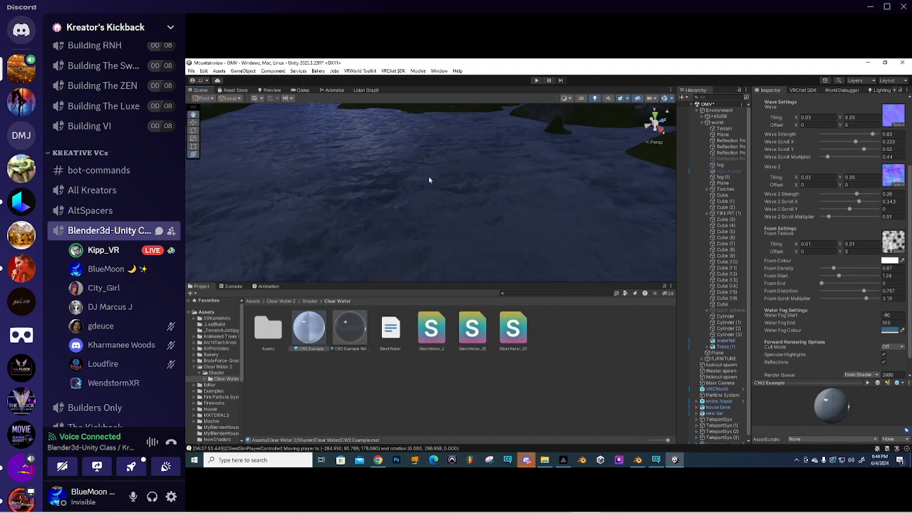
- Drop the foam colour alpha to 33 and lower Foam Density to 0.44
{"action": "scroll", "coordinate": [473, 193], "scroll_direction": "down", "scroll_amount": 5}
{"action": "scroll", "coordinate": [382, 216], "scroll_direction": "up", "scroll_amount": 5}
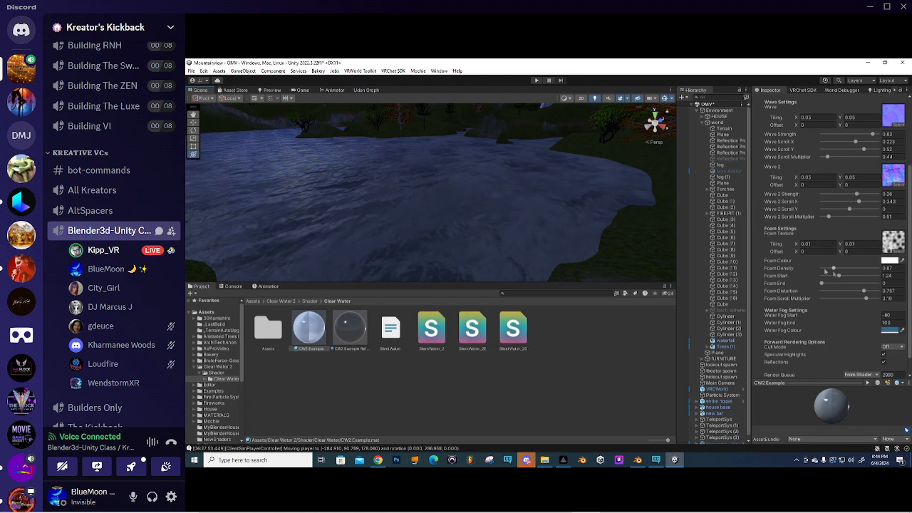
{"action": "left_click", "coordinate": [891, 261]}
{"action": "left_click_drag", "start_coordinate": [884, 408], "coordinate": [840, 408]}
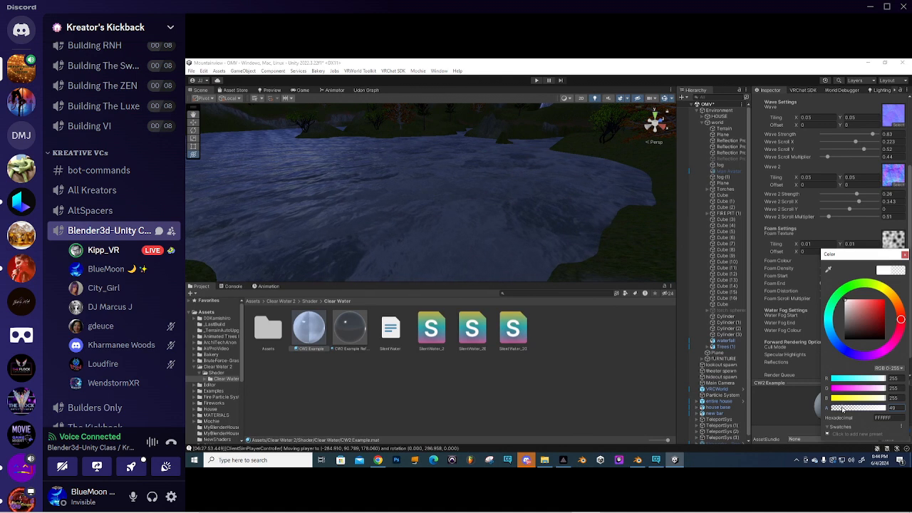
{"action": "left_click", "coordinate": [905, 255]}
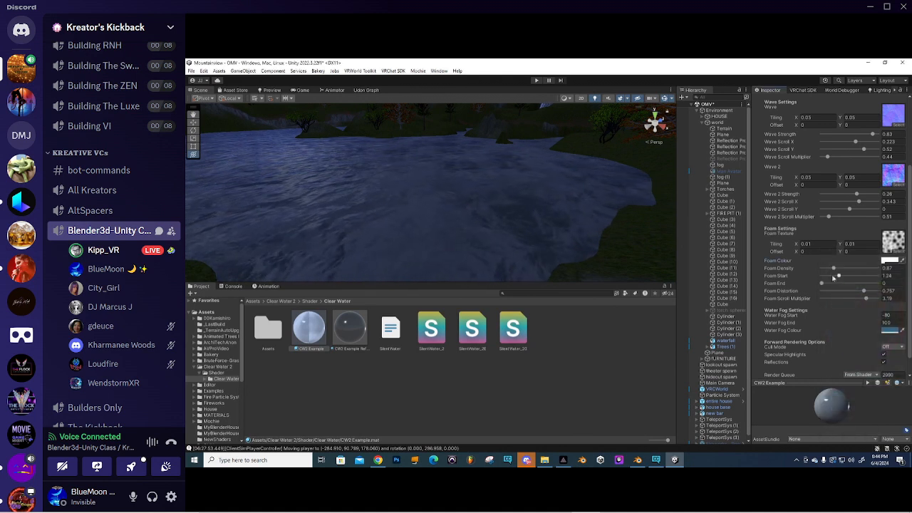
{"action": "left_click_drag", "start_coordinate": [835, 271], "coordinate": [828, 271]}
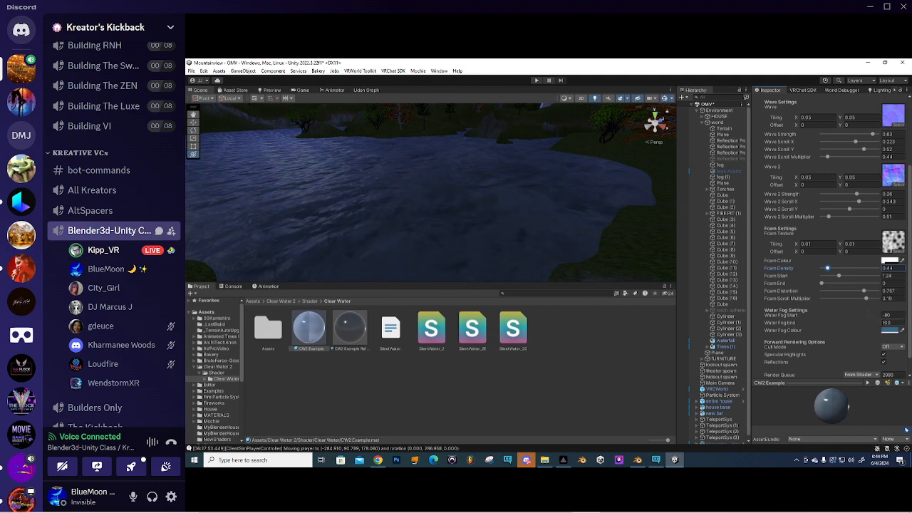
- Set the water fog colour to near-white EEF3F6
{"action": "left_click", "coordinate": [886, 331]}
{"action": "left_click_drag", "start_coordinate": [853, 318], "coordinate": [846, 310]}
{"action": "left_click", "coordinate": [906, 264]}
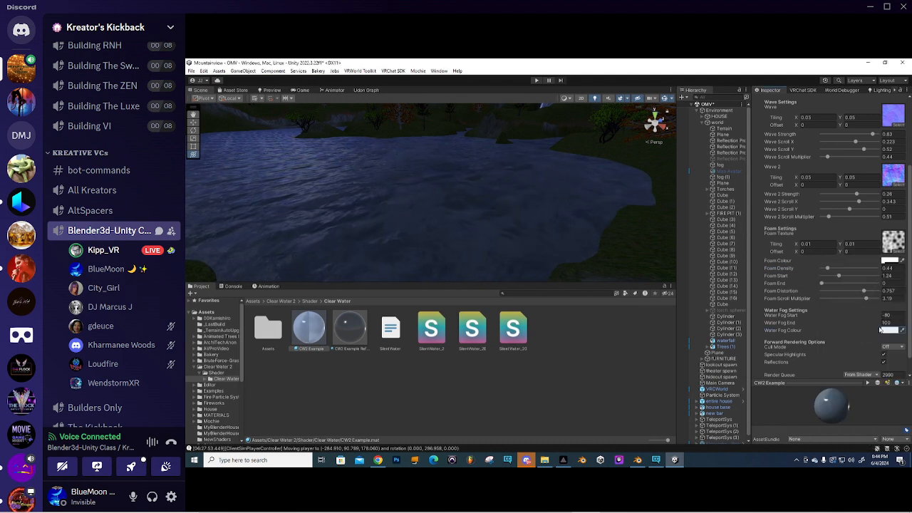
- Try other water fog start and end values, then undo back to start -80, end 100
{"action": "left_click_drag", "start_coordinate": [879, 319], "coordinate": [870, 318]}
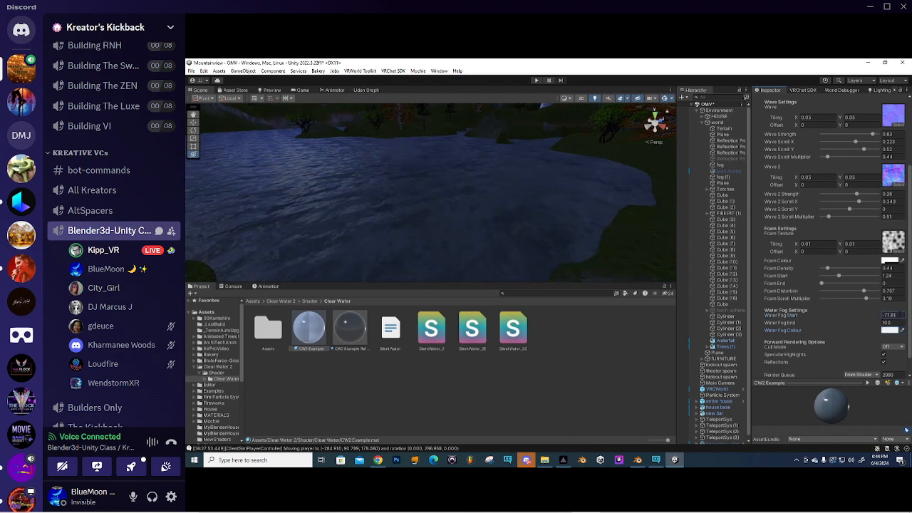
{"action": "type", "text": "1"}
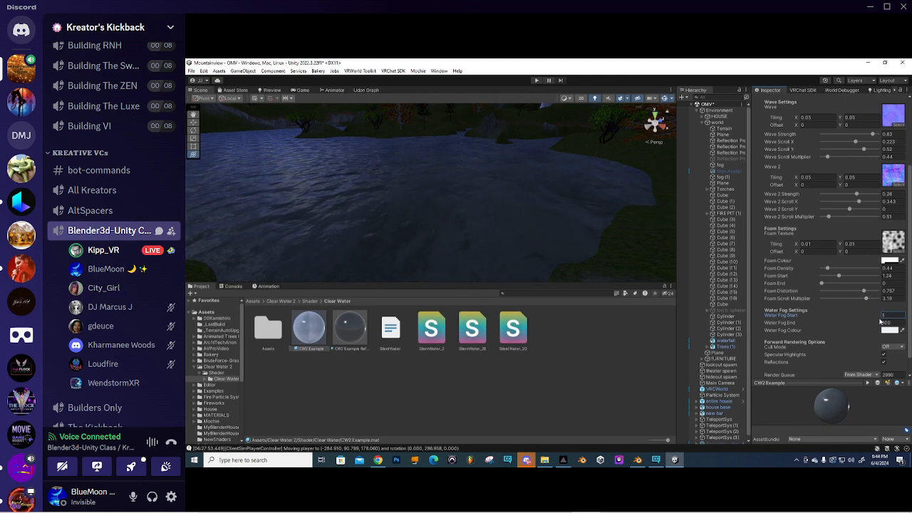
{"action": "left_click_drag", "start_coordinate": [881, 319], "coordinate": [878, 320]}
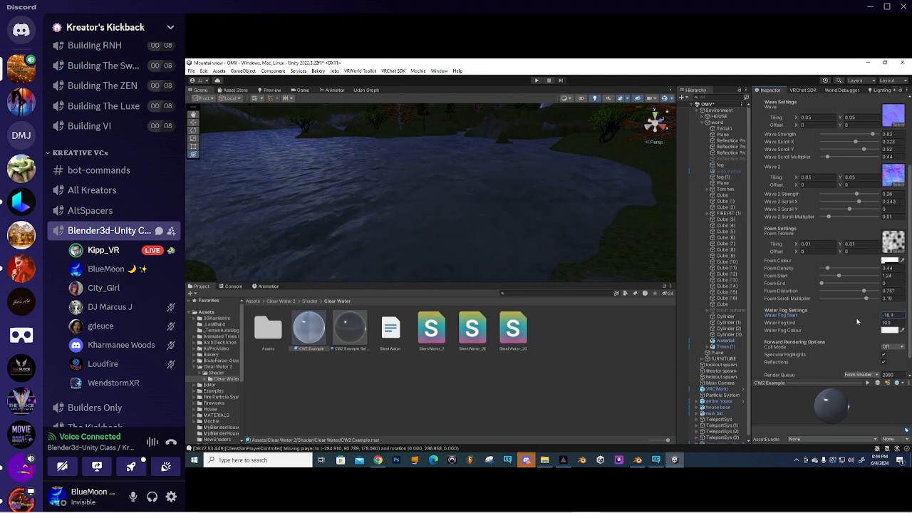
{"action": "left_click_drag", "start_coordinate": [878, 323], "coordinate": [844, 324]}
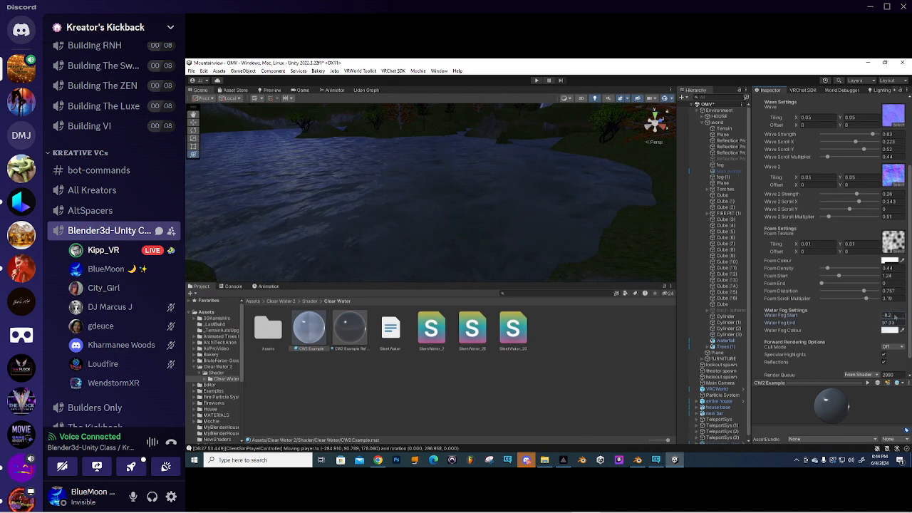
{"action": "type", "text": "1"}
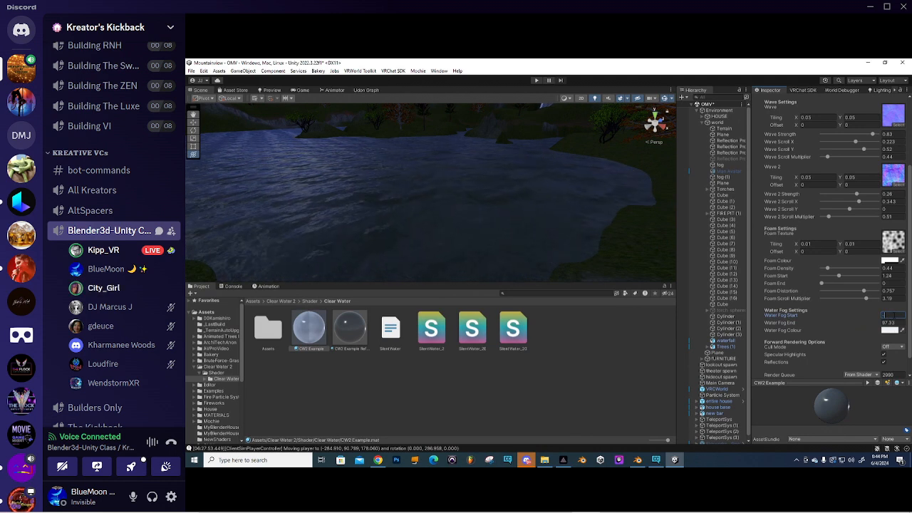
{"action": "type", "text": "-80"}
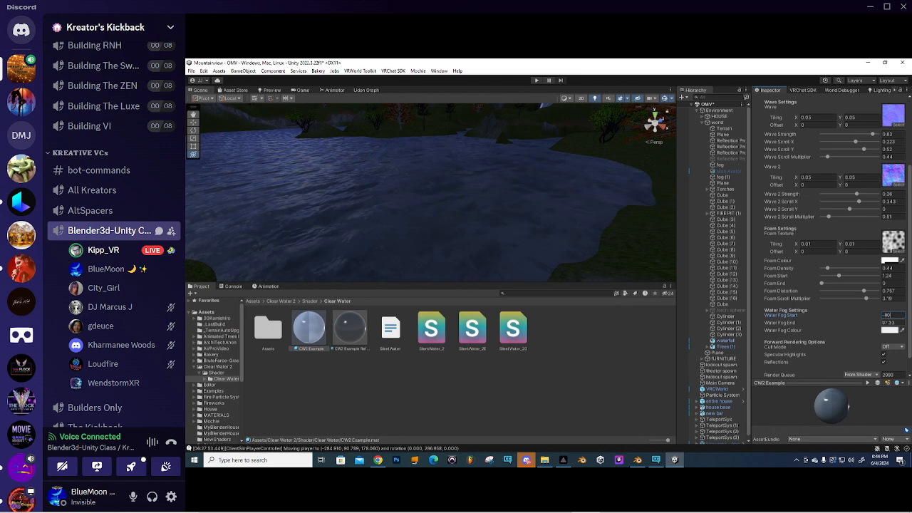
{"action": "left_click_drag", "start_coordinate": [879, 325], "coordinate": [683, 326]}
{"action": "left_click_drag", "start_coordinate": [657, 324], "coordinate": [680, 325]}
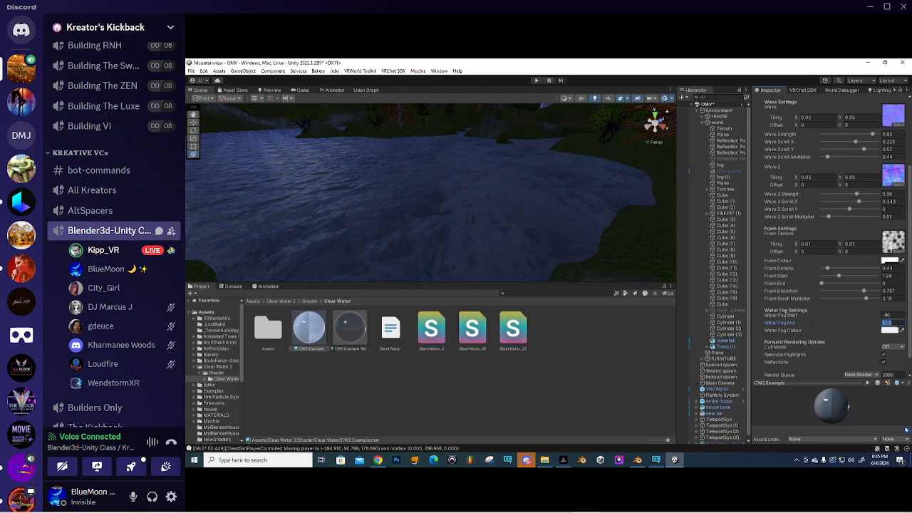
{"action": "key", "text": "ctrl+z"}
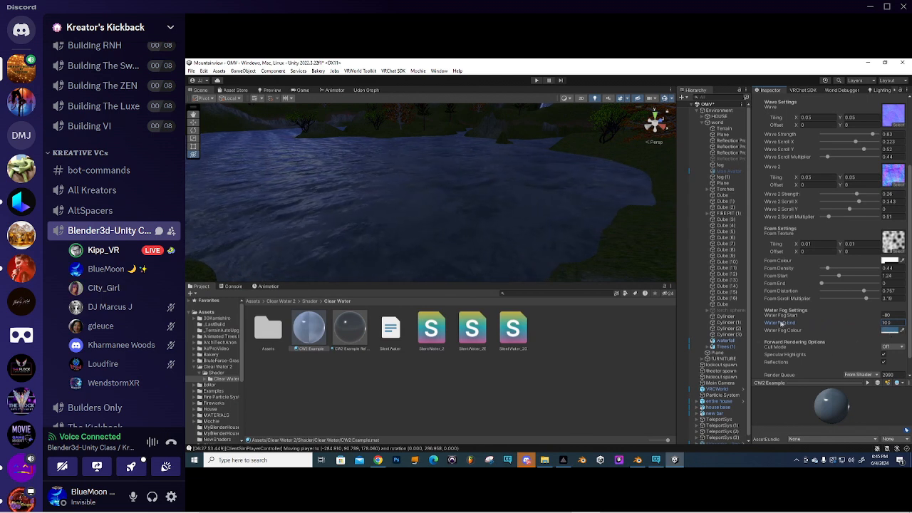
{"action": "scroll", "coordinate": [799, 323], "scroll_direction": "down", "scroll_amount": 1}
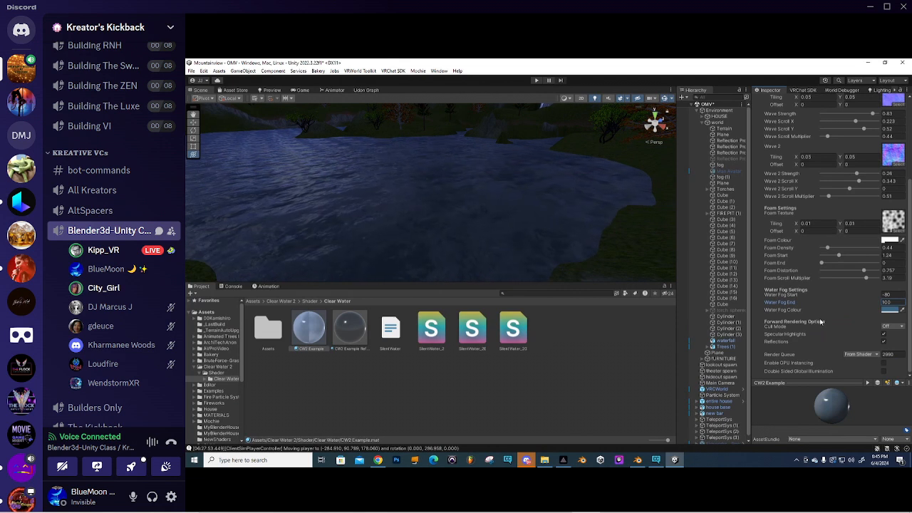
- Fly to the waterfall and select the pink material-less Plane in its pool
{"action": "right_click_drag", "start_coordinate": [463, 182], "coordinate": [403, 210]}
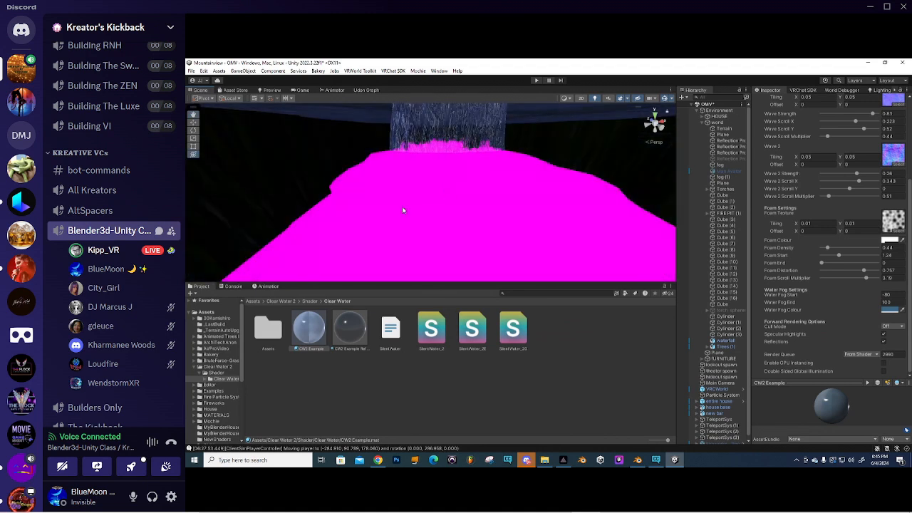
{"action": "left_click", "coordinate": [403, 210]}
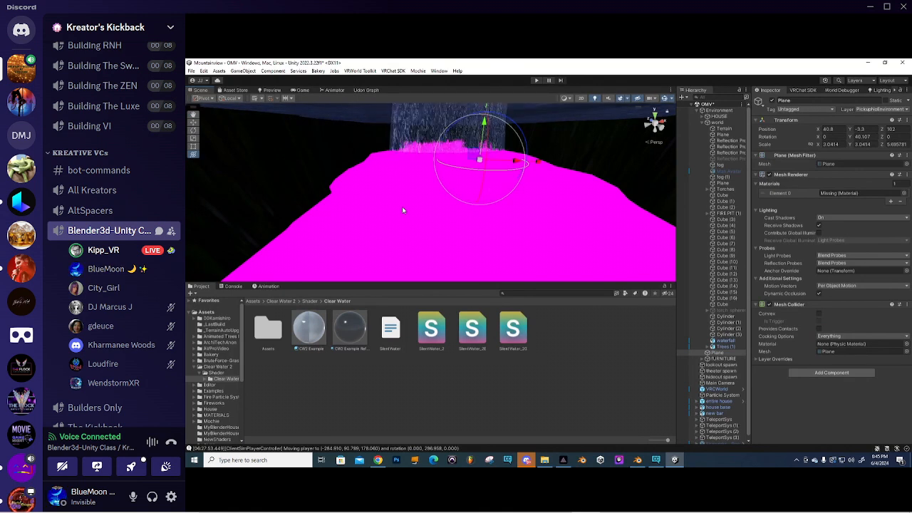
{"action": "right_click_drag", "start_coordinate": [402, 206], "coordinate": [452, 156]}
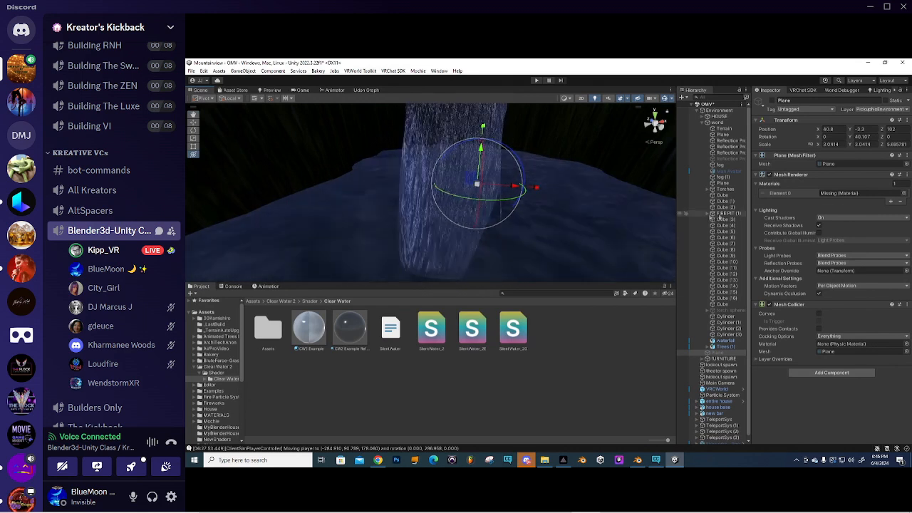
- Select the water plane around the waterfall and expand its CW2 Example material
{"action": "left_click", "coordinate": [576, 233]}
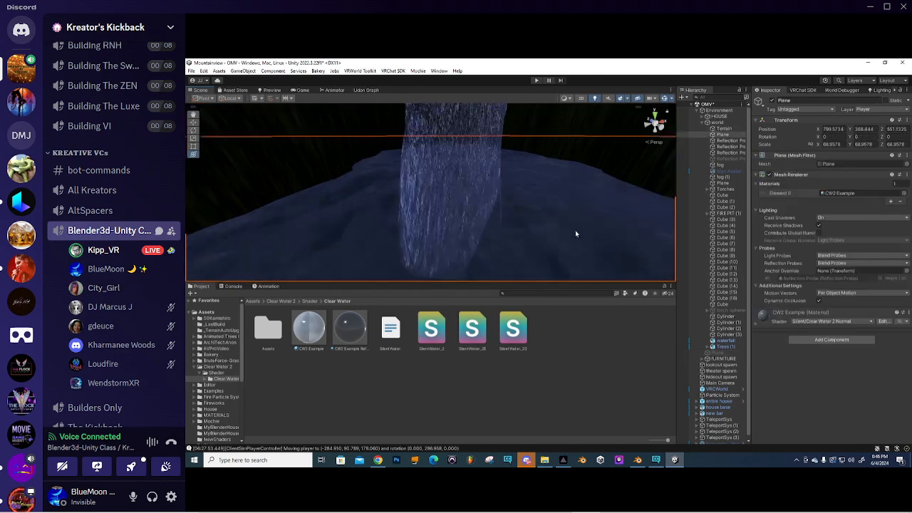
{"action": "left_click", "coordinate": [763, 315]}
{"action": "scroll", "coordinate": [813, 319], "scroll_direction": "down", "scroll_amount": 8}
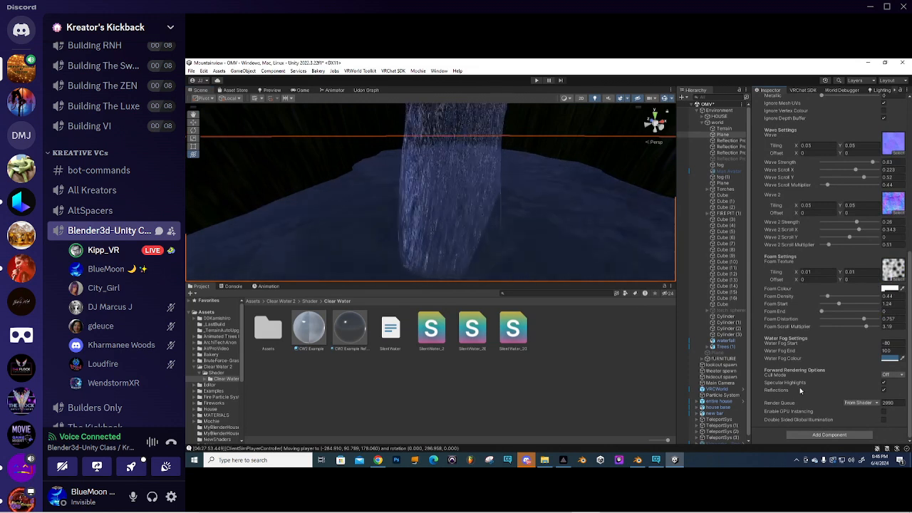
- Try Geometry, AlphaTest and Transparent queues, return to From Shader 2980, and enable GPU Instancing
{"action": "left_click", "coordinate": [877, 404]}
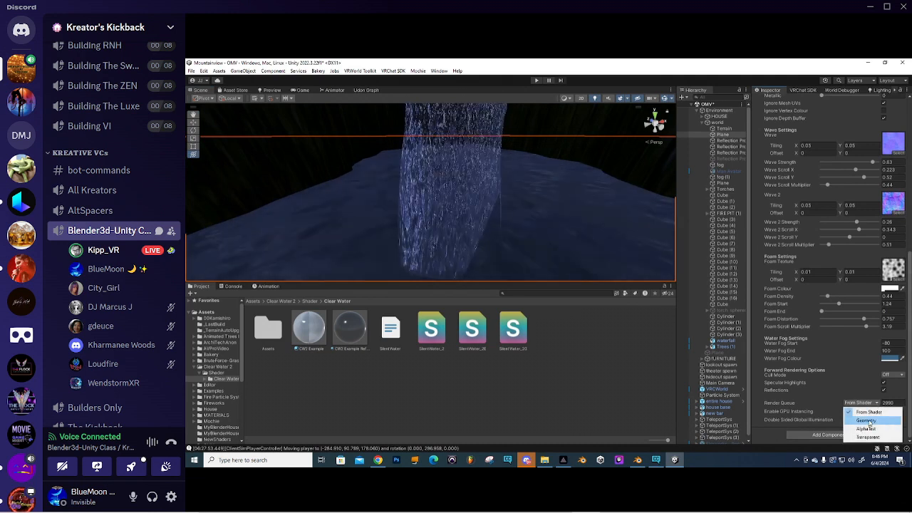
{"action": "left_click", "coordinate": [866, 421]}
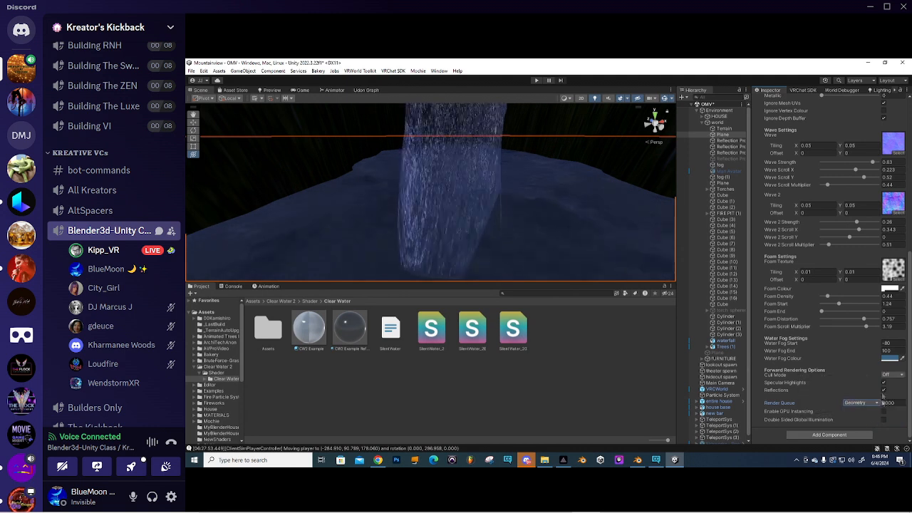
{"action": "left_click", "coordinate": [861, 403]}
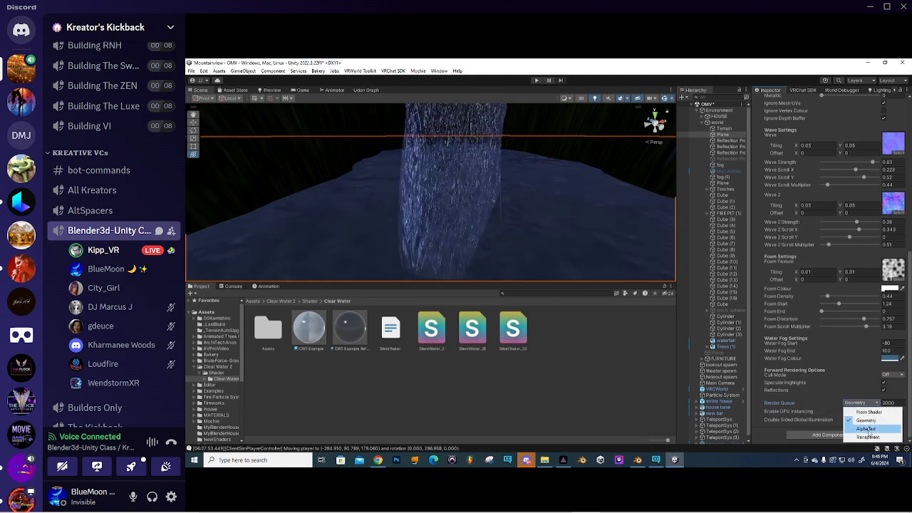
{"action": "left_click", "coordinate": [867, 429]}
{"action": "left_click", "coordinate": [867, 437]}
{"action": "left_click", "coordinate": [861, 403]}
{"action": "left_click", "coordinate": [871, 412]}
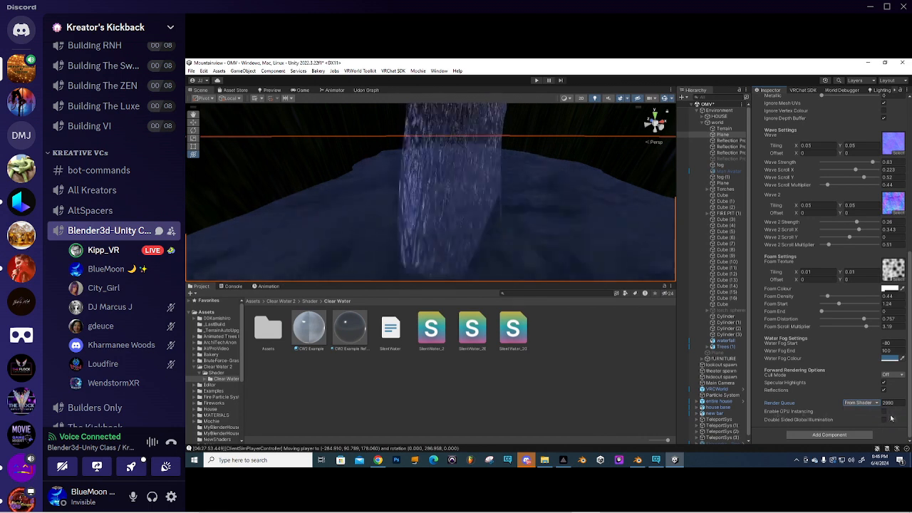
{"action": "left_click", "coordinate": [883, 412]}
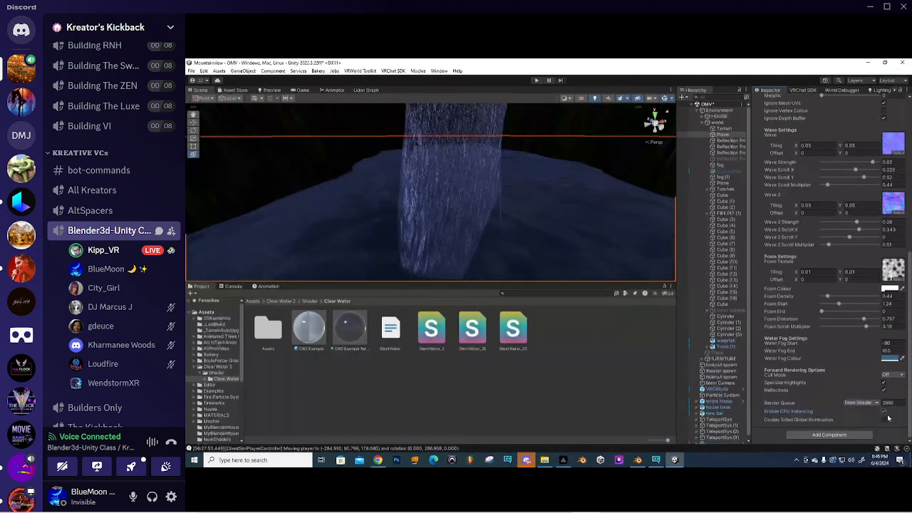
{"action": "left_click_drag", "start_coordinate": [416, 213], "coordinate": [452, 197], "text": "alt"}
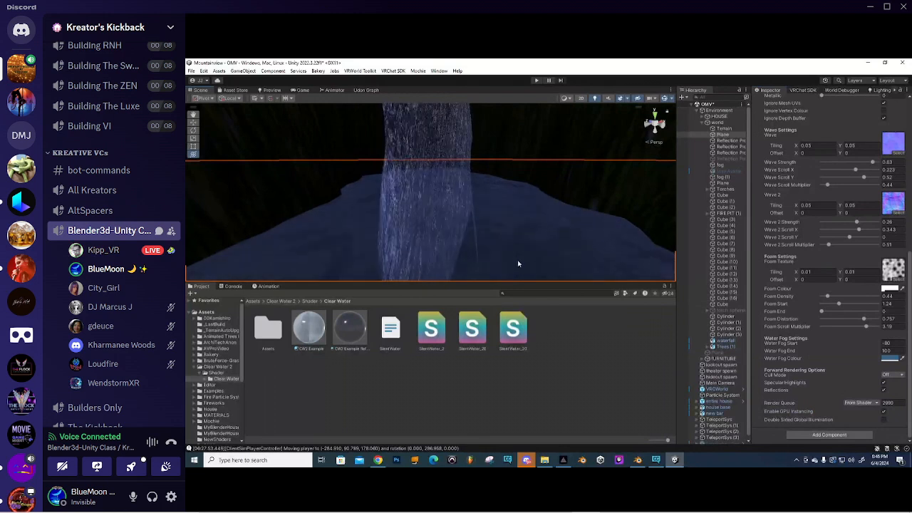
- Widen the Hierarchy panel and select the waterfall fog particle system to show its settings
{"action": "scroll", "coordinate": [461, 206], "scroll_direction": "down", "scroll_amount": 5}
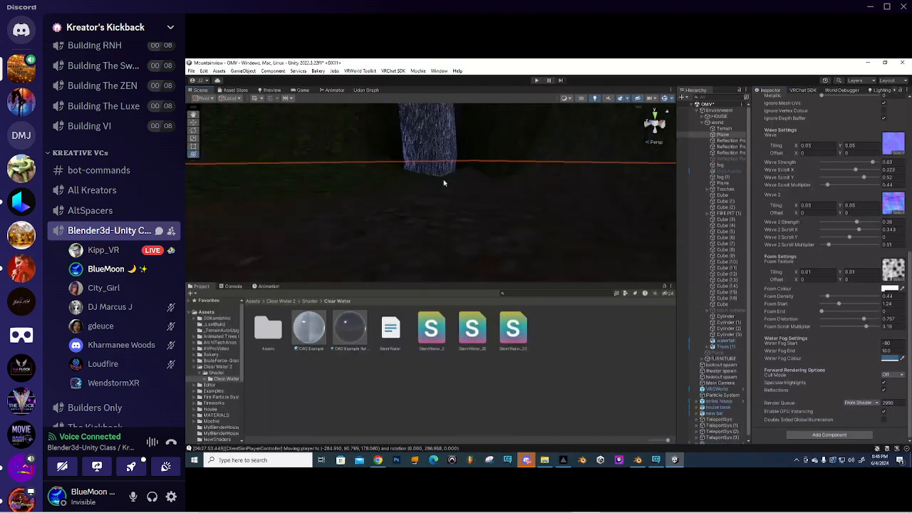
{"action": "scroll", "coordinate": [443, 183], "scroll_direction": "up", "scroll_amount": 4}
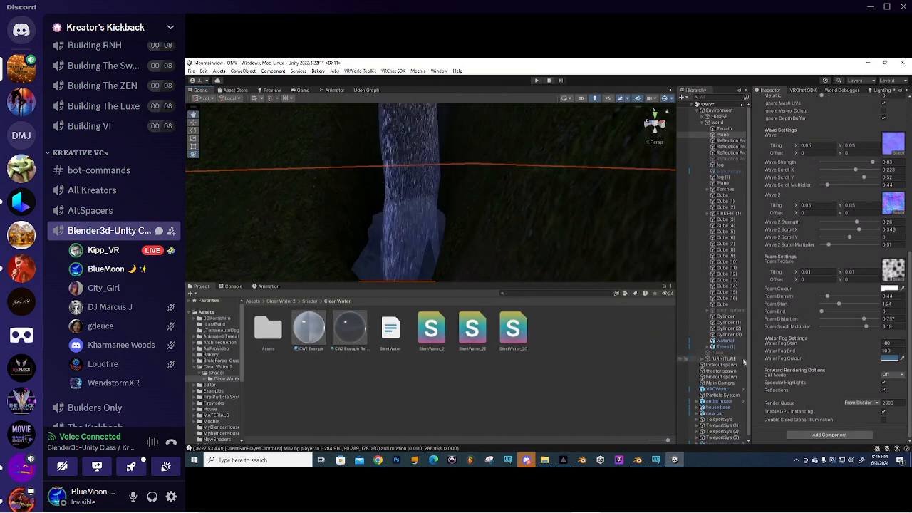
{"action": "scroll", "coordinate": [734, 382], "scroll_direction": "down", "scroll_amount": 1}
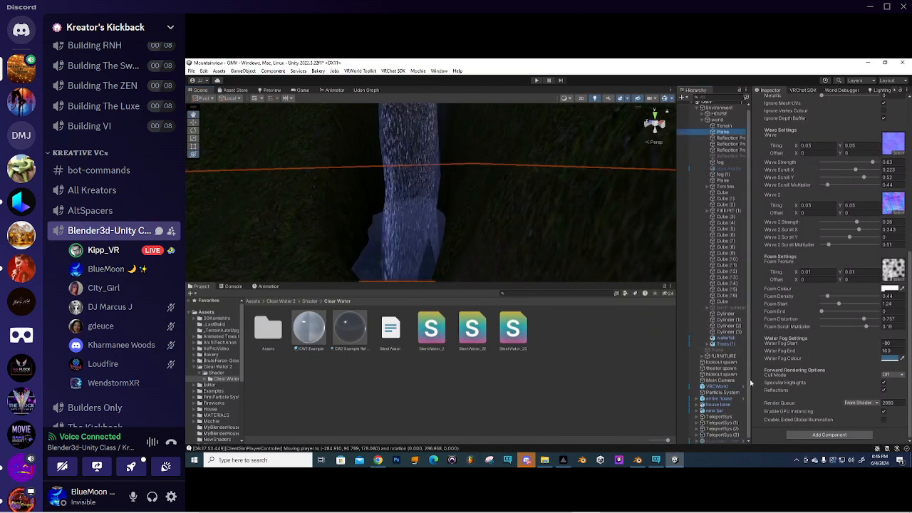
{"action": "left_click", "coordinate": [724, 393]}
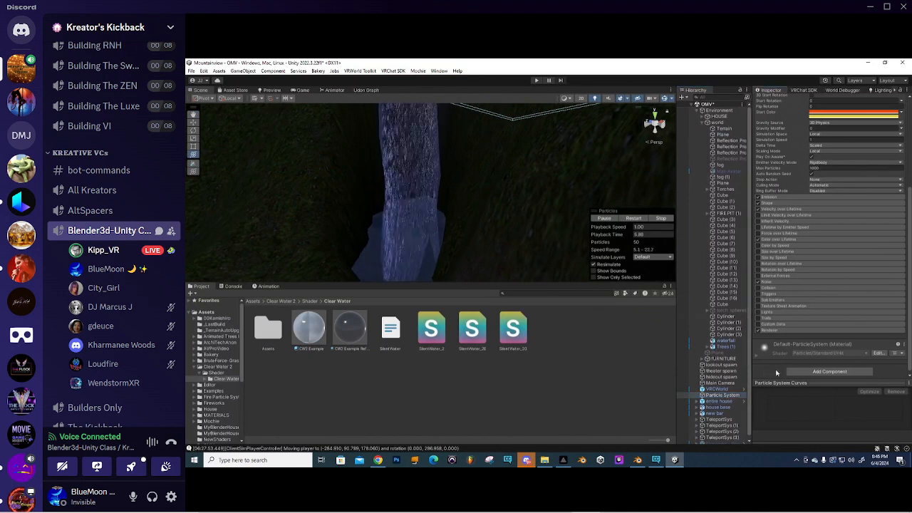
{"action": "left_click_drag", "start_coordinate": [751, 368], "coordinate": [767, 368]}
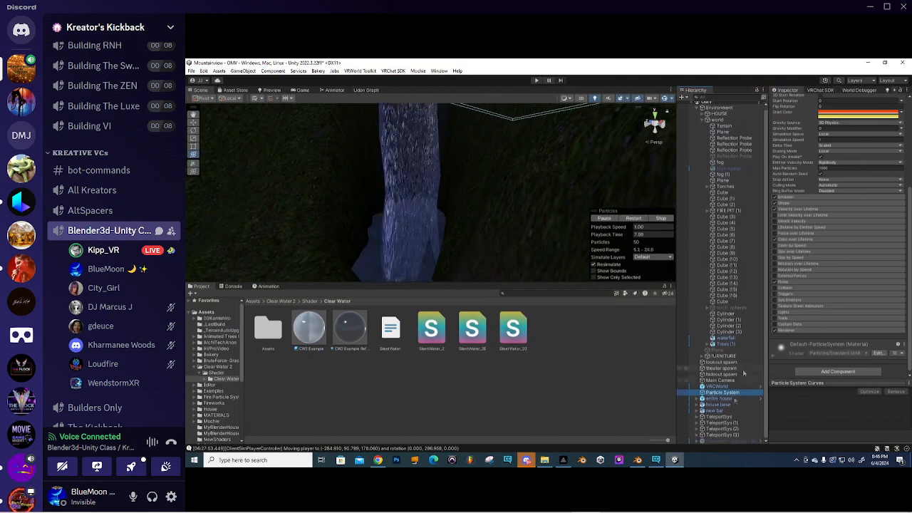
{"action": "scroll", "coordinate": [738, 271], "scroll_direction": "up", "scroll_amount": 1}
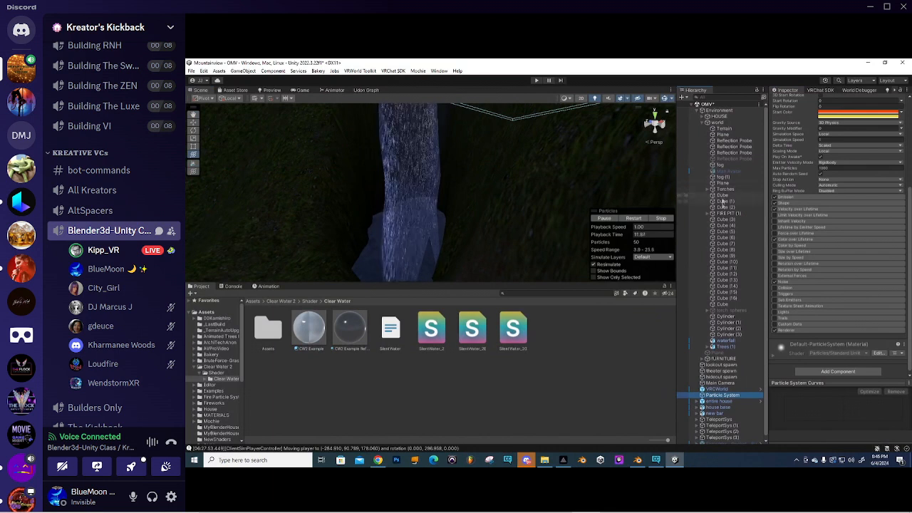
{"action": "left_click", "coordinate": [722, 177]}
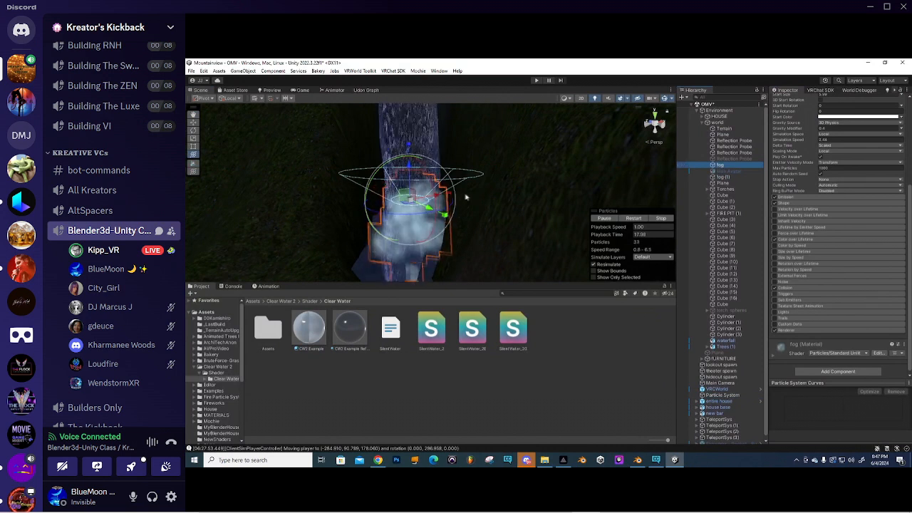
- Select the fog particle system and turn off its Collision module
{"action": "mouse_move", "coordinate": [521, 207]}
{"action": "right_mouse_down"}
{"action": "mouse_move", "coordinate": [486, 247]}
{"action": "mouse_move", "coordinate": [521, 221]}
{"action": "mouse_move", "coordinate": [499, 247]}
{"action": "mouse_move", "coordinate": [513, 238]}
{"action": "mouse_move", "coordinate": [536, 214]}
{"action": "right_mouse_up"}
{"action": "key", "text": "w"}
{"action": "left_click", "coordinate": [547, 367]}
{"action": "left_click", "coordinate": [723, 165]}
{"action": "right_click_drag", "start_coordinate": [439, 153], "coordinate": [434, 189]}
{"action": "middle_click_drag", "start_coordinate": [434, 190], "coordinate": [471, 205]}
{"action": "right_click_drag", "start_coordinate": [471, 205], "coordinate": [444, 202]}
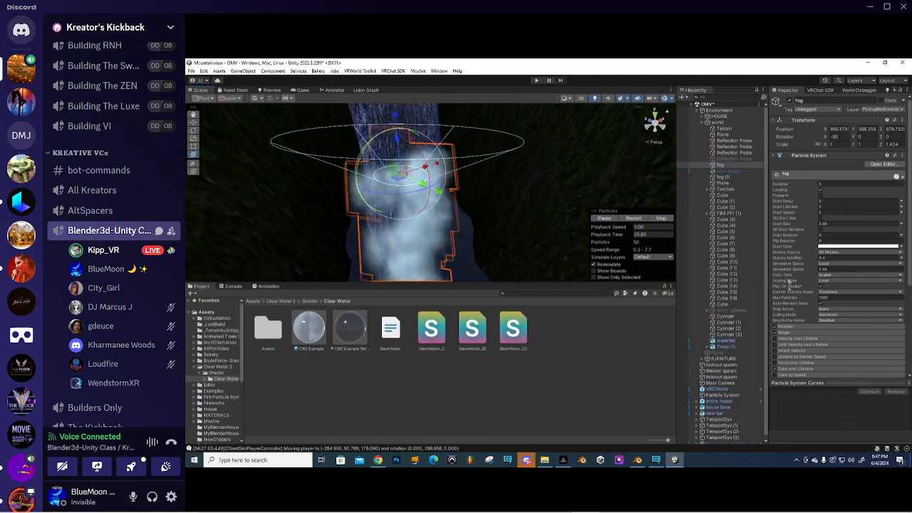
{"action": "scroll", "coordinate": [791, 342], "scroll_direction": "down", "scroll_amount": 3}
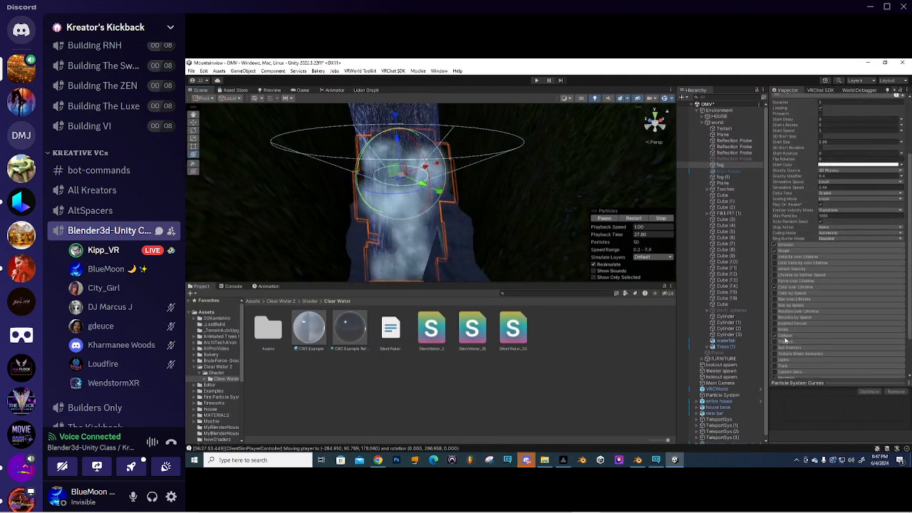
{"action": "left_click", "coordinate": [775, 337]}
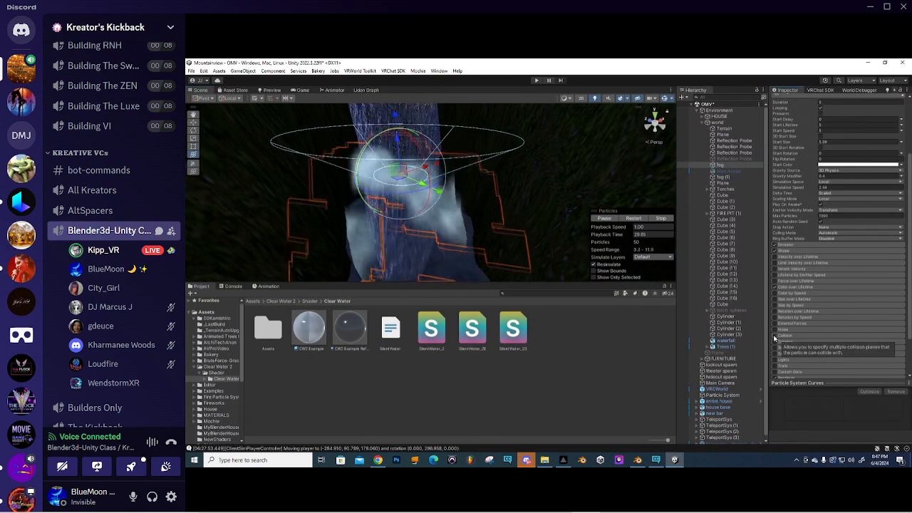
- Set the fog's Shape module to emit from a Box
{"action": "right_click_drag", "start_coordinate": [513, 206], "coordinate": [467, 190]}
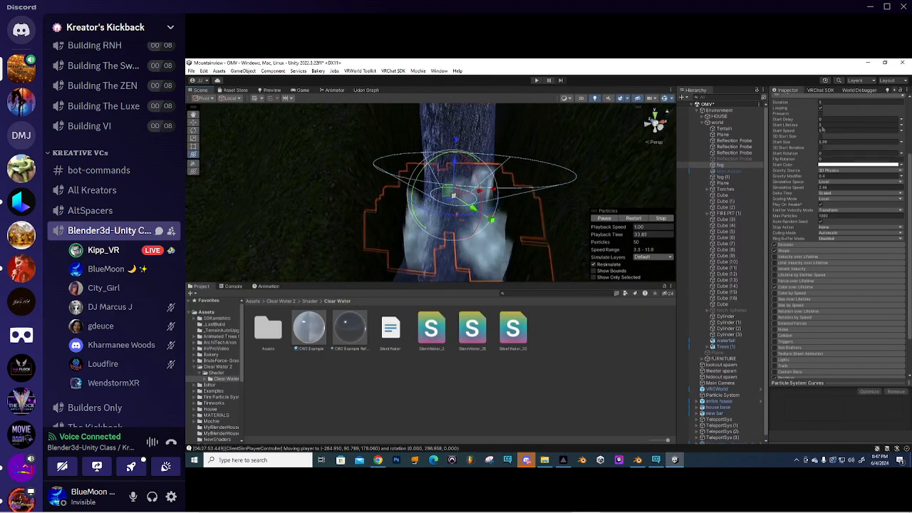
{"action": "right_click_drag", "start_coordinate": [514, 147], "coordinate": [529, 166]}
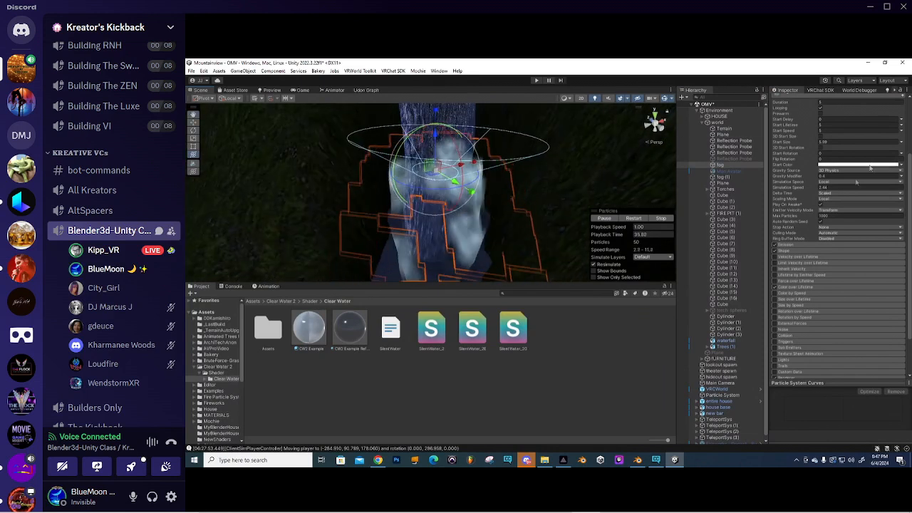
{"action": "left_click", "coordinate": [787, 252]}
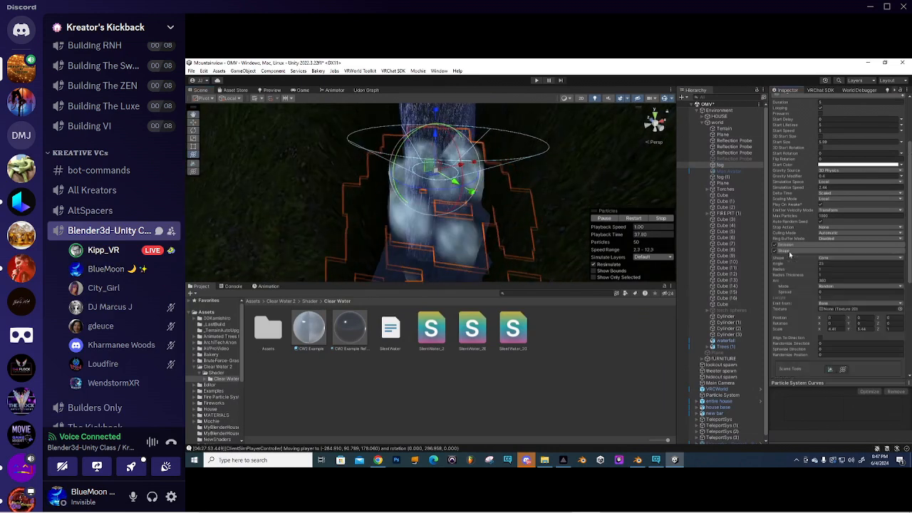
{"action": "left_click", "coordinate": [852, 257]}
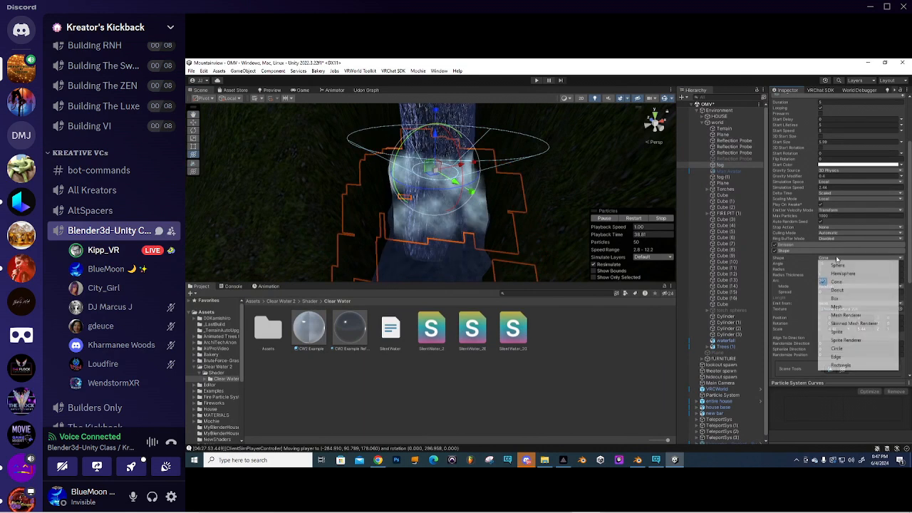
{"action": "left_click", "coordinate": [837, 299]}
- Check the Box emitter's coverage of the pool from a top-down view
{"action": "left_click_drag", "start_coordinate": [522, 224], "coordinate": [501, 221], "text": "alt"}
{"action": "left_click", "coordinate": [659, 131]}
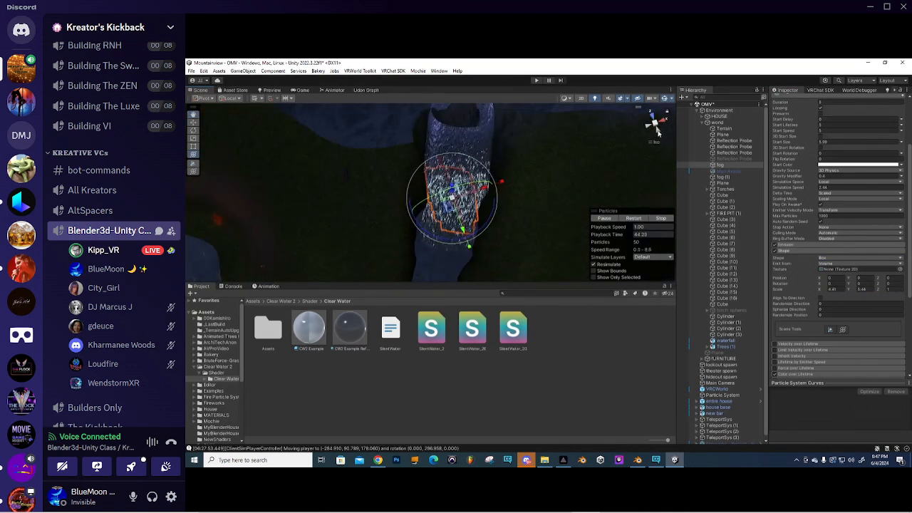
{"action": "left_click", "coordinate": [656, 112]}
{"action": "scroll", "coordinate": [421, 218], "scroll_direction": "up", "scroll_amount": 2}
{"action": "middle_click_drag", "start_coordinate": [492, 192], "coordinate": [467, 175]}
{"action": "scroll", "coordinate": [467, 174], "scroll_direction": "up", "scroll_amount": 2}
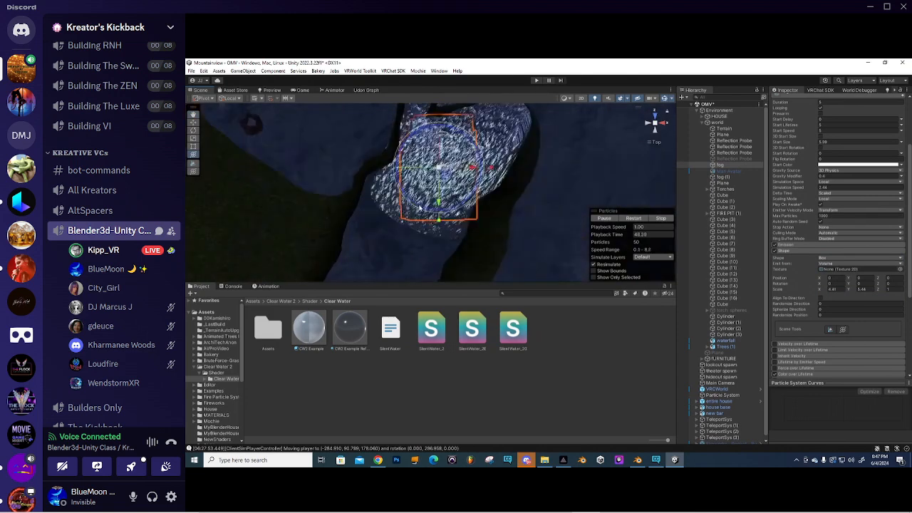
{"action": "left_click", "coordinate": [656, 124]}
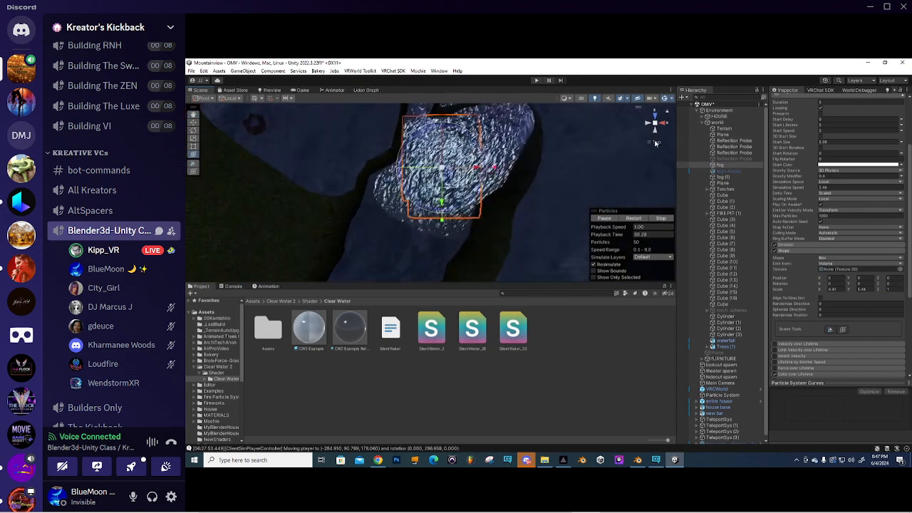
{"action": "left_click_drag", "start_coordinate": [502, 232], "coordinate": [501, 177], "text": "alt"}
- Nudge and rotate the fog's 11.3 × 21.53 emission box to fit the pool
{"action": "left_click_drag", "start_coordinate": [428, 258], "coordinate": [430, 255]}
{"action": "left_click_drag", "start_coordinate": [511, 209], "coordinate": [462, 183], "text": "alt"}
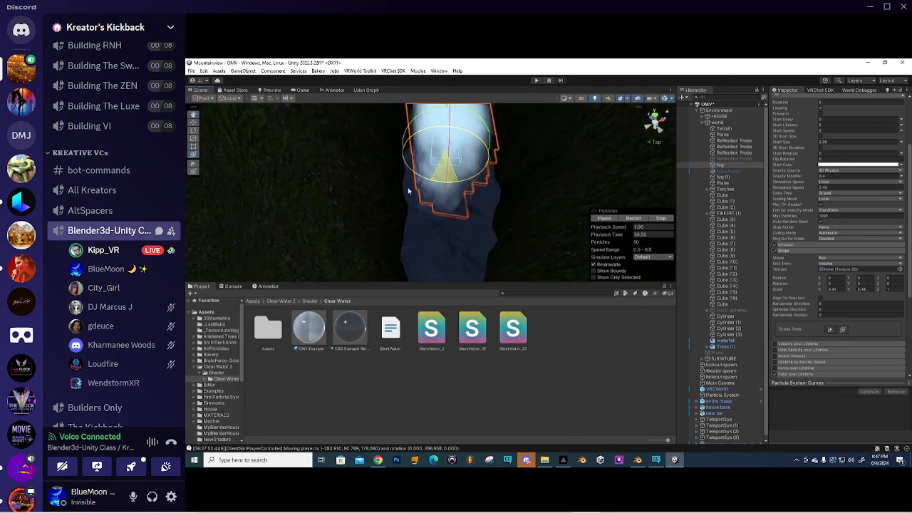
{"action": "left_click_drag", "start_coordinate": [444, 150], "coordinate": [501, 160], "text": "alt"}
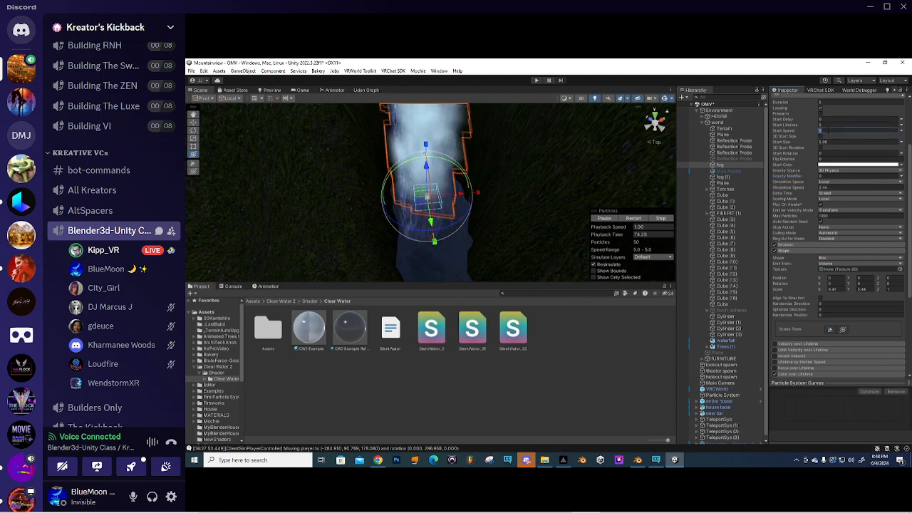
{"action": "right_click_drag", "start_coordinate": [322, 262], "coordinate": [599, 191]}
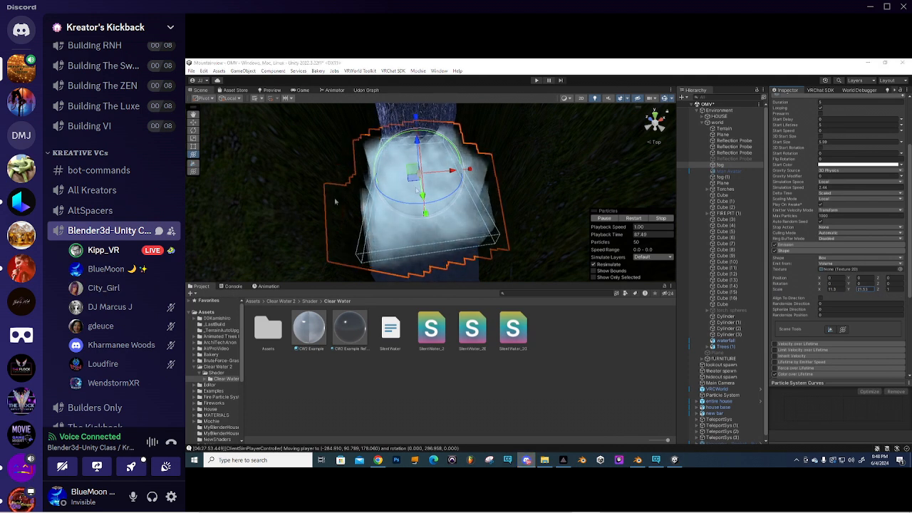
{"action": "left_click_drag", "start_coordinate": [450, 199], "coordinate": [442, 200]}
{"action": "key", "text": "f"}
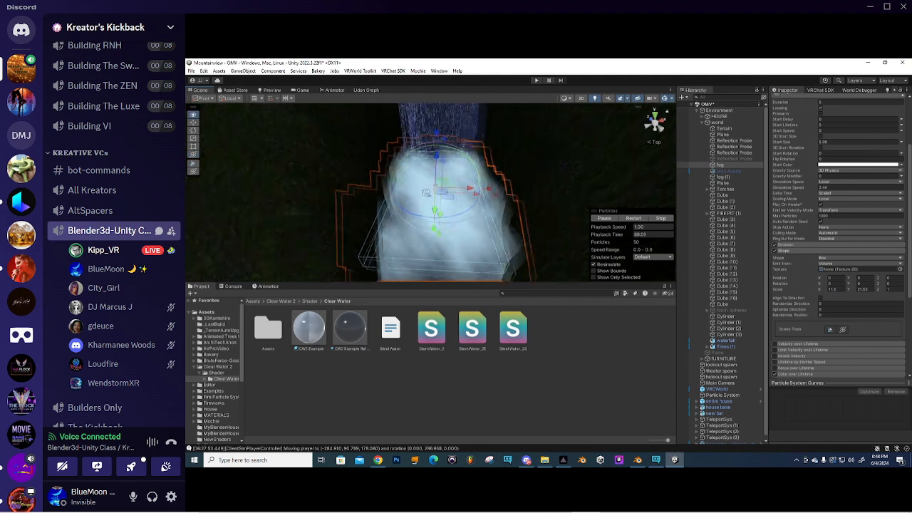
{"action": "middle_click_drag", "start_coordinate": [458, 214], "coordinate": [453, 190]}
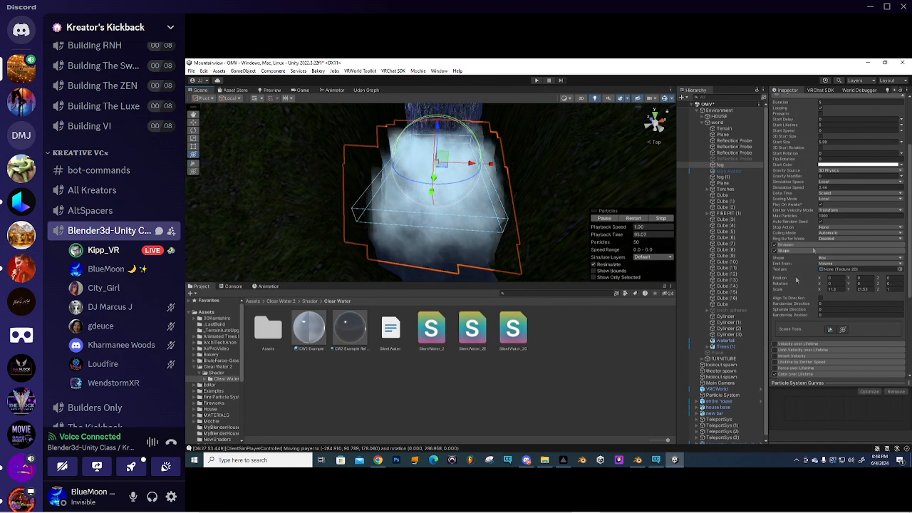
- Open the fog's Color over Lifetime gradient, a white fade toward transparent
{"action": "scroll", "coordinate": [796, 279], "scroll_direction": "down", "scroll_amount": 5}
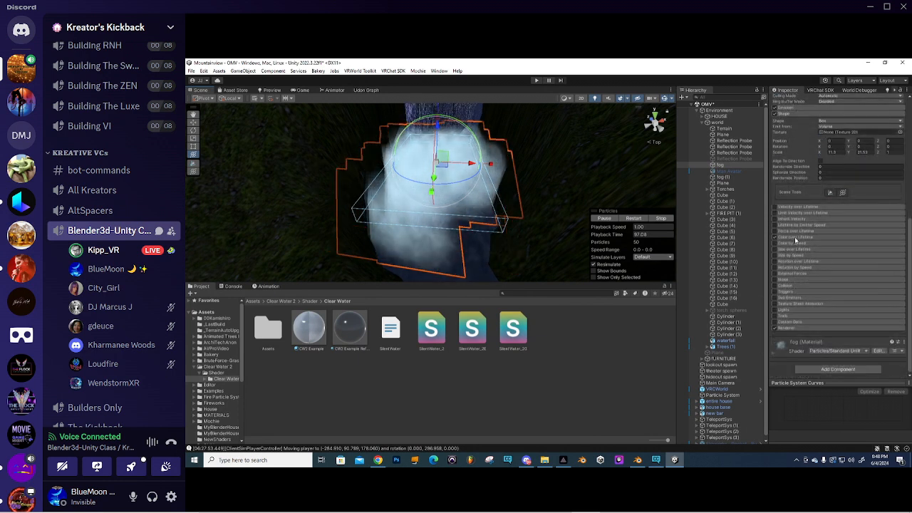
{"action": "left_click", "coordinate": [796, 241]}
{"action": "left_click", "coordinate": [845, 247]}
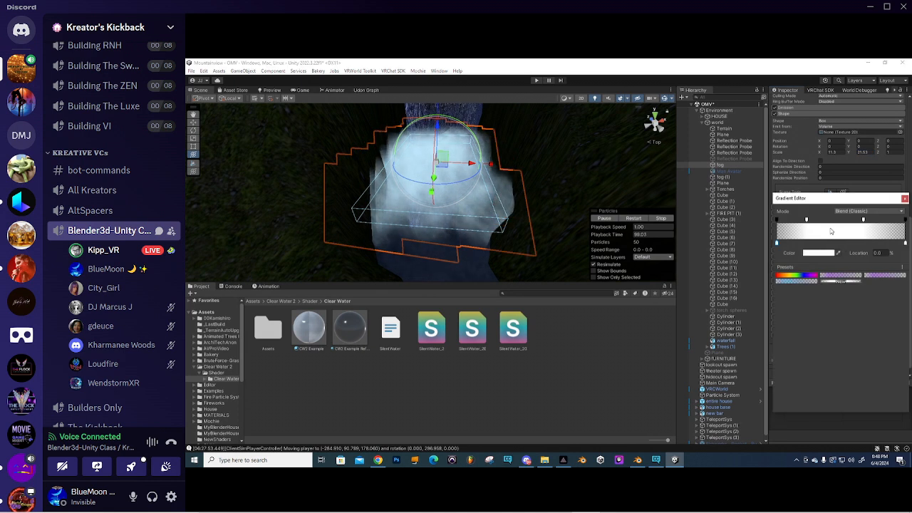
{"action": "left_click", "coordinate": [556, 354]}
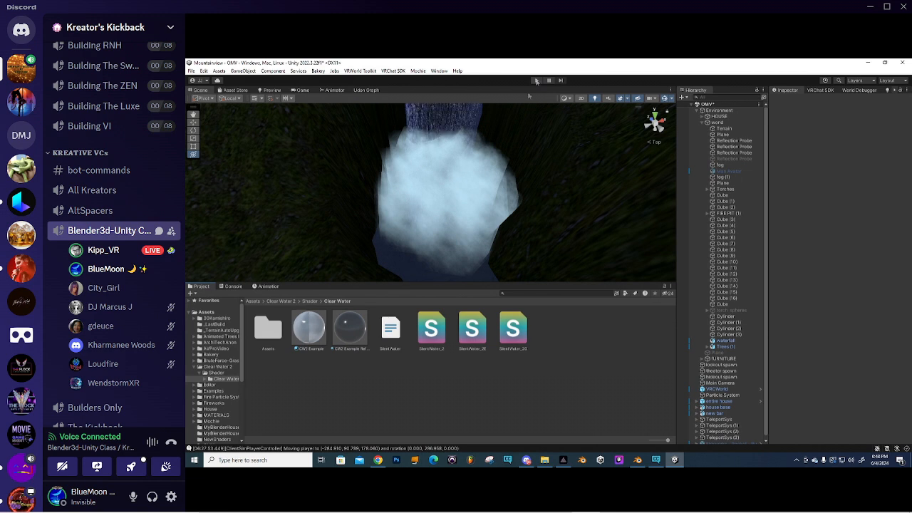
- Inspect the fog from above and the side, then reselect the fog particle system
{"action": "left_click", "coordinate": [451, 198]}
{"action": "right_click_drag", "start_coordinate": [458, 240], "coordinate": [491, 188]}
{"action": "mouse_move", "coordinate": [497, 188]}
{"action": "middle_mouse_down"}
{"action": "mouse_move", "coordinate": [484, 177]}
{"action": "mouse_move", "coordinate": [488, 203]}
{"action": "middle_mouse_up"}
{"action": "scroll", "coordinate": [486, 173], "scroll_direction": "up", "scroll_amount": 3}
{"action": "right_click_drag", "start_coordinate": [489, 204], "coordinate": [456, 168]}
{"action": "left_click", "coordinate": [491, 380]}
{"action": "right_click_drag", "start_coordinate": [446, 223], "coordinate": [507, 204]}
{"action": "scroll", "coordinate": [477, 237], "scroll_direction": "up", "scroll_amount": 3}
{"action": "mouse_move", "coordinate": [448, 232]}
{"action": "right_mouse_down"}
{"action": "mouse_move", "coordinate": [435, 204]}
{"action": "mouse_move", "coordinate": [457, 191]}
{"action": "mouse_move", "coordinate": [430, 216]}
{"action": "mouse_move", "coordinate": [456, 239]}
{"action": "right_mouse_up"}
{"action": "left_click", "coordinate": [430, 210]}
- Stretch the fog emission box to about 25.33 in Y and slide it toward the waterfall base
{"action": "left_click_drag", "start_coordinate": [852, 372], "coordinate": [911, 380]}
{"action": "scroll", "coordinate": [410, 231], "scroll_direction": "down", "scroll_amount": 5}
{"action": "right_click_drag", "start_coordinate": [412, 241], "coordinate": [407, 228]}
{"action": "left_click_drag", "start_coordinate": [407, 196], "coordinate": [409, 205]}
{"action": "right_click_drag", "start_coordinate": [409, 208], "coordinate": [407, 263]}
{"action": "left_click", "coordinate": [429, 365]}
{"action": "right_click_drag", "start_coordinate": [403, 208], "coordinate": [385, 186]}
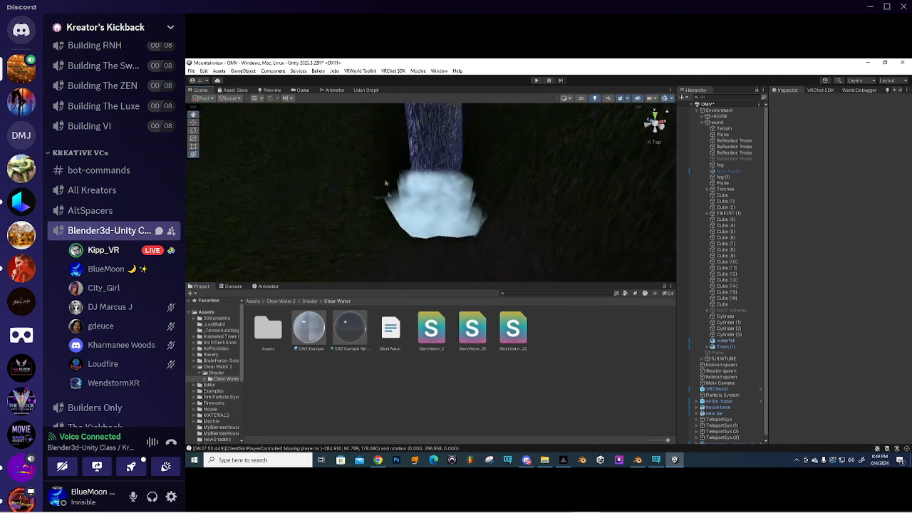
{"action": "scroll", "coordinate": [413, 214], "scroll_direction": "up", "scroll_amount": 4}
{"action": "middle_click_drag", "start_coordinate": [443, 224], "coordinate": [412, 236]}
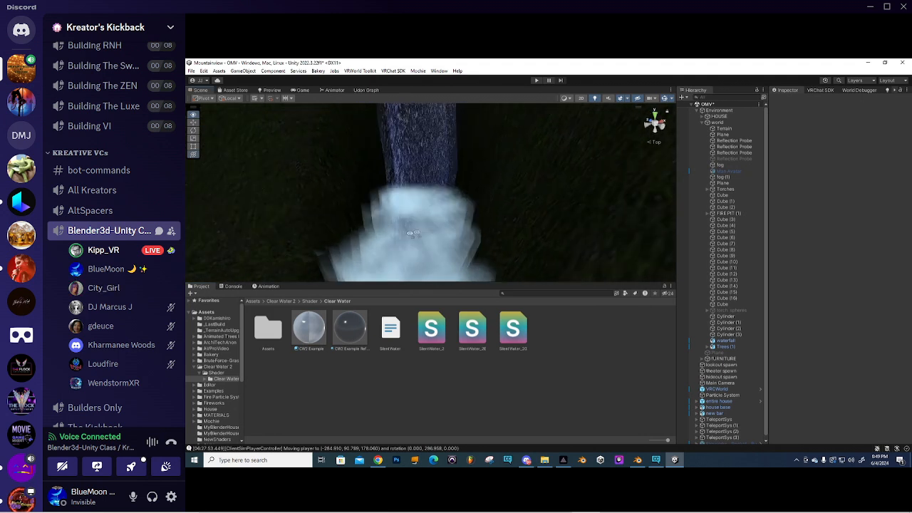
- Enter Play mode, close the client simulator menu, and teleport to the Theatre location
{"action": "left_click", "coordinate": [538, 81]}
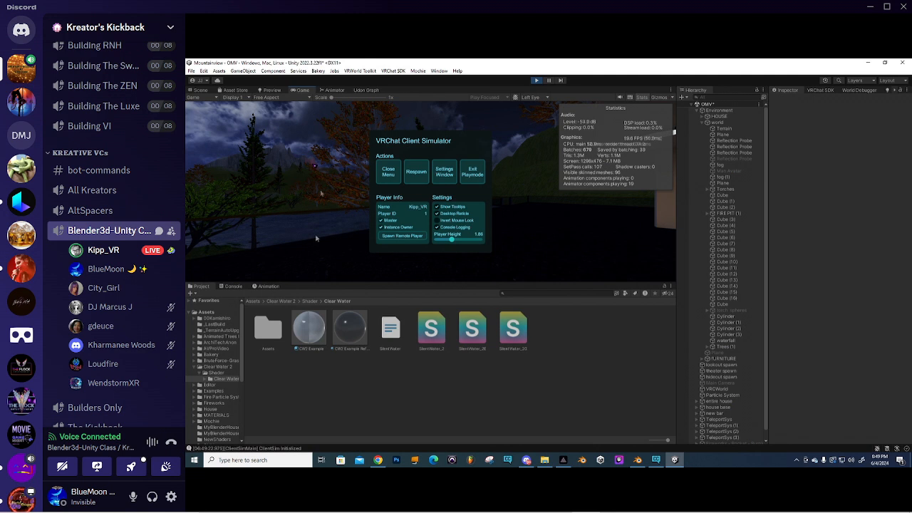
{"action": "left_click", "coordinate": [390, 174]}
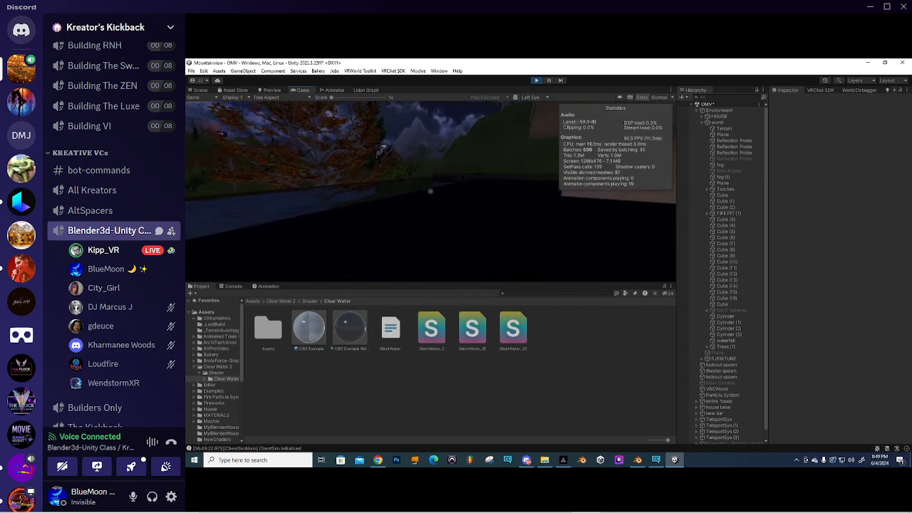
{"action": "key", "text": "w"}
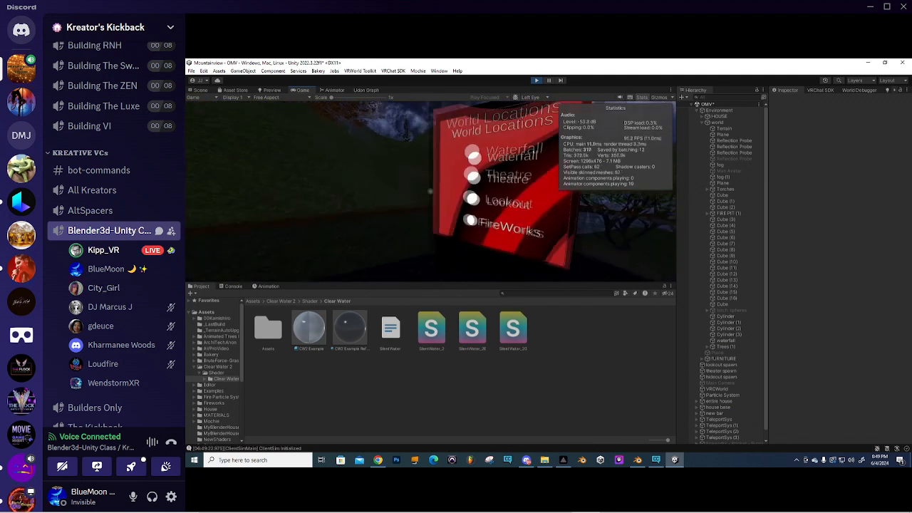
{"action": "left_click", "coordinate": [433, 194]}
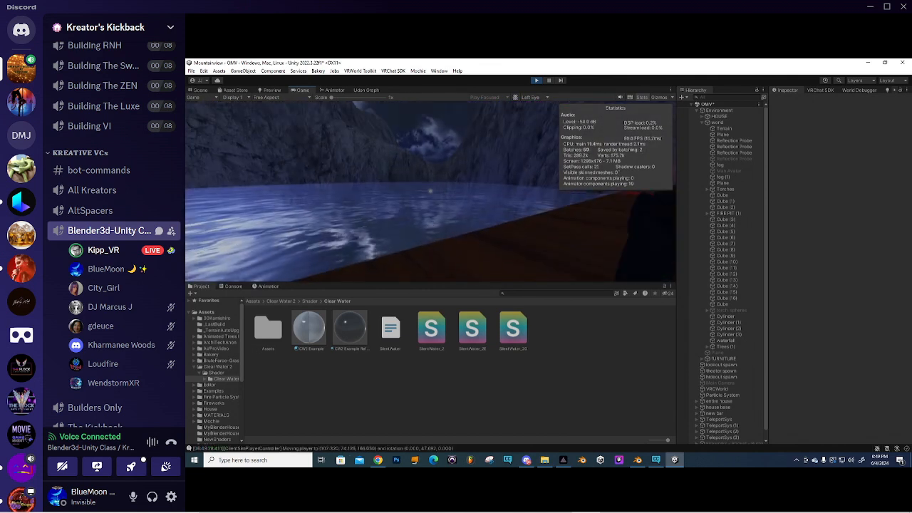
- Walk the player along the shoreline and over the rocks toward the waterfall
{"action": "key", "text": "w"}
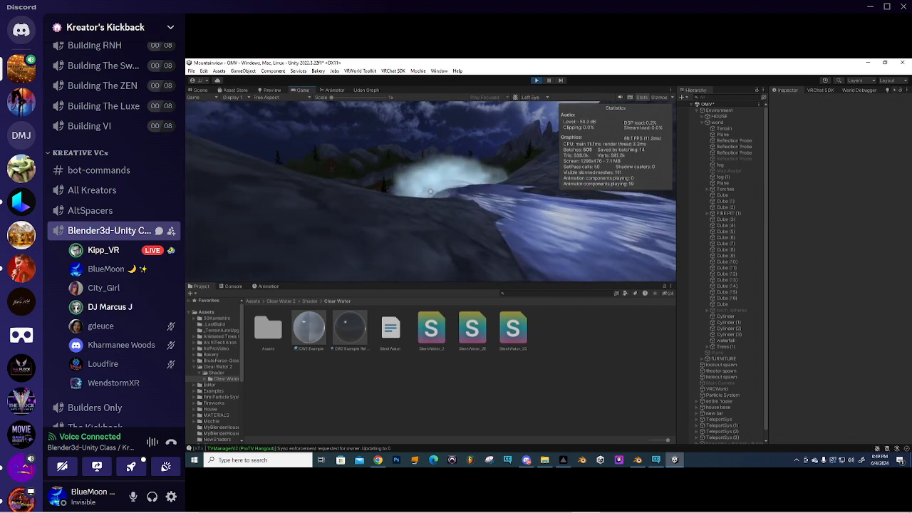
{"action": "key", "text": "w"}
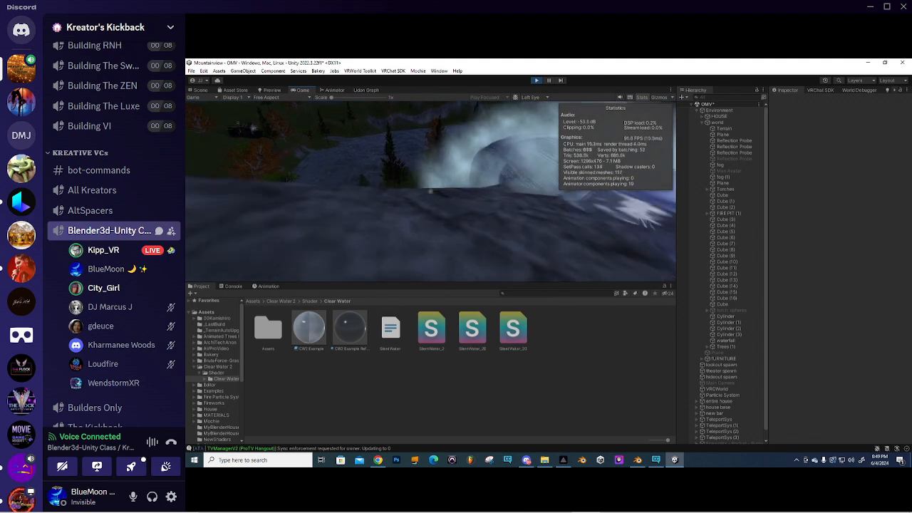
{"action": "key", "text": "w"}
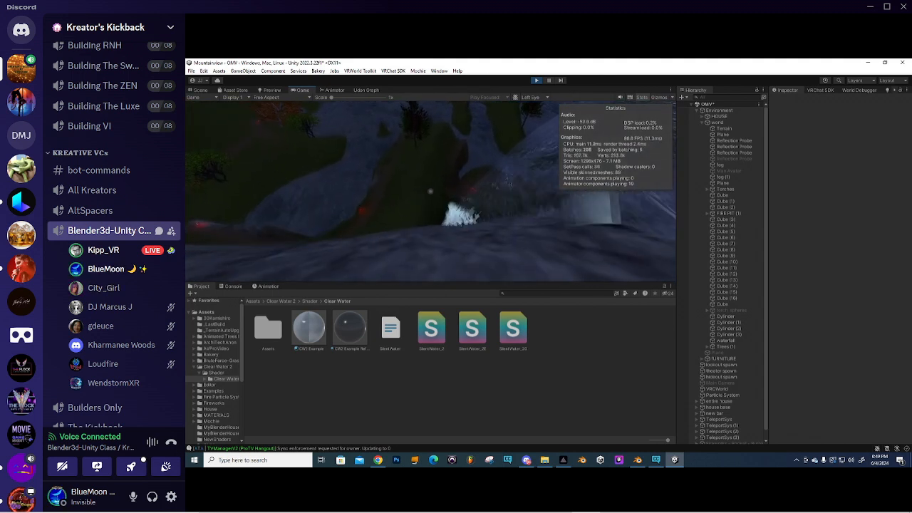
{"action": "key", "text": "w"}
{"action": "key", "text": "w"}
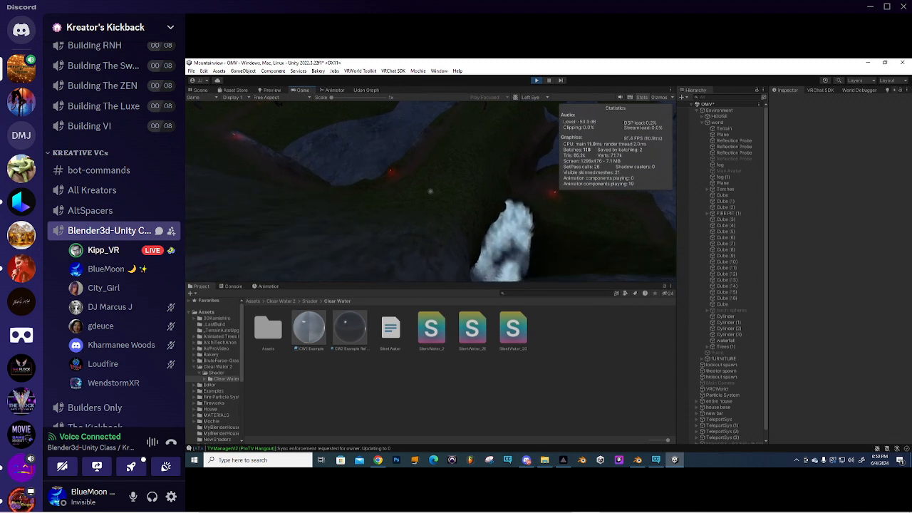
{"action": "key", "text": "w"}
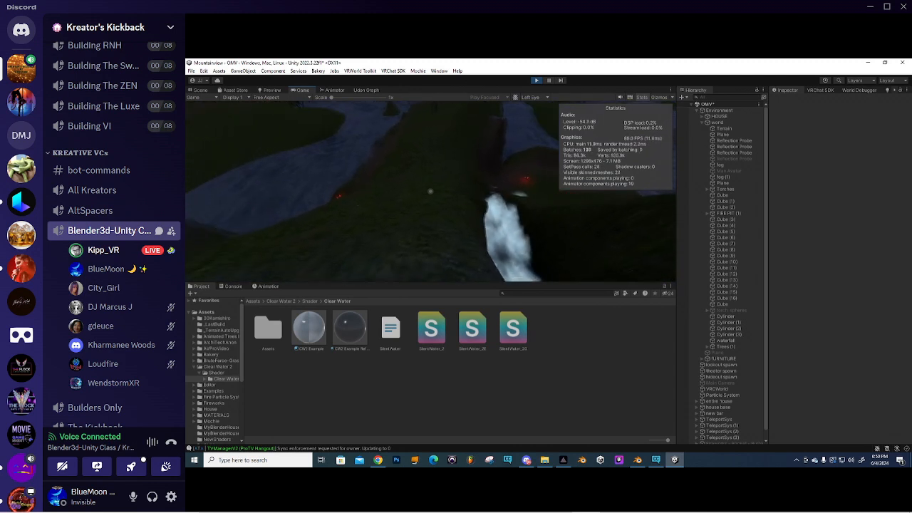
{"action": "key", "text": "w"}
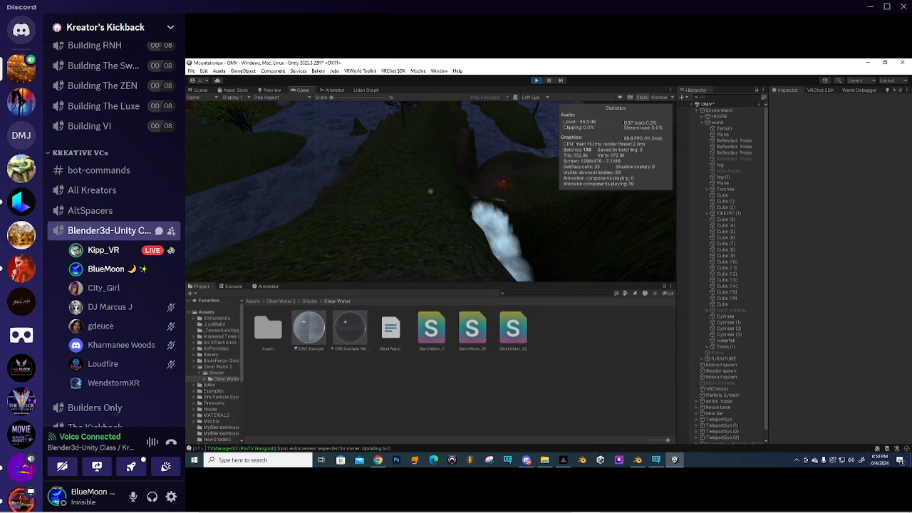
{"action": "key", "text": "w"}
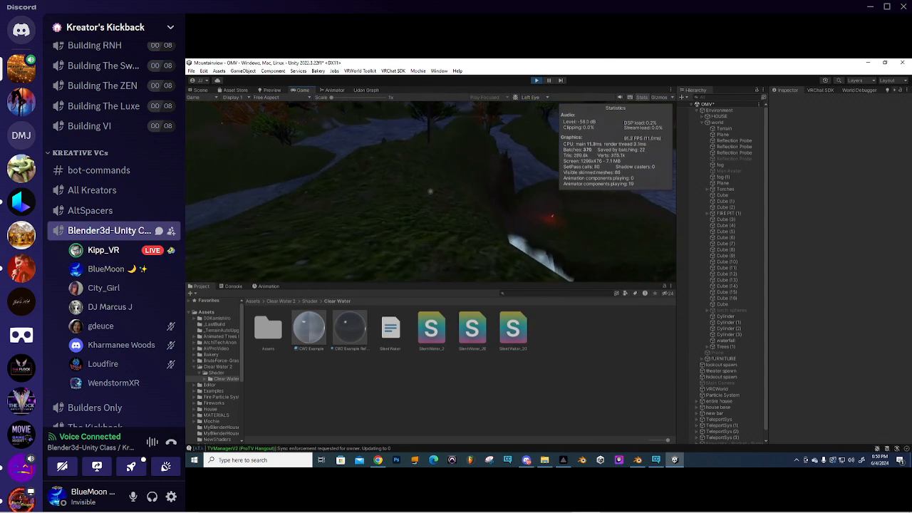
- Cross the grassy mound past the red torch and face the waterfall mist
{"action": "key", "text": "w"}
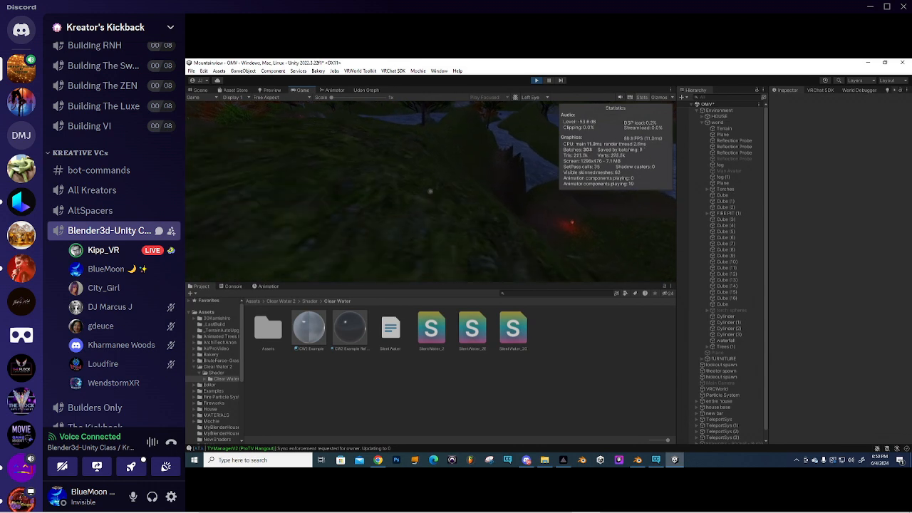
{"action": "key", "text": "w"}
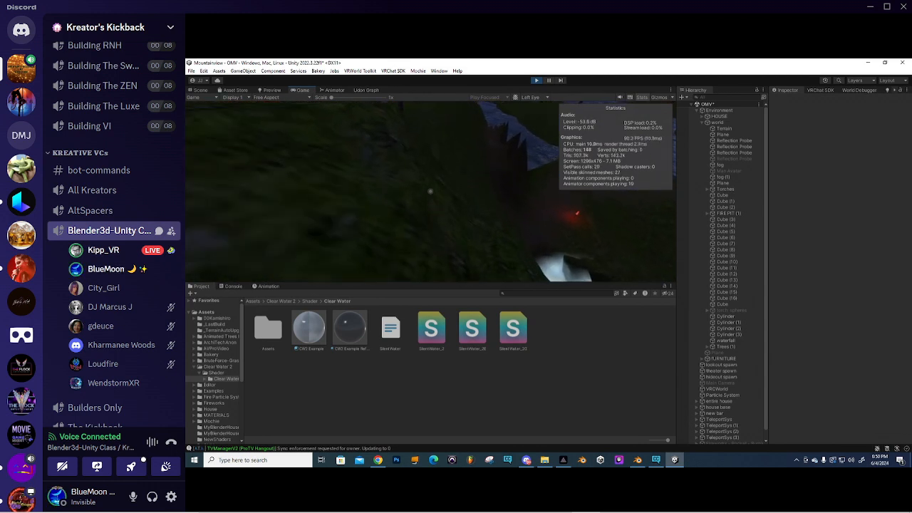
{"action": "key", "text": "w"}
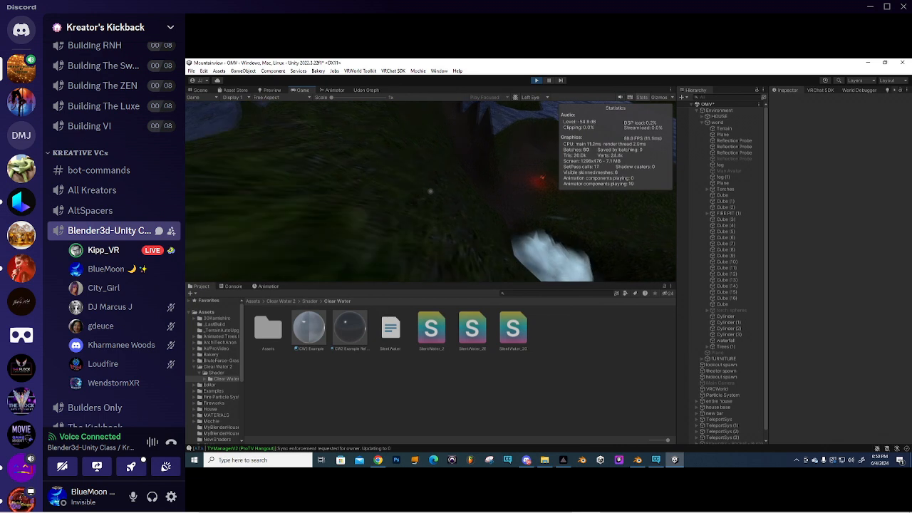
{"action": "key", "text": "w"}
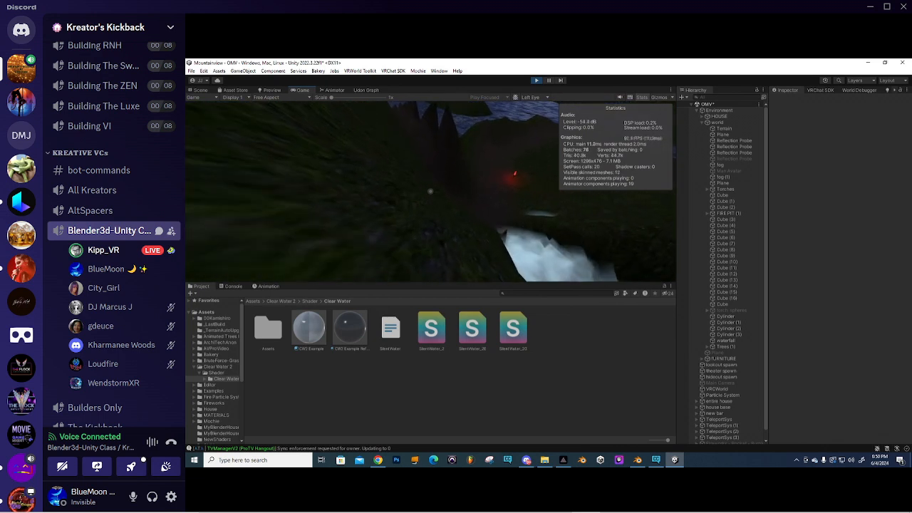
{"action": "key", "text": "w"}
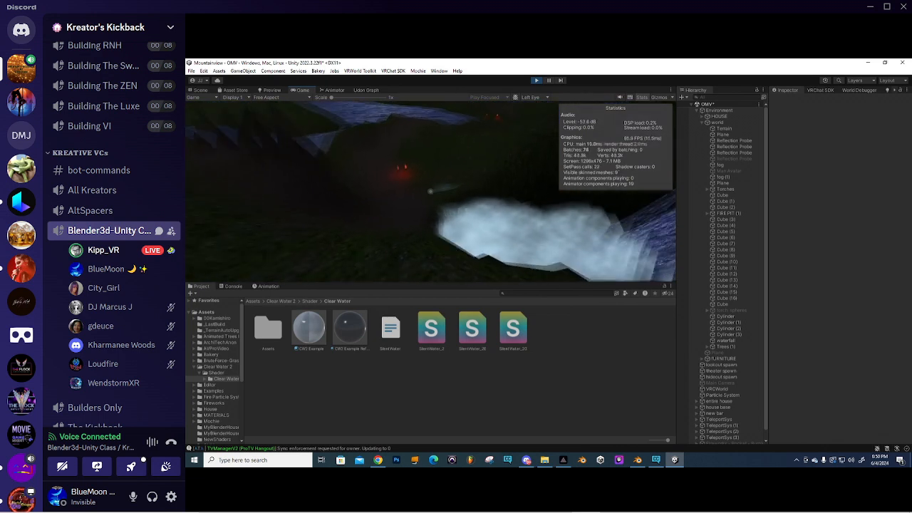
{"action": "key", "text": "w"}
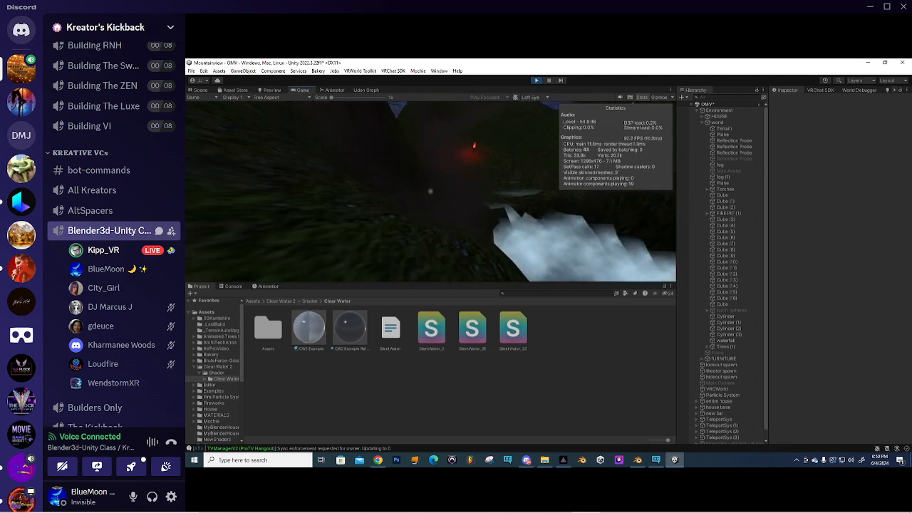
{"action": "key", "text": "w"}
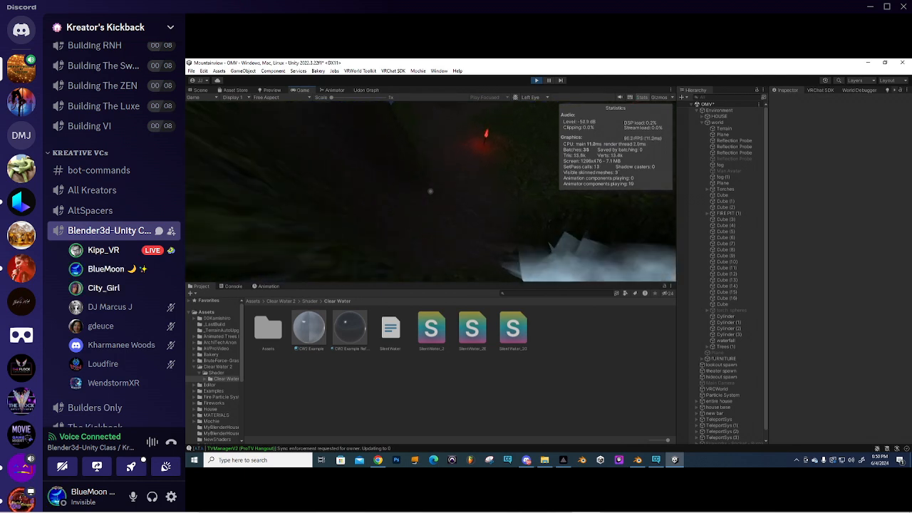
{"action": "key", "text": "w"}
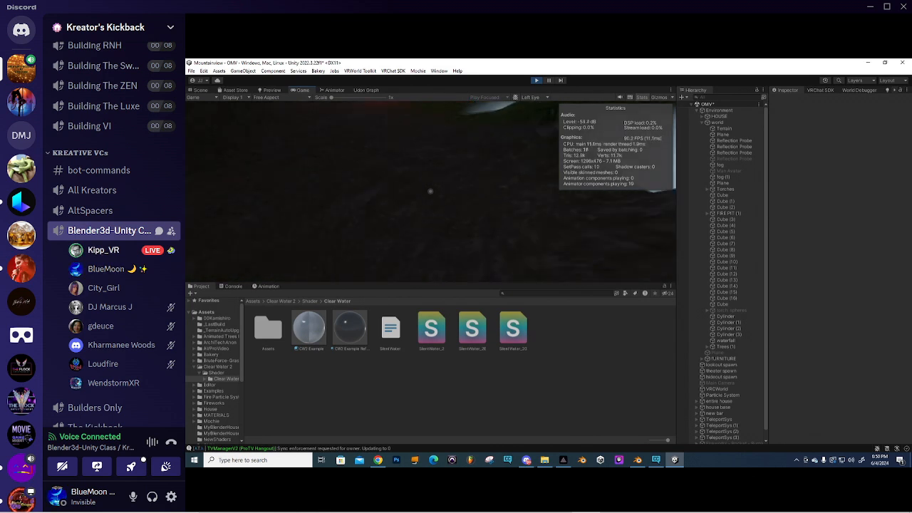
{"action": "key", "text": "w"}
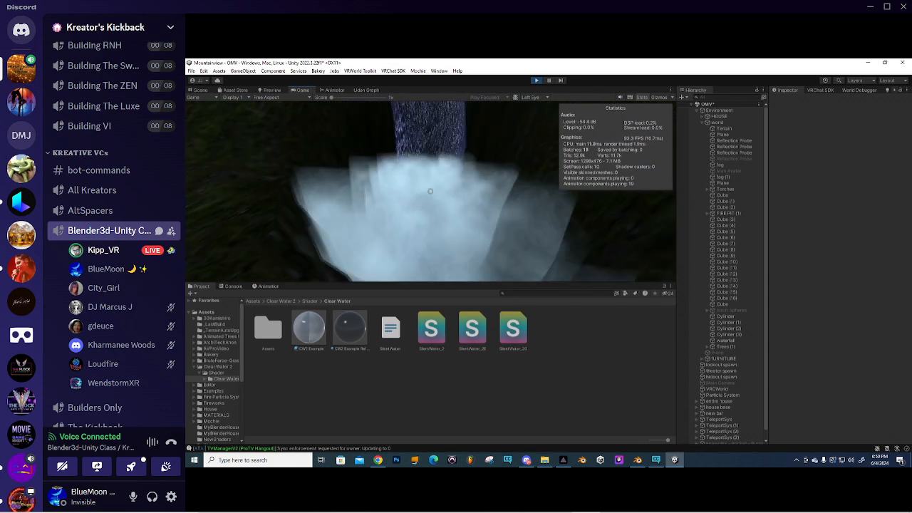
- Move into the waterfall mist at the pool and resume play
{"action": "key", "text": "s"}
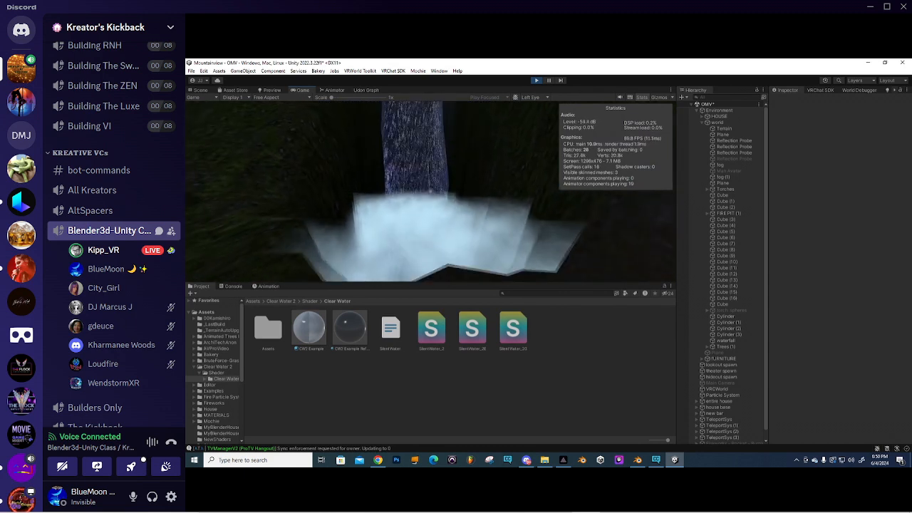
{"action": "key", "text": "w"}
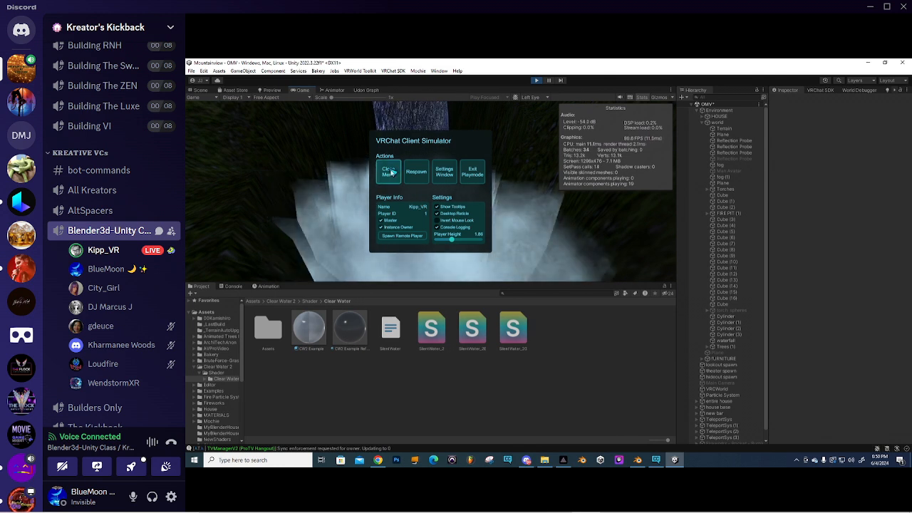
{"action": "left_click", "coordinate": [388, 172]}
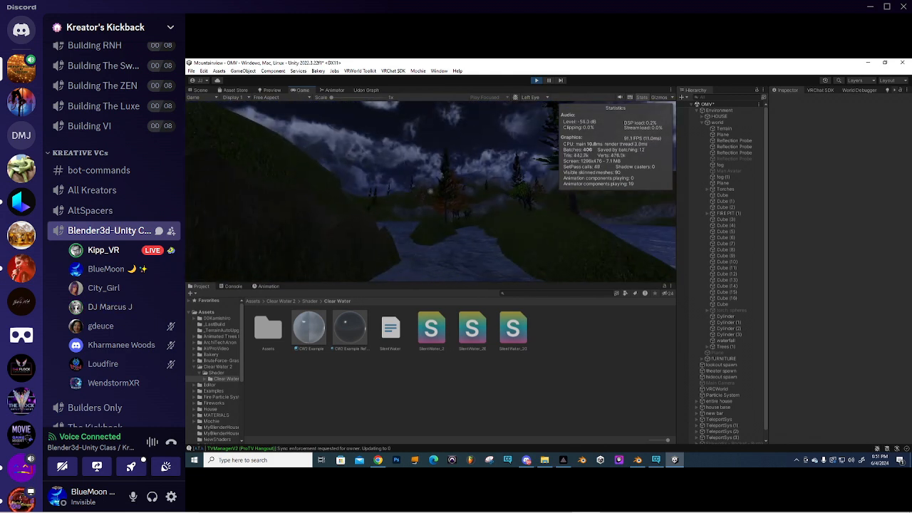
- Respawn at the spawn point, walk toward the lake, and reopen the simulator menu to exit play mode
{"action": "key", "text": "Escape"}
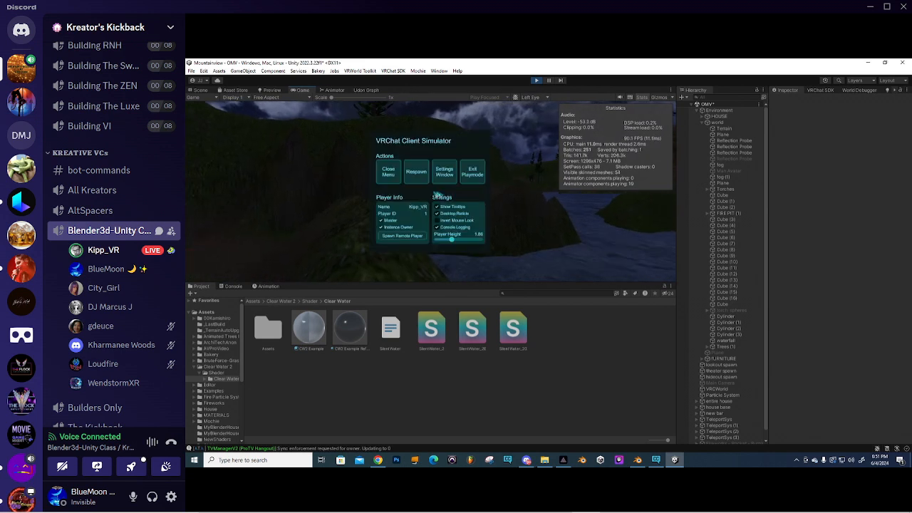
{"action": "left_click", "coordinate": [426, 178]}
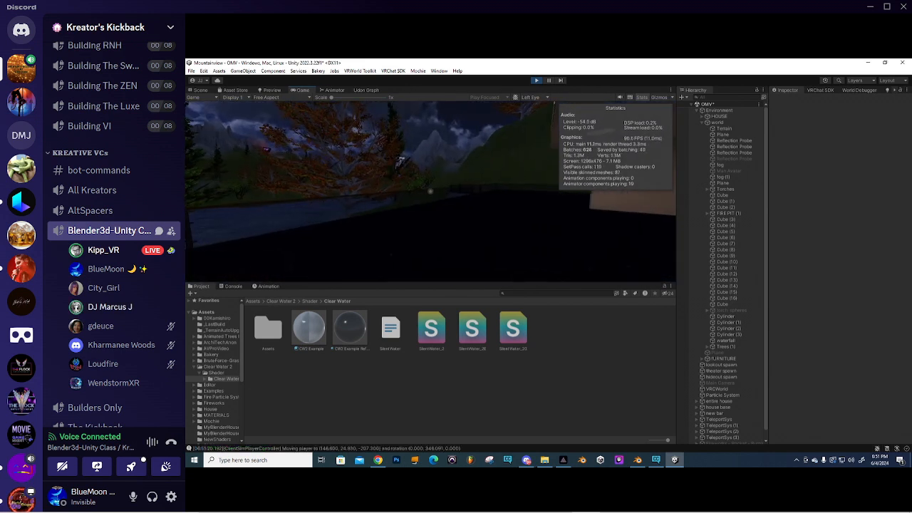
{"action": "key", "text": "w"}
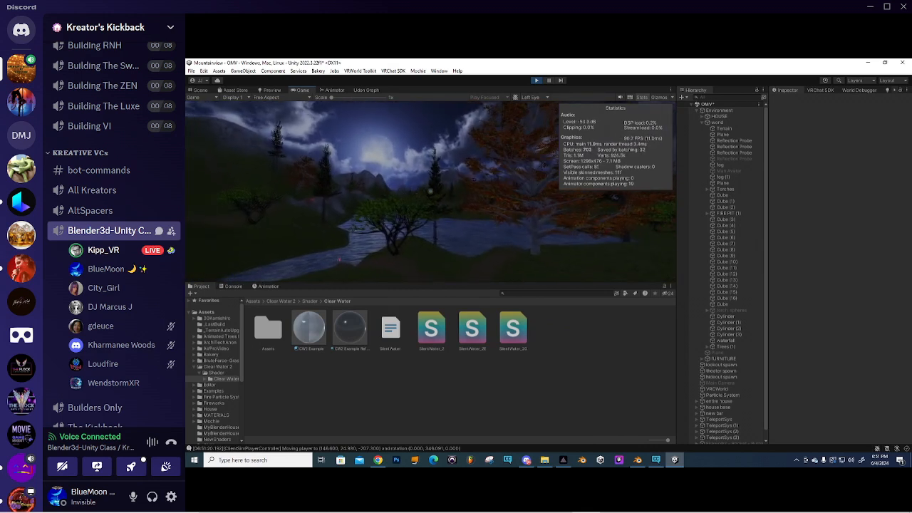
{"action": "key", "text": "Escape"}
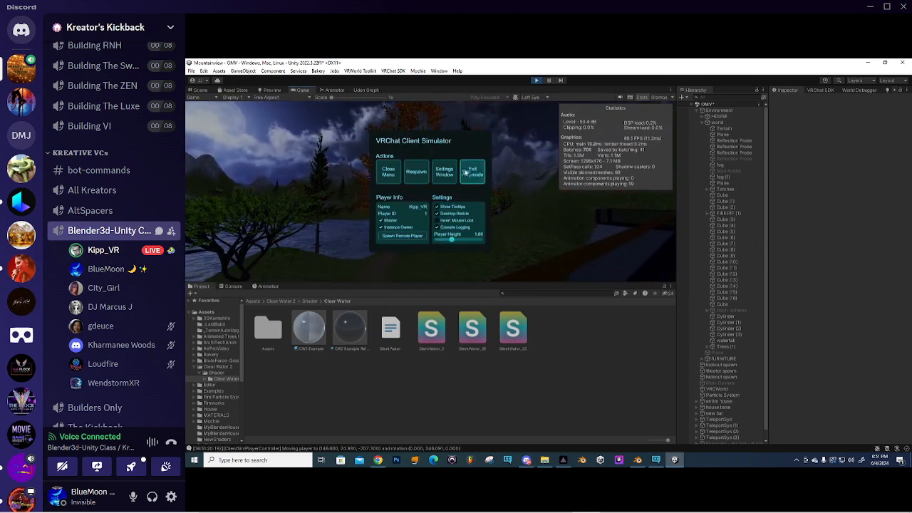
{"action": "left_click", "coordinate": [470, 172]}
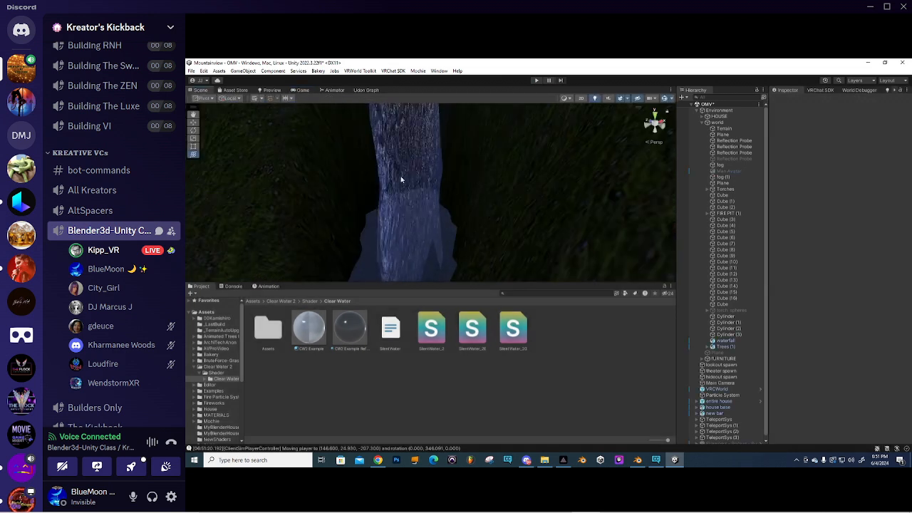
- Reset the Project browser to the Assets root and enlarge the Scene view over the lake
{"action": "scroll", "coordinate": [418, 183], "scroll_direction": "down", "scroll_amount": 6}
{"action": "right_click_drag", "start_coordinate": [418, 183], "coordinate": [504, 211]}
{"action": "left_click", "coordinate": [253, 302]}
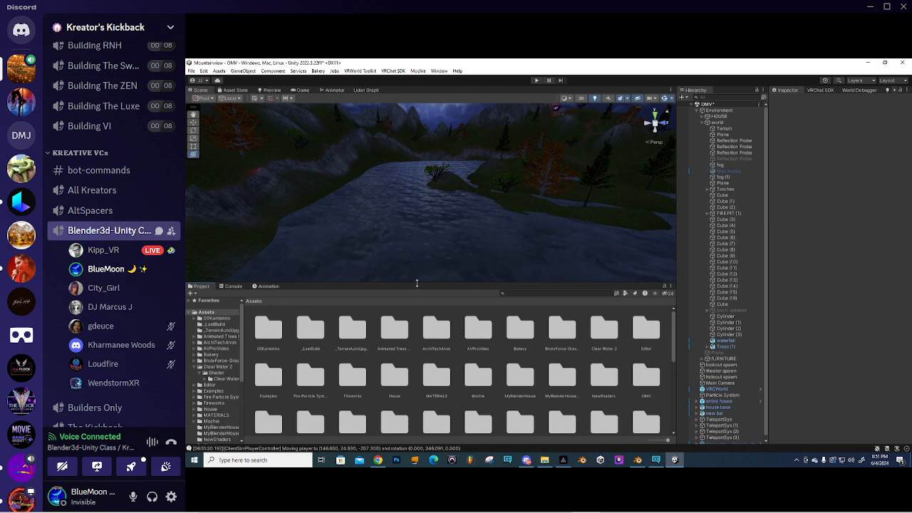
{"action": "left_click_drag", "start_coordinate": [427, 283], "coordinate": [430, 334]}
{"action": "middle_click_drag", "start_coordinate": [444, 307], "coordinate": [450, 205]}
- Select the lake's water plane and lower both wave strengths, with Wave 2 Strength at 0.06
{"action": "left_click", "coordinate": [449, 205]}
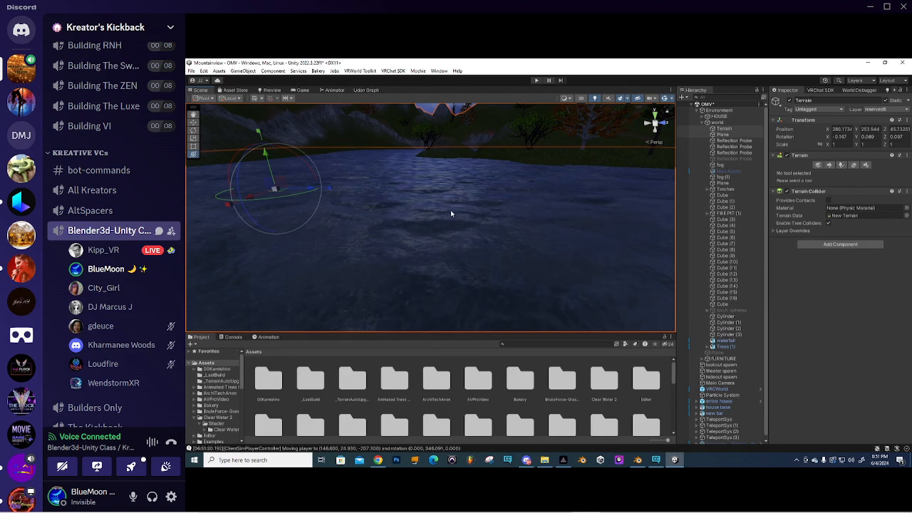
{"action": "right_click_drag", "start_coordinate": [451, 213], "coordinate": [482, 212]}
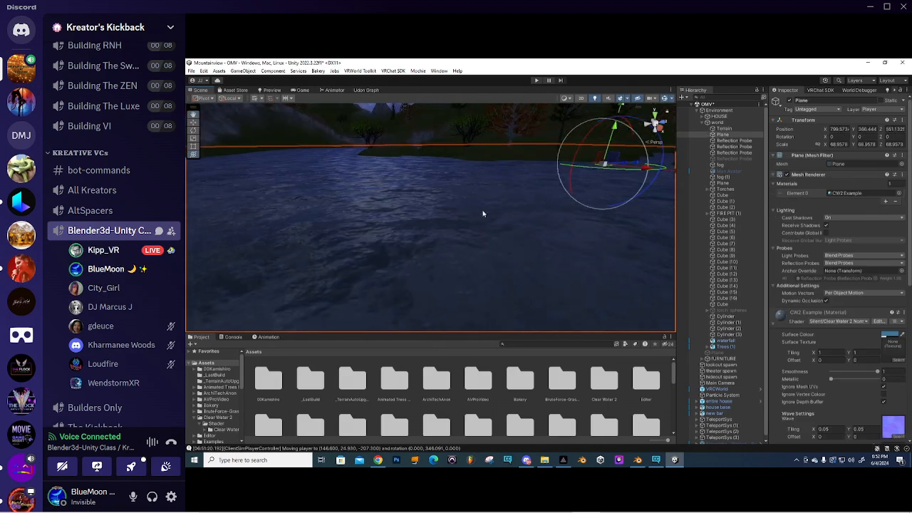
{"action": "right_click_drag", "start_coordinate": [482, 214], "coordinate": [473, 213]}
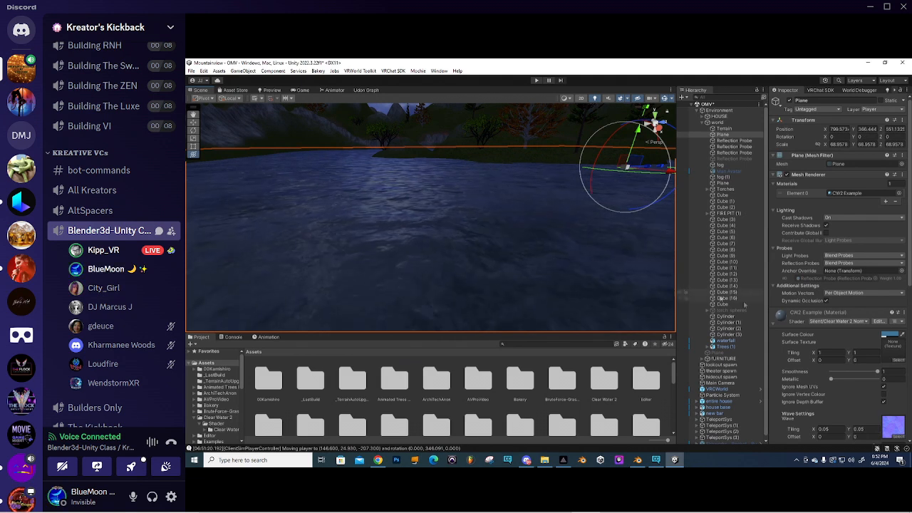
{"action": "scroll", "coordinate": [805, 292], "scroll_direction": "down", "scroll_amount": 5}
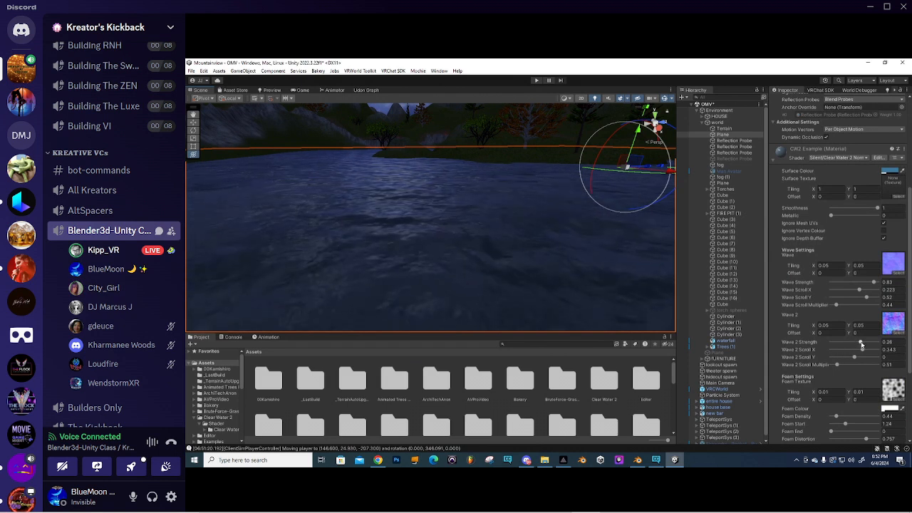
{"action": "left_click_drag", "start_coordinate": [861, 345], "coordinate": [857, 345]}
{"action": "left_click_drag", "start_coordinate": [875, 283], "coordinate": [861, 283]}
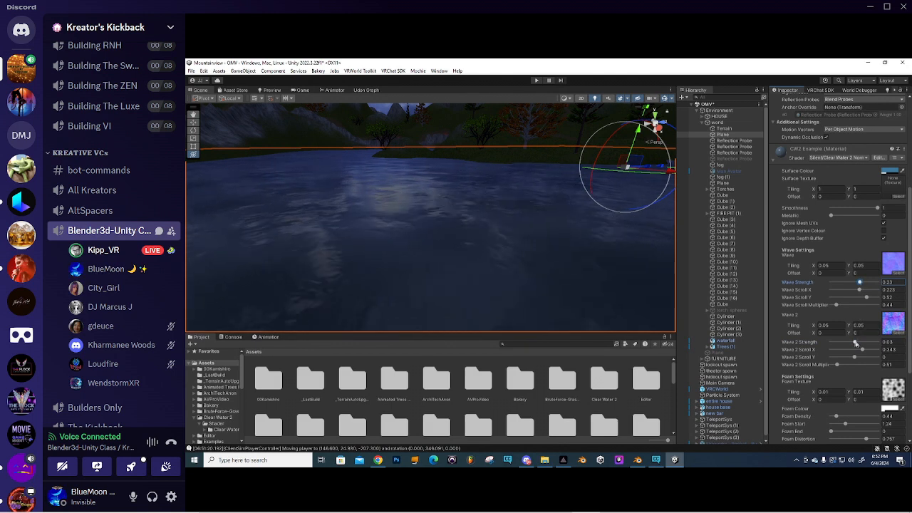
{"action": "right_click_drag", "start_coordinate": [381, 209], "coordinate": [421, 224]}
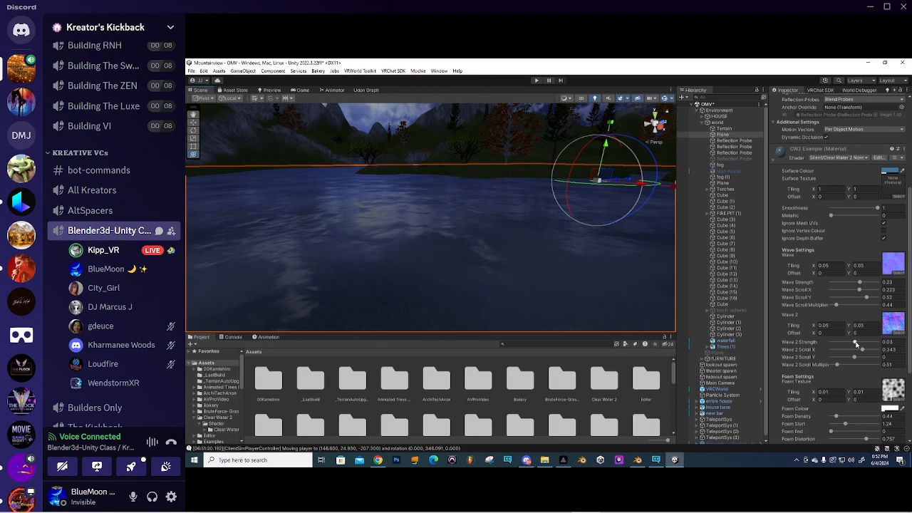
- Lower the water's Smoothness, pick a new Foam Colour and reduce the foam start value
{"action": "left_click_drag", "start_coordinate": [878, 208], "coordinate": [862, 209]}
{"action": "scroll", "coordinate": [848, 342], "scroll_direction": "down", "scroll_amount": 3}
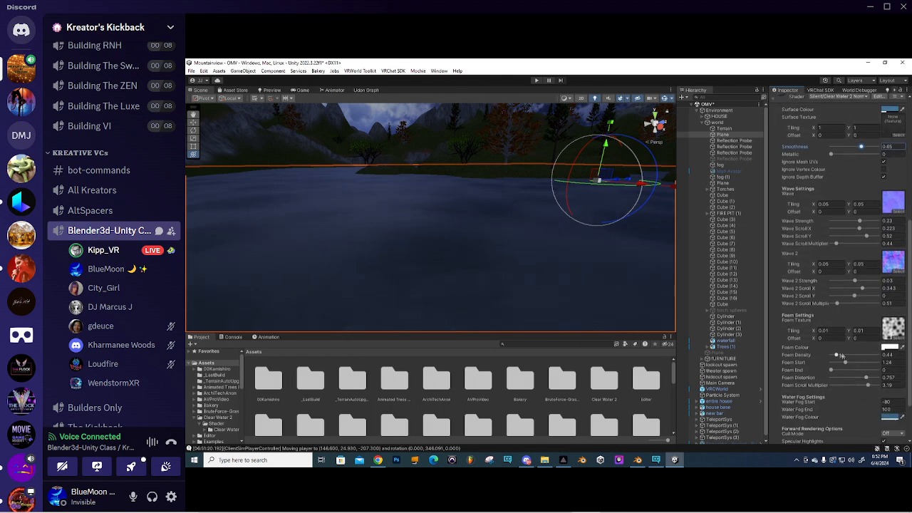
{"action": "left_click", "coordinate": [888, 350]}
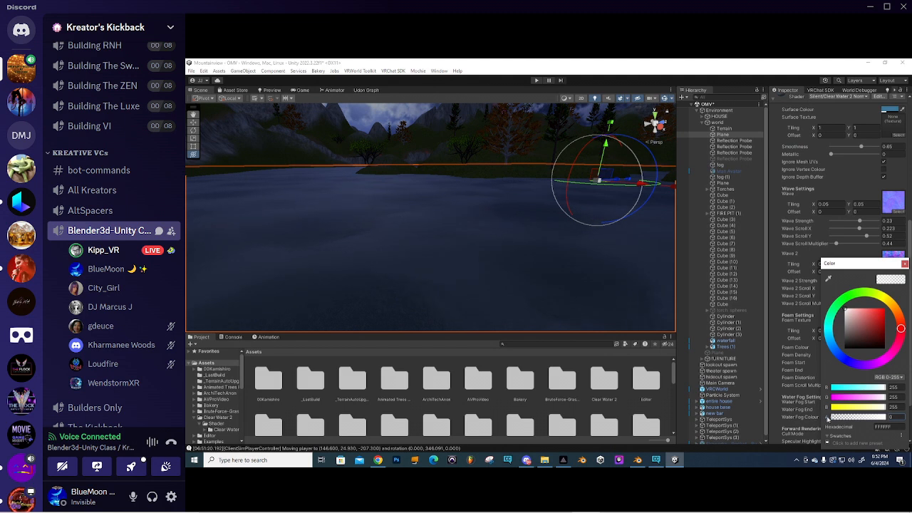
{"action": "left_click", "coordinate": [905, 263]}
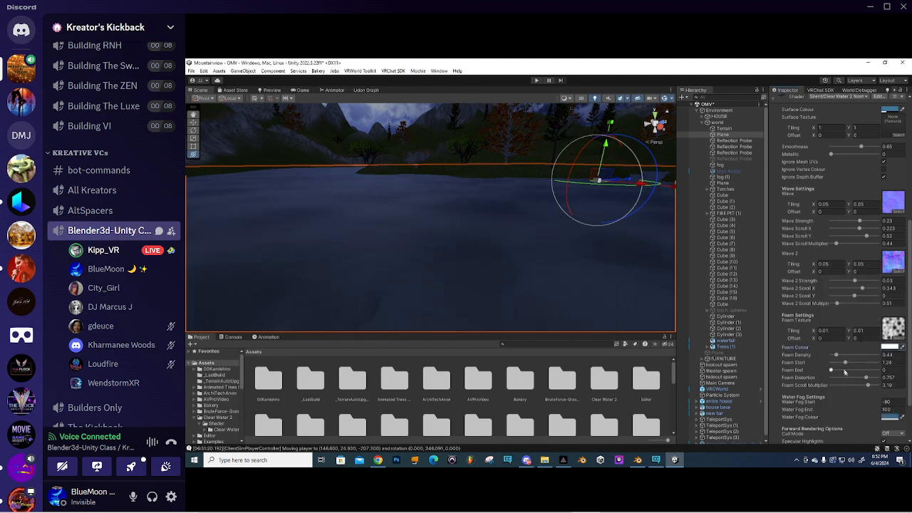
{"action": "left_click_drag", "start_coordinate": [847, 364], "coordinate": [856, 364]}
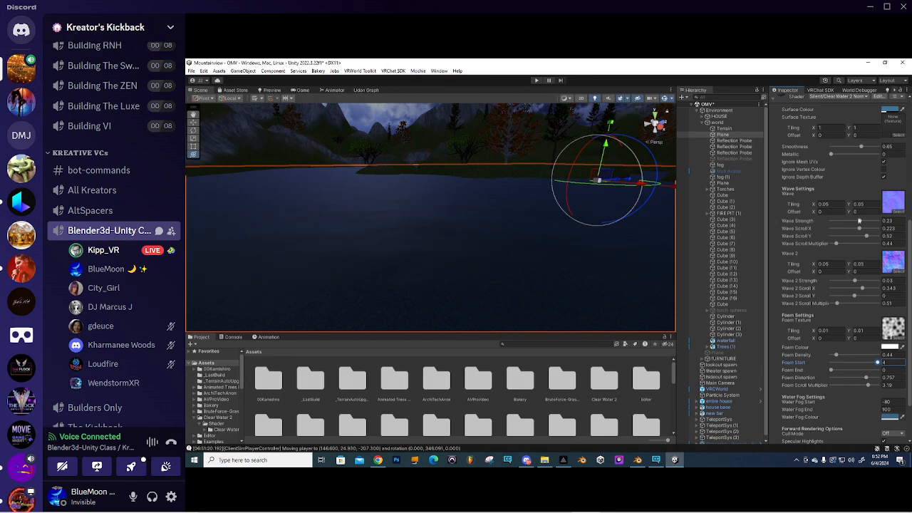
- Raise Smoothness to 1 and weaken the main and second wave strengths further
{"action": "left_click_drag", "start_coordinate": [862, 148], "coordinate": [879, 148]}
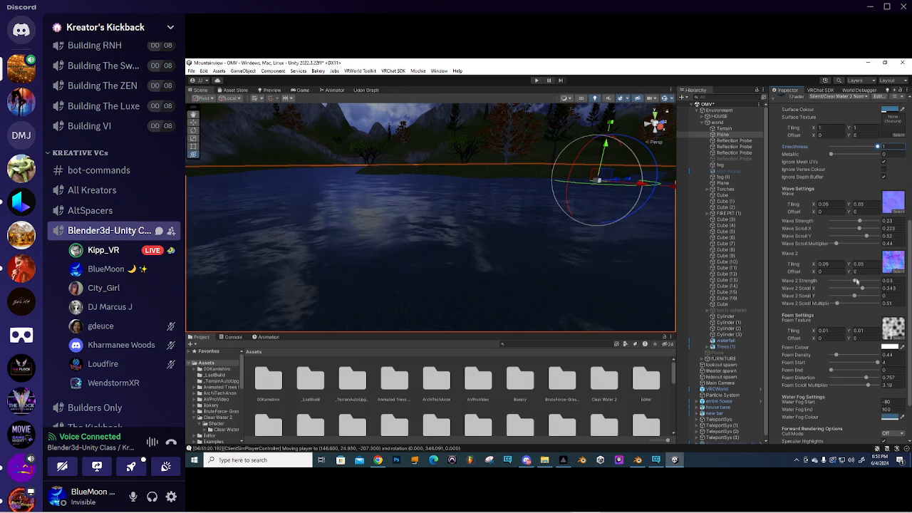
{"action": "left_click_drag", "start_coordinate": [857, 283], "coordinate": [855, 283]}
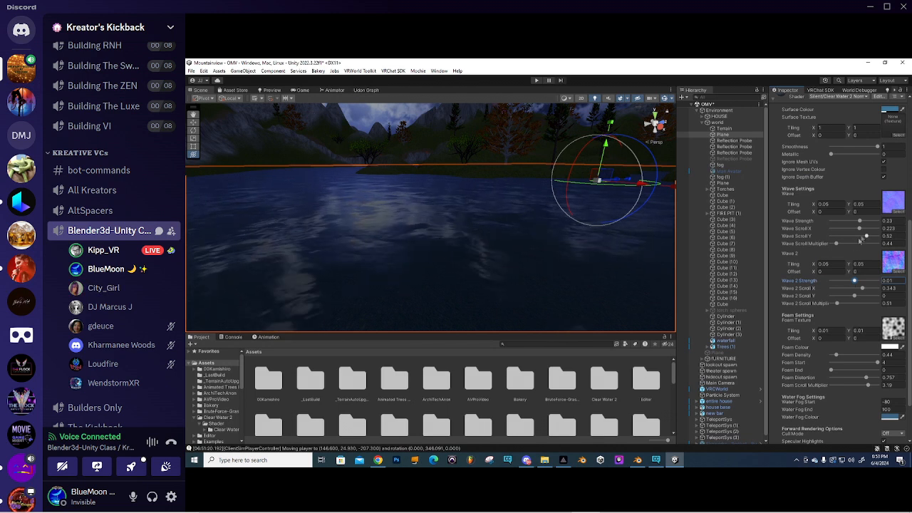
{"action": "left_click_drag", "start_coordinate": [860, 221], "coordinate": [858, 223]}
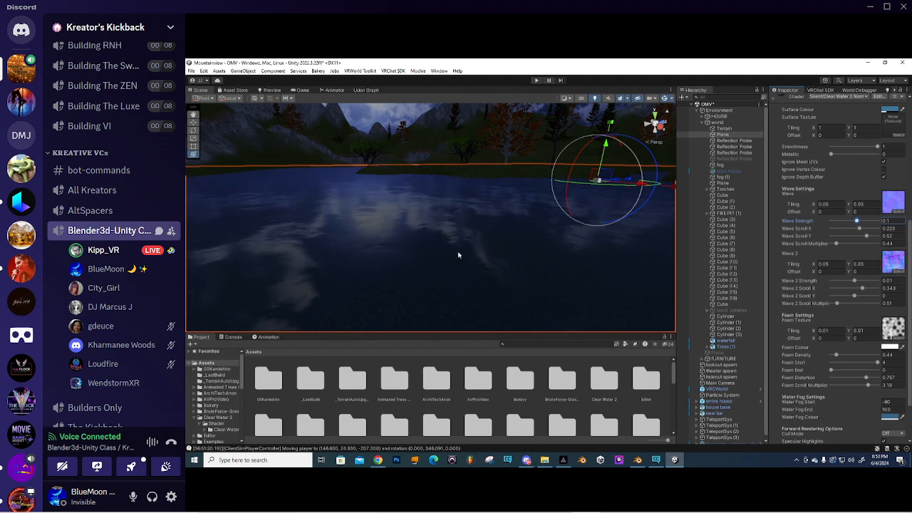
{"action": "right_click_drag", "start_coordinate": [396, 244], "coordinate": [460, 248]}
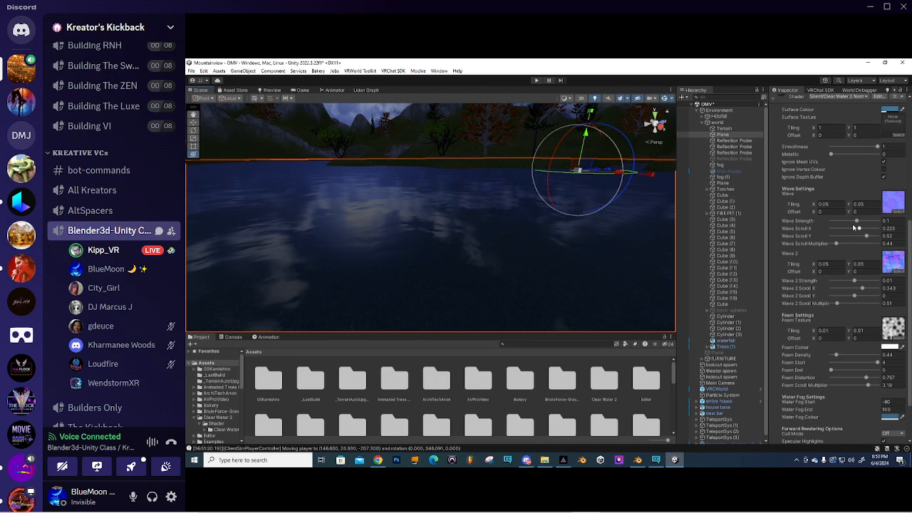
{"action": "left_click_drag", "start_coordinate": [857, 223], "coordinate": [858, 226]}
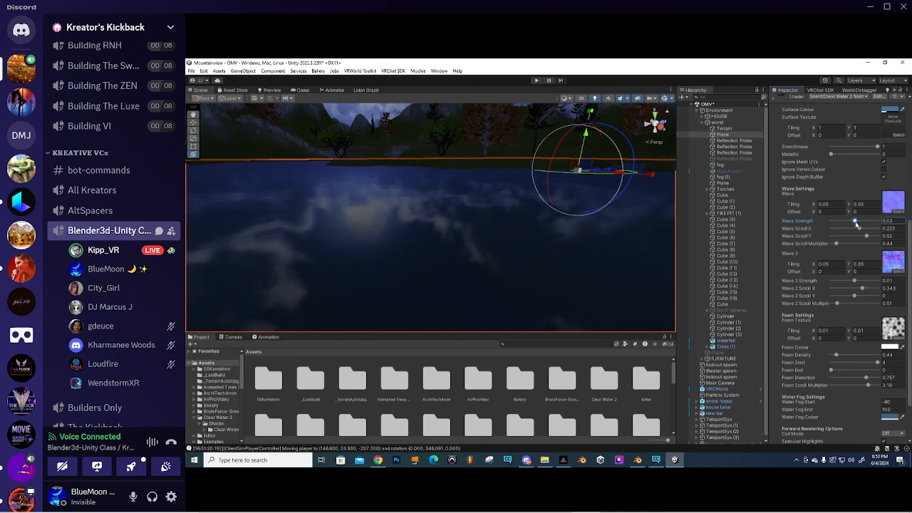
- Slow the wave scroll multipliers to 0.18 and 0.28, checking the water around the lake
{"action": "right_click_drag", "start_coordinate": [431, 266], "coordinate": [449, 251]}
{"action": "scroll", "coordinate": [450, 250], "scroll_direction": "down", "scroll_amount": 3}
{"action": "mouse_move", "coordinate": [434, 258]}
{"action": "middle_mouse_down"}
{"action": "mouse_move", "coordinate": [416, 257]}
{"action": "mouse_move", "coordinate": [437, 250]}
{"action": "mouse_move", "coordinate": [425, 249]}
{"action": "middle_mouse_up"}
{"action": "scroll", "coordinate": [416, 257], "scroll_direction": "down", "scroll_amount": 2}
{"action": "right_click_drag", "start_coordinate": [422, 253], "coordinate": [489, 247]}
{"action": "middle_click_drag", "start_coordinate": [463, 249], "coordinate": [518, 248]}
{"action": "right_click_drag", "start_coordinate": [518, 248], "coordinate": [442, 249]}
{"action": "scroll", "coordinate": [448, 249], "scroll_direction": "up", "scroll_amount": 5}
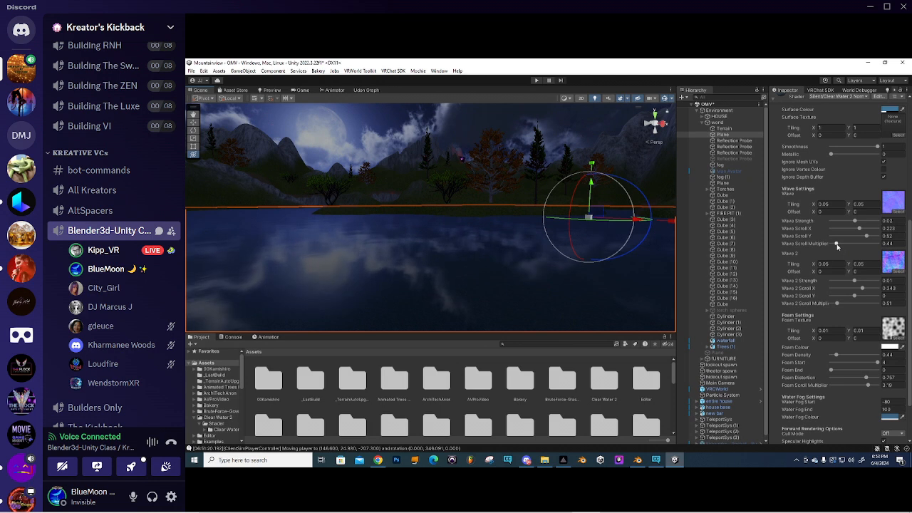
{"action": "right_click_drag", "start_coordinate": [521, 250], "coordinate": [452, 259]}
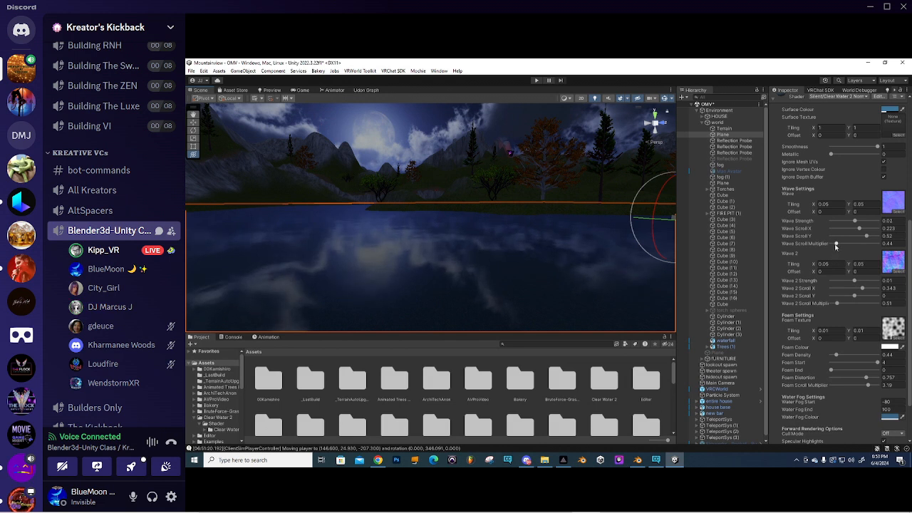
{"action": "left_click_drag", "start_coordinate": [836, 245], "coordinate": [836, 246]}
{"action": "left_click", "coordinate": [838, 305]}
{"action": "left_click_drag", "start_coordinate": [837, 306], "coordinate": [836, 306]}
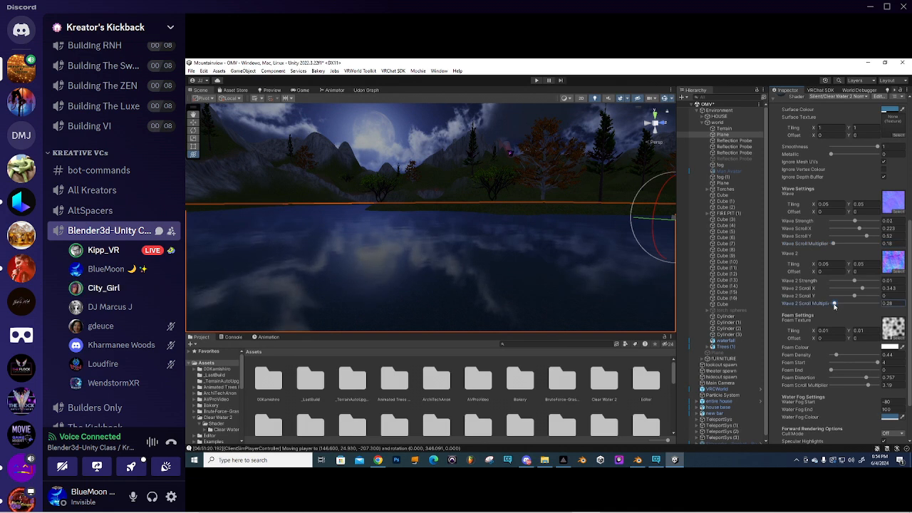
{"action": "right_click_drag", "start_coordinate": [359, 272], "coordinate": [484, 255]}
{"action": "right_click_drag", "start_coordinate": [575, 265], "coordinate": [409, 267]}
- Deselect the water plane, fly across the lake toward the waterfall, and enlarge the Project browser
{"action": "left_click", "coordinate": [468, 274]}
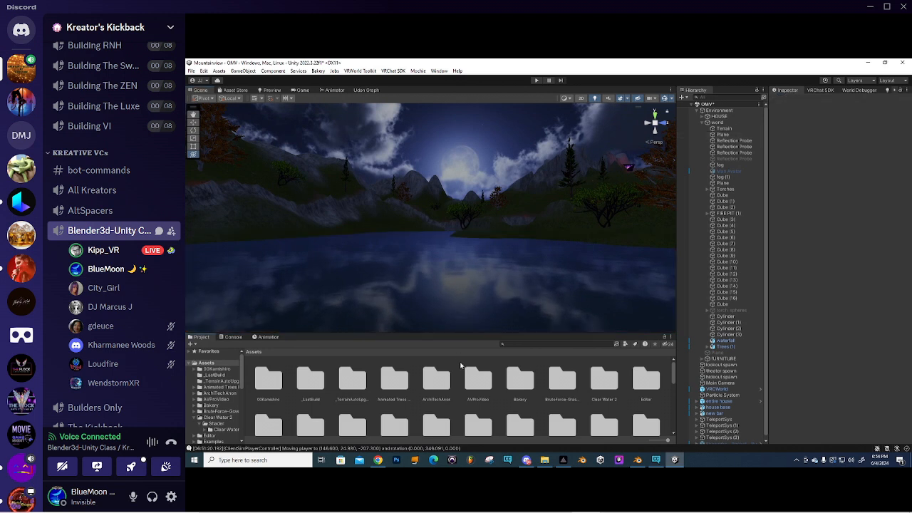
{"action": "right_click_drag", "start_coordinate": [468, 273], "coordinate": [431, 257]}
{"action": "key", "text": "w"}
{"action": "key", "text": "w"}
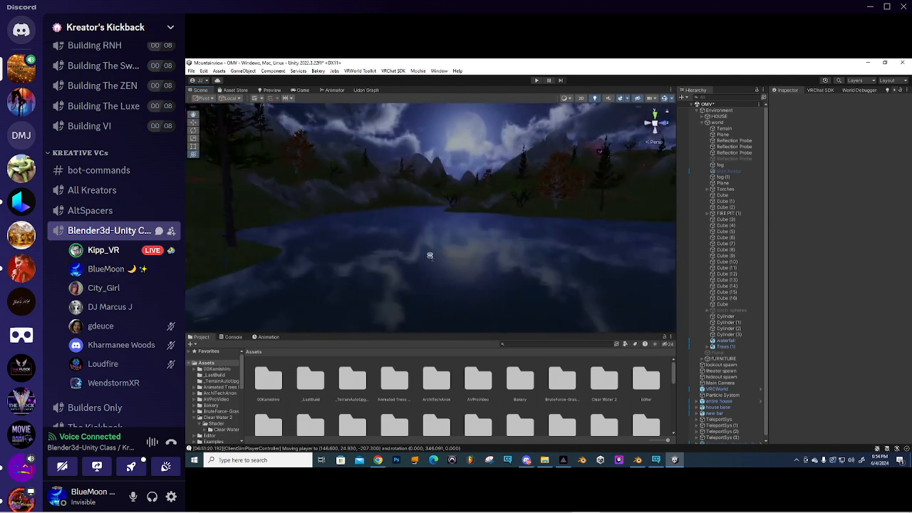
{"action": "scroll", "coordinate": [431, 261], "scroll_direction": "down", "scroll_amount": 3}
{"action": "right_click_drag", "start_coordinate": [441, 261], "coordinate": [517, 255]}
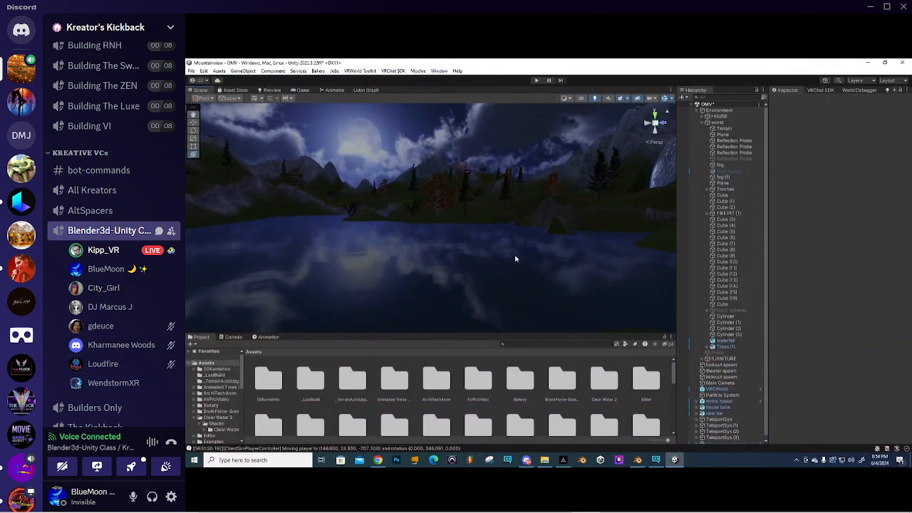
{"action": "right_click_drag", "start_coordinate": [456, 259], "coordinate": [467, 300]}
{"action": "scroll", "coordinate": [430, 270], "scroll_direction": "up", "scroll_amount": 4}
{"action": "middle_click_drag", "start_coordinate": [466, 299], "coordinate": [471, 290]}
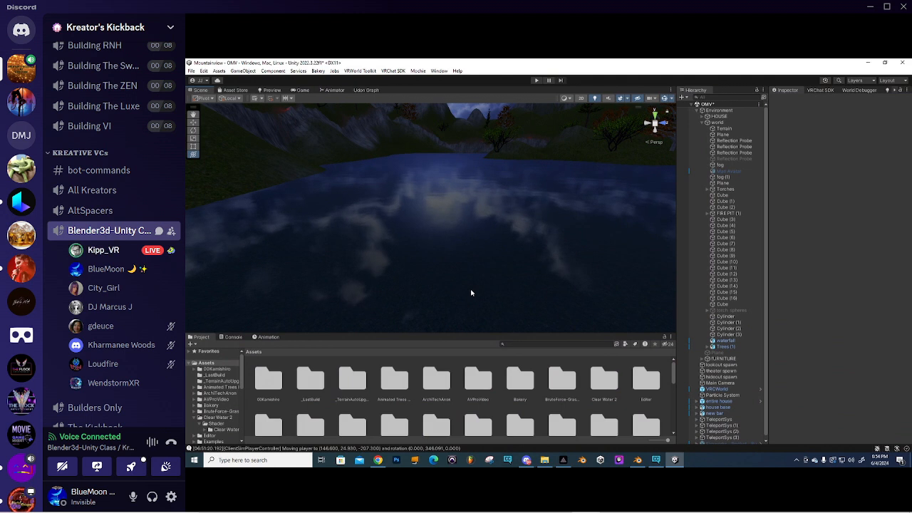
{"action": "left_click_drag", "start_coordinate": [468, 334], "coordinate": [467, 293]}
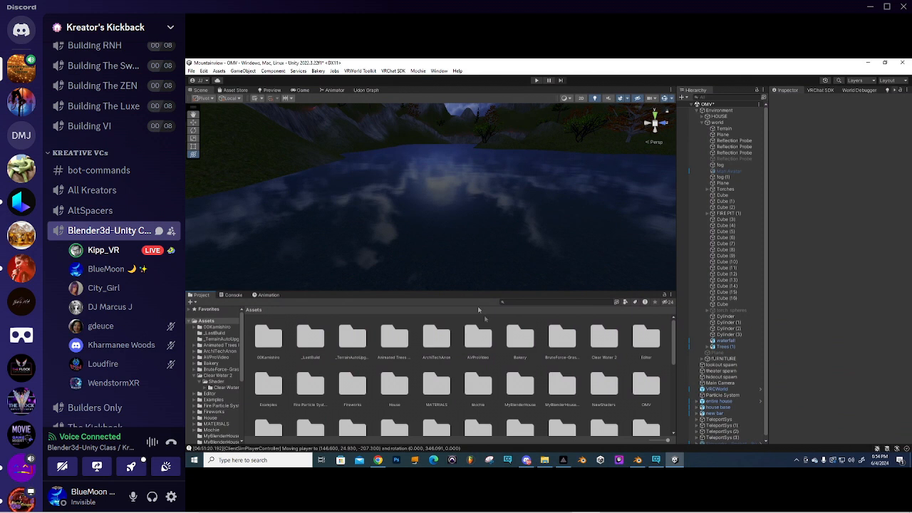
- Start a custom package import from the Assets context menu and browse the file dialog
{"action": "right_click", "coordinate": [456, 370]}
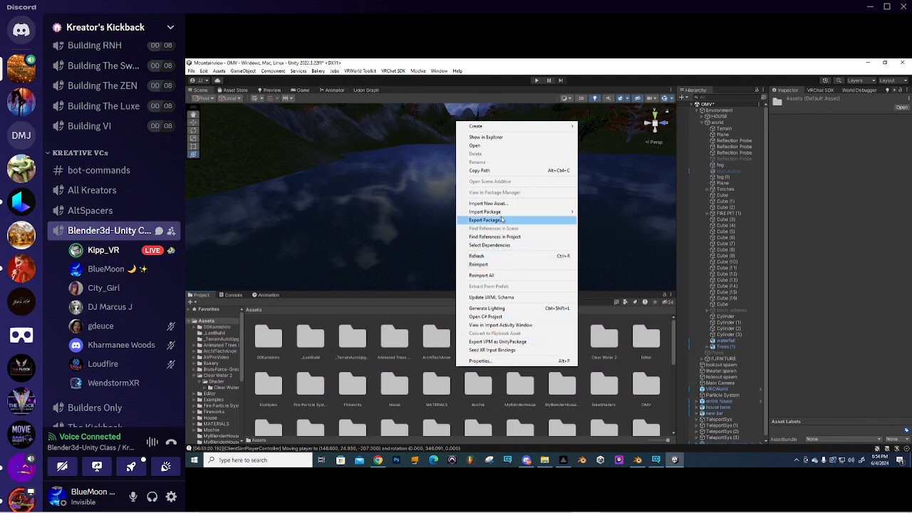
{"action": "mouse_move", "coordinate": [506, 212]}
{"action": "left_click", "coordinate": [600, 213]}
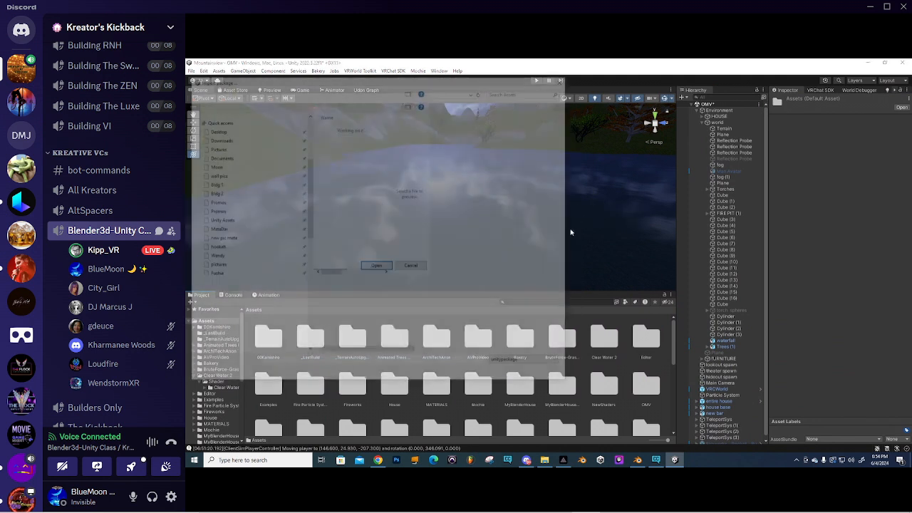
{"action": "scroll", "coordinate": [352, 262], "scroll_direction": "down", "scroll_amount": 15}
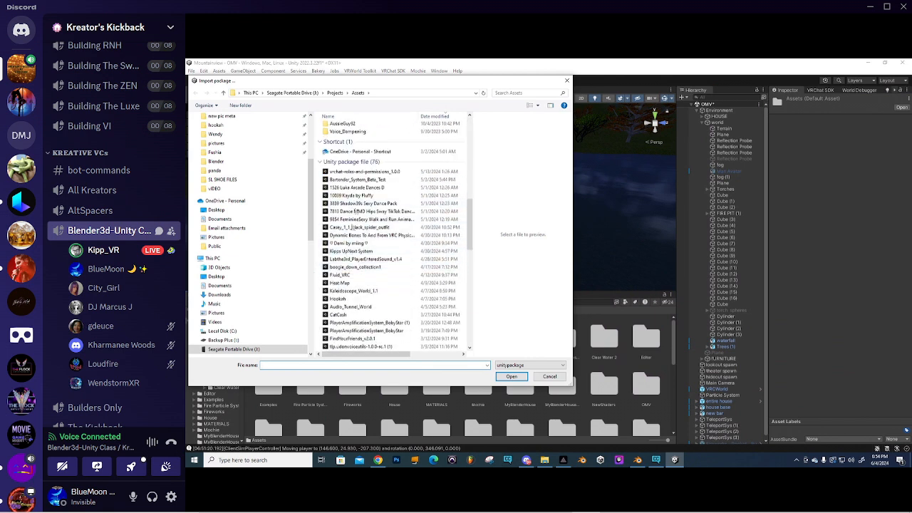
{"action": "scroll", "coordinate": [348, 285], "scroll_direction": "down", "scroll_amount": 1}
{"action": "scroll", "coordinate": [348, 288], "scroll_direction": "down", "scroll_amount": 6}
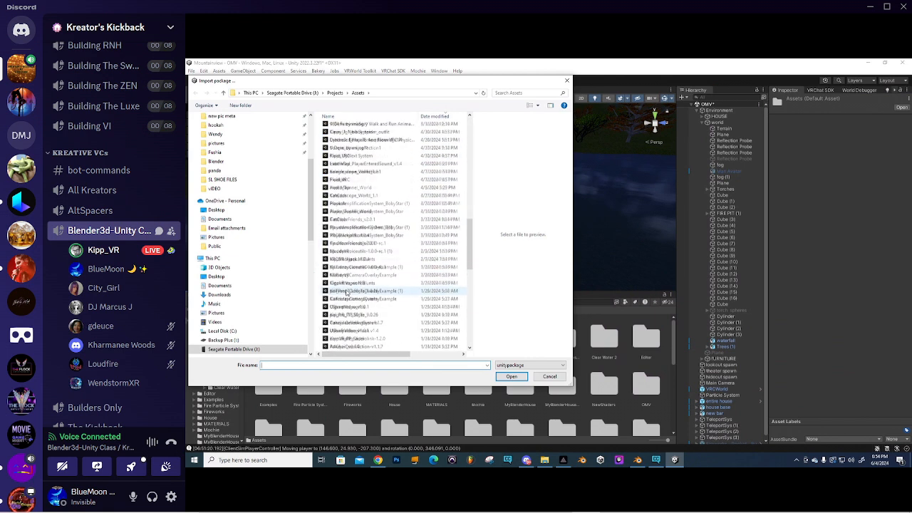
{"action": "scroll", "coordinate": [348, 292], "scroll_direction": "down", "scroll_amount": 5}
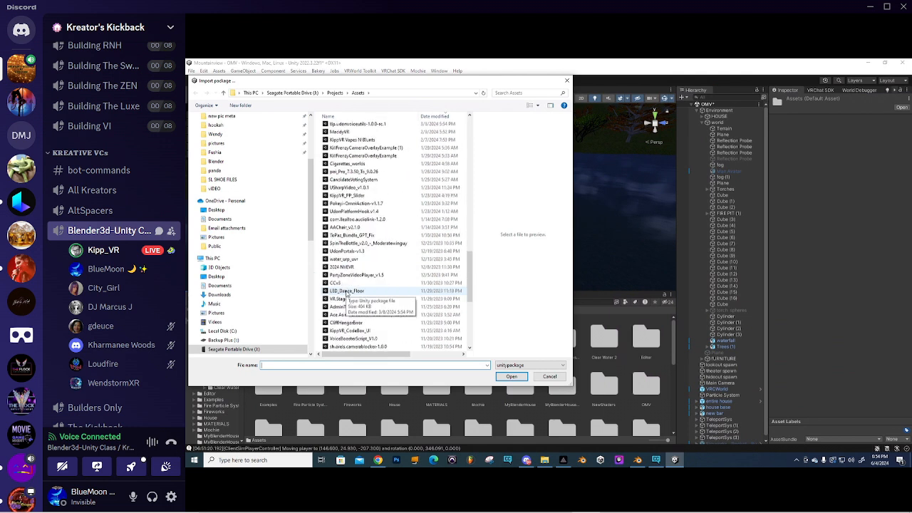
{"action": "scroll", "coordinate": [347, 292], "scroll_direction": "down", "scroll_amount": 5}
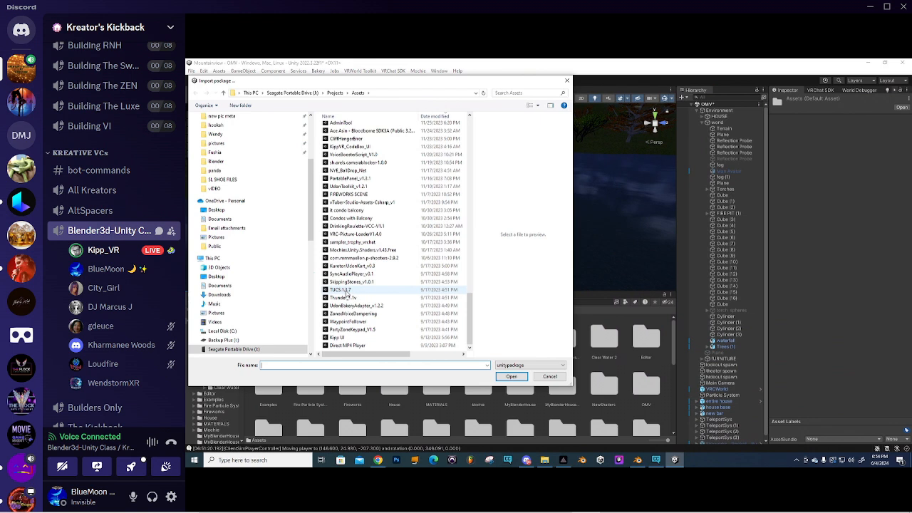
{"action": "scroll", "coordinate": [347, 293], "scroll_direction": "up", "scroll_amount": 2}
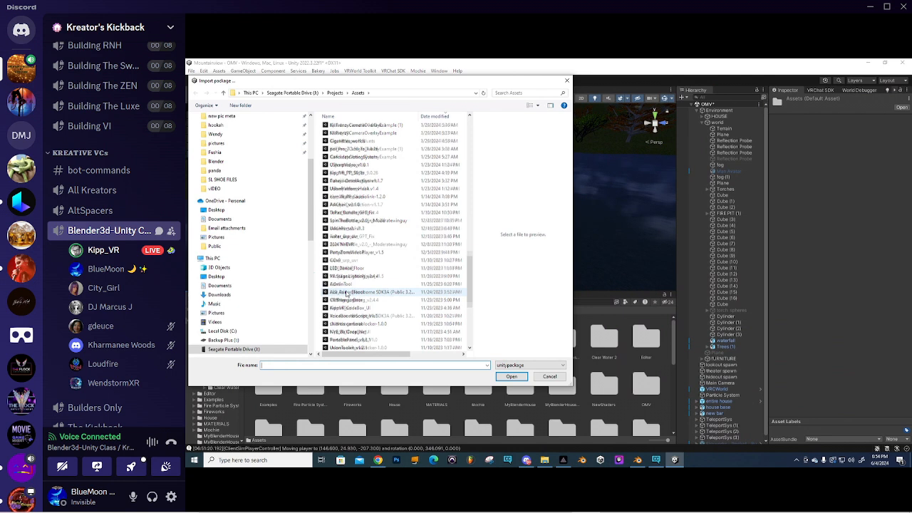
{"action": "scroll", "coordinate": [347, 293], "scroll_direction": "up", "scroll_amount": 10}
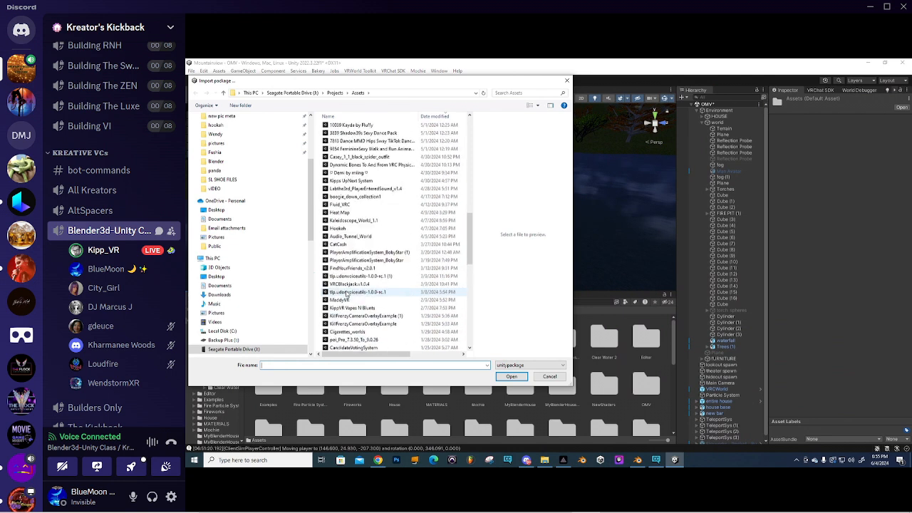
{"action": "scroll", "coordinate": [347, 293], "scroll_direction": "up", "scroll_amount": 4}
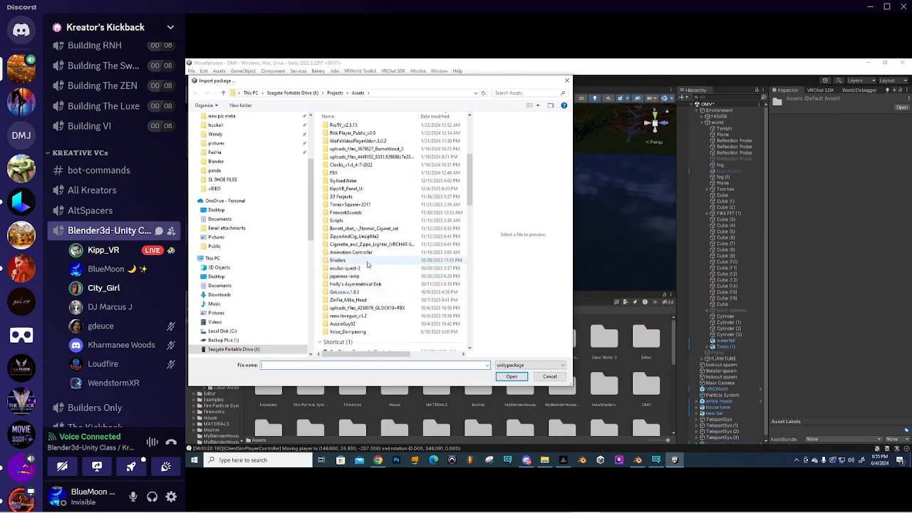
{"action": "scroll", "coordinate": [367, 266], "scroll_direction": "up", "scroll_amount": 3}
{"action": "scroll", "coordinate": [368, 265], "scroll_direction": "up", "scroll_amount": 2}
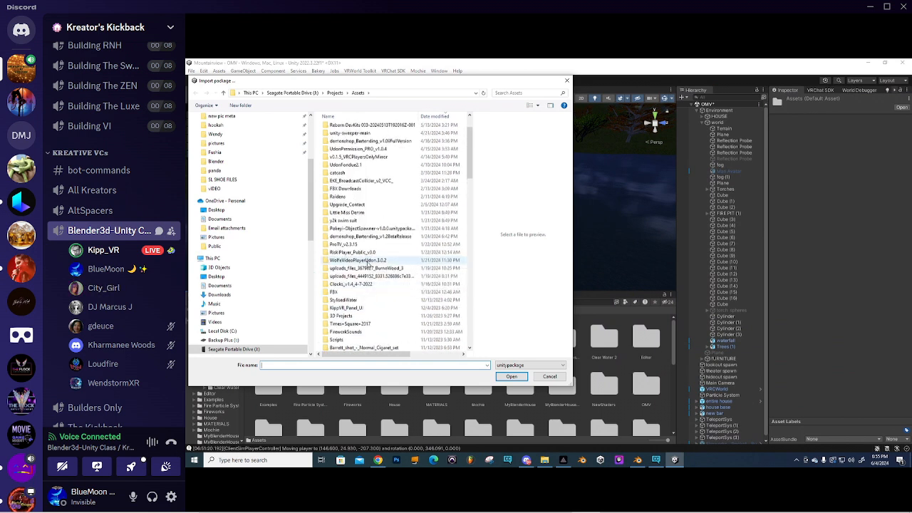
{"action": "scroll", "coordinate": [368, 265], "scroll_direction": "down", "scroll_amount": 2}
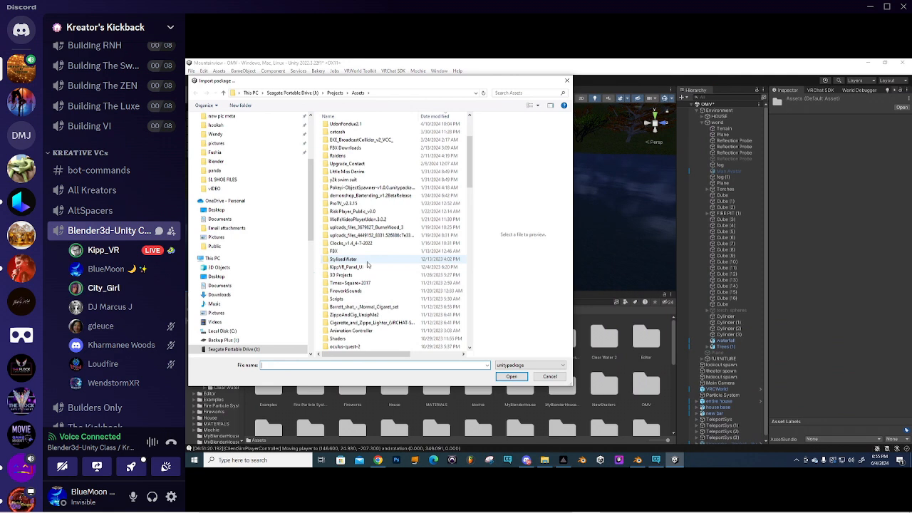
- Navigate to 3D Projects/Assets/SwimSystem-2.2.0 on the drive and open the SwimSystem-2.2.0 package
{"action": "left_click", "coordinate": [511, 93]}
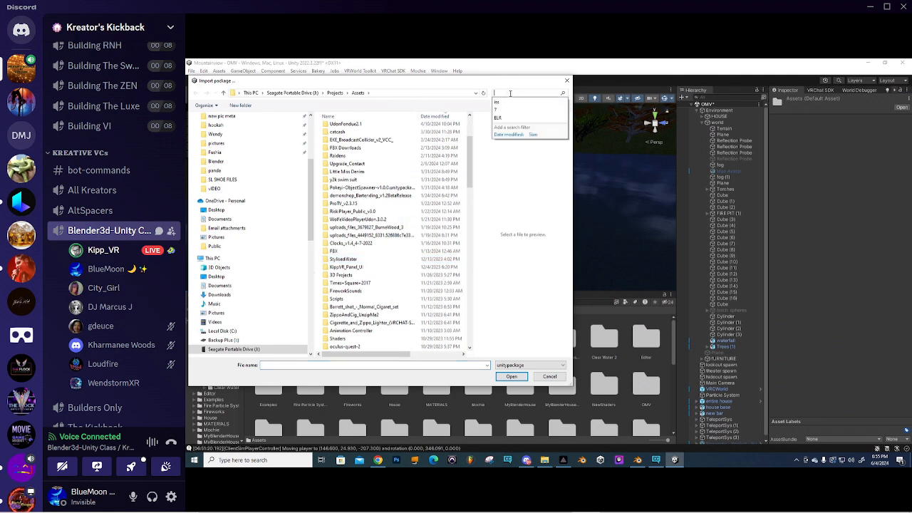
{"action": "type", "text": "wa"}
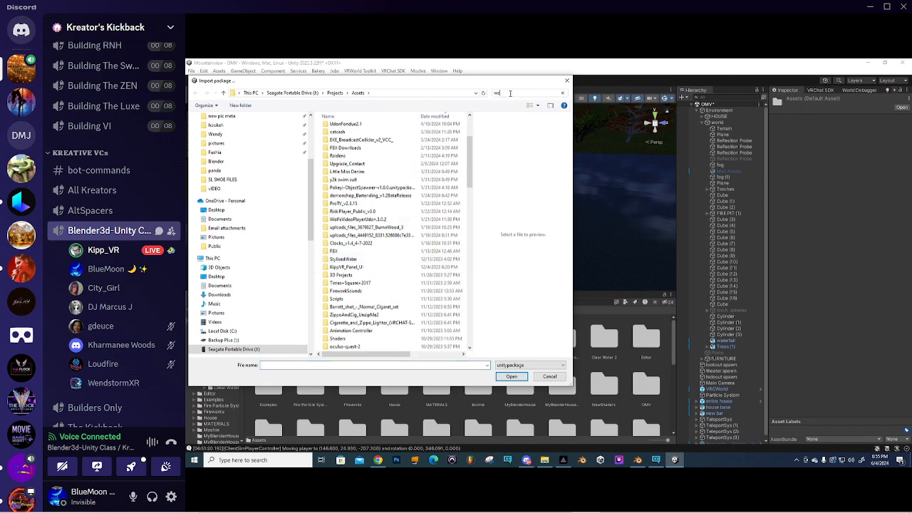
{"action": "key", "text": "BackSpace"}
{"action": "key", "text": "BackSpace"}
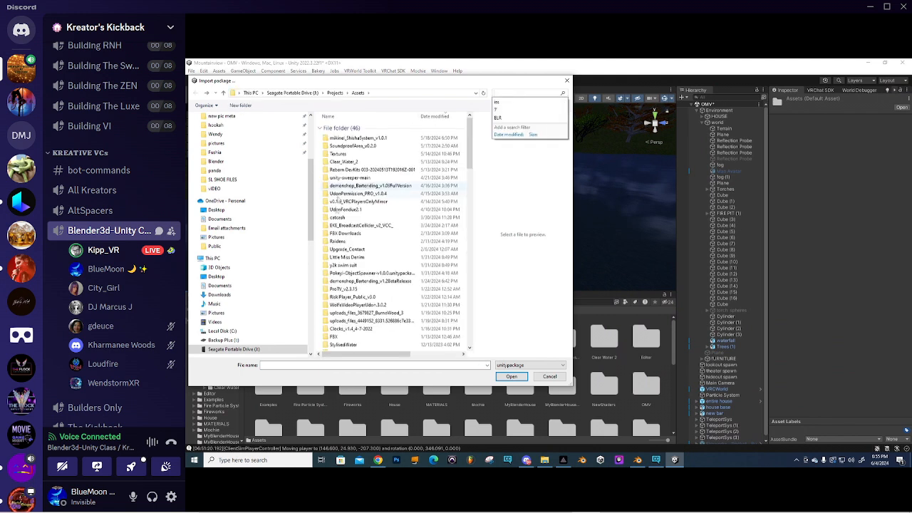
{"action": "scroll", "coordinate": [349, 258], "scroll_direction": "down", "scroll_amount": 1}
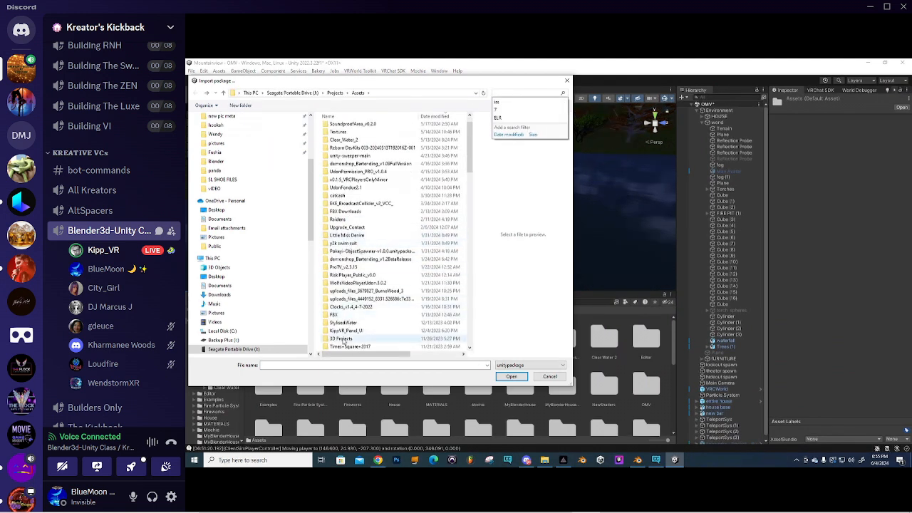
{"action": "double_click", "coordinate": [341, 338]}
{"action": "double_click", "coordinate": [346, 129]}
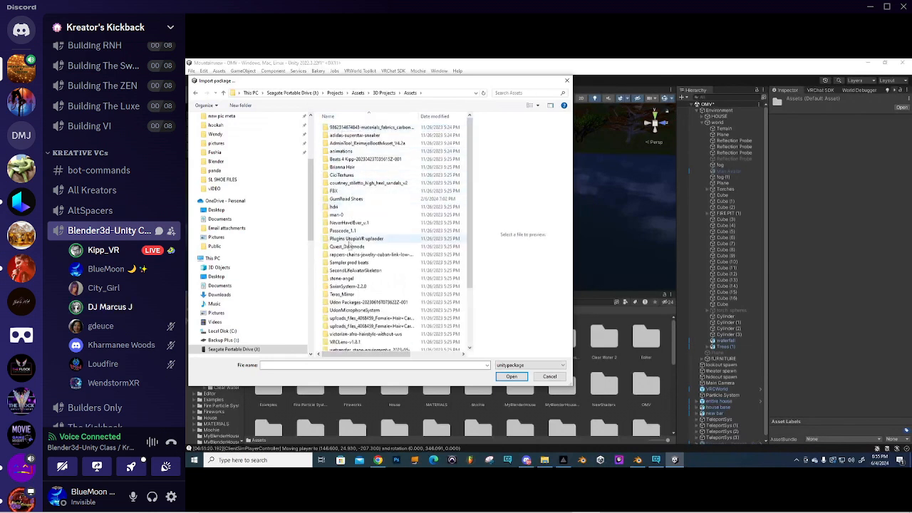
{"action": "double_click", "coordinate": [350, 286]}
{"action": "left_click", "coordinate": [350, 128]}
{"action": "left_click", "coordinate": [506, 378]}
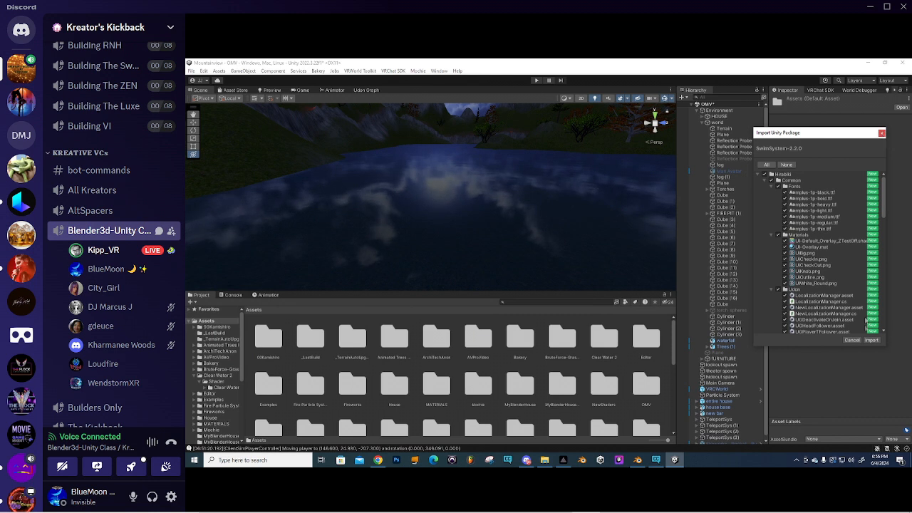
- Import the SwimSystem-2.2.0 package with all of its items ticked
{"action": "left_click", "coordinate": [873, 340]}
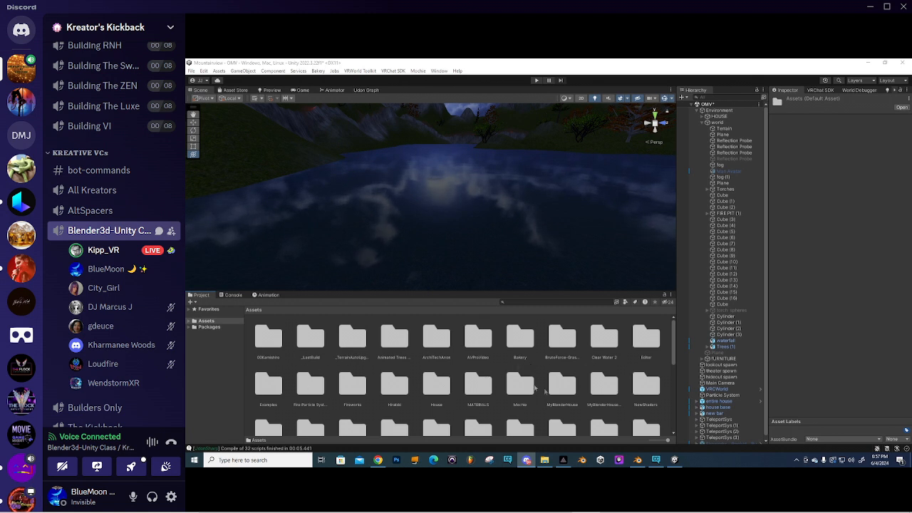
- Open the Assets/Hirabiki/SwimSystem/Prefab folder and collapse the Environment group in the Hierarchy
{"action": "left_click", "coordinate": [392, 389]}
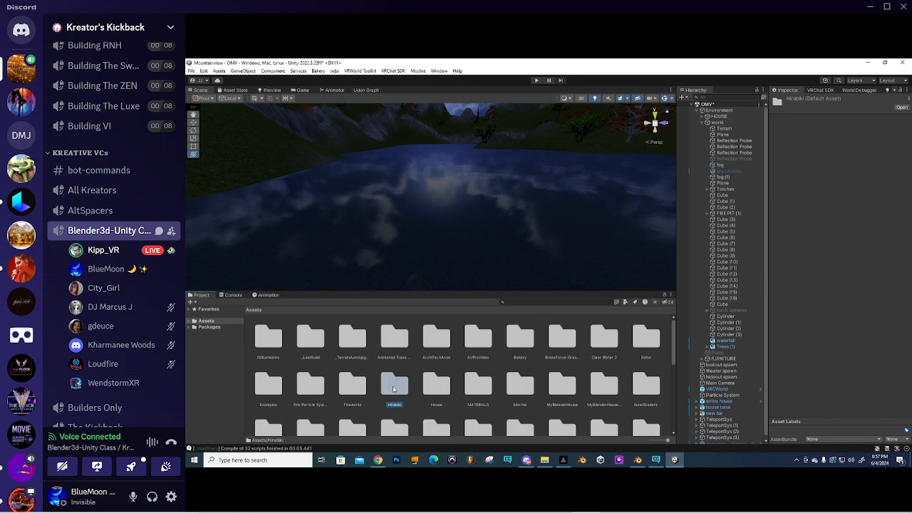
{"action": "double_click", "coordinate": [393, 388]}
{"action": "double_click", "coordinate": [309, 346]}
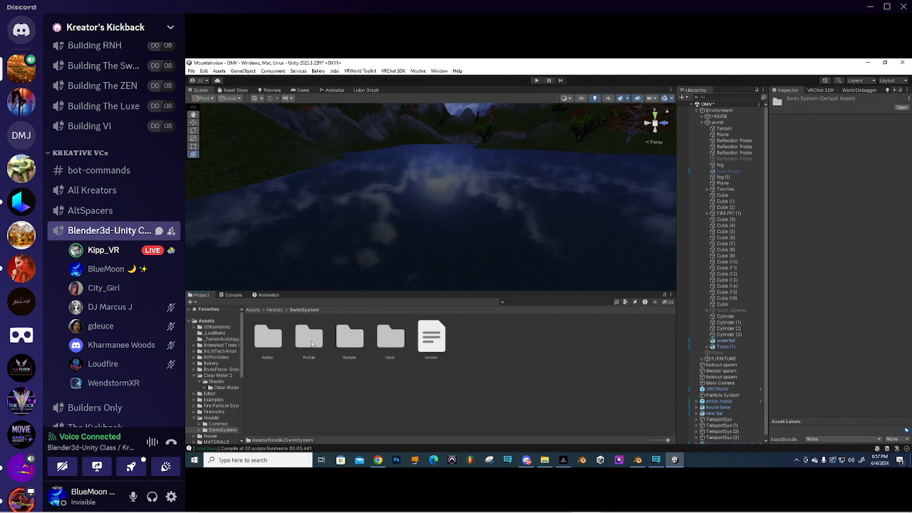
{"action": "double_click", "coordinate": [309, 341]}
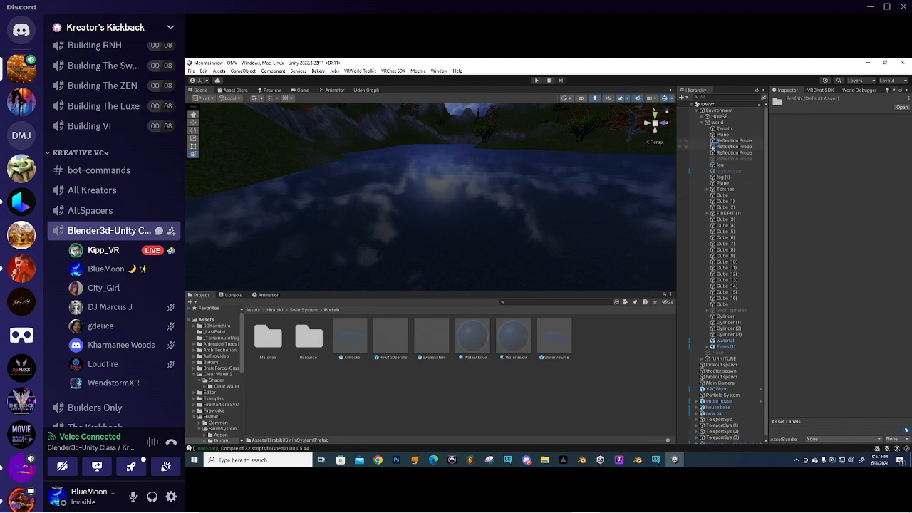
{"action": "left_click", "coordinate": [703, 122]}
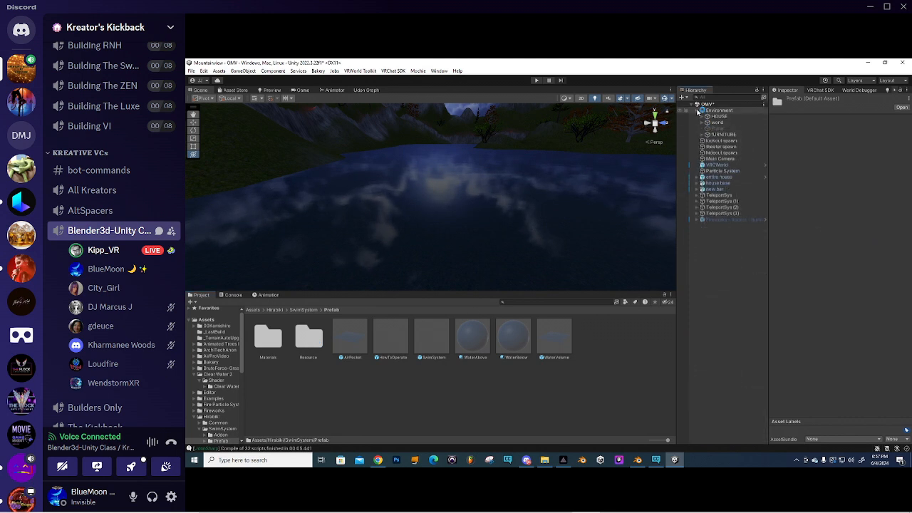
{"action": "left_click", "coordinate": [698, 110]}
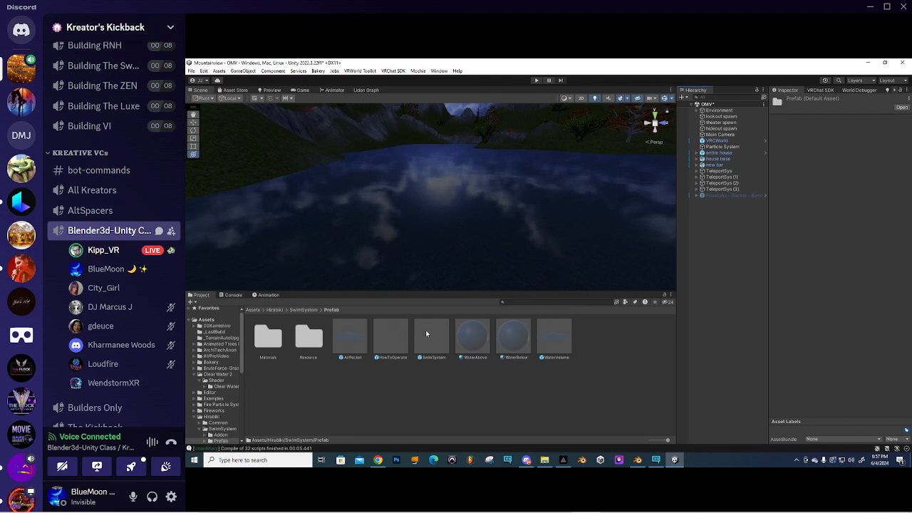
- Drag the SwimSystem prefab into the Hierarchy root and frame it in the Scene view
{"action": "left_click_drag", "start_coordinate": [428, 337], "coordinate": [690, 352]}
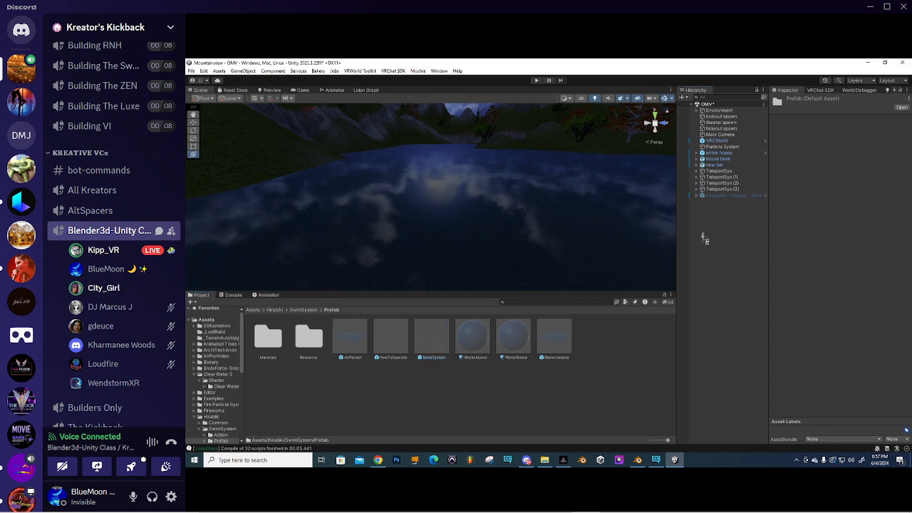
{"action": "left_click_drag", "start_coordinate": [703, 232], "coordinate": [703, 231]}
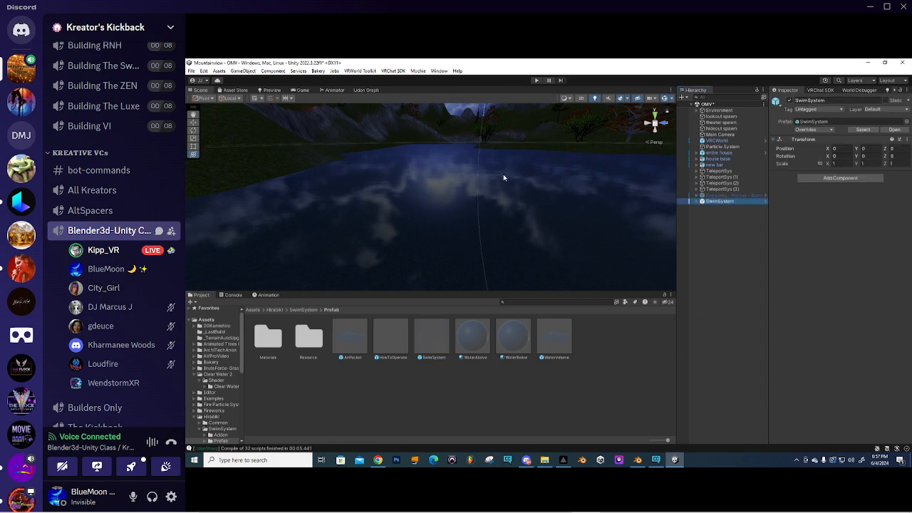
{"action": "scroll", "coordinate": [511, 203], "scroll_direction": "down", "scroll_amount": 5}
{"action": "right_click_drag", "start_coordinate": [511, 202], "coordinate": [524, 244]}
{"action": "scroll", "coordinate": [483, 231], "scroll_direction": "up", "scroll_amount": 3}
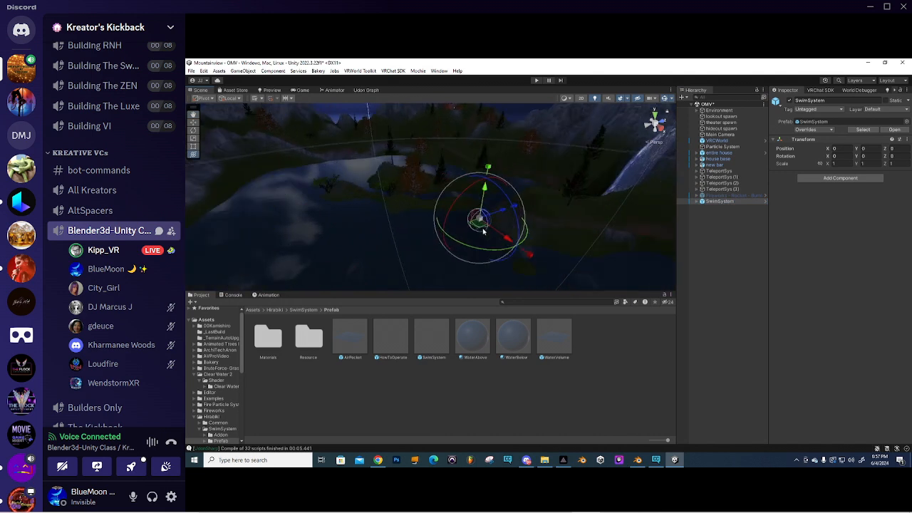
{"action": "scroll", "coordinate": [483, 232], "scroll_direction": "up", "scroll_amount": 6}
{"action": "middle_click_drag", "start_coordinate": [476, 213], "coordinate": [360, 196]}
{"action": "scroll", "coordinate": [492, 214], "scroll_direction": "up", "scroll_amount": 6}
{"action": "middle_click_drag", "start_coordinate": [493, 218], "coordinate": [439, 224]}
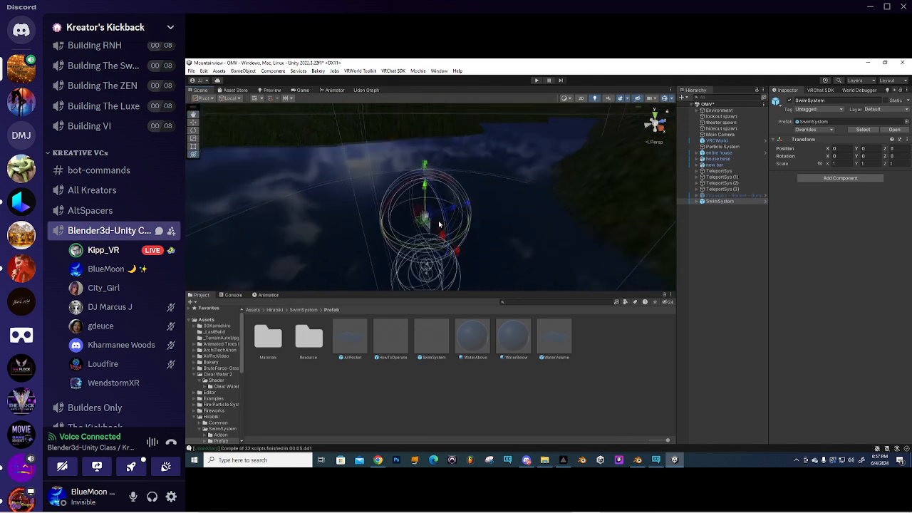
{"action": "scroll", "coordinate": [439, 223], "scroll_direction": "up", "scroll_amount": 4}
{"action": "left_click_drag", "start_coordinate": [443, 221], "coordinate": [398, 200], "text": "alt"}
{"action": "scroll", "coordinate": [422, 194], "scroll_direction": "down", "scroll_amount": 4}
{"action": "scroll", "coordinate": [434, 209], "scroll_direction": "down", "scroll_amount": 2}
- Orbit around the lake to inspect the SwimSystem object's placement near the treed shore
{"action": "right_click_drag", "start_coordinate": [362, 207], "coordinate": [401, 185]}
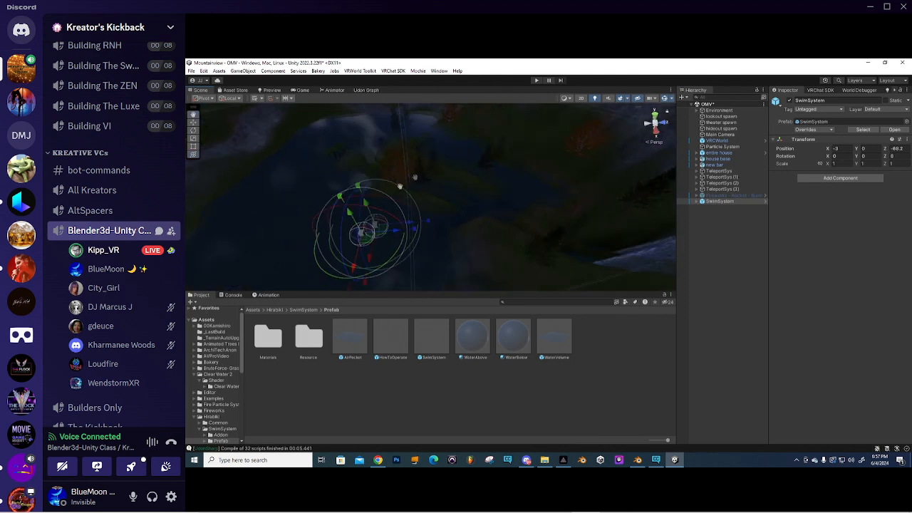
{"action": "middle_click_drag", "start_coordinate": [402, 185], "coordinate": [491, 134]}
{"action": "right_click_drag", "start_coordinate": [438, 173], "coordinate": [399, 166]}
{"action": "middle_click_drag", "start_coordinate": [399, 165], "coordinate": [467, 174]}
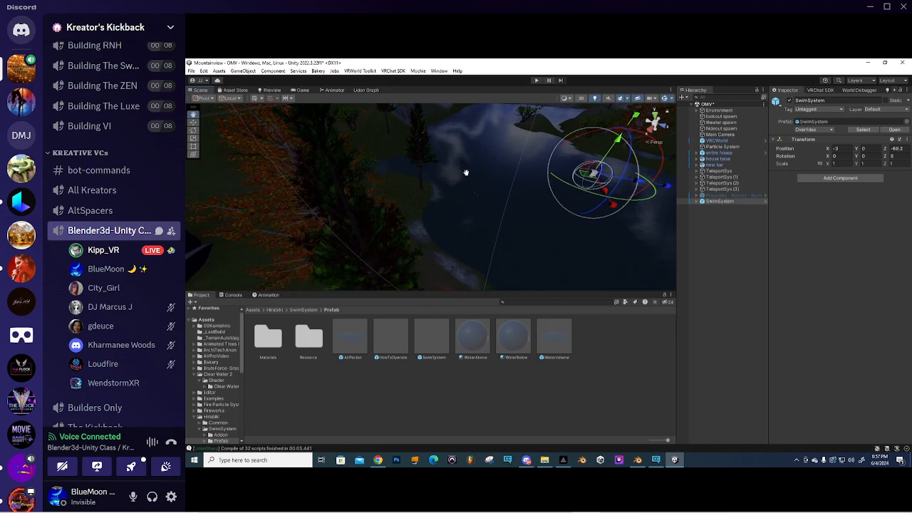
{"action": "right_click_drag", "start_coordinate": [466, 174], "coordinate": [425, 216]}
{"action": "middle_click_drag", "start_coordinate": [425, 216], "coordinate": [454, 214]}
{"action": "right_click_drag", "start_coordinate": [476, 211], "coordinate": [372, 185]}
{"action": "right_click_drag", "start_coordinate": [404, 221], "coordinate": [566, 209]}
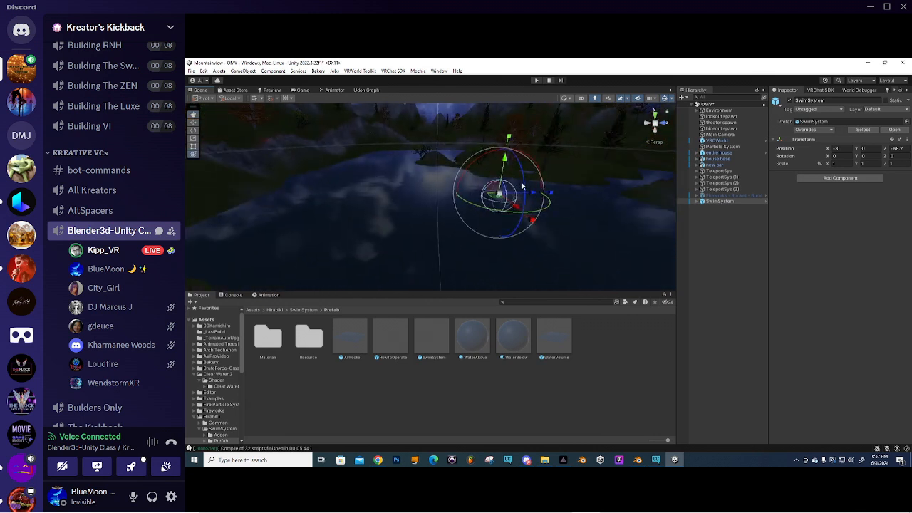
{"action": "right_click_drag", "start_coordinate": [523, 186], "coordinate": [509, 188]}
{"action": "right_click_drag", "start_coordinate": [420, 203], "coordinate": [396, 227]}
{"action": "mouse_move", "coordinate": [476, 218]}
{"action": "right_mouse_down"}
{"action": "mouse_move", "coordinate": [505, 200]}
{"action": "mouse_move", "coordinate": [460, 217]}
{"action": "right_mouse_up"}
{"action": "scroll", "coordinate": [477, 217], "scroll_direction": "up", "scroll_amount": 3}
{"action": "right_click_drag", "start_coordinate": [521, 223], "coordinate": [649, 210]}
- Expand SwimSystem and its BreathSystem and BreathSystemEffect children in the Hierarchy
{"action": "left_click", "coordinate": [698, 203]}
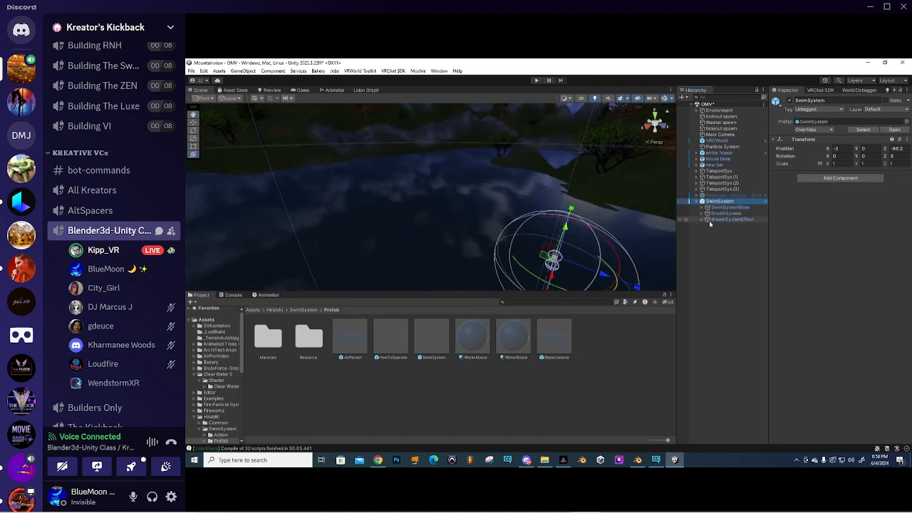
{"action": "left_click", "coordinate": [704, 220]}
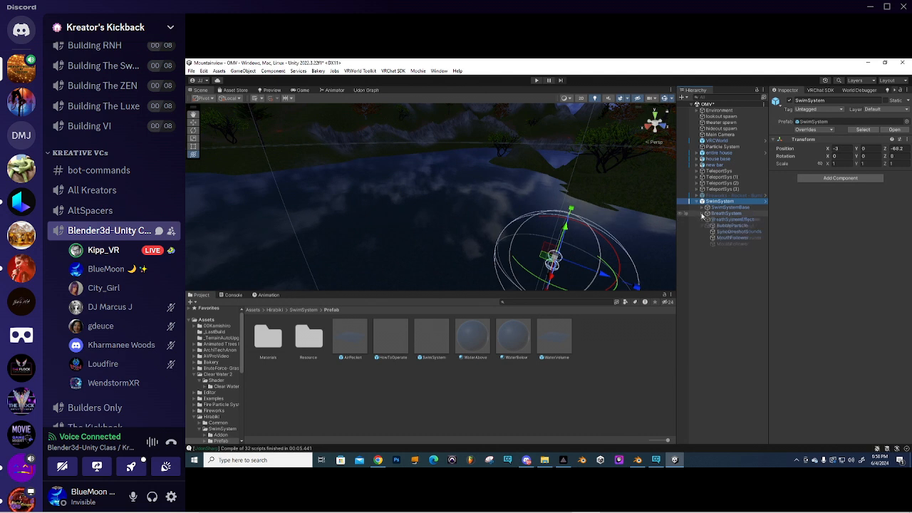
{"action": "left_click", "coordinate": [703, 213]}
- Toggle the BreathSystem children in the Hierarchy and turn the view along the lake
{"action": "left_click", "coordinate": [703, 214]}
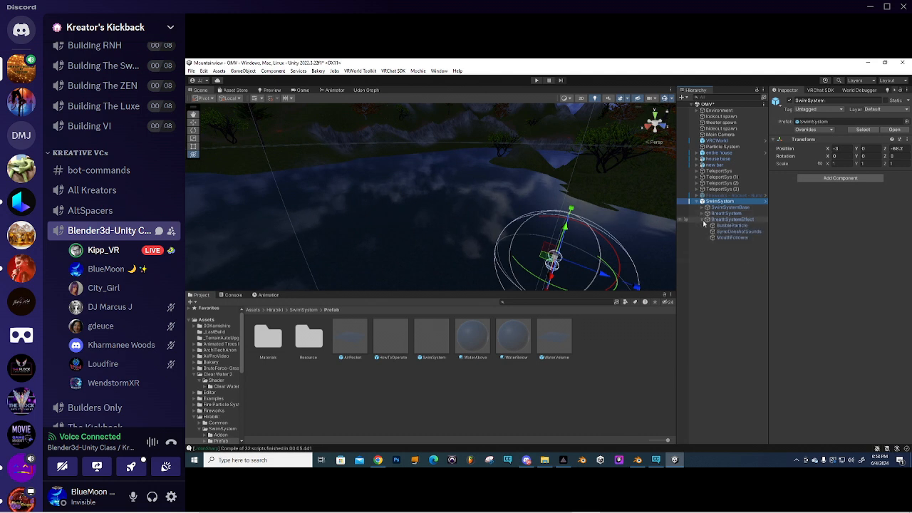
{"action": "left_click", "coordinate": [704, 220]}
{"action": "left_click", "coordinate": [704, 221]}
{"action": "left_click", "coordinate": [702, 214]}
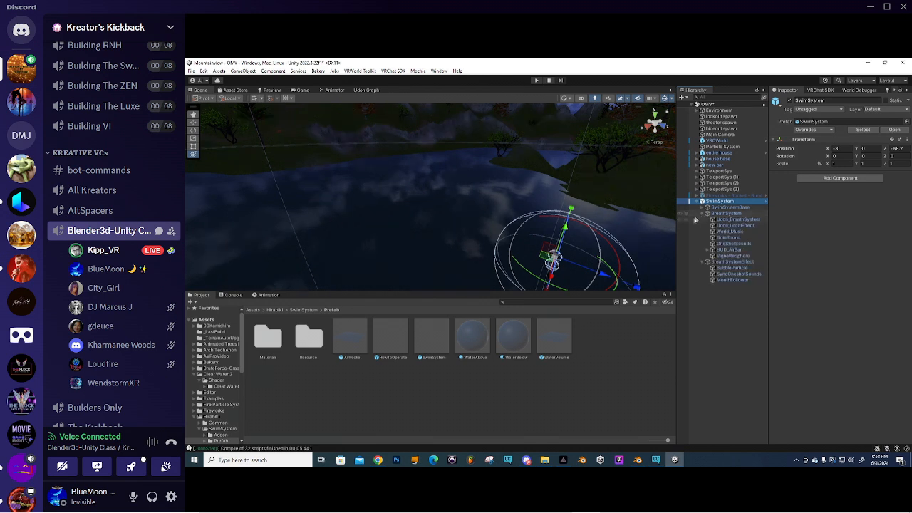
{"action": "right_click_drag", "start_coordinate": [483, 208], "coordinate": [413, 199]}
{"action": "right_click_drag", "start_coordinate": [462, 232], "coordinate": [490, 204]}
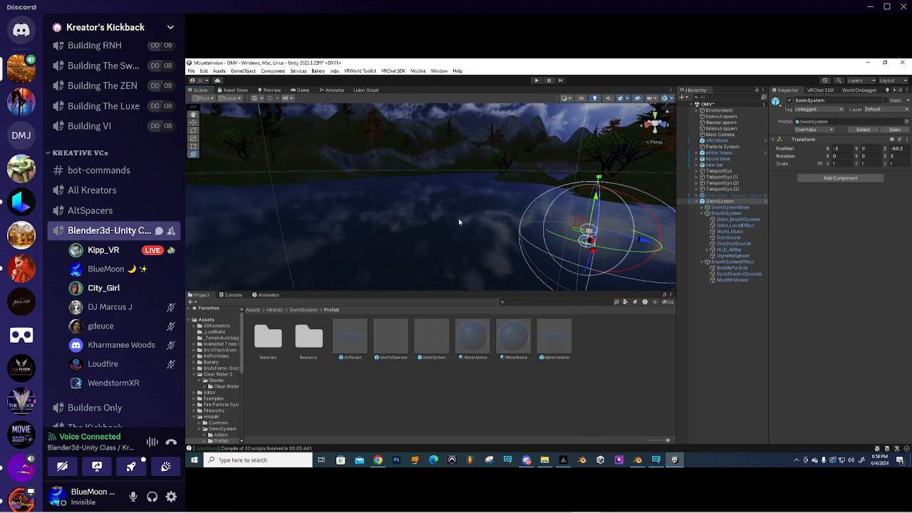
{"action": "left_click", "coordinate": [702, 214]}
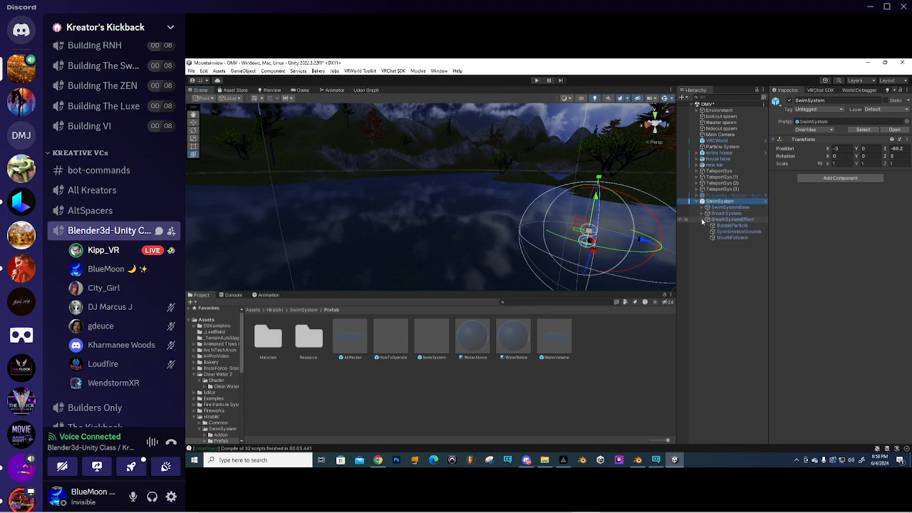
- Deactivate BreathSystem and BreathSystemEffect together, then select and expand SwimSystemBase
{"action": "left_click", "coordinate": [722, 216]}
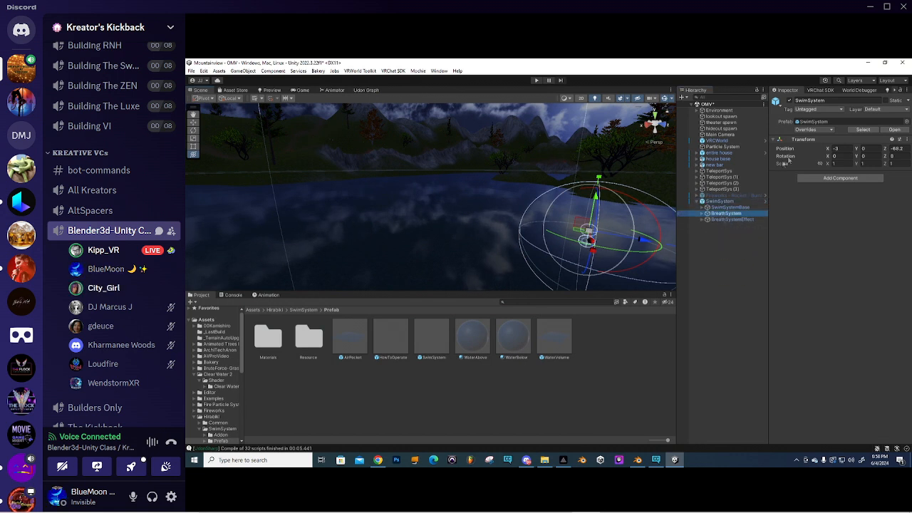
{"action": "left_click", "coordinate": [724, 219], "text": "ctrl"}
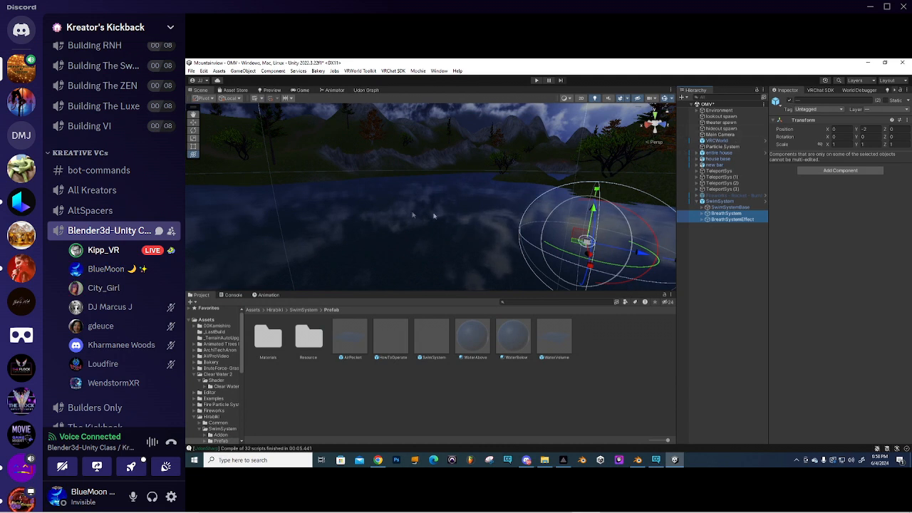
{"action": "left_click", "coordinate": [790, 102]}
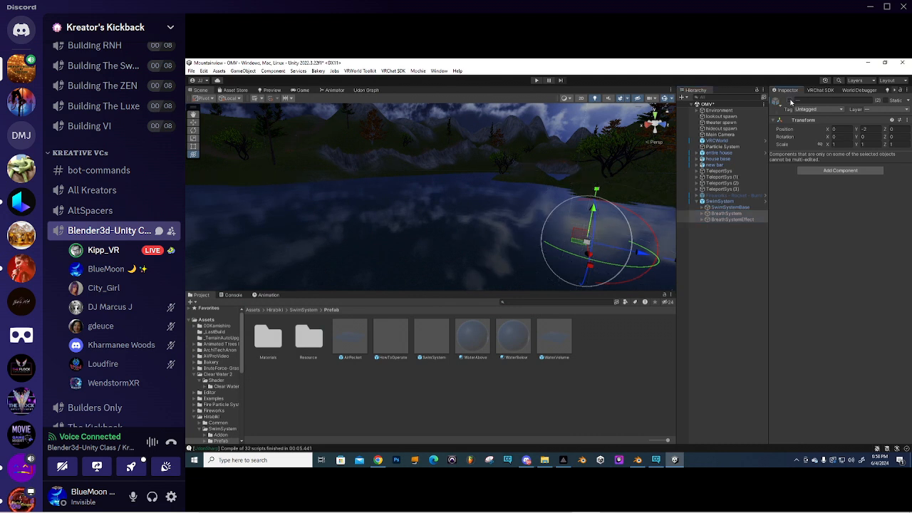
{"action": "left_click", "coordinate": [724, 207]}
{"action": "left_click", "coordinate": [703, 208]}
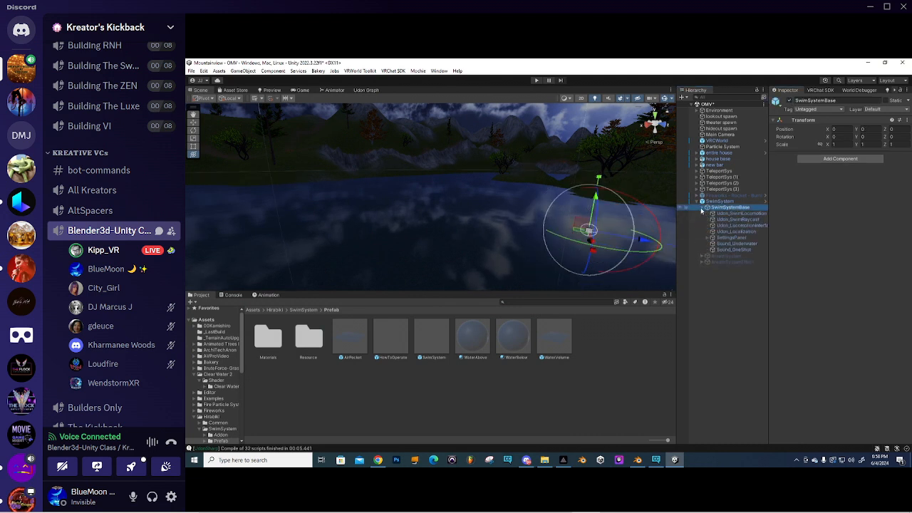
- Select the SettingsPanel and drag it across the lake toward the house
{"action": "left_click", "coordinate": [731, 237]}
{"action": "scroll", "coordinate": [572, 241], "scroll_direction": "up", "scroll_amount": 3}
{"action": "middle_click_drag", "start_coordinate": [547, 234], "coordinate": [433, 233]}
{"action": "scroll", "coordinate": [462, 255], "scroll_direction": "up", "scroll_amount": 3}
{"action": "scroll", "coordinate": [461, 255], "scroll_direction": "up", "scroll_amount": 2}
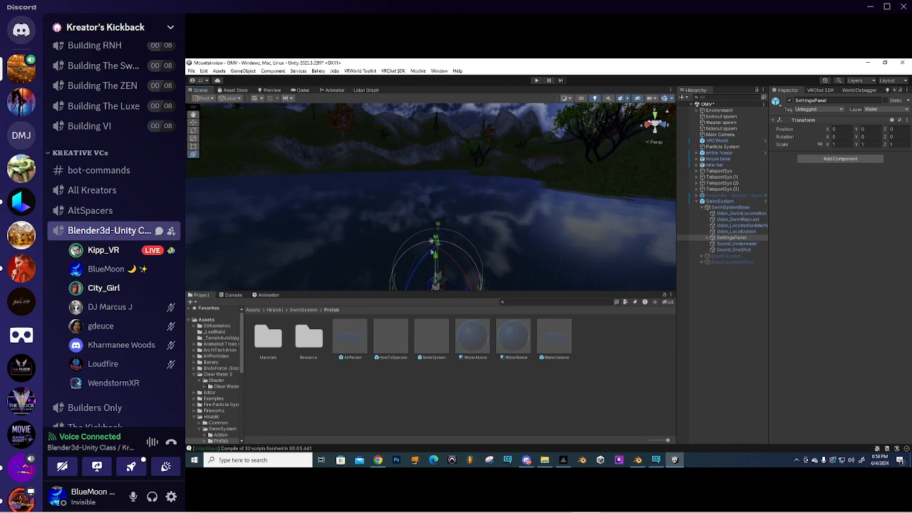
{"action": "middle_click_drag", "start_coordinate": [423, 282], "coordinate": [433, 229]}
{"action": "scroll", "coordinate": [433, 230], "scroll_direction": "down", "scroll_amount": 5}
{"action": "scroll", "coordinate": [403, 197], "scroll_direction": "down", "scroll_amount": 6}
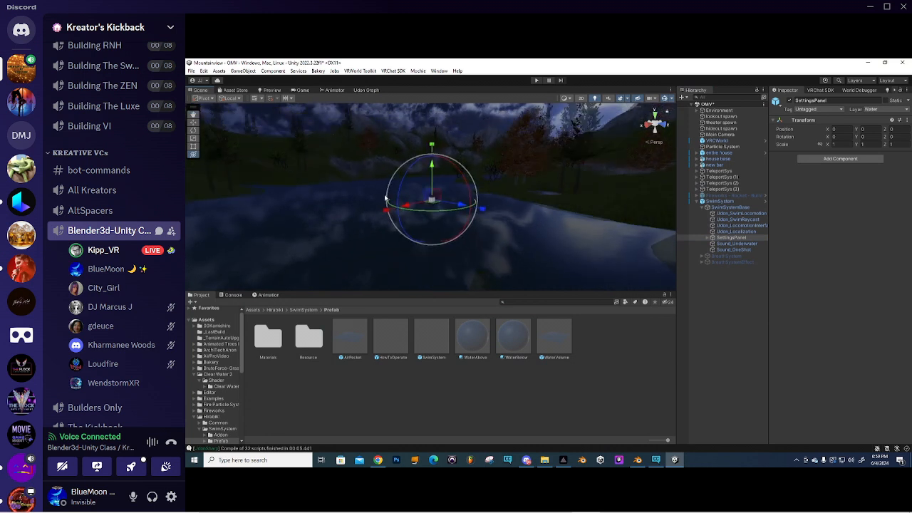
{"action": "middle_click_drag", "start_coordinate": [373, 193], "coordinate": [416, 224]}
{"action": "right_click_drag", "start_coordinate": [416, 224], "coordinate": [404, 261]}
{"action": "middle_click_drag", "start_coordinate": [405, 243], "coordinate": [430, 276]}
{"action": "left_click_drag", "start_coordinate": [523, 240], "coordinate": [385, 212]}
- Raise the SettingsPanel about 10 units, then slide it along the ground toward the shore
{"action": "scroll", "coordinate": [385, 213], "scroll_direction": "up", "scroll_amount": 5}
{"action": "middle_click_drag", "start_coordinate": [385, 214], "coordinate": [437, 233]}
{"action": "scroll", "coordinate": [436, 241], "scroll_direction": "up", "scroll_amount": 6}
{"action": "left_click_drag", "start_coordinate": [384, 246], "coordinate": [368, 172]}
{"action": "left_click", "coordinate": [377, 185]}
{"action": "middle_click_drag", "start_coordinate": [377, 186], "coordinate": [491, 192]}
{"action": "left_click", "coordinate": [731, 237]}
{"action": "left_click_drag", "start_coordinate": [343, 147], "coordinate": [245, 293]}
{"action": "right_click_drag", "start_coordinate": [327, 251], "coordinate": [375, 219]}
{"action": "left_click_drag", "start_coordinate": [544, 200], "coordinate": [533, 200]}
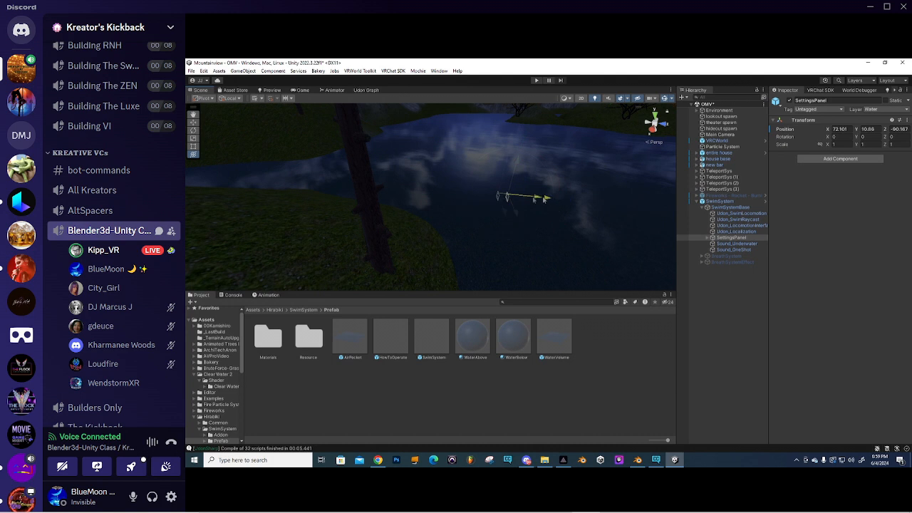
- Turn the SettingsPanel to about 79 degrees and nudge it along X and Z
{"action": "left_click_drag", "start_coordinate": [401, 200], "coordinate": [401, 201]}
{"action": "right_click_drag", "start_coordinate": [401, 201], "coordinate": [425, 199]}
{"action": "left_click_drag", "start_coordinate": [539, 181], "coordinate": [426, 183]}
{"action": "left_click_drag", "start_coordinate": [472, 159], "coordinate": [505, 180]}
{"action": "middle_click_drag", "start_coordinate": [501, 200], "coordinate": [495, 186]}
- Lower the SettingsPanel to about 5.9 height
{"action": "scroll", "coordinate": [495, 187], "scroll_direction": "down", "scroll_amount": 3}
{"action": "right_click_drag", "start_coordinate": [495, 188], "coordinate": [469, 149]}
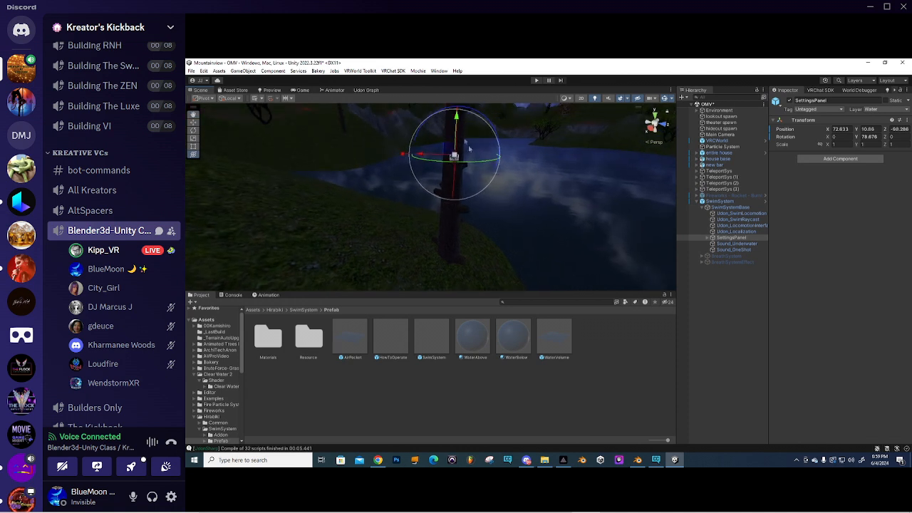
{"action": "left_click_drag", "start_coordinate": [457, 117], "coordinate": [454, 152]}
{"action": "left_click_drag", "start_coordinate": [450, 184], "coordinate": [450, 193]}
- Move the SettingsPanel out of the tree trunk and rotate it around its vertical axis
{"action": "scroll", "coordinate": [456, 214], "scroll_direction": "up", "scroll_amount": 3}
{"action": "middle_click_drag", "start_coordinate": [468, 246], "coordinate": [480, 185]}
{"action": "scroll", "coordinate": [478, 182], "scroll_direction": "up", "scroll_amount": 4}
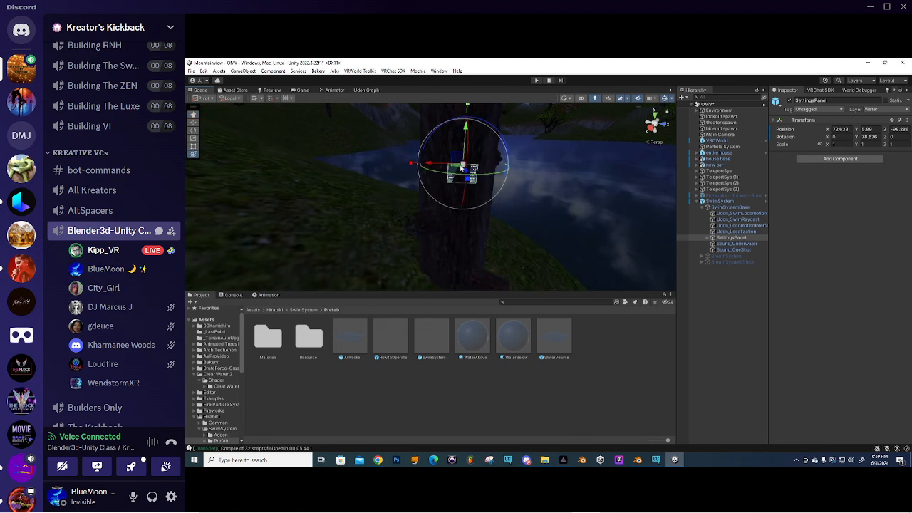
{"action": "left_click_drag", "start_coordinate": [465, 174], "coordinate": [469, 179]}
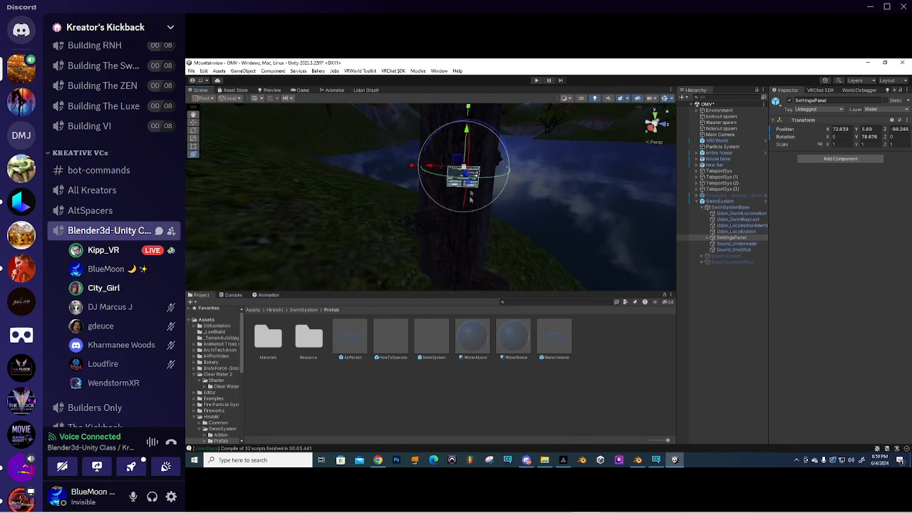
{"action": "right_click_drag", "start_coordinate": [523, 175], "coordinate": [474, 184]}
{"action": "key", "text": "d"}
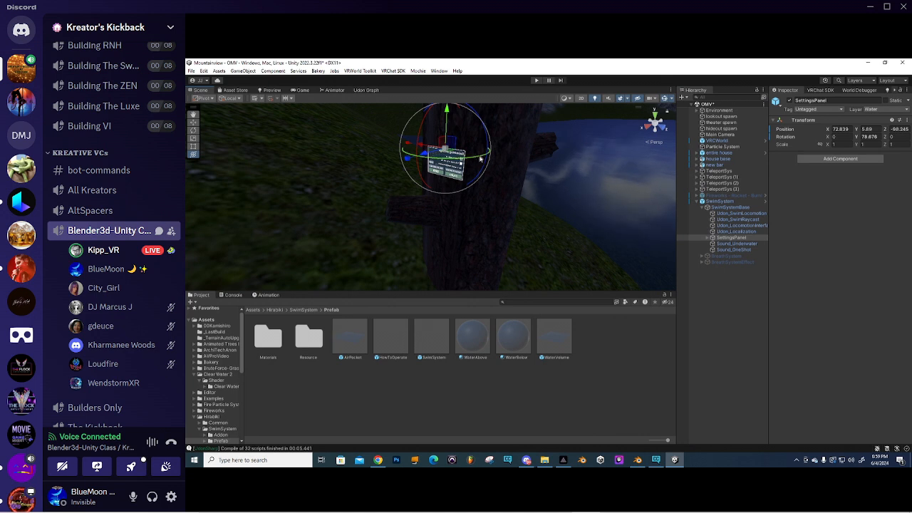
{"action": "left_click_drag", "start_coordinate": [464, 161], "coordinate": [339, 151]}
{"action": "right_click_drag", "start_coordinate": [341, 152], "coordinate": [444, 187]}
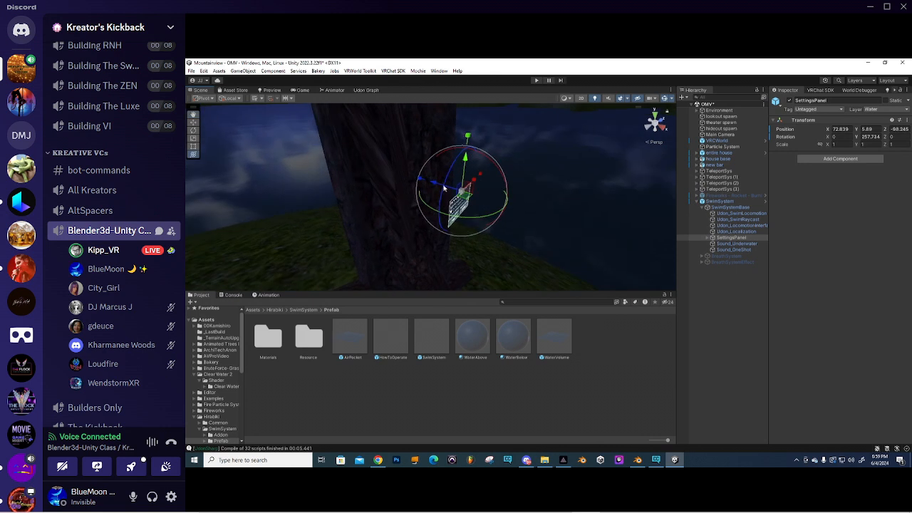
{"action": "left_click_drag", "start_coordinate": [437, 185], "coordinate": [433, 184]}
- Slide the SettingsPanel sideways along its X axis
{"action": "right_click_drag", "start_coordinate": [591, 218], "coordinate": [418, 181]}
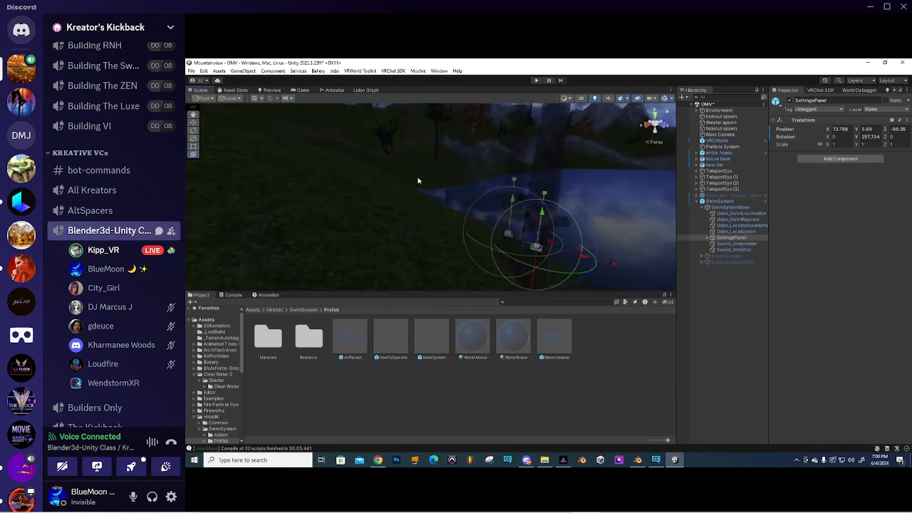
{"action": "scroll", "coordinate": [418, 180], "scroll_direction": "down", "scroll_amount": 4}
{"action": "scroll", "coordinate": [450, 197], "scroll_direction": "up", "scroll_amount": 4}
{"action": "scroll", "coordinate": [495, 218], "scroll_direction": "up", "scroll_amount": 3}
{"action": "middle_click_drag", "start_coordinate": [495, 218], "coordinate": [482, 209]}
{"action": "scroll", "coordinate": [489, 212], "scroll_direction": "up", "scroll_amount": 2}
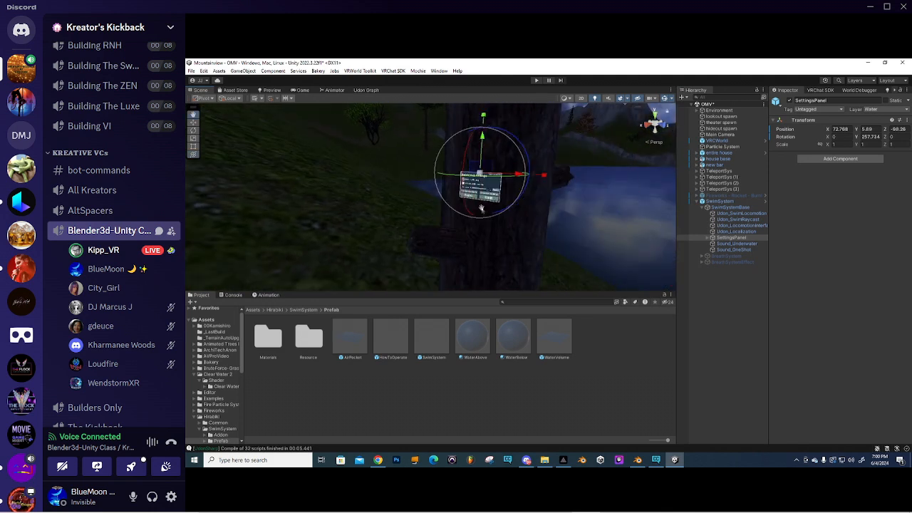
{"action": "left_click_drag", "start_coordinate": [521, 177], "coordinate": [531, 178]}
{"action": "right_click_drag", "start_coordinate": [531, 177], "coordinate": [432, 186]}
- Slide the SettingsPanel across the ground to about 155, 20.15, -141 beside the house
{"action": "key", "text": "s"}
{"action": "key", "text": "d"}
{"action": "key", "text": "w"}
{"action": "key", "text": "a"}
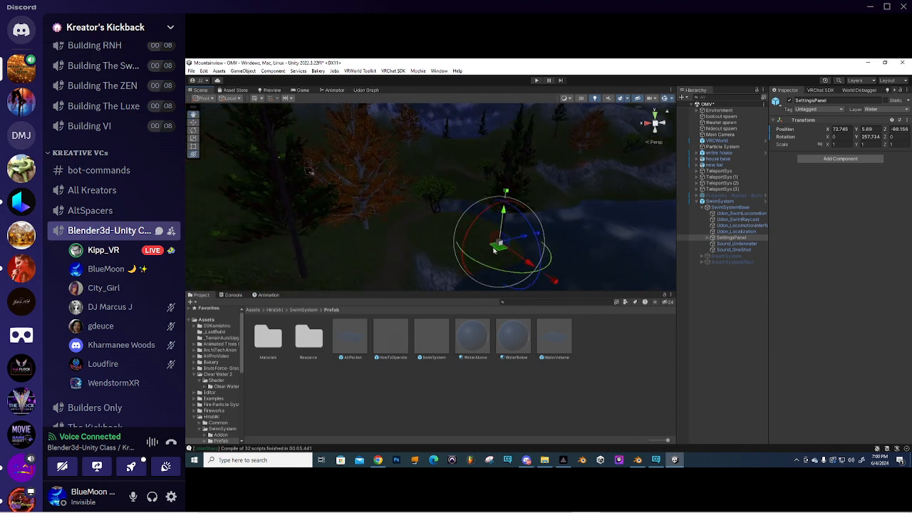
{"action": "left_click_drag", "start_coordinate": [499, 250], "coordinate": [337, 207]}
{"action": "middle_click_drag", "start_coordinate": [337, 207], "coordinate": [464, 200]}
{"action": "scroll", "coordinate": [391, 231], "scroll_direction": "up", "scroll_amount": 4}
- Move the SettingsPanel beside the house and raise it higher
{"action": "right_click_drag", "start_coordinate": [464, 200], "coordinate": [478, 224]}
{"action": "left_click_drag", "start_coordinate": [473, 229], "coordinate": [418, 244]}
{"action": "left_click_drag", "start_coordinate": [409, 208], "coordinate": [404, 169]}
{"action": "scroll", "coordinate": [404, 171], "scroll_direction": "up", "scroll_amount": 5}
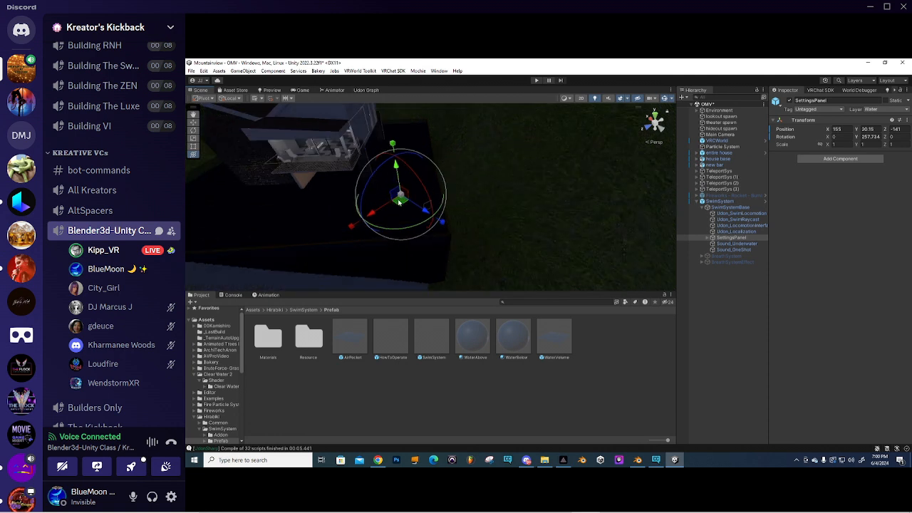
{"action": "right_click_drag", "start_coordinate": [408, 206], "coordinate": [481, 195]}
{"action": "left_click_drag", "start_coordinate": [411, 181], "coordinate": [413, 102]}
- Shift the SettingsPanel back toward the path and rotate it to face the path
{"action": "key", "text": "e"}
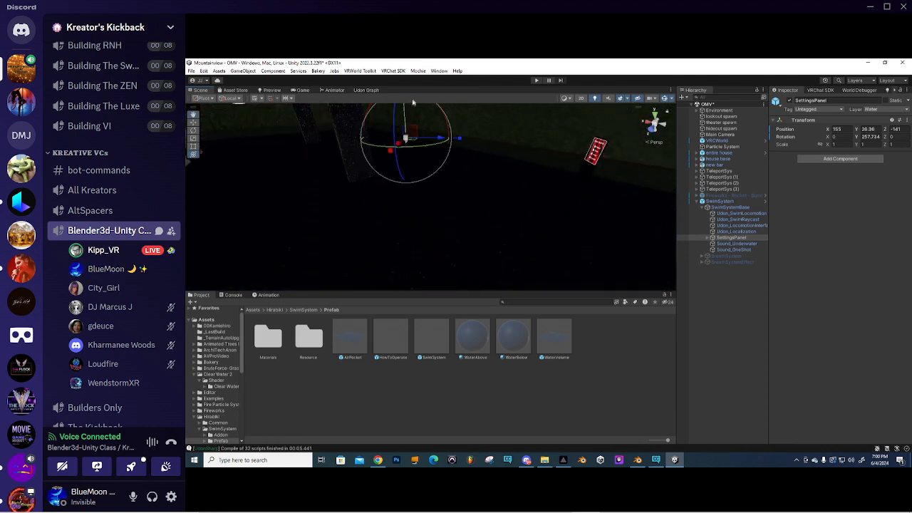
{"action": "left_click_drag", "start_coordinate": [413, 141], "coordinate": [613, 192]}
{"action": "right_click_drag", "start_coordinate": [615, 192], "coordinate": [713, 189]}
{"action": "middle_click_drag", "start_coordinate": [493, 182], "coordinate": [562, 197]}
{"action": "scroll", "coordinate": [486, 206], "scroll_direction": "up", "scroll_amount": 3}
{"action": "mouse_move", "coordinate": [486, 206]}
{"action": "left_mouse_down", "text": "alt"}
{"action": "mouse_move", "coordinate": [487, 198]}
{"action": "mouse_move", "coordinate": [499, 208]}
{"action": "left_mouse_up", "text": "alt"}
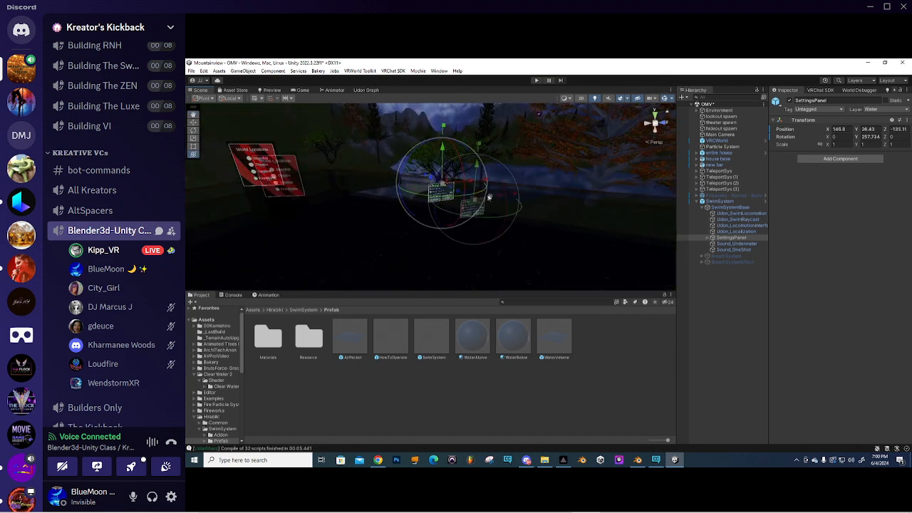
{"action": "right_click_drag", "start_coordinate": [499, 208], "coordinate": [506, 212]}
{"action": "left_click_drag", "start_coordinate": [503, 223], "coordinate": [456, 217]}
- Adjust the SettingsPanel's height and depth while viewing it front-on
{"action": "middle_click_drag", "start_coordinate": [457, 217], "coordinate": [449, 203]}
{"action": "left_click_drag", "start_coordinate": [416, 134], "coordinate": [417, 140]}
{"action": "left_click_drag", "start_coordinate": [448, 179], "coordinate": [387, 198]}
{"action": "middle_click_drag", "start_coordinate": [387, 197], "coordinate": [416, 194]}
{"action": "left_click_drag", "start_coordinate": [416, 194], "coordinate": [483, 198], "text": "alt"}
{"action": "middle_click_drag", "start_coordinate": [421, 196], "coordinate": [479, 202]}
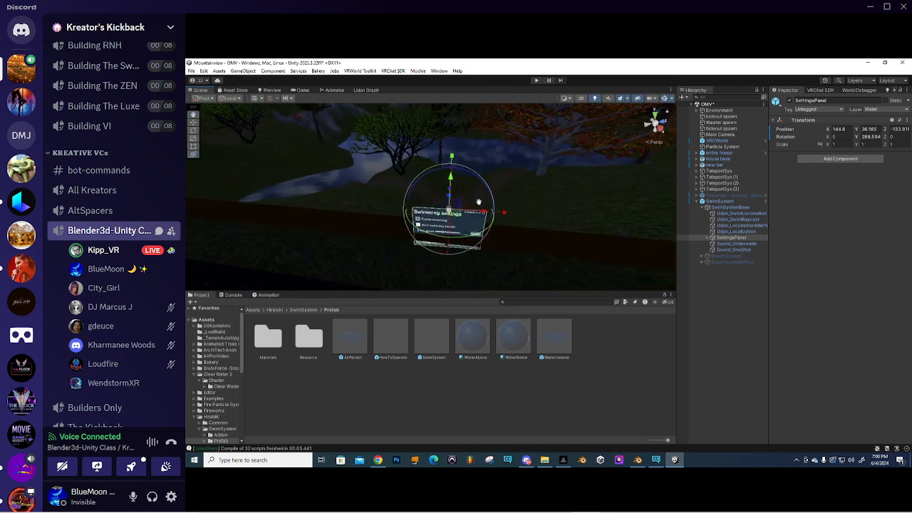
{"action": "left_click_drag", "start_coordinate": [450, 199], "coordinate": [450, 197]}
- Fine-tune the panel's Y rotation to about 301 and lift it to roughly 26.3 high
{"action": "left_click_drag", "start_coordinate": [459, 238], "coordinate": [548, 224]}
{"action": "middle_click_drag", "start_coordinate": [549, 223], "coordinate": [449, 215]}
{"action": "left_click_drag", "start_coordinate": [449, 190], "coordinate": [445, 191]}
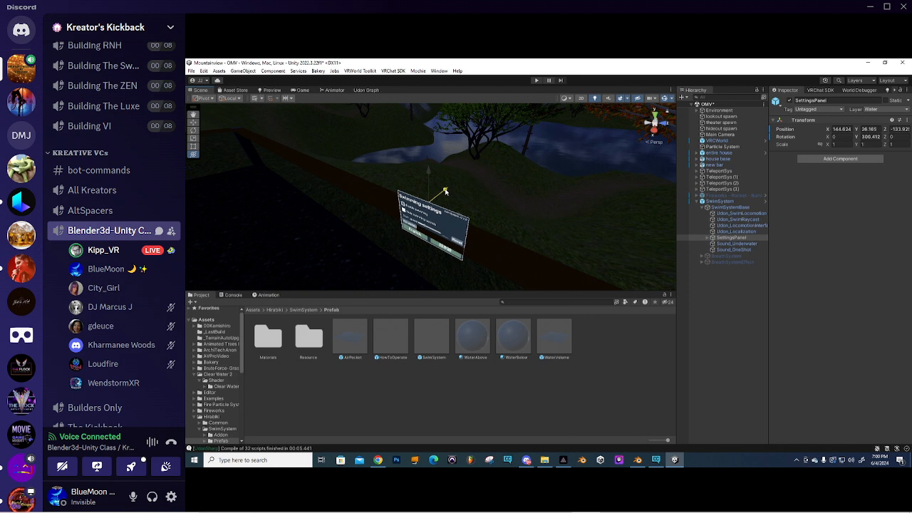
{"action": "left_click_drag", "start_coordinate": [432, 230], "coordinate": [431, 230]}
{"action": "left_click_drag", "start_coordinate": [446, 191], "coordinate": [444, 194]}
{"action": "right_click_drag", "start_coordinate": [407, 221], "coordinate": [472, 148]}
{"action": "left_click_drag", "start_coordinate": [473, 145], "coordinate": [473, 117]}
{"action": "right_click_drag", "start_coordinate": [563, 151], "coordinate": [570, 206]}
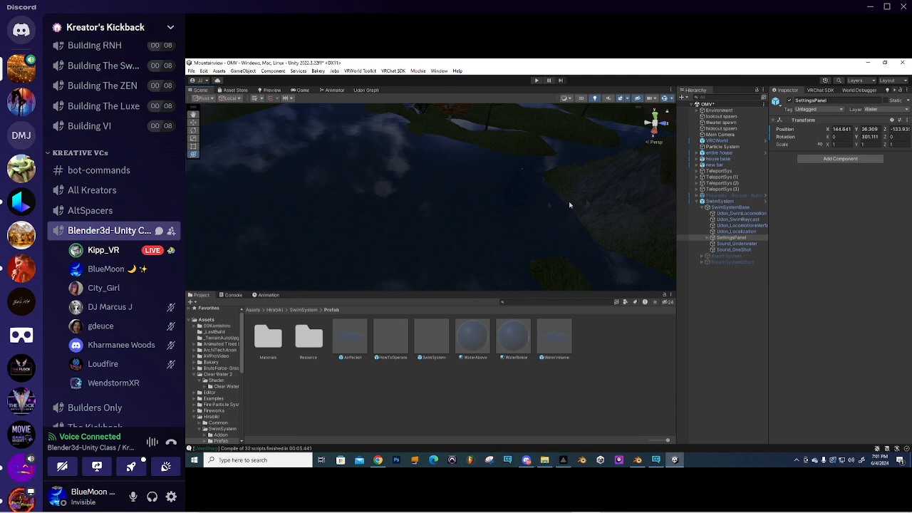
- Collapse SwimSystemBase and drag the WaterVolume prefab into the scene
{"action": "left_click", "coordinate": [703, 208]}
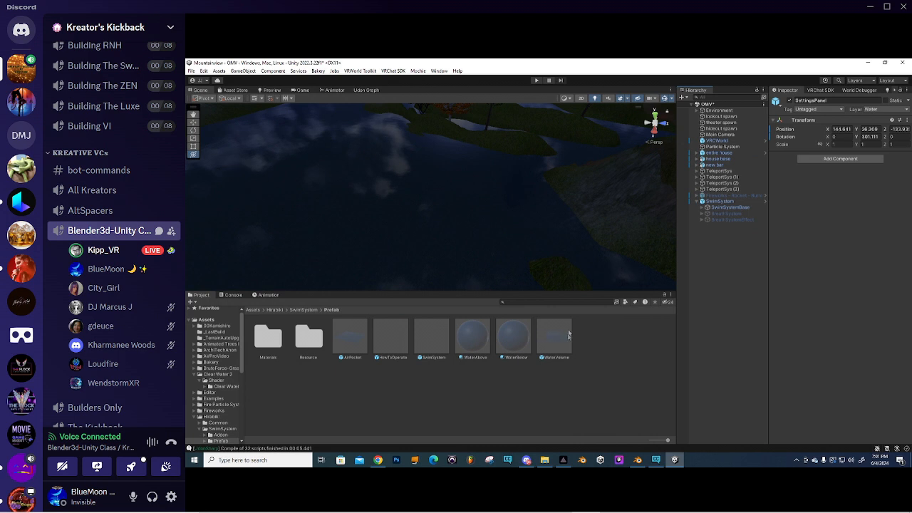
{"action": "right_click_drag", "start_coordinate": [410, 149], "coordinate": [491, 311]}
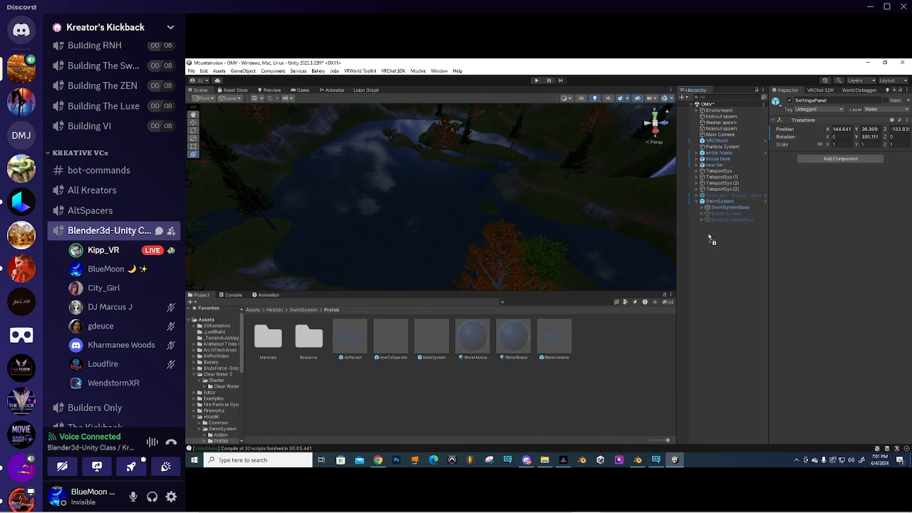
{"action": "left_click_drag", "start_coordinate": [709, 237], "coordinate": [709, 236]}
{"action": "right_click_drag", "start_coordinate": [492, 165], "coordinate": [512, 208]}
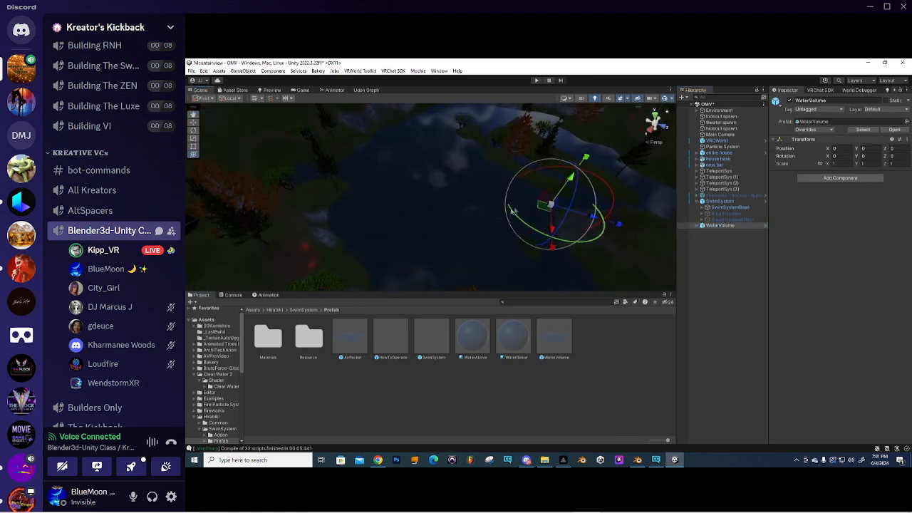
- Slide the WaterVolume over the lake to position -4.4, 0, -46
{"action": "left_click_drag", "start_coordinate": [541, 208], "coordinate": [481, 201]}
{"action": "right_click_drag", "start_coordinate": [481, 201], "coordinate": [591, 153]}
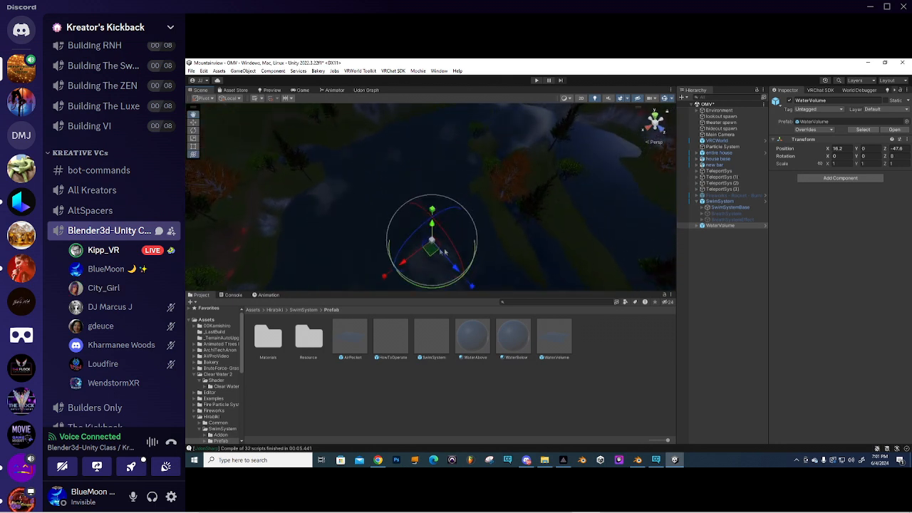
{"action": "left_click_drag", "start_coordinate": [428, 255], "coordinate": [451, 241]}
{"action": "right_click_drag", "start_coordinate": [451, 240], "coordinate": [631, 191]}
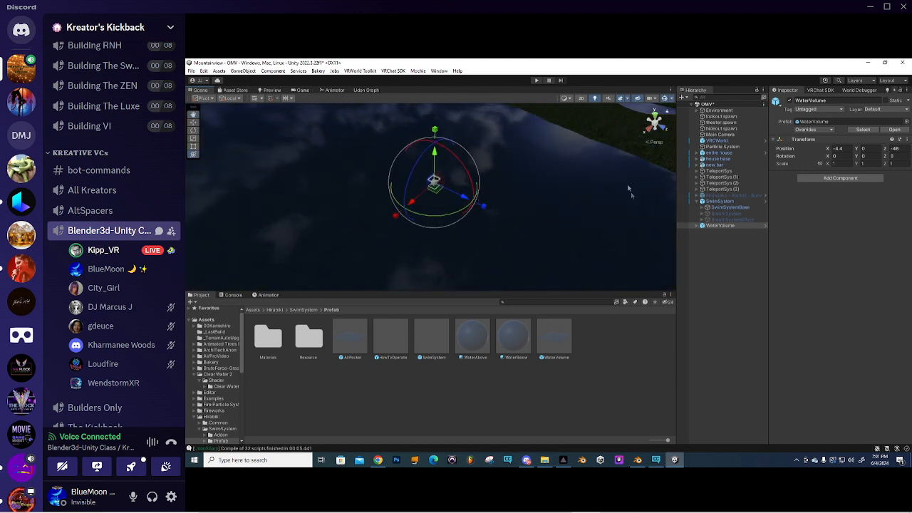
{"action": "scroll", "coordinate": [439, 186], "scroll_direction": "up", "scroll_amount": 3}
{"action": "scroll", "coordinate": [438, 187], "scroll_direction": "down", "scroll_amount": 3}
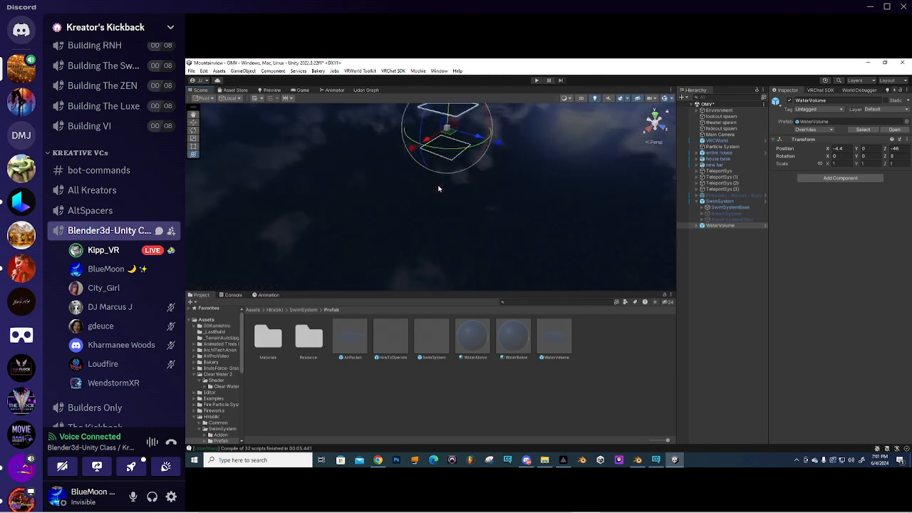
{"action": "right_click_drag", "start_coordinate": [439, 188], "coordinate": [446, 161]}
{"action": "scroll", "coordinate": [426, 229], "scroll_direction": "up", "scroll_amount": 1}
{"action": "scroll", "coordinate": [426, 229], "scroll_direction": "up", "scroll_amount": 3}
{"action": "middle_click_drag", "start_coordinate": [427, 227], "coordinate": [430, 222]}
{"action": "right_click_drag", "start_coordinate": [433, 241], "coordinate": [456, 215]}
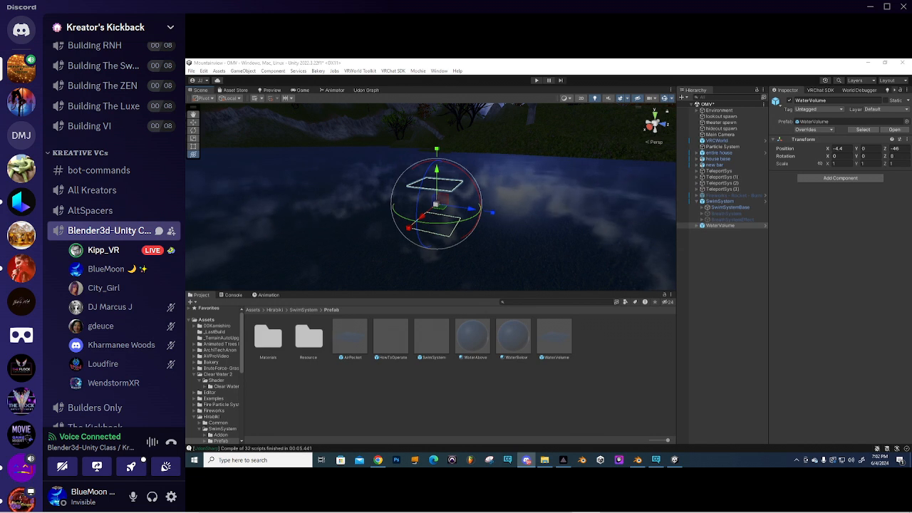
- Frame the WaterVolume and drag it down below the lake surface
{"action": "right_click_drag", "start_coordinate": [430, 242], "coordinate": [432, 226]}
{"action": "middle_click_drag", "start_coordinate": [431, 226], "coordinate": [440, 227]}
{"action": "key", "text": "f"}
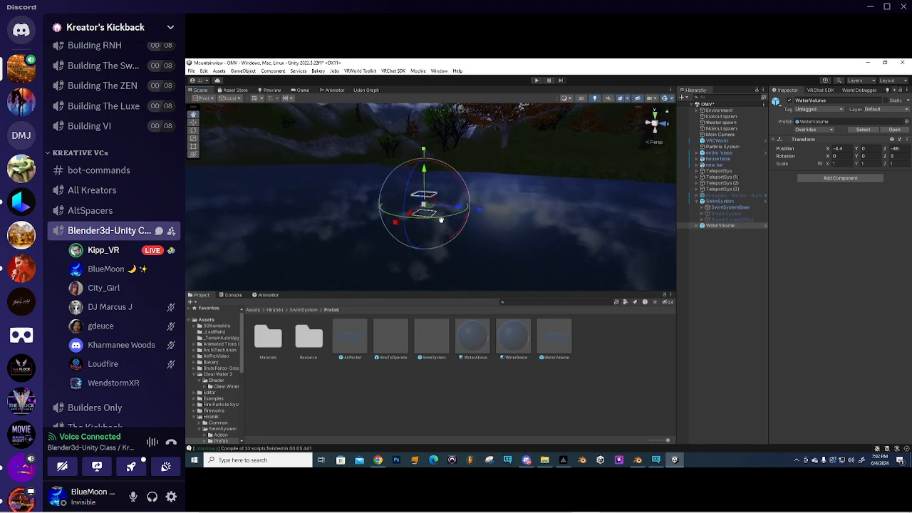
{"action": "right_click_drag", "start_coordinate": [525, 219], "coordinate": [508, 205]}
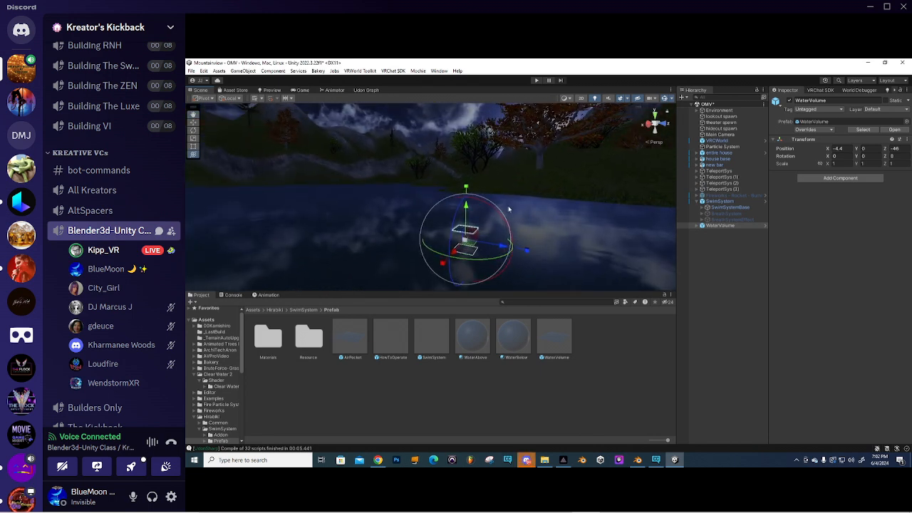
{"action": "right_click_drag", "start_coordinate": [476, 233], "coordinate": [411, 196]}
{"action": "left_click_drag", "start_coordinate": [450, 198], "coordinate": [450, 214]}
{"action": "right_click_drag", "start_coordinate": [456, 214], "coordinate": [472, 209]}
- Lower the WaterVolume a little more to about Y -0.88 and expand it in the Hierarchy
{"action": "key", "text": "q"}
{"action": "key", "text": "e"}
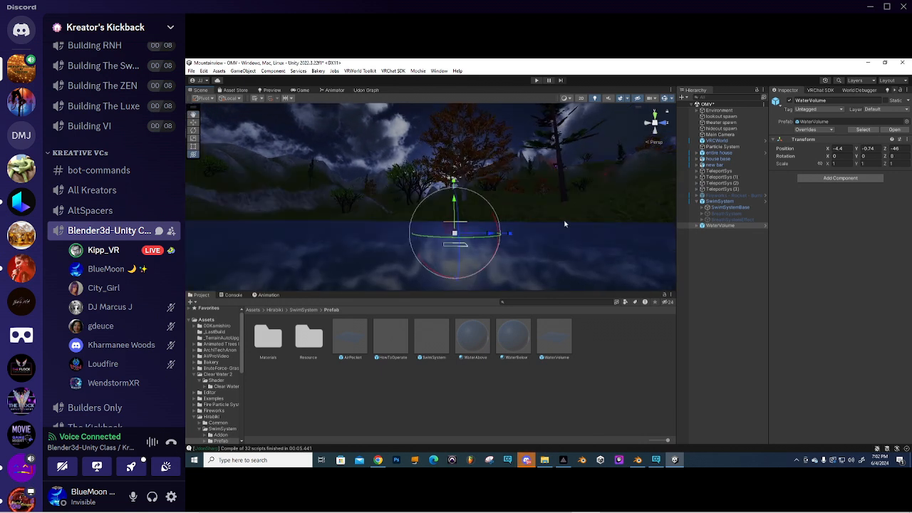
{"action": "key", "text": "s"}
{"action": "mouse_move", "coordinate": [520, 240]}
{"action": "right_mouse_down"}
{"action": "mouse_move", "coordinate": [578, 246]}
{"action": "mouse_move", "coordinate": [435, 218]}
{"action": "mouse_move", "coordinate": [543, 234]}
{"action": "mouse_move", "coordinate": [529, 225]}
{"action": "right_mouse_up"}
{"action": "middle_click_drag", "start_coordinate": [529, 225], "coordinate": [523, 246]}
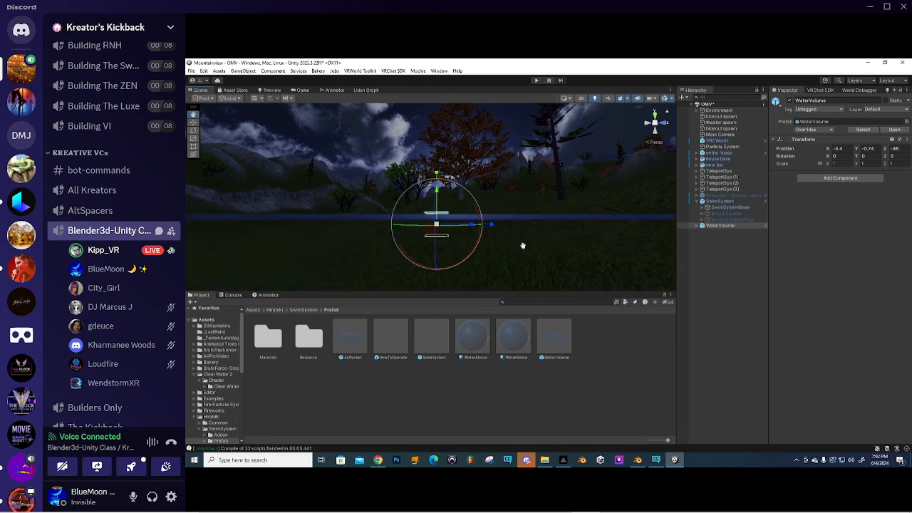
{"action": "left_click_drag", "start_coordinate": [437, 188], "coordinate": [437, 196]}
{"action": "scroll", "coordinate": [511, 196], "scroll_direction": "up", "scroll_amount": 1}
{"action": "scroll", "coordinate": [452, 218], "scroll_direction": "down", "scroll_amount": 3}
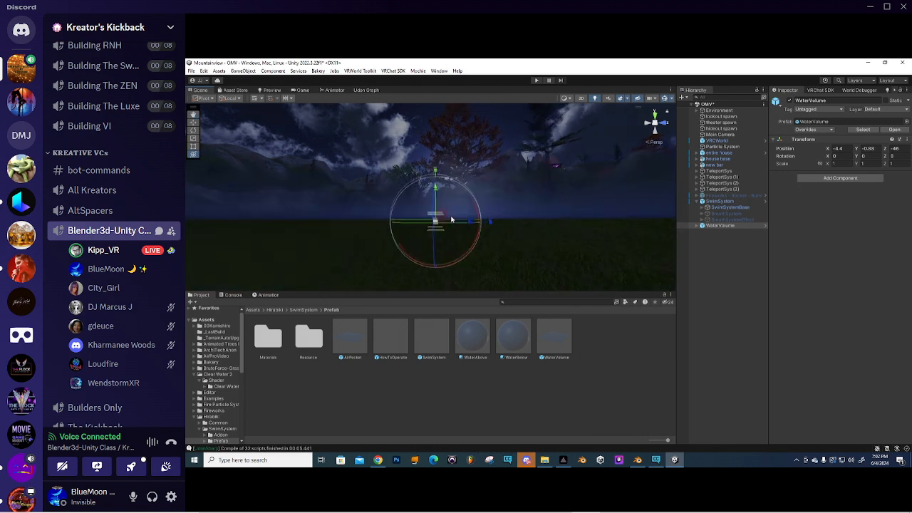
{"action": "left_click", "coordinate": [700, 226]}
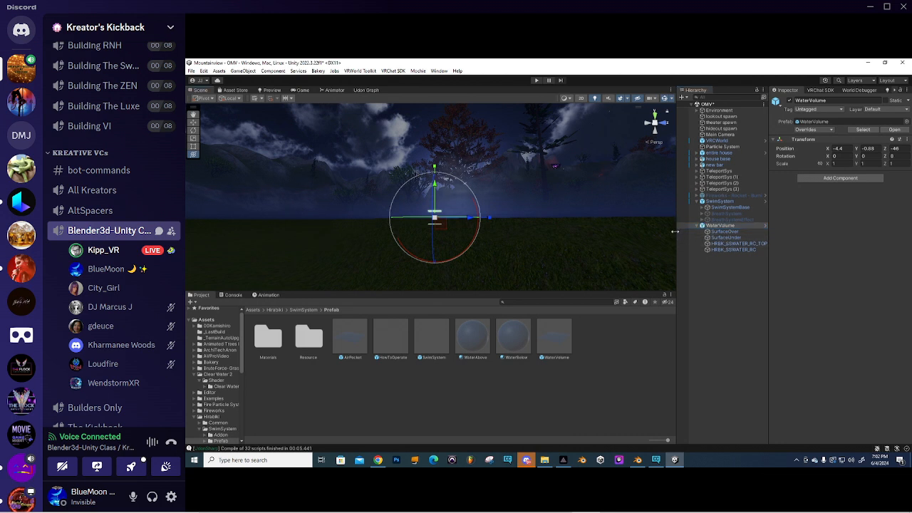
{"action": "left_click_drag", "start_coordinate": [678, 231], "coordinate": [602, 236]}
- Deactivate the SurfaceOver and SurfaceUnder water surface objects
{"action": "left_click", "coordinate": [647, 233]}
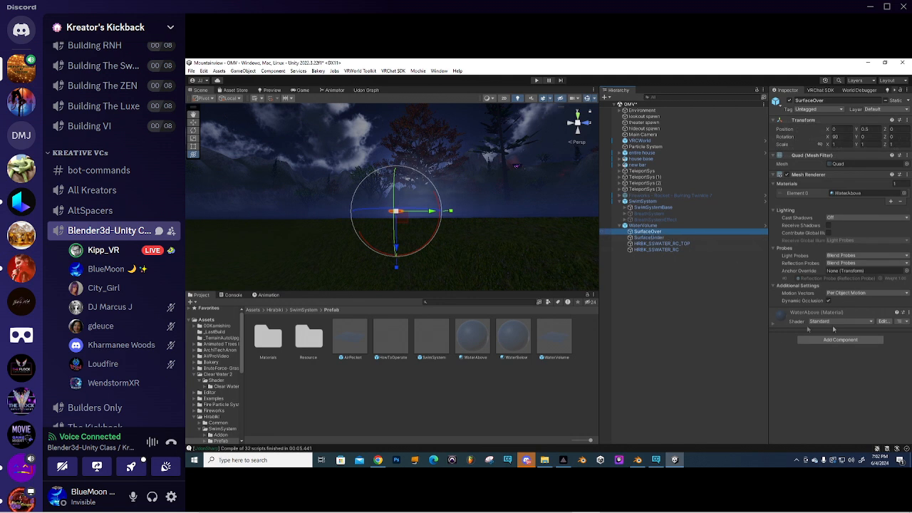
{"action": "left_click", "coordinate": [813, 313]}
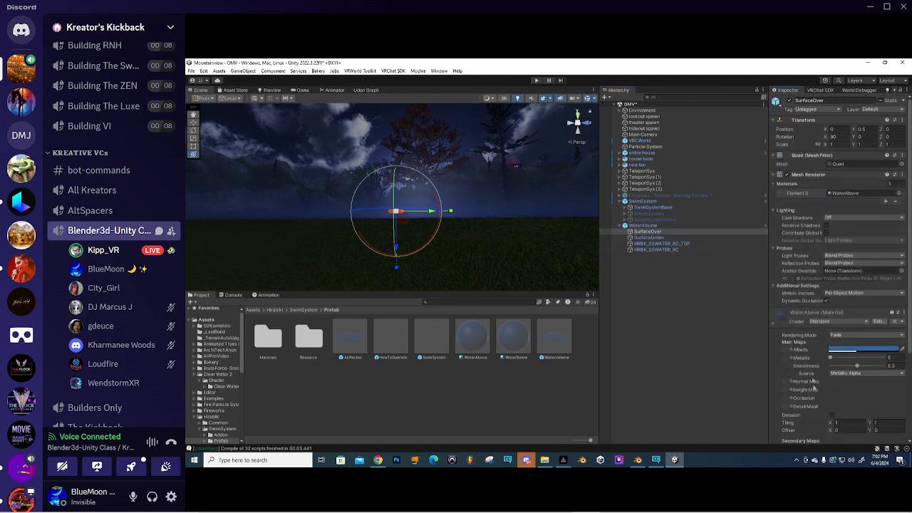
{"action": "left_click", "coordinate": [774, 322]}
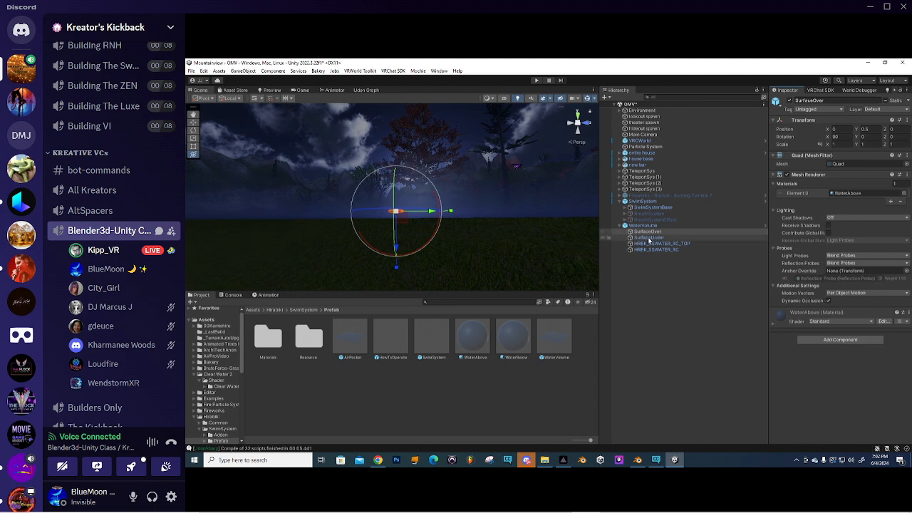
{"action": "left_click", "coordinate": [708, 237], "text": "ctrl"}
{"action": "left_click", "coordinate": [791, 101]}
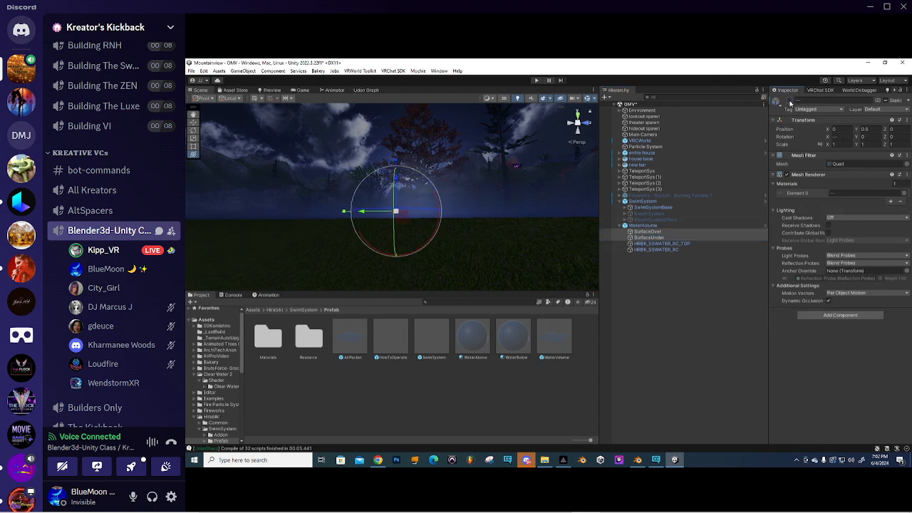
- Select the HRBK_SSWATER_RC trigger and drag it deeper below the lake surface
{"action": "left_click", "coordinate": [656, 244]}
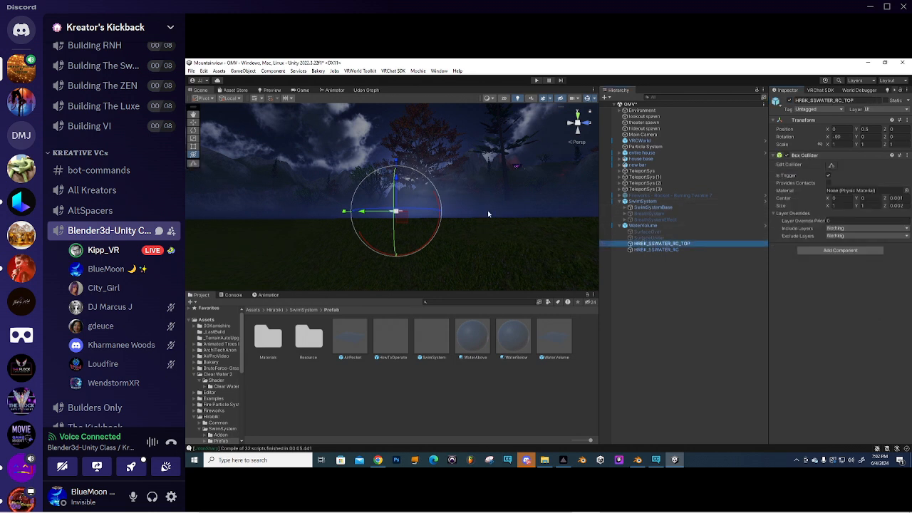
{"action": "left_click", "coordinate": [663, 250]}
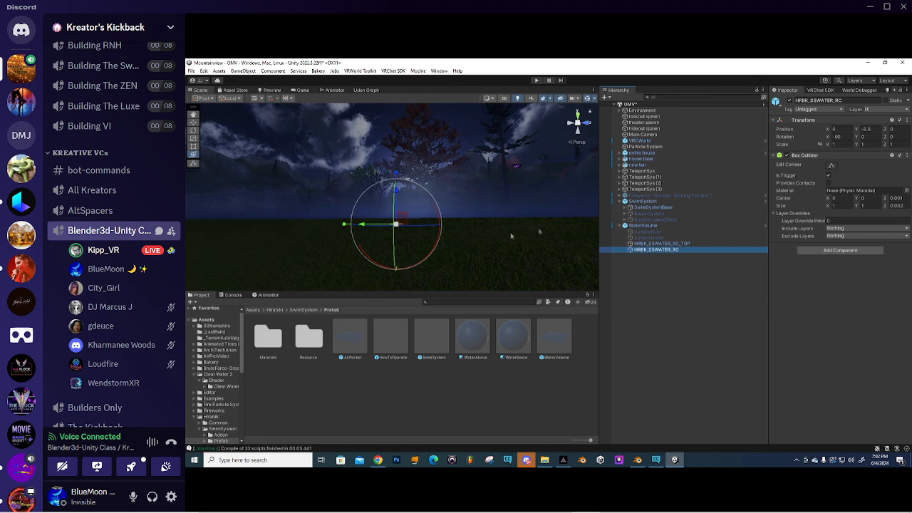
{"action": "right_click_drag", "start_coordinate": [510, 236], "coordinate": [476, 239]}
{"action": "left_click_drag", "start_coordinate": [439, 188], "coordinate": [439, 262]}
{"action": "right_click_drag", "start_coordinate": [444, 191], "coordinate": [446, 224]}
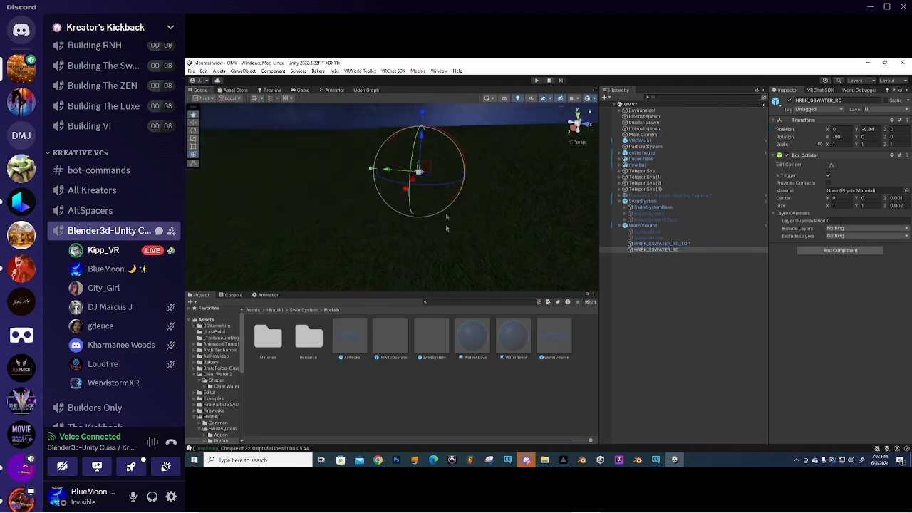
{"action": "scroll", "coordinate": [427, 189], "scroll_direction": "down", "scroll_amount": 3}
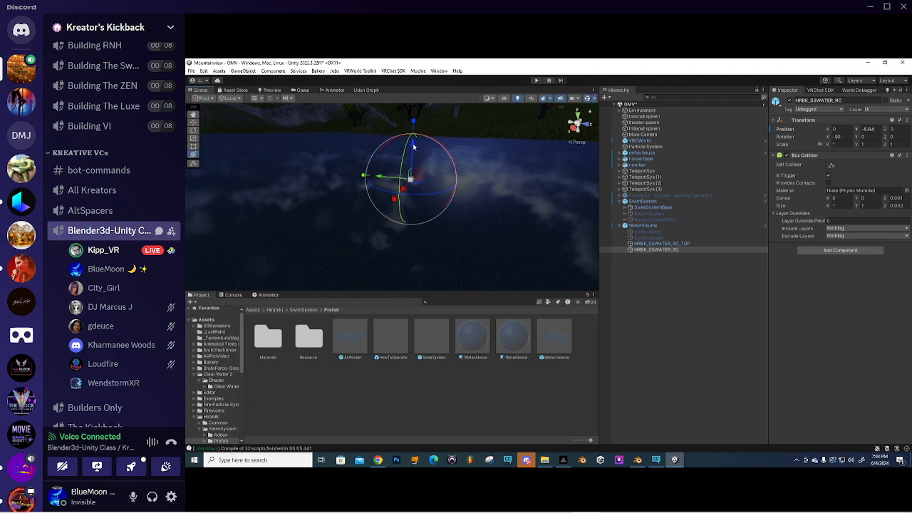
{"action": "left_click_drag", "start_coordinate": [413, 146], "coordinate": [412, 196]}
- Push the HRBK_SSWATER_RC bottom trigger further down to about Y -28.12
{"action": "middle_click_drag", "start_coordinate": [444, 223], "coordinate": [471, 151]}
{"action": "scroll", "coordinate": [453, 174], "scroll_direction": "down", "scroll_amount": 2}
{"action": "right_click_drag", "start_coordinate": [429, 202], "coordinate": [478, 187]}
{"action": "middle_click_drag", "start_coordinate": [397, 201], "coordinate": [456, 180]}
{"action": "right_click_drag", "start_coordinate": [457, 180], "coordinate": [408, 145]}
{"action": "left_click_drag", "start_coordinate": [396, 141], "coordinate": [396, 195]}
{"action": "middle_click_drag", "start_coordinate": [445, 195], "coordinate": [419, 183]}
- Lower the water volume to Position Y -30 using a flat side-on view
{"action": "left_click", "coordinate": [583, 144]}
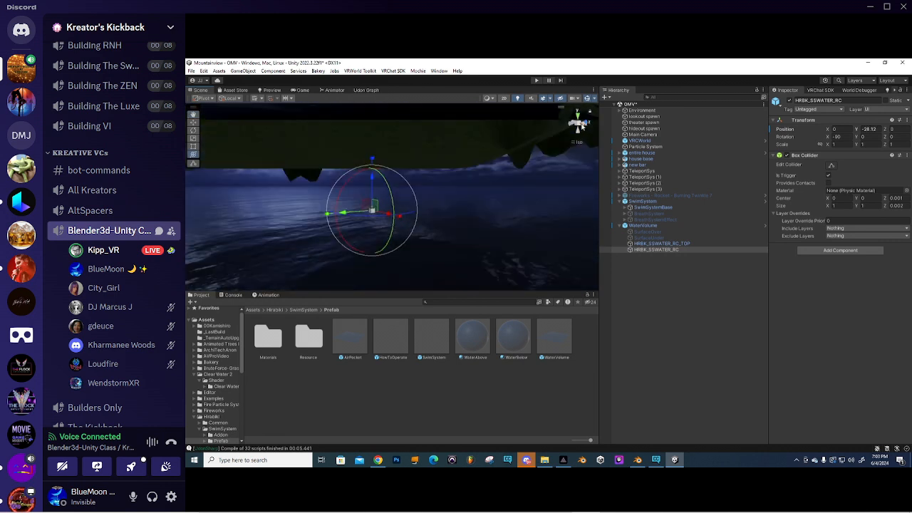
{"action": "left_click", "coordinate": [585, 124]}
{"action": "scroll", "coordinate": [464, 182], "scroll_direction": "down", "scroll_amount": 6}
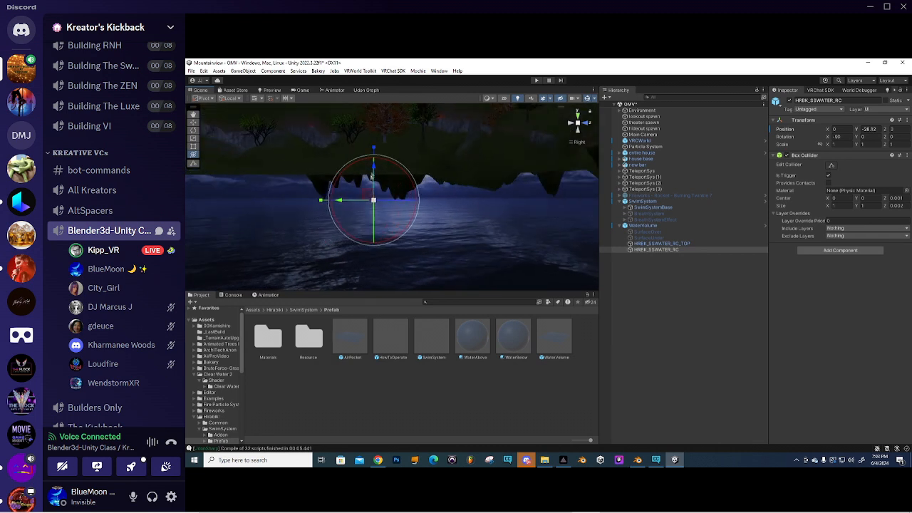
{"action": "left_click_drag", "start_coordinate": [373, 169], "coordinate": [376, 175]}
{"action": "scroll", "coordinate": [391, 184], "scroll_direction": "up", "scroll_amount": 5}
{"action": "middle_click_drag", "start_coordinate": [409, 196], "coordinate": [451, 247]}
{"action": "left_click_drag", "start_coordinate": [428, 214], "coordinate": [452, 242], "text": "alt"}
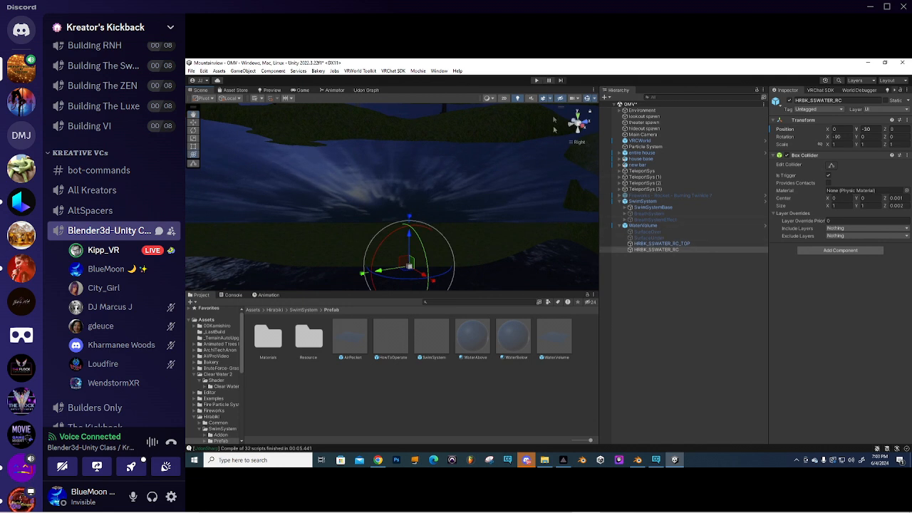
{"action": "left_click", "coordinate": [577, 143]}
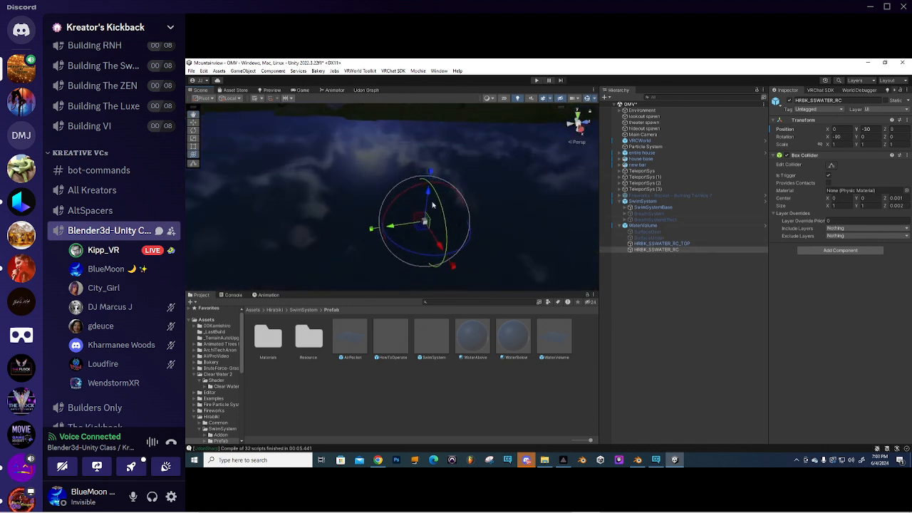
- Select SwimSystemBase and expand it to show its child objects
{"action": "left_click", "coordinate": [656, 244]}
{"action": "left_click", "coordinate": [656, 250]}
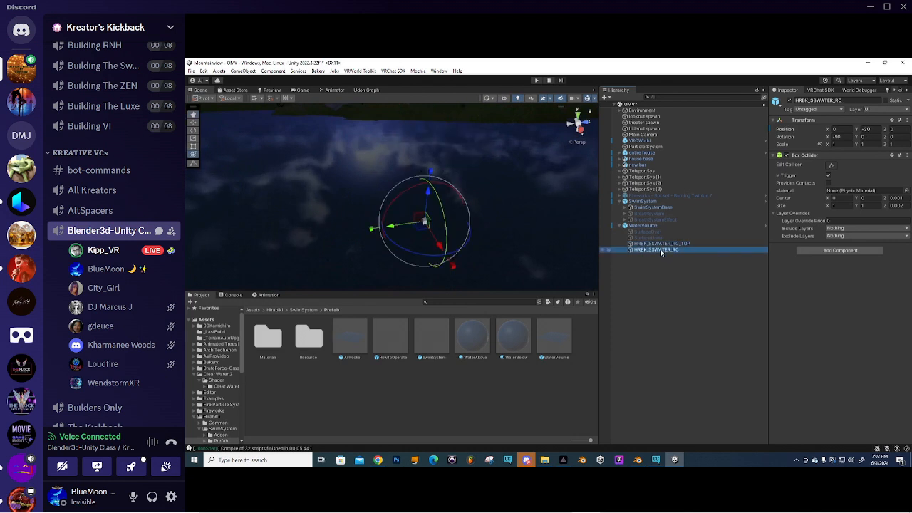
{"action": "left_click", "coordinate": [646, 226]}
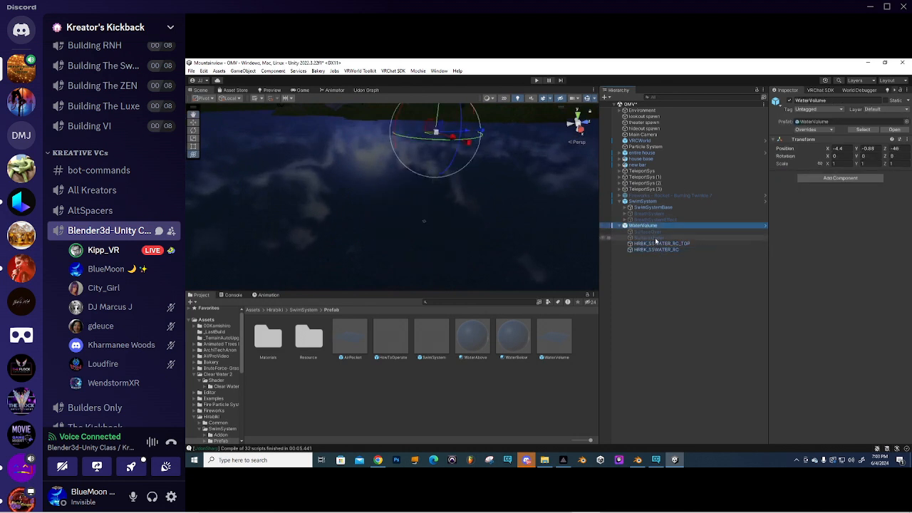
{"action": "left_click", "coordinate": [658, 244]}
{"action": "left_click", "coordinate": [655, 250]}
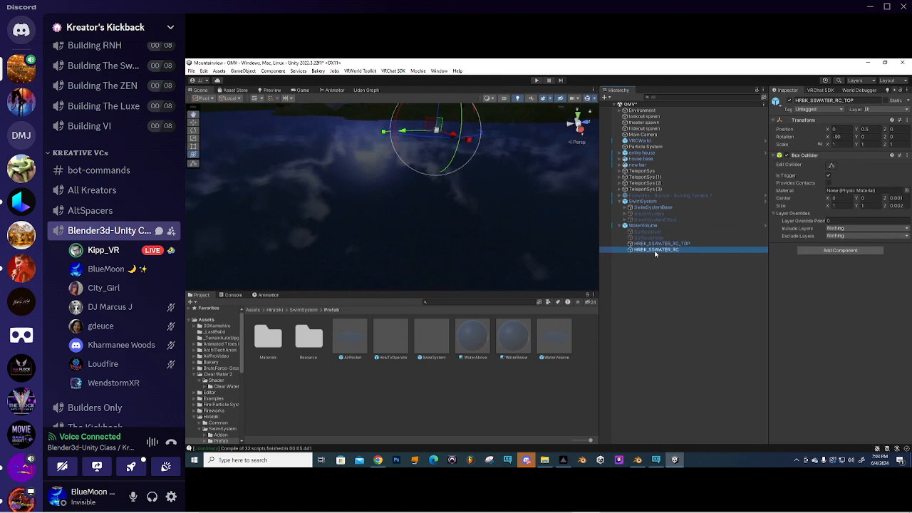
{"action": "left_click", "coordinate": [647, 207]}
{"action": "left_click", "coordinate": [630, 207]}
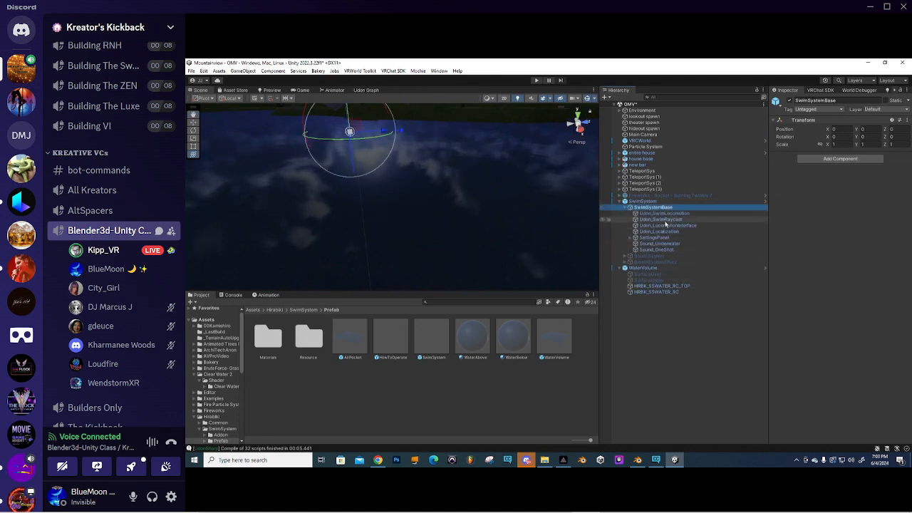
- Inspect SettingsPanel and the Sound_OneShot and Sound_Underwater audio objects
{"action": "left_click", "coordinate": [656, 238]}
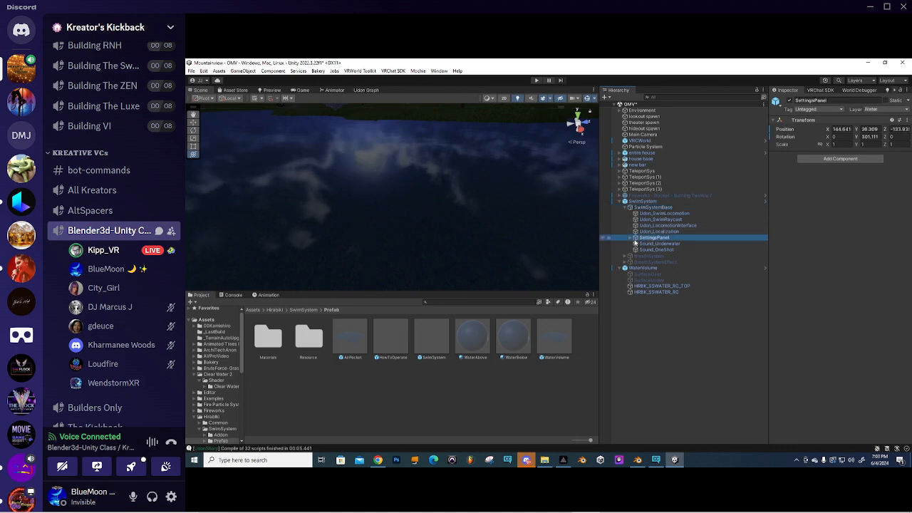
{"action": "left_click", "coordinate": [631, 238]}
{"action": "left_click", "coordinate": [631, 238]}
{"action": "left_click", "coordinate": [651, 250]}
{"action": "left_click", "coordinate": [660, 244]}
{"action": "left_click", "coordinate": [655, 226]}
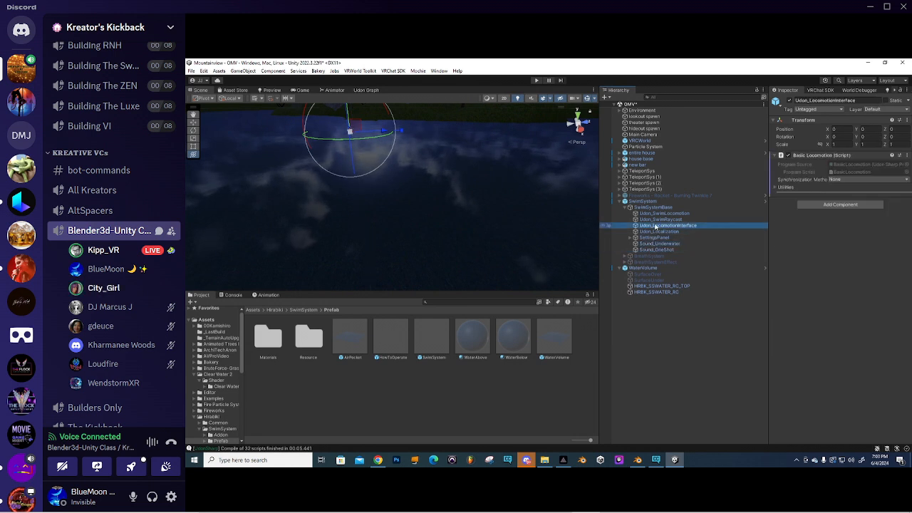
- Show Udon_SwimRaycast's still-empty Water Trigger List, then collapse SwimSystemBase
{"action": "left_click", "coordinate": [661, 220]}
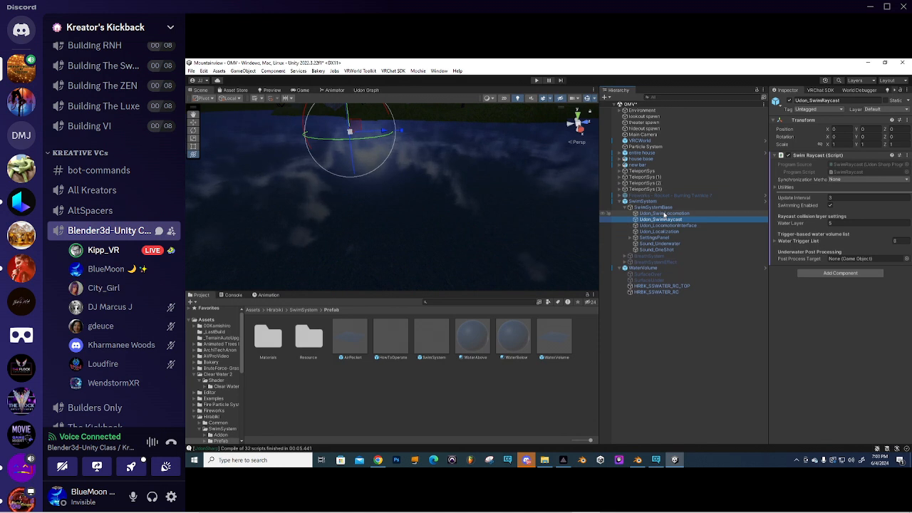
{"action": "left_click", "coordinate": [665, 213]}
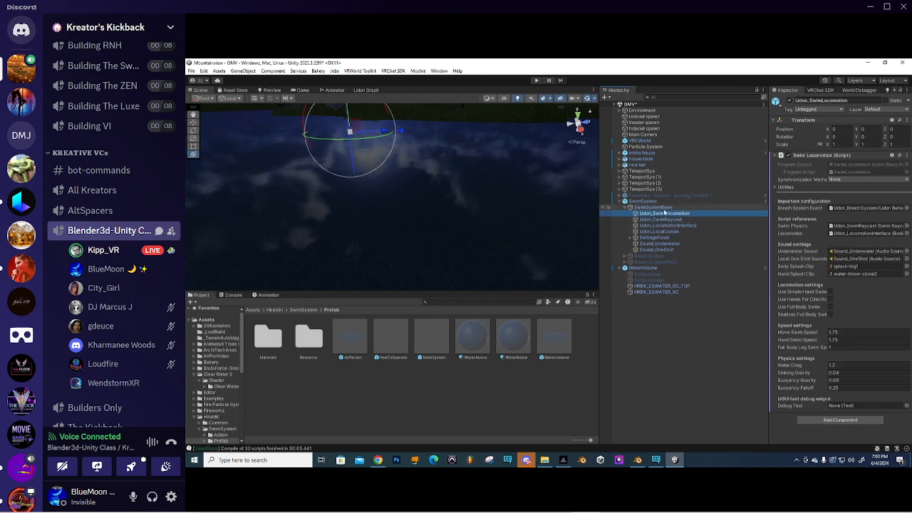
{"action": "left_click", "coordinate": [662, 218]}
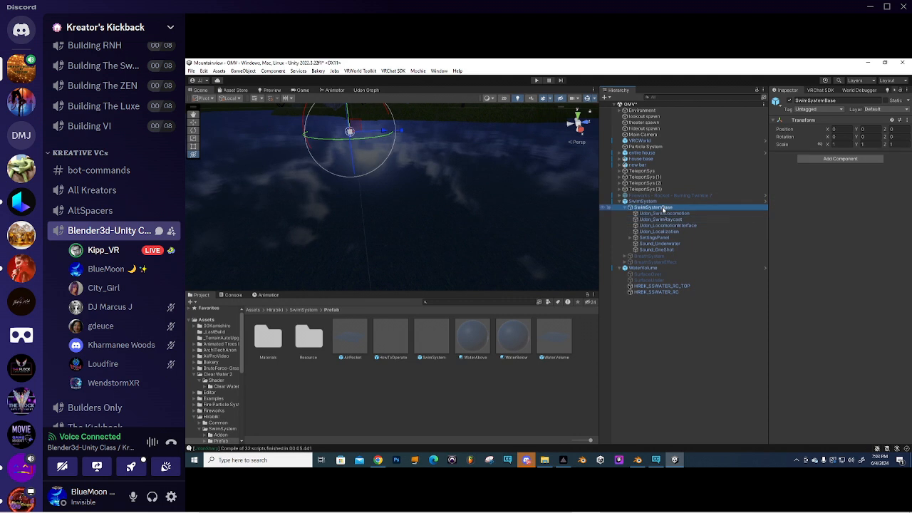
{"action": "left_click", "coordinate": [653, 203]}
{"action": "left_click", "coordinate": [660, 219]}
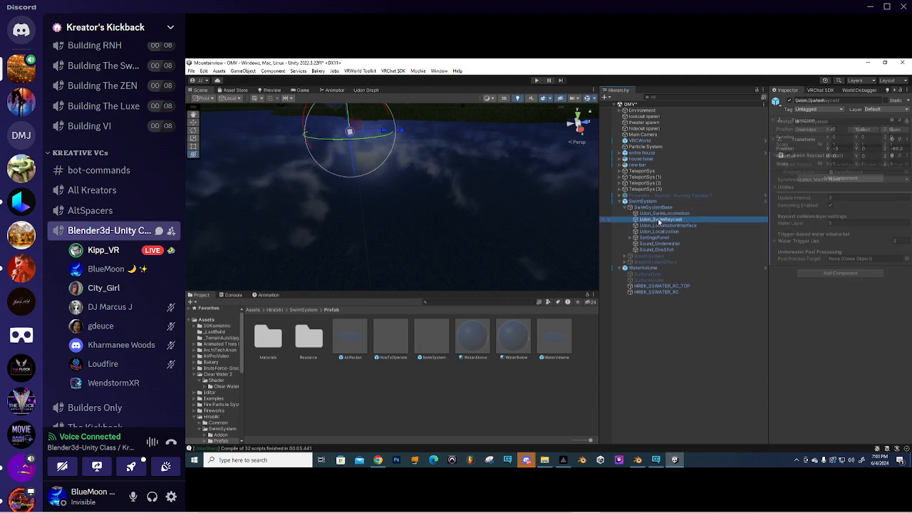
{"action": "left_click", "coordinate": [778, 241]}
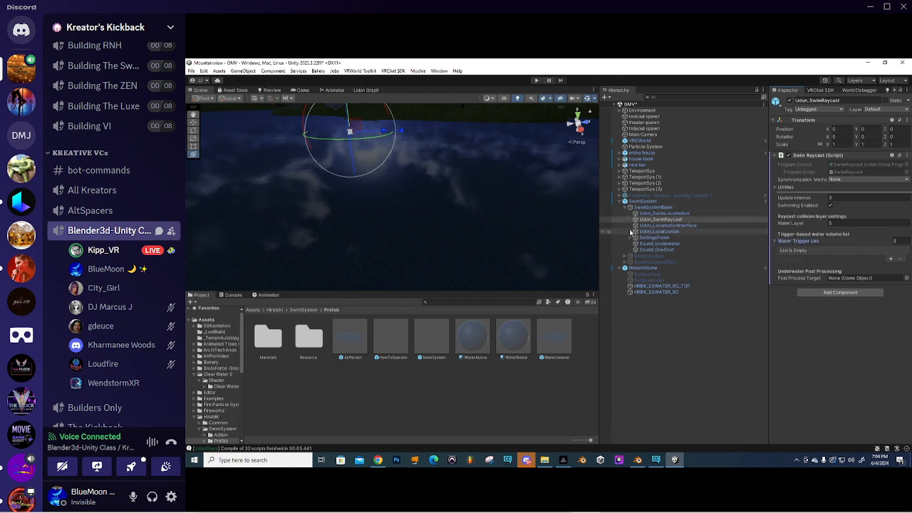
{"action": "left_click", "coordinate": [629, 208]}
{"action": "middle_click_drag", "start_coordinate": [389, 161], "coordinate": [434, 243]}
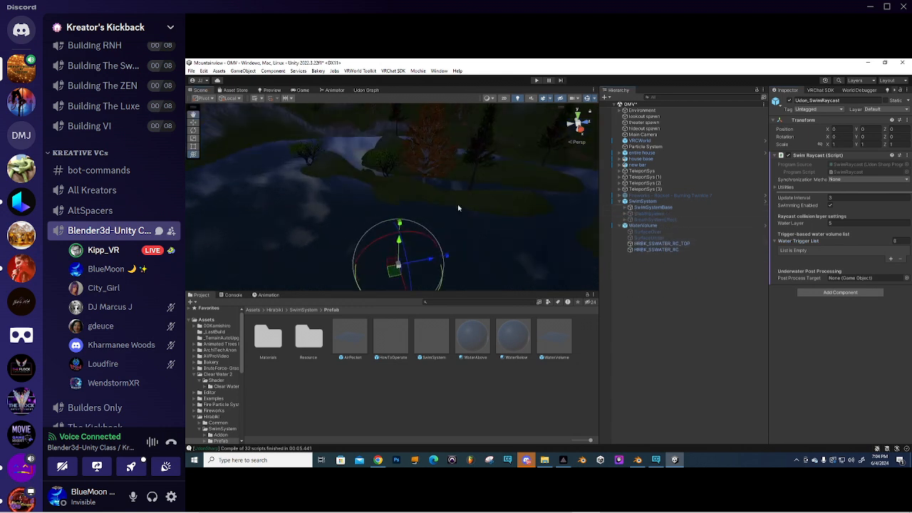
- Frame the top water volume and view the lake from straight above
{"action": "double_click", "coordinate": [662, 244]}
{"action": "left_click", "coordinate": [652, 250]}
{"action": "left_click", "coordinate": [655, 244]}
{"action": "right_click_drag", "start_coordinate": [480, 204], "coordinate": [496, 194]}
{"action": "middle_click_drag", "start_coordinate": [495, 194], "coordinate": [466, 240]}
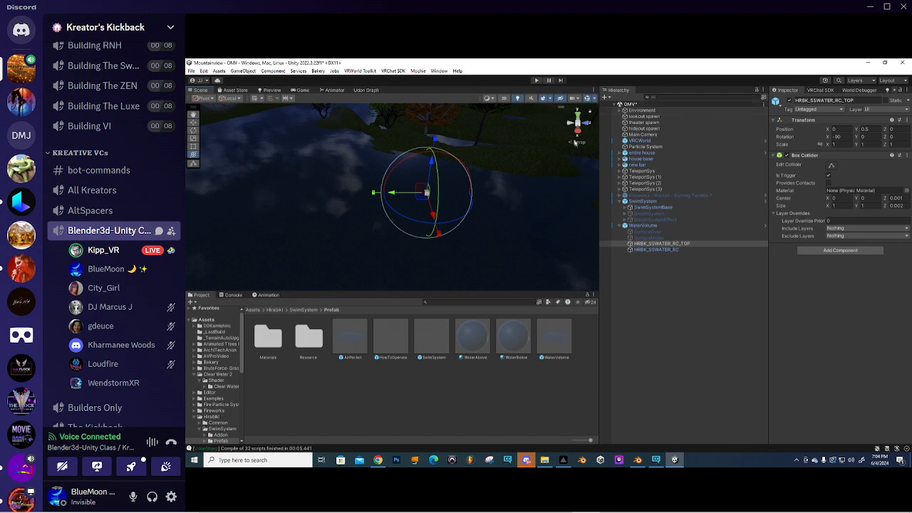
{"action": "left_click", "coordinate": [578, 116]}
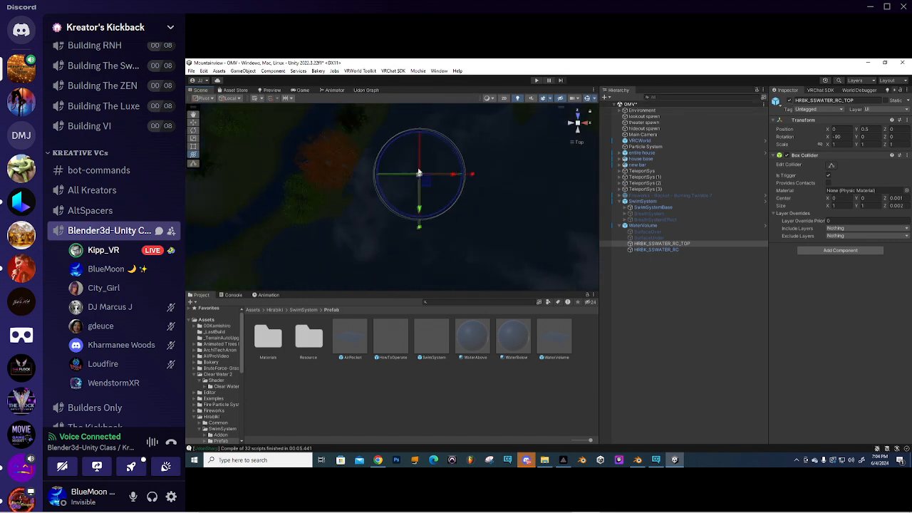
{"action": "scroll", "coordinate": [440, 174], "scroll_direction": "down", "scroll_amount": 10}
{"action": "middle_click_drag", "start_coordinate": [438, 175], "coordinate": [444, 192]}
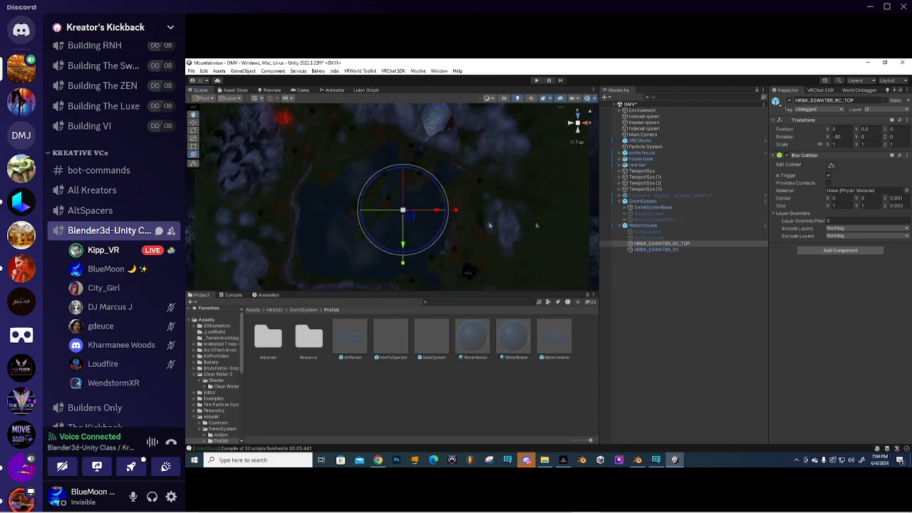
- Resize both water triggers to 416.13 × 408.2 and centre them at X -68
{"action": "left_click", "coordinate": [663, 248], "text": "shift"}
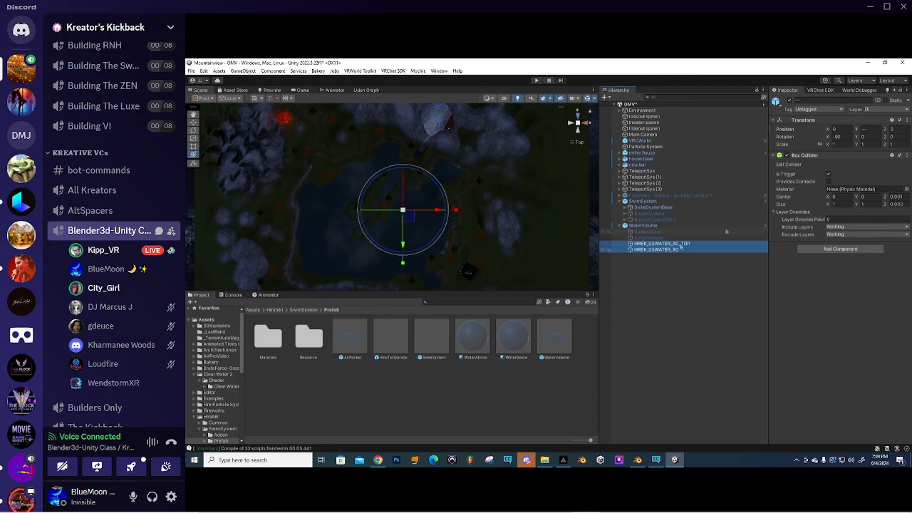
{"action": "left_click", "coordinate": [833, 204]}
{"action": "type", "text": "80.22"}
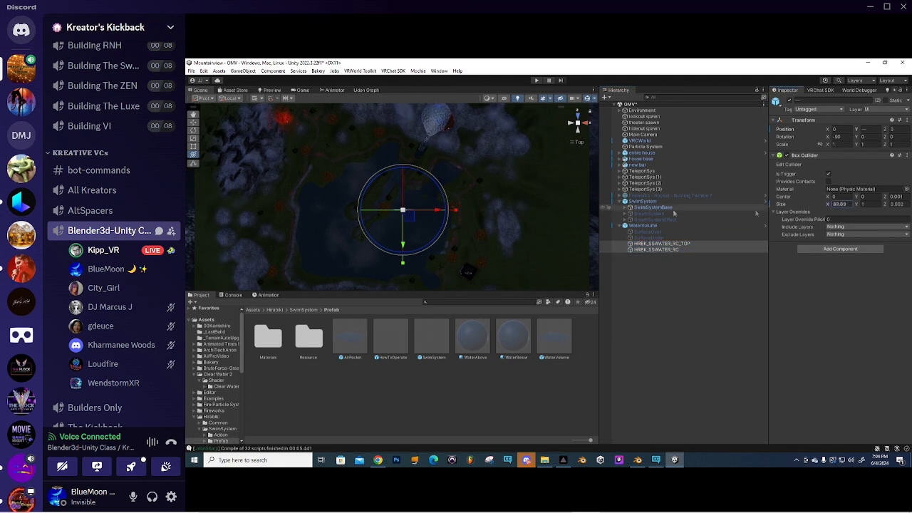
{"action": "left_click_drag", "start_coordinate": [468, 217], "coordinate": [848, 254]}
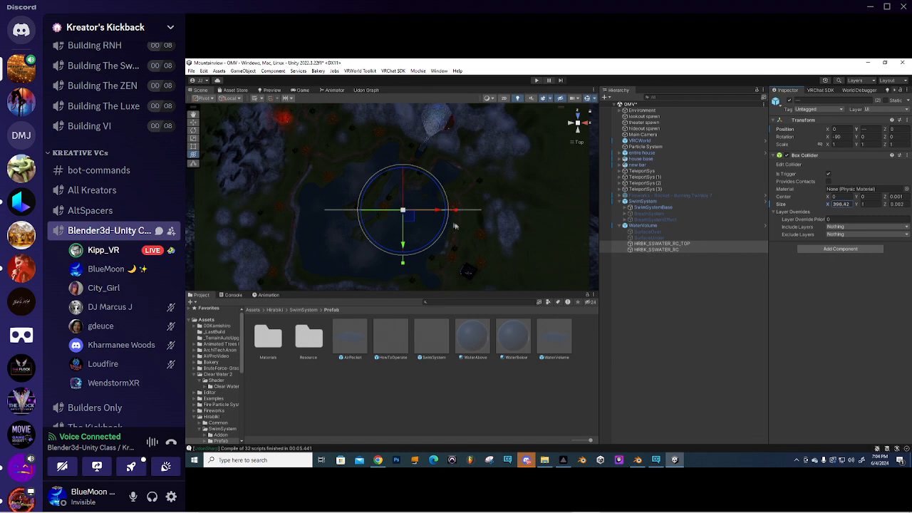
{"action": "left_click_drag", "start_coordinate": [438, 213], "coordinate": [418, 211]}
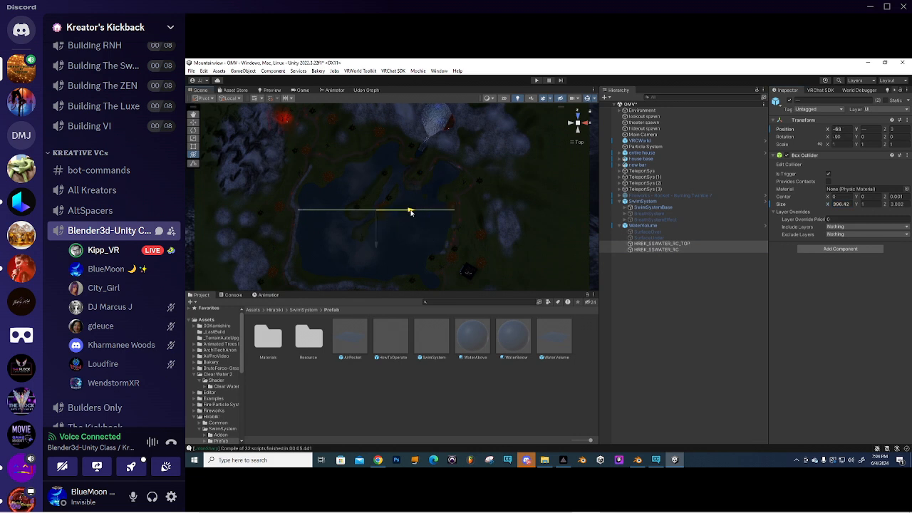
{"action": "left_click_drag", "start_coordinate": [411, 211], "coordinate": [410, 212]}
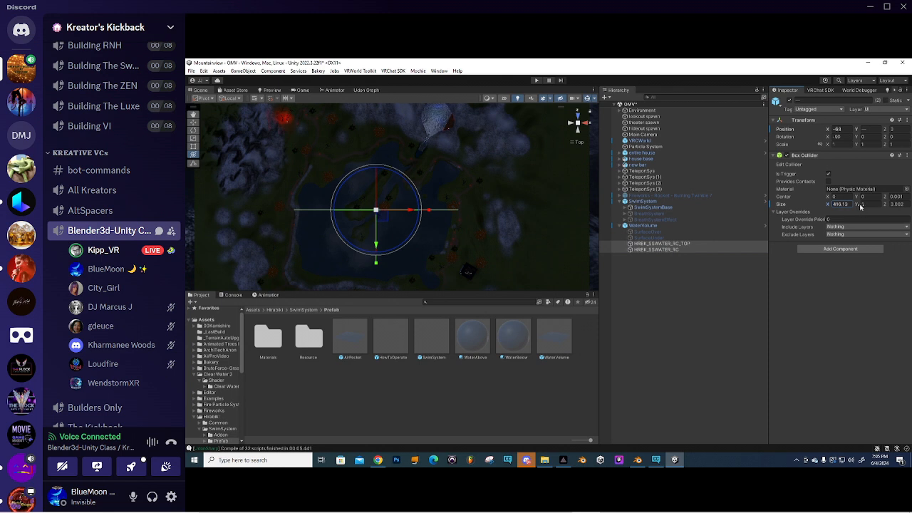
{"action": "left_click_drag", "start_coordinate": [859, 206], "coordinate": [399, 217]}
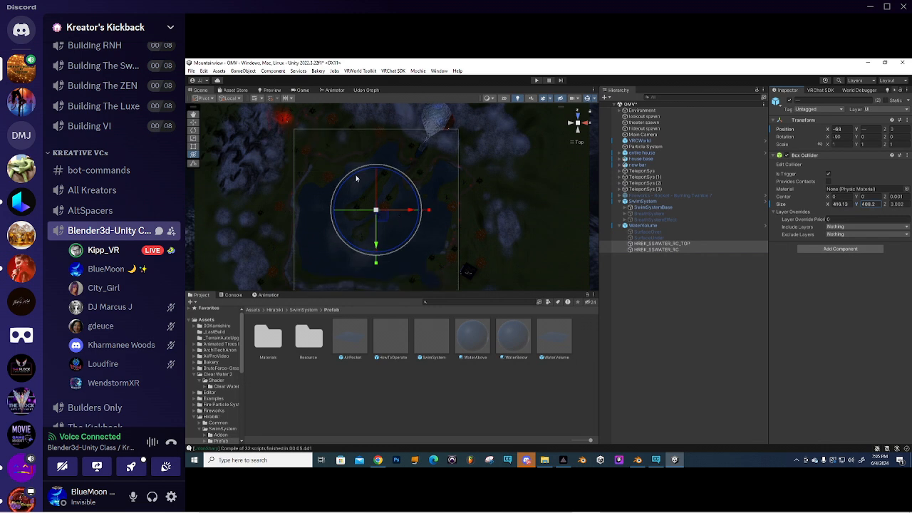
{"action": "left_click_drag", "start_coordinate": [472, 211], "coordinate": [444, 197], "text": "alt"}
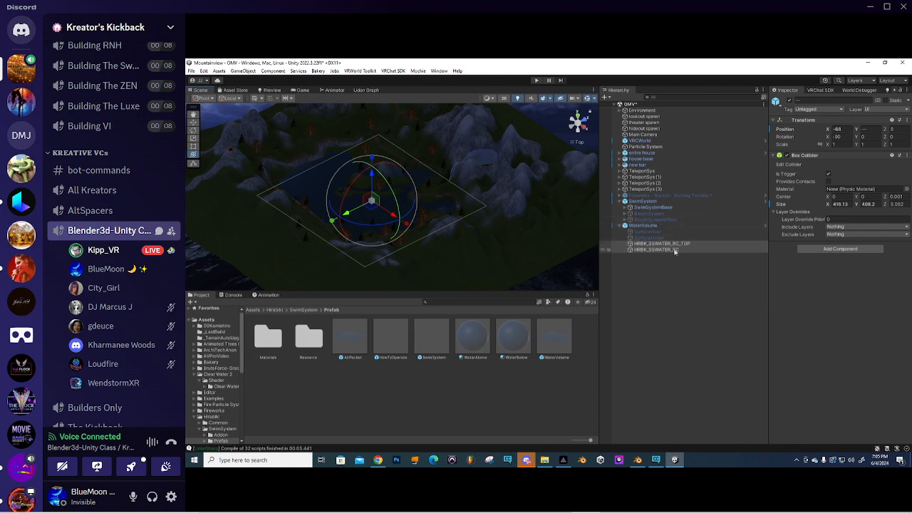
- Duplicate both lake water volumes with Ctrl+D
{"action": "left_click", "coordinate": [666, 245]}
{"action": "left_click", "coordinate": [665, 250], "text": "shift"}
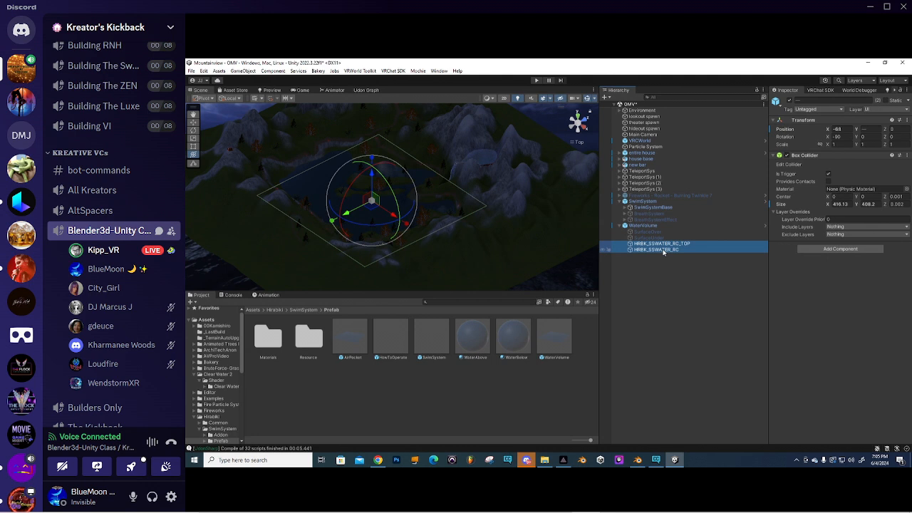
{"action": "key", "text": "ctrl+d"}
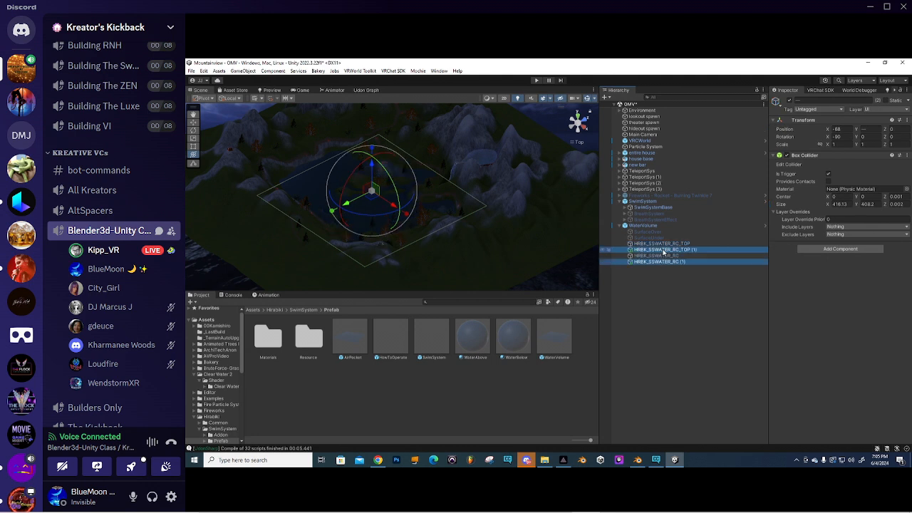
{"action": "left_click_drag", "start_coordinate": [671, 252], "coordinate": [668, 262]}
{"action": "scroll", "coordinate": [450, 200], "scroll_direction": "up", "scroll_amount": 3}
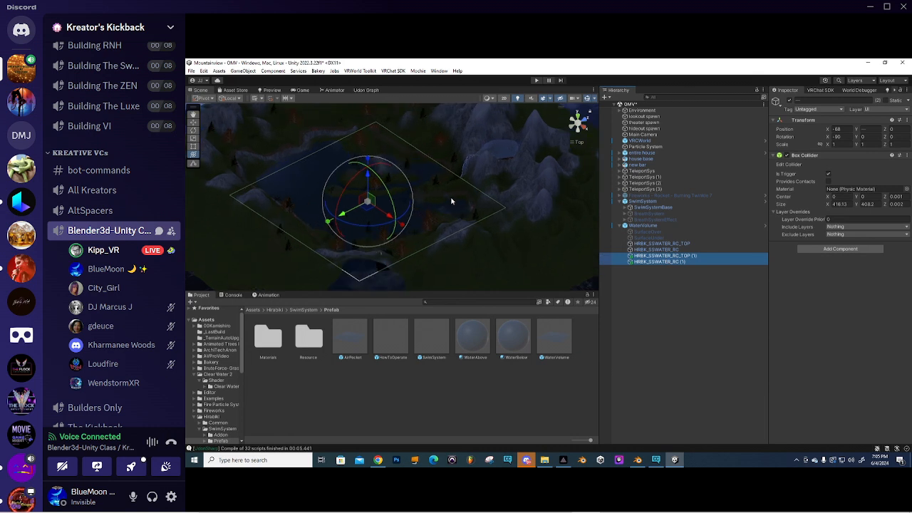
{"action": "middle_click_drag", "start_coordinate": [451, 200], "coordinate": [430, 214]}
- Move and rotate the copies over the waterfall pool, shrinking them to 90.87 × 109.2
{"action": "left_click", "coordinate": [579, 144]}
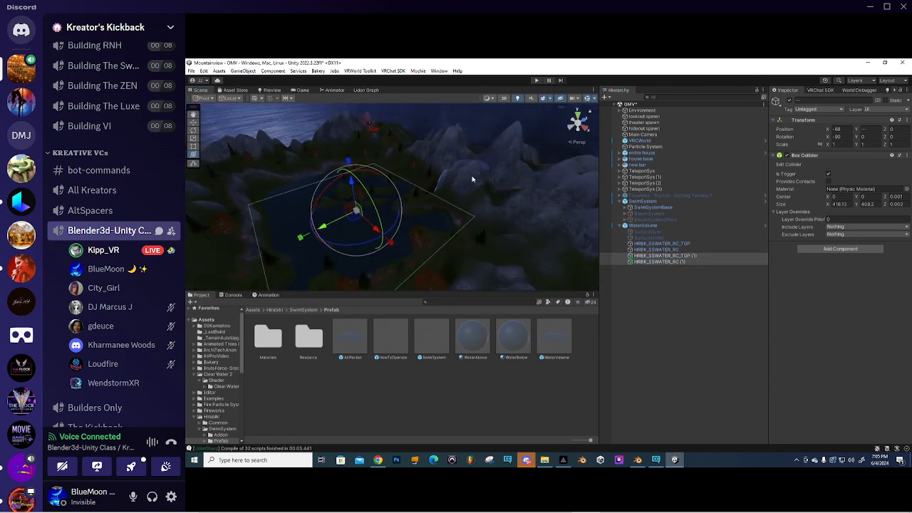
{"action": "left_click", "coordinate": [578, 118]}
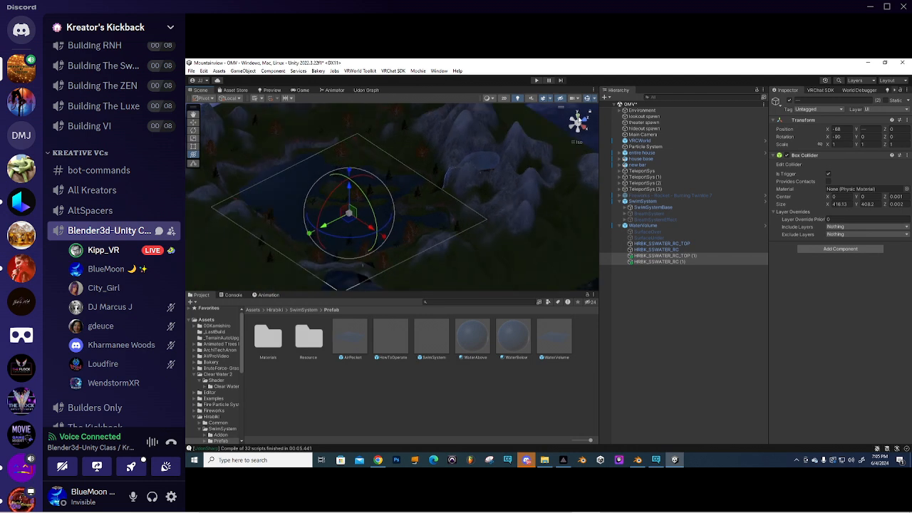
{"action": "scroll", "coordinate": [400, 239], "scroll_direction": "down", "scroll_amount": 2}
{"action": "left_click_drag", "start_coordinate": [381, 229], "coordinate": [424, 177]}
{"action": "scroll", "coordinate": [424, 176], "scroll_direction": "up", "scroll_amount": 3}
{"action": "middle_click_drag", "start_coordinate": [424, 177], "coordinate": [415, 206]}
{"action": "left_click_drag", "start_coordinate": [440, 223], "coordinate": [393, 227]}
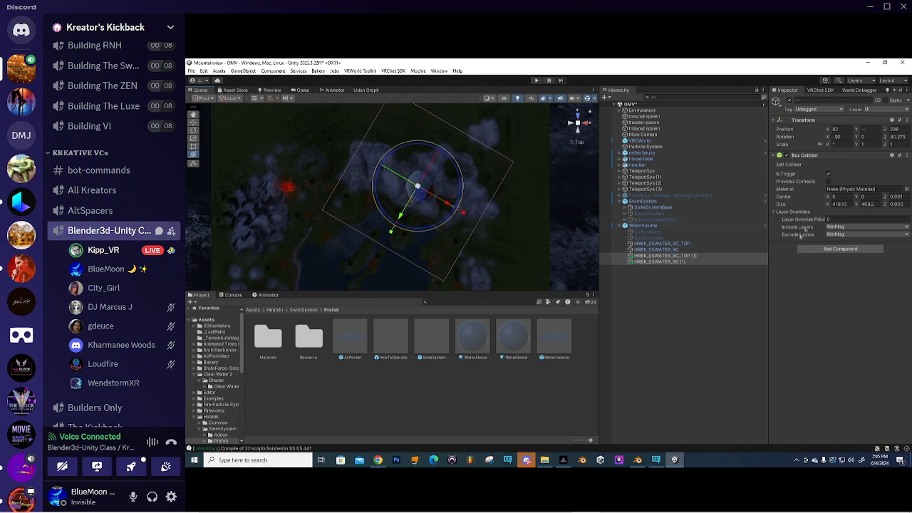
{"action": "left_click_drag", "start_coordinate": [823, 205], "coordinate": [415, 135]}
- Raise the copied TOP trigger up the waterfall to about Y 44.9
{"action": "left_click", "coordinate": [660, 257]}
{"action": "right_click_drag", "start_coordinate": [581, 212], "coordinate": [556, 121]}
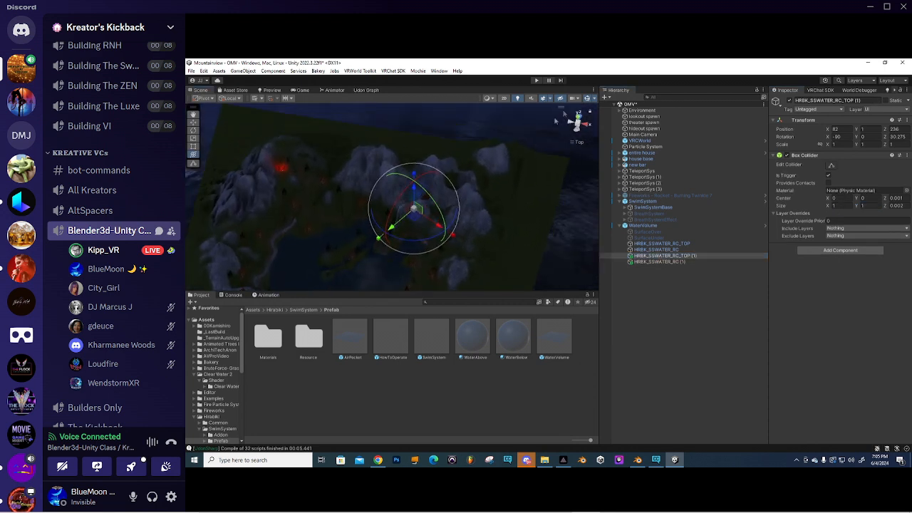
{"action": "left_click", "coordinate": [582, 144]}
{"action": "scroll", "coordinate": [416, 216], "scroll_direction": "up", "scroll_amount": 6}
{"action": "right_click_drag", "start_coordinate": [415, 218], "coordinate": [491, 203]}
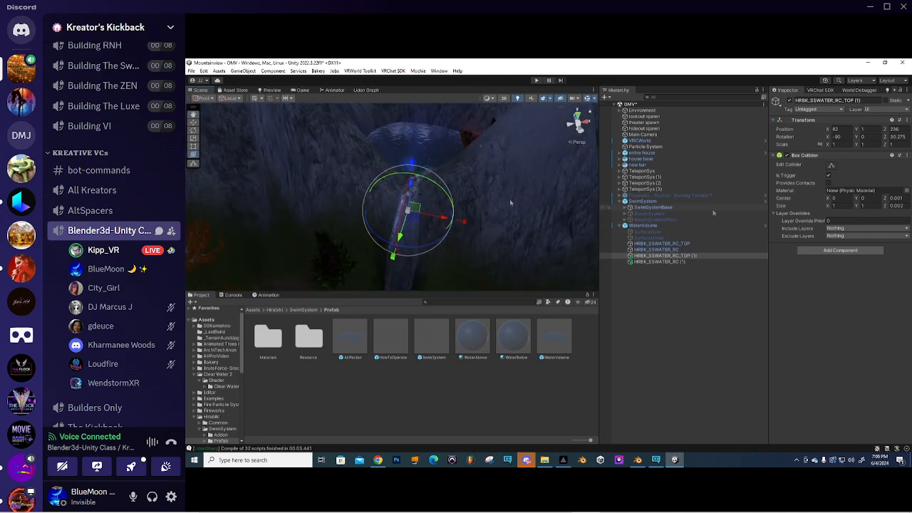
{"action": "left_click", "coordinate": [832, 166]}
{"action": "left_click", "coordinate": [832, 166]}
{"action": "left_click_drag", "start_coordinate": [411, 187], "coordinate": [411, 178]}
{"action": "left_click_drag", "start_coordinate": [413, 145], "coordinate": [415, 135]}
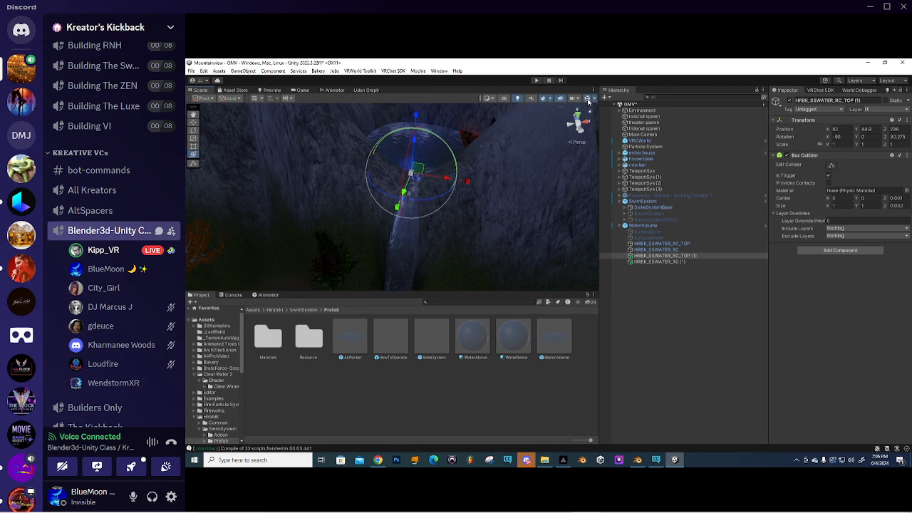
- Copy HRBK_SSWATER_RC (1)'s Box Collider values onto HRBK_SSWATER_RC_TOP (1)
{"action": "left_click", "coordinate": [645, 256]}
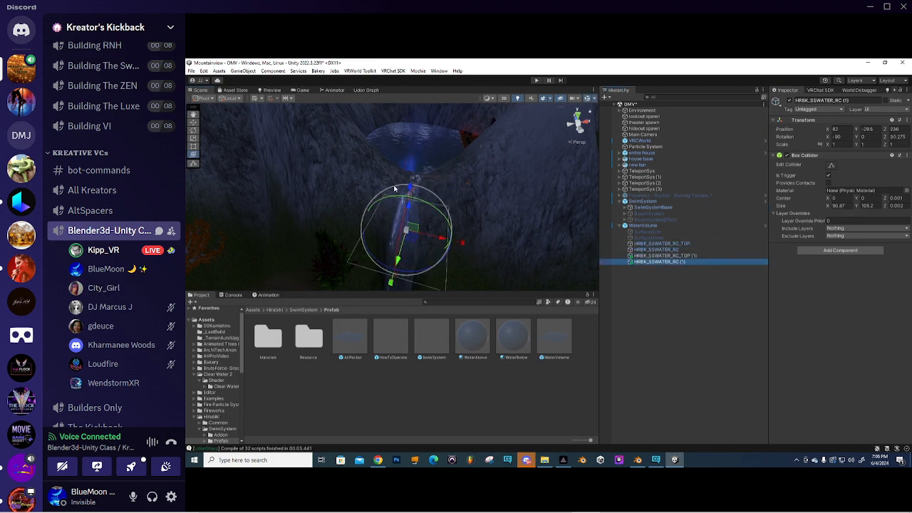
{"action": "left_click", "coordinate": [658, 262]}
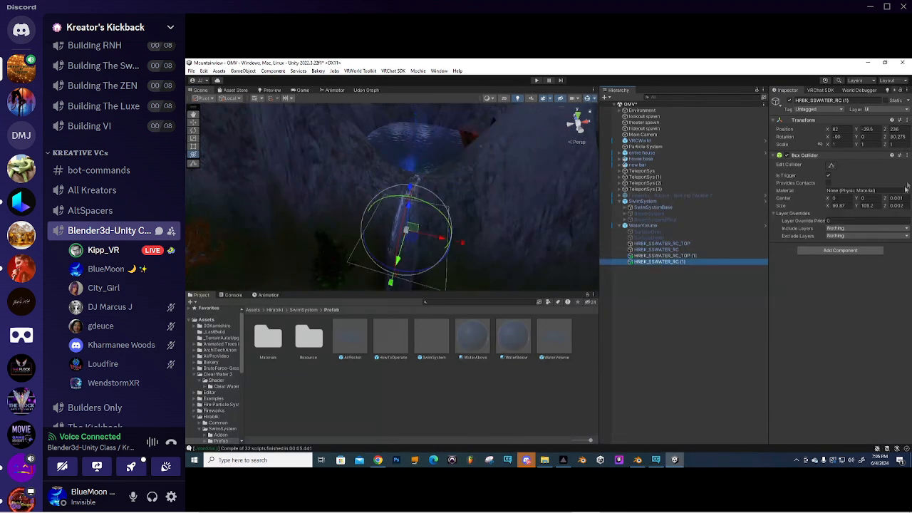
{"action": "left_click", "coordinate": [642, 256]}
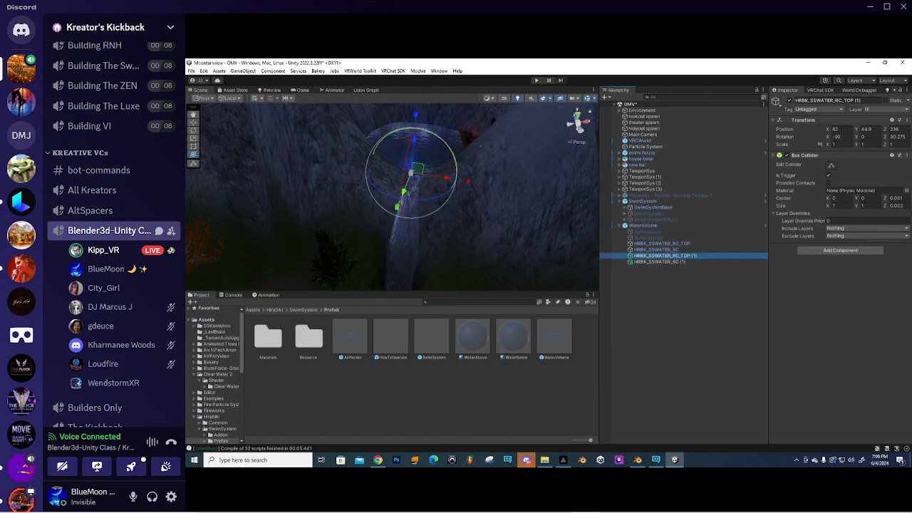
{"action": "left_click", "coordinate": [663, 262]}
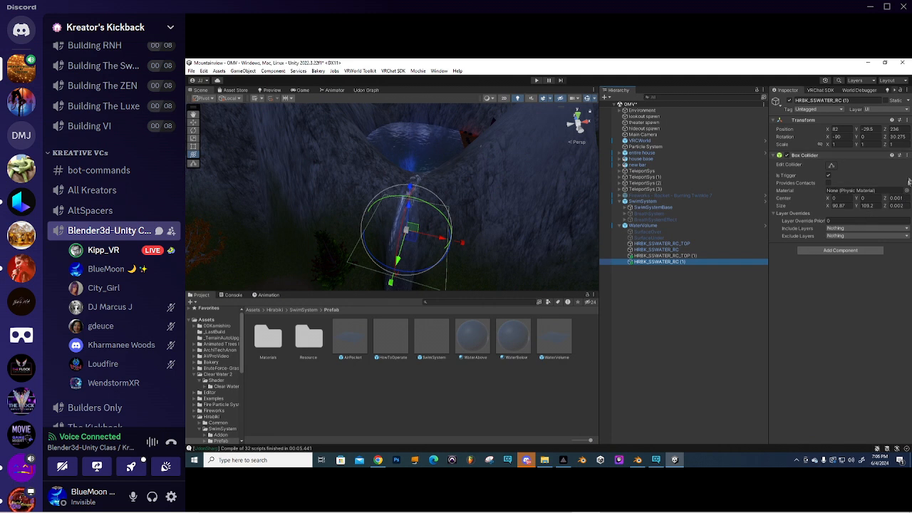
{"action": "left_click", "coordinate": [908, 156]}
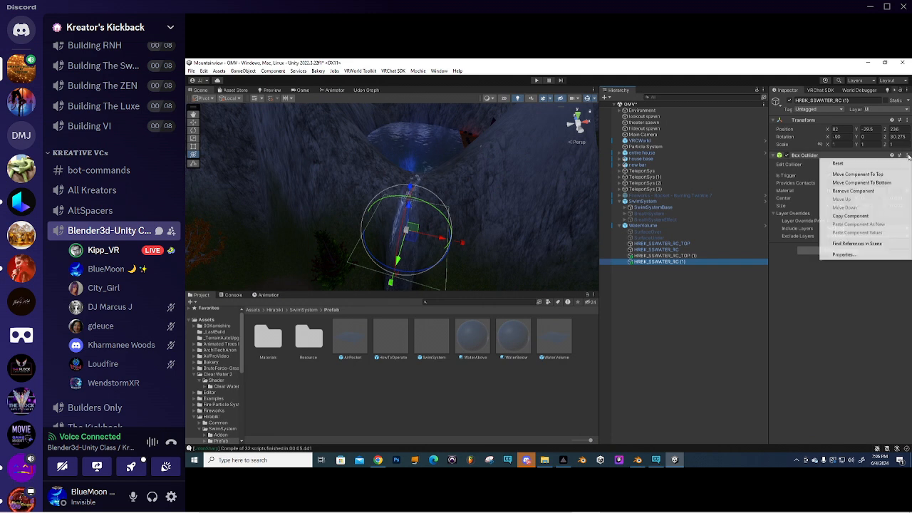
{"action": "left_click", "coordinate": [851, 216]}
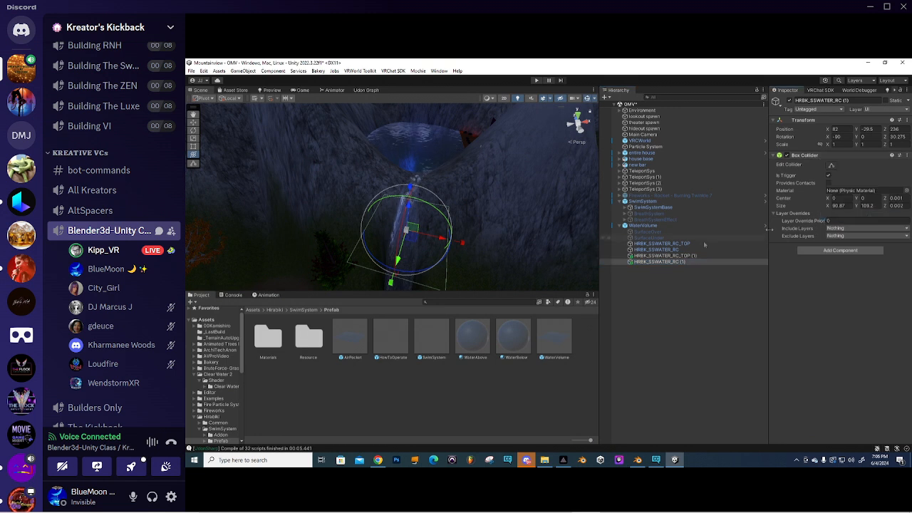
{"action": "left_click", "coordinate": [664, 255]}
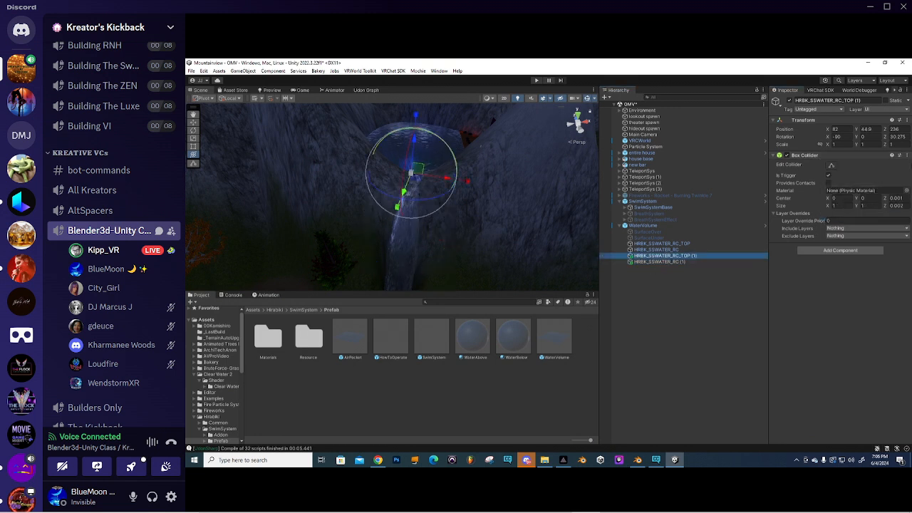
{"action": "left_click", "coordinate": [907, 157]}
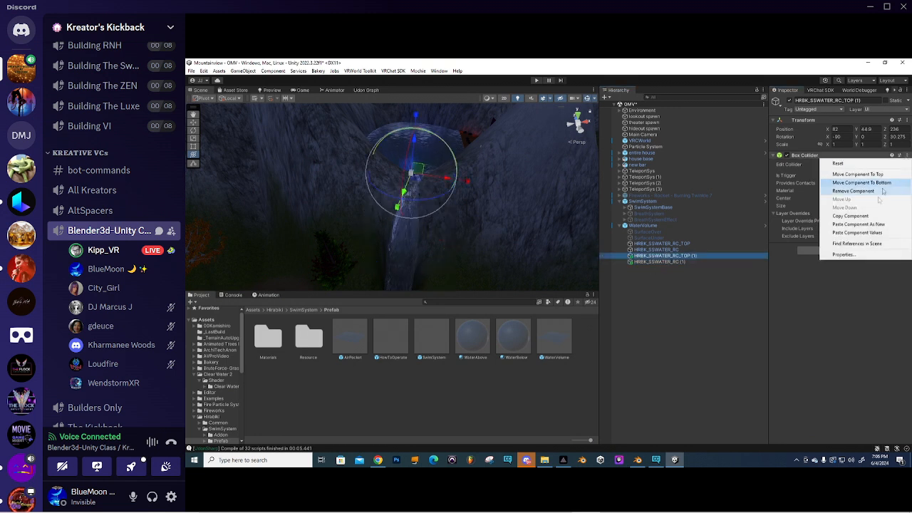
{"action": "left_click", "coordinate": [857, 233]}
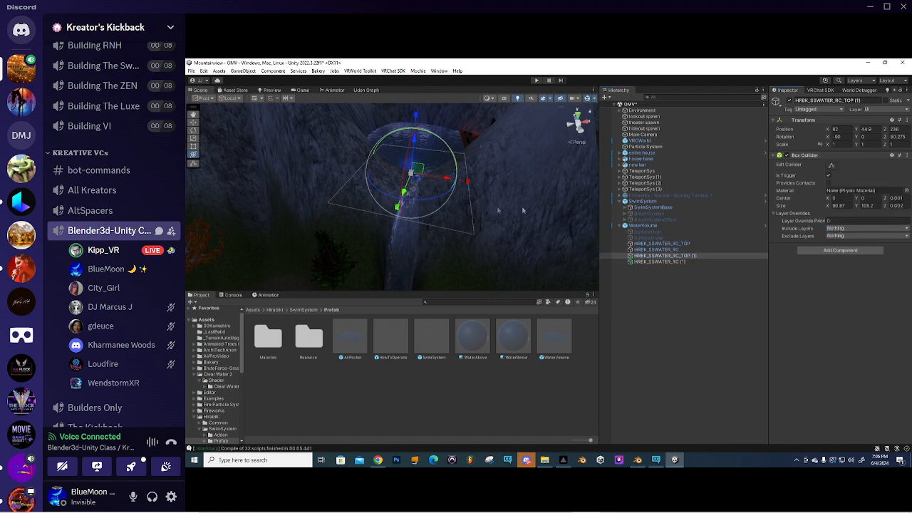
- Copy HRBK_SSWATER_RC's 416.13 × 408.2 Box Collider onto HRBK_SSWATER_RC_TOP
{"action": "left_click", "coordinate": [670, 262]}
{"action": "left_click", "coordinate": [671, 258]}
{"action": "right_click_drag", "start_coordinate": [475, 198], "coordinate": [359, 195]}
{"action": "middle_click_drag", "start_coordinate": [358, 195], "coordinate": [465, 179]}
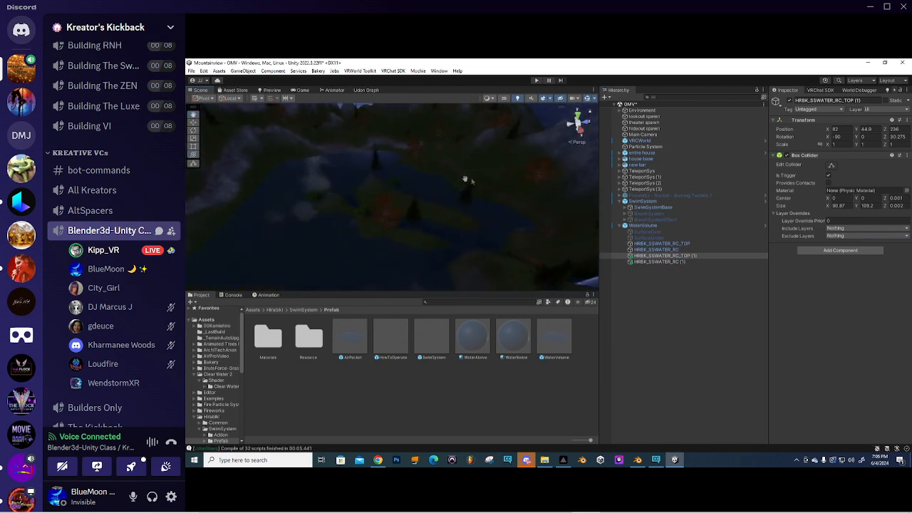
{"action": "left_click", "coordinate": [662, 244]}
{"action": "left_click", "coordinate": [658, 250]}
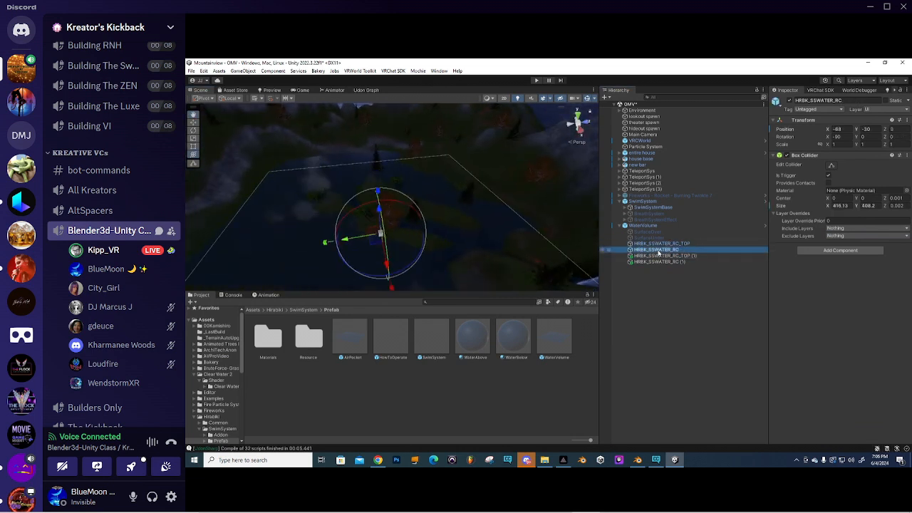
{"action": "left_click", "coordinate": [666, 244]}
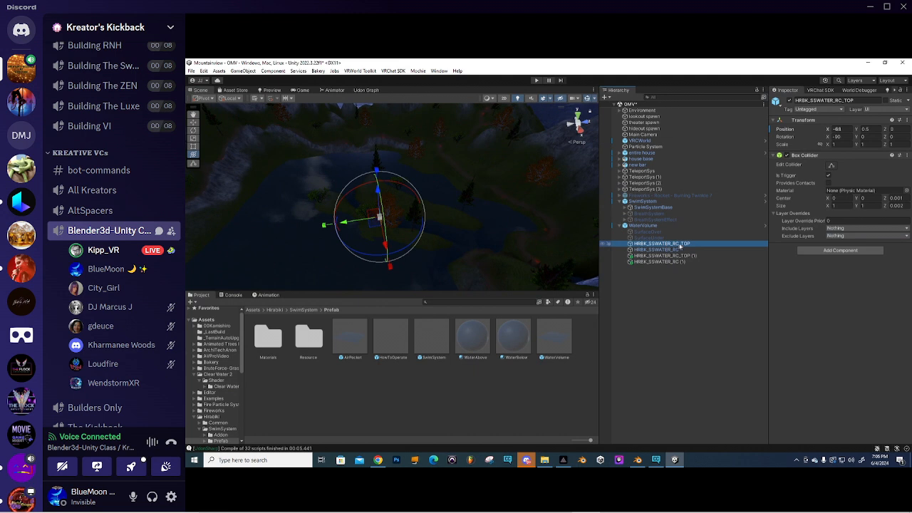
{"action": "left_click", "coordinate": [671, 250]}
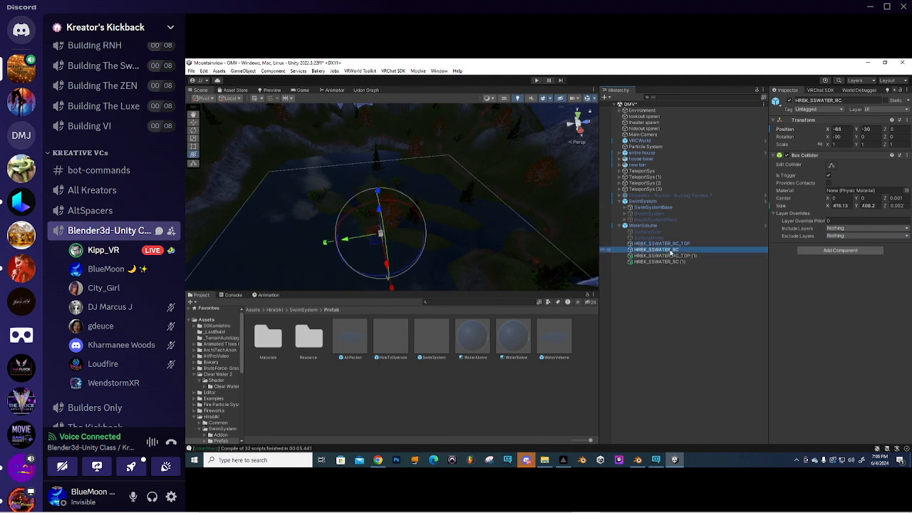
{"action": "left_click", "coordinate": [900, 155]}
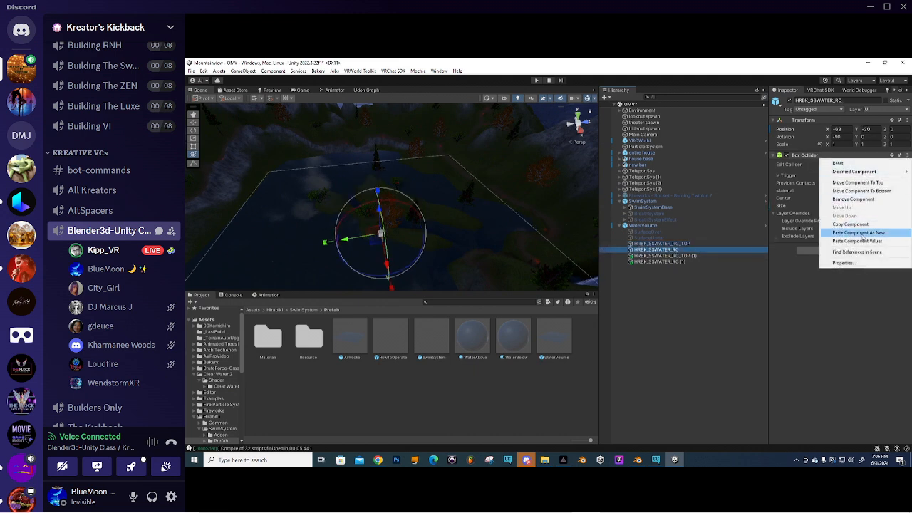
{"action": "left_click", "coordinate": [858, 224]}
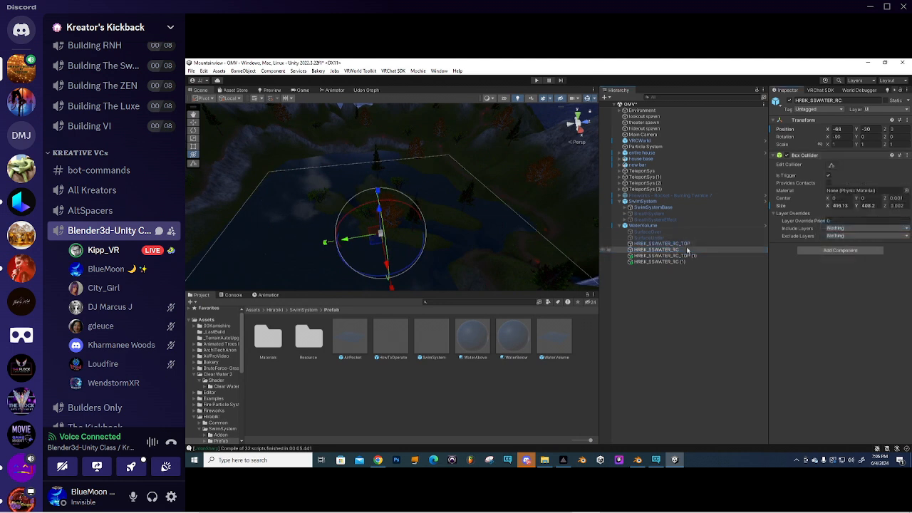
{"action": "left_click", "coordinate": [663, 243]}
{"action": "left_click", "coordinate": [900, 156]}
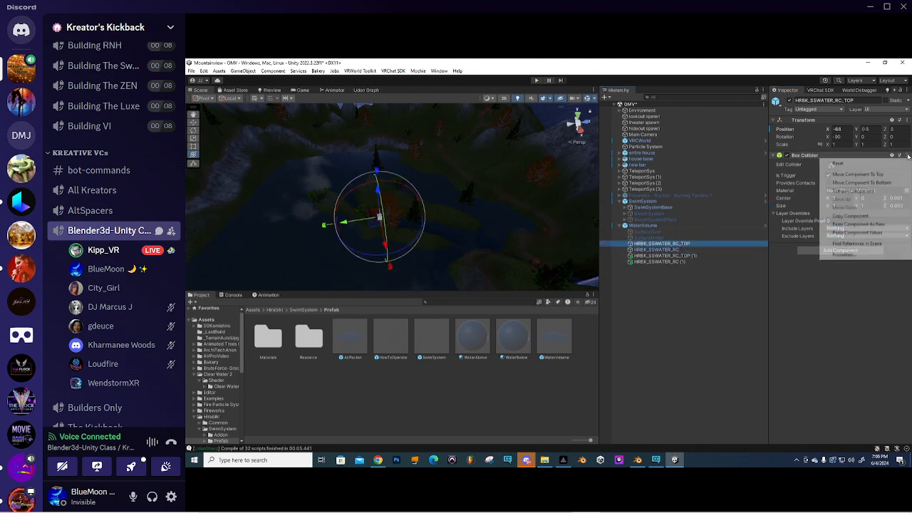
{"action": "left_click", "coordinate": [858, 232]}
- Raise the waterfall TOP (1) trigger further up the falls to about Y 69
{"action": "right_click_drag", "start_coordinate": [457, 200], "coordinate": [406, 185]}
{"action": "left_click", "coordinate": [657, 250]}
{"action": "left_click", "coordinate": [657, 244]}
{"action": "left_click", "coordinate": [659, 250]}
{"action": "left_click", "coordinate": [661, 256]}
{"action": "right_click_drag", "start_coordinate": [399, 199], "coordinate": [423, 152]}
{"action": "left_click_drag", "start_coordinate": [386, 185], "coordinate": [393, 146]}
{"action": "middle_click_drag", "start_coordinate": [401, 147], "coordinate": [404, 180]}
{"action": "scroll", "coordinate": [403, 161], "scroll_direction": "up", "scroll_amount": 4}
{"action": "right_click_drag", "start_coordinate": [404, 179], "coordinate": [439, 188]}
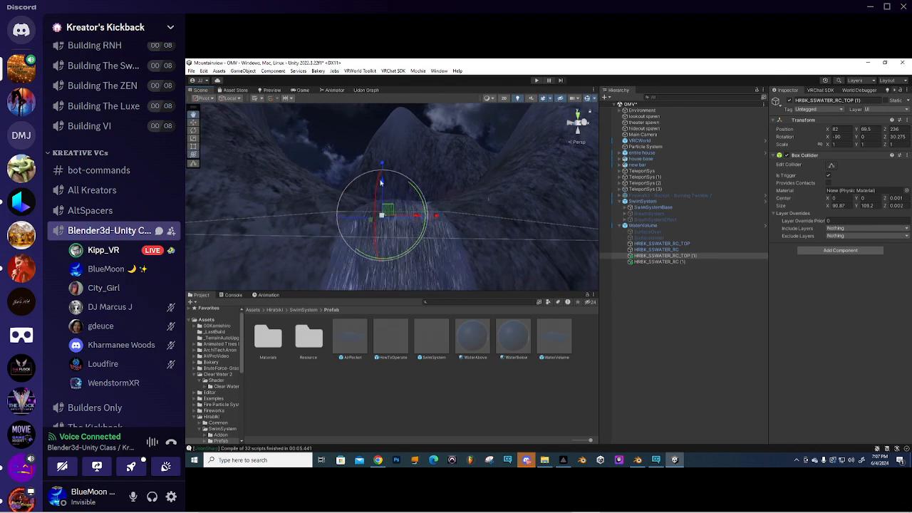
{"action": "left_click_drag", "start_coordinate": [383, 184], "coordinate": [383, 176]}
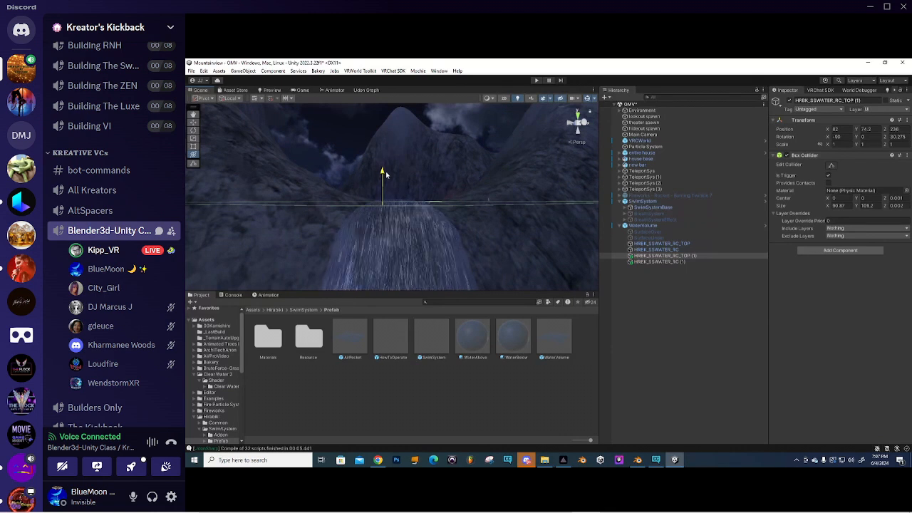
{"action": "key", "text": "y"}
- Raise the HRBK_SSWATER_RC (1) waterfall trigger up the falls to Y 47.3
{"action": "right_click_drag", "start_coordinate": [513, 178], "coordinate": [489, 193]}
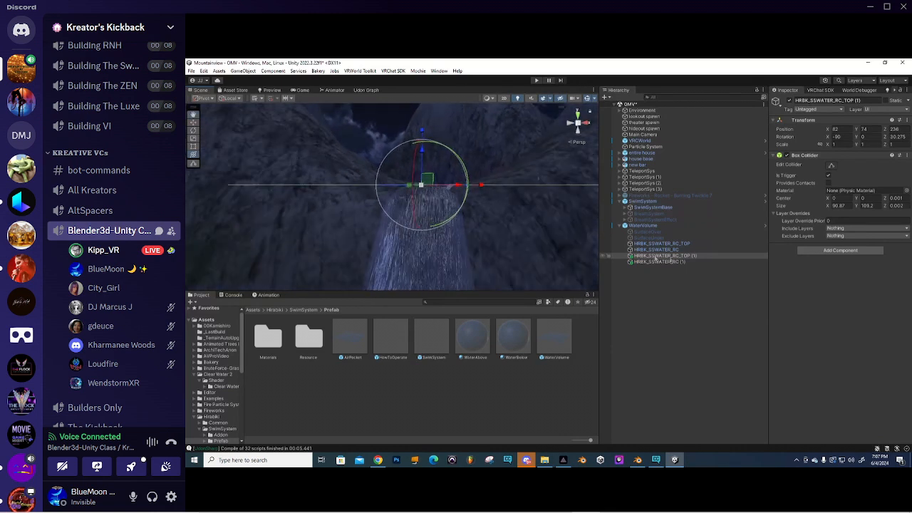
{"action": "left_click", "coordinate": [675, 262]}
{"action": "scroll", "coordinate": [459, 185], "scroll_direction": "down", "scroll_amount": 6}
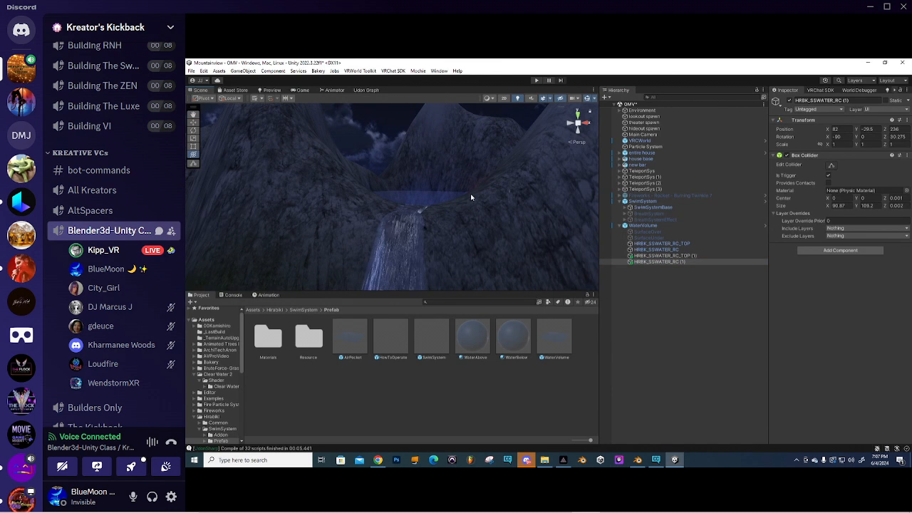
{"action": "left_click_drag", "start_coordinate": [428, 234], "coordinate": [432, 168]}
{"action": "right_click_drag", "start_coordinate": [419, 198], "coordinate": [392, 230]}
{"action": "right_click_drag", "start_coordinate": [462, 204], "coordinate": [486, 196]}
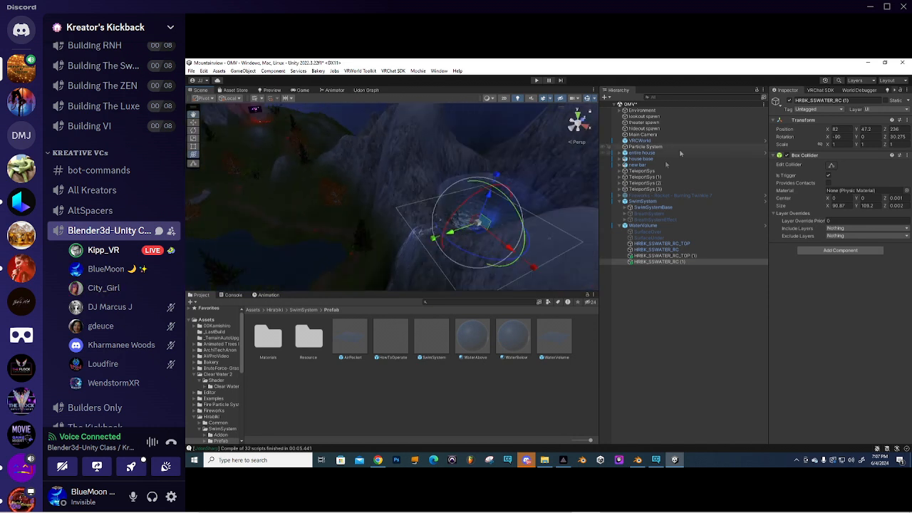
- Set Udon_SwimRaycast's Water Trigger List size to 2 and assign the two waterfall triggers
{"action": "left_click", "coordinate": [626, 208]}
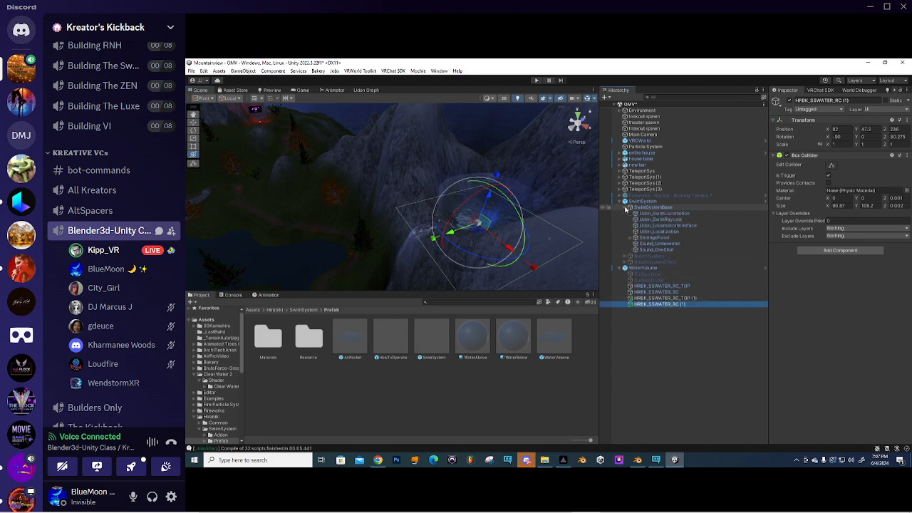
{"action": "left_click", "coordinate": [655, 238]}
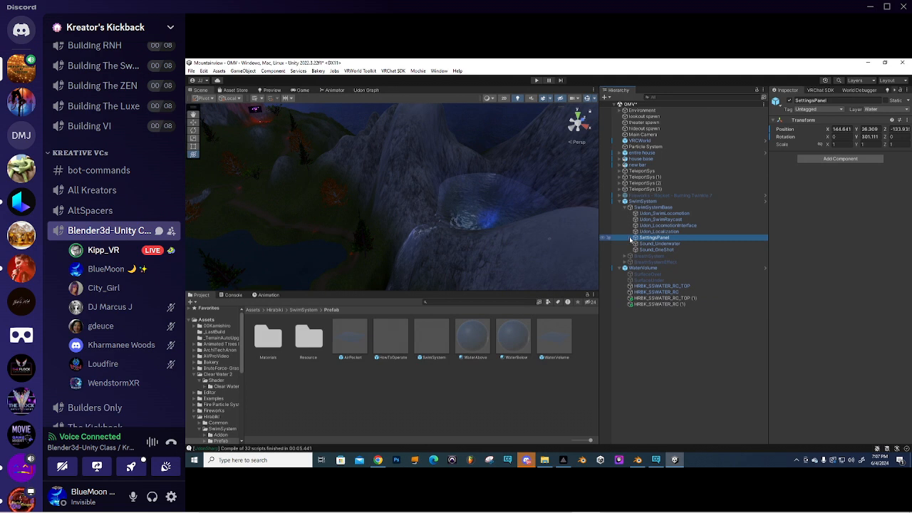
{"action": "left_click", "coordinate": [650, 232]}
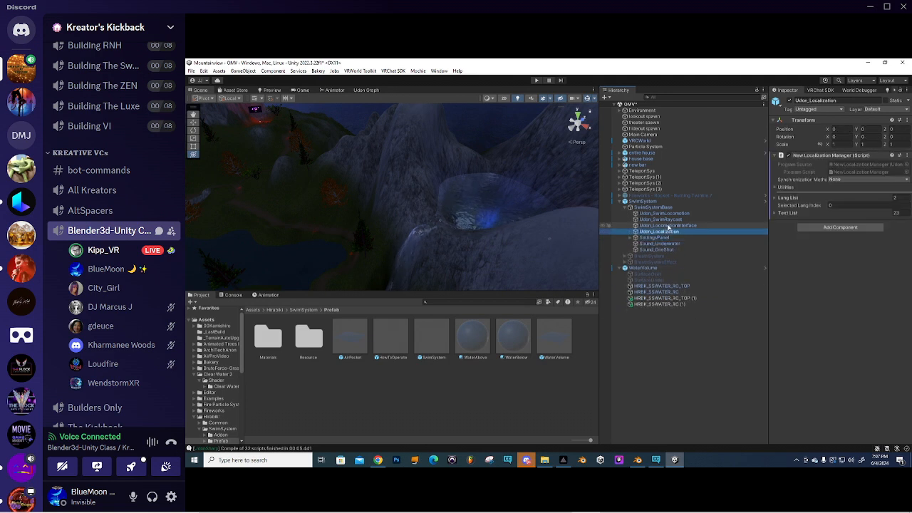
{"action": "left_click", "coordinate": [668, 225]}
{"action": "left_click", "coordinate": [670, 220]}
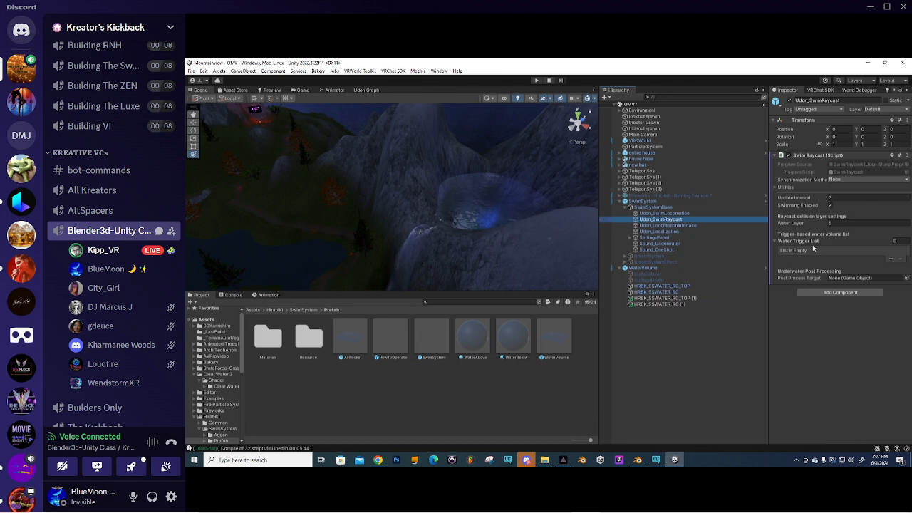
{"action": "left_click", "coordinate": [897, 241]}
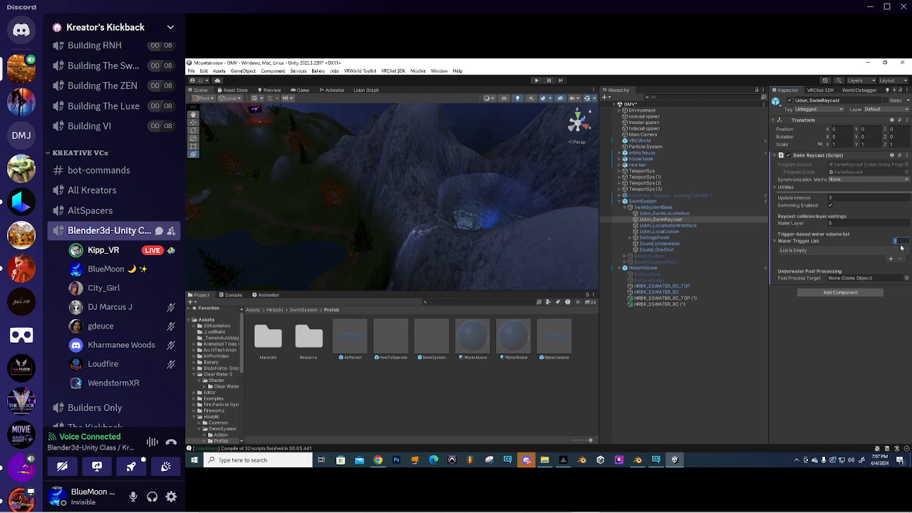
{"action": "key", "text": "Return"}
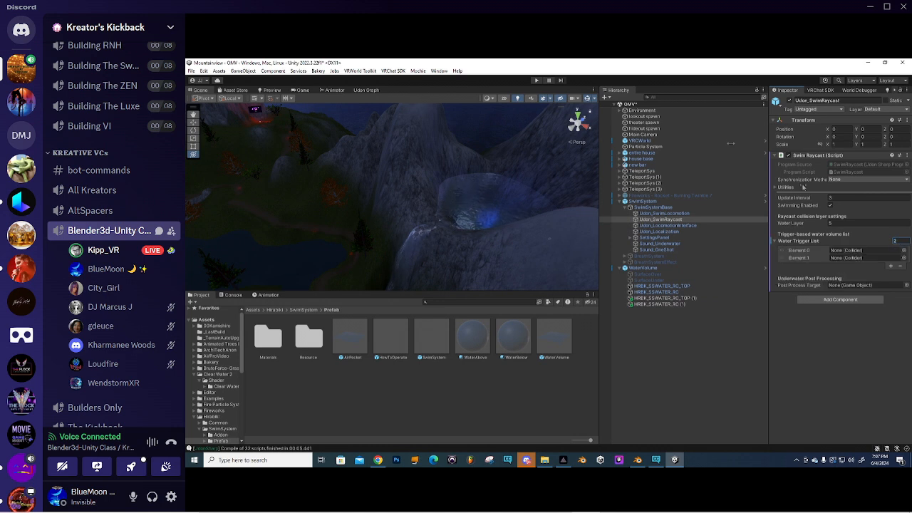
{"action": "left_click", "coordinate": [841, 251]}
{"action": "left_click", "coordinate": [846, 259]}
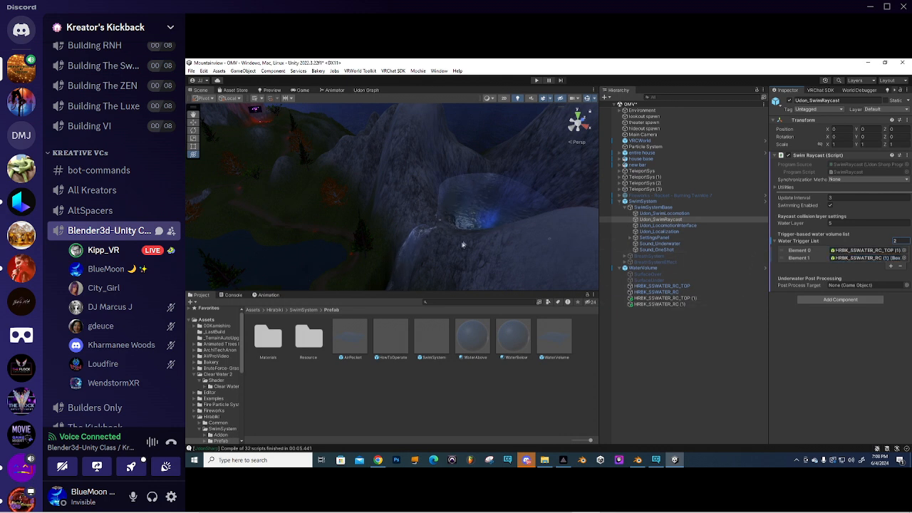
- Look over the waterfall pool and lake, save the DMV scene, and enter Play mode
{"action": "right_click_drag", "start_coordinate": [462, 212], "coordinate": [410, 190]}
{"action": "middle_click_drag", "start_coordinate": [407, 190], "coordinate": [457, 186]}
{"action": "scroll", "coordinate": [457, 185], "scroll_direction": "up", "scroll_amount": 3}
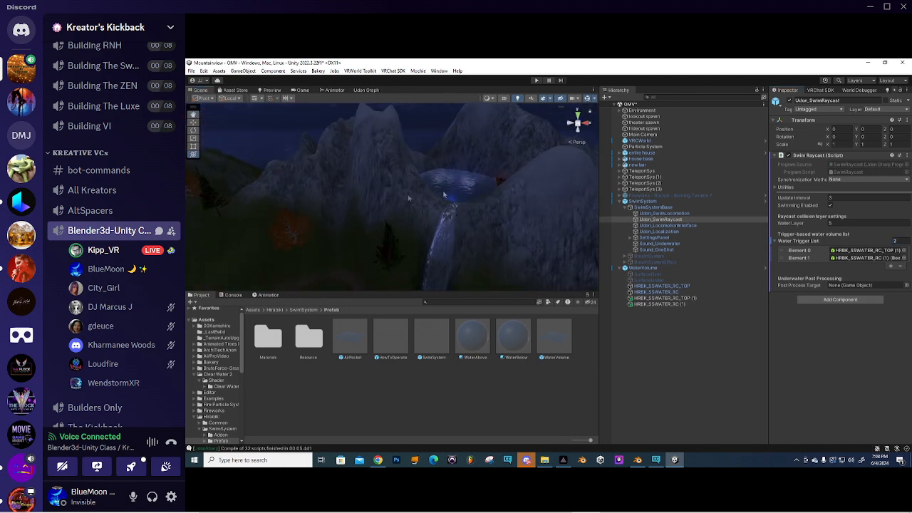
{"action": "right_click_drag", "start_coordinate": [460, 193], "coordinate": [542, 206]}
{"action": "right_click_drag", "start_coordinate": [425, 201], "coordinate": [464, 169]}
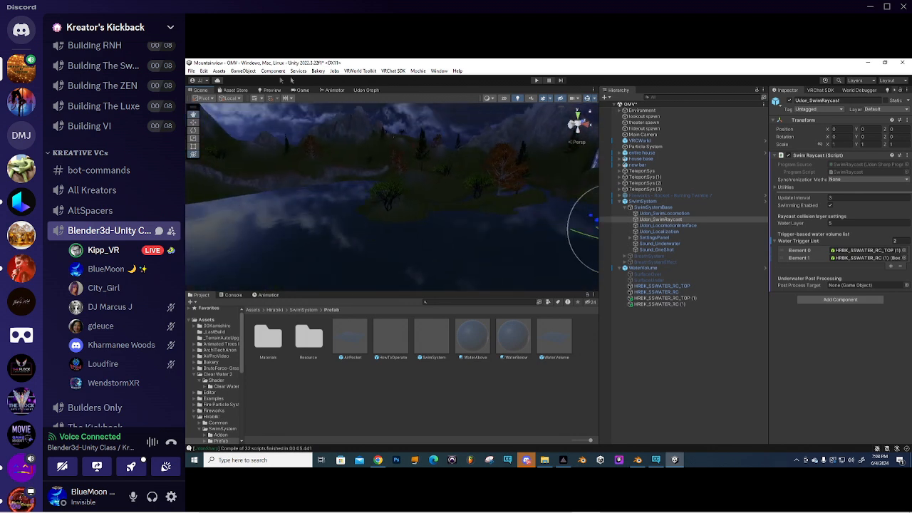
{"action": "left_click", "coordinate": [191, 71]}
{"action": "left_click", "coordinate": [211, 108]}
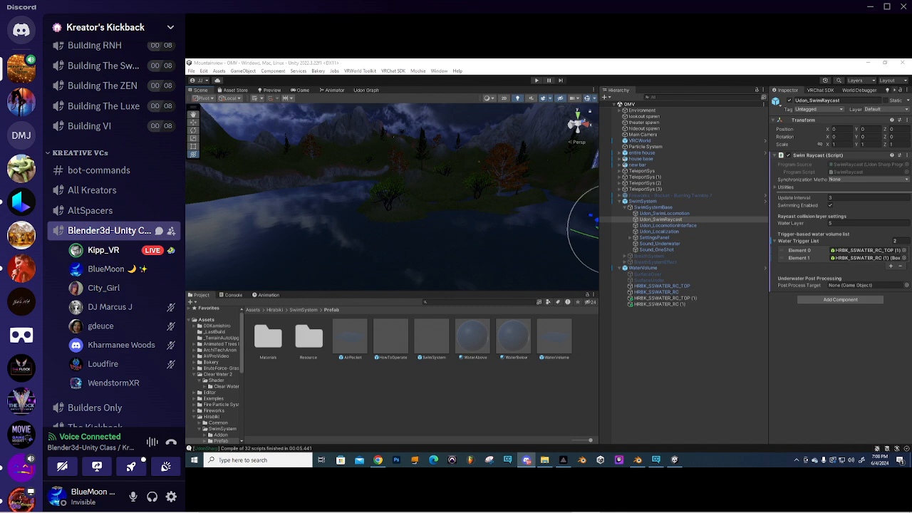
{"action": "key", "text": "ctrl+p"}
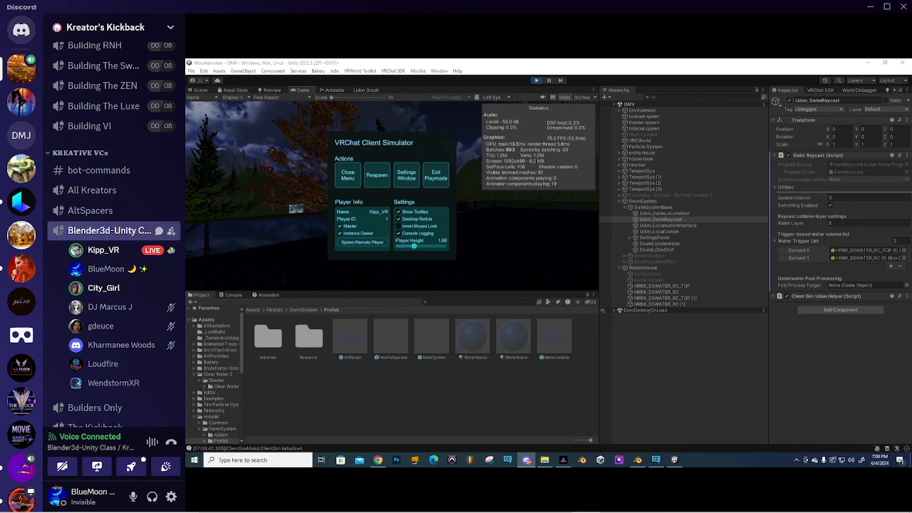
- Walk into the lake, swim across, dive below the surface twice, then reopen the simulator menu
{"action": "left_click", "coordinate": [349, 174]}
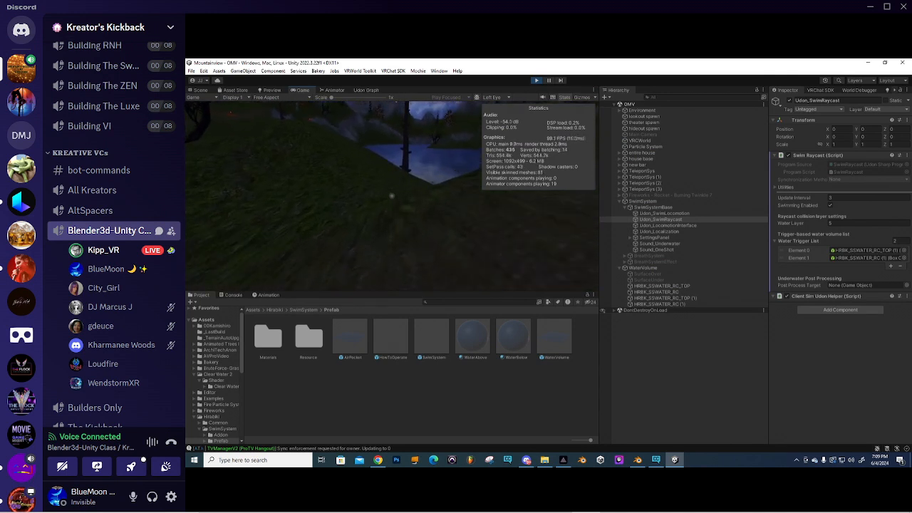
{"action": "key", "text": "w"}
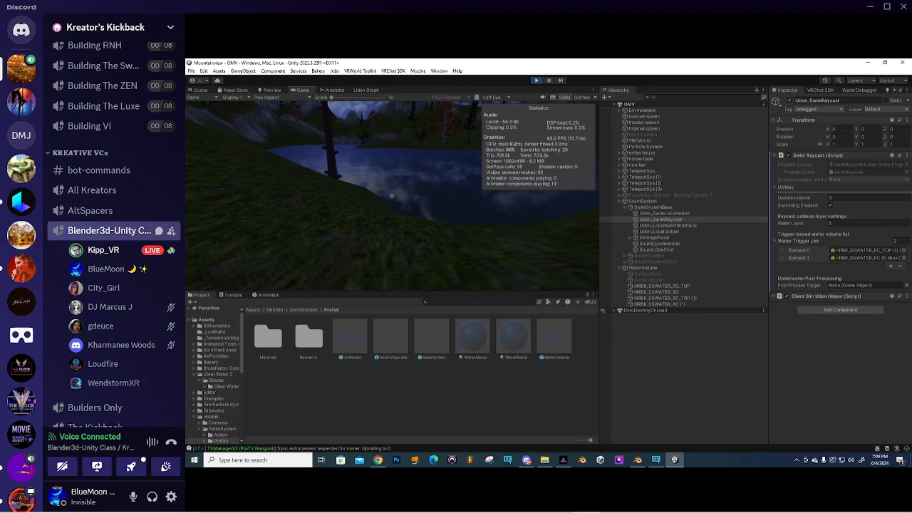
{"action": "key", "text": "w"}
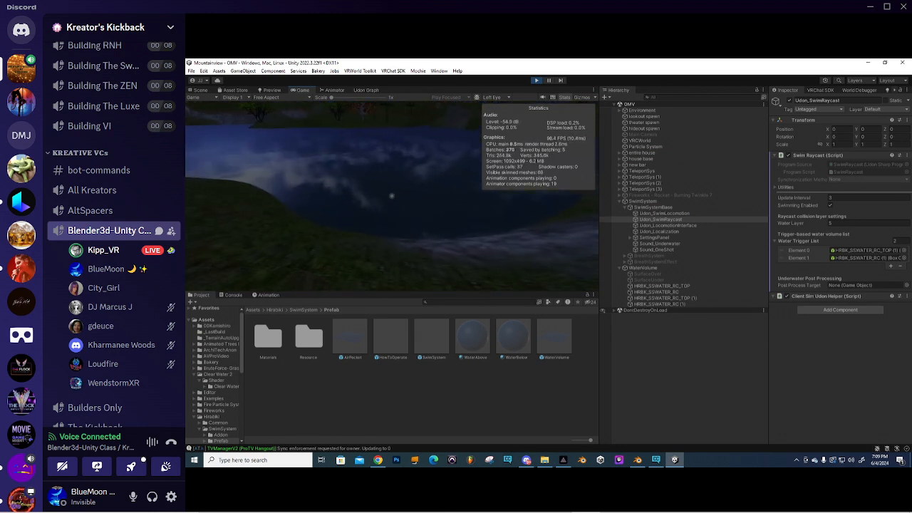
{"action": "key", "text": "w"}
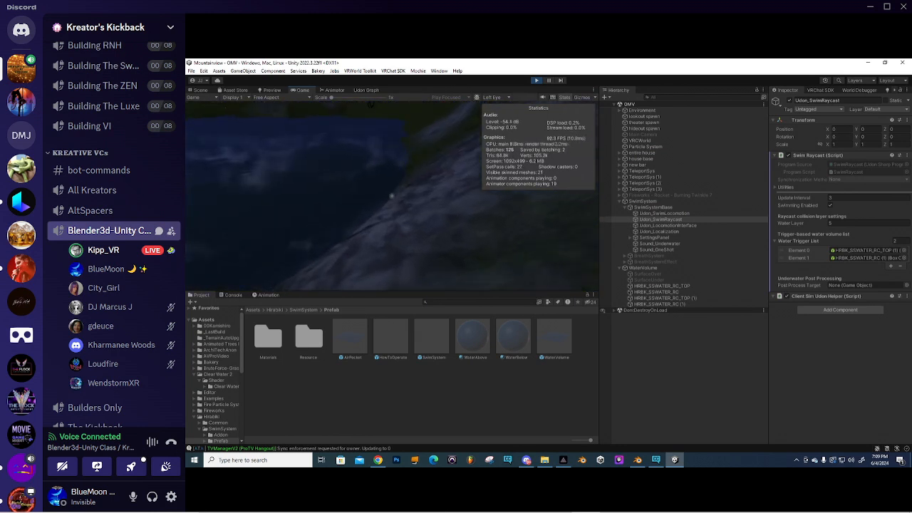
{"action": "key", "text": "w"}
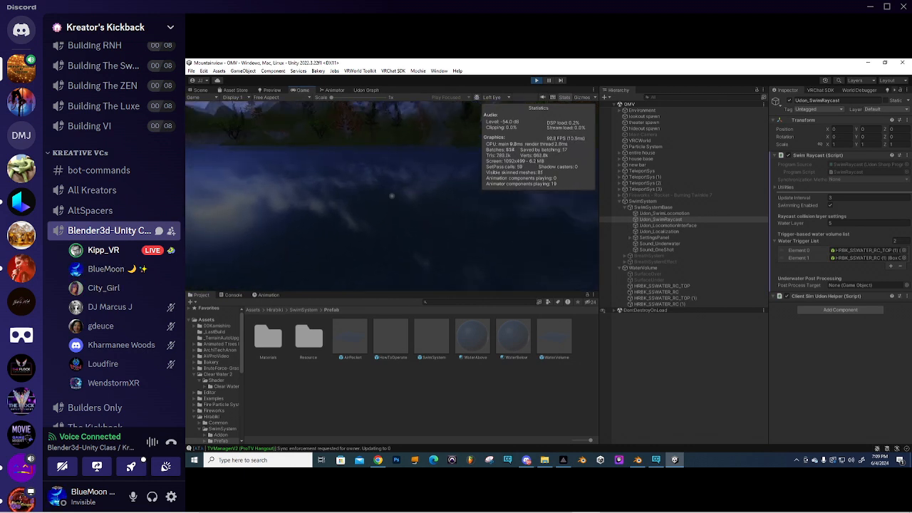
{"action": "key", "text": "w"}
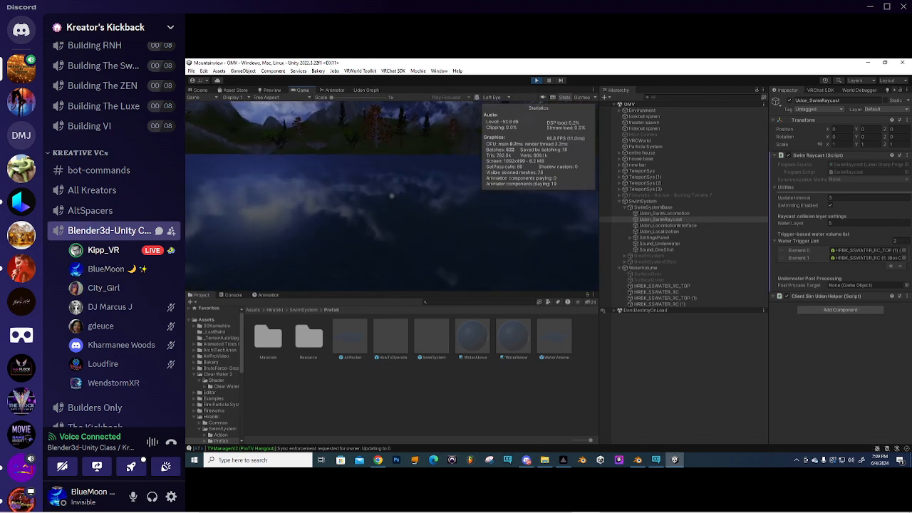
{"action": "key", "text": "w"}
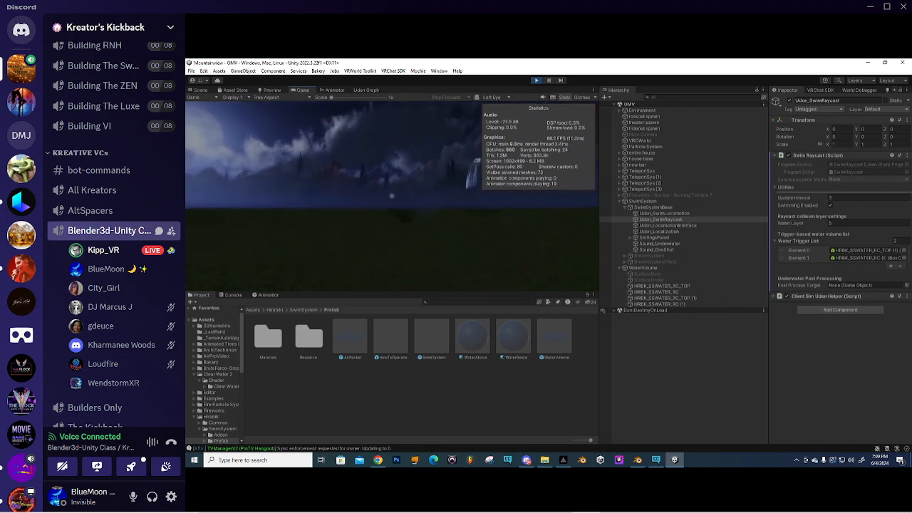
{"action": "key", "text": "w"}
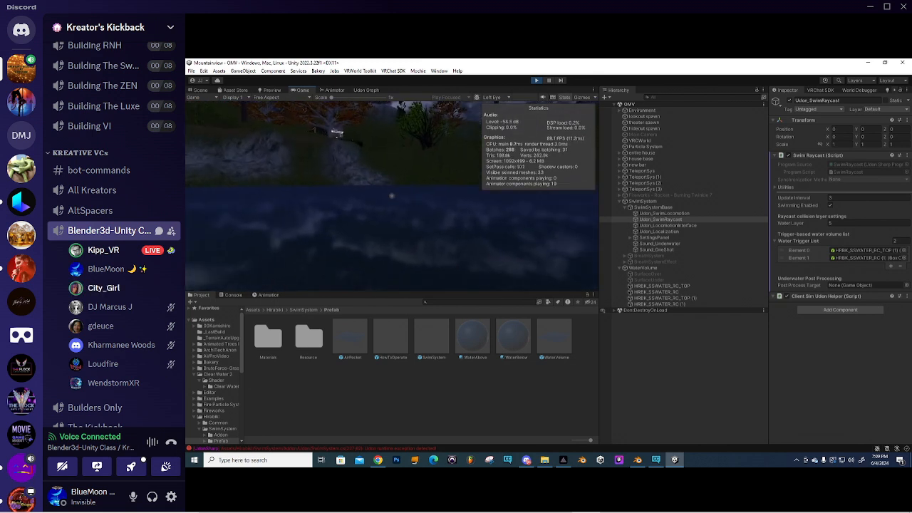
{"action": "key", "text": "w"}
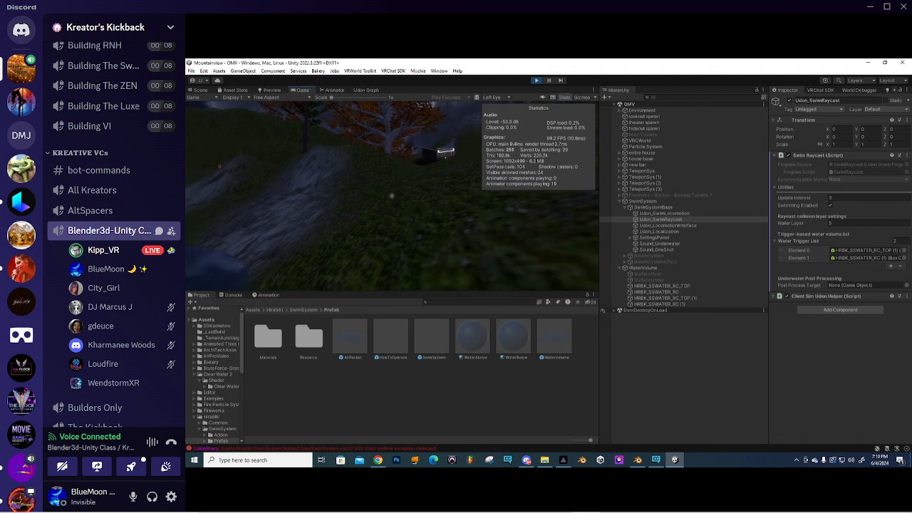
{"action": "key", "text": "Escape"}
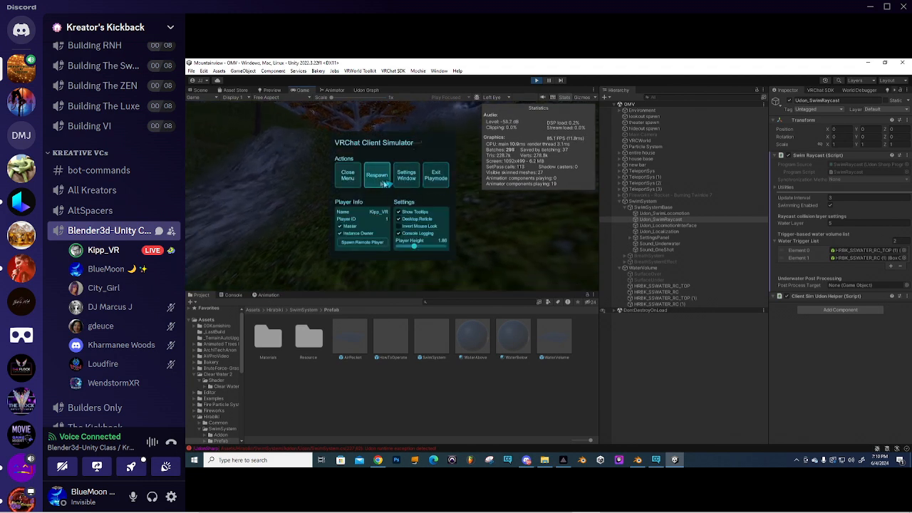
- Respawn, teleport into the theatre via World Locations, then exit play mode
{"action": "left_click", "coordinate": [378, 176]}
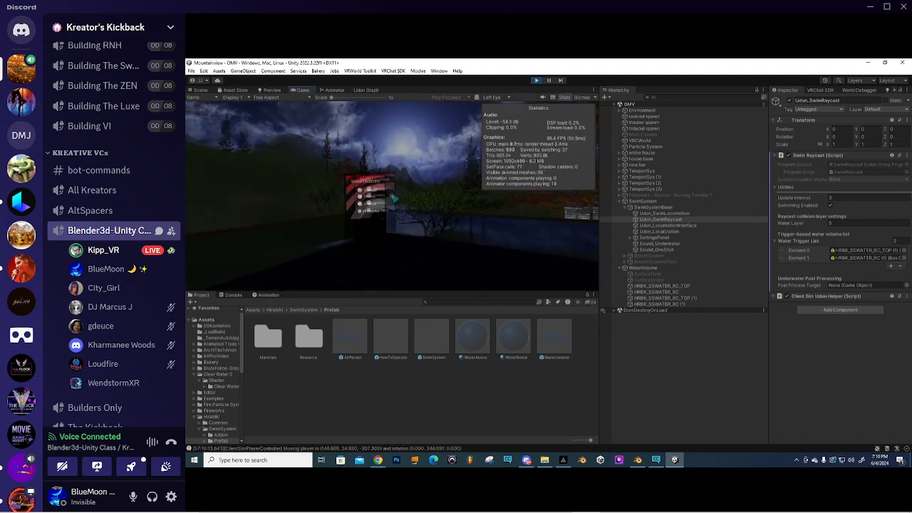
{"action": "key", "text": "w"}
{"action": "left_click", "coordinate": [392, 196]}
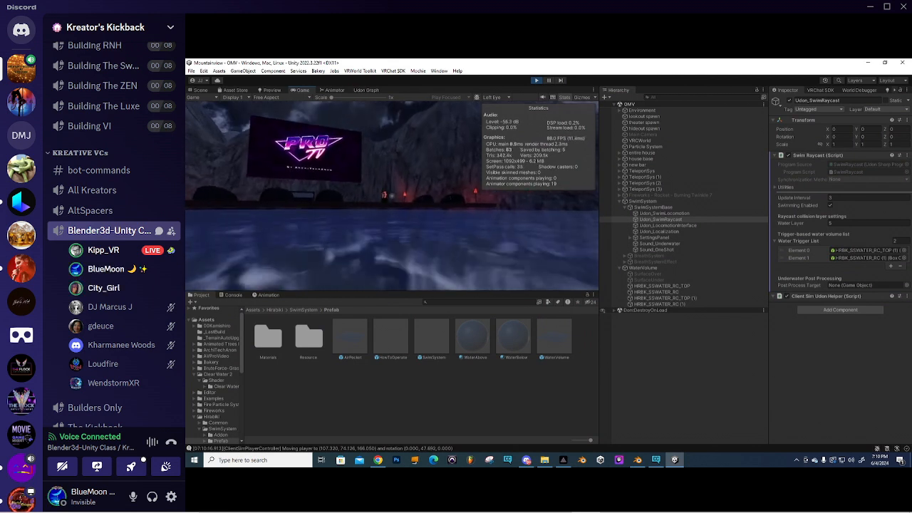
{"action": "key", "text": "Escape"}
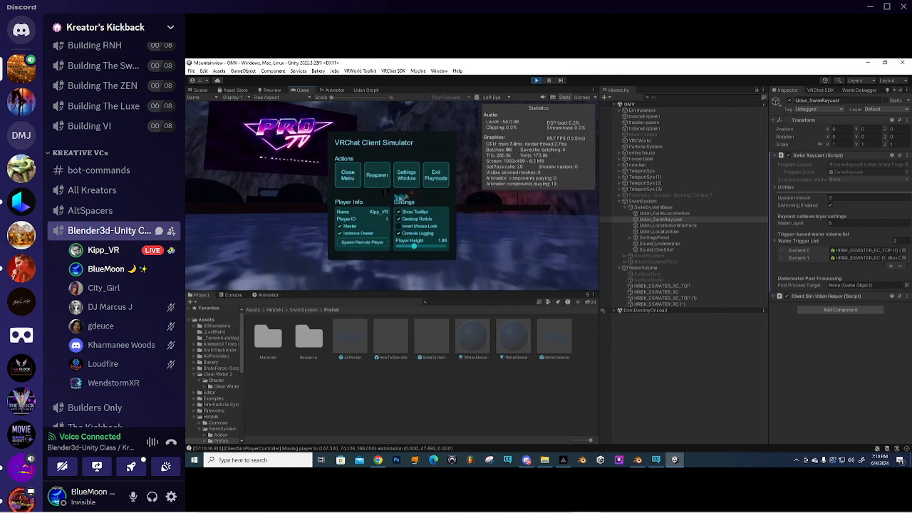
{"action": "left_click", "coordinate": [437, 178]}
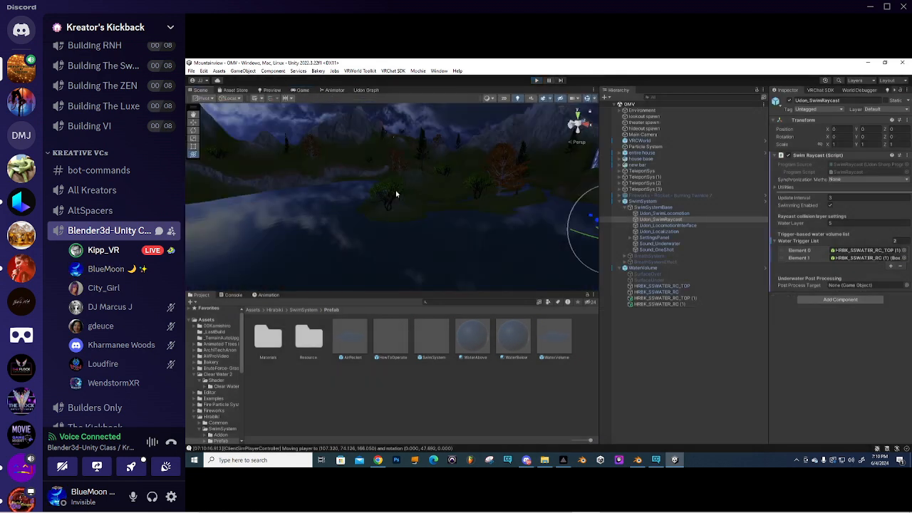
- Collapse WaterVolume and SwimSystem in the Hierarchy and move the Scene view toward the waterfall
{"action": "left_click", "coordinate": [620, 269]}
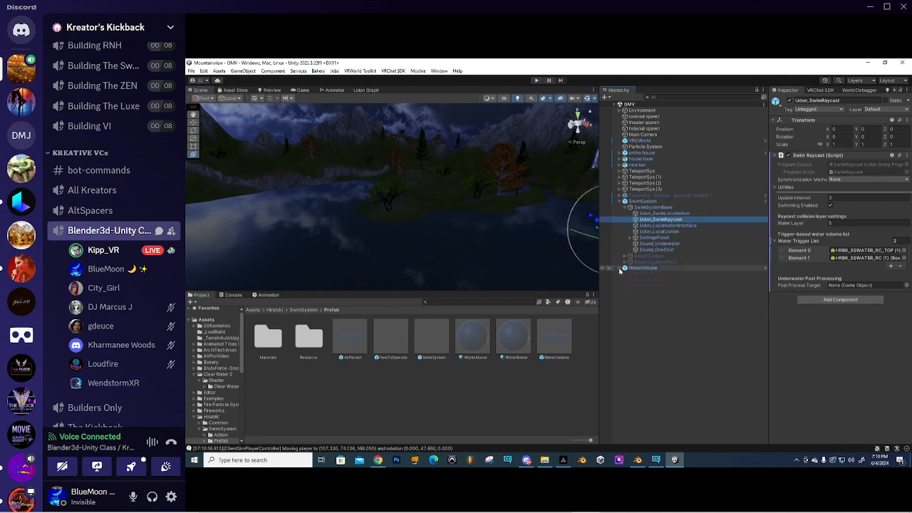
{"action": "left_click", "coordinate": [619, 201]}
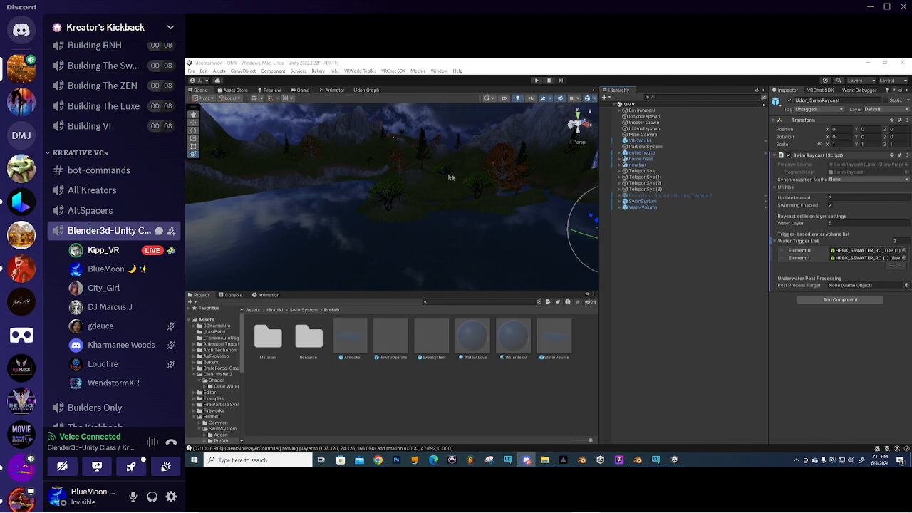
{"action": "right_click_drag", "start_coordinate": [368, 187], "coordinate": [492, 188]}
{"action": "mouse_move", "coordinate": [330, 188]}
{"action": "middle_mouse_down"}
{"action": "mouse_move", "coordinate": [362, 190]}
{"action": "mouse_move", "coordinate": [425, 169]}
{"action": "mouse_move", "coordinate": [322, 186]}
{"action": "mouse_move", "coordinate": [331, 196]}
{"action": "middle_mouse_up"}
{"action": "scroll", "coordinate": [398, 194], "scroll_direction": "up", "scroll_amount": 5}
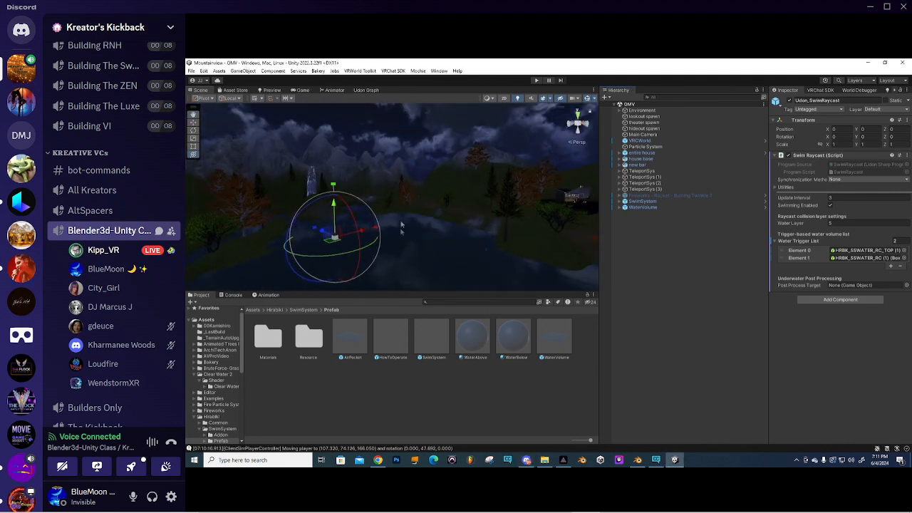
{"action": "scroll", "coordinate": [421, 209], "scroll_direction": "up", "scroll_amount": 3}
{"action": "right_click_drag", "start_coordinate": [425, 204], "coordinate": [362, 207]}
{"action": "scroll", "coordinate": [378, 206], "scroll_direction": "up", "scroll_amount": 5}
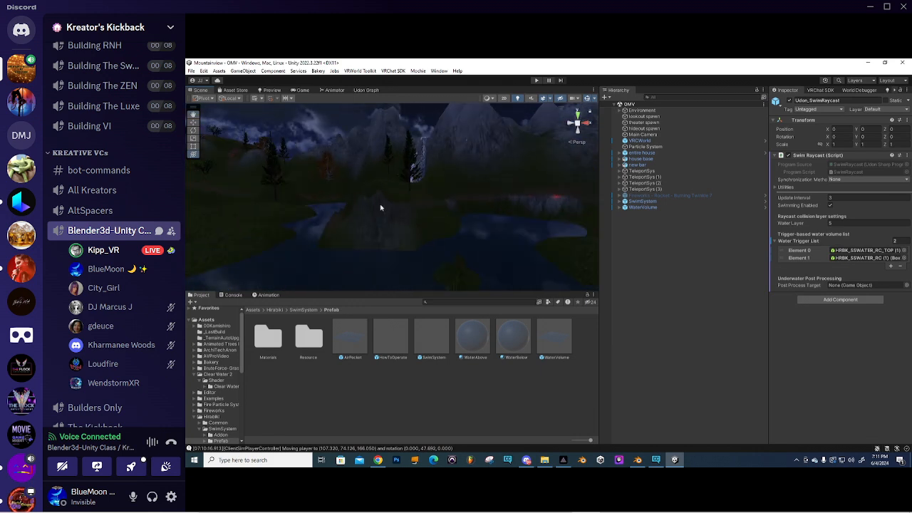
{"action": "right_click_drag", "start_coordinate": [497, 178], "coordinate": [388, 190]}
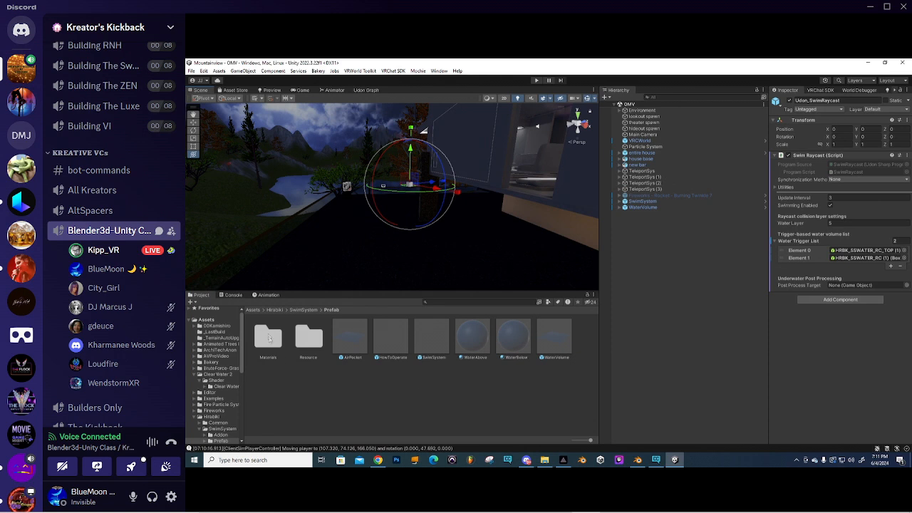
- From the root Assets folder's context menu, start Import Package > Custom Package
{"action": "left_click", "coordinate": [254, 310]}
{"action": "right_click", "coordinate": [374, 364]}
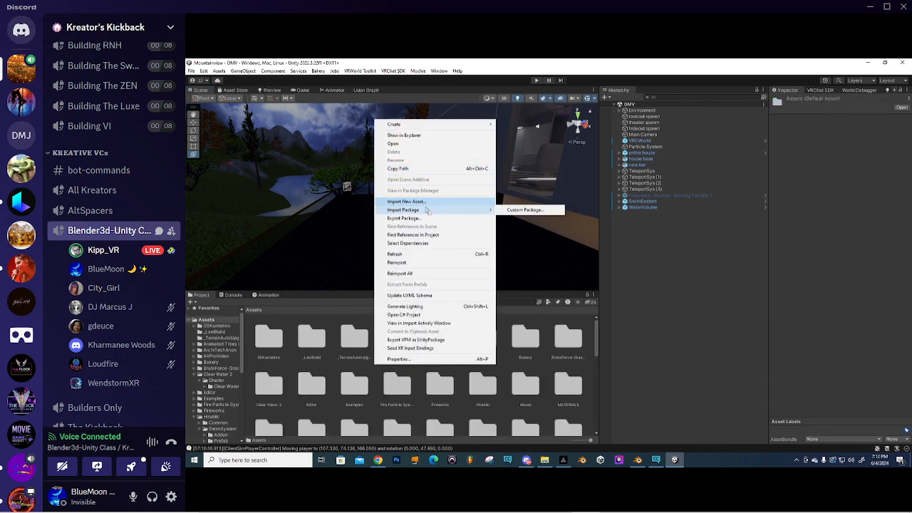
{"action": "mouse_move", "coordinate": [435, 209]}
{"action": "left_click", "coordinate": [525, 210]}
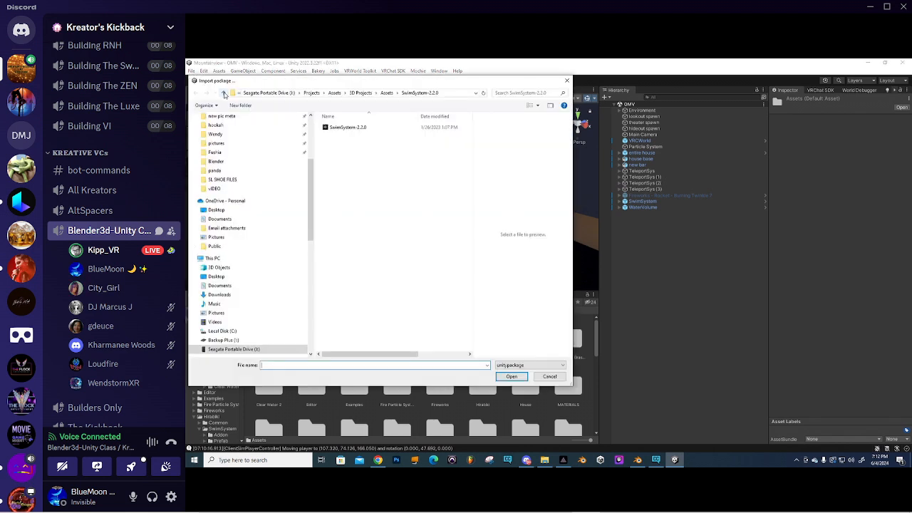
- Browse to the 3D Projects Assets folder and open the Topaz Bundle package
{"action": "left_click", "coordinate": [225, 94]}
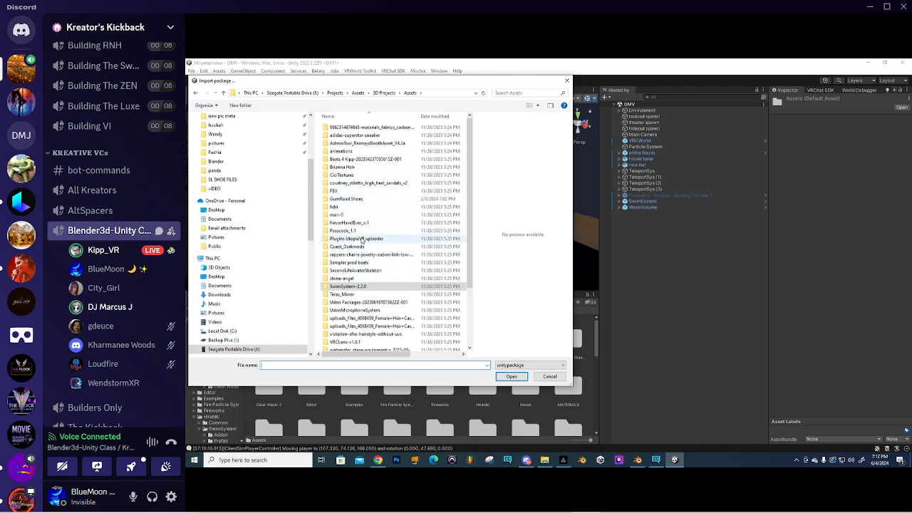
{"action": "scroll", "coordinate": [362, 241], "scroll_direction": "down", "scroll_amount": 1}
{"action": "scroll", "coordinate": [362, 240], "scroll_direction": "down", "scroll_amount": 1}
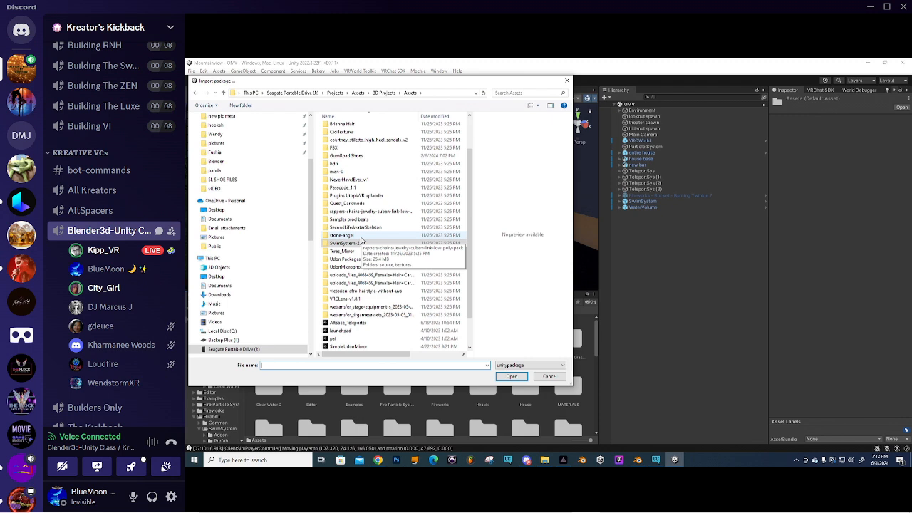
{"action": "scroll", "coordinate": [362, 240], "scroll_direction": "down", "scroll_amount": 1}
{"action": "scroll", "coordinate": [361, 240], "scroll_direction": "down", "scroll_amount": 1}
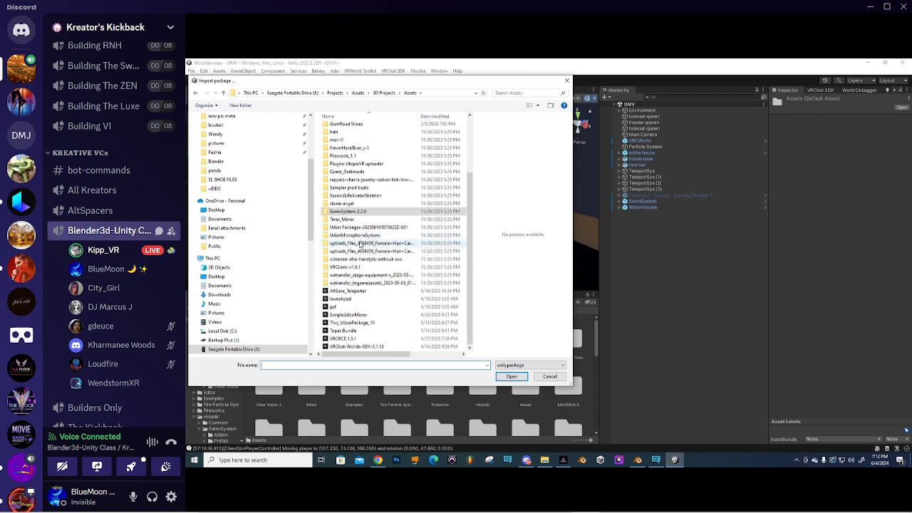
{"action": "left_click", "coordinate": [343, 331]}
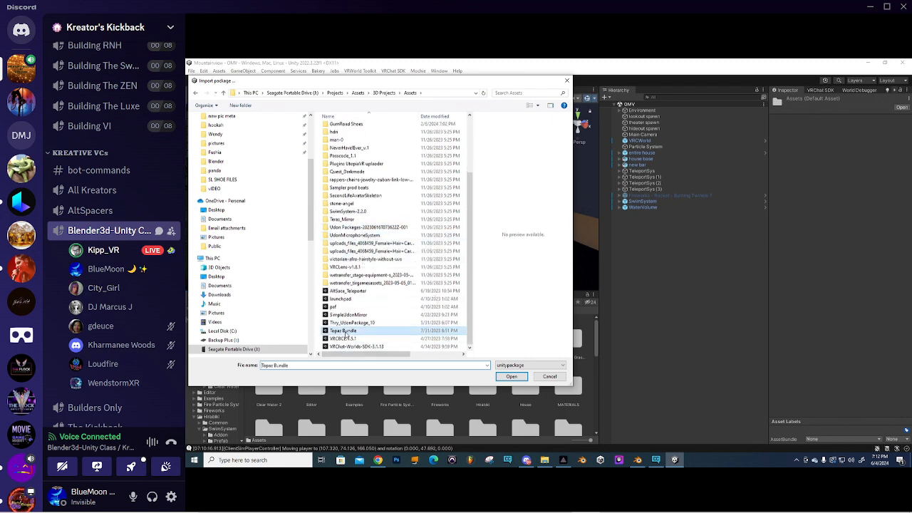
{"action": "left_click", "coordinate": [511, 377]}
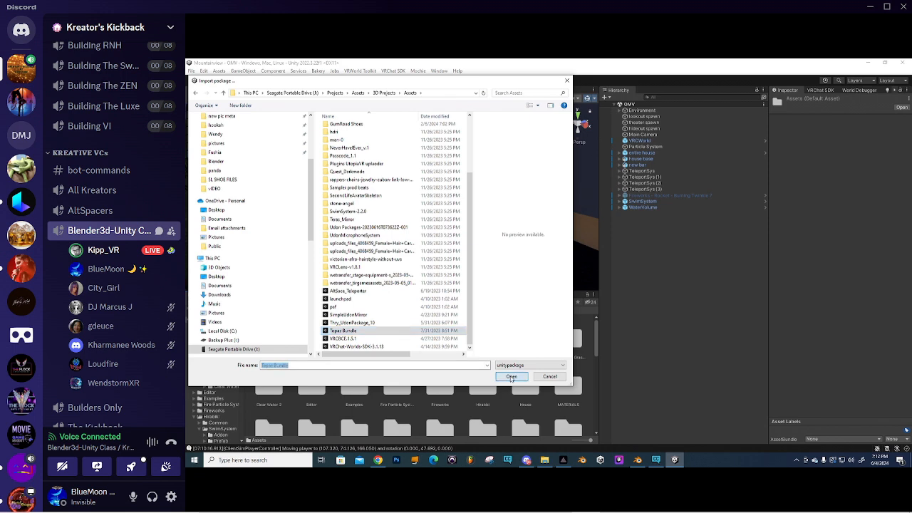
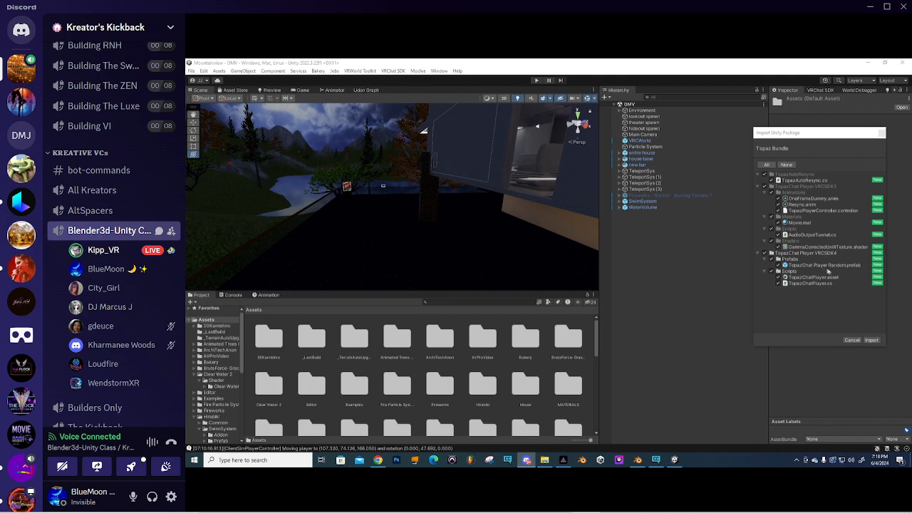
- Import every item of the Topaz Bundle package, including the TopazChat player and AutoResync files
{"action": "left_click", "coordinate": [872, 340]}
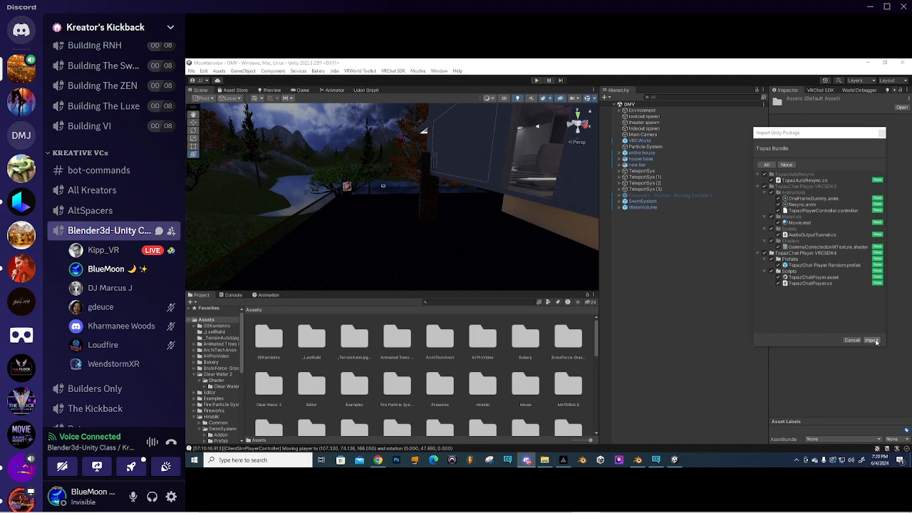
{"action": "left_click", "coordinate": [872, 341]}
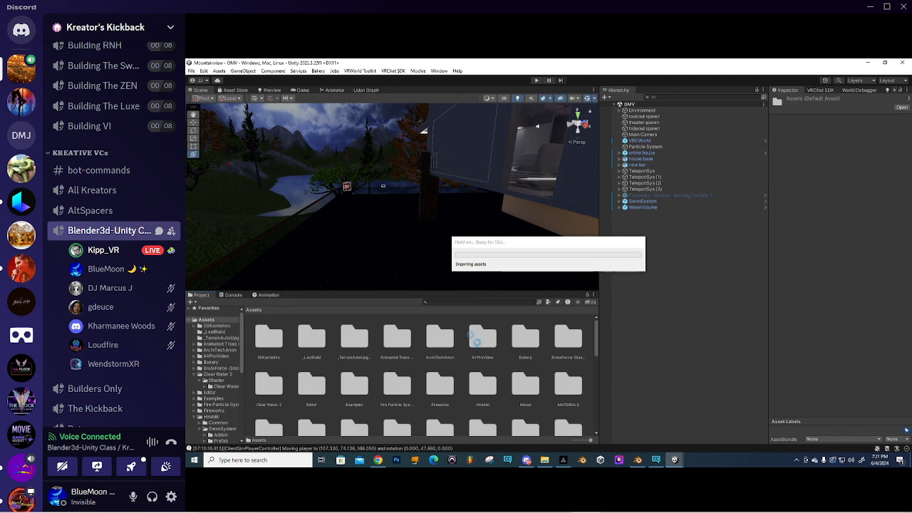
- Import the SimpleUdonMirror custom package with all its contents into Assets
{"action": "right_click", "coordinate": [421, 340]}
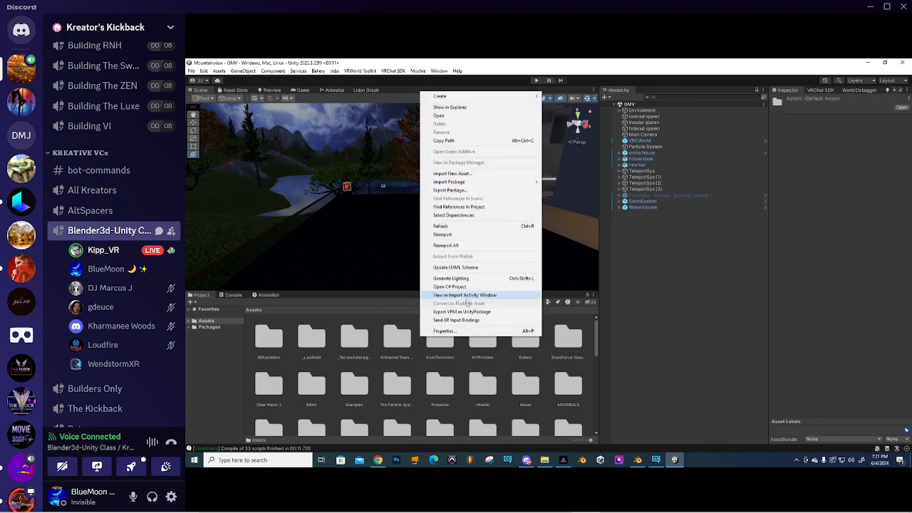
{"action": "mouse_move", "coordinate": [463, 184]}
{"action": "left_click", "coordinate": [563, 183]}
{"action": "scroll", "coordinate": [371, 200], "scroll_direction": "down", "scroll_amount": 2}
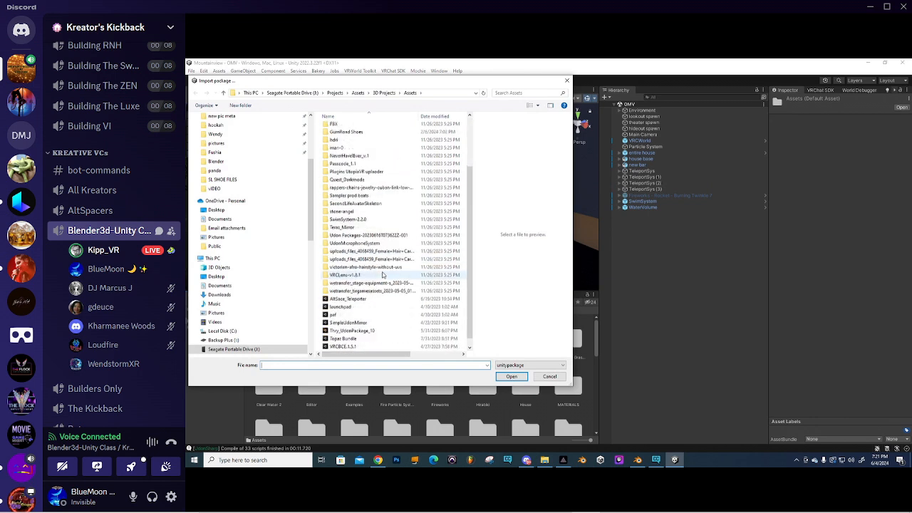
{"action": "scroll", "coordinate": [360, 214], "scroll_direction": "up", "scroll_amount": 1}
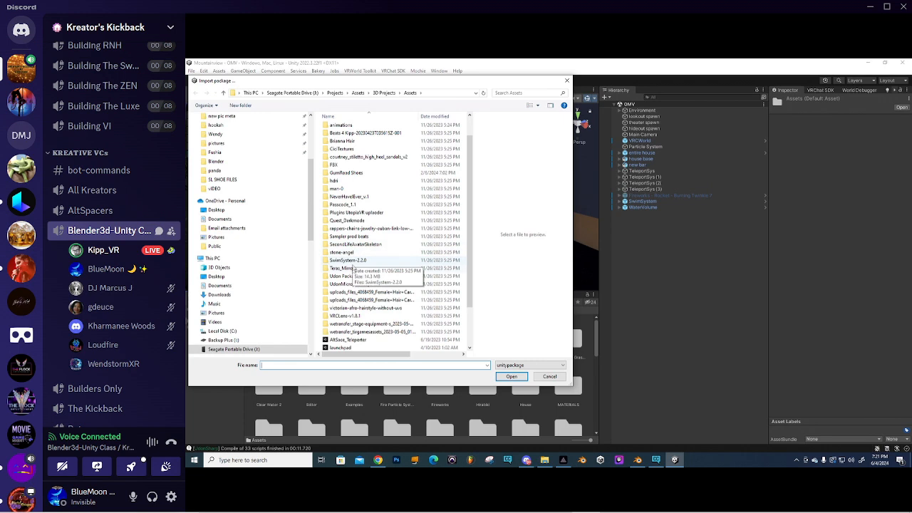
{"action": "scroll", "coordinate": [351, 274], "scroll_direction": "down", "scroll_amount": 2}
{"action": "left_click", "coordinate": [348, 314]}
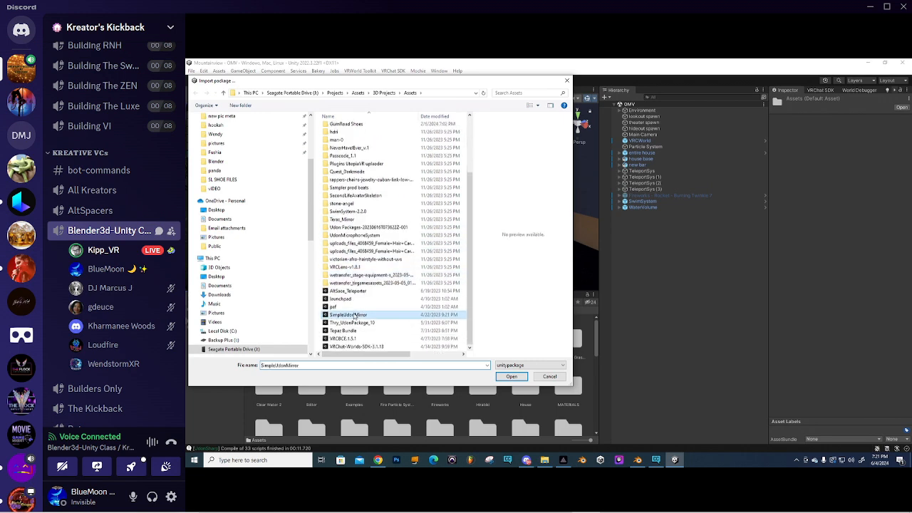
{"action": "left_click", "coordinate": [512, 377]}
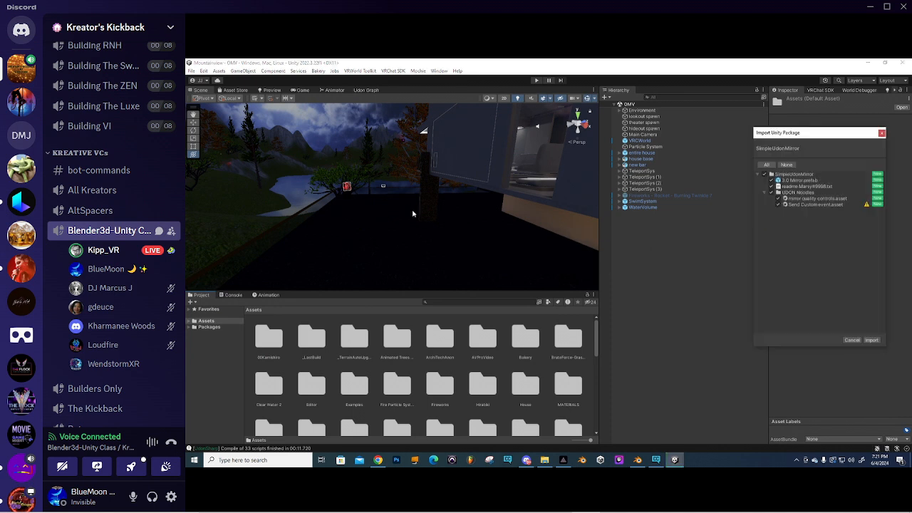
{"action": "left_click", "coordinate": [871, 341]}
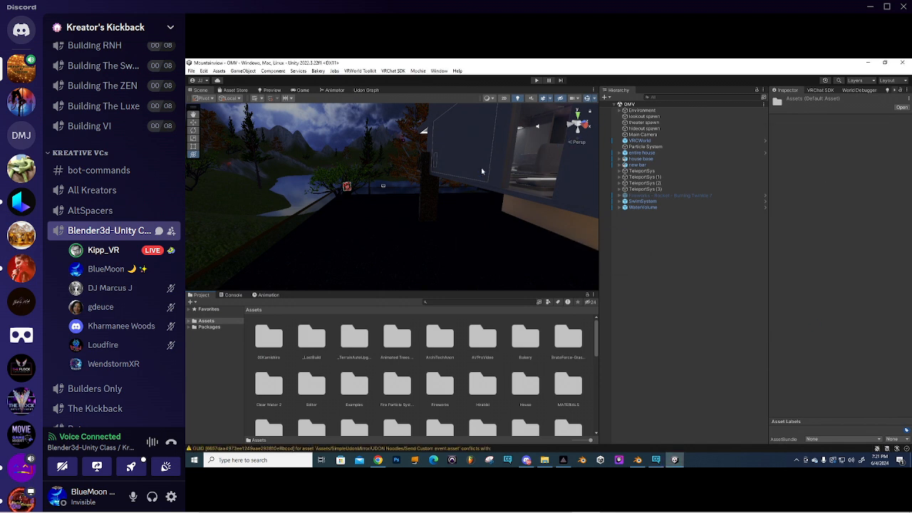
- Move the Scene view into the house interior and frame the bathroom sinks
{"action": "middle_click_drag", "start_coordinate": [454, 167], "coordinate": [391, 179]}
{"action": "right_click_drag", "start_coordinate": [381, 199], "coordinate": [448, 206]}
{"action": "scroll", "coordinate": [405, 203], "scroll_direction": "up", "scroll_amount": 6}
{"action": "scroll", "coordinate": [443, 201], "scroll_direction": "down", "scroll_amount": 4}
{"action": "scroll", "coordinate": [443, 201], "scroll_direction": "up", "scroll_amount": 2}
{"action": "scroll", "coordinate": [393, 190], "scroll_direction": "down", "scroll_amount": 1}
{"action": "scroll", "coordinate": [393, 190], "scroll_direction": "down", "scroll_amount": 2}
{"action": "scroll", "coordinate": [435, 209], "scroll_direction": "up", "scroll_amount": 4}
{"action": "scroll", "coordinate": [435, 210], "scroll_direction": "up", "scroll_amount": 4}
{"action": "scroll", "coordinate": [447, 207], "scroll_direction": "down", "scroll_amount": 1}
{"action": "middle_click_drag", "start_coordinate": [448, 207], "coordinate": [436, 173]}
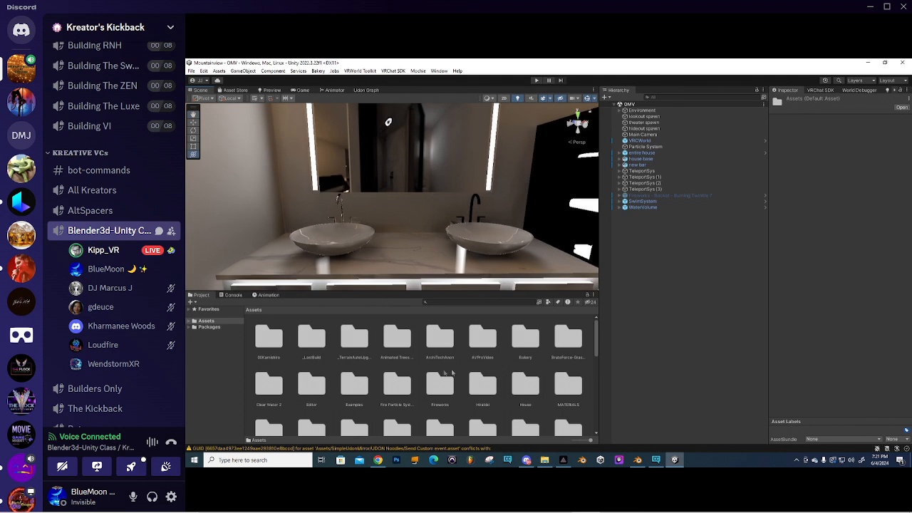
{"action": "scroll", "coordinate": [446, 372], "scroll_direction": "down", "scroll_amount": 2}
- Drag the 3.0 Mirror prefab from SimpleUdonMirror into the scene and place it at the vanity
{"action": "double_click", "coordinate": [396, 394]}
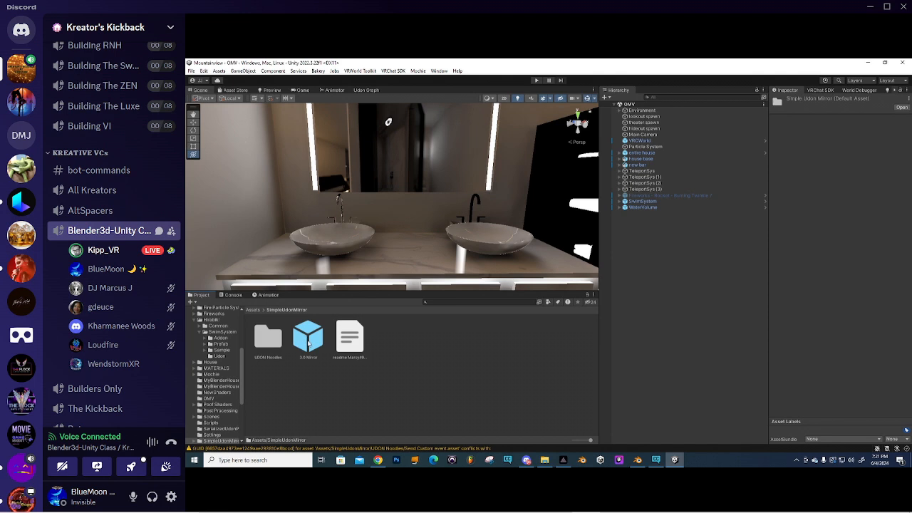
{"action": "left_click_drag", "start_coordinate": [311, 341], "coordinate": [401, 260]}
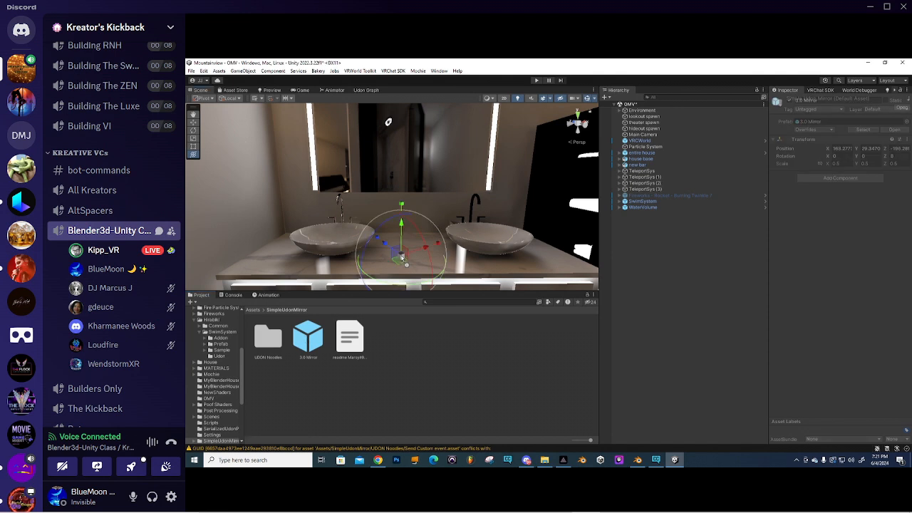
{"action": "right_click_drag", "start_coordinate": [454, 248], "coordinate": [415, 250]}
{"action": "left_click_drag", "start_coordinate": [456, 234], "coordinate": [465, 150]}
{"action": "right_click_drag", "start_coordinate": [464, 152], "coordinate": [452, 230]}
{"action": "left_click_drag", "start_coordinate": [453, 224], "coordinate": [369, 252]}
{"action": "scroll", "coordinate": [402, 214], "scroll_direction": "down", "scroll_amount": 3}
{"action": "right_click_drag", "start_coordinate": [403, 213], "coordinate": [547, 210]}
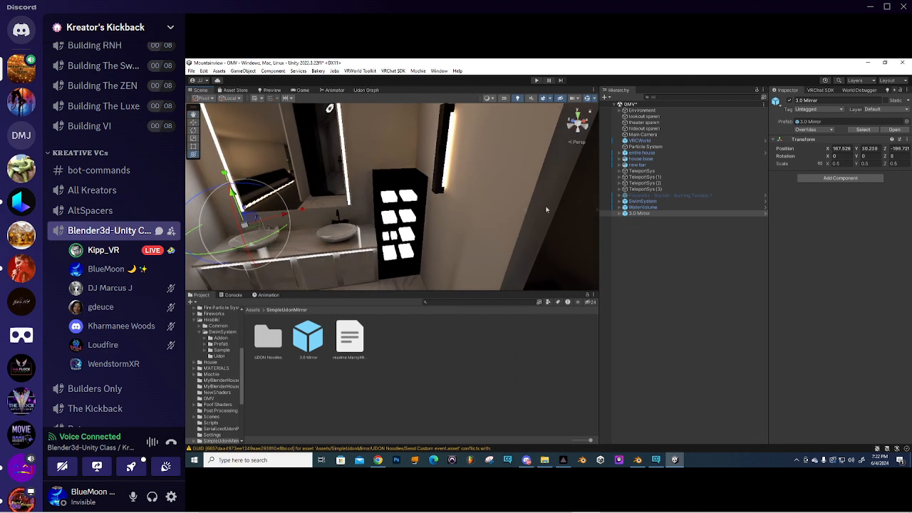
- Expand the 3.0 Mirror, inspect its mirrors and Controls children, and frame the bathroom
{"action": "left_click", "coordinate": [619, 213]}
{"action": "left_click", "coordinate": [642, 220]}
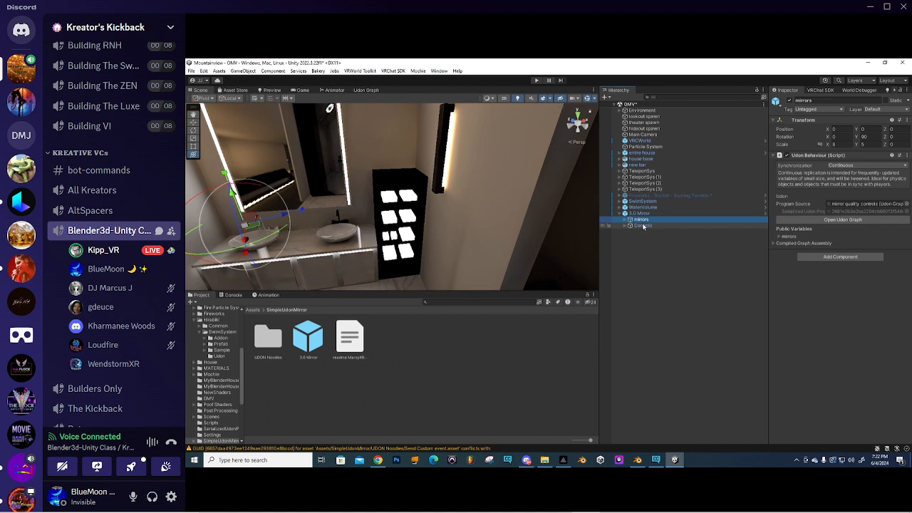
{"action": "left_click", "coordinate": [644, 226]}
{"action": "left_click", "coordinate": [642, 221]}
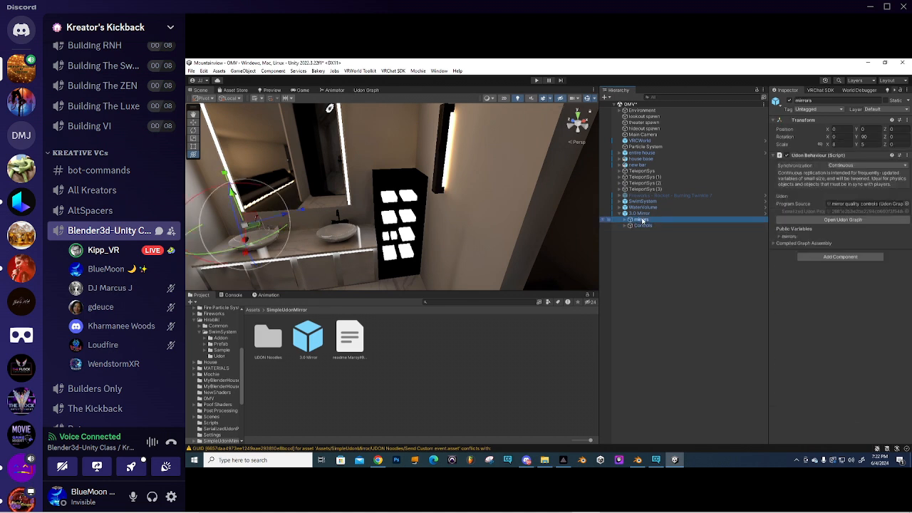
{"action": "double_click", "coordinate": [644, 226]}
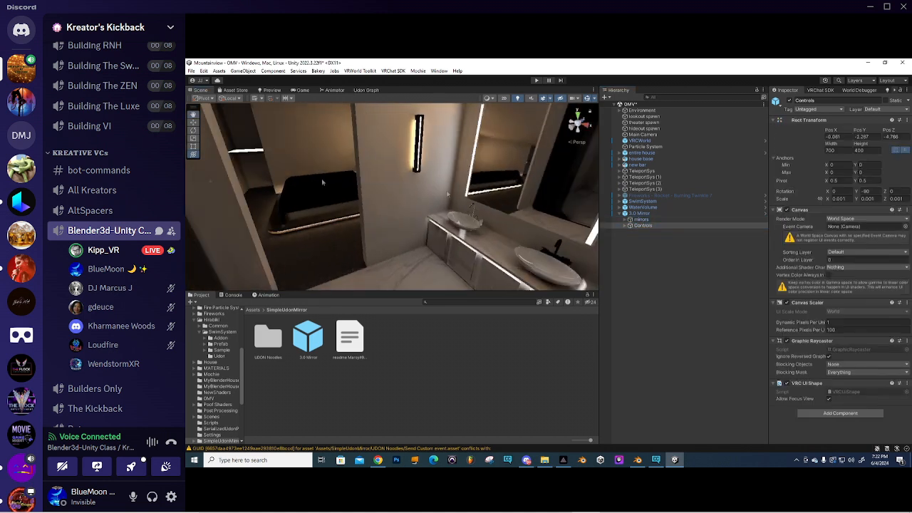
{"action": "right_click_drag", "start_coordinate": [435, 173], "coordinate": [317, 184]}
{"action": "scroll", "coordinate": [405, 148], "scroll_direction": "down", "scroll_amount": 6}
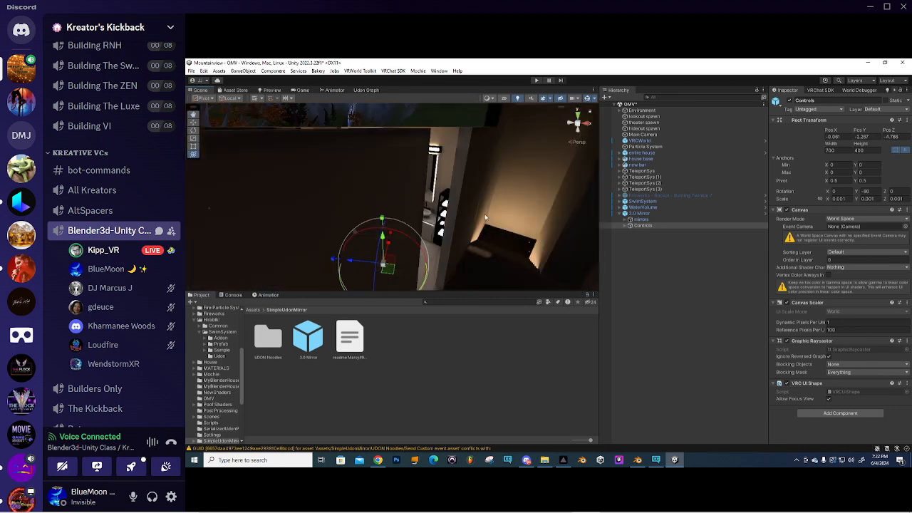
{"action": "middle_click_drag", "start_coordinate": [486, 217], "coordinate": [428, 197]}
{"action": "scroll", "coordinate": [436, 204], "scroll_direction": "up", "scroll_amount": 3}
{"action": "right_click_drag", "start_coordinate": [435, 204], "coordinate": [370, 194]}
{"action": "middle_click_drag", "start_coordinate": [483, 239], "coordinate": [426, 188]}
- Raise the whole 3.0 Mirror, rotate it about 22 degrees, and shift it sideways
{"action": "left_click", "coordinate": [640, 213]}
{"action": "right_click_drag", "start_coordinate": [479, 132], "coordinate": [454, 156]}
{"action": "middle_click_drag", "start_coordinate": [454, 157], "coordinate": [426, 176]}
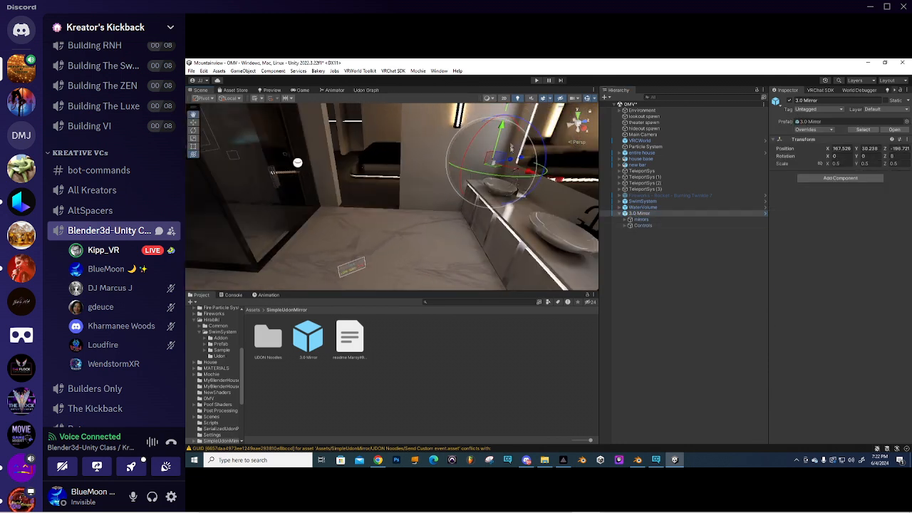
{"action": "left_click_drag", "start_coordinate": [502, 126], "coordinate": [507, 62]}
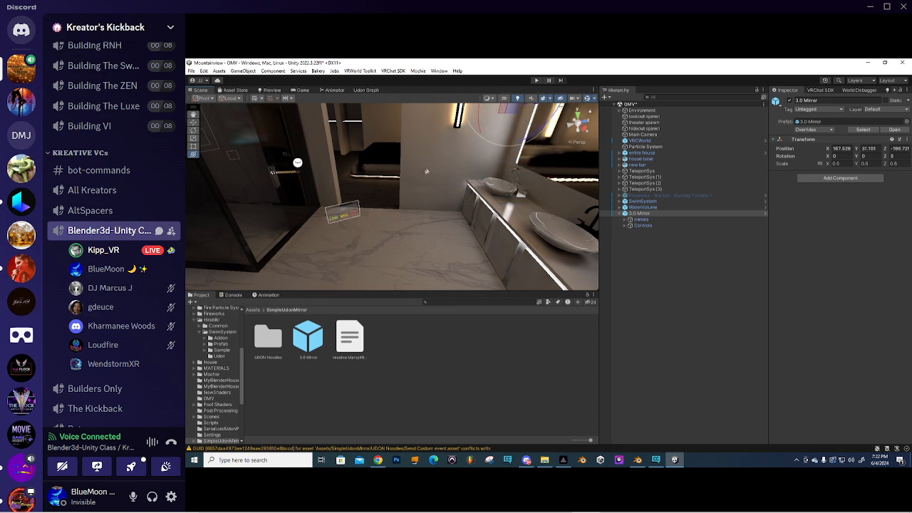
{"action": "key", "text": "f"}
{"action": "middle_click_drag", "start_coordinate": [426, 174], "coordinate": [441, 223]}
{"action": "left_click_drag", "start_coordinate": [510, 206], "coordinate": [452, 213]}
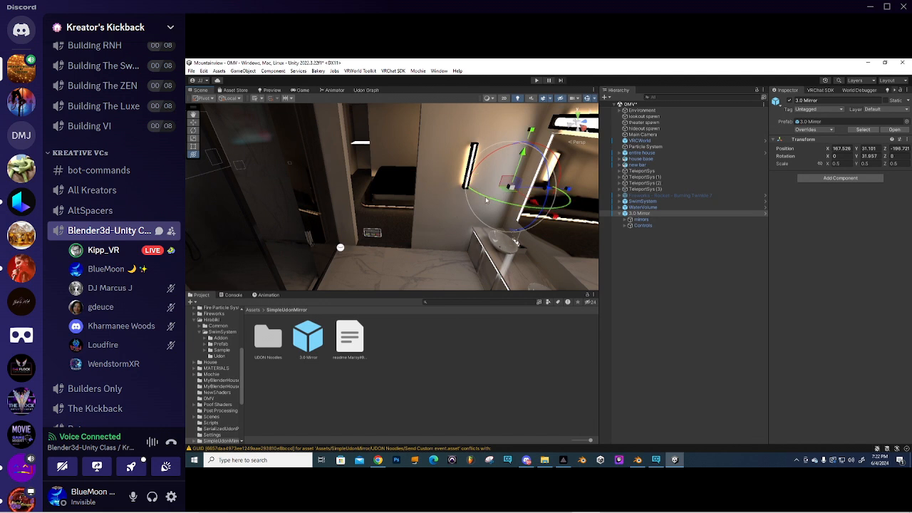
{"action": "scroll", "coordinate": [514, 190], "scroll_direction": "up", "scroll_amount": 1}
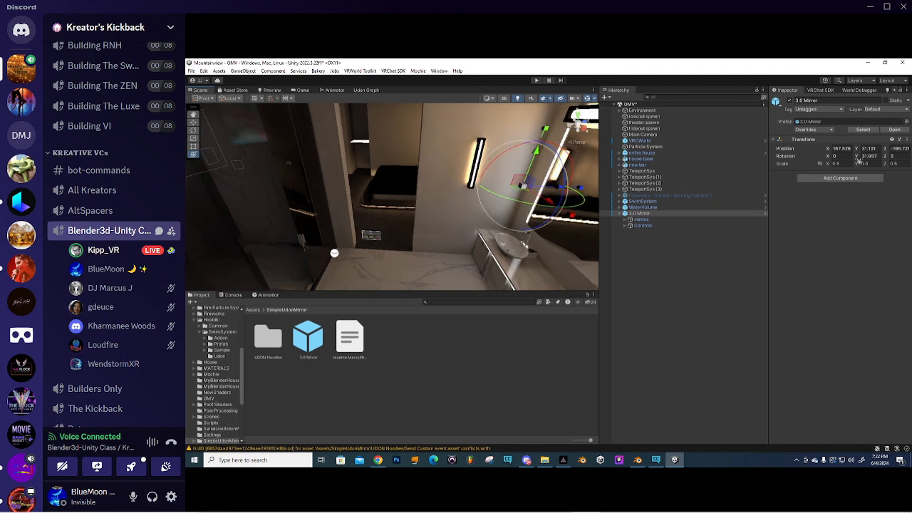
{"action": "left_click_drag", "start_coordinate": [526, 183], "coordinate": [646, 115]}
{"action": "right_click_drag", "start_coordinate": [363, 253], "coordinate": [428, 211]}
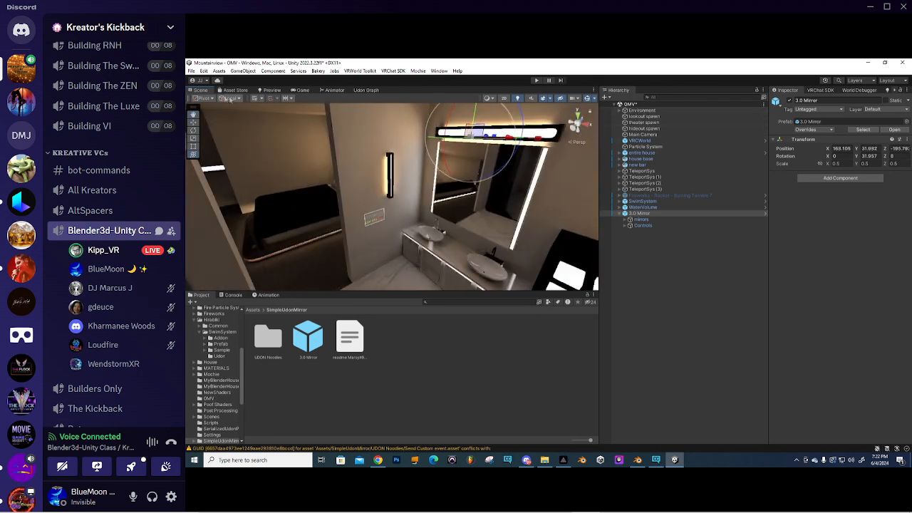
- Set the pivot to Center, then shift the mirror left, lower it and nudge it along Z
{"action": "left_click", "coordinate": [214, 99]}
{"action": "left_click", "coordinate": [211, 108]}
{"action": "right_click_drag", "start_coordinate": [359, 171], "coordinate": [527, 238]}
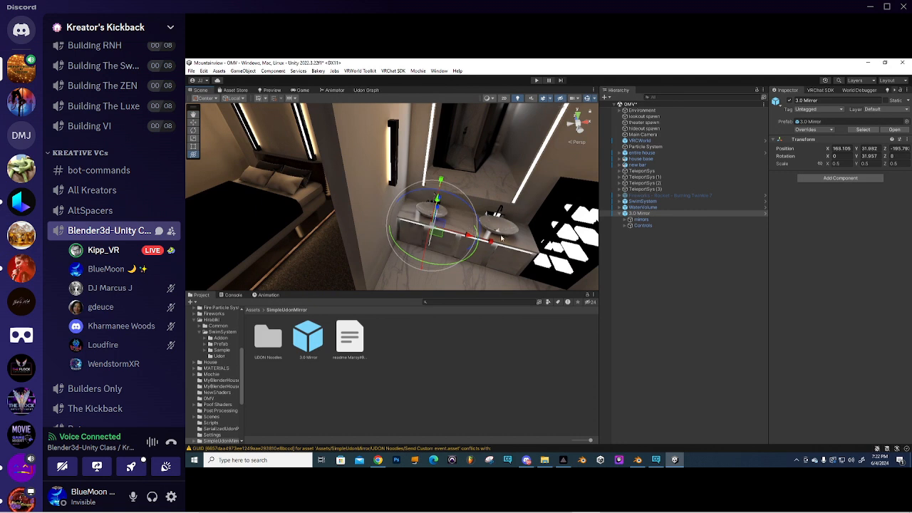
{"action": "left_click_drag", "start_coordinate": [475, 240], "coordinate": [393, 226]}
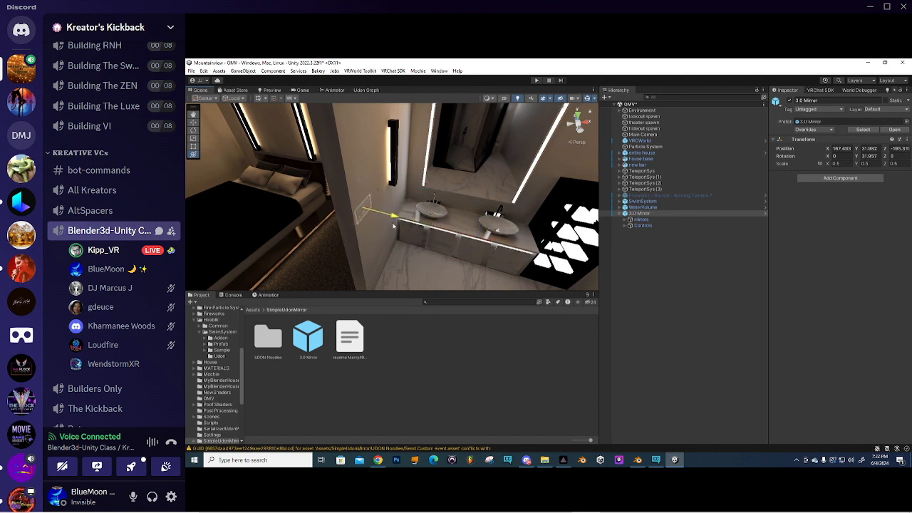
{"action": "right_click_drag", "start_coordinate": [394, 226], "coordinate": [437, 145]}
{"action": "middle_click_drag", "start_coordinate": [437, 145], "coordinate": [400, 131]}
{"action": "left_click_drag", "start_coordinate": [371, 139], "coordinate": [376, 198]}
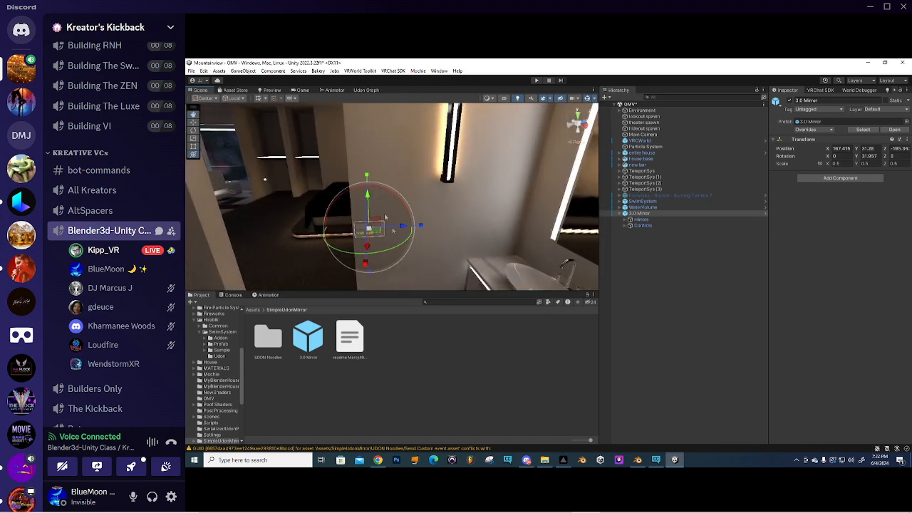
{"action": "left_click_drag", "start_coordinate": [403, 226], "coordinate": [456, 220]}
- Rotate the 3.0 Mirror to about 121.6° on Y and centre it between the two sinks
{"action": "key", "text": "e"}
{"action": "right_click_drag", "start_coordinate": [457, 220], "coordinate": [546, 232]}
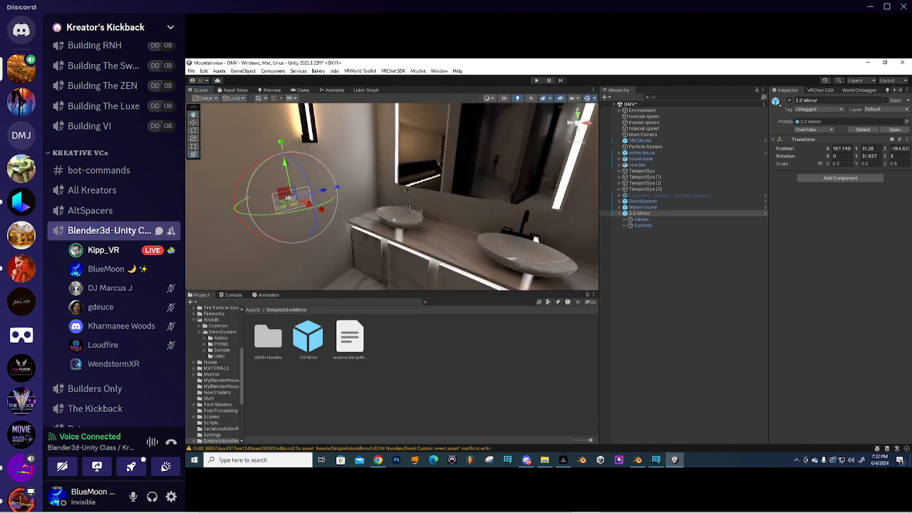
{"action": "left_click_drag", "start_coordinate": [328, 207], "coordinate": [349, 198]}
{"action": "left_click_drag", "start_coordinate": [399, 183], "coordinate": [401, 183]}
{"action": "left_click_drag", "start_coordinate": [496, 207], "coordinate": [503, 208]}
{"action": "right_click_drag", "start_coordinate": [503, 207], "coordinate": [383, 172]}
{"action": "left_click_drag", "start_coordinate": [383, 172], "coordinate": [400, 263]}
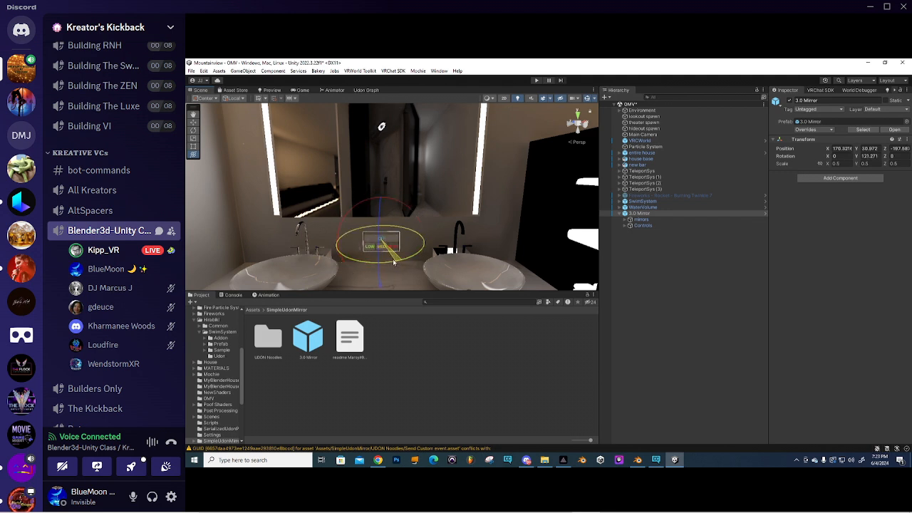
{"action": "right_click_drag", "start_coordinate": [392, 262], "coordinate": [362, 261]}
{"action": "left_click_drag", "start_coordinate": [428, 250], "coordinate": [427, 250]}
{"action": "right_click_drag", "start_coordinate": [428, 250], "coordinate": [466, 247]}
{"action": "middle_click_drag", "start_coordinate": [413, 240], "coordinate": [453, 228]}
{"action": "left_click_drag", "start_coordinate": [427, 235], "coordinate": [430, 236]}
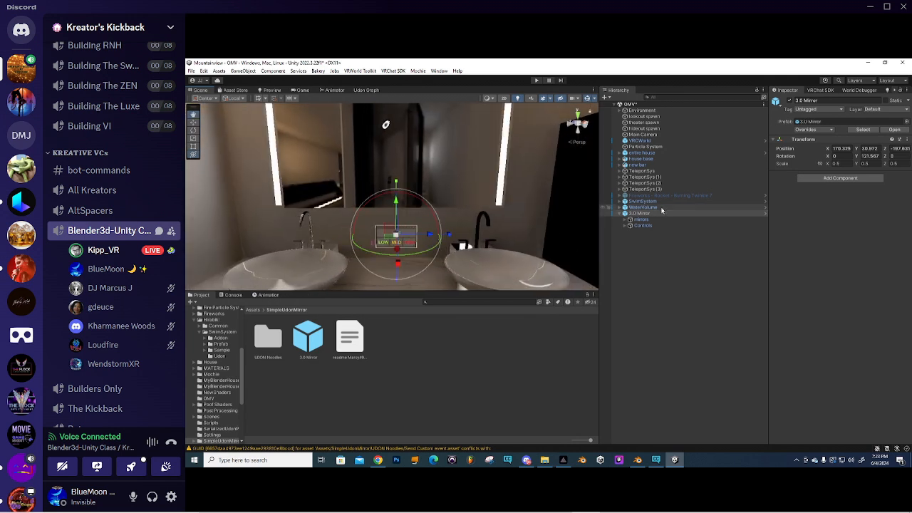
- Enable the high, medium and low mirror objects so the quads are visible
{"action": "left_click", "coordinate": [641, 221]}
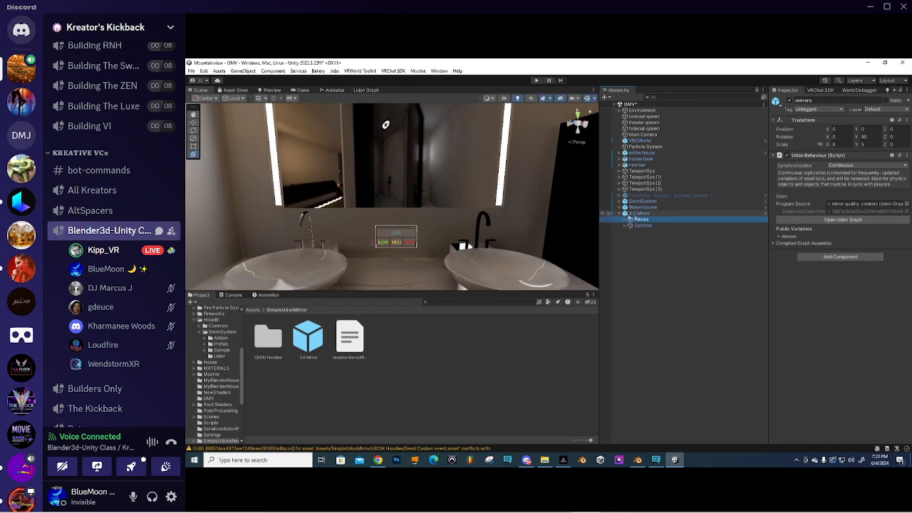
{"action": "left_click", "coordinate": [648, 226]}
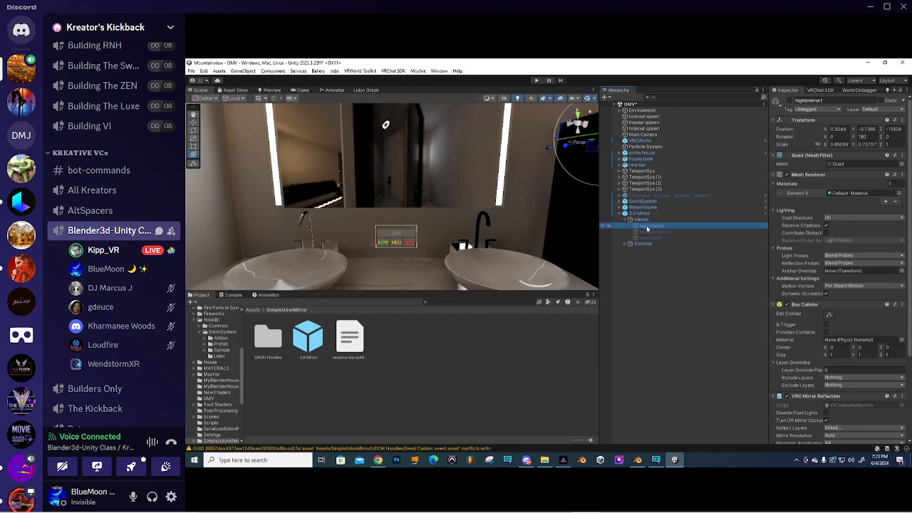
{"action": "left_click", "coordinate": [650, 238], "text": "shift"}
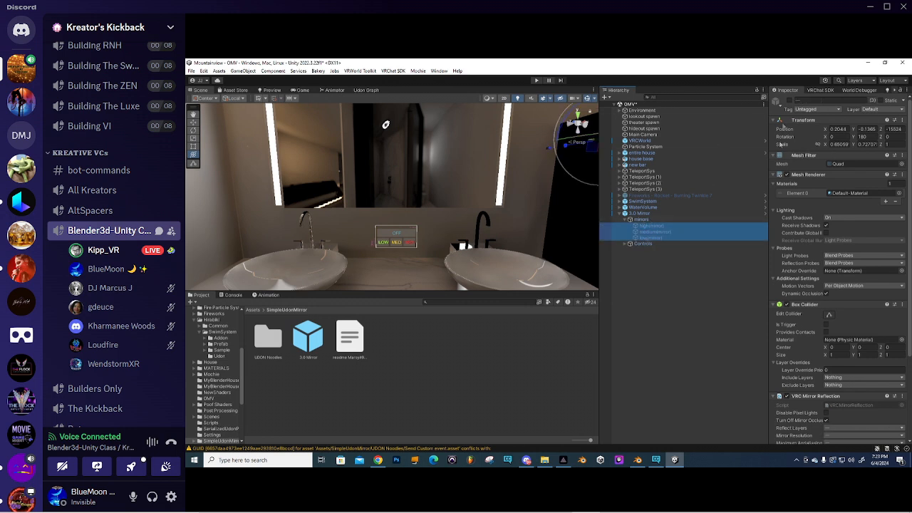
{"action": "left_click", "coordinate": [790, 101]}
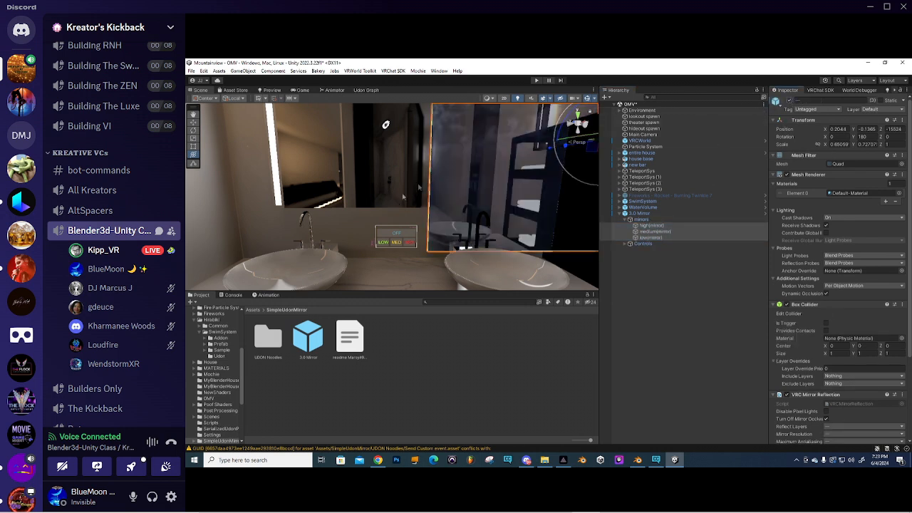
{"action": "scroll", "coordinate": [435, 178], "scroll_direction": "down", "scroll_amount": 2}
{"action": "scroll", "coordinate": [435, 178], "scroll_direction": "down", "scroll_amount": 1}
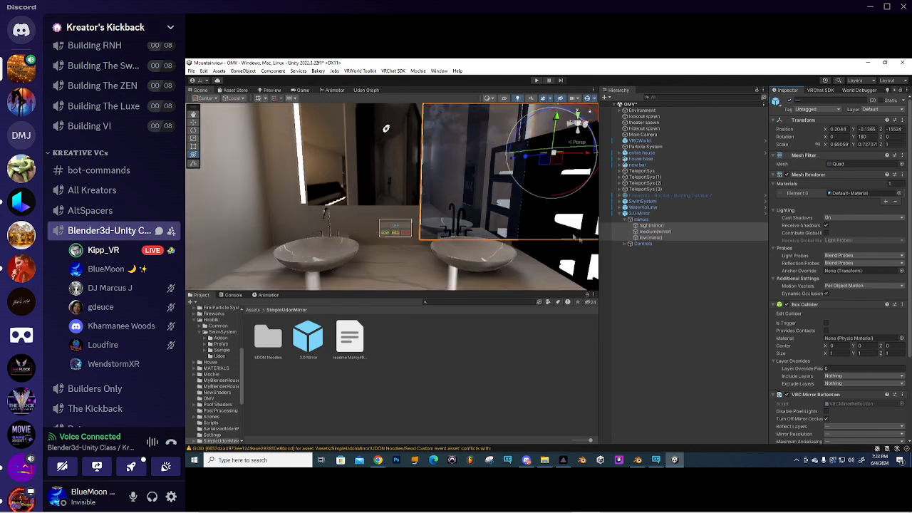
{"action": "middle_click_drag", "start_coordinate": [432, 194], "coordinate": [426, 203]}
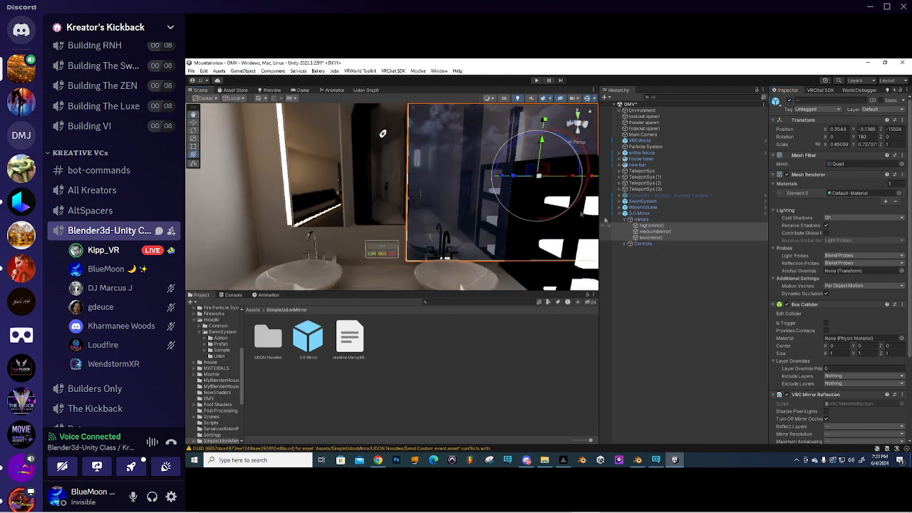
{"action": "right_click_drag", "start_coordinate": [549, 186], "coordinate": [525, 202]}
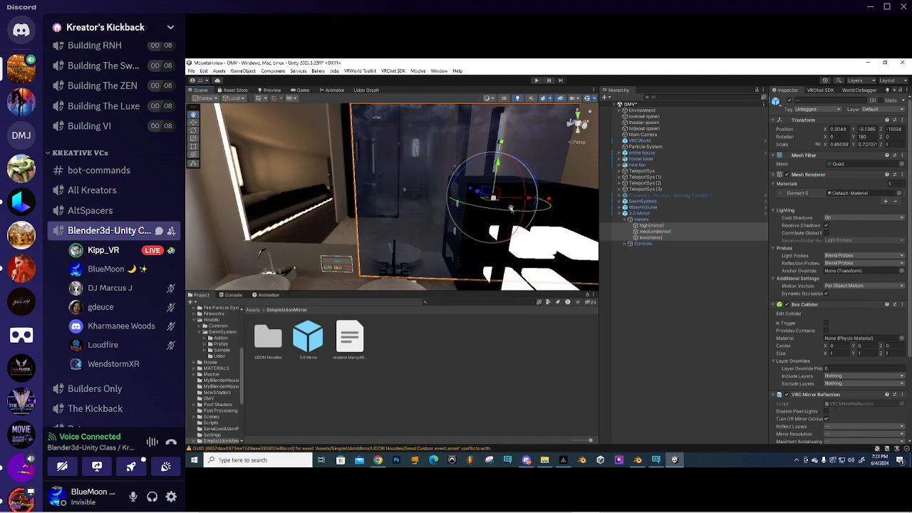
{"action": "left_click_drag", "start_coordinate": [525, 201], "coordinate": [532, 201]}
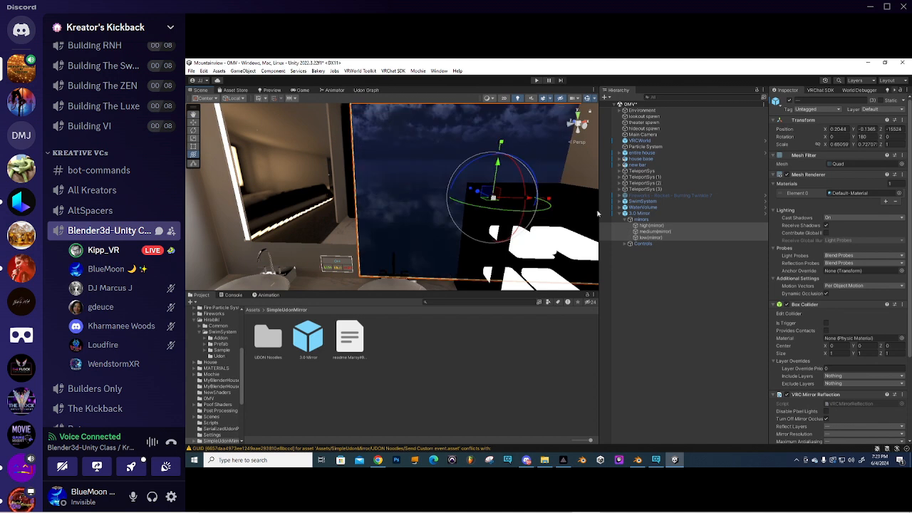
- Slide the mirrors group along the wall to Z -2.389 and X 0.006
{"action": "left_click", "coordinate": [642, 220]}
{"action": "left_click_drag", "start_coordinate": [459, 201], "coordinate": [335, 199]}
{"action": "right_click_drag", "start_coordinate": [337, 198], "coordinate": [442, 234]}
{"action": "left_click_drag", "start_coordinate": [431, 234], "coordinate": [429, 234]}
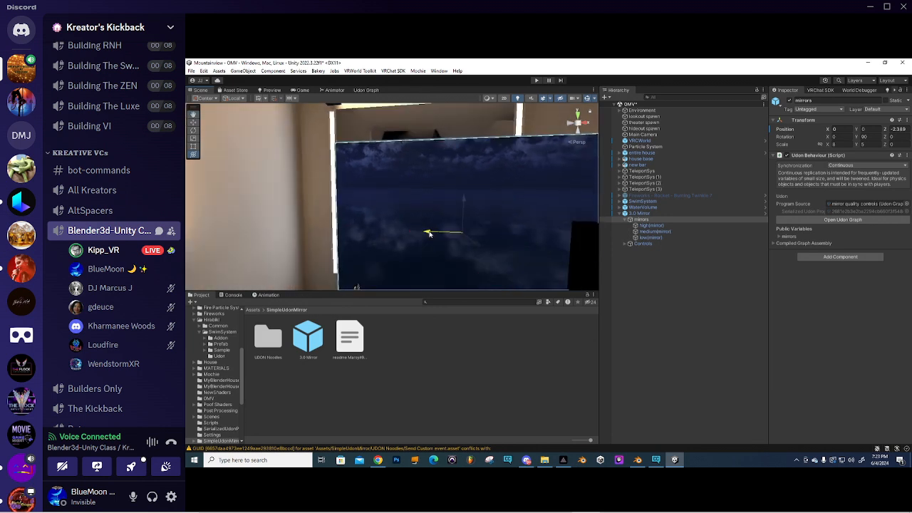
{"action": "mouse_move", "coordinate": [430, 234]}
{"action": "right_mouse_down"}
{"action": "mouse_move", "coordinate": [424, 277]}
{"action": "mouse_move", "coordinate": [438, 225]}
{"action": "right_mouse_up"}
{"action": "left_click_drag", "start_coordinate": [438, 216], "coordinate": [438, 214]}
{"action": "right_click_drag", "start_coordinate": [438, 215], "coordinate": [400, 169]}
{"action": "scroll", "coordinate": [404, 198], "scroll_direction": "down", "scroll_amount": 5}
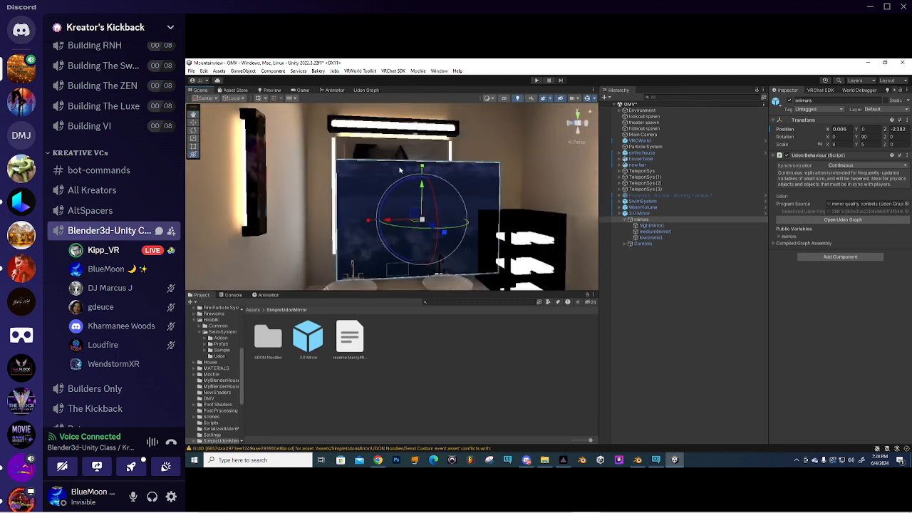
- Resize the three mirror quads with the Rect Tool to fit the vanity frame's top, width and bottom
{"action": "left_click", "coordinate": [651, 225]}
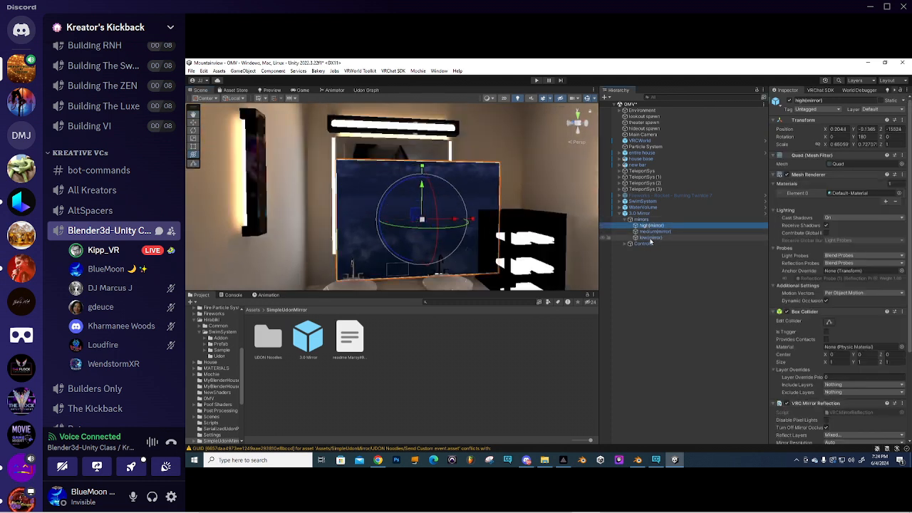
{"action": "left_click", "coordinate": [650, 239], "text": "shift"}
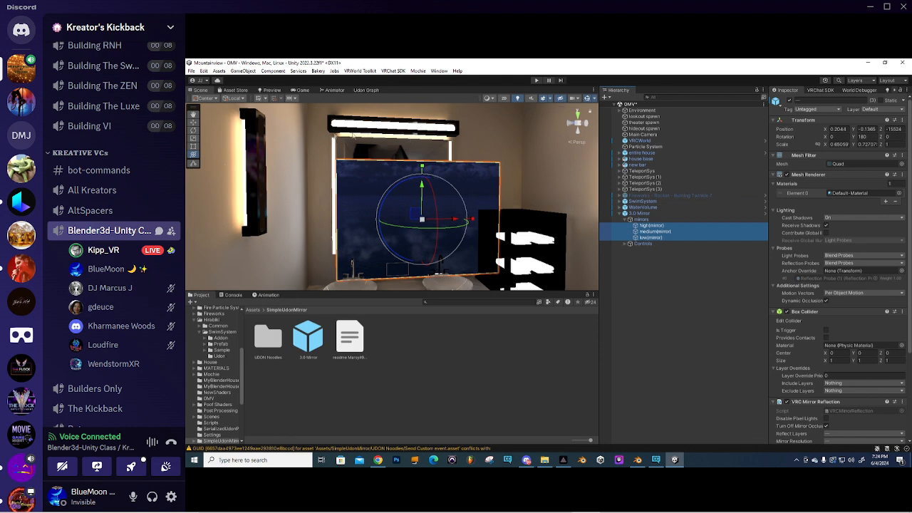
{"action": "left_click", "coordinate": [192, 148]}
{"action": "right_click_drag", "start_coordinate": [438, 146], "coordinate": [418, 156]}
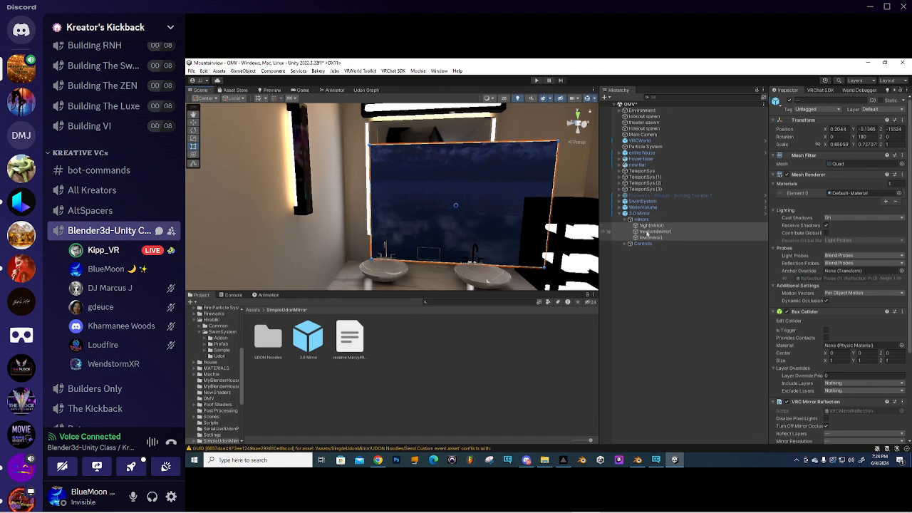
{"action": "right_click_drag", "start_coordinate": [476, 179], "coordinate": [486, 183]}
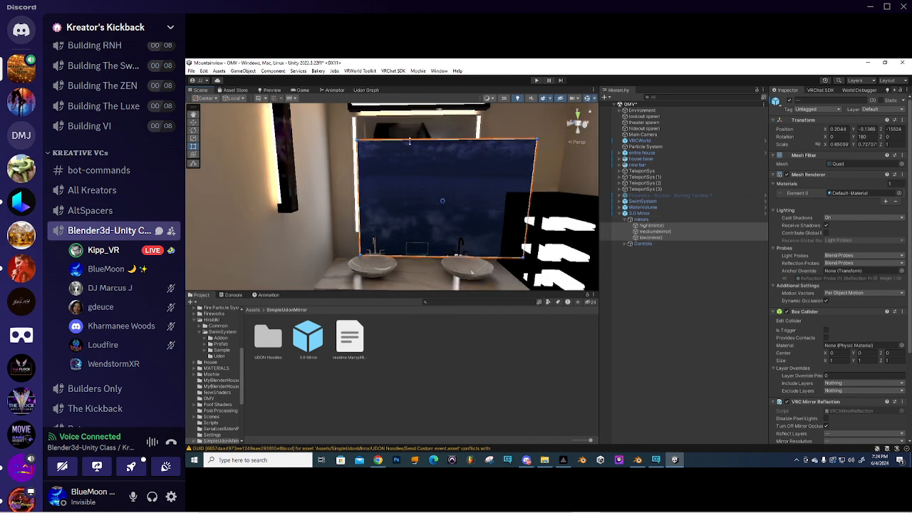
{"action": "left_click_drag", "start_coordinate": [410, 141], "coordinate": [410, 118]}
{"action": "left_click_drag", "start_coordinate": [533, 161], "coordinate": [470, 162]}
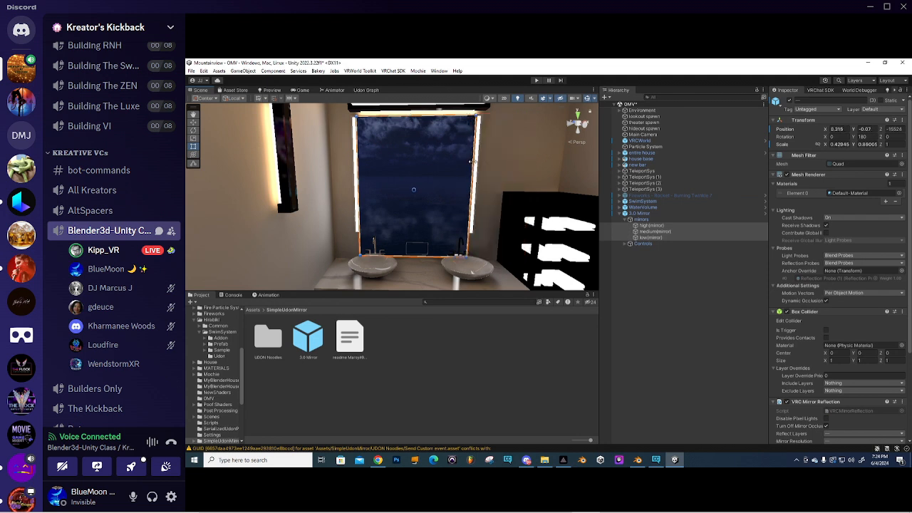
{"action": "left_click_drag", "start_coordinate": [436, 256], "coordinate": [435, 231]}
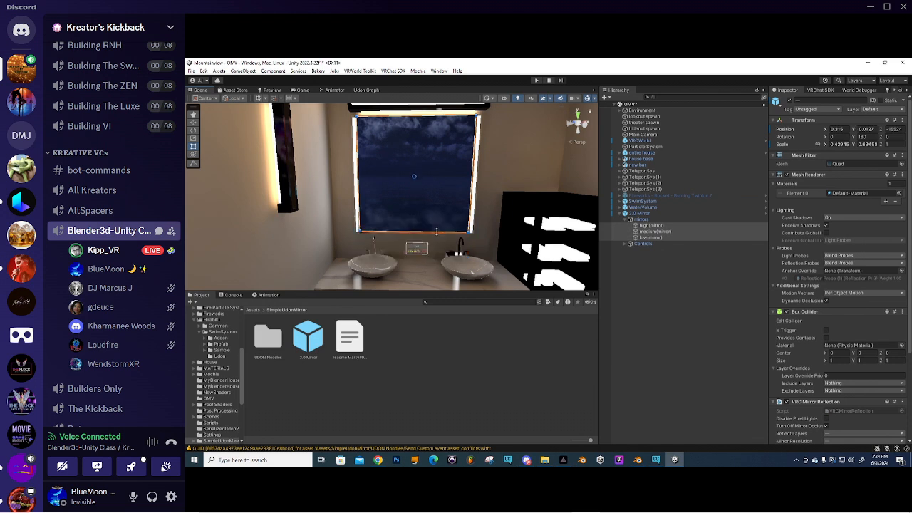
{"action": "right_click_drag", "start_coordinate": [439, 234], "coordinate": [466, 233]}
{"action": "key", "text": "w"}
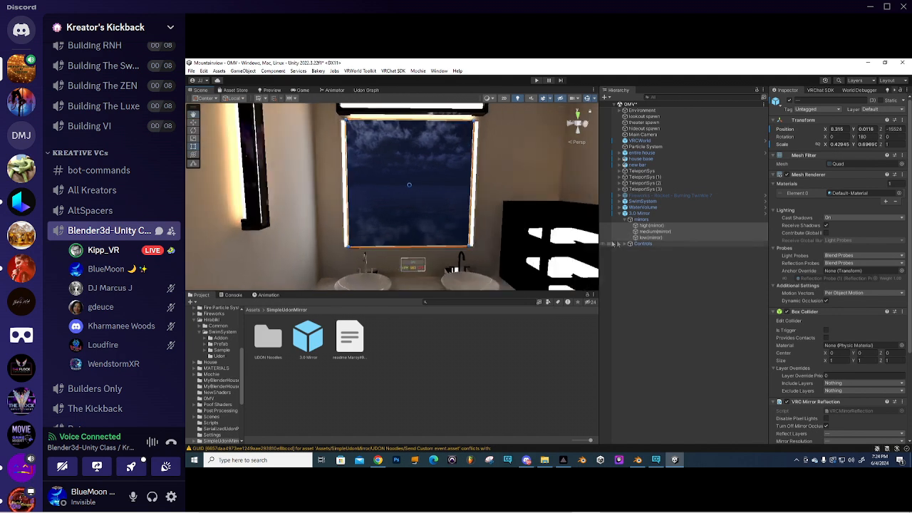
- Disable the high, medium and low mirror objects
{"action": "left_click", "coordinate": [650, 237], "text": "shift"}
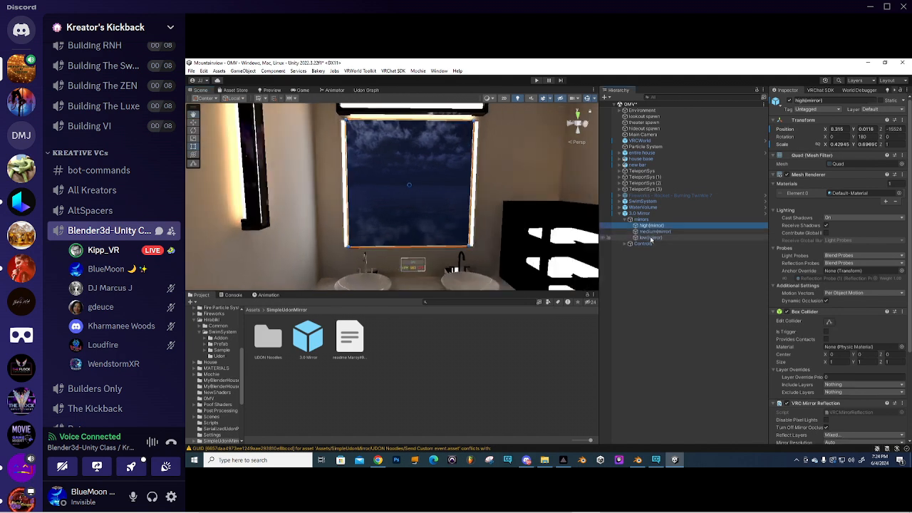
{"action": "left_click", "coordinate": [787, 104]}
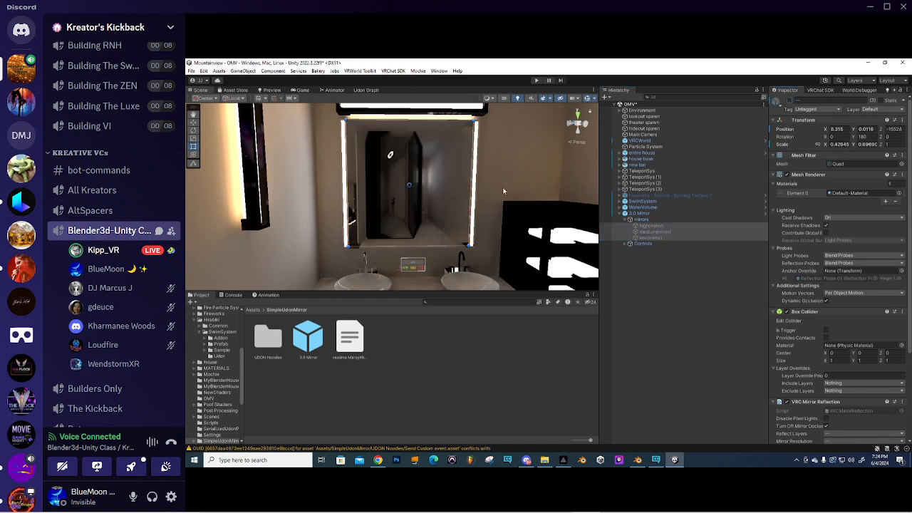
{"action": "left_click", "coordinate": [403, 361]}
- Save the OMV scene
{"action": "scroll", "coordinate": [444, 209], "scroll_direction": "down", "scroll_amount": 4}
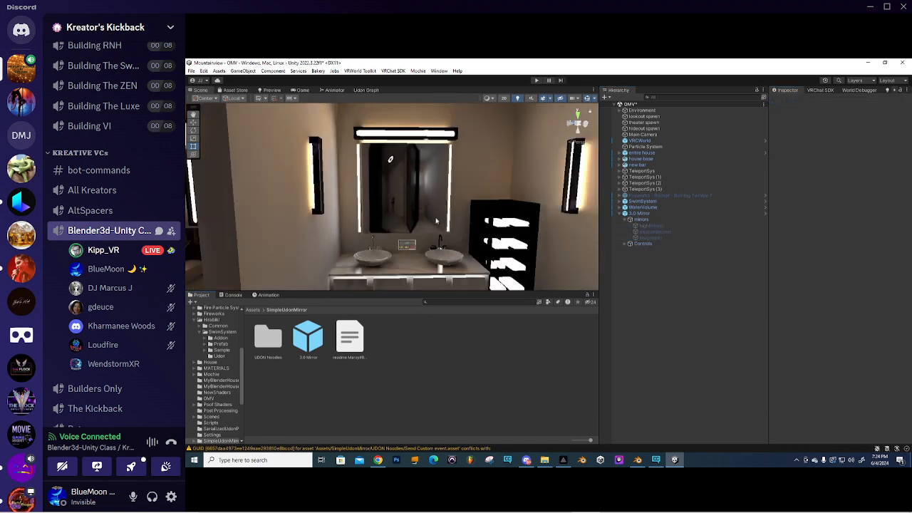
{"action": "scroll", "coordinate": [438, 220], "scroll_direction": "up", "scroll_amount": 1}
{"action": "left_click", "coordinate": [191, 71]}
{"action": "left_click", "coordinate": [202, 107]}
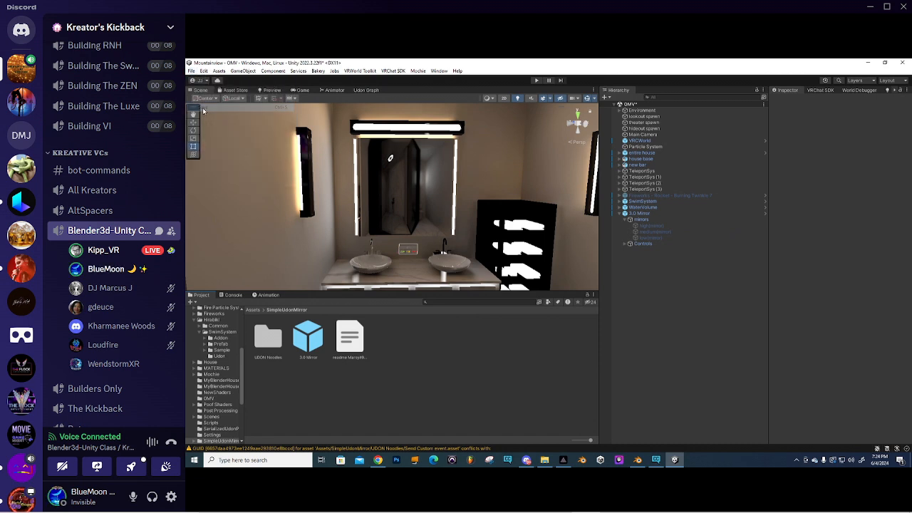
{"action": "left_click", "coordinate": [537, 81]}
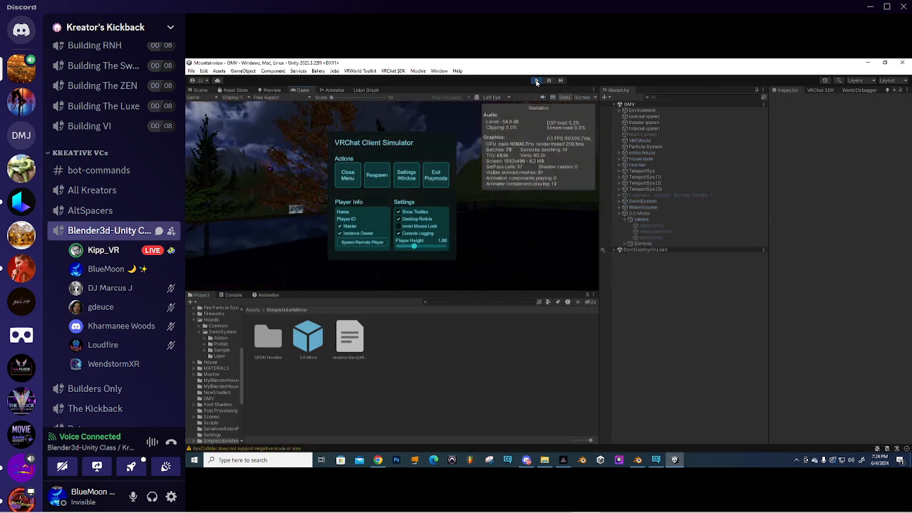
{"action": "left_click", "coordinate": [347, 177]}
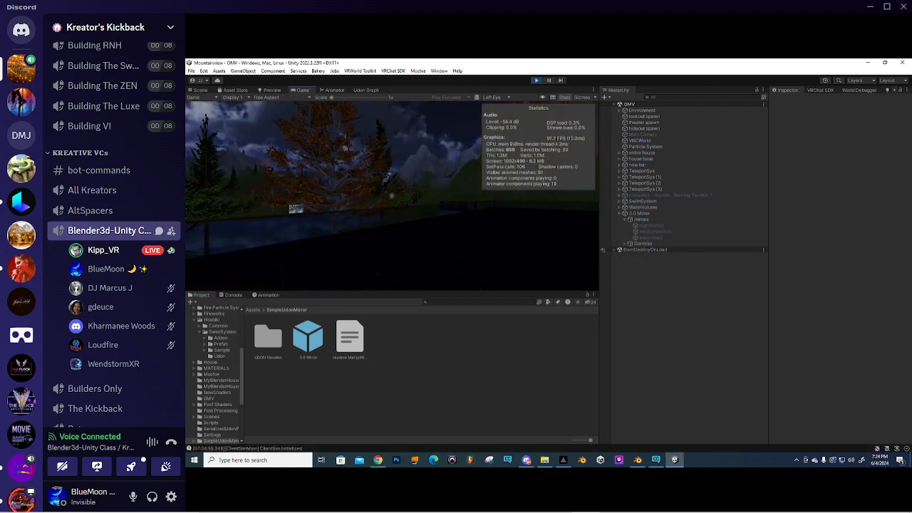
{"action": "key", "text": "w"}
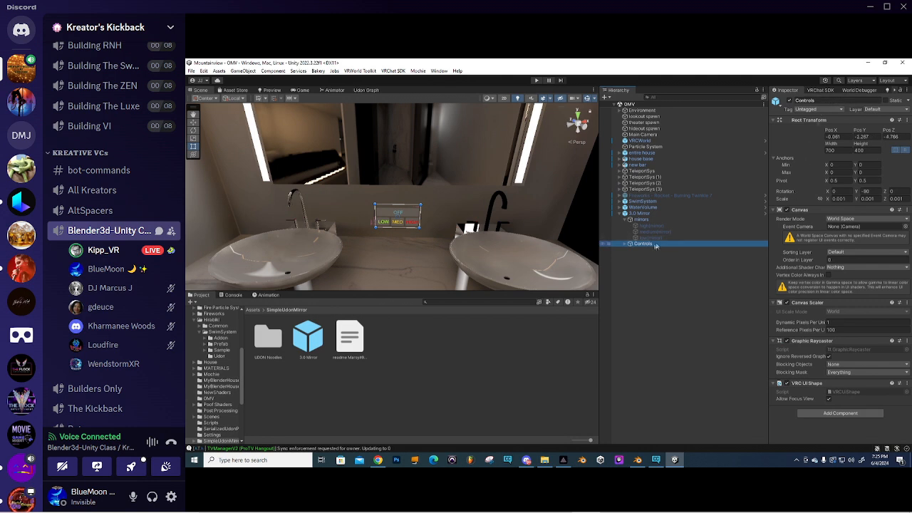
- Expand Controls > OFF and select the OFF button's Text label
{"action": "left_click", "coordinate": [626, 244]}
{"action": "key", "text": "f"}
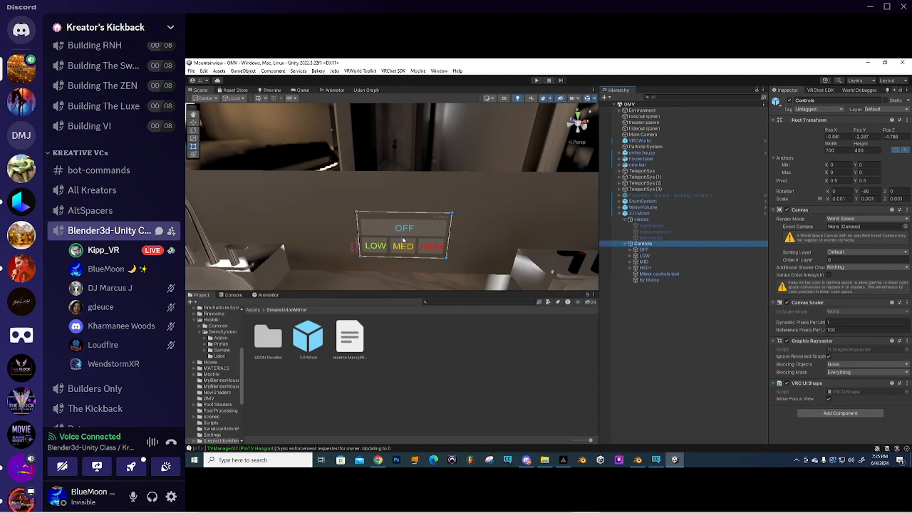
{"action": "right_click_drag", "start_coordinate": [403, 240], "coordinate": [405, 199]}
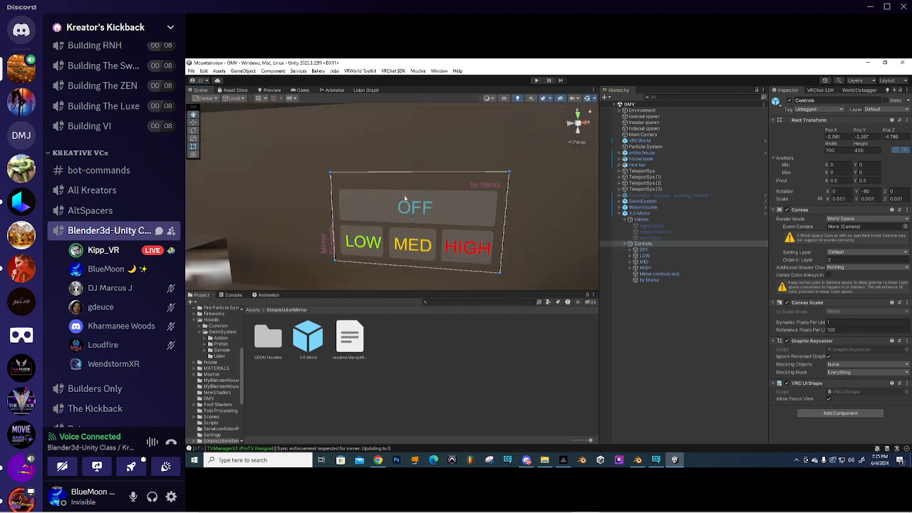
{"action": "left_click", "coordinate": [630, 250]}
{"action": "left_click", "coordinate": [630, 251]}
{"action": "left_click", "coordinate": [648, 257]}
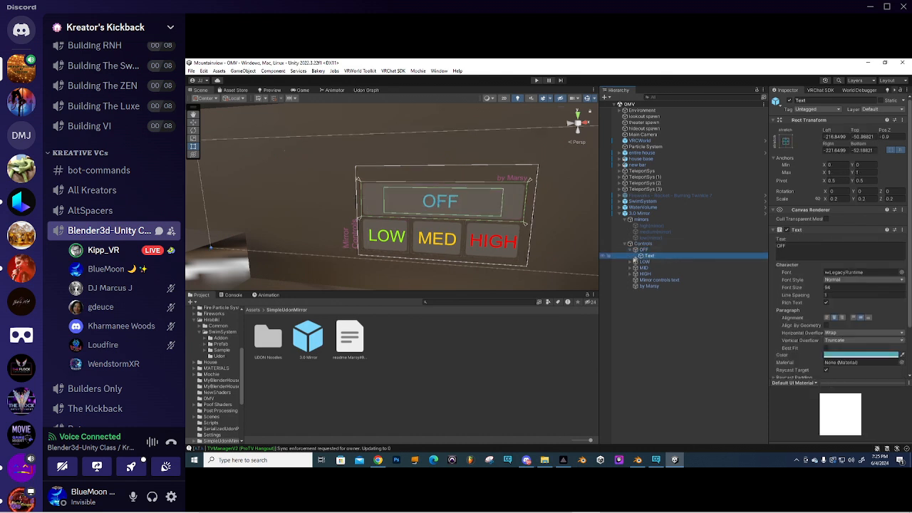
{"action": "left_click", "coordinate": [645, 251]}
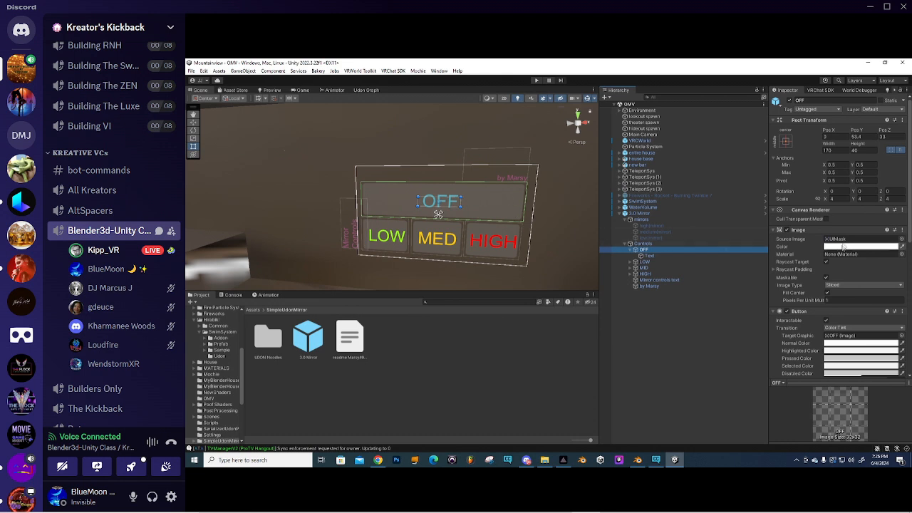
{"action": "left_click", "coordinate": [649, 256]}
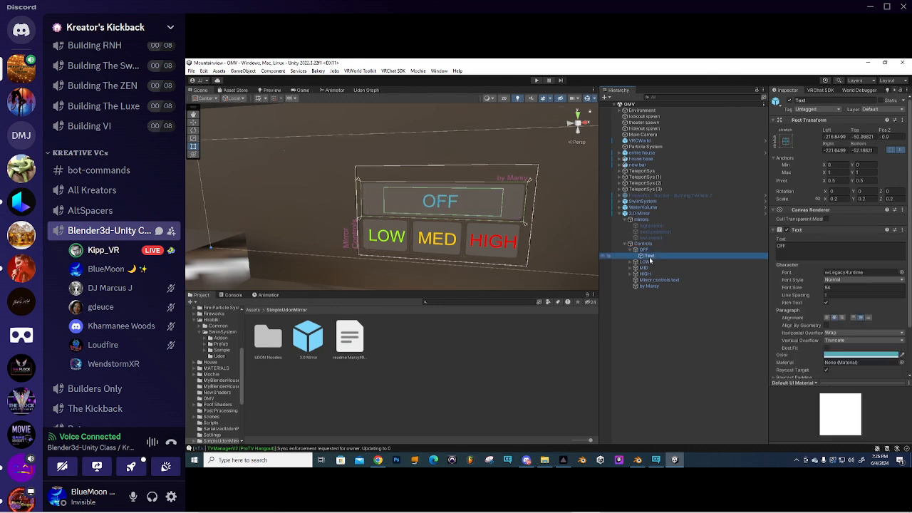
{"action": "scroll", "coordinate": [855, 242], "scroll_direction": "down", "scroll_amount": 2}
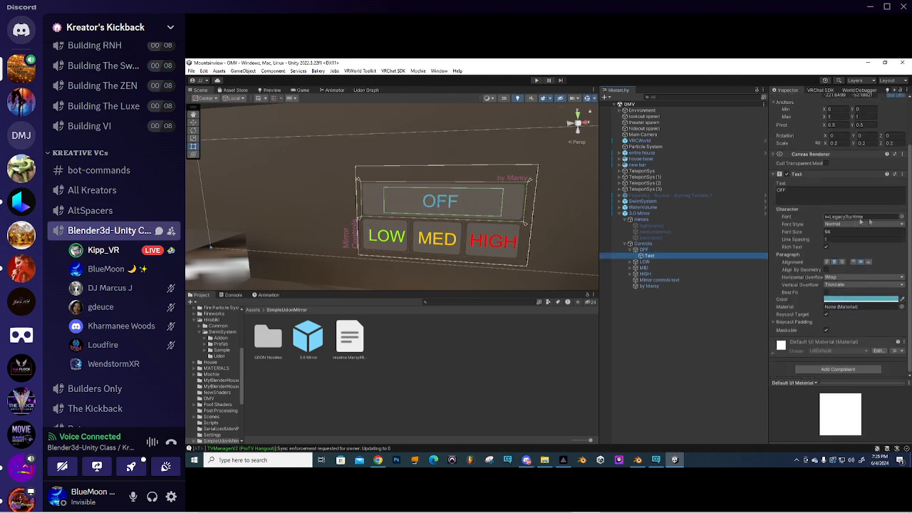
- Compare the mplus-1p fonts, then set the label's font to LiberationSans
{"action": "left_click", "coordinate": [901, 219]}
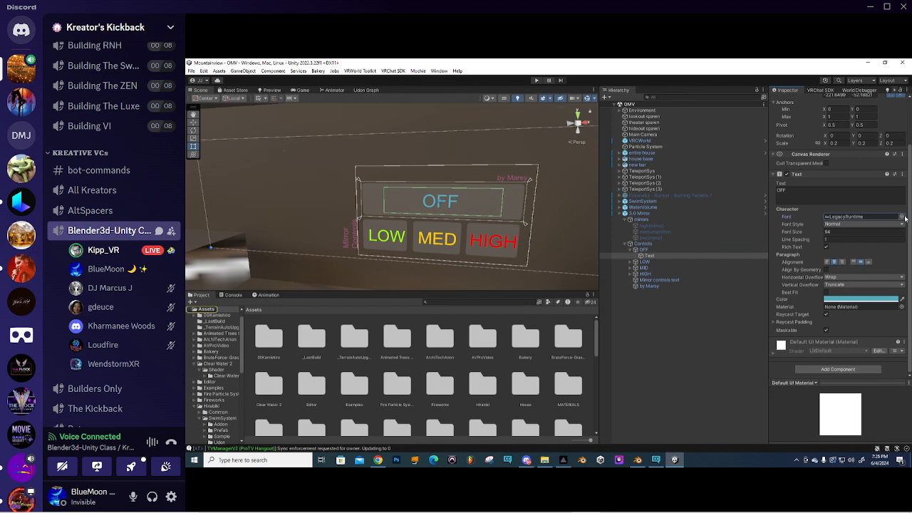
{"action": "left_click", "coordinate": [668, 191]}
{"action": "left_click", "coordinate": [711, 189]}
{"action": "left_click", "coordinate": [754, 189]}
{"action": "left_click", "coordinate": [797, 189]}
{"action": "left_click", "coordinate": [834, 191]}
{"action": "left_click", "coordinate": [878, 190]}
{"action": "left_click", "coordinate": [672, 191]}
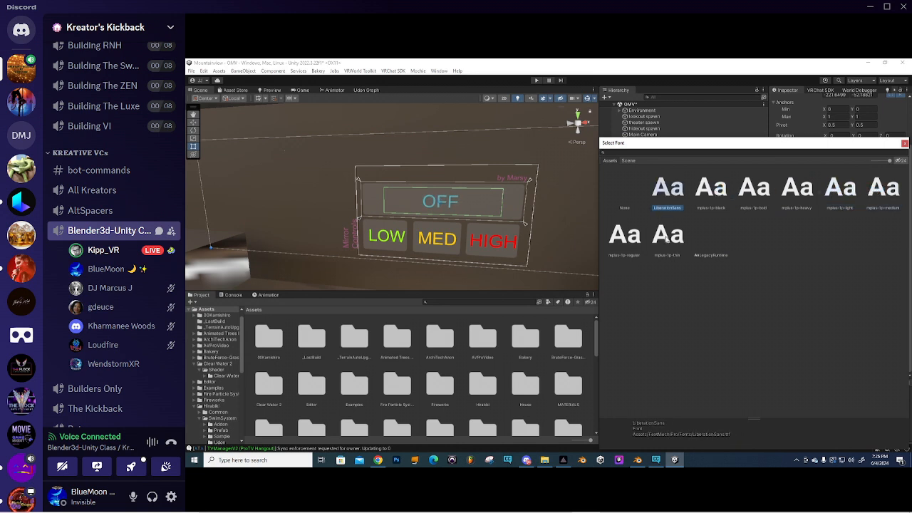
{"action": "left_click", "coordinate": [905, 144]}
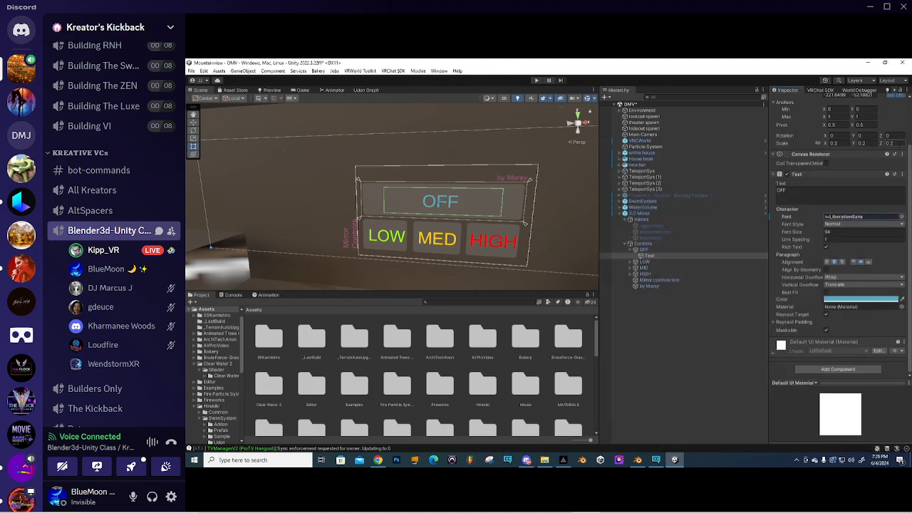
{"action": "left_click_drag", "start_coordinate": [380, 290], "coordinate": [389, 170]}
- Create a New Folder inside OMV, then delete it and confirm
{"action": "right_click", "coordinate": [422, 294]}
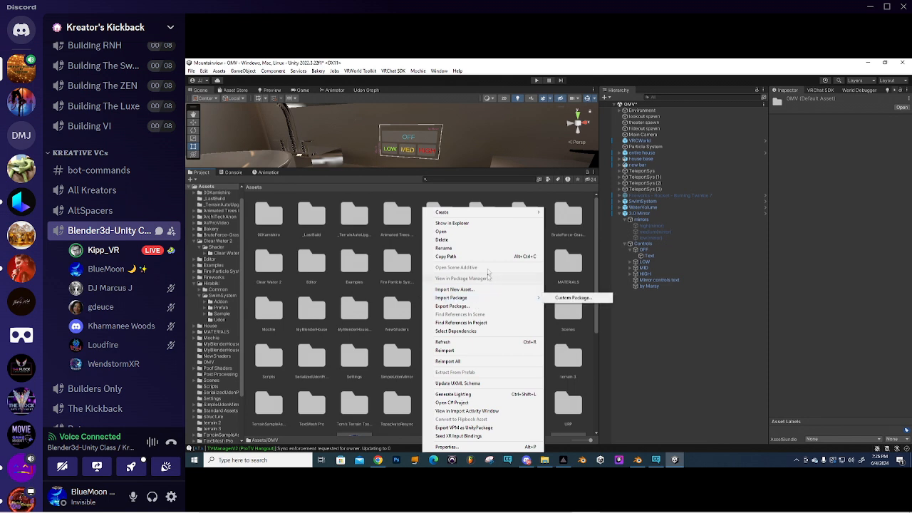
{"action": "mouse_move", "coordinate": [469, 214]}
{"action": "left_click", "coordinate": [571, 105]}
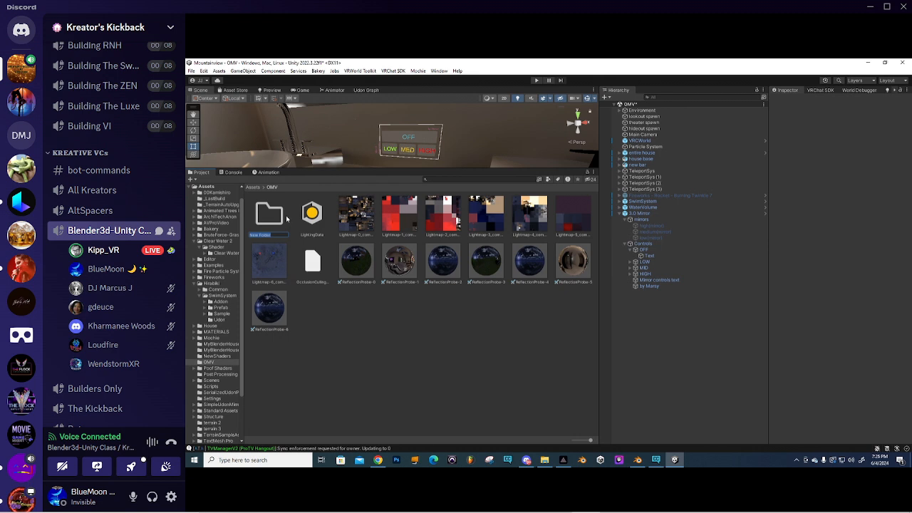
{"action": "left_click", "coordinate": [289, 230]}
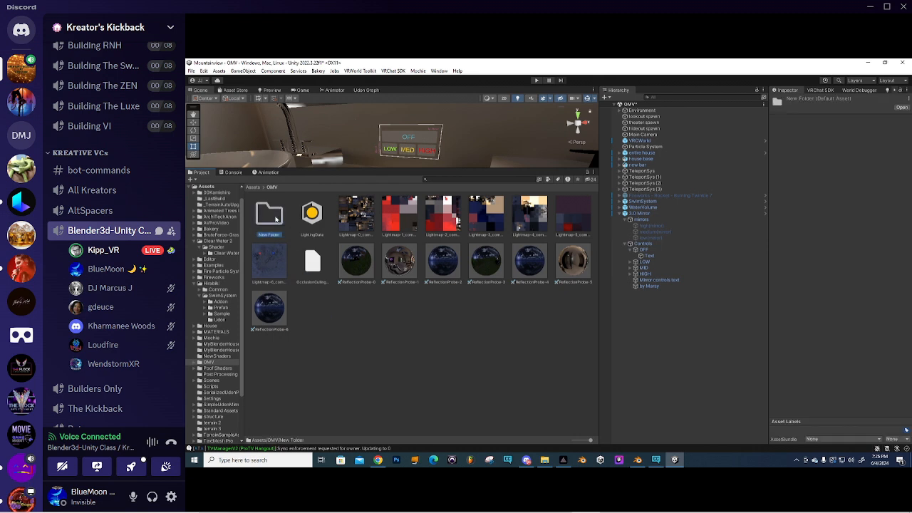
{"action": "key", "text": "Delete"}
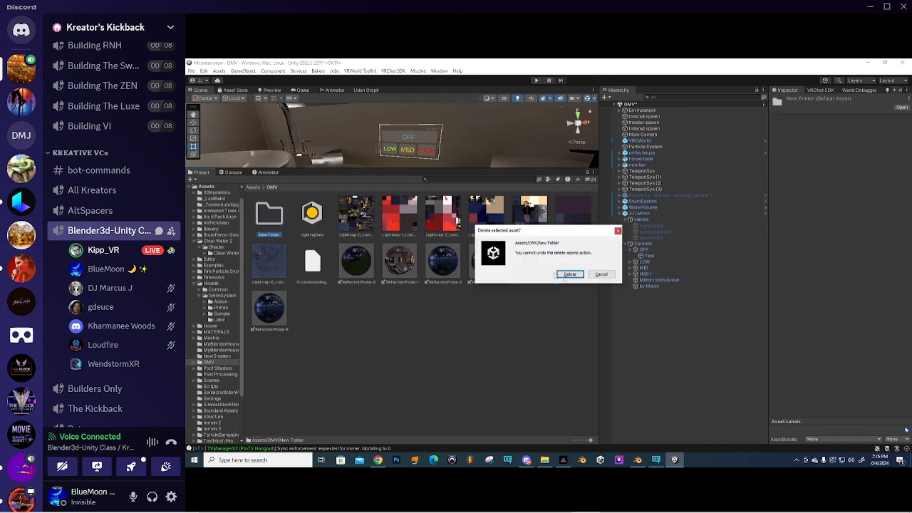
{"action": "left_click", "coordinate": [570, 275]}
- Create a new folder named Fonts at the Assets root
{"action": "left_click", "coordinate": [254, 187]}
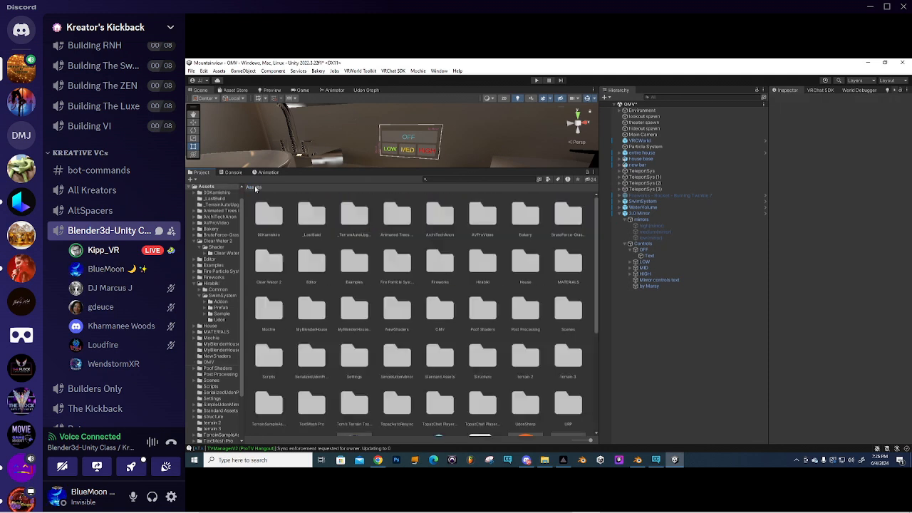
{"action": "right_click", "coordinate": [378, 295]}
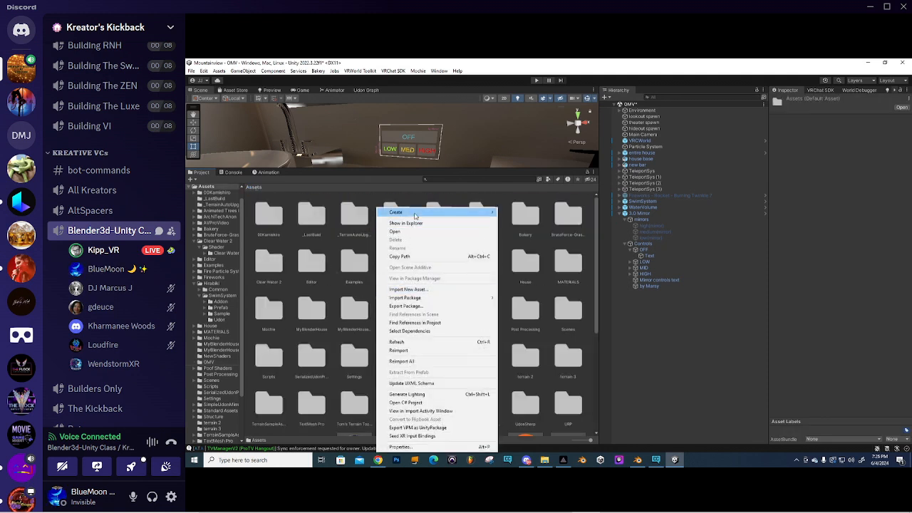
{"action": "mouse_move", "coordinate": [417, 215]}
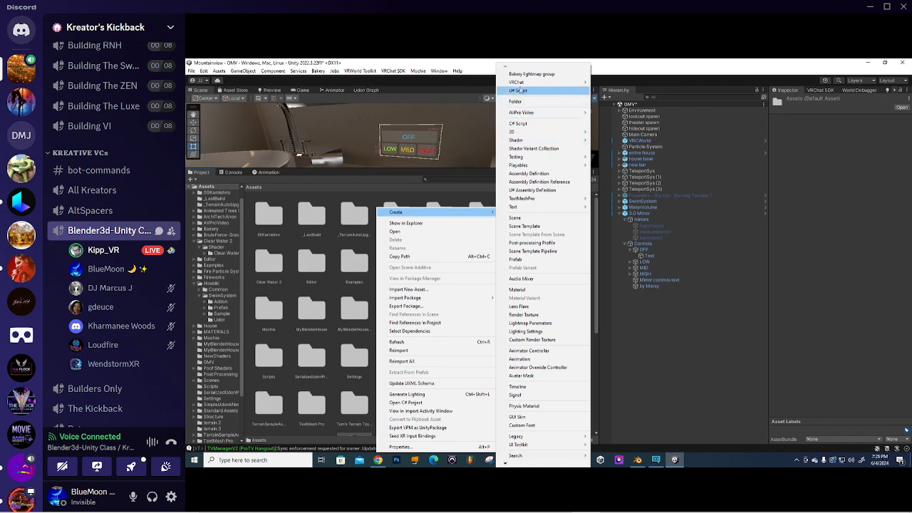
{"action": "left_click", "coordinate": [516, 101]}
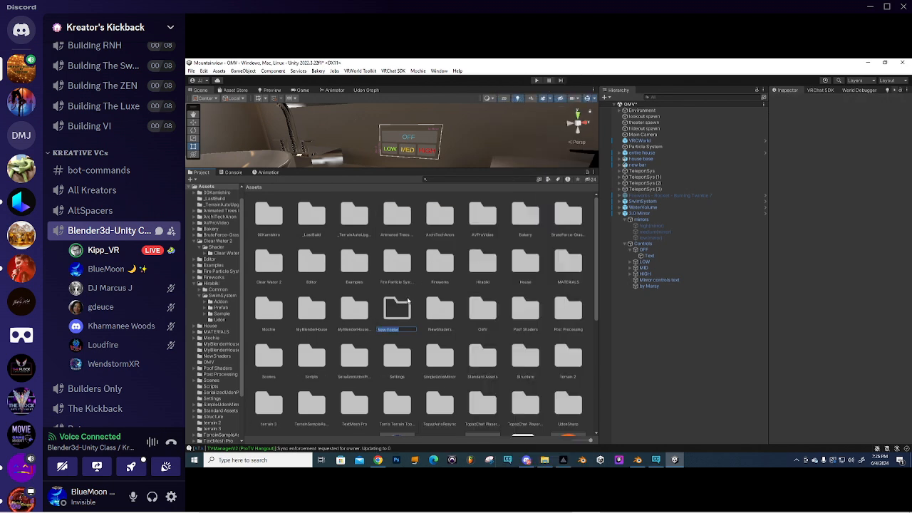
{"action": "type", "text": "Fonts"}
{"action": "key", "text": "Return"}
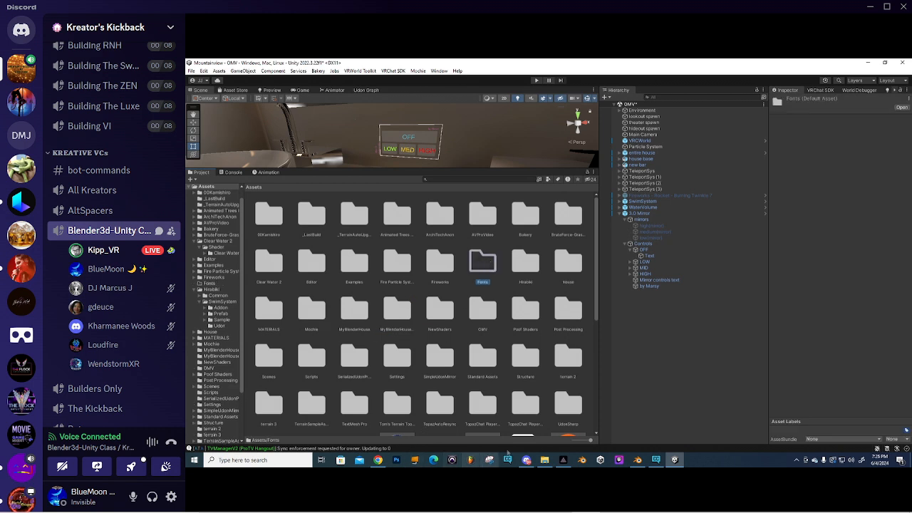
{"action": "left_click", "coordinate": [544, 459]}
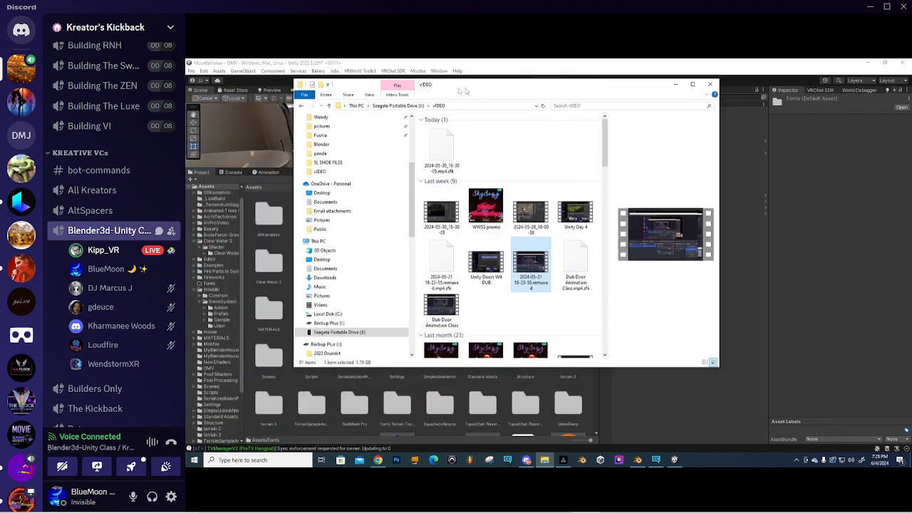
- Browse to C:\Windows\Fonts and select the Android Scratch font
{"action": "left_click", "coordinate": [328, 314]}
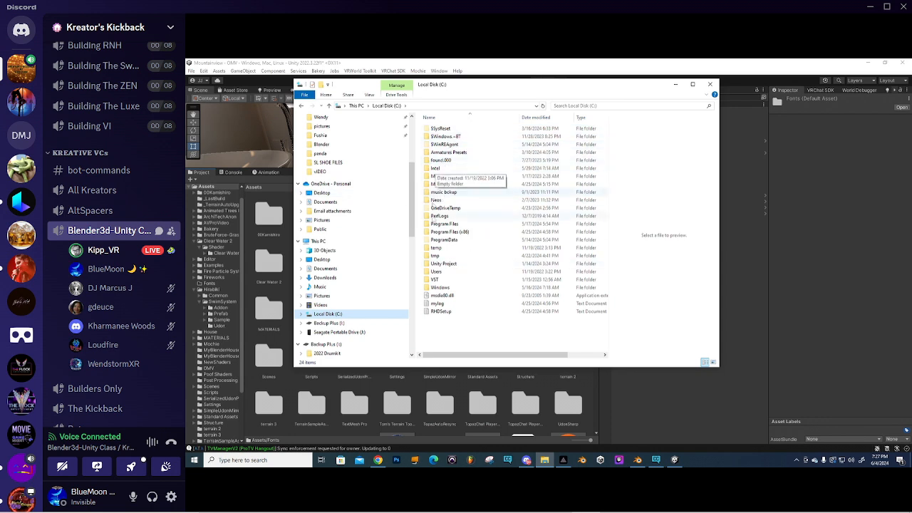
{"action": "double_click", "coordinate": [441, 288]}
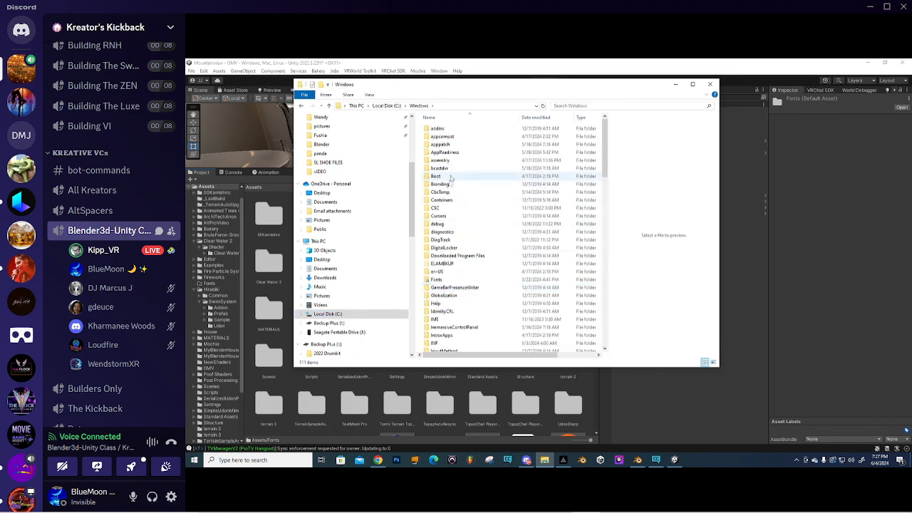
{"action": "double_click", "coordinate": [436, 280]}
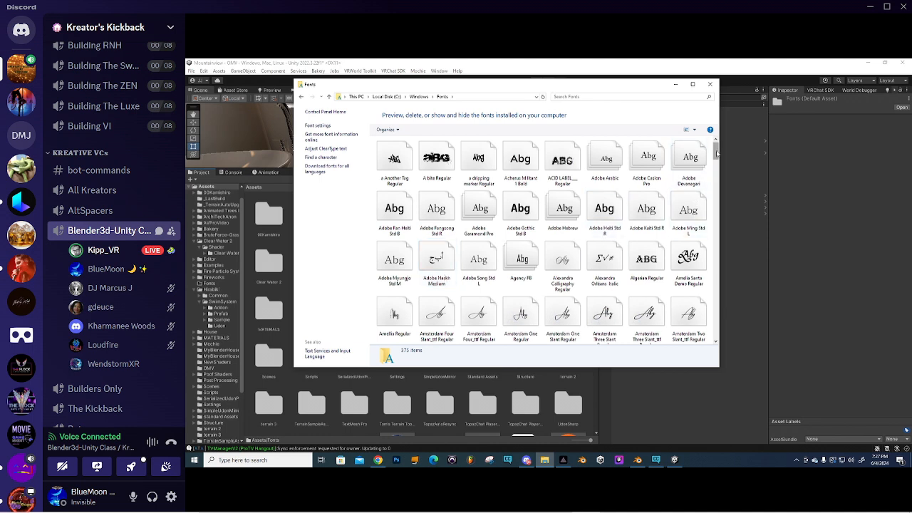
{"action": "scroll", "coordinate": [722, 159], "scroll_direction": "down", "scroll_amount": 2}
{"action": "scroll", "coordinate": [723, 163], "scroll_direction": "down", "scroll_amount": 1}
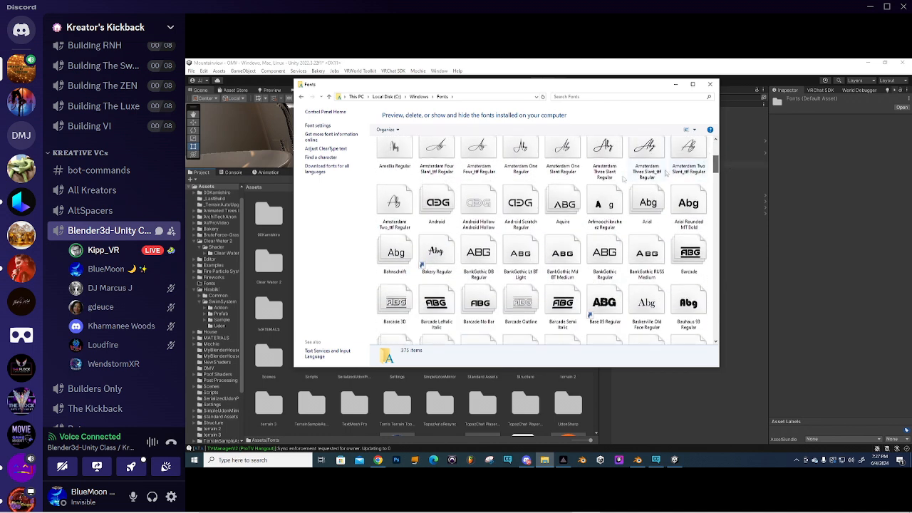
{"action": "left_click", "coordinate": [520, 204]}
{"action": "left_click_drag", "start_coordinate": [574, 87], "coordinate": [185, 107]}
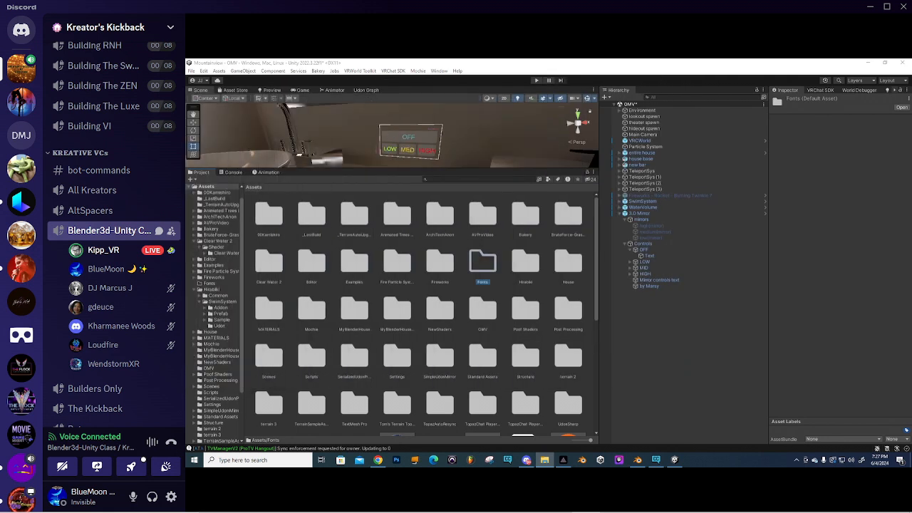
- Import the Android Scratch font into the project's Assets/Fonts folder
{"action": "double_click", "coordinate": [488, 263]}
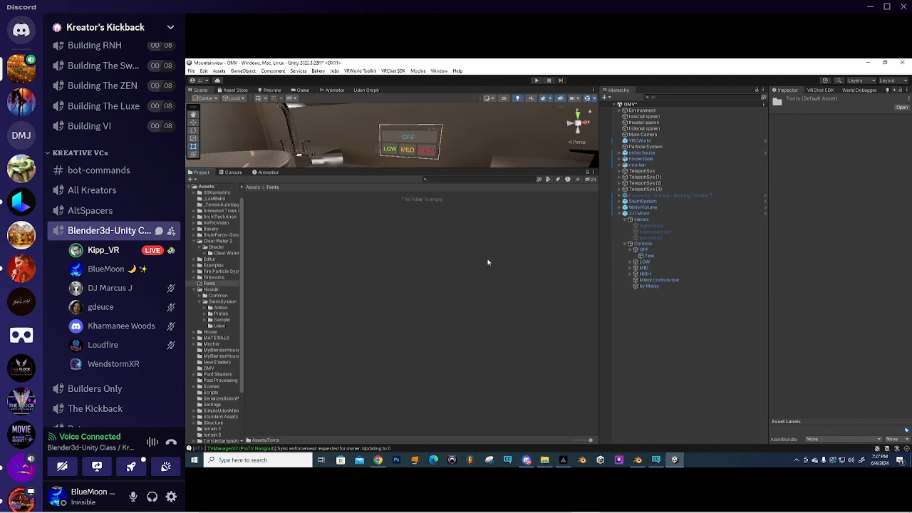
{"action": "left_click_drag", "start_coordinate": [0, 271], "coordinate": [387, 268]}
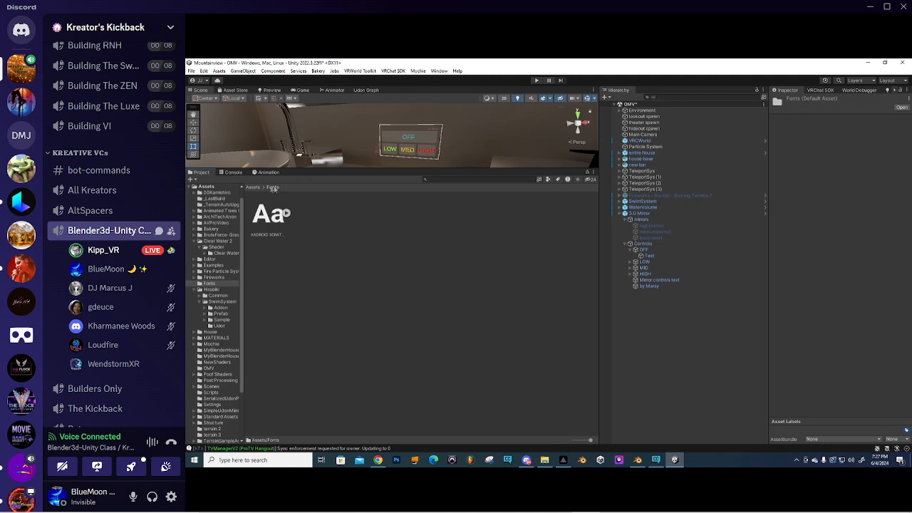
{"action": "left_click", "coordinate": [285, 214]}
{"action": "left_click", "coordinate": [286, 214]}
{"action": "left_click", "coordinate": [253, 188]}
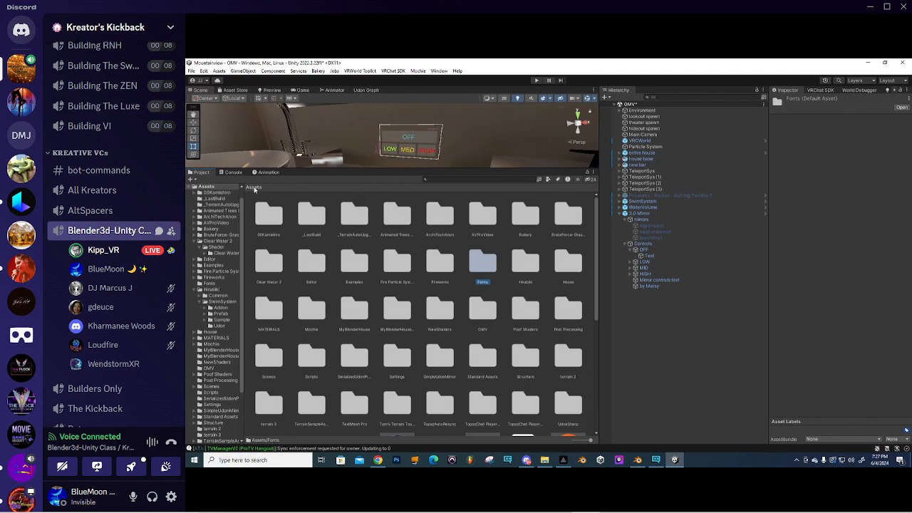
- Open the TextMeshPro Font Asset Creator from the Window menu
{"action": "left_click", "coordinate": [364, 70]}
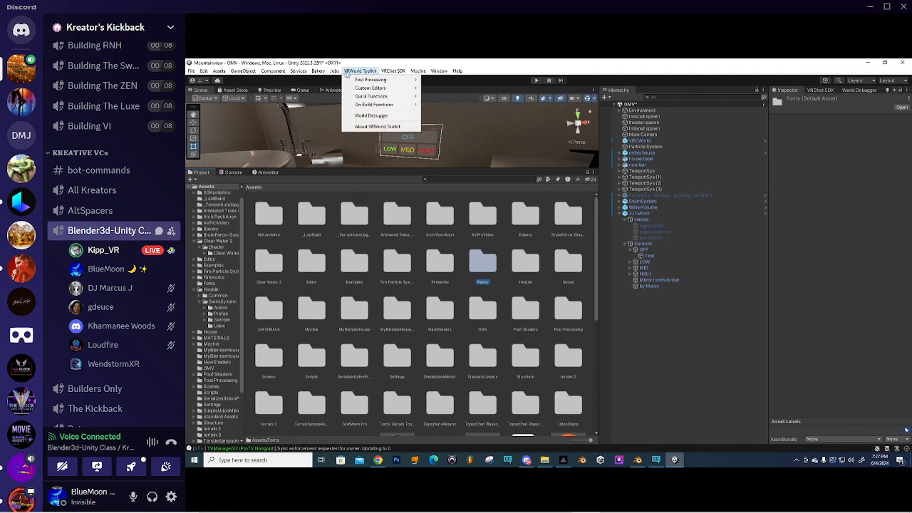
{"action": "mouse_move", "coordinate": [318, 73]}
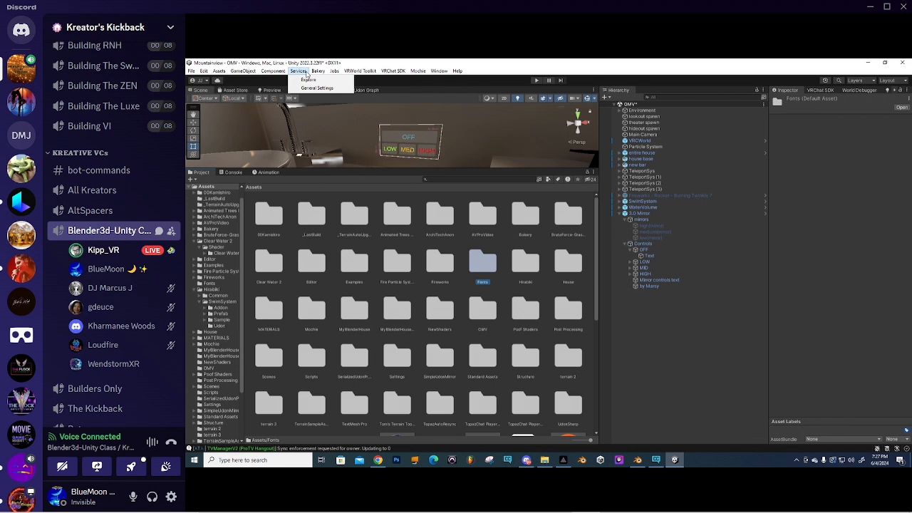
{"action": "mouse_move", "coordinate": [254, 73]}
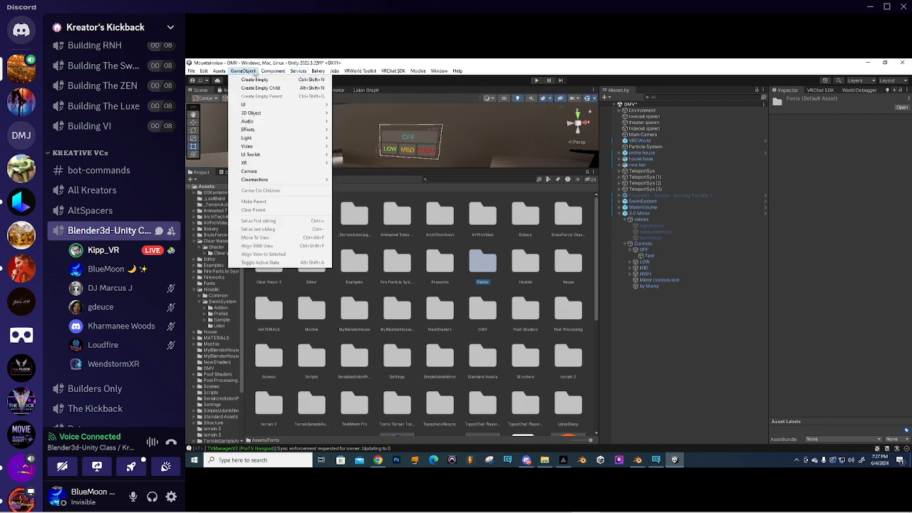
{"action": "mouse_move", "coordinate": [221, 74]}
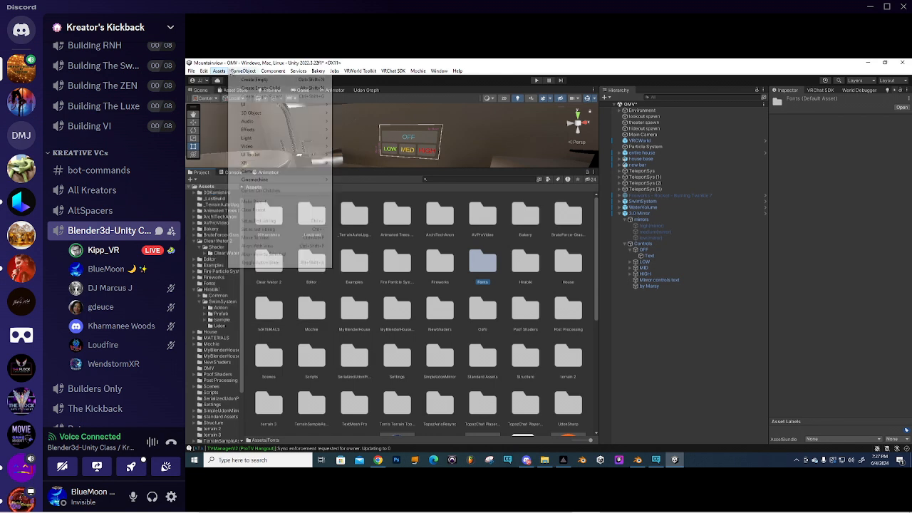
{"action": "mouse_move", "coordinate": [440, 72]}
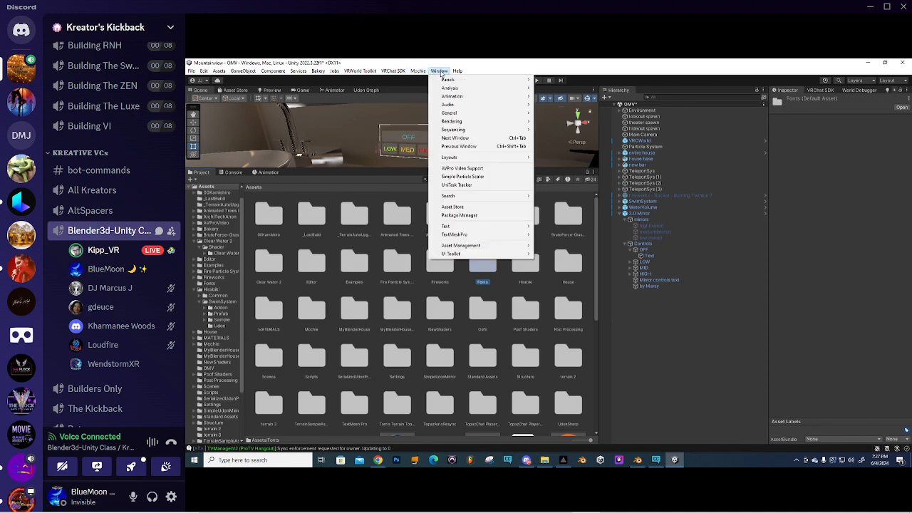
{"action": "mouse_move", "coordinate": [461, 235]}
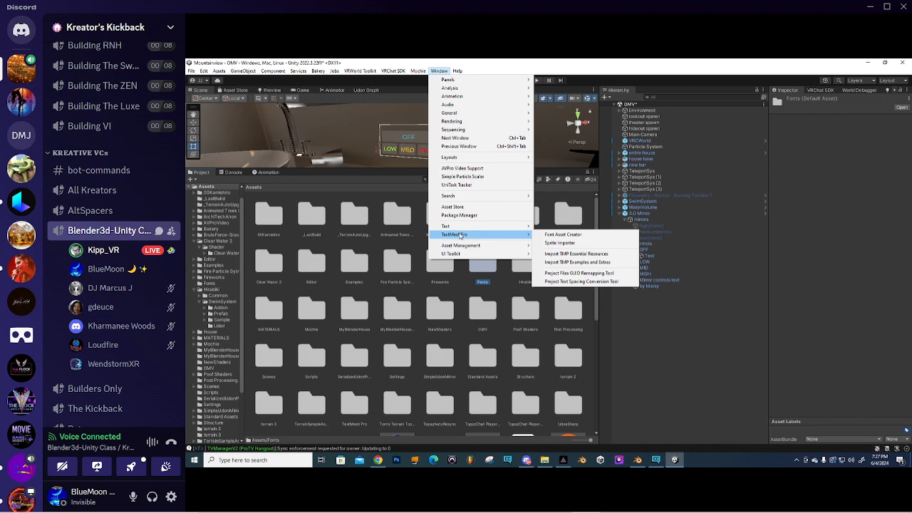
{"action": "left_click", "coordinate": [571, 238]}
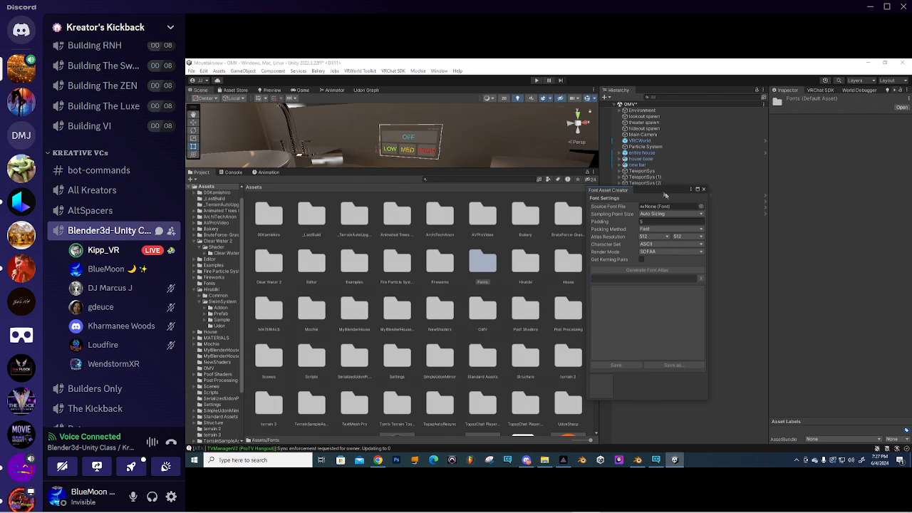
- Generate an atlas from the Android Scratch font and save it as ANDROID SCRATCH SDF in Assets/Fonts
{"action": "left_click_drag", "start_coordinate": [650, 191], "coordinate": [725, 191]}
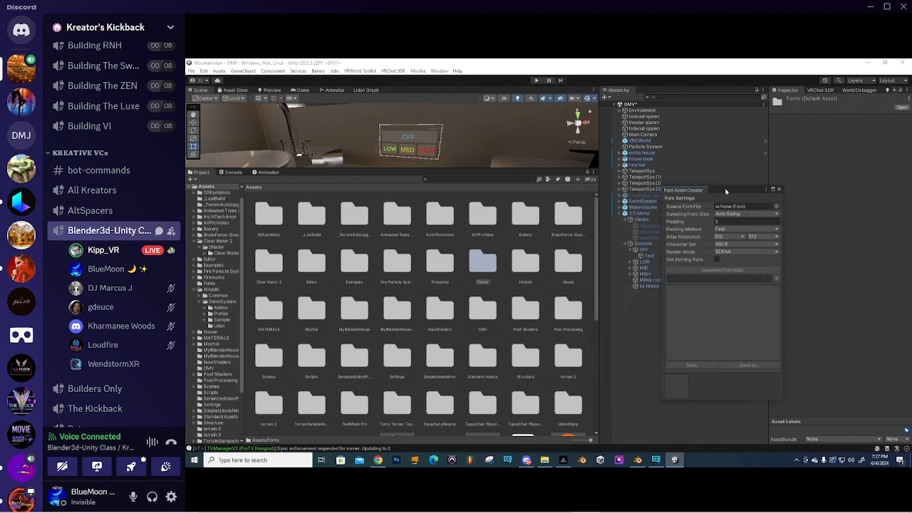
{"action": "double_click", "coordinate": [482, 265]}
{"action": "left_click_drag", "start_coordinate": [289, 224], "coordinate": [735, 208]}
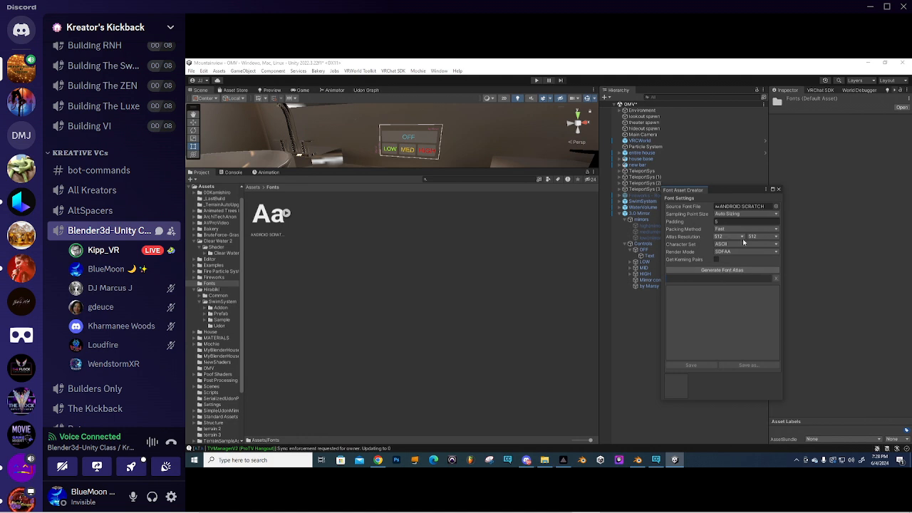
{"action": "left_click", "coordinate": [723, 271]}
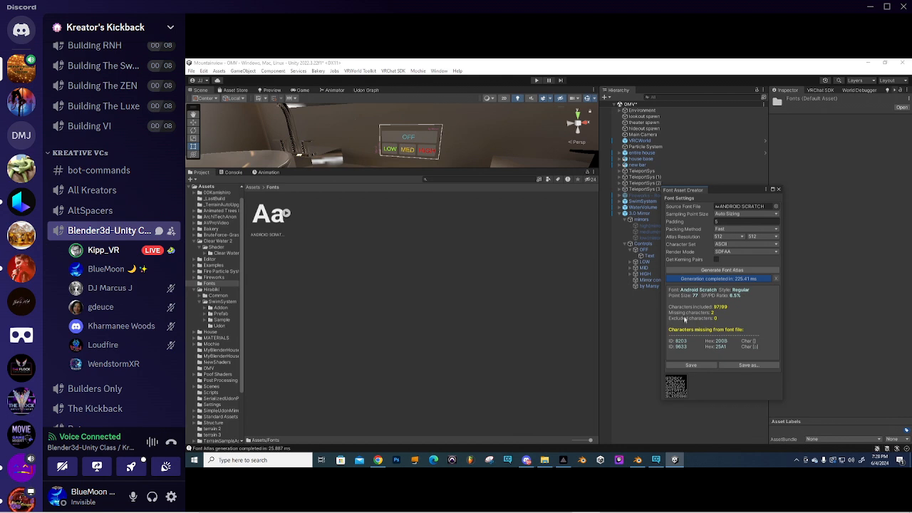
{"action": "left_click", "coordinate": [691, 365]}
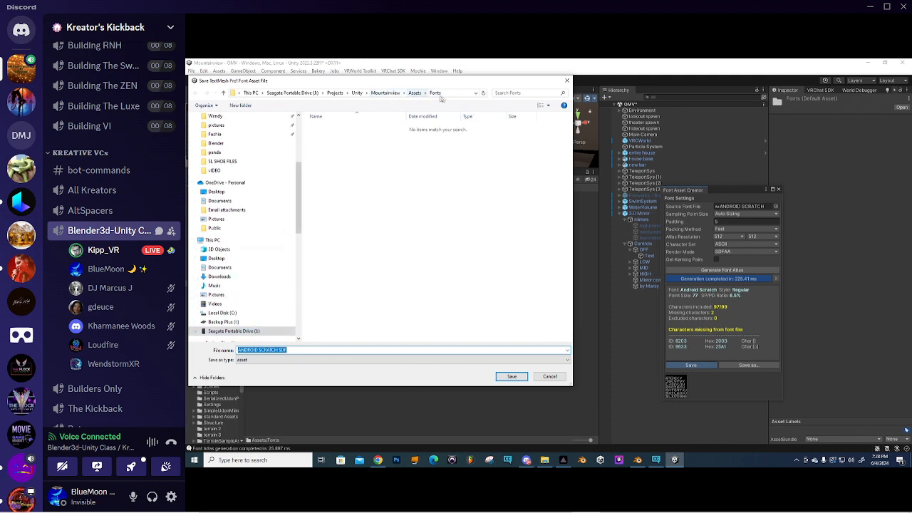
{"action": "left_click", "coordinate": [512, 377]}
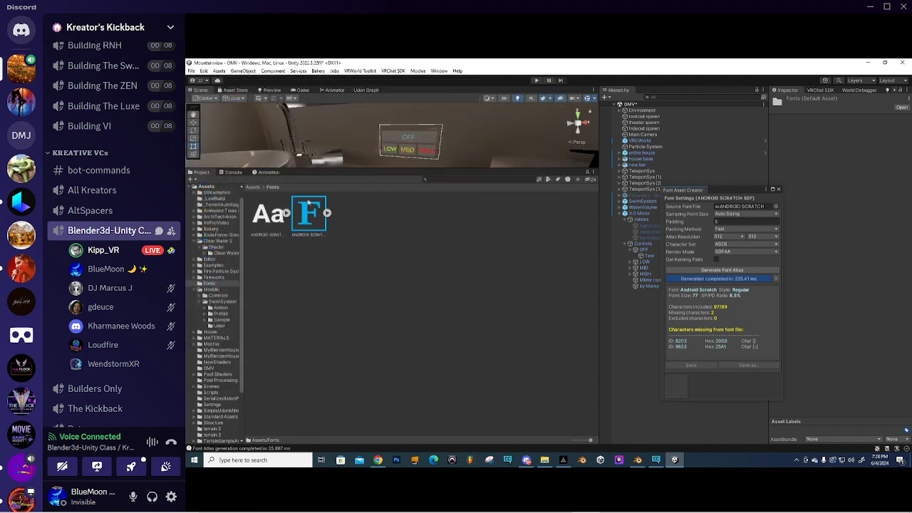
- Assign the ANDROID SCRATCH SDF font to the OFF label's Text object
{"action": "left_click", "coordinate": [778, 189]}
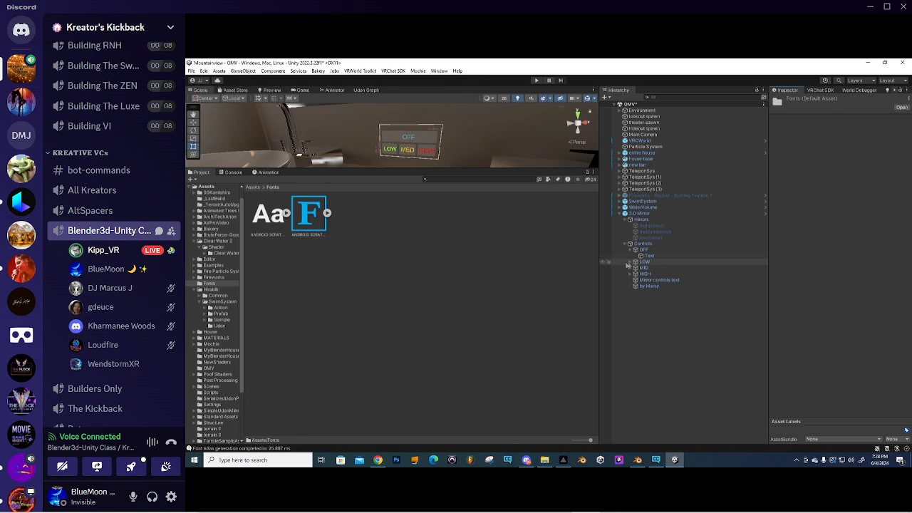
{"action": "left_click", "coordinate": [649, 255]}
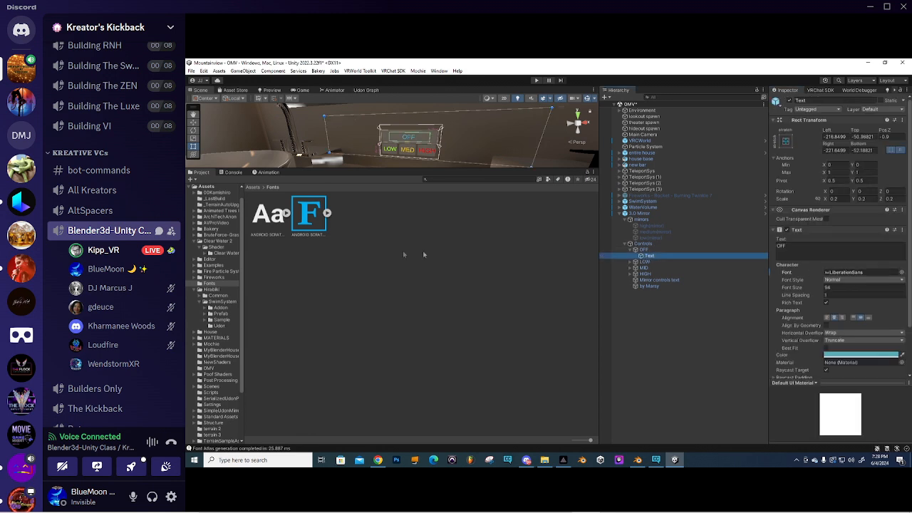
{"action": "left_click_drag", "start_coordinate": [307, 216], "coordinate": [847, 275]}
{"action": "left_click_drag", "start_coordinate": [271, 221], "coordinate": [854, 275]}
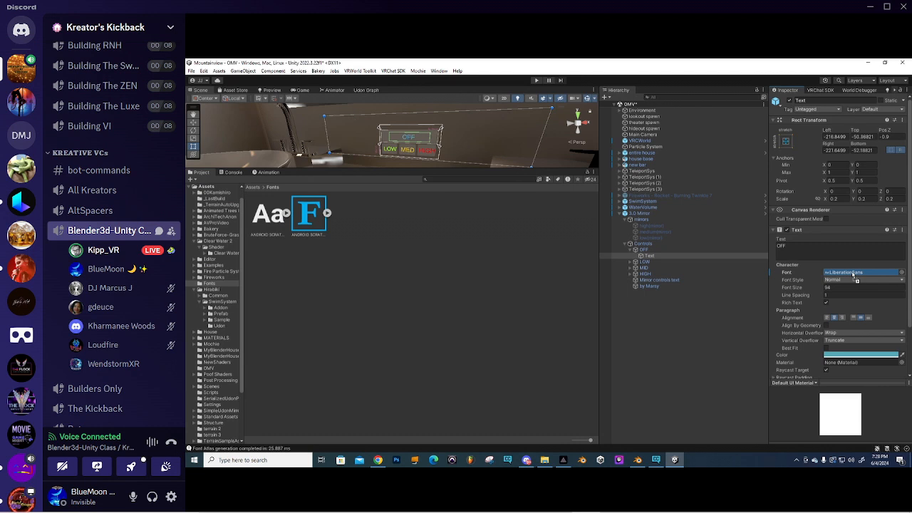
{"action": "left_click_drag", "start_coordinate": [854, 275], "coordinate": [854, 276]}
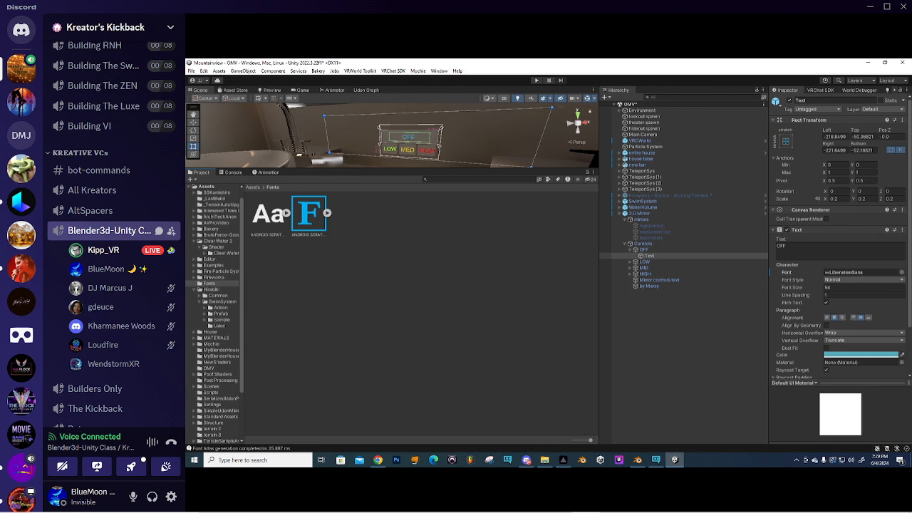
{"action": "left_click_drag", "start_coordinate": [272, 215], "coordinate": [854, 276]}
- Assign the ANDROID SCRATCH font to the LOW, MID and HIGH Text children at once
{"action": "scroll", "coordinate": [410, 141], "scroll_direction": "up", "scroll_amount": 3}
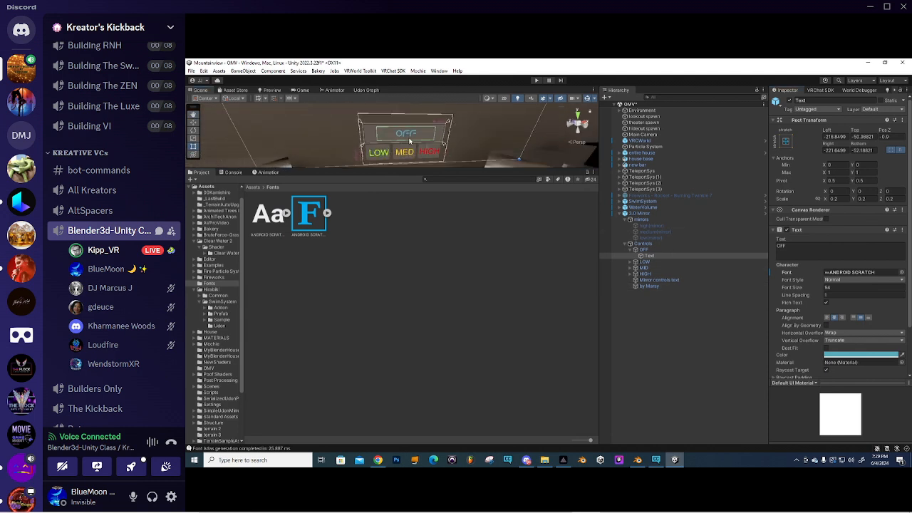
{"action": "scroll", "coordinate": [450, 133], "scroll_direction": "down", "scroll_amount": 2}
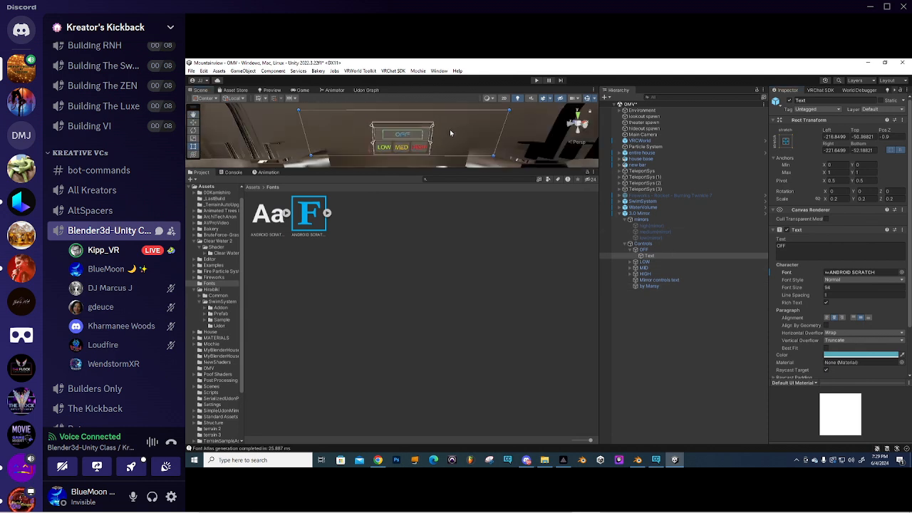
{"action": "scroll", "coordinate": [451, 133], "scroll_direction": "up", "scroll_amount": 2}
{"action": "scroll", "coordinate": [450, 132], "scroll_direction": "down", "scroll_amount": 2}
{"action": "left_click_drag", "start_coordinate": [456, 169], "coordinate": [455, 314]}
{"action": "scroll", "coordinate": [494, 207], "scroll_direction": "down", "scroll_amount": 3}
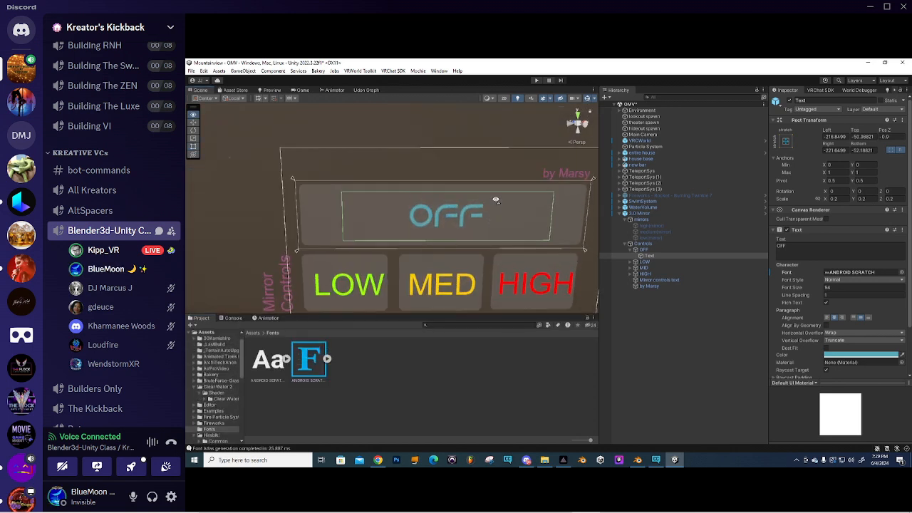
{"action": "left_click", "coordinate": [630, 262]}
{"action": "left_click", "coordinate": [630, 275]}
{"action": "left_click", "coordinate": [630, 286]}
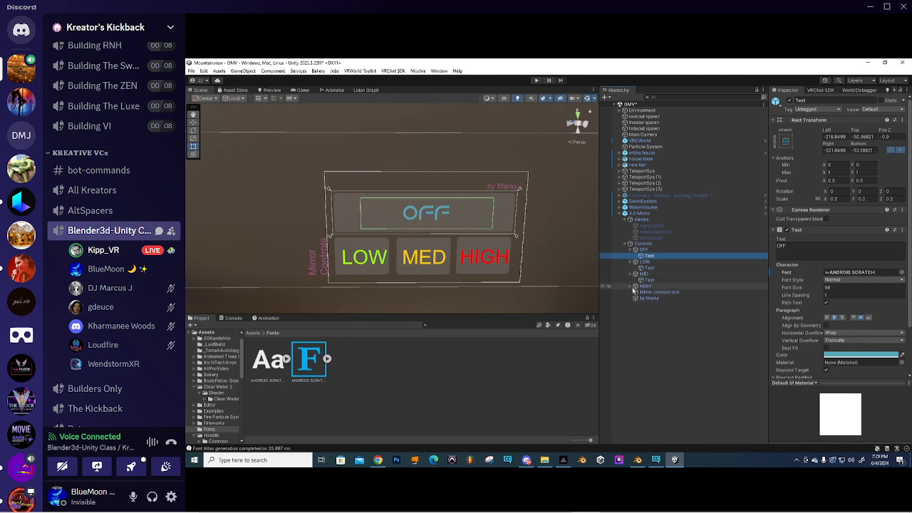
{"action": "left_click", "coordinate": [649, 269]}
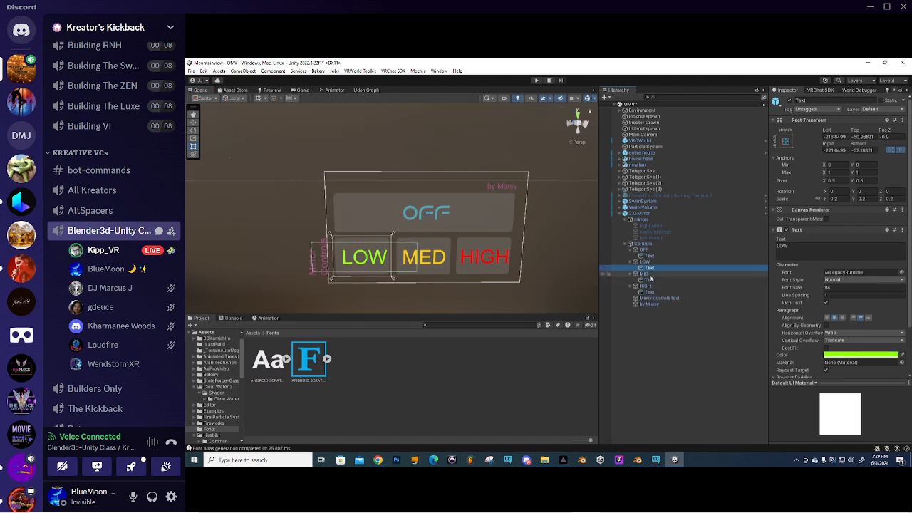
{"action": "left_click", "coordinate": [650, 280], "text": "ctrl"}
{"action": "left_click", "coordinate": [649, 293], "text": "ctrl"}
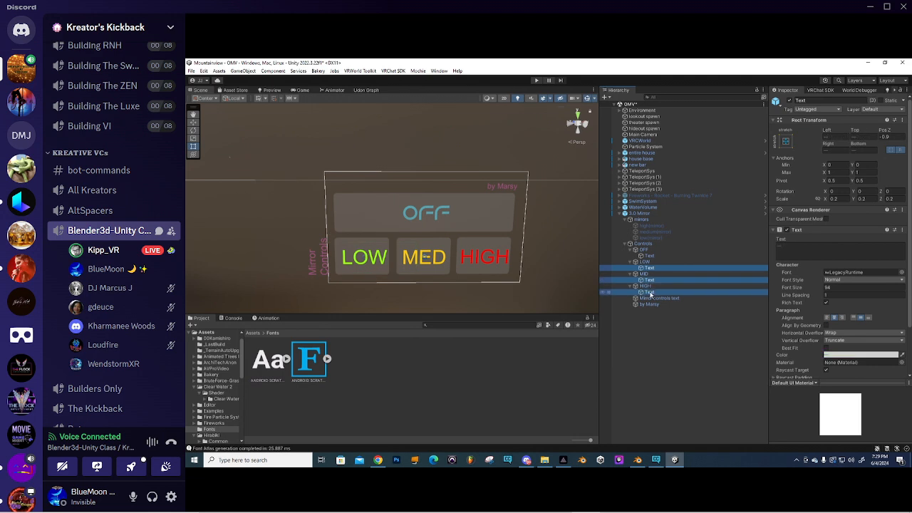
{"action": "left_click_drag", "start_coordinate": [265, 365], "coordinate": [850, 229]}
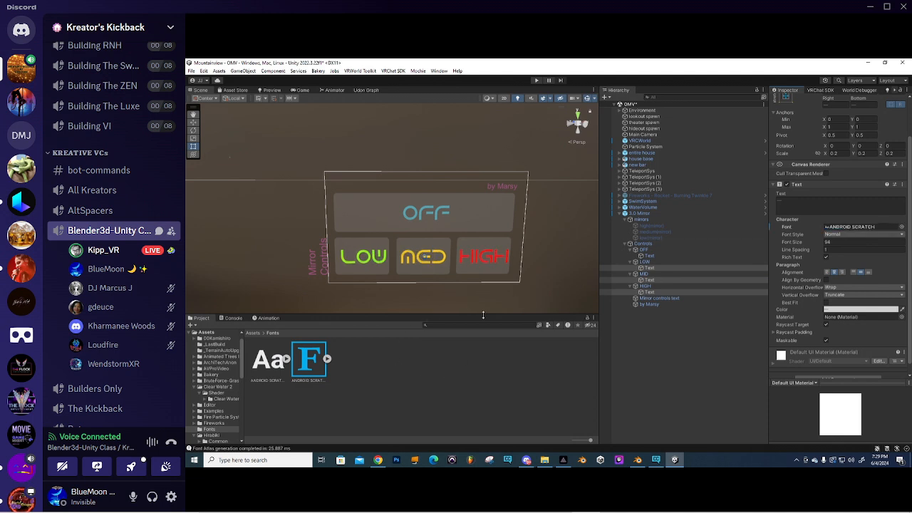
- Set the OFF button's Image color to pale teal 70BDC1
{"action": "left_click", "coordinate": [644, 250]}
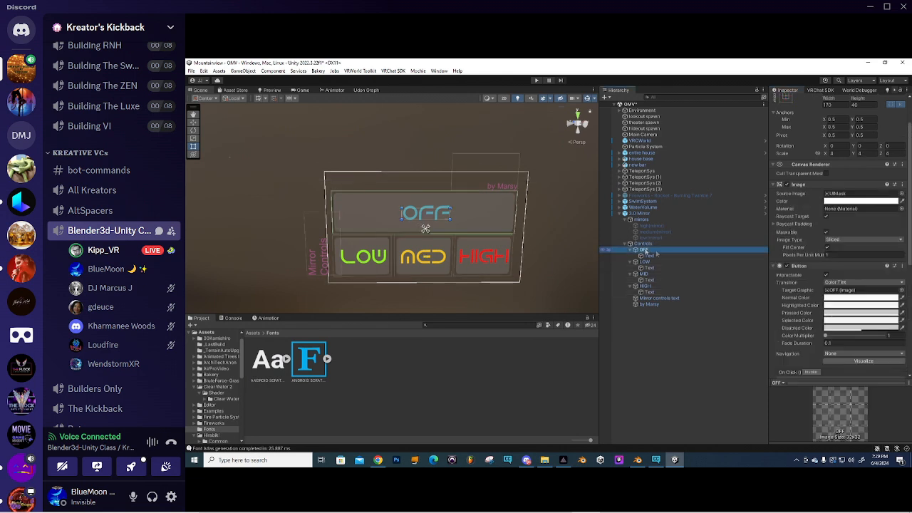
{"action": "left_click", "coordinate": [861, 201]}
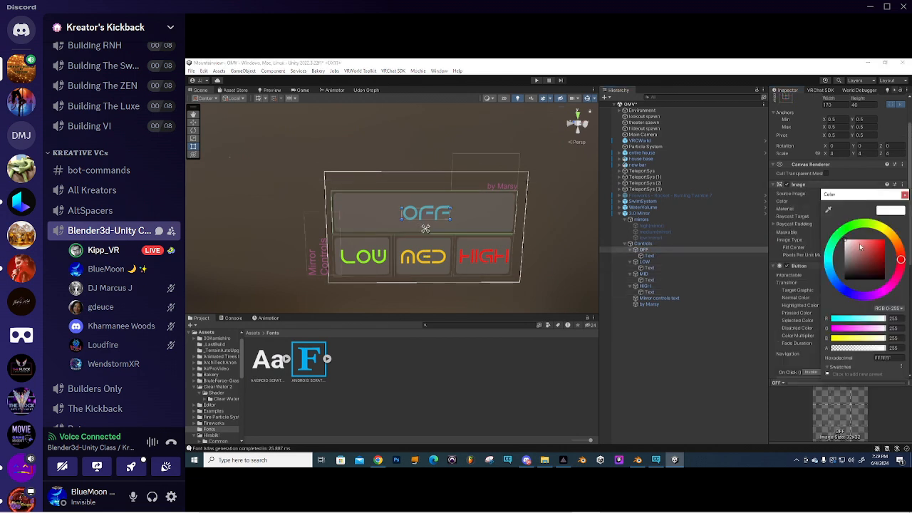
{"action": "left_click", "coordinate": [886, 245]}
{"action": "left_click_drag", "start_coordinate": [888, 245], "coordinate": [889, 240]}
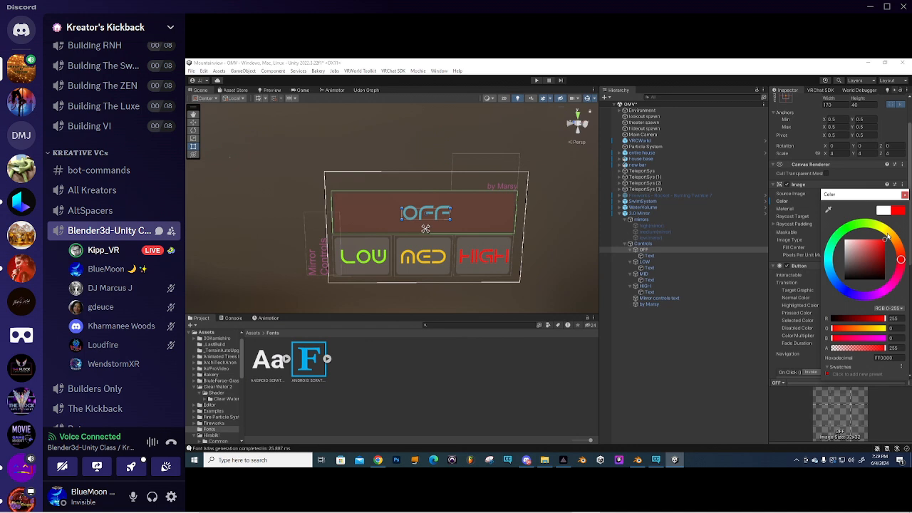
{"action": "left_click", "coordinate": [862, 249]}
{"action": "left_click_drag", "start_coordinate": [834, 265], "coordinate": [843, 268]}
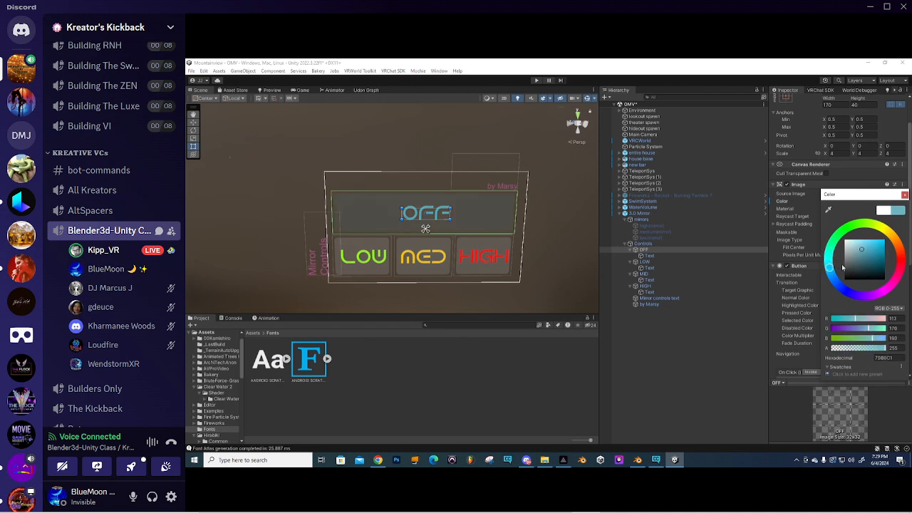
{"action": "left_click", "coordinate": [905, 194]}
- Set the LOW button's Image color to bright green 45FF00
{"action": "left_click", "coordinate": [644, 262]}
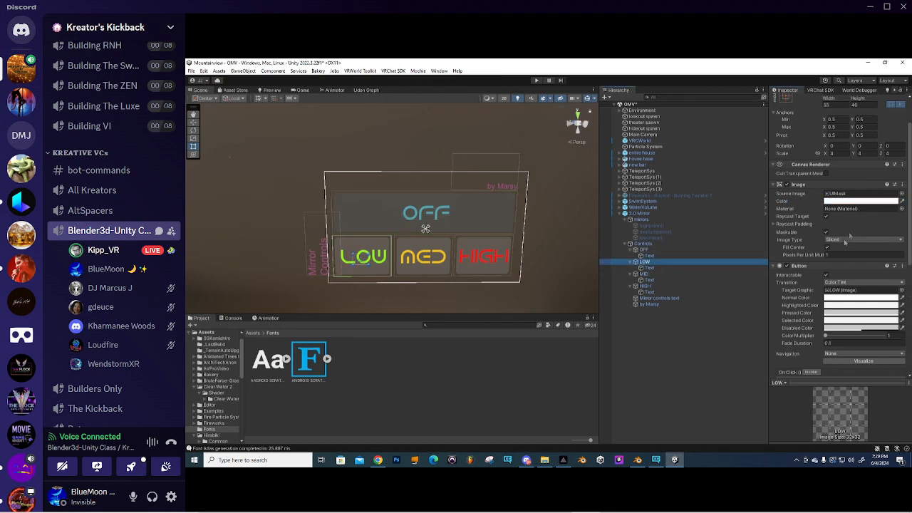
{"action": "left_click", "coordinate": [857, 201]}
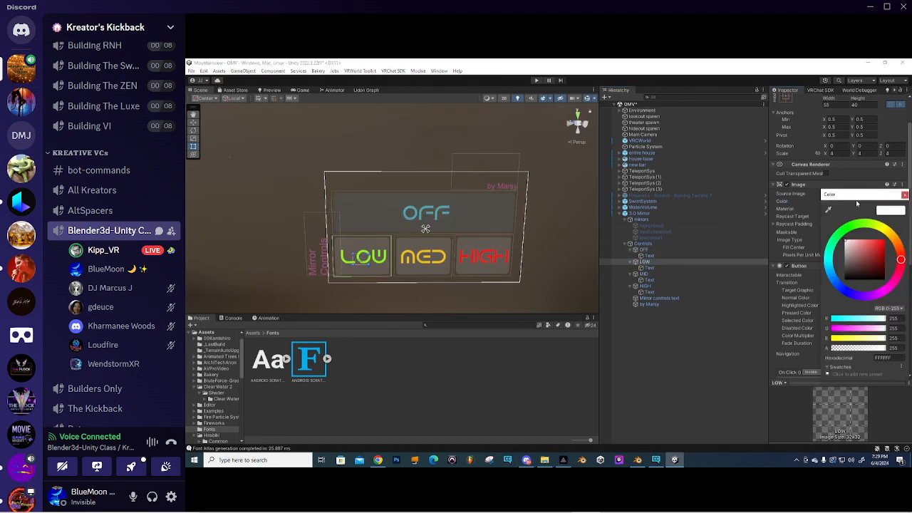
{"action": "left_click", "coordinate": [856, 226]}
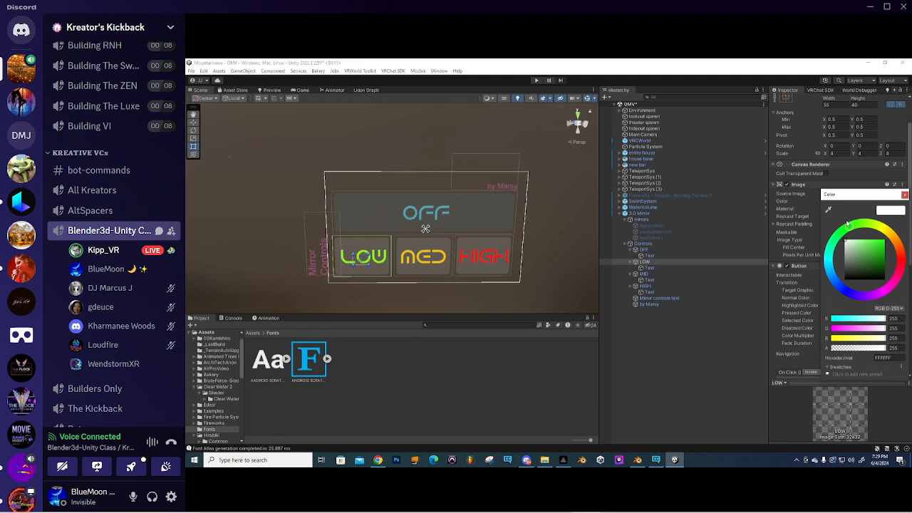
{"action": "left_click_drag", "start_coordinate": [877, 250], "coordinate": [898, 241]}
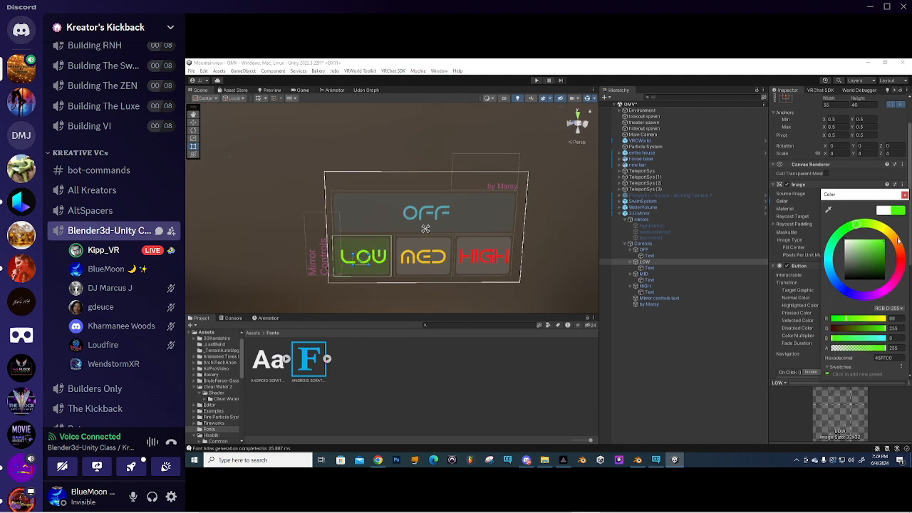
{"action": "left_click", "coordinate": [905, 195]}
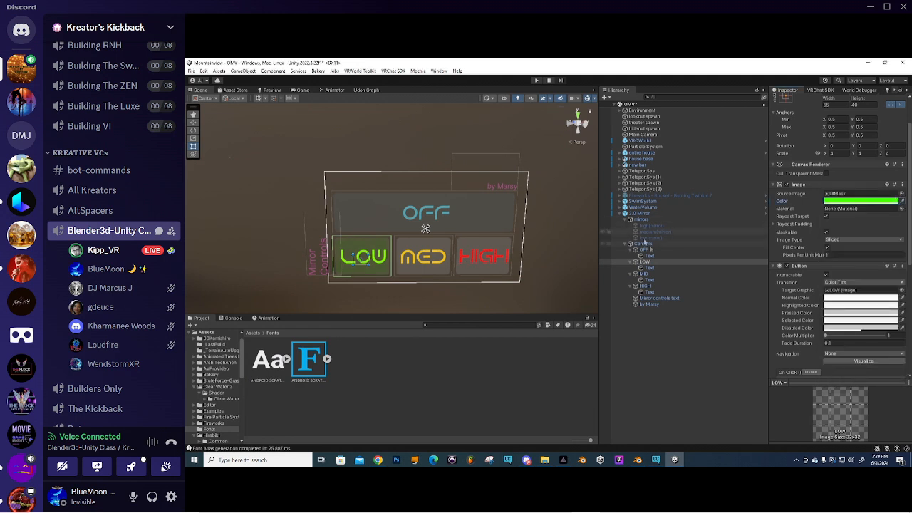
- Set the MID button's Image color to yellow FFF400
{"action": "left_click", "coordinate": [644, 274]}
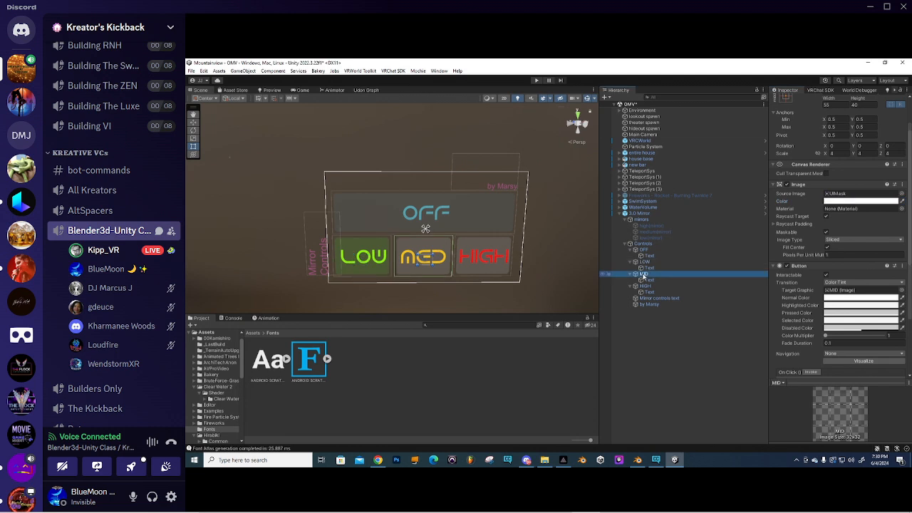
{"action": "left_click", "coordinate": [859, 202]}
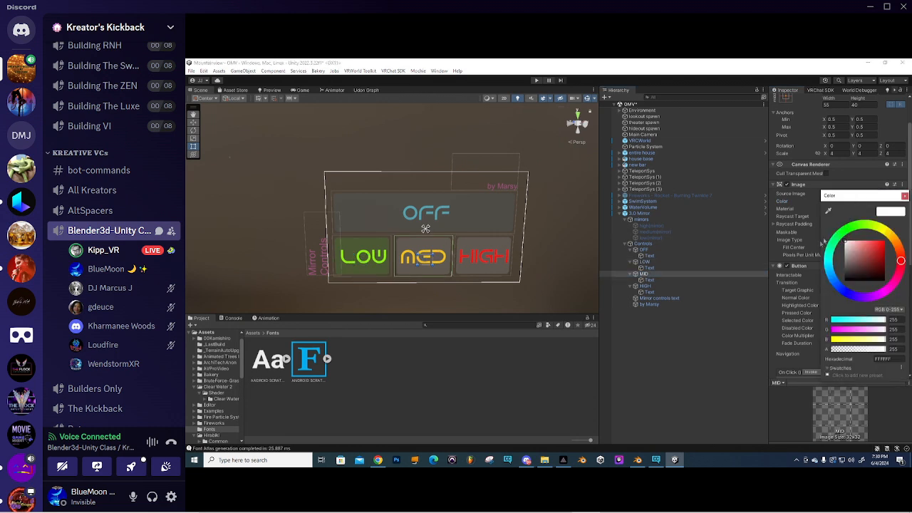
{"action": "left_click", "coordinate": [885, 233]}
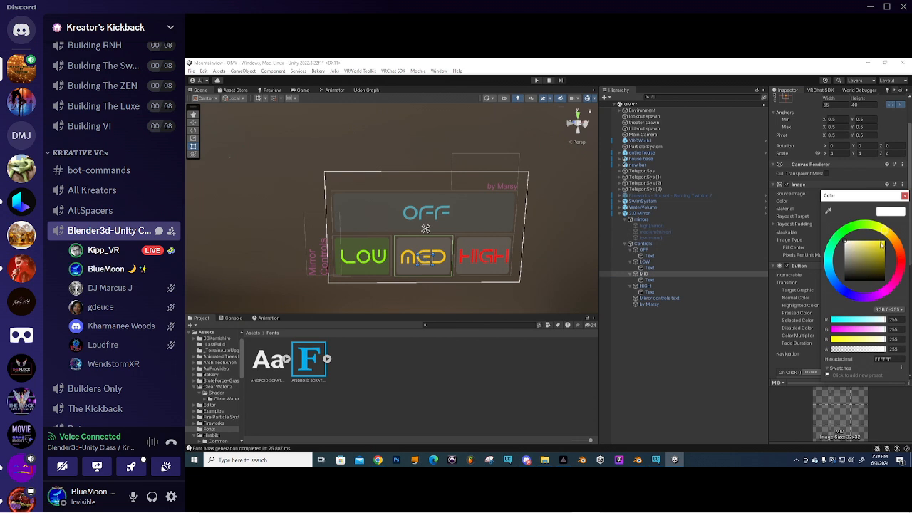
{"action": "left_click_drag", "start_coordinate": [882, 245], "coordinate": [889, 238]}
{"action": "left_click", "coordinate": [905, 195]}
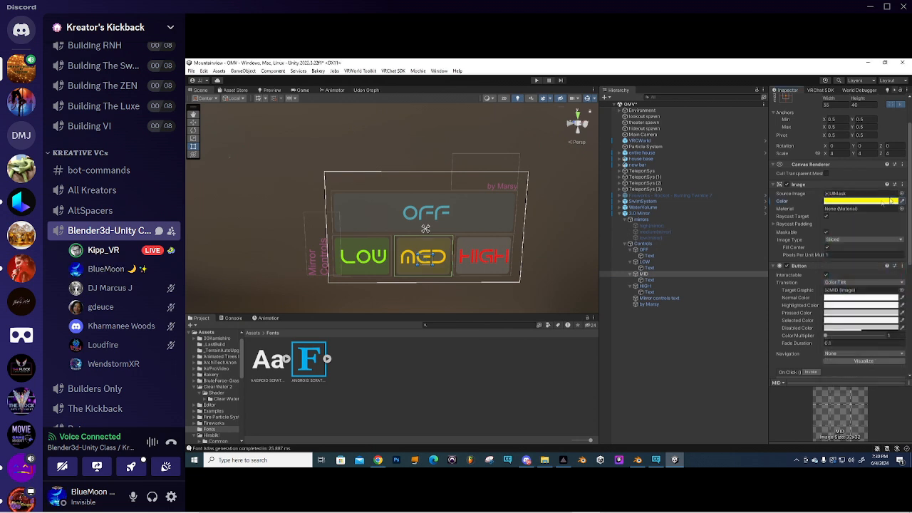
- Set the HIGH button's Image color to red FF0000
{"action": "left_click", "coordinate": [508, 265]}
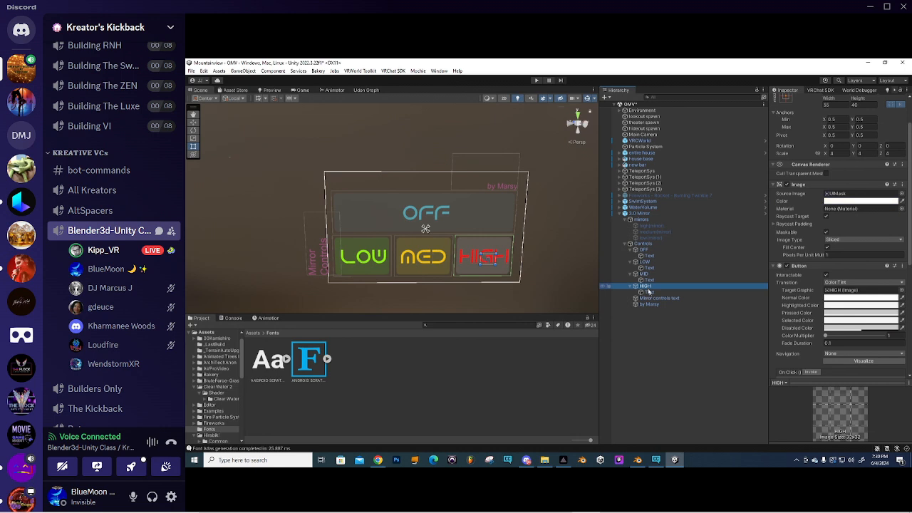
{"action": "left_click", "coordinate": [865, 201]}
{"action": "left_click_drag", "start_coordinate": [874, 252], "coordinate": [885, 241]}
{"action": "left_click", "coordinate": [484, 374]}
{"action": "right_click_drag", "start_coordinate": [505, 279], "coordinate": [420, 206]}
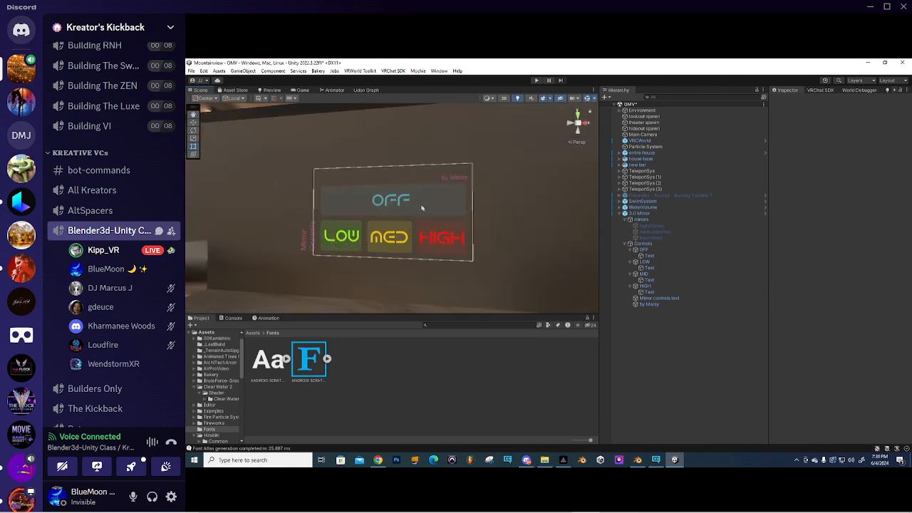
{"action": "scroll", "coordinate": [421, 206], "scroll_direction": "up", "scroll_amount": 3}
- Deactivate the author credit and Mirror controls text objects on the panel
{"action": "left_click", "coordinate": [663, 305]}
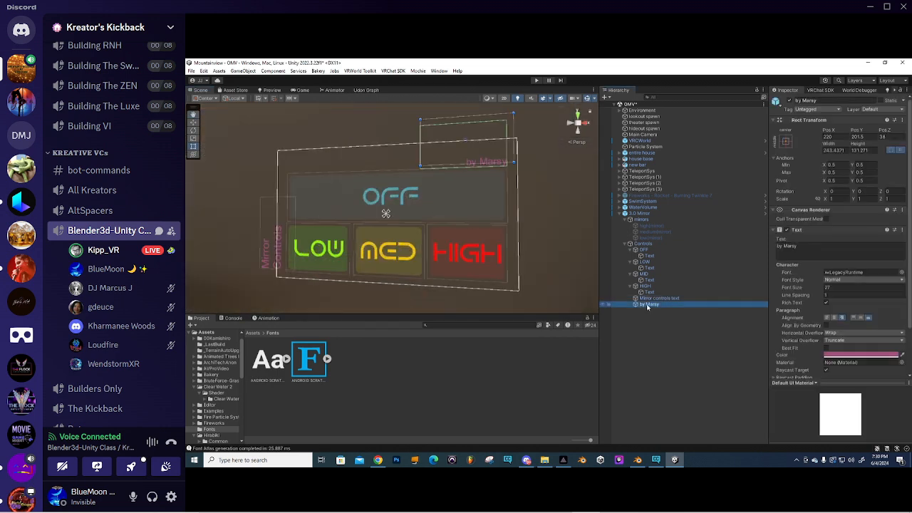
{"action": "left_click", "coordinate": [660, 298], "text": "ctrl"}
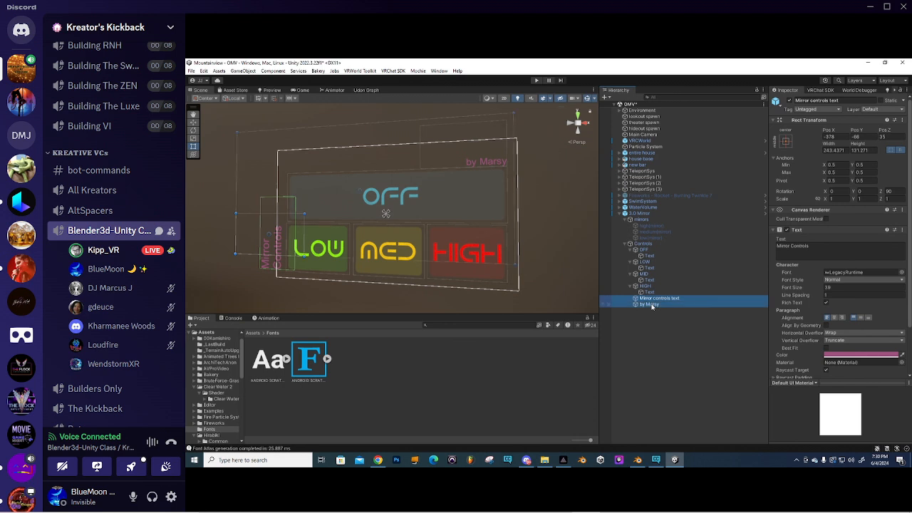
{"action": "left_click", "coordinate": [788, 103]}
{"action": "left_click", "coordinate": [789, 104]}
{"action": "left_click", "coordinate": [789, 103]}
{"action": "left_click", "coordinate": [789, 103]}
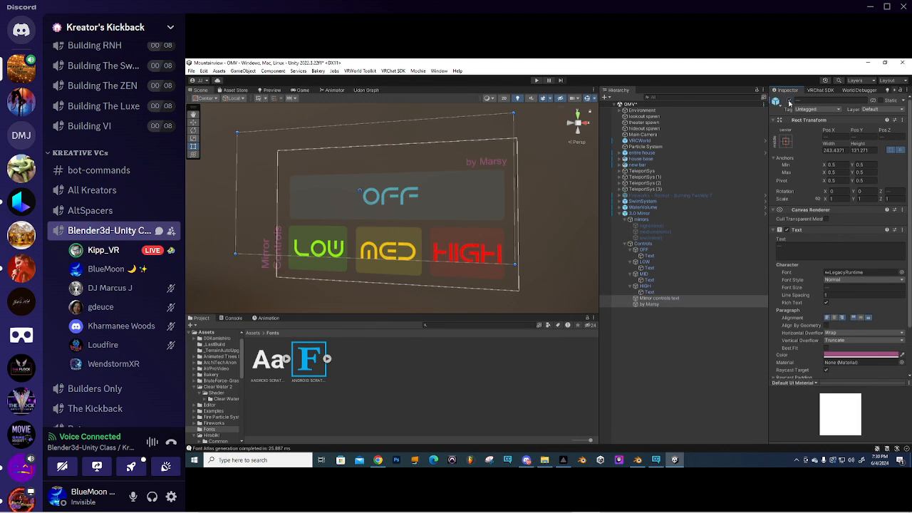
{"action": "left_click", "coordinate": [789, 103]}
{"action": "scroll", "coordinate": [379, 176], "scroll_direction": "down", "scroll_amount": 5}
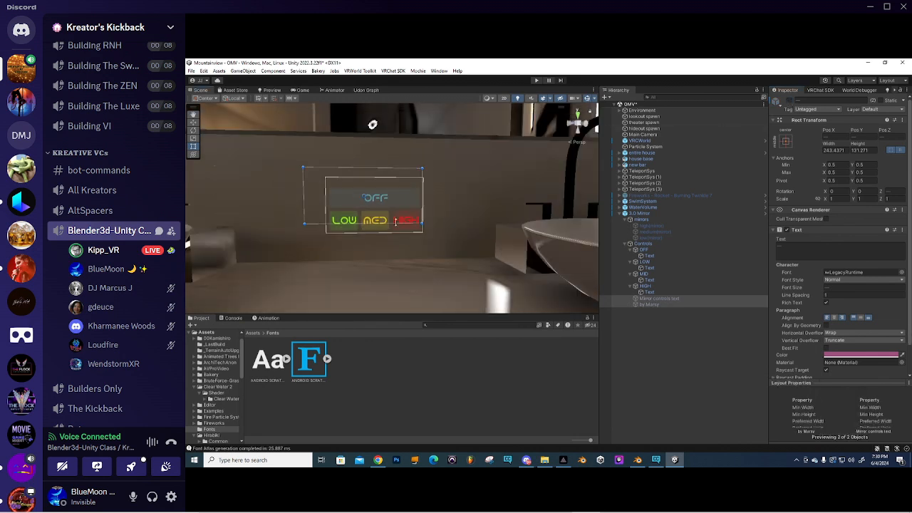
{"action": "scroll", "coordinate": [396, 222], "scroll_direction": "up", "scroll_amount": 2}
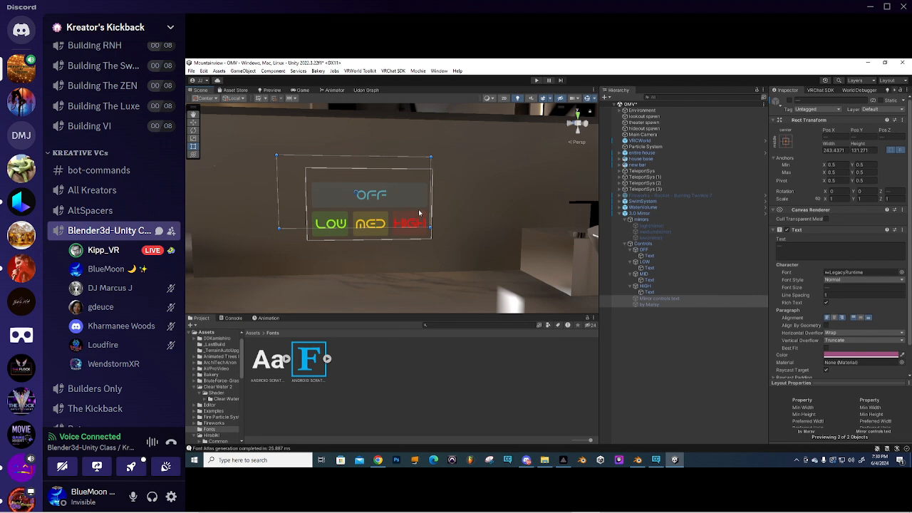
{"action": "left_click", "coordinate": [643, 244]}
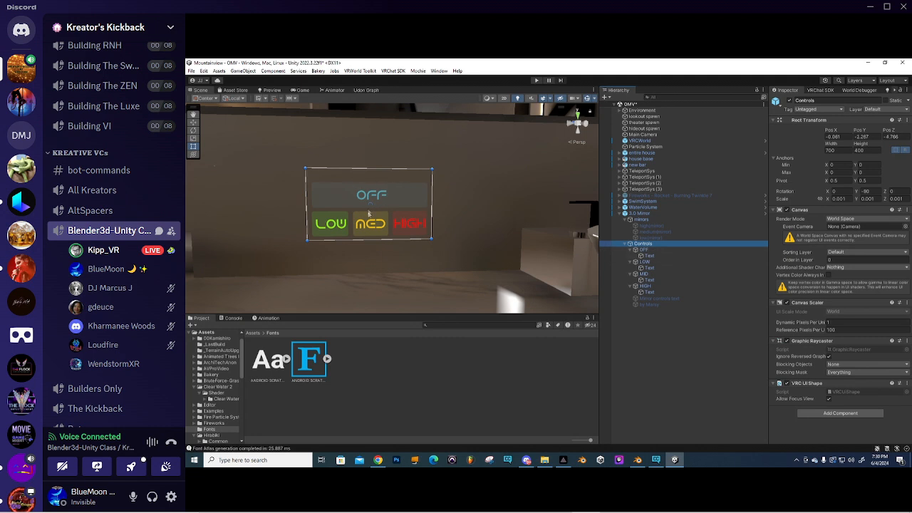
- Replace the OFF button Image's sprite with the built-in Knob sprite
{"action": "left_click", "coordinate": [641, 249]}
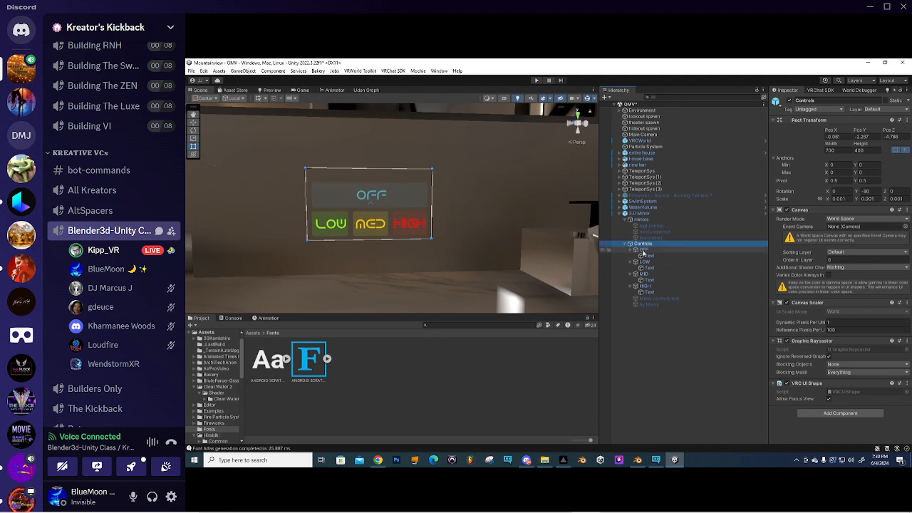
{"action": "scroll", "coordinate": [799, 263], "scroll_direction": "down", "scroll_amount": 6}
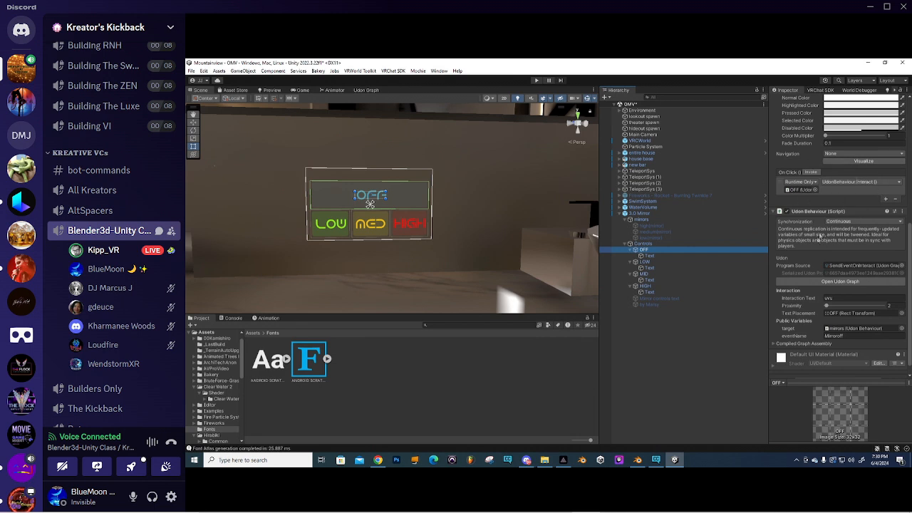
{"action": "scroll", "coordinate": [820, 242], "scroll_direction": "down", "scroll_amount": 1}
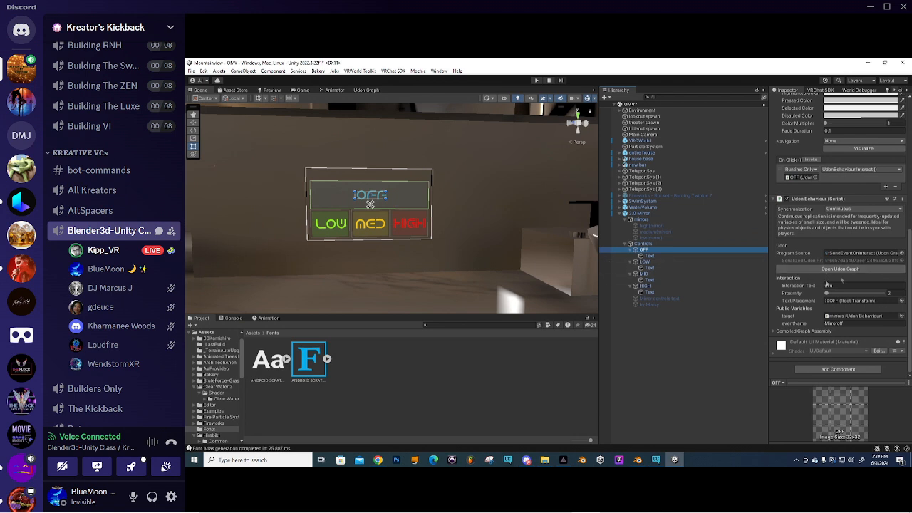
{"action": "left_click", "coordinate": [903, 201]}
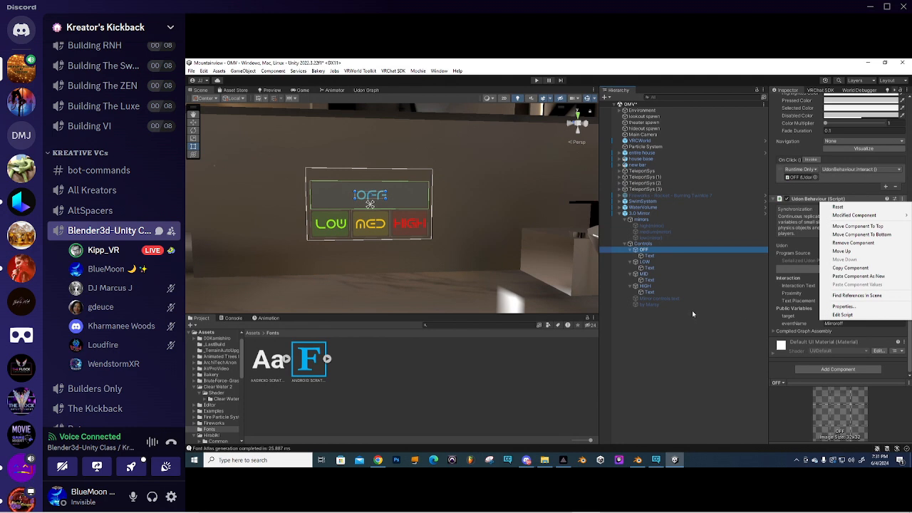
{"action": "left_click", "coordinate": [654, 257]}
{"action": "left_click", "coordinate": [648, 251]}
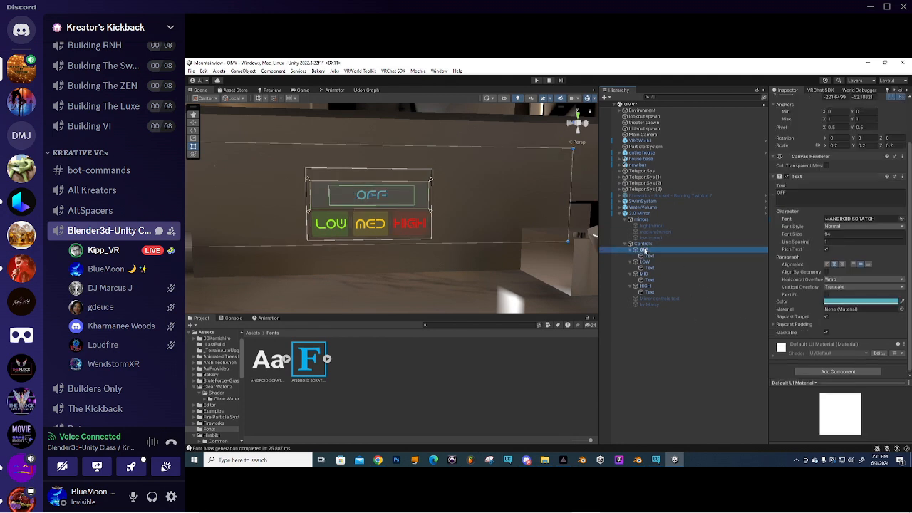
{"action": "scroll", "coordinate": [820, 305], "scroll_direction": "down", "scroll_amount": 5}
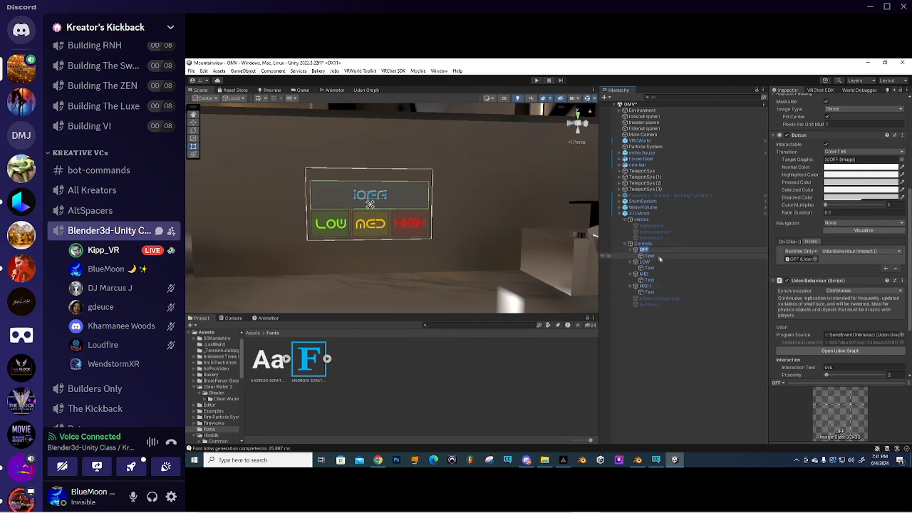
{"action": "left_click", "coordinate": [649, 255]}
{"action": "left_click", "coordinate": [650, 250]}
{"action": "left_click", "coordinate": [902, 185]}
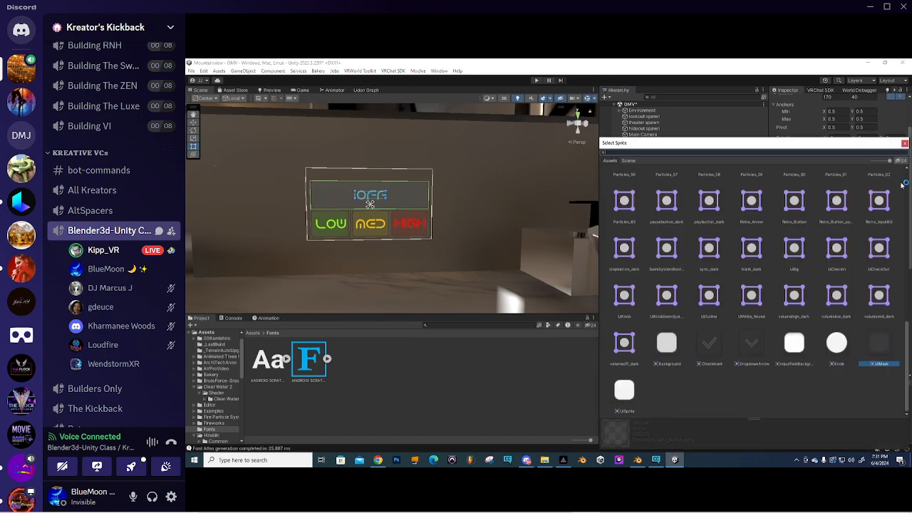
{"action": "left_click", "coordinate": [841, 344]}
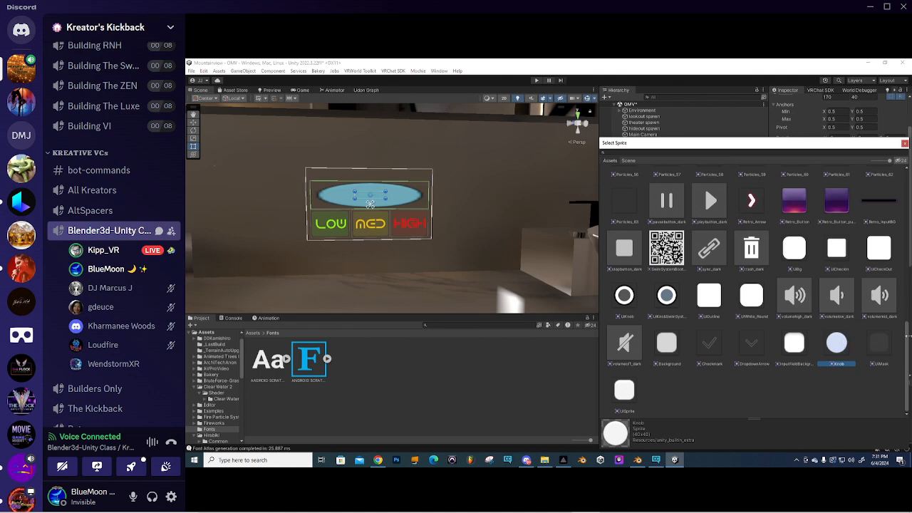
- Swap the OFF button sprite to mask_circle and scale it down on X into a small circle
{"action": "left_click_drag", "start_coordinate": [908, 341], "coordinate": [908, 176]}
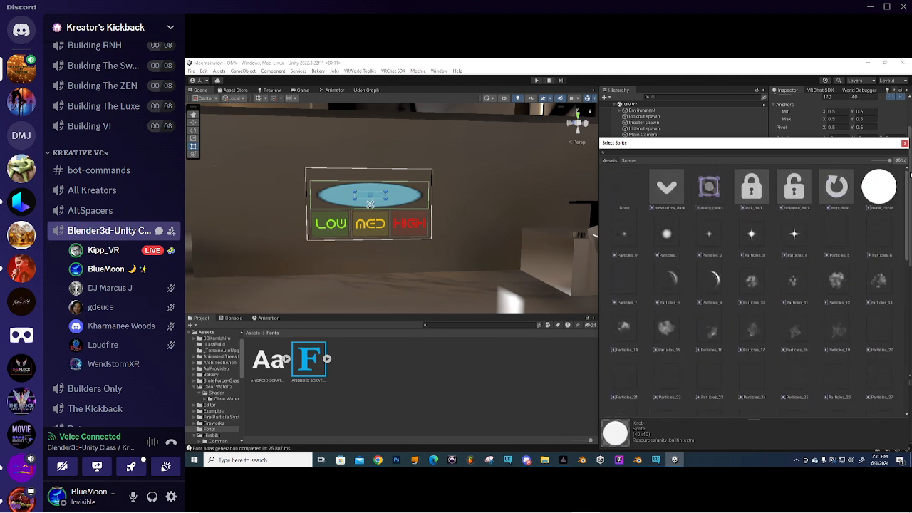
{"action": "left_click", "coordinate": [884, 189]}
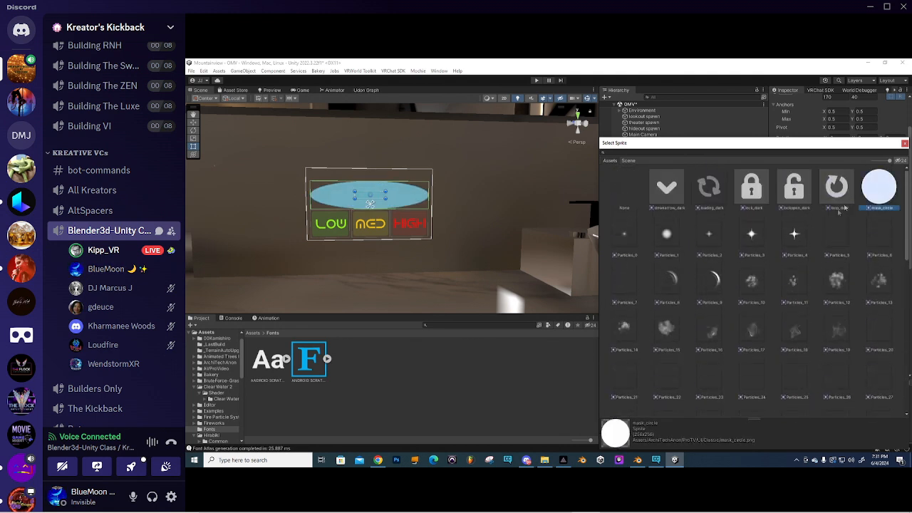
{"action": "left_click", "coordinate": [193, 154]}
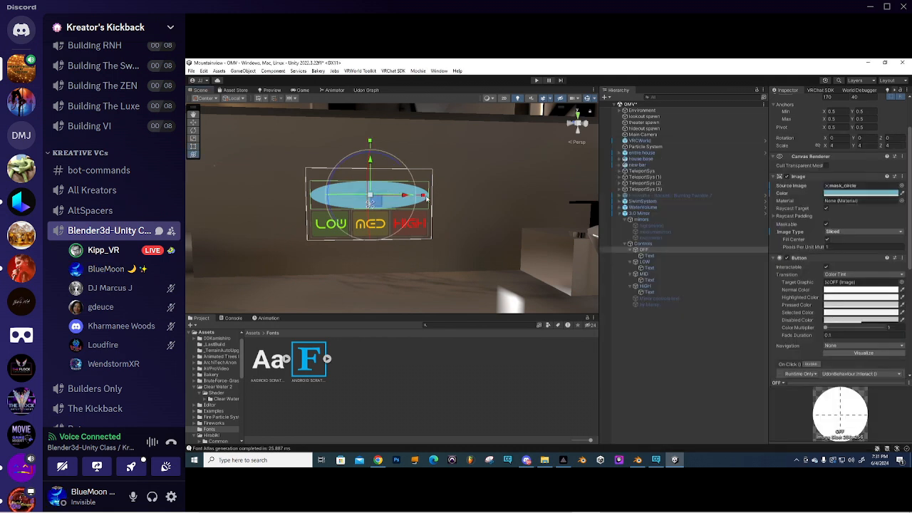
{"action": "left_click_drag", "start_coordinate": [423, 196], "coordinate": [404, 198]}
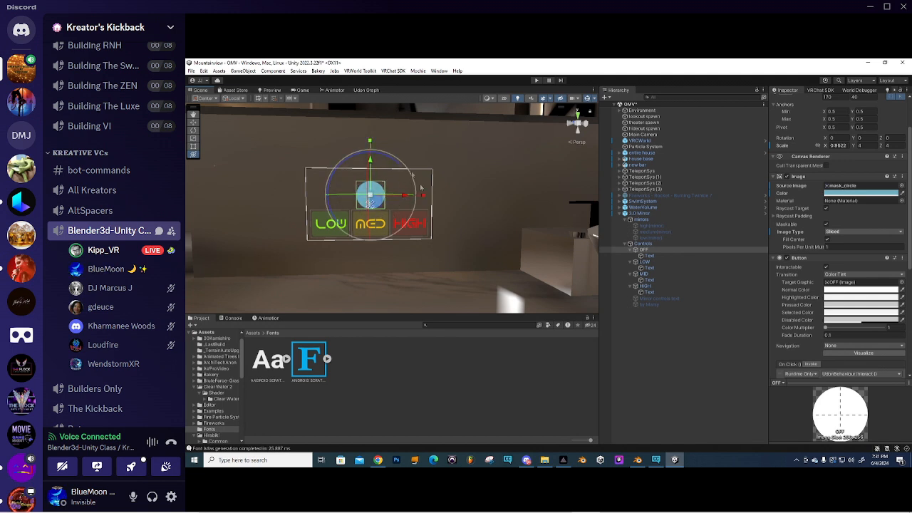
{"action": "left_click", "coordinate": [650, 257]}
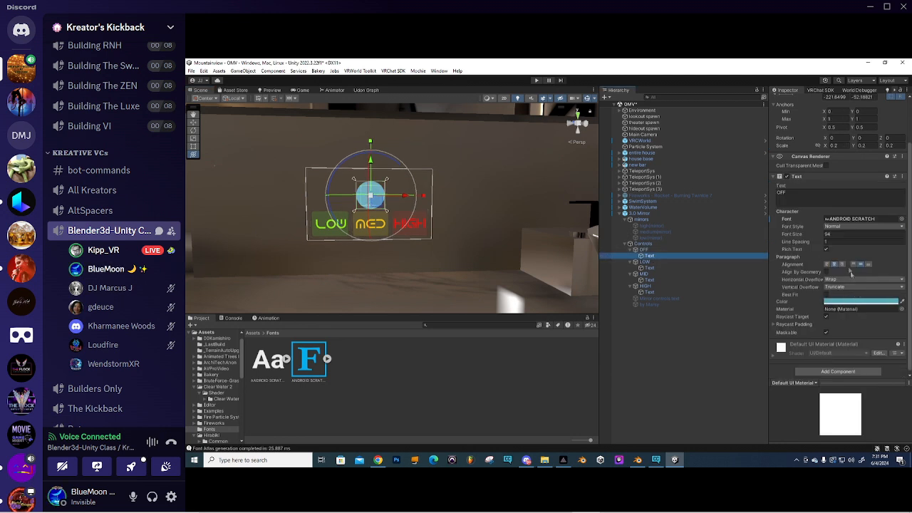
- Try black, wider OFF text, then undo those edits with Ctrl+Z
{"action": "left_click", "coordinate": [849, 302]}
{"action": "mouse_move", "coordinate": [852, 311]}
{"action": "left_mouse_down"}
{"action": "mouse_move", "coordinate": [853, 346]}
{"action": "mouse_move", "coordinate": [840, 360]}
{"action": "left_mouse_up"}
{"action": "left_click_drag", "start_coordinate": [425, 197], "coordinate": [477, 195]}
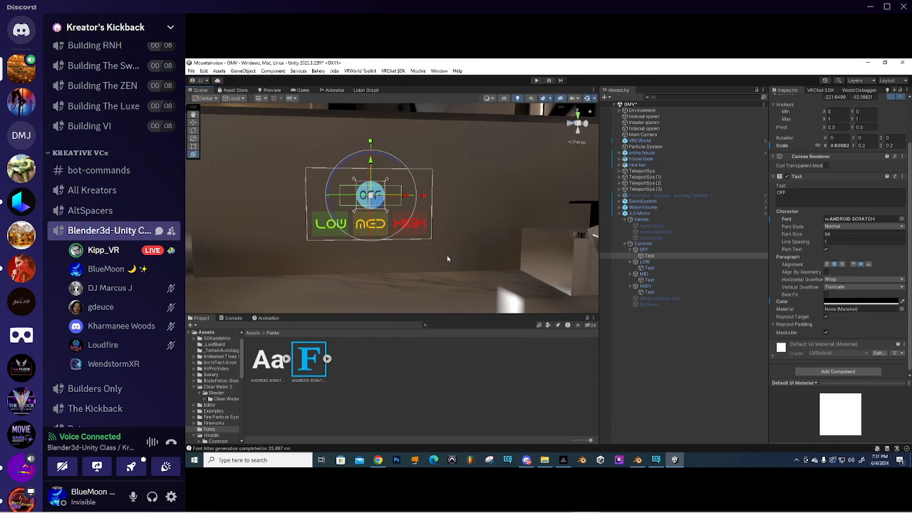
{"action": "key", "text": "ctrl+z"}
{"action": "key", "text": "ctrl+z"}
{"action": "key", "text": "ctrl+z"}
{"action": "key", "text": "ctrl+z"}
{"action": "key", "text": "ctrl+z"}
{"action": "key", "text": "ctrl+z"}
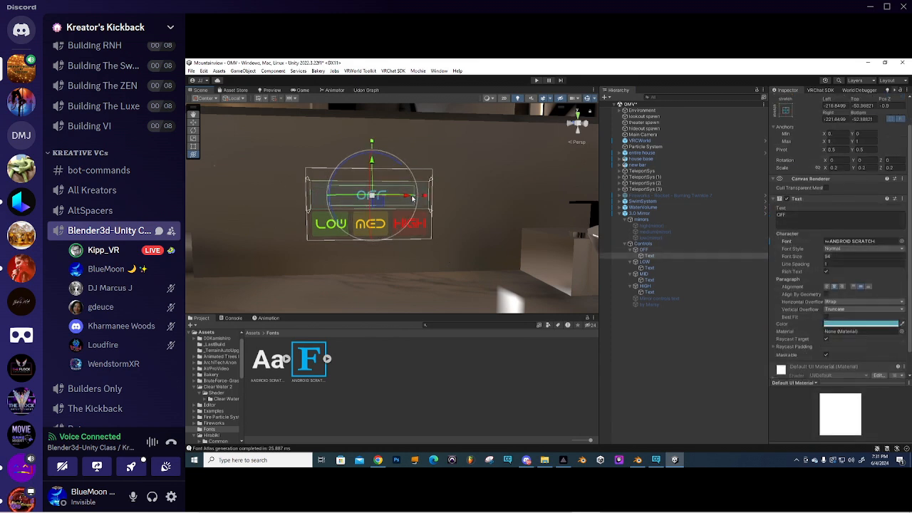
{"action": "left_click", "coordinate": [377, 359]}
- Fly the Scene view out past the house exterior toward the lake
{"action": "scroll", "coordinate": [407, 216], "scroll_direction": "down", "scroll_amount": 5}
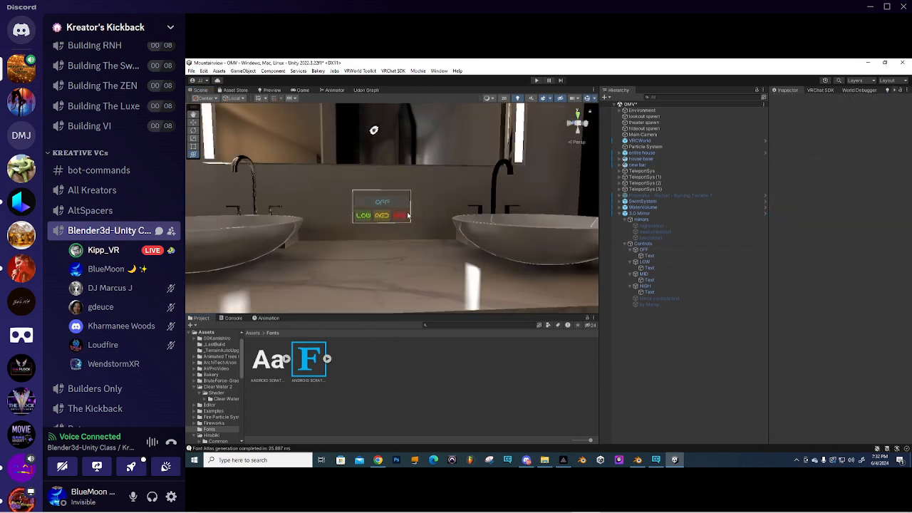
{"action": "right_click_drag", "start_coordinate": [399, 204], "coordinate": [379, 193]}
{"action": "scroll", "coordinate": [387, 206], "scroll_direction": "down", "scroll_amount": 2}
{"action": "scroll", "coordinate": [423, 197], "scroll_direction": "down", "scroll_amount": 2}
{"action": "scroll", "coordinate": [422, 191], "scroll_direction": "down", "scroll_amount": 4}
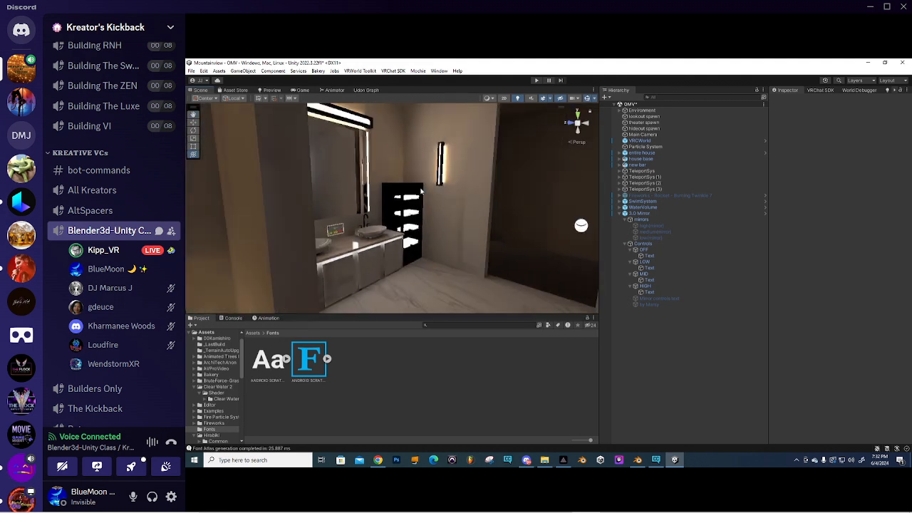
{"action": "scroll", "coordinate": [421, 191], "scroll_direction": "down", "scroll_amount": 8}
{"action": "scroll", "coordinate": [369, 183], "scroll_direction": "down", "scroll_amount": 5}
{"action": "scroll", "coordinate": [378, 197], "scroll_direction": "down", "scroll_amount": 6}
{"action": "middle_click_drag", "start_coordinate": [378, 200], "coordinate": [413, 250]}
{"action": "scroll", "coordinate": [413, 250], "scroll_direction": "up", "scroll_amount": 4}
{"action": "scroll", "coordinate": [423, 225], "scroll_direction": "up", "scroll_amount": 3}
{"action": "right_click_drag", "start_coordinate": [434, 238], "coordinate": [412, 229]}
- Review the TopazAutoResync and TopazChat Player folders at the Assets root
{"action": "left_click", "coordinate": [253, 333]}
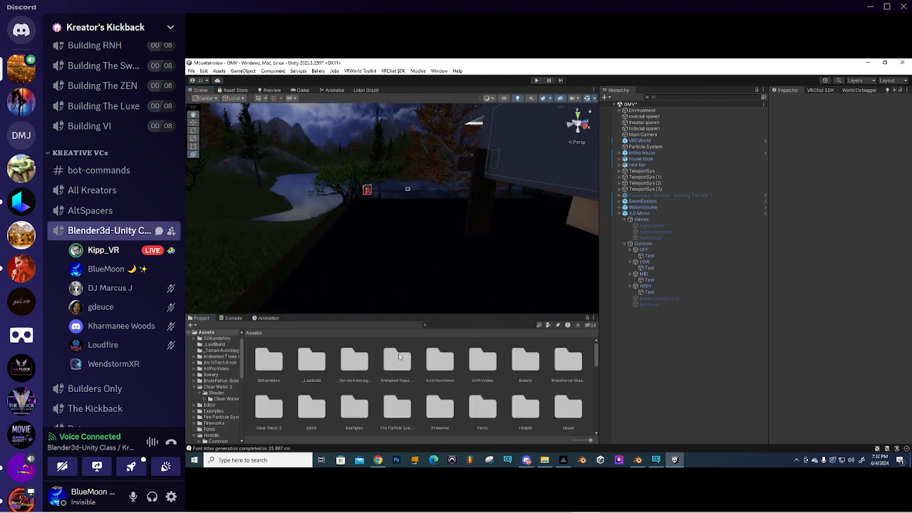
{"action": "left_click_drag", "start_coordinate": [456, 315], "coordinate": [456, 247]}
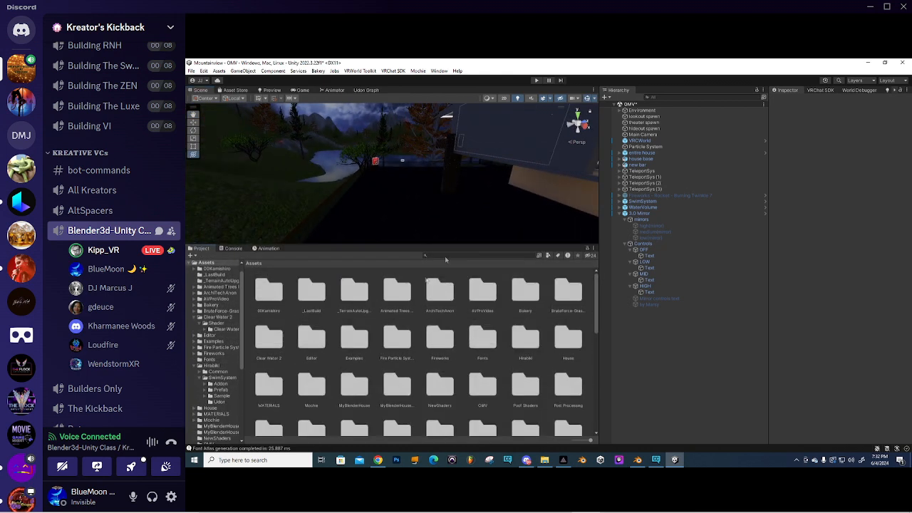
{"action": "scroll", "coordinate": [506, 394], "scroll_direction": "down", "scroll_amount": 3}
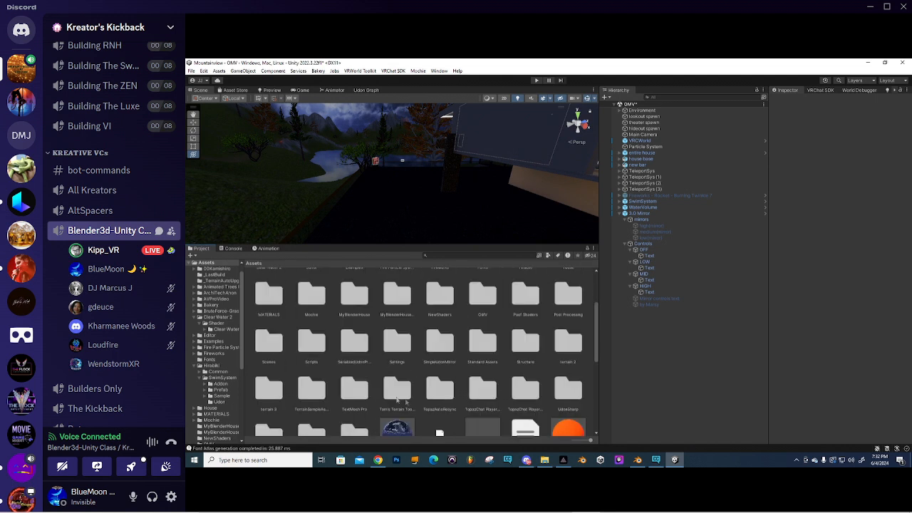
{"action": "left_click", "coordinate": [442, 393]}
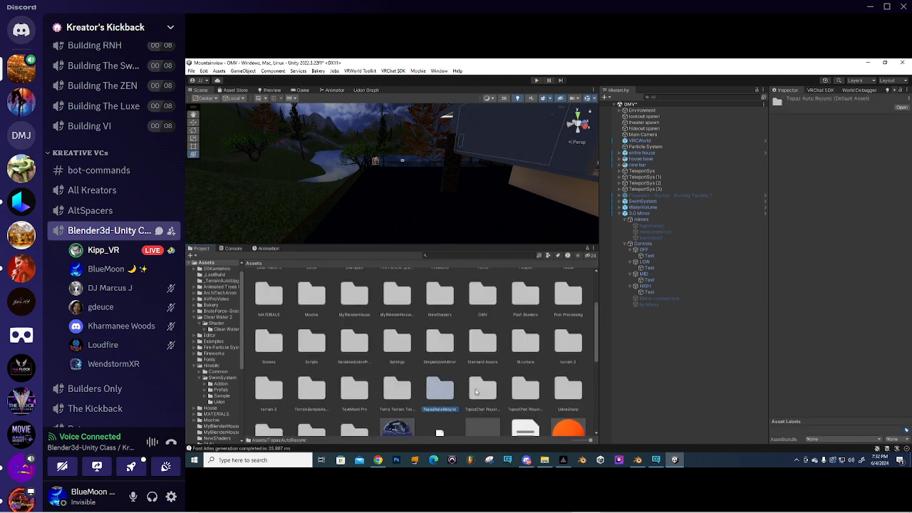
{"action": "left_click", "coordinate": [479, 392]}
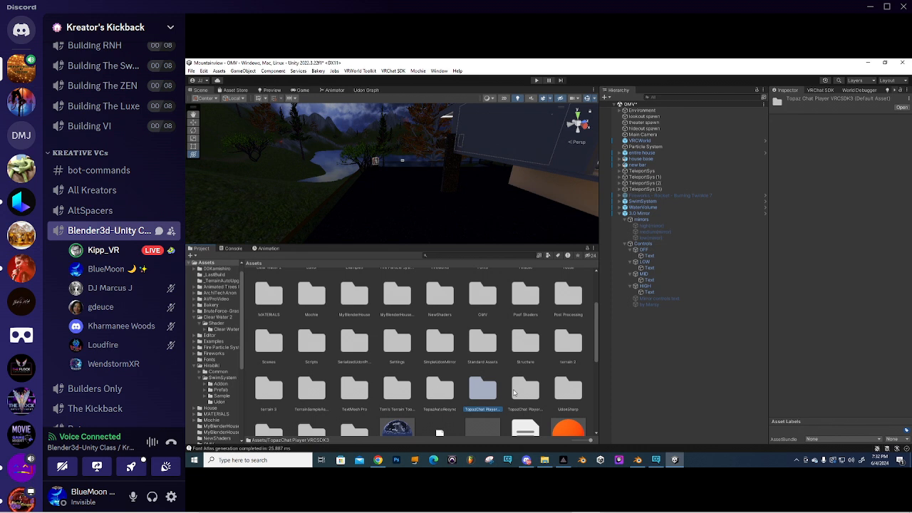
{"action": "left_click", "coordinate": [443, 392]}
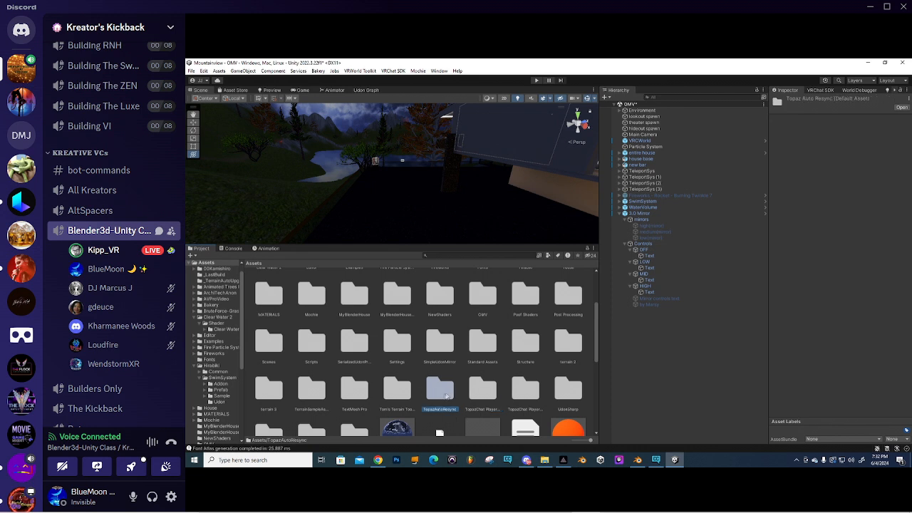
{"action": "left_click", "coordinate": [487, 398]}
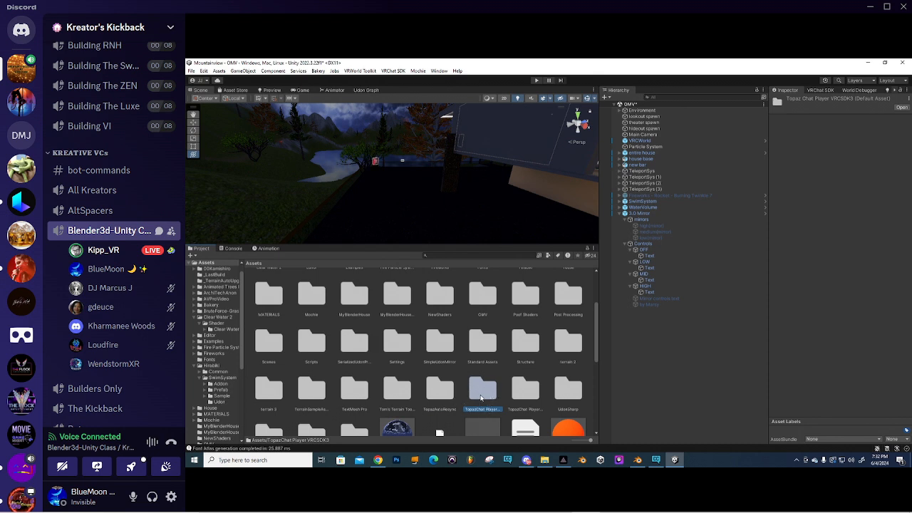
{"action": "left_click", "coordinate": [530, 392]}
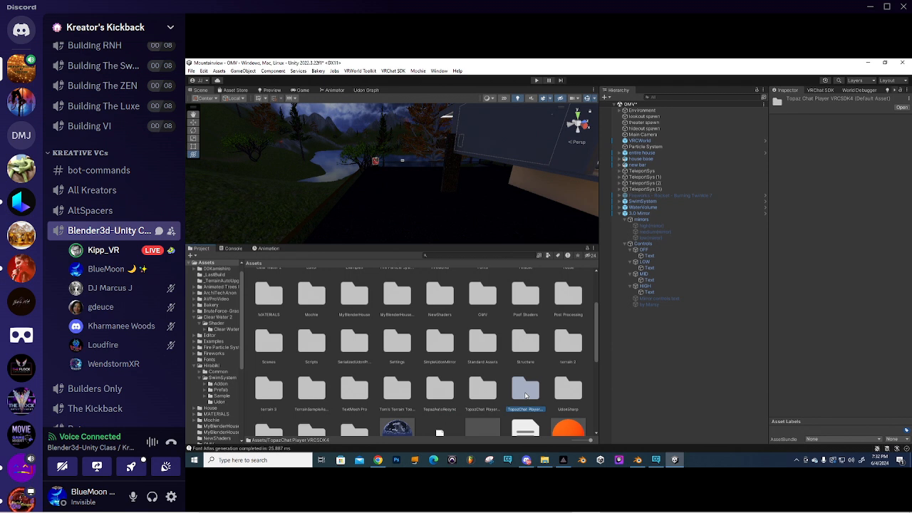
{"action": "left_click", "coordinate": [484, 393]}
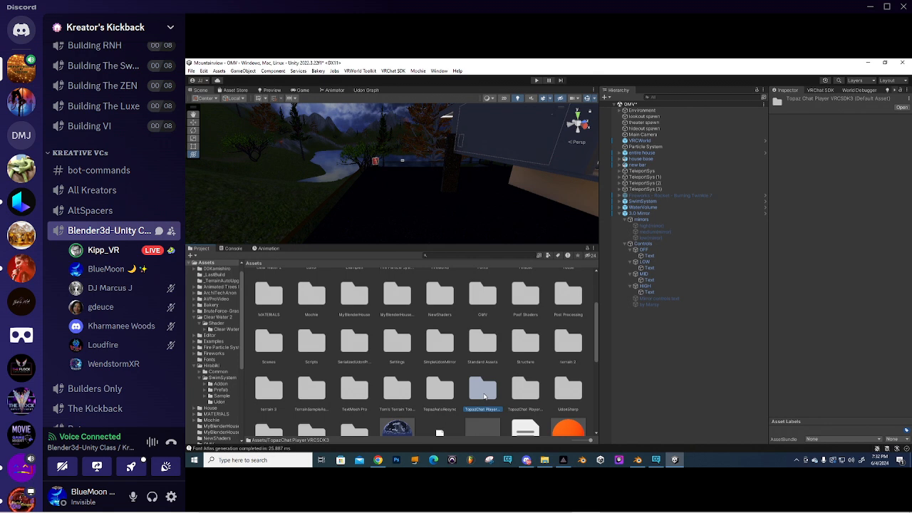
- Inspect TopazChat Player VRCSDK3's Materials, Scripts, Shaders and Animations folders
{"action": "double_click", "coordinate": [484, 394]}
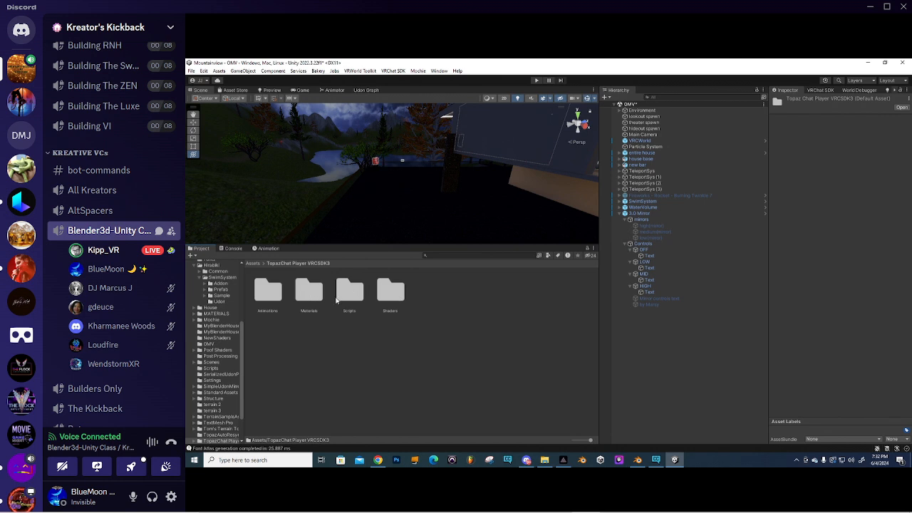
{"action": "double_click", "coordinate": [305, 292]}
{"action": "left_click", "coordinate": [316, 264]}
{"action": "double_click", "coordinate": [355, 298]}
{"action": "left_click", "coordinate": [293, 264]}
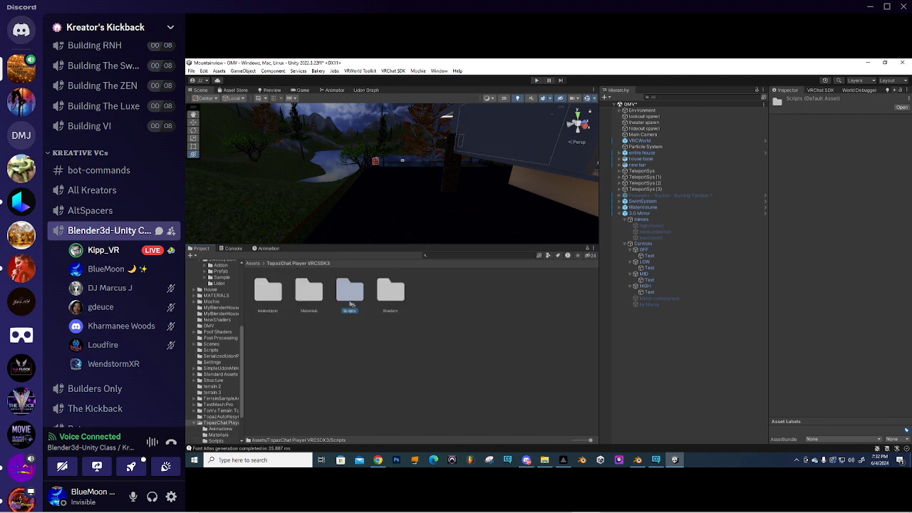
{"action": "double_click", "coordinate": [392, 296]}
{"action": "left_click", "coordinate": [298, 264]}
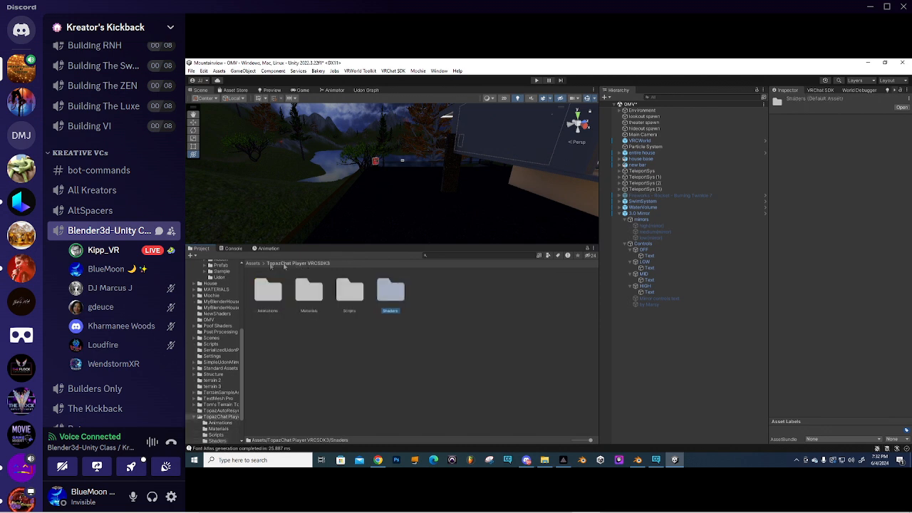
{"action": "double_click", "coordinate": [269, 292]}
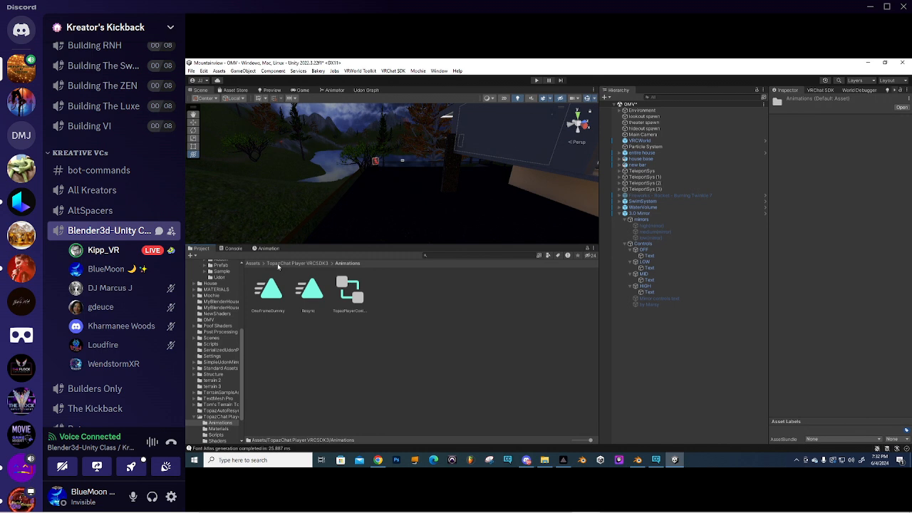
{"action": "left_click", "coordinate": [268, 263]}
{"action": "left_click", "coordinate": [254, 264]}
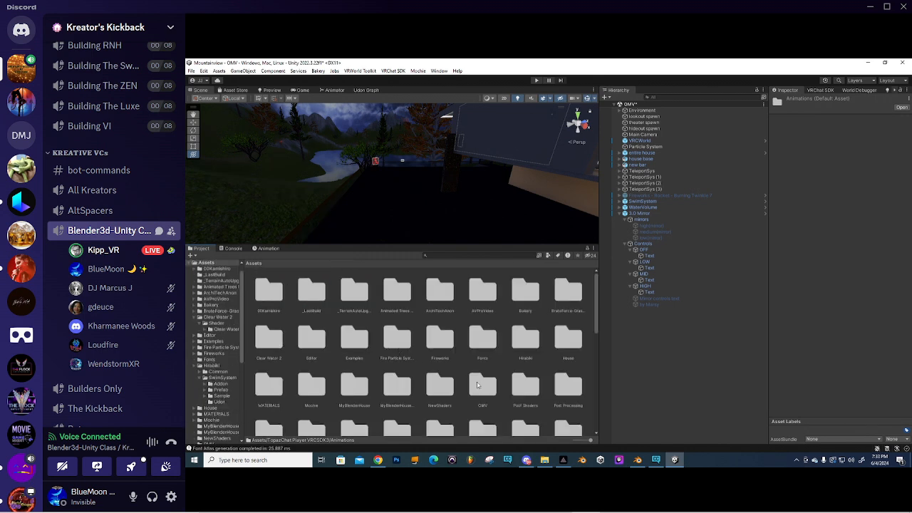
- Open the Prefabs folder inside TopazChat Player VRCSDK4
{"action": "scroll", "coordinate": [522, 381], "scroll_direction": "down", "scroll_amount": 3}
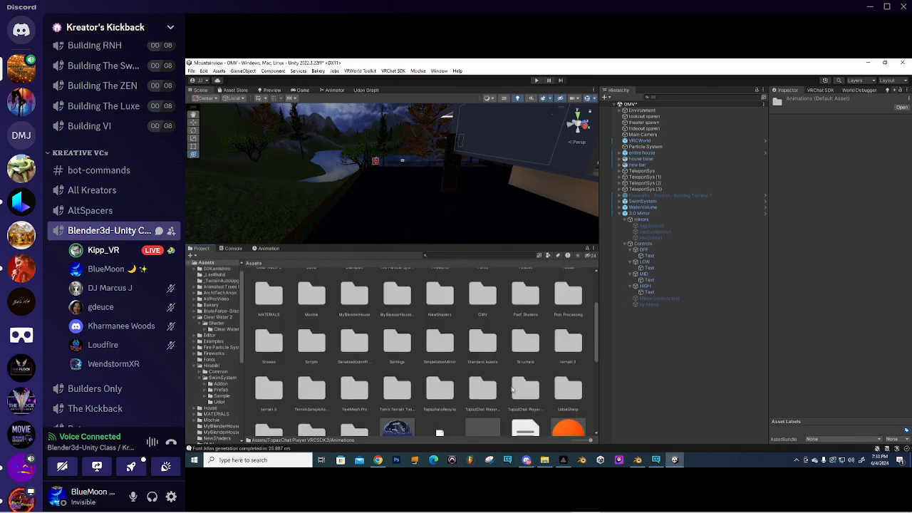
{"action": "left_click", "coordinate": [522, 392]}
{"action": "double_click", "coordinate": [522, 390]}
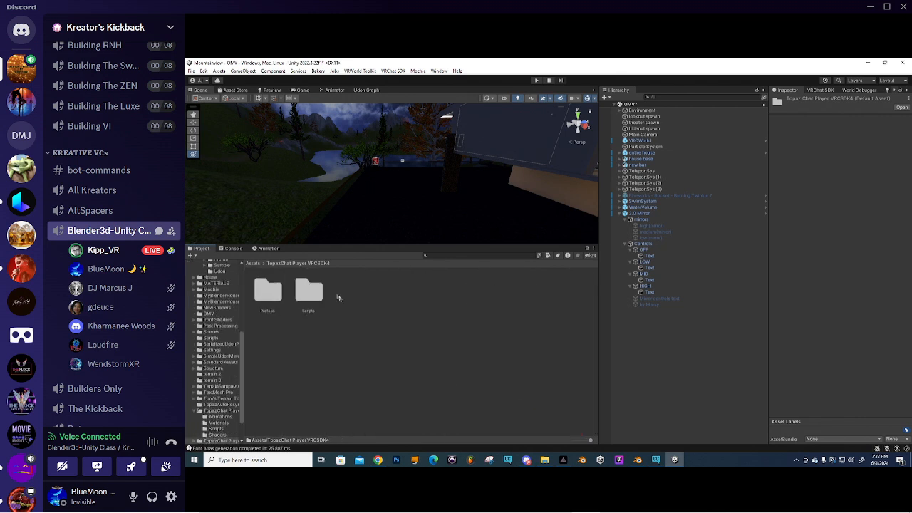
{"action": "double_click", "coordinate": [275, 297]}
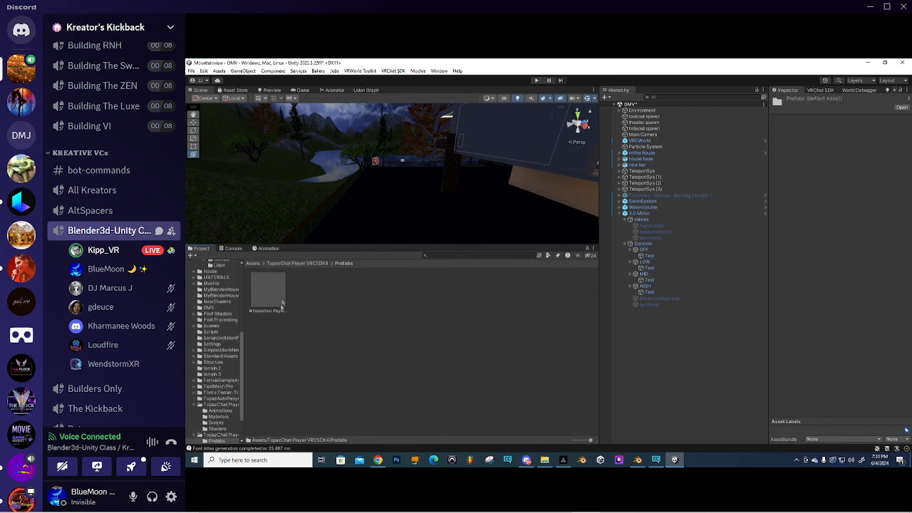
- Drop the TopazChat Player Random prefab near the pillar, raised to Y 26.33 and rotated -48.686 on Y
{"action": "scroll", "coordinate": [392, 171], "scroll_direction": "up", "scroll_amount": 2}
{"action": "mouse_move", "coordinate": [391, 171]}
{"action": "right_mouse_down"}
{"action": "mouse_move", "coordinate": [463, 179]}
{"action": "mouse_move", "coordinate": [399, 159]}
{"action": "right_mouse_up"}
{"action": "scroll", "coordinate": [434, 178], "scroll_direction": "up", "scroll_amount": 2}
{"action": "scroll", "coordinate": [398, 158], "scroll_direction": "down", "scroll_amount": 3}
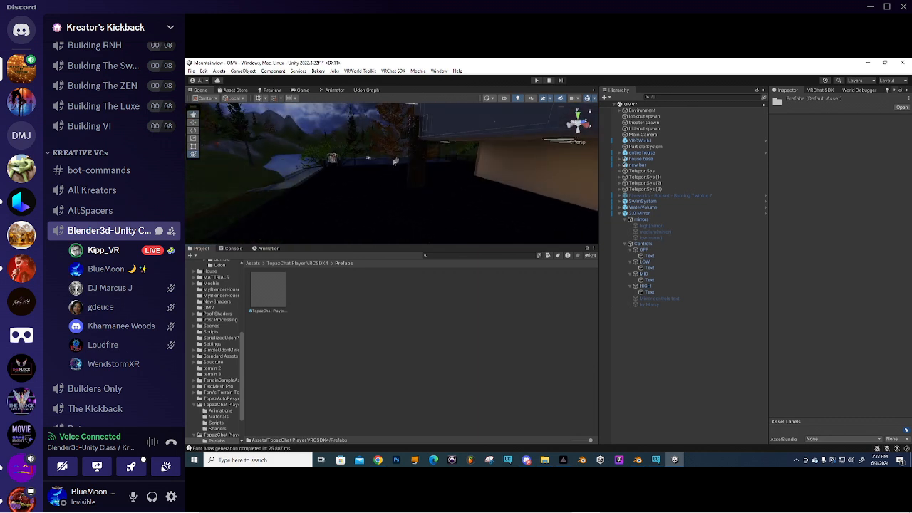
{"action": "left_click_drag", "start_coordinate": [268, 291], "coordinate": [373, 202]}
{"action": "scroll", "coordinate": [373, 202], "scroll_direction": "up", "scroll_amount": 3}
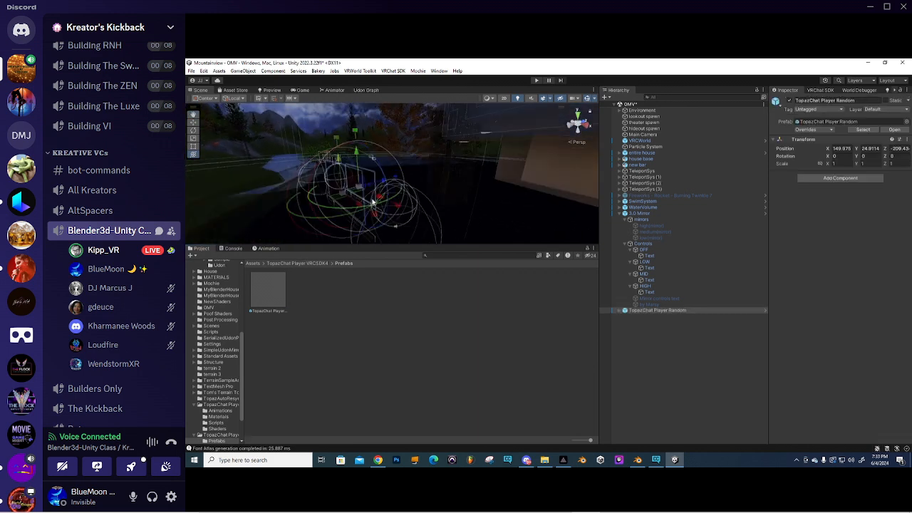
{"action": "left_click_drag", "start_coordinate": [309, 225], "coordinate": [412, 212]}
{"action": "left_click_drag", "start_coordinate": [322, 161], "coordinate": [322, 117]}
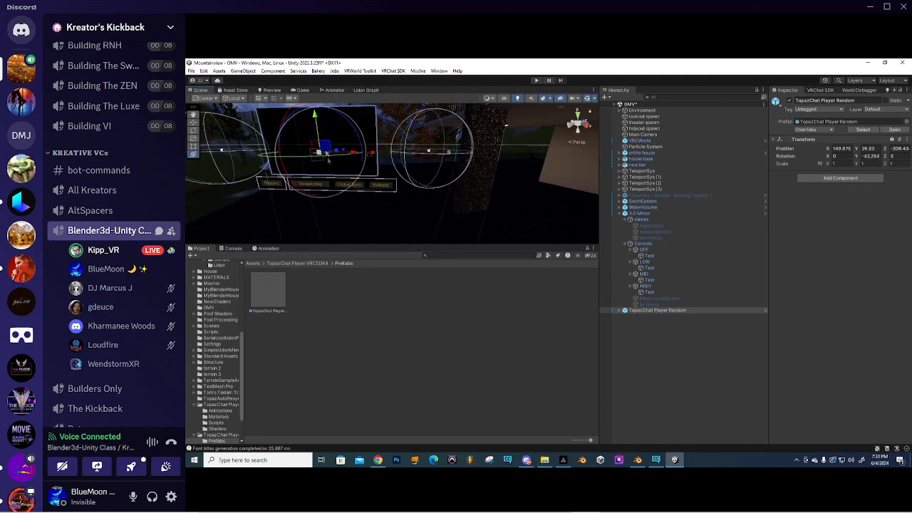
{"action": "left_click_drag", "start_coordinate": [328, 156], "coordinate": [343, 156]}
{"action": "mouse_move", "coordinate": [334, 158]}
{"action": "right_mouse_down"}
{"action": "mouse_move", "coordinate": [348, 164]}
{"action": "mouse_move", "coordinate": [335, 157]}
{"action": "right_mouse_up"}
- Expand TopazChat Player Random and its VideoPlayer in the Hierarchy to reveal Left and Right
{"action": "left_click", "coordinate": [618, 311]}
{"action": "left_click", "coordinate": [620, 311]}
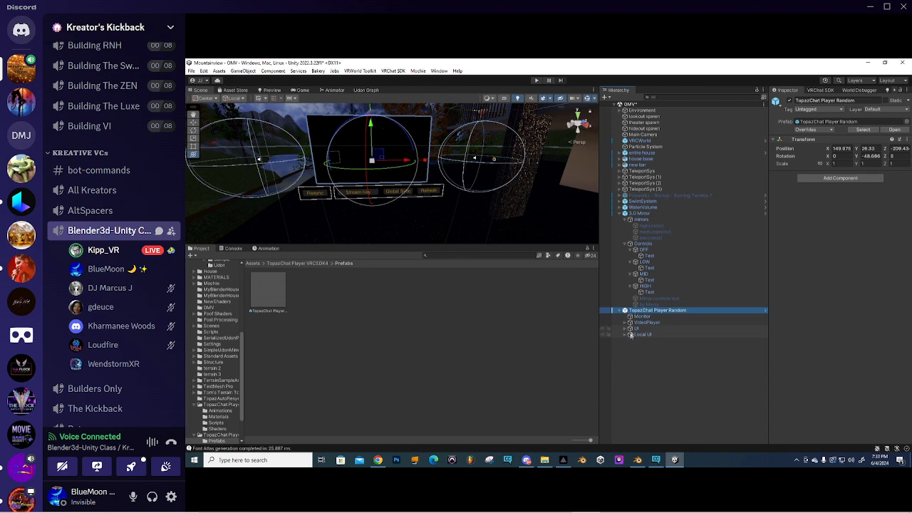
{"action": "left_click", "coordinate": [625, 323]}
- On the Left and Right speakers, set Spatial Blend fully to 2D and turn off Spatialize
{"action": "left_click", "coordinate": [643, 329]}
{"action": "left_click", "coordinate": [645, 335], "text": "shift"}
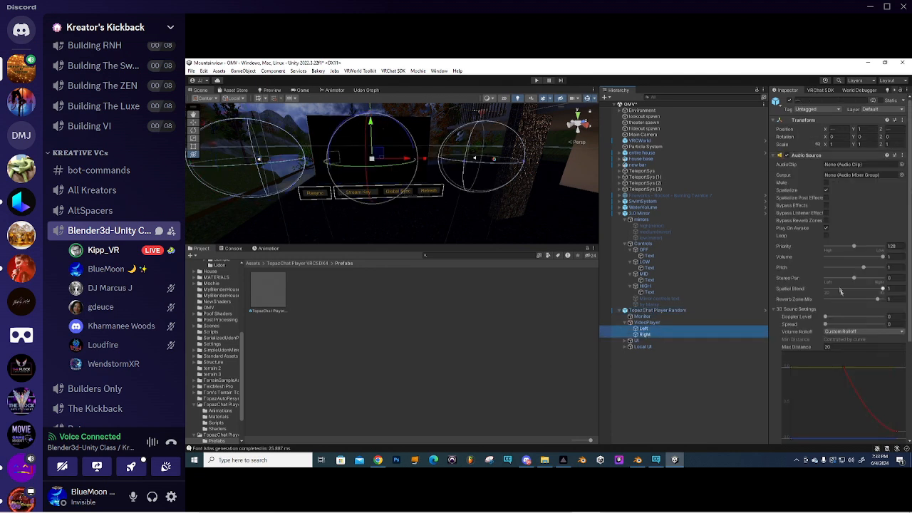
{"action": "scroll", "coordinate": [841, 289], "scroll_direction": "down", "scroll_amount": 3}
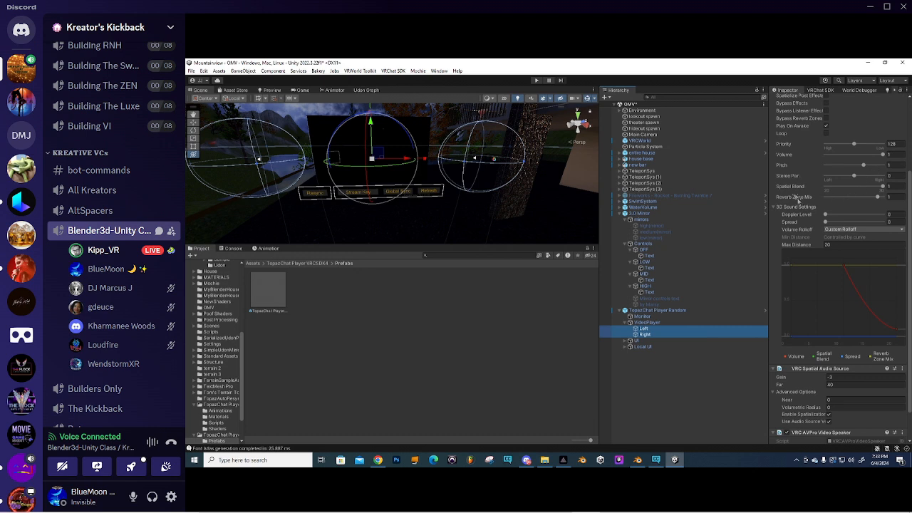
{"action": "left_click", "coordinate": [883, 188]}
{"action": "left_click_drag", "start_coordinate": [883, 190], "coordinate": [820, 194]}
{"action": "scroll", "coordinate": [815, 141], "scroll_direction": "up", "scroll_amount": 2}
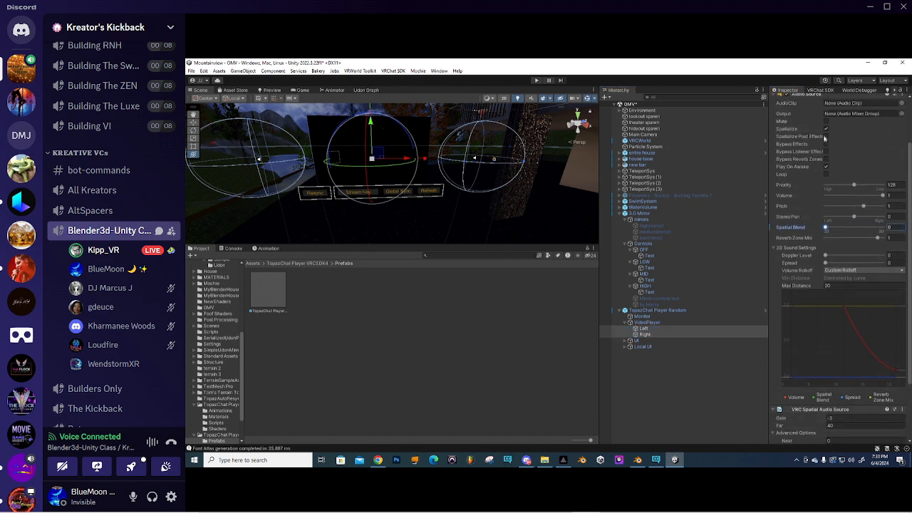
{"action": "left_click", "coordinate": [826, 130]}
- Change the Audio Source Max Distance from 20 to 500
{"action": "scroll", "coordinate": [823, 227], "scroll_direction": "down", "scroll_amount": 1}
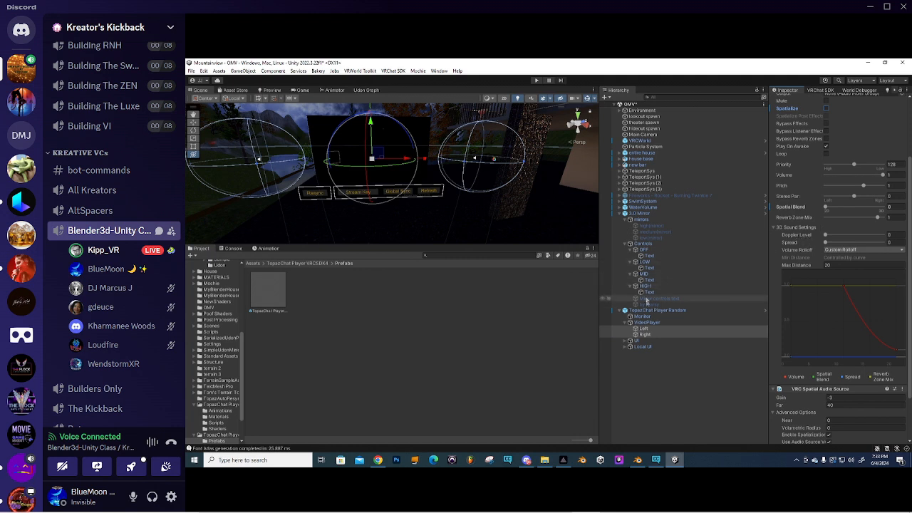
{"action": "scroll", "coordinate": [841, 243], "scroll_direction": "down", "scroll_amount": 3}
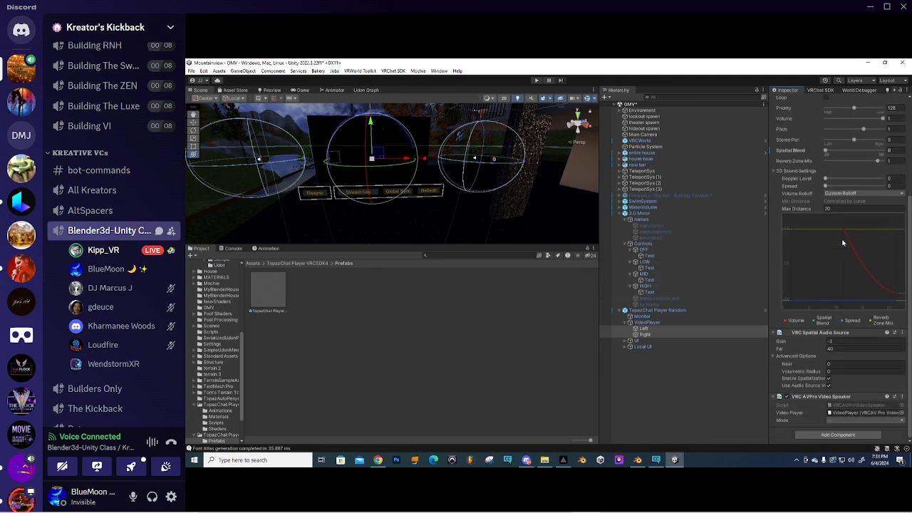
{"action": "left_click", "coordinate": [827, 208]}
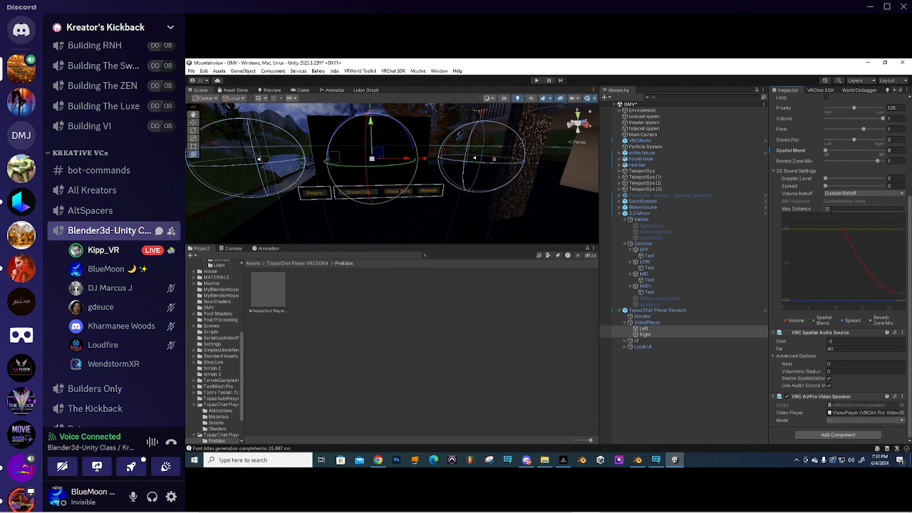
{"action": "left_click", "coordinate": [830, 211]}
{"action": "type", "text": "500"}
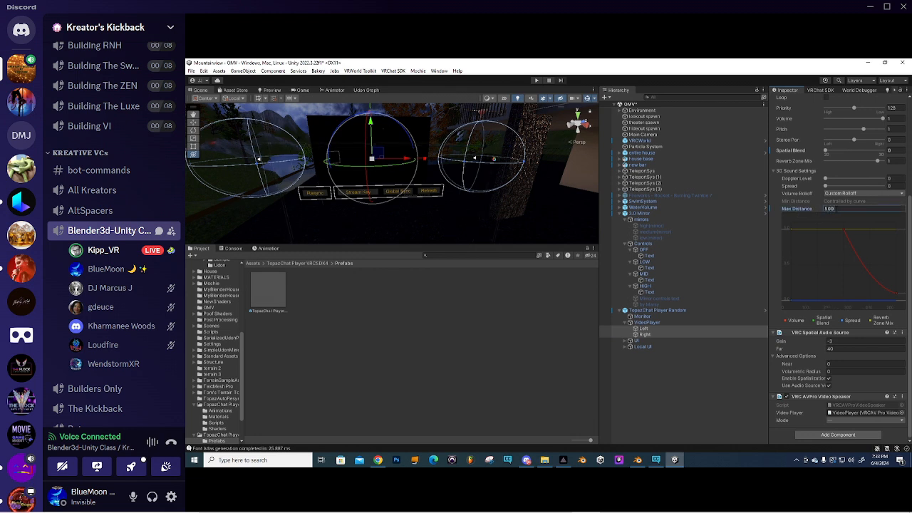
- Untick Enable Spatialization in the speaker's VRC Spatial Audio Source
{"action": "scroll", "coordinate": [407, 180], "scroll_direction": "down", "scroll_amount": 10}
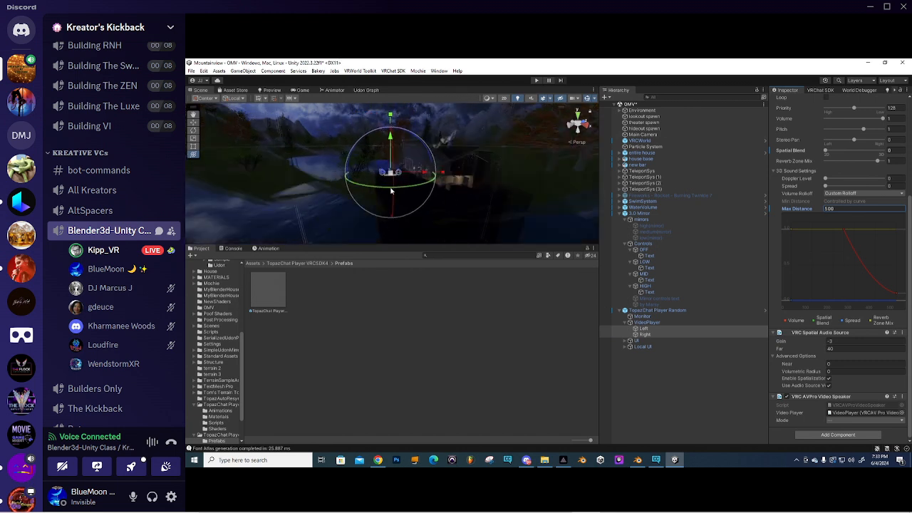
{"action": "scroll", "coordinate": [406, 180], "scroll_direction": "down", "scroll_amount": 10}
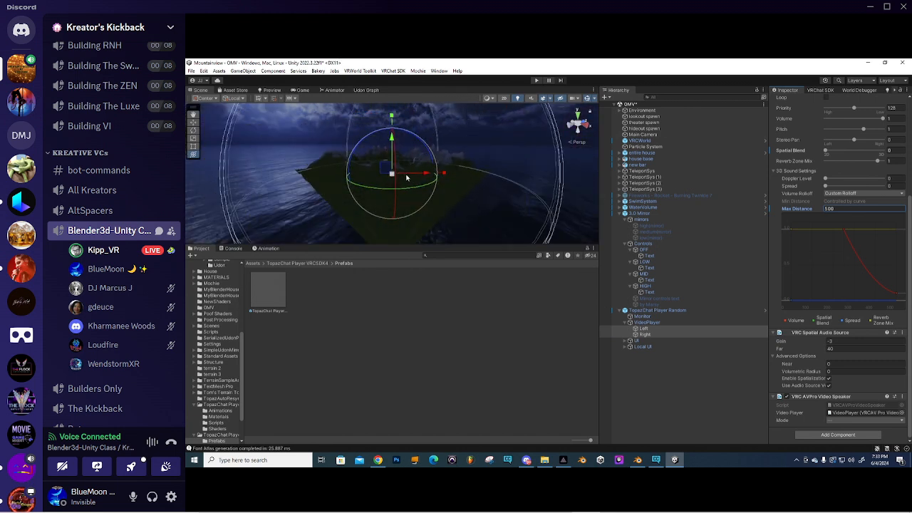
{"action": "scroll", "coordinate": [407, 178], "scroll_direction": "up", "scroll_amount": 10}
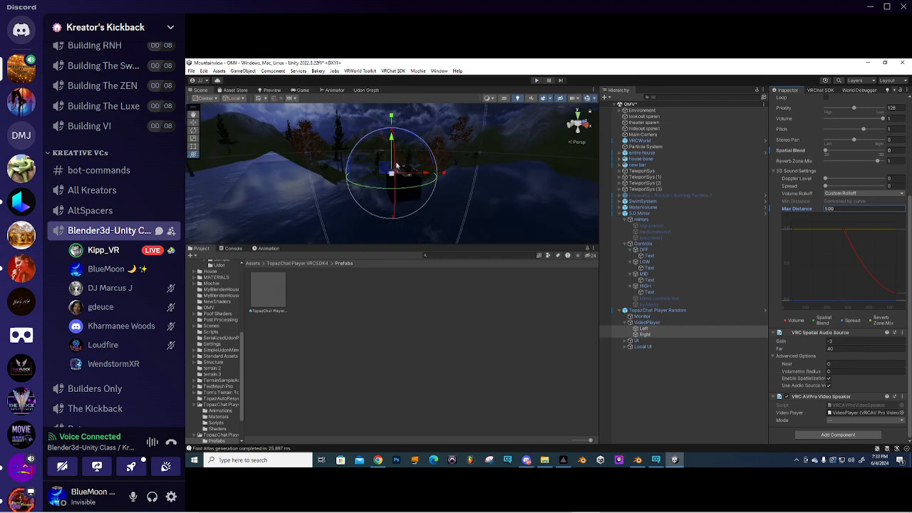
{"action": "scroll", "coordinate": [391, 193], "scroll_direction": "up", "scroll_amount": 5}
{"action": "middle_click_drag", "start_coordinate": [393, 198], "coordinate": [415, 144]}
{"action": "scroll", "coordinate": [407, 176], "scroll_direction": "up", "scroll_amount": 2}
{"action": "scroll", "coordinate": [407, 176], "scroll_direction": "up", "scroll_amount": 4}
{"action": "middle_click_drag", "start_coordinate": [407, 189], "coordinate": [405, 169]}
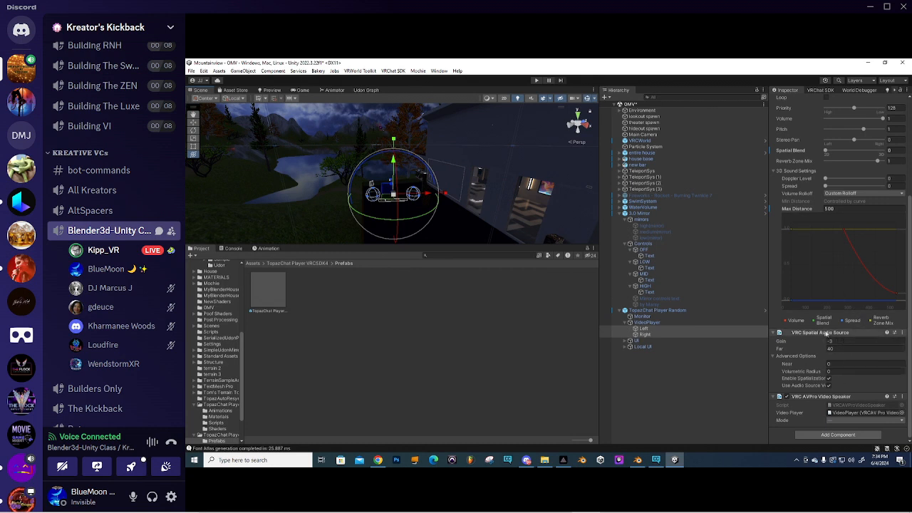
{"action": "left_click", "coordinate": [829, 379]}
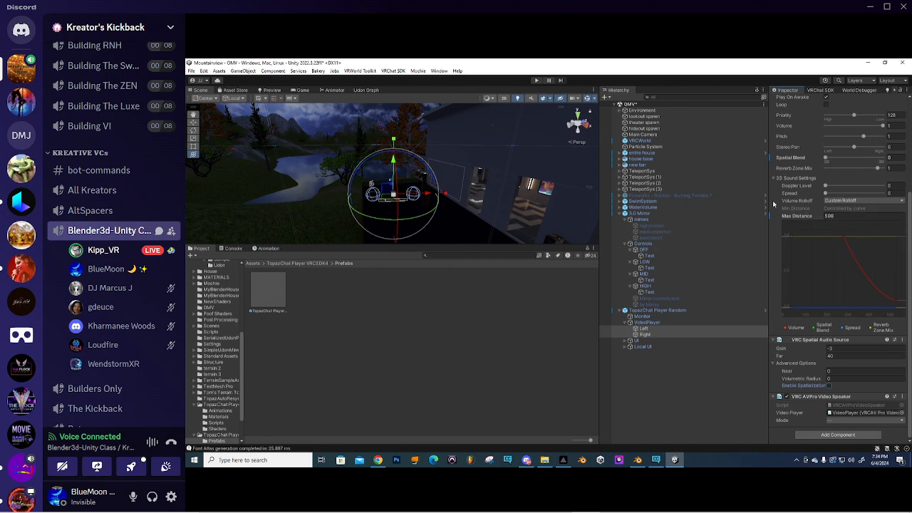
{"action": "scroll", "coordinate": [777, 264], "scroll_direction": "up", "scroll_amount": 3}
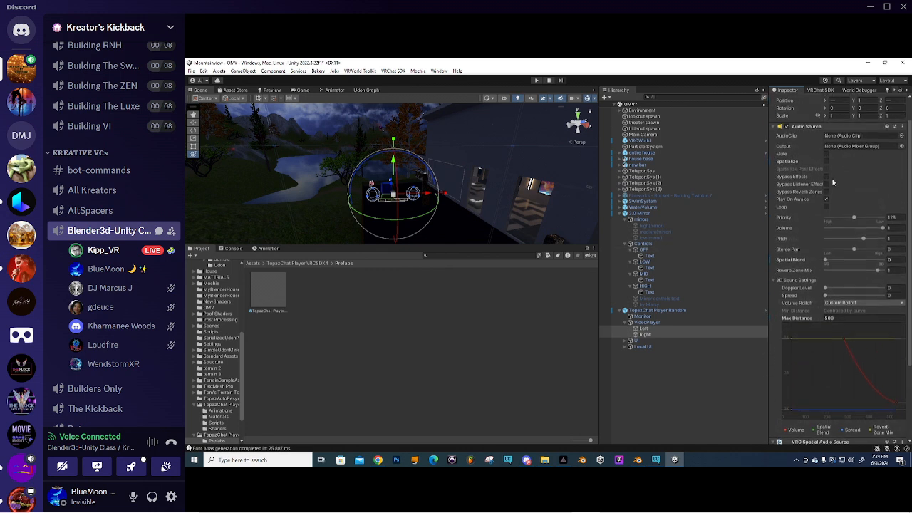
- Select VideoPlayer, expand Stream URLs and shrink the list to a single entry
{"action": "left_click", "coordinate": [625, 322]}
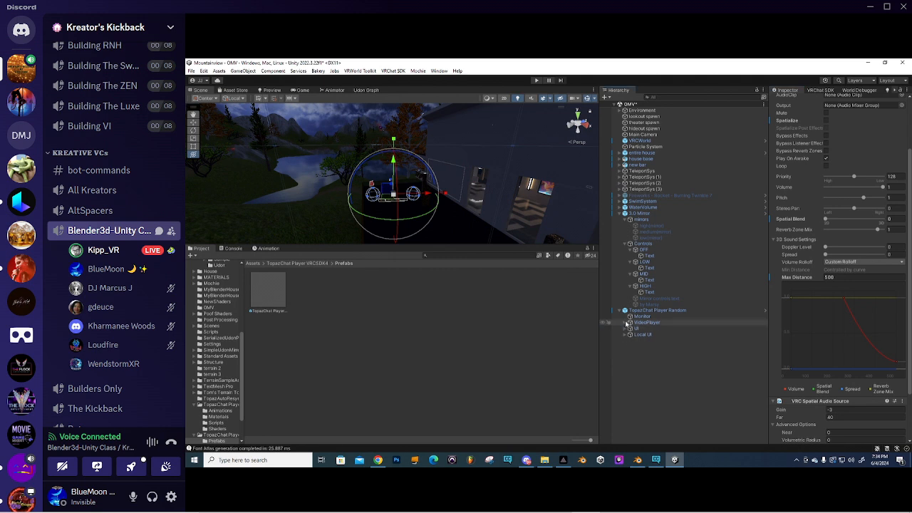
{"action": "left_click", "coordinate": [645, 323]}
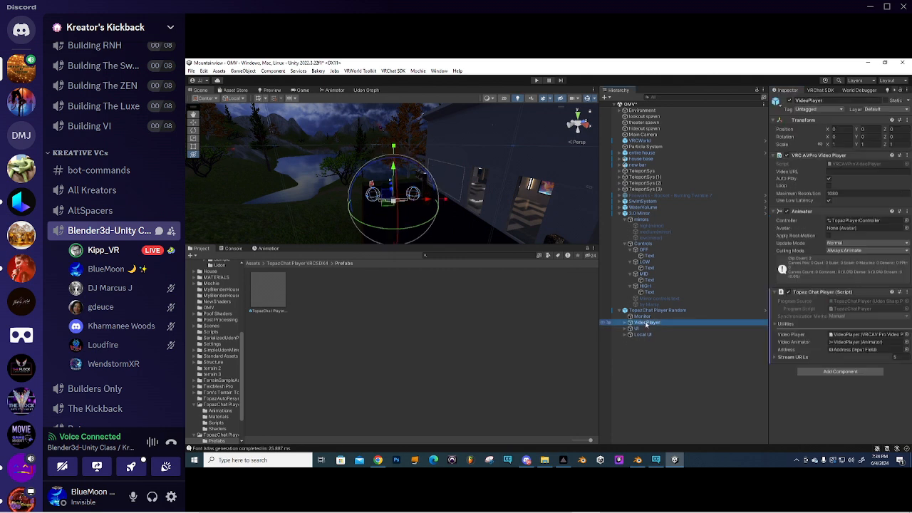
{"action": "left_click", "coordinate": [625, 323]}
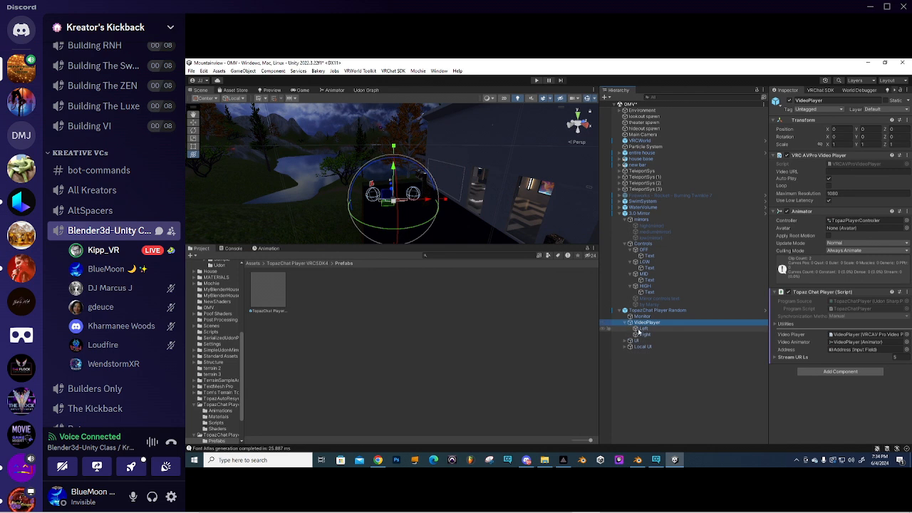
{"action": "left_click", "coordinate": [625, 323]}
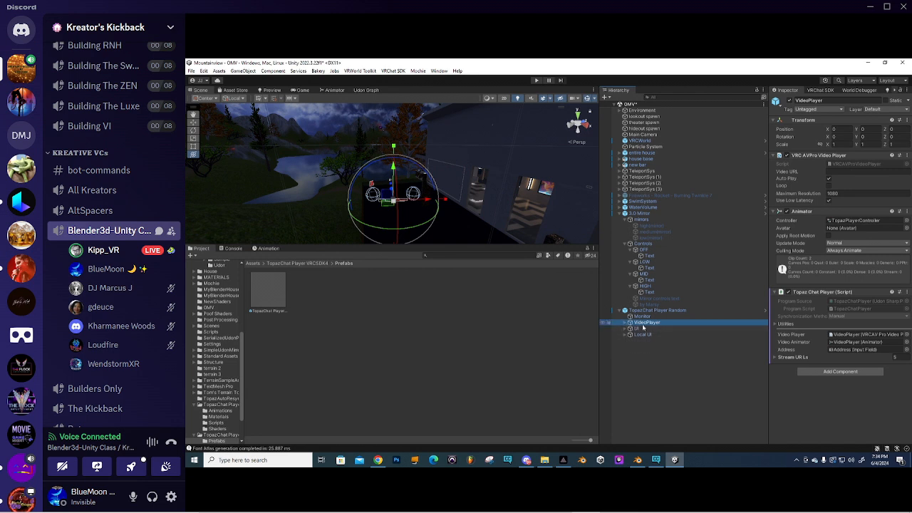
{"action": "left_click", "coordinate": [644, 318]}
{"action": "left_click", "coordinate": [646, 325]}
{"action": "left_click", "coordinate": [774, 357]}
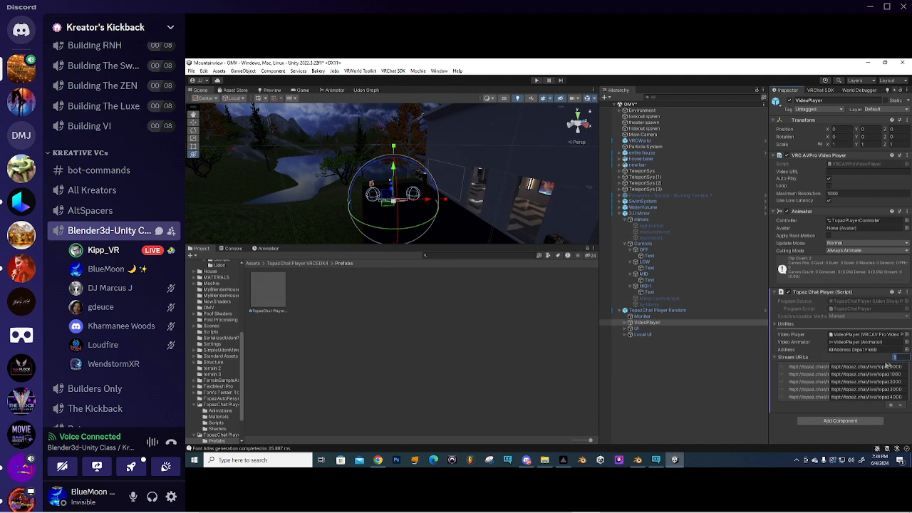
{"action": "key", "text": "Return"}
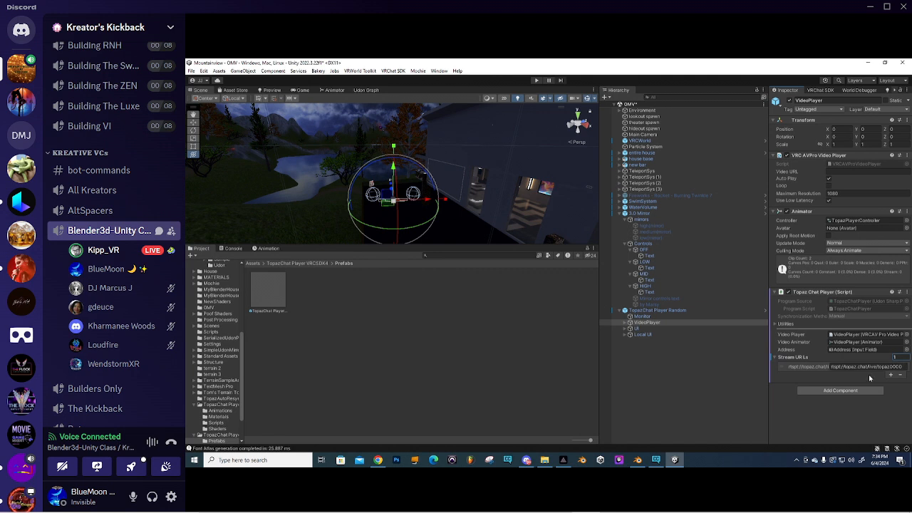
- Replace the URL's topaz0000 ending with the user's own stream name
{"action": "left_click_drag", "start_coordinate": [903, 368], "coordinate": [879, 372]}
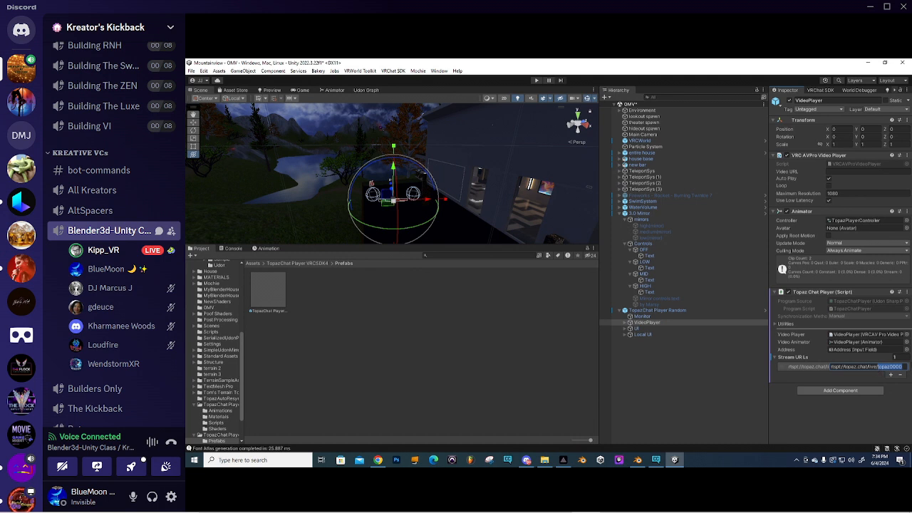
{"action": "type", "text": "video1"}
{"action": "left_click_drag", "start_coordinate": [832, 369], "coordinate": [840, 371]}
{"action": "left_click", "coordinate": [842, 369]}
{"action": "scroll", "coordinate": [414, 195], "scroll_direction": "up", "scroll_amount": 5}
{"action": "scroll", "coordinate": [414, 195], "scroll_direction": "up", "scroll_amount": 5}
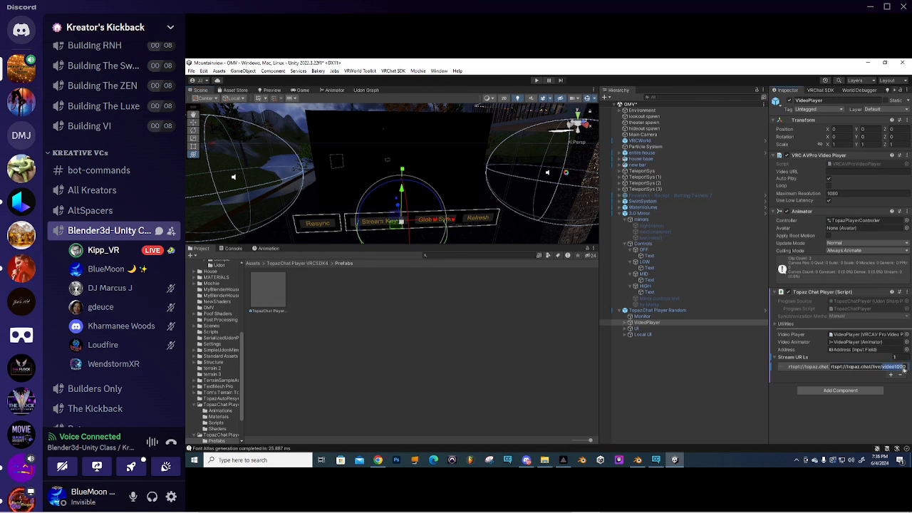
{"action": "mouse_move", "coordinate": [886, 370]}
{"action": "left_mouse_down"}
{"action": "mouse_move", "coordinate": [910, 370]}
{"action": "mouse_move", "coordinate": [894, 368]}
{"action": "left_mouse_up"}
{"action": "left_click", "coordinate": [563, 460]}
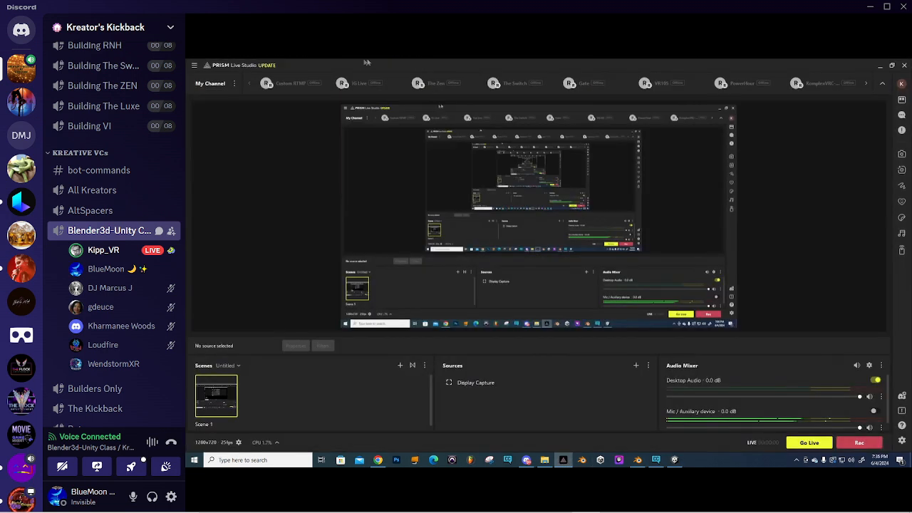
- Reveal The Zen channel's stream key, cancel the settings without saving, and minimize PRISM
{"action": "left_click", "coordinate": [438, 84]}
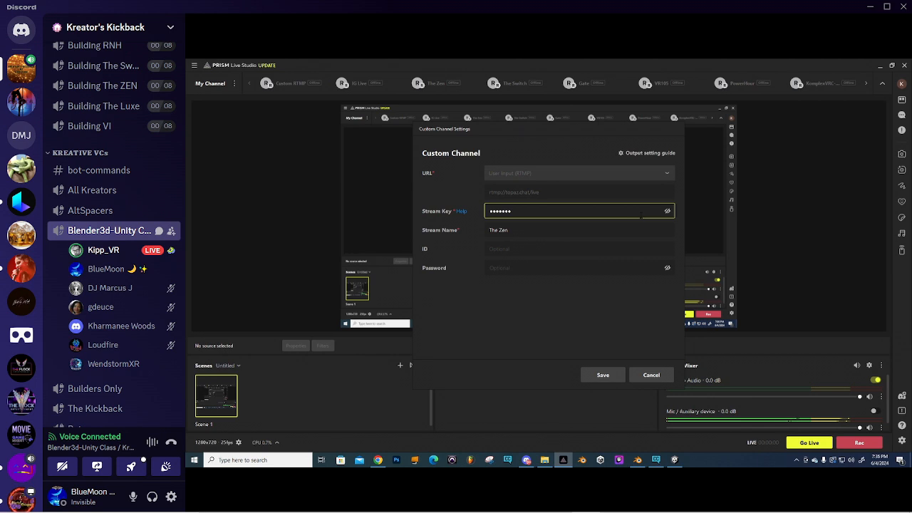
{"action": "left_click", "coordinate": [668, 212]}
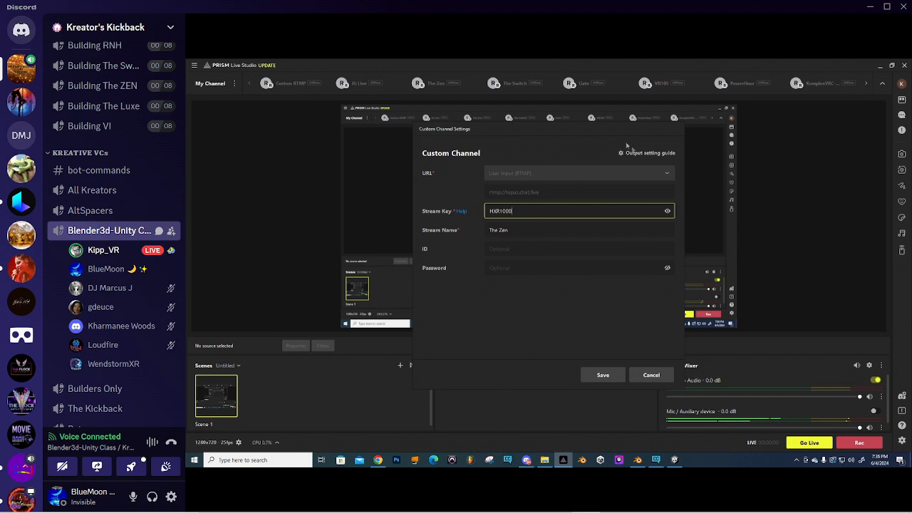
{"action": "left_click", "coordinate": [652, 375]}
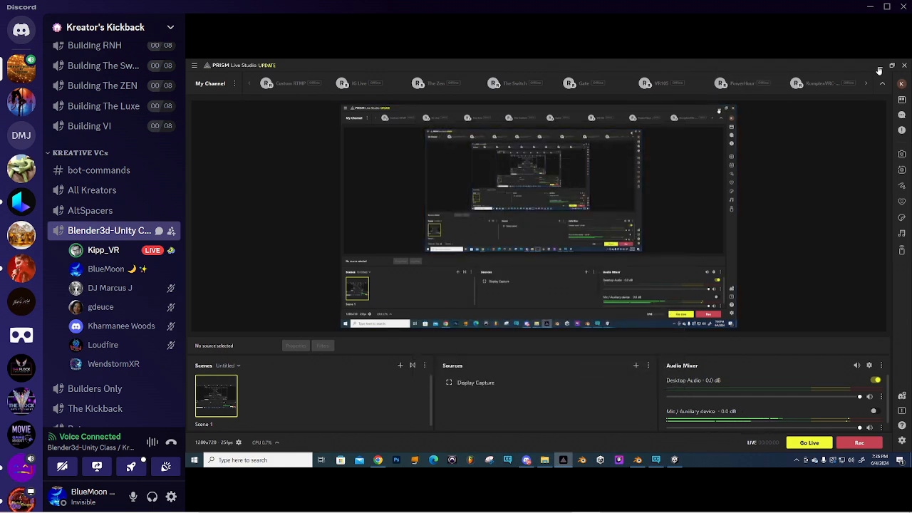
{"action": "left_click", "coordinate": [879, 65]}
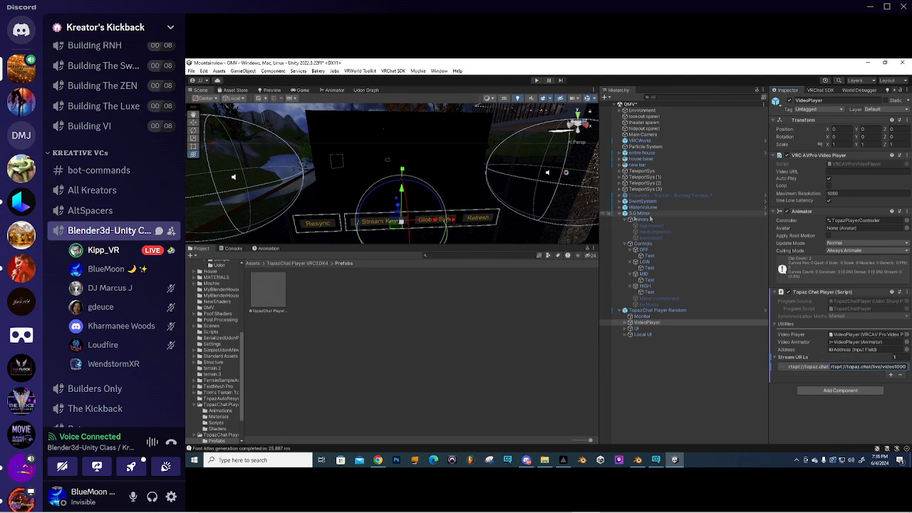
- Frame the Monitor in the Scene view and look around its Movie-material screen
{"action": "double_click", "coordinate": [642, 317]}
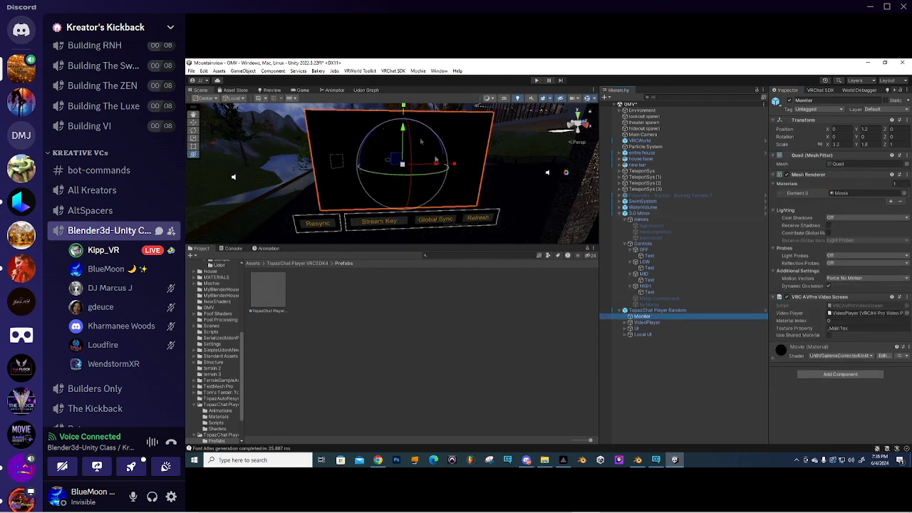
{"action": "right_click_drag", "start_coordinate": [418, 186], "coordinate": [420, 156]}
{"action": "right_click_drag", "start_coordinate": [486, 154], "coordinate": [424, 150]}
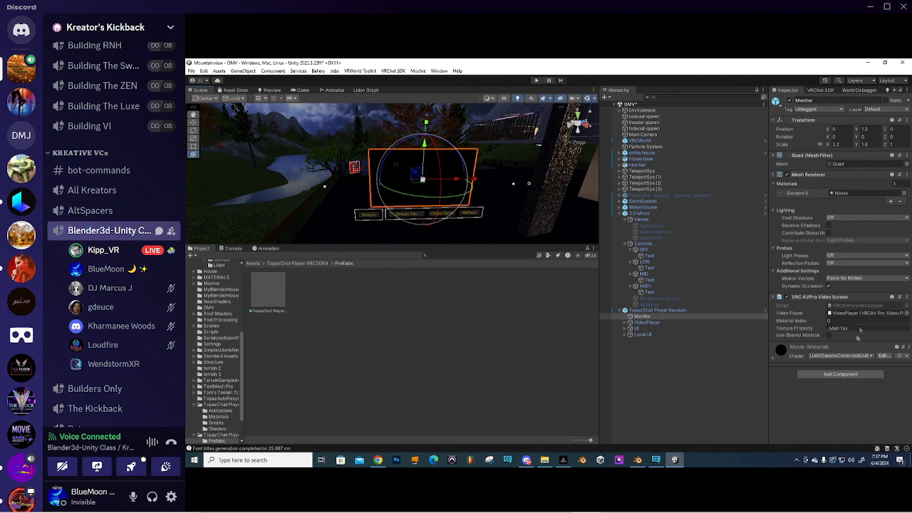
{"action": "scroll", "coordinate": [416, 175], "scroll_direction": "down", "scroll_amount": 5}
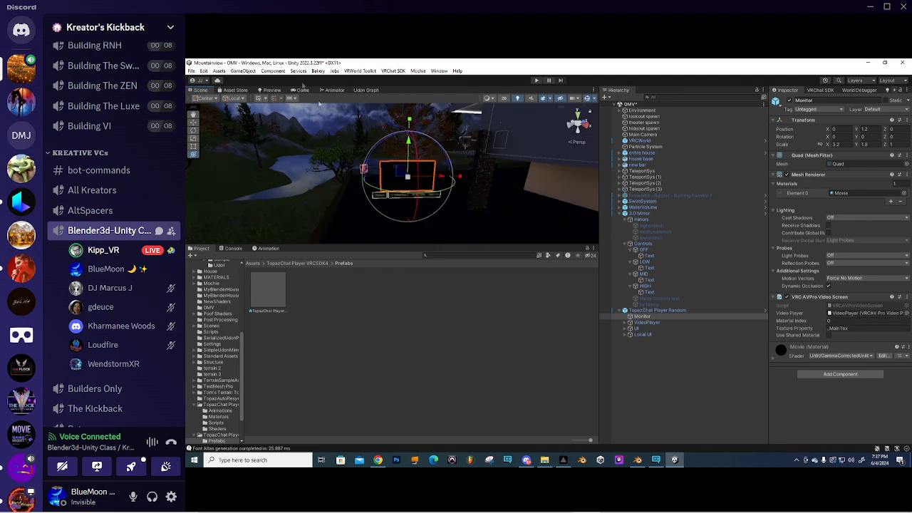
{"action": "left_click", "coordinate": [243, 71]}
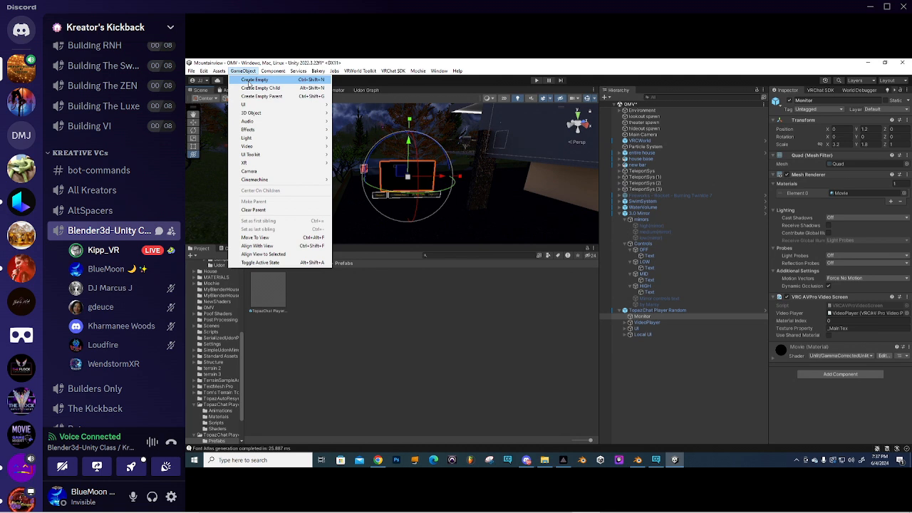
- Add a new Plane and stand it upright with Rotation Z set to -90
{"action": "mouse_move", "coordinate": [262, 115]}
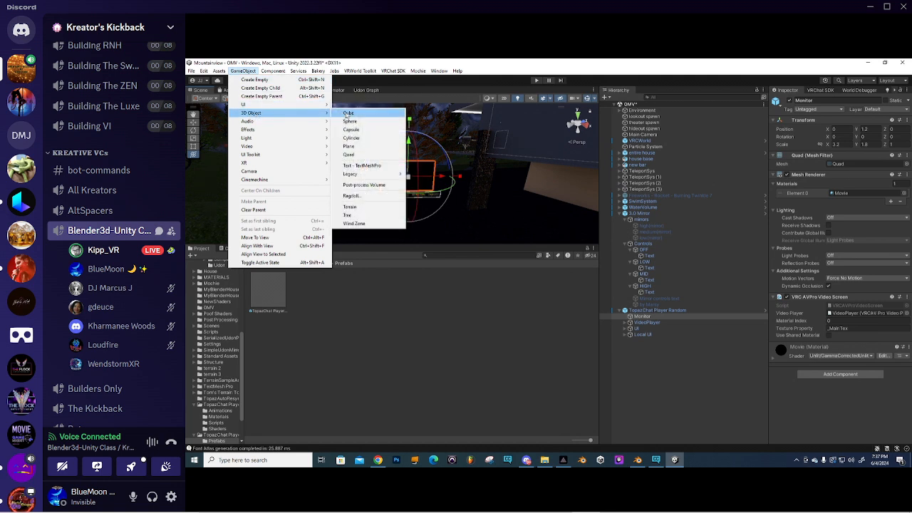
{"action": "left_click", "coordinate": [349, 147]}
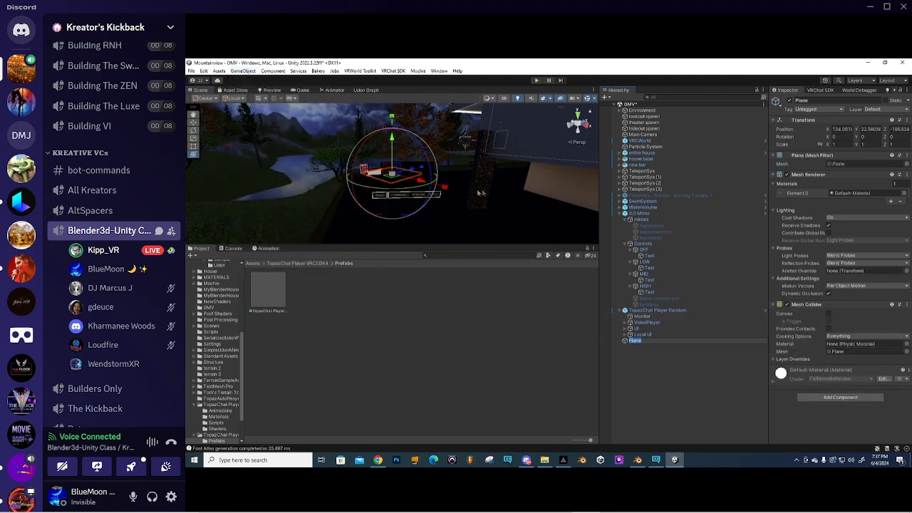
{"action": "left_click_drag", "start_coordinate": [426, 176], "coordinate": [358, 204]}
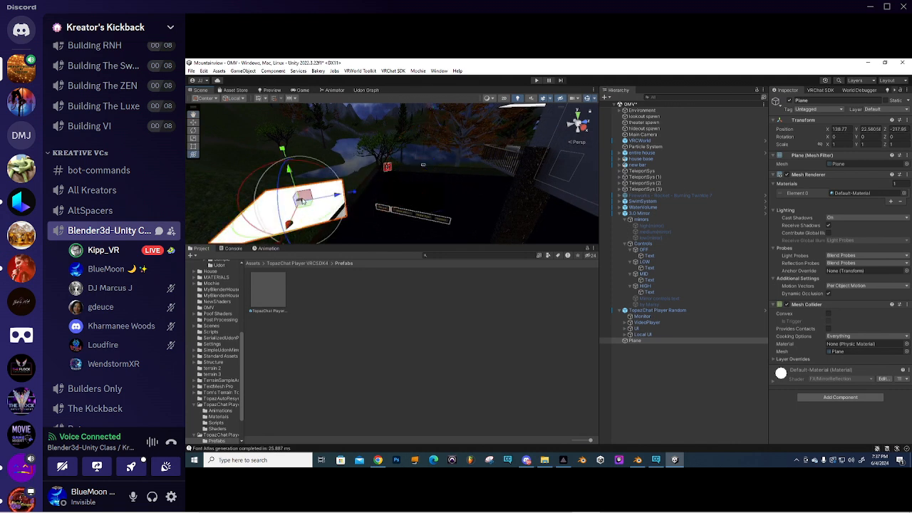
{"action": "left_click_drag", "start_coordinate": [283, 175], "coordinate": [275, 265]}
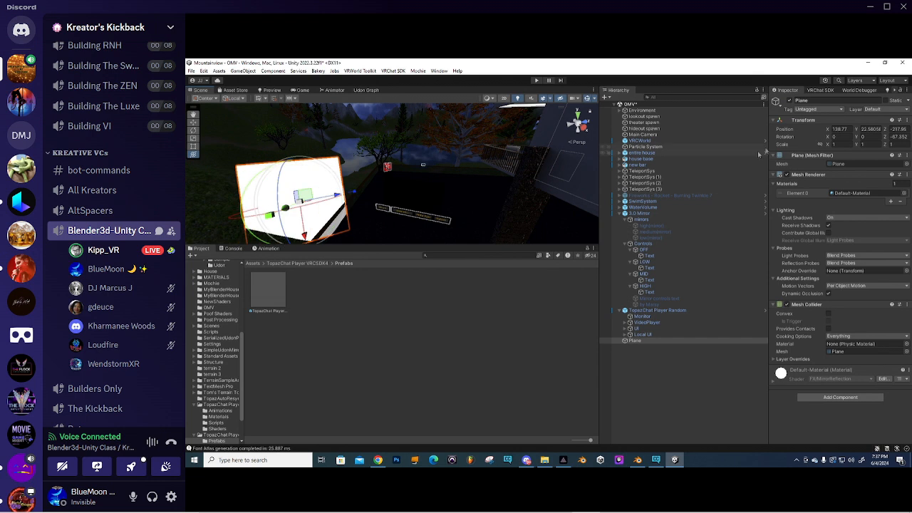
{"action": "left_click", "coordinate": [899, 137]}
{"action": "type", "text": "-90"}
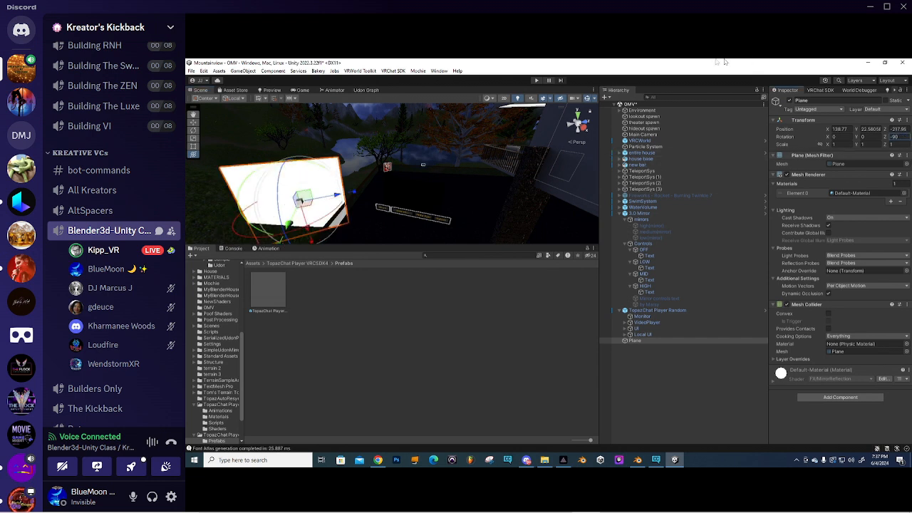
- Raise the plane higher and narrow it into a screen-like shape
{"action": "left_click_drag", "start_coordinate": [307, 232], "coordinate": [298, 188]}
{"action": "middle_click_drag", "start_coordinate": [298, 188], "coordinate": [347, 221]}
{"action": "left_click_drag", "start_coordinate": [348, 220], "coordinate": [346, 209]}
{"action": "right_click_drag", "start_coordinate": [463, 187], "coordinate": [421, 172]}
{"action": "left_click_drag", "start_coordinate": [382, 229], "coordinate": [381, 226]}
{"action": "key", "text": "y"}
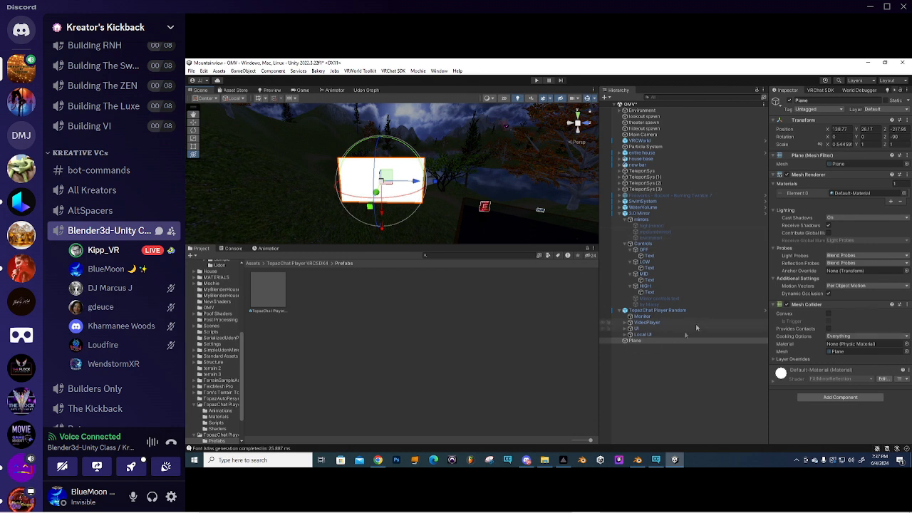
{"action": "left_click", "coordinate": [641, 317]}
- Copy the Monitor's VRC AVPro Video Screen component and paste it as new onto the Plane
{"action": "left_click", "coordinate": [906, 297]}
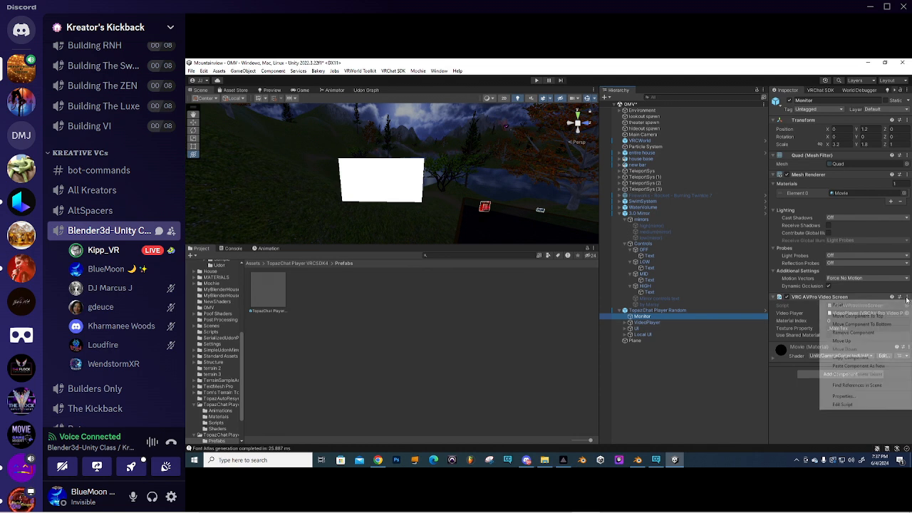
{"action": "left_click", "coordinate": [858, 359]}
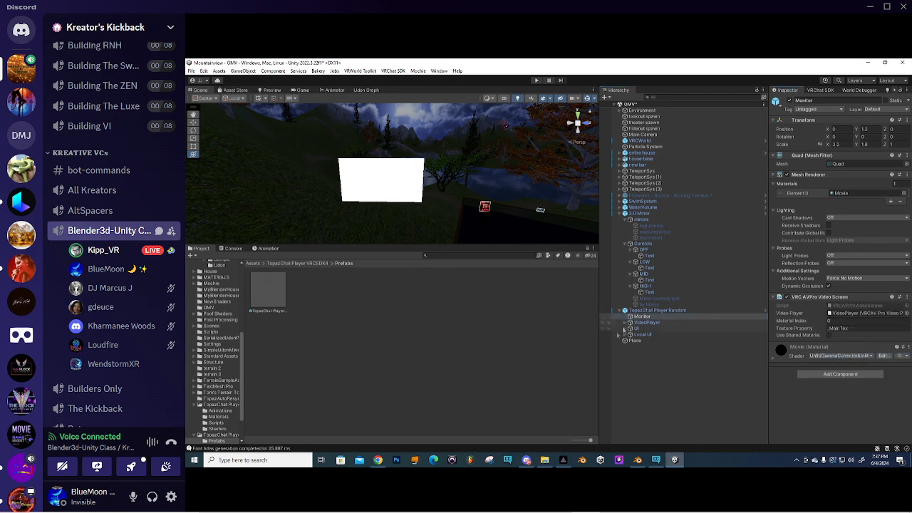
{"action": "left_click", "coordinate": [633, 341]}
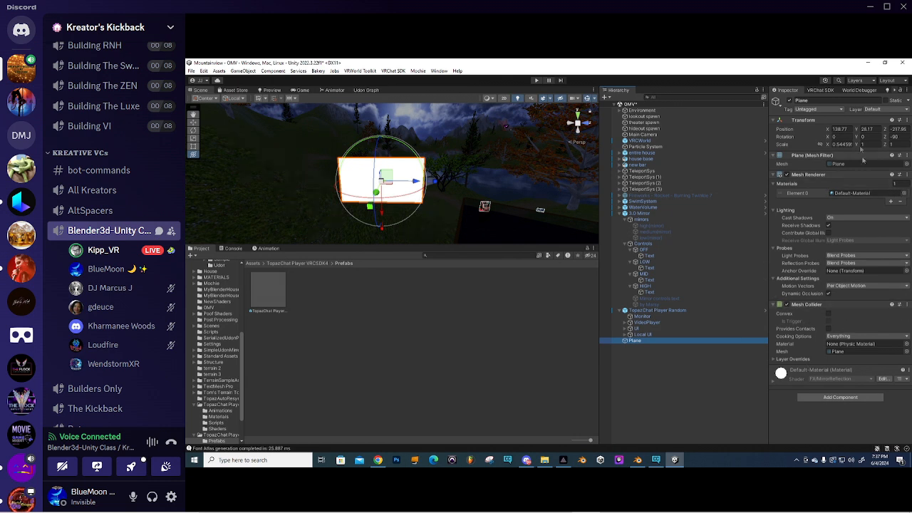
{"action": "left_click", "coordinate": [909, 305]}
{"action": "left_click", "coordinate": [862, 376]}
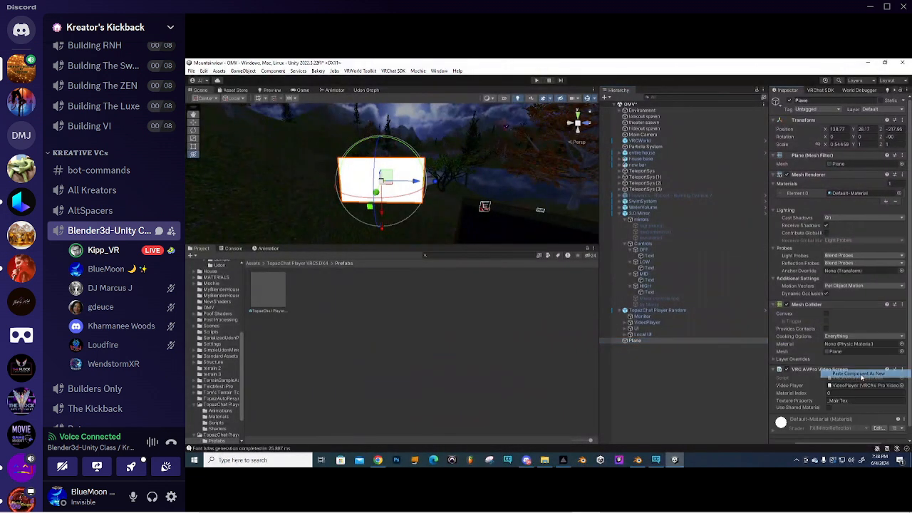
{"action": "scroll", "coordinate": [844, 333], "scroll_direction": "down", "scroll_amount": 1}
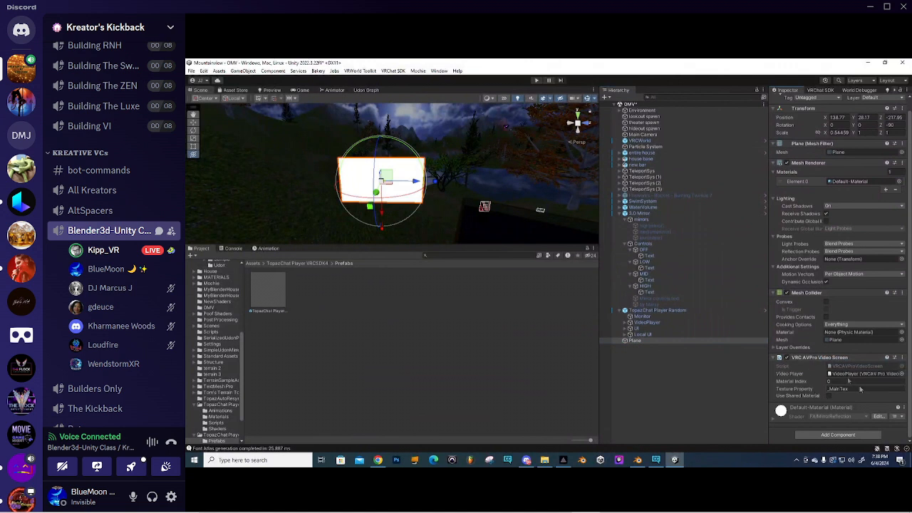
- Assign the Monitor's Movie material to the Plane
{"action": "left_click", "coordinate": [642, 317]}
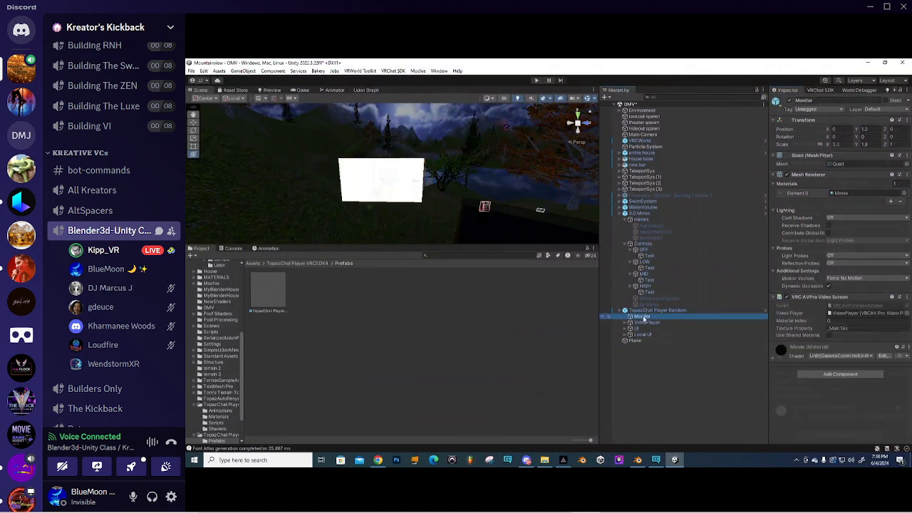
{"action": "left_click", "coordinate": [841, 194]}
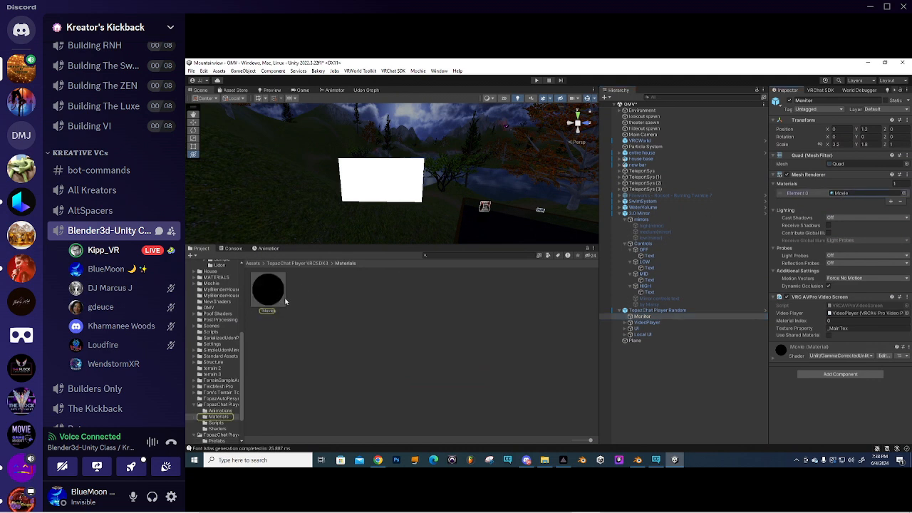
{"action": "left_click", "coordinate": [634, 341]}
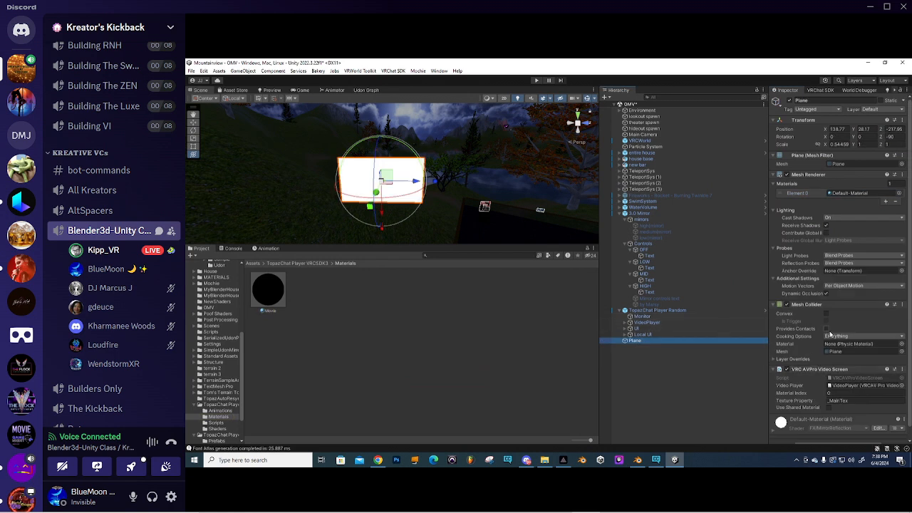
{"action": "scroll", "coordinate": [830, 334], "scroll_direction": "down", "scroll_amount": 1}
{"action": "left_click_drag", "start_coordinate": [269, 291], "coordinate": [849, 184]}
{"action": "left_click_drag", "start_coordinate": [427, 212], "coordinate": [467, 137], "text": "alt"}
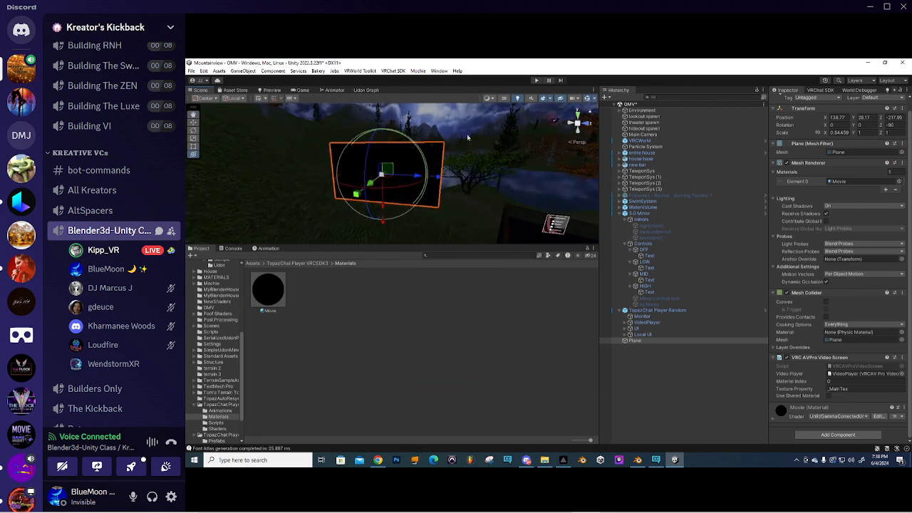
- Delete the Plane from the scene
{"action": "left_click", "coordinate": [644, 335]}
{"action": "left_click", "coordinate": [639, 342]}
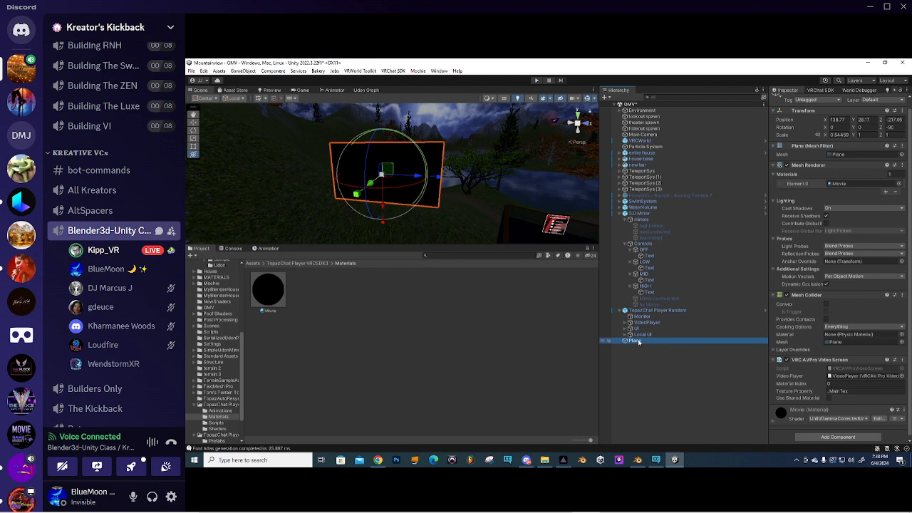
{"action": "key", "text": "Delete"}
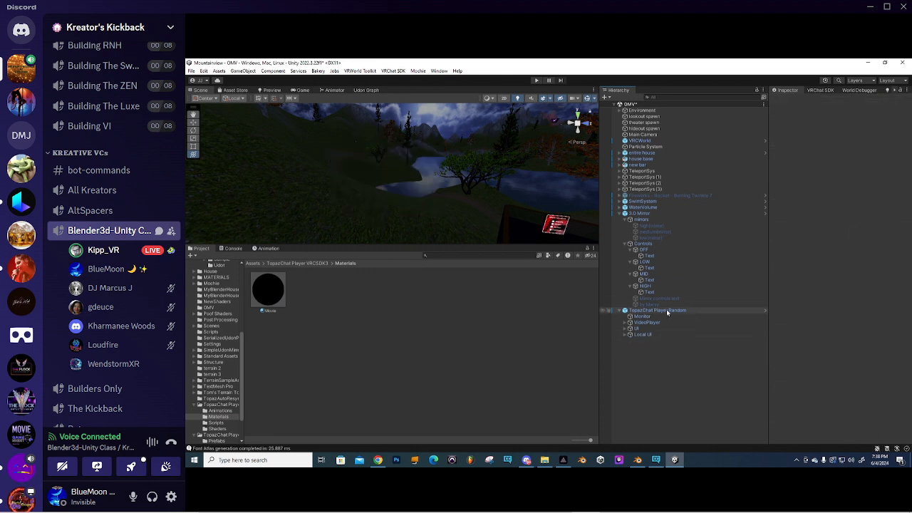
- Frame TopazChat Player Random in the Scene view
{"action": "left_click", "coordinate": [667, 312]}
{"action": "key", "text": "f"}
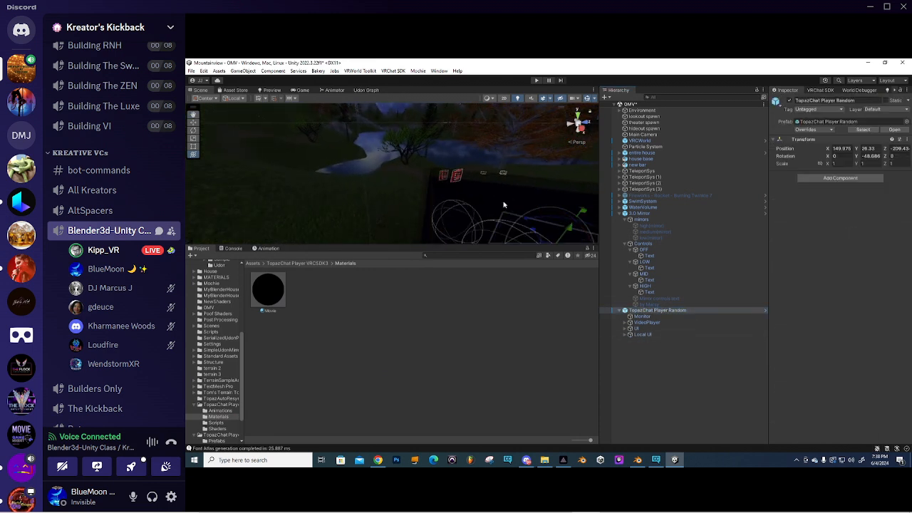
{"action": "scroll", "coordinate": [477, 191], "scroll_direction": "up", "scroll_amount": 5}
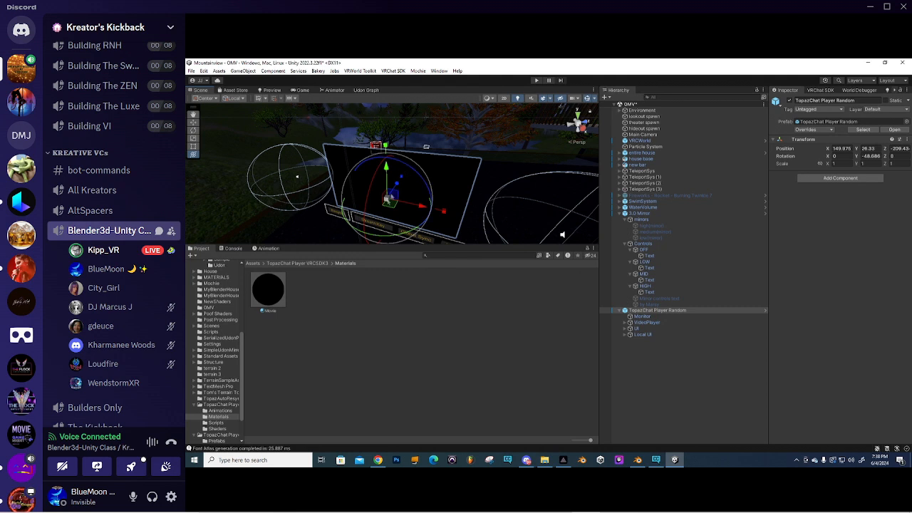
{"action": "middle_click_drag", "start_coordinate": [438, 200], "coordinate": [406, 194]}
- Browse the TopazAutoResync folder in Assets and inspect its script
{"action": "left_click", "coordinate": [253, 264]}
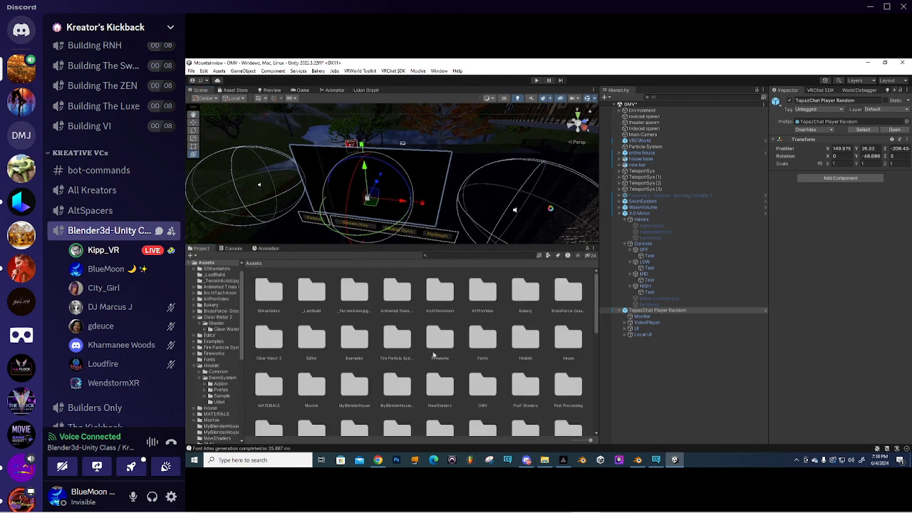
{"action": "scroll", "coordinate": [435, 354], "scroll_direction": "down", "scroll_amount": 5}
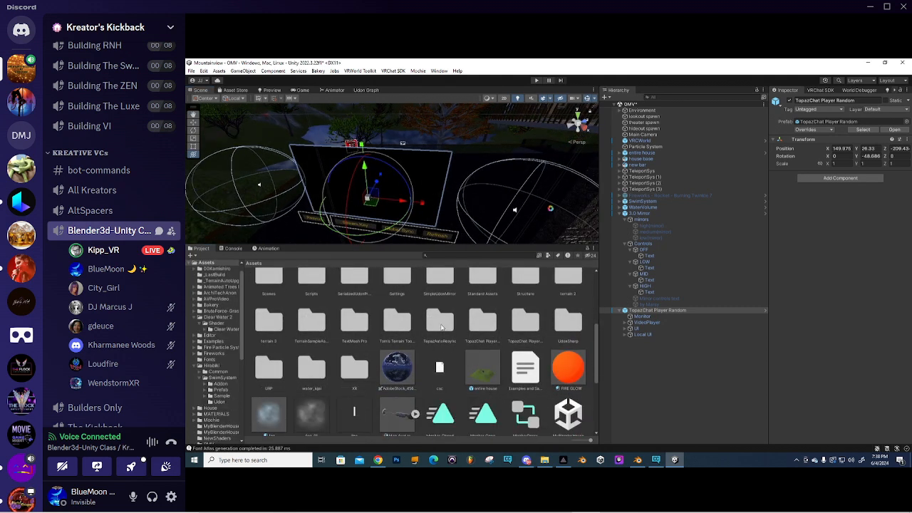
{"action": "double_click", "coordinate": [442, 324]}
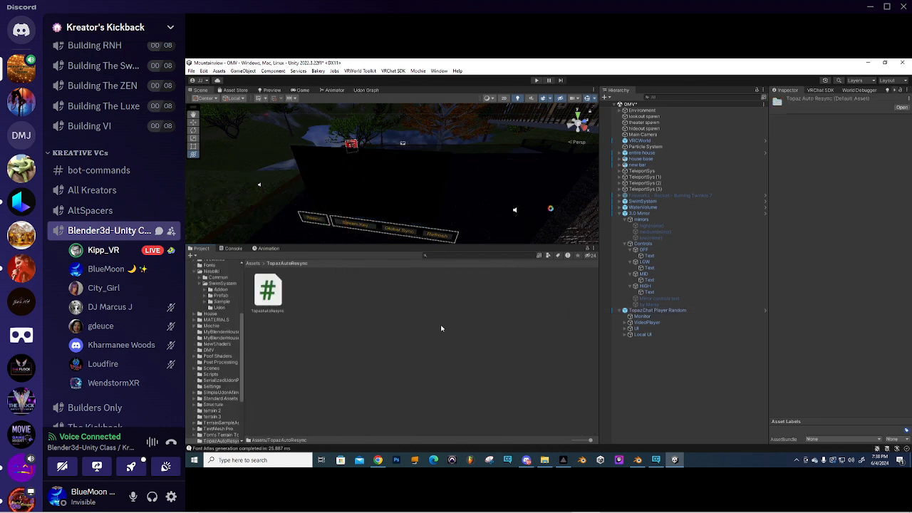
{"action": "left_click", "coordinate": [264, 294]}
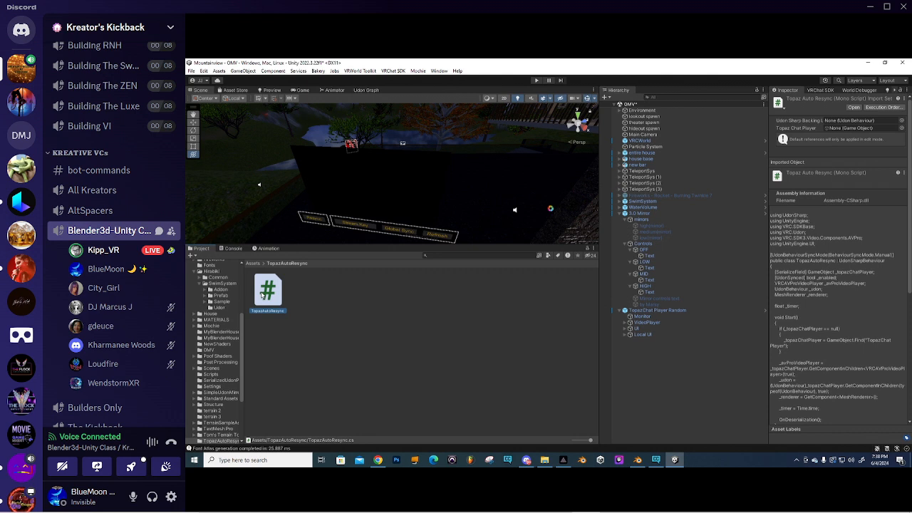
{"action": "right_click", "coordinate": [302, 292]}
{"action": "left_click", "coordinate": [296, 298]}
{"action": "left_click", "coordinate": [242, 72]}
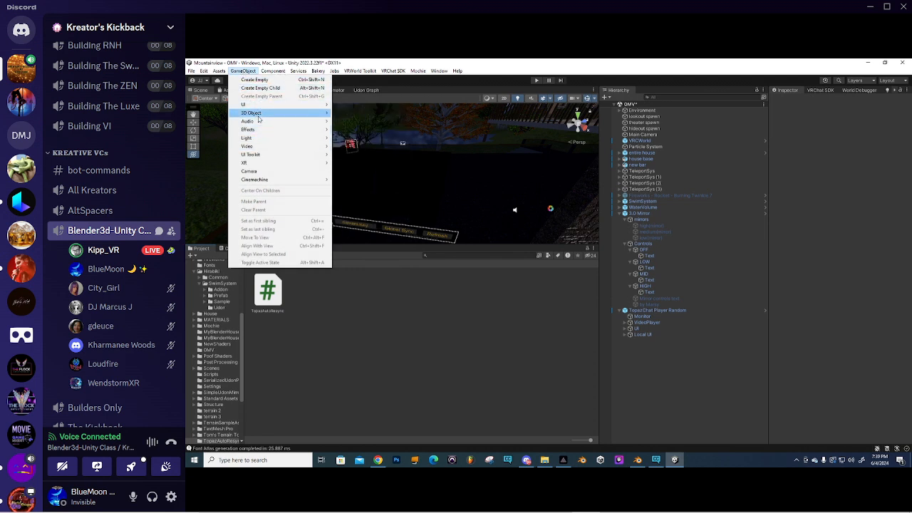
{"action": "left_click", "coordinate": [353, 316]}
- Delete the TopazAutoResync folder and both TopazChat Player folders, confirming the deletion
{"action": "left_click", "coordinate": [253, 264]}
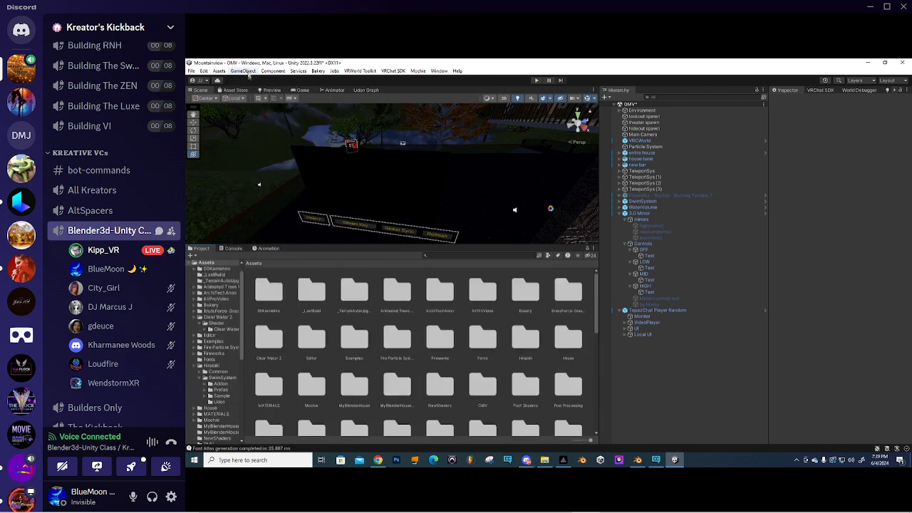
{"action": "scroll", "coordinate": [397, 348], "scroll_direction": "down", "scroll_amount": 5}
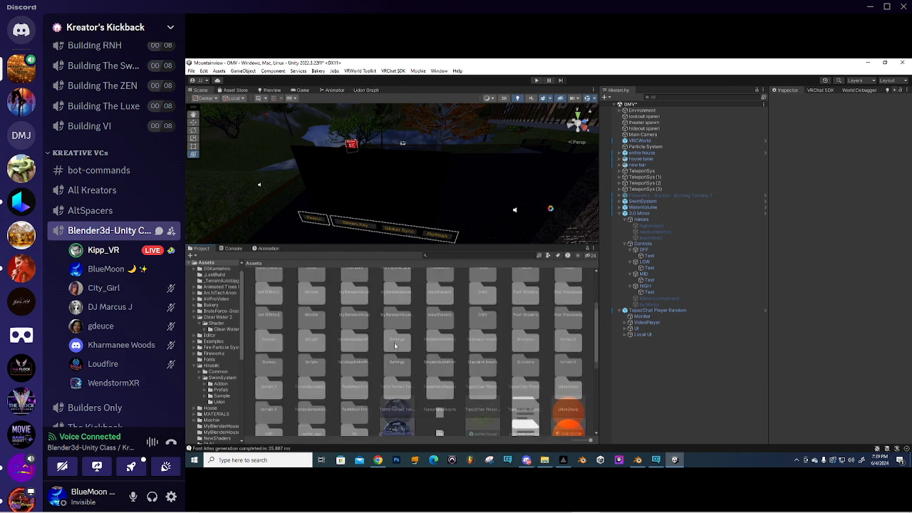
{"action": "left_click", "coordinate": [440, 365]}
{"action": "left_click", "coordinate": [491, 372], "text": "ctrl"}
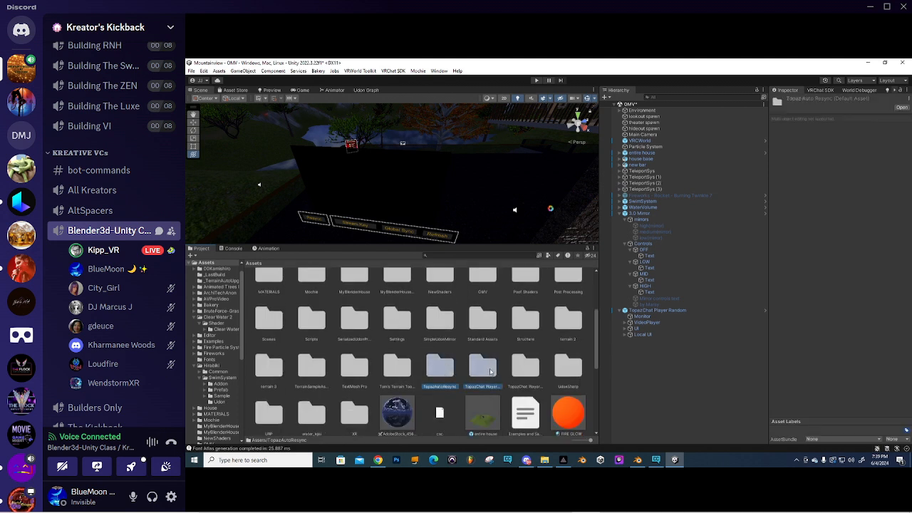
{"action": "left_click", "coordinate": [528, 368], "text": "ctrl"}
{"action": "key", "text": "Delete"}
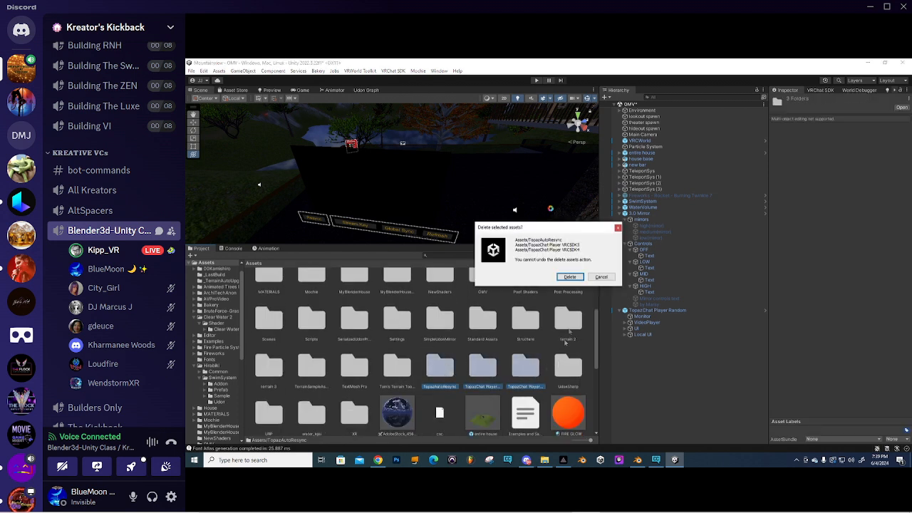
{"action": "left_click", "coordinate": [577, 278]}
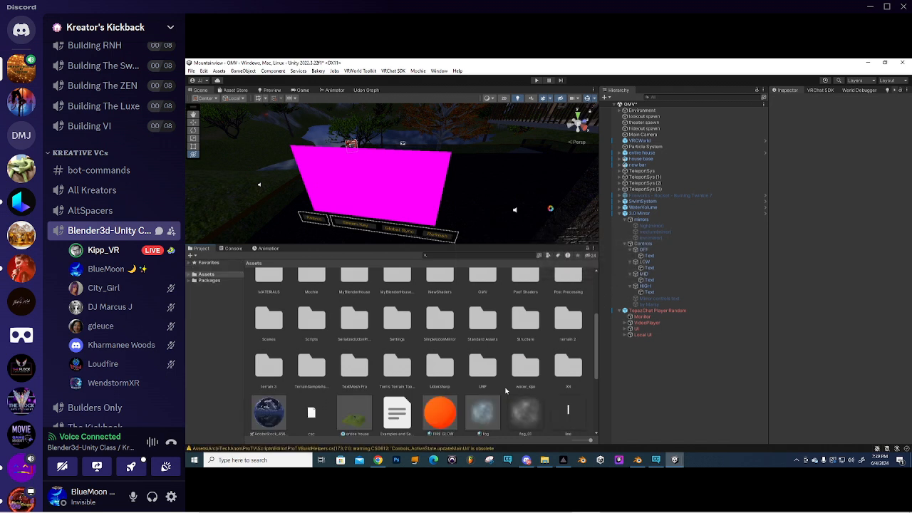
- Start Import Custom Package and browse to the Seagate Portable Drive's Projects/Assets folder
{"action": "right_click", "coordinate": [505, 391]}
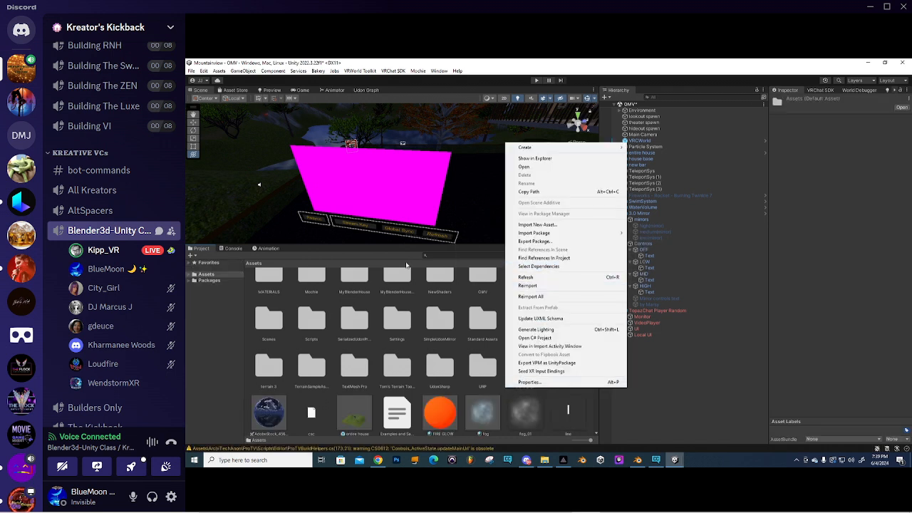
{"action": "mouse_move", "coordinate": [556, 235]}
{"action": "left_click", "coordinate": [643, 234]}
{"action": "left_click", "coordinate": [229, 349]}
{"action": "left_click", "coordinate": [338, 203]}
{"action": "double_click", "coordinate": [339, 202]}
{"action": "double_click", "coordinate": [338, 141]}
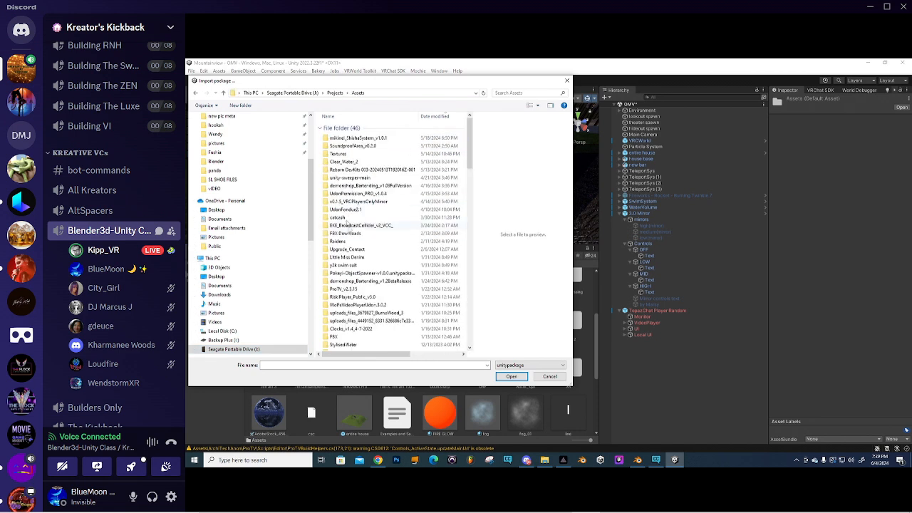
- Search for 'topaz' and open ToPaz_Bundle_GPT_Fix.unitypackage
{"action": "scroll", "coordinate": [354, 235], "scroll_direction": "down", "scroll_amount": 1}
{"action": "scroll", "coordinate": [355, 235], "scroll_direction": "down", "scroll_amount": 8}
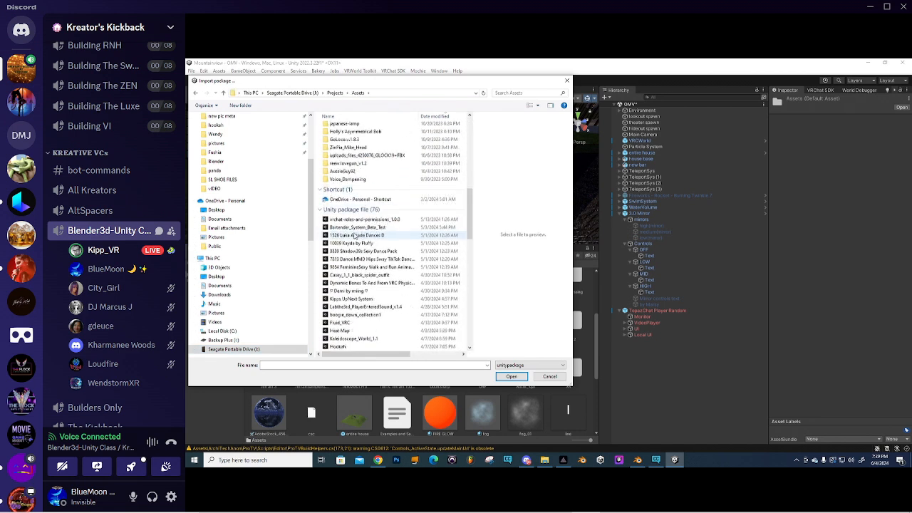
{"action": "scroll", "coordinate": [354, 235], "scroll_direction": "down", "scroll_amount": 8}
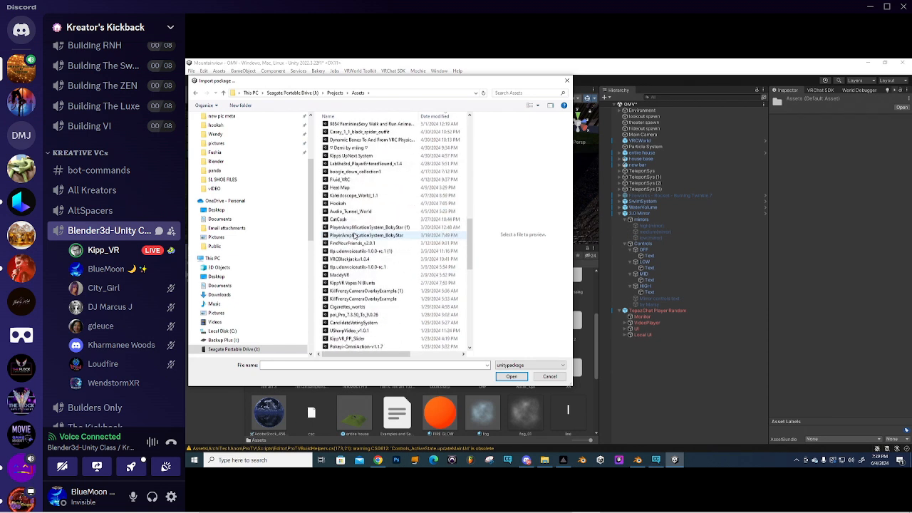
{"action": "scroll", "coordinate": [354, 235], "scroll_direction": "down", "scroll_amount": 6}
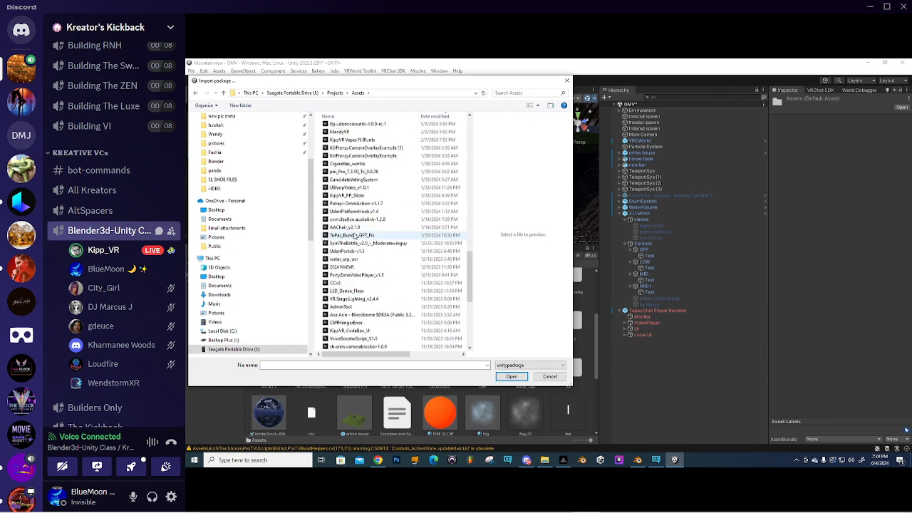
{"action": "scroll", "coordinate": [354, 235], "scroll_direction": "down", "scroll_amount": 6}
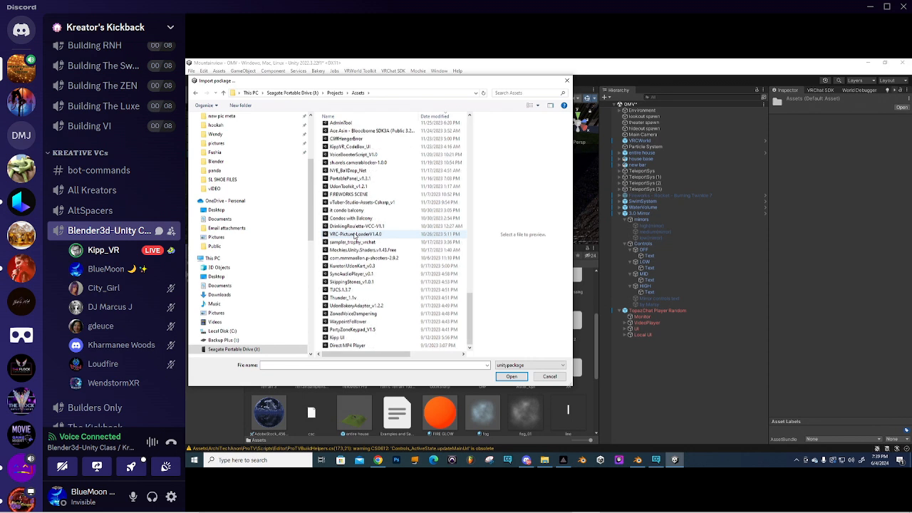
{"action": "scroll", "coordinate": [354, 235], "scroll_direction": "up", "scroll_amount": 10}
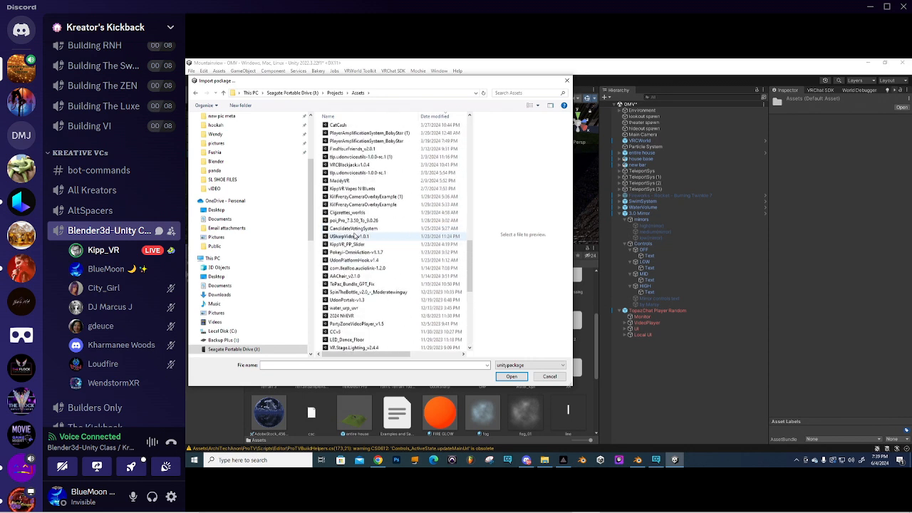
{"action": "scroll", "coordinate": [354, 235], "scroll_direction": "up", "scroll_amount": 10}
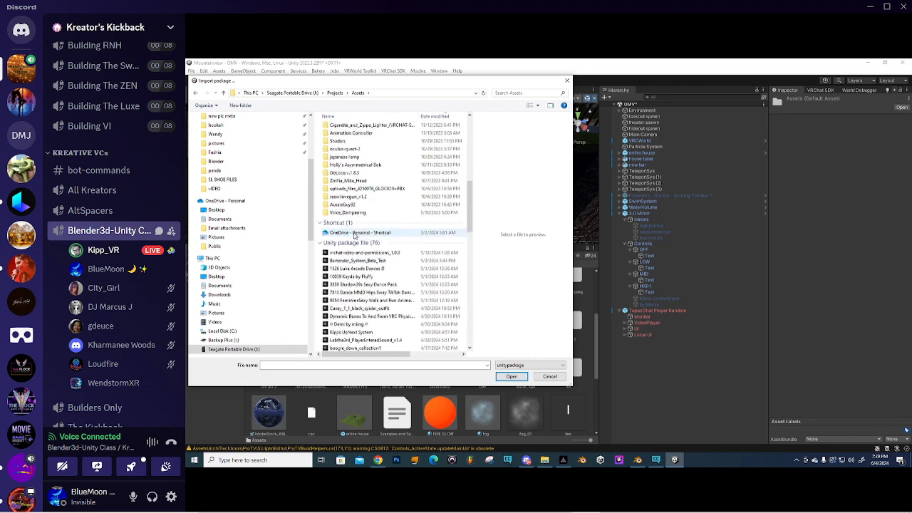
{"action": "scroll", "coordinate": [355, 235], "scroll_direction": "up", "scroll_amount": 3}
{"action": "scroll", "coordinate": [354, 235], "scroll_direction": "up", "scroll_amount": 5}
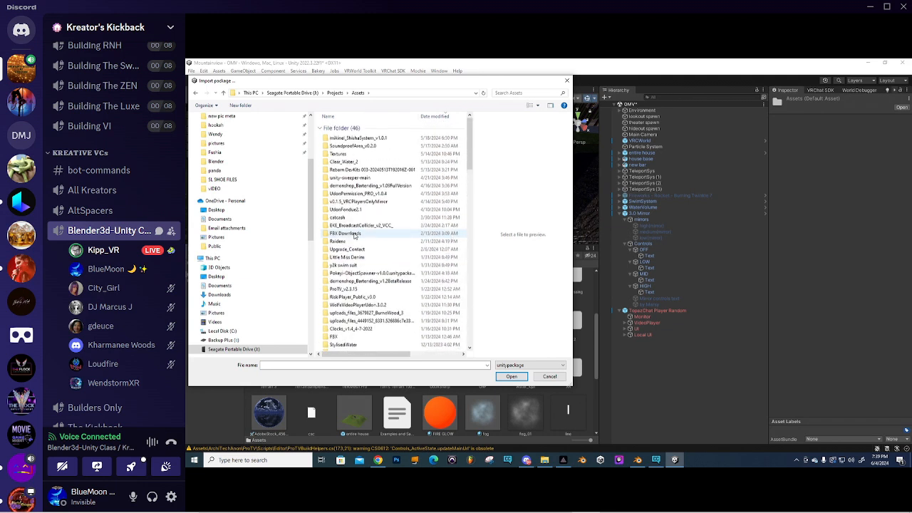
{"action": "scroll", "coordinate": [354, 236], "scroll_direction": "down", "scroll_amount": 2}
{"action": "scroll", "coordinate": [355, 236], "scroll_direction": "down", "scroll_amount": 7}
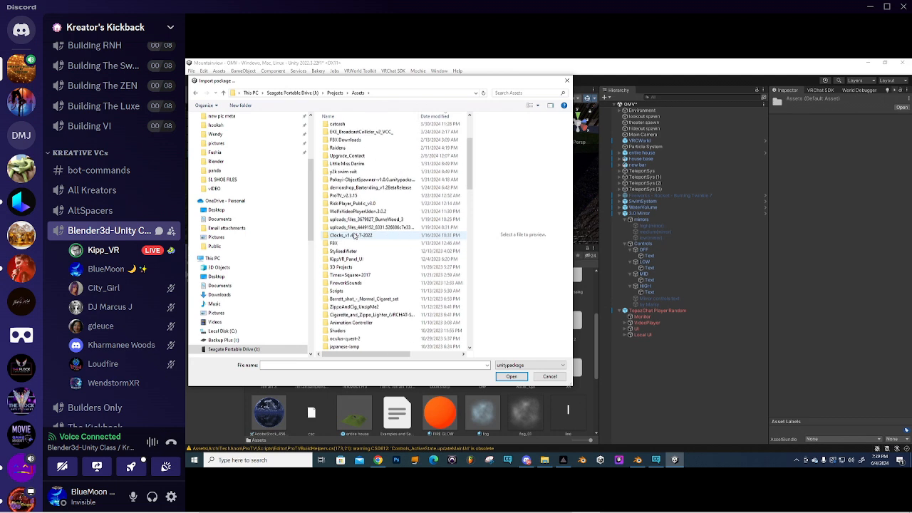
{"action": "left_click", "coordinate": [516, 92]}
{"action": "type", "text": "topaz"}
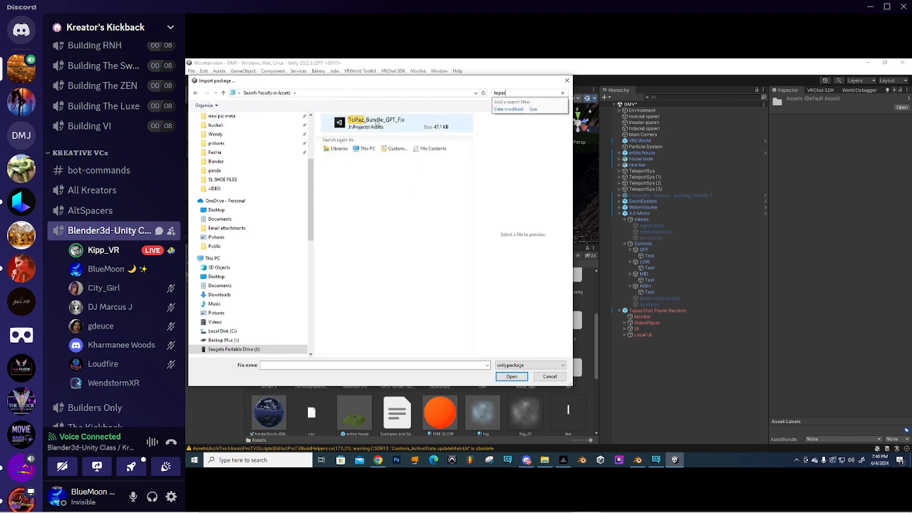
{"action": "left_click", "coordinate": [377, 124]}
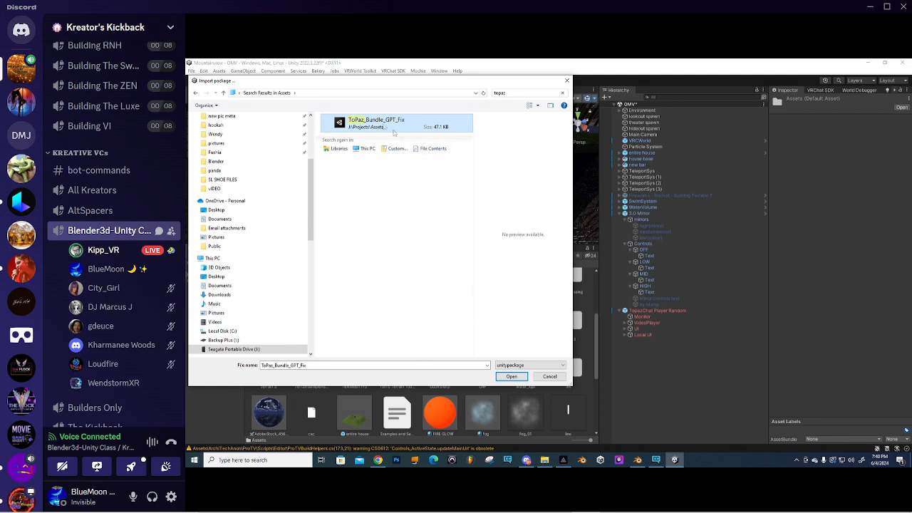
{"action": "left_click", "coordinate": [512, 377]}
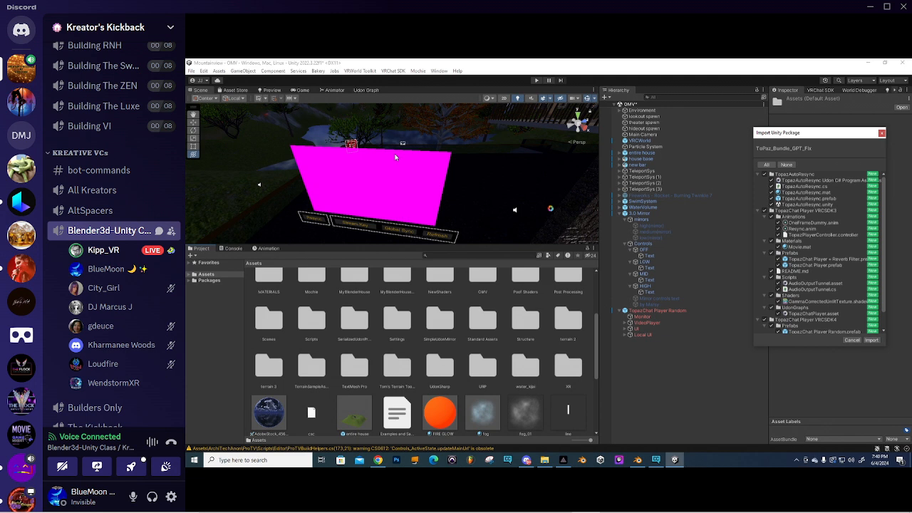
- Import all ToPaz_Bundle_GPT_Fix contents and wait for the scripts to recompile
{"action": "left_click", "coordinate": [872, 340]}
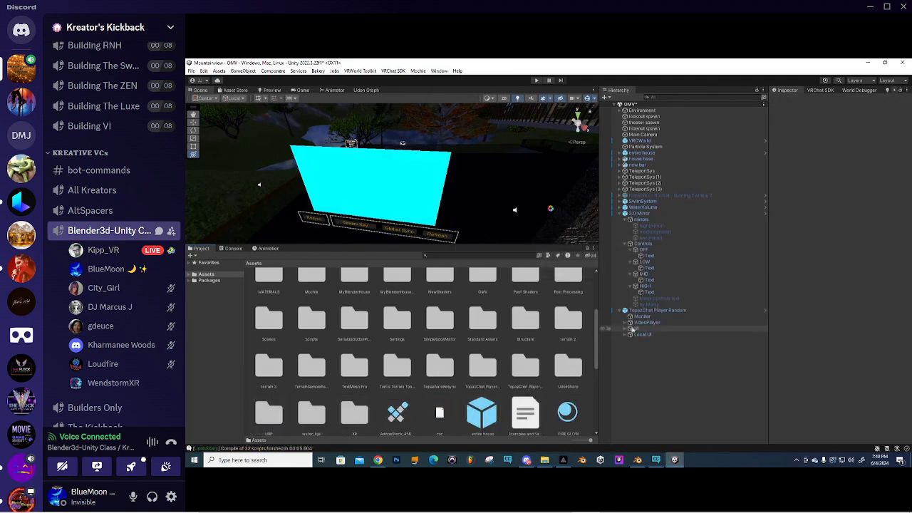
{"action": "mouse_move", "coordinate": [388, 188]}
{"action": "middle_mouse_down"}
{"action": "mouse_move", "coordinate": [380, 185]}
{"action": "mouse_move", "coordinate": [402, 177]}
{"action": "middle_mouse_up"}
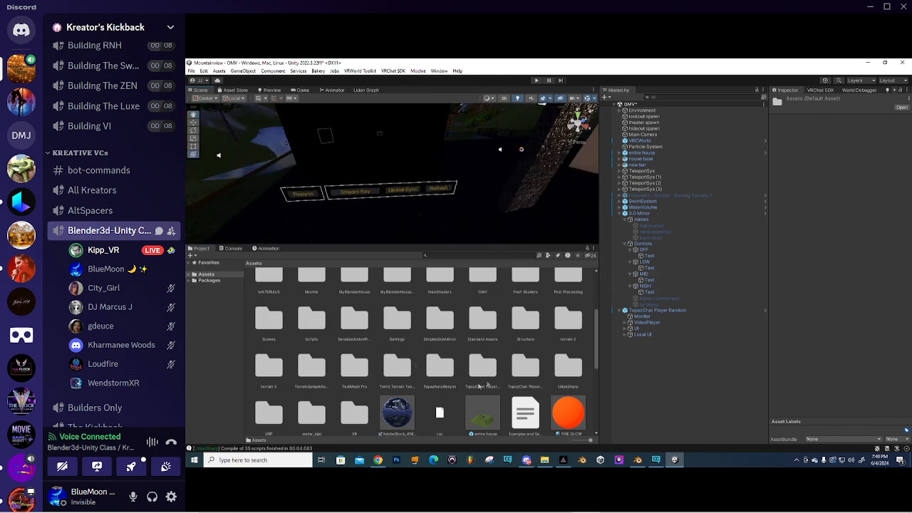
- Place the TopazAutoResync prefab from its folder into the scene beside the player buttons
{"action": "double_click", "coordinate": [440, 367]}
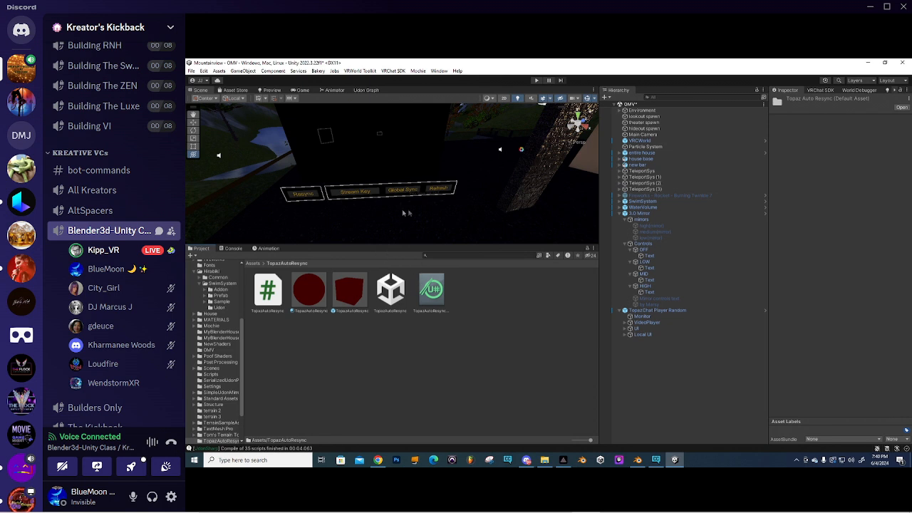
{"action": "right_click_drag", "start_coordinate": [404, 213], "coordinate": [426, 190]}
{"action": "scroll", "coordinate": [434, 179], "scroll_direction": "down", "scroll_amount": 5}
{"action": "scroll", "coordinate": [421, 198], "scroll_direction": "up", "scroll_amount": 7}
{"action": "scroll", "coordinate": [420, 196], "scroll_direction": "down", "scroll_amount": 5}
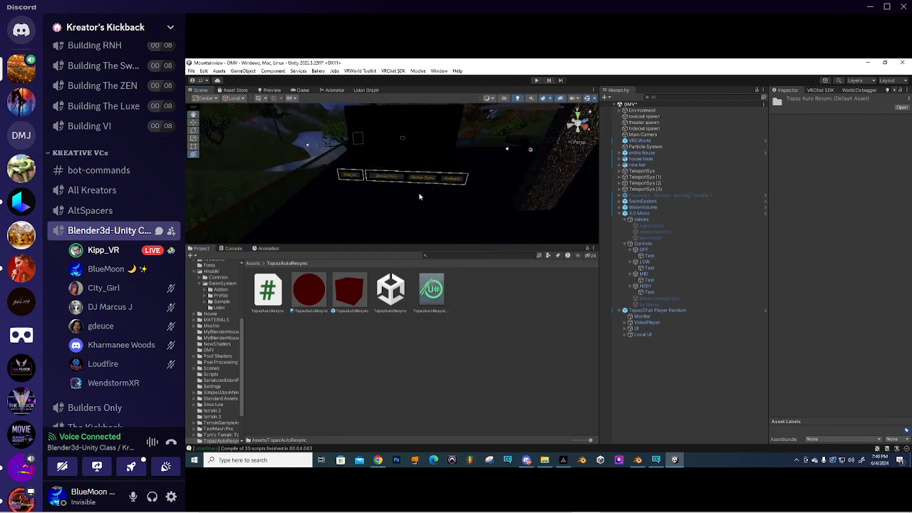
{"action": "left_click", "coordinate": [349, 293]}
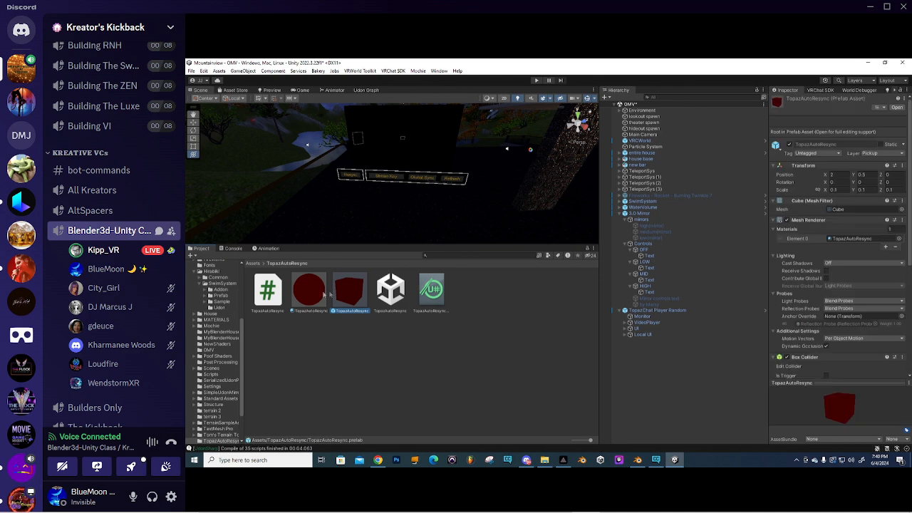
{"action": "left_click_drag", "start_coordinate": [350, 293], "coordinate": [310, 131]}
- Rotate the TopazAutoResync cube to Y 37.38 near the Resync and Stream Key buttons
{"action": "left_click_drag", "start_coordinate": [329, 188], "coordinate": [320, 165]}
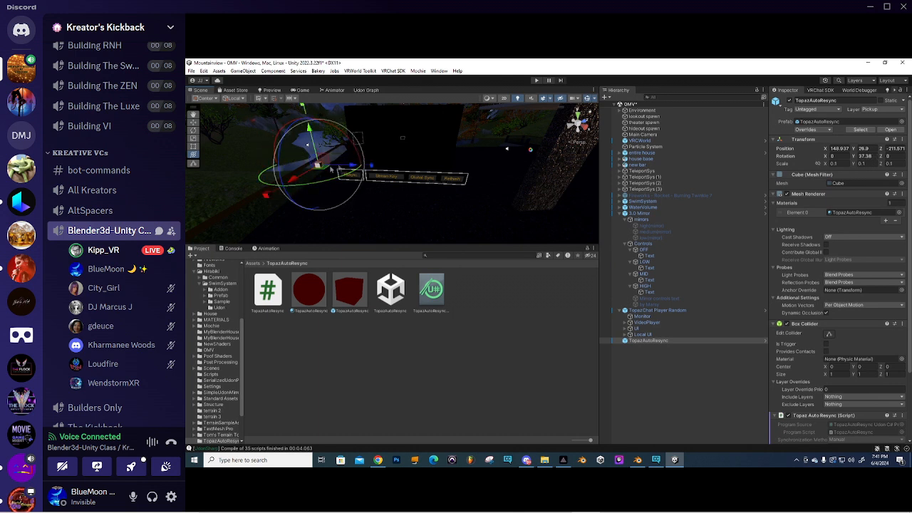
{"action": "scroll", "coordinate": [348, 174], "scroll_direction": "up", "scroll_amount": 3}
{"action": "scroll", "coordinate": [327, 175], "scroll_direction": "down", "scroll_amount": 3}
{"action": "middle_click_drag", "start_coordinate": [328, 175], "coordinate": [442, 194]}
{"action": "scroll", "coordinate": [457, 201], "scroll_direction": "up", "scroll_amount": 3}
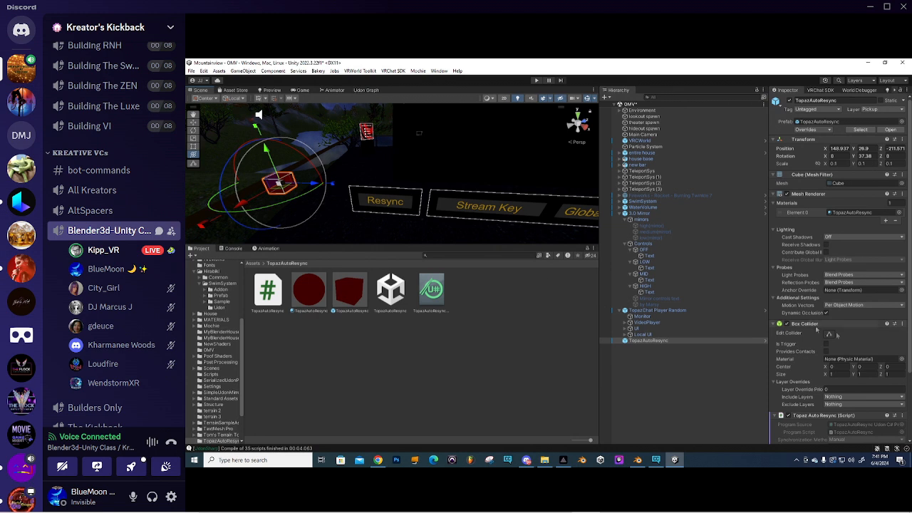
{"action": "scroll", "coordinate": [815, 308], "scroll_direction": "down", "scroll_amount": 3}
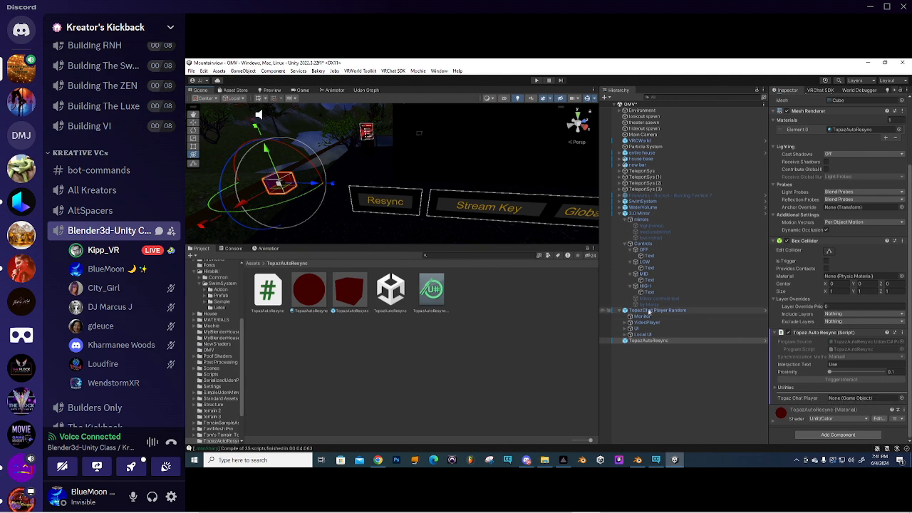
- Assign TopazChat Player Random to the cube's Topaz Chat Player field
{"action": "left_click_drag", "start_coordinate": [648, 312], "coordinate": [845, 403]}
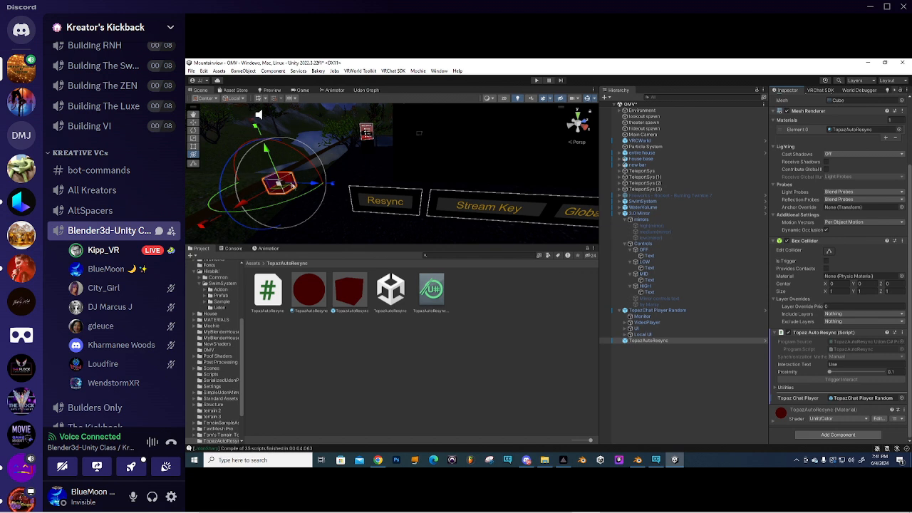
{"action": "key", "text": "a"}
{"action": "right_click_drag", "start_coordinate": [308, 181], "coordinate": [286, 181]}
{"action": "key", "text": "d"}
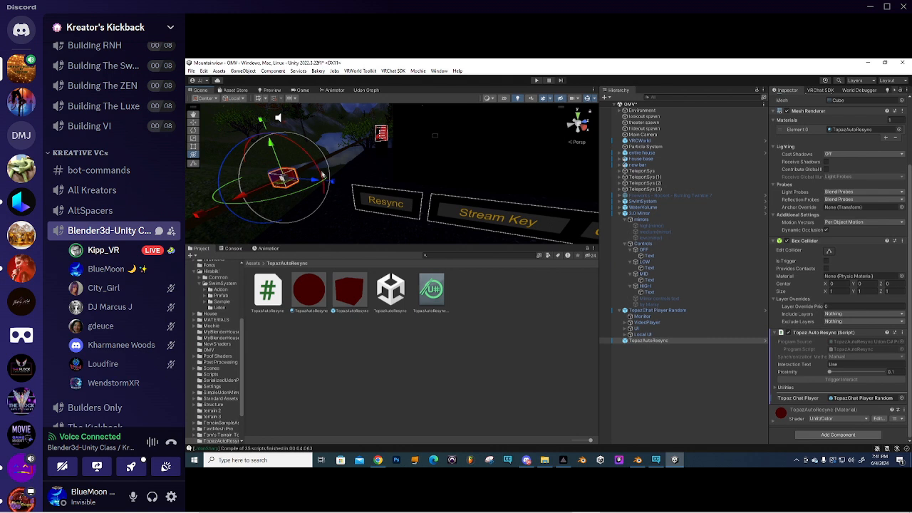
{"action": "right_click_drag", "start_coordinate": [441, 159], "coordinate": [416, 187]}
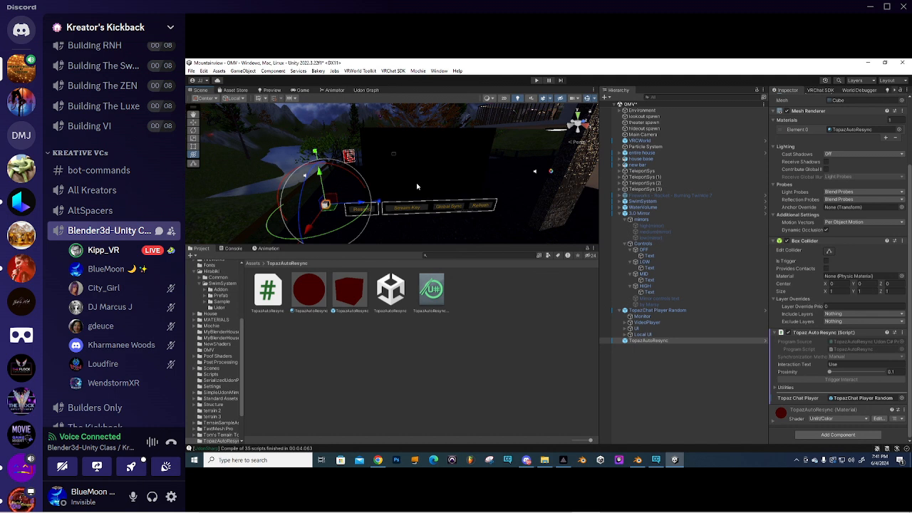
- Collapse TopazChat Player Random's children in the Hierarchy
{"action": "scroll", "coordinate": [421, 175], "scroll_direction": "up", "scroll_amount": 3}
{"action": "scroll", "coordinate": [422, 175], "scroll_direction": "down", "scroll_amount": 5}
{"action": "right_click_drag", "start_coordinate": [481, 163], "coordinate": [393, 151]}
{"action": "middle_click_drag", "start_coordinate": [393, 151], "coordinate": [354, 128]}
{"action": "left_click", "coordinate": [620, 312]}
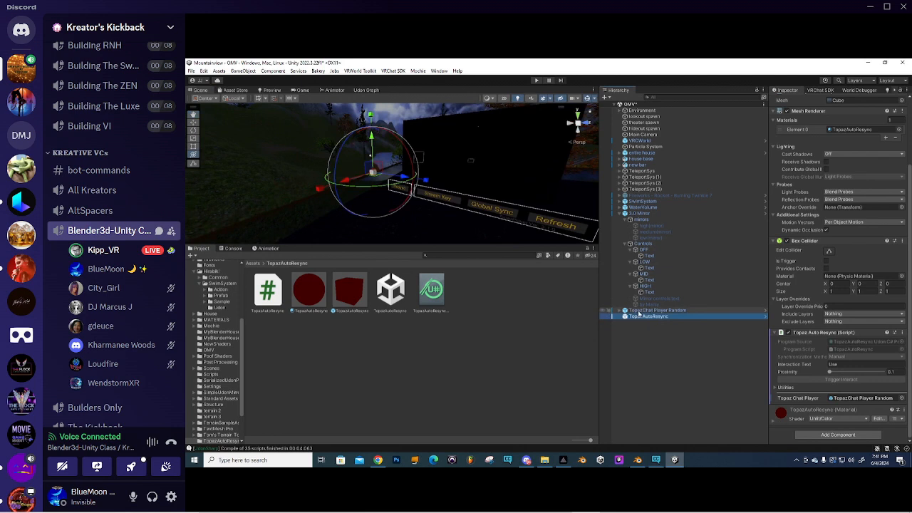
- Collapse 3.0 Mirror in the Hierarchy and return the Project view to Assets
{"action": "left_click", "coordinate": [620, 214]}
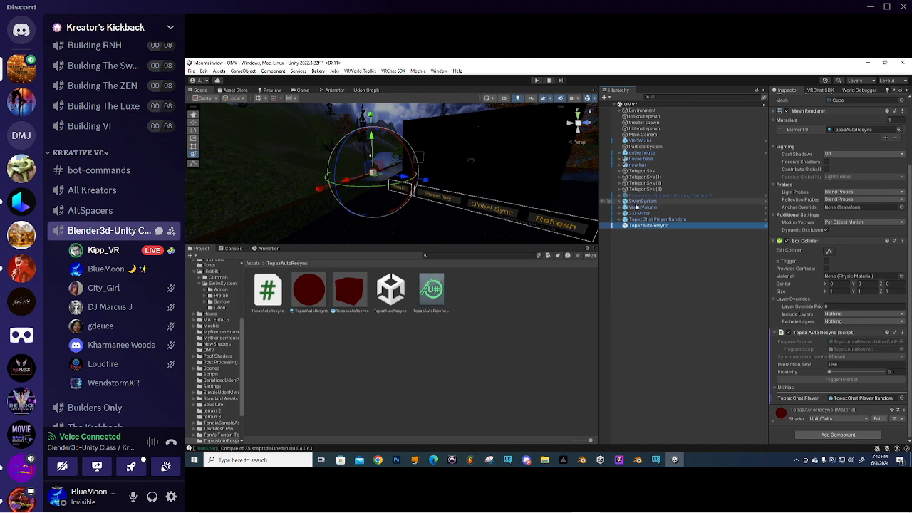
{"action": "right_click_drag", "start_coordinate": [435, 159], "coordinate": [453, 171]}
{"action": "scroll", "coordinate": [452, 171], "scroll_direction": "down", "scroll_amount": 3}
{"action": "middle_click_drag", "start_coordinate": [424, 168], "coordinate": [403, 171]}
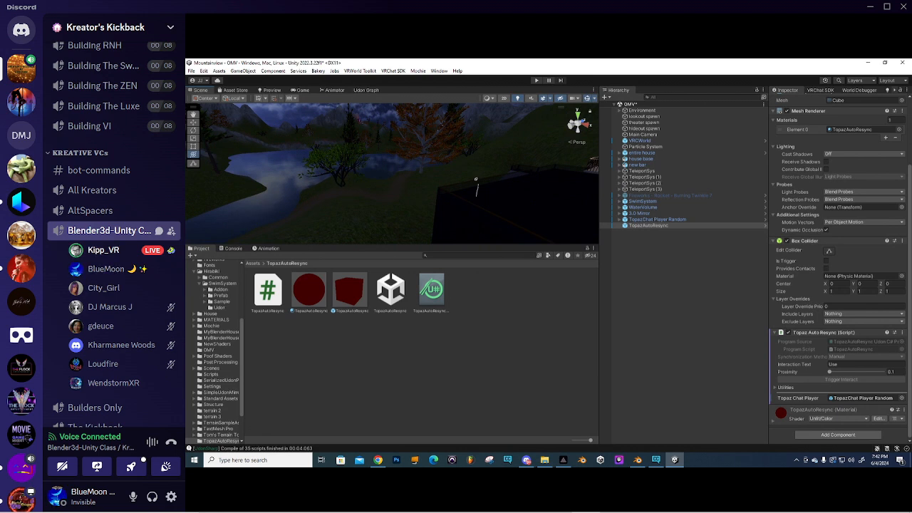
{"action": "left_click", "coordinate": [252, 264]}
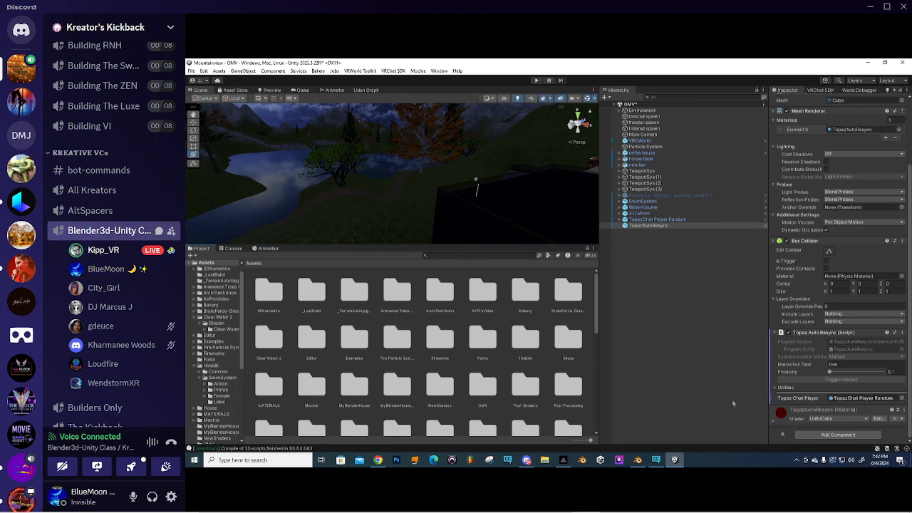
- Select TopazChat Player Random and TopazAutoResync together and delete them
{"action": "left_click", "coordinate": [642, 220]}
{"action": "left_click", "coordinate": [650, 225], "text": "shift"}
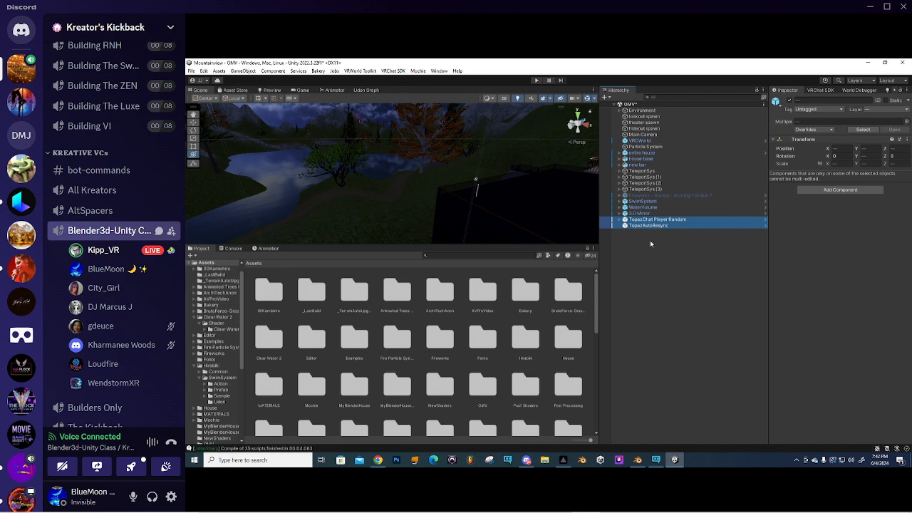
{"action": "key", "text": "Delete"}
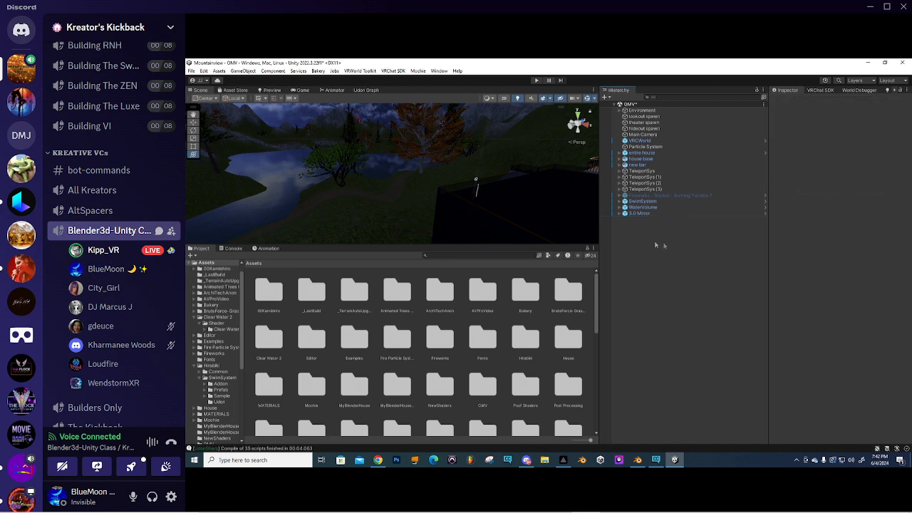
- Survey the house interior, centring the striped video screen and glass doors
{"action": "scroll", "coordinate": [499, 194], "scroll_direction": "down", "scroll_amount": 2}
{"action": "scroll", "coordinate": [500, 194], "scroll_direction": "down", "scroll_amount": 3}
{"action": "middle_click_drag", "start_coordinate": [500, 194], "coordinate": [432, 187]}
{"action": "scroll", "coordinate": [444, 205], "scroll_direction": "up", "scroll_amount": 5}
{"action": "scroll", "coordinate": [432, 187], "scroll_direction": "up", "scroll_amount": 4}
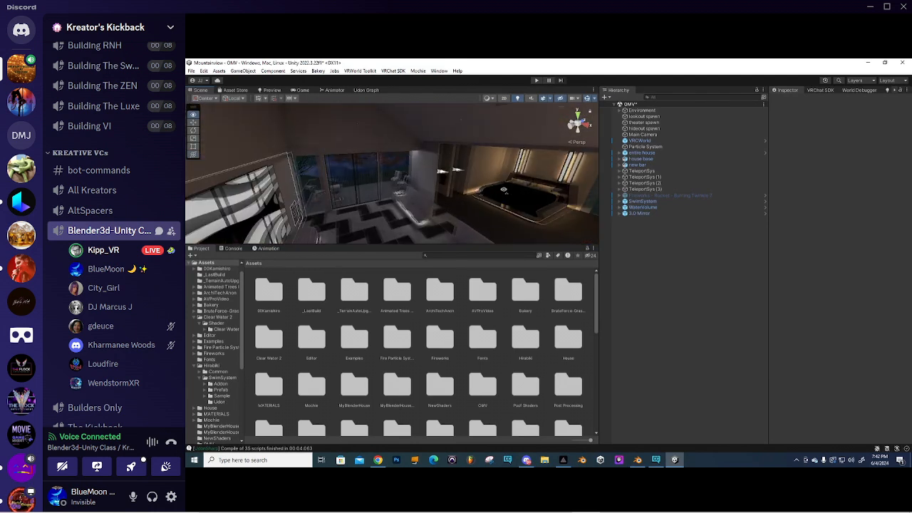
{"action": "right_click_drag", "start_coordinate": [432, 187], "coordinate": [414, 186]}
{"action": "middle_click_drag", "start_coordinate": [414, 186], "coordinate": [409, 193]}
{"action": "scroll", "coordinate": [410, 193], "scroll_direction": "up", "scroll_amount": 2}
{"action": "left_click_drag", "start_coordinate": [439, 244], "coordinate": [428, 369]}
{"action": "right_click_drag", "start_coordinate": [432, 300], "coordinate": [342, 288]}
{"action": "scroll", "coordinate": [285, 287], "scroll_direction": "down", "scroll_amount": 4}
{"action": "right_click_drag", "start_coordinate": [261, 287], "coordinate": [385, 224]}
{"action": "middle_click_drag", "start_coordinate": [384, 225], "coordinate": [379, 219]}
{"action": "right_click_drag", "start_coordinate": [379, 220], "coordinate": [367, 219]}
{"action": "right_click_drag", "start_coordinate": [307, 218], "coordinate": [365, 210]}
{"action": "scroll", "coordinate": [391, 215], "scroll_direction": "up", "scroll_amount": 4}
{"action": "scroll", "coordinate": [391, 213], "scroll_direction": "down", "scroll_amount": 4}
{"action": "middle_click_drag", "start_coordinate": [365, 210], "coordinate": [343, 214]}
{"action": "scroll", "coordinate": [375, 230], "scroll_direction": "up", "scroll_amount": 3}
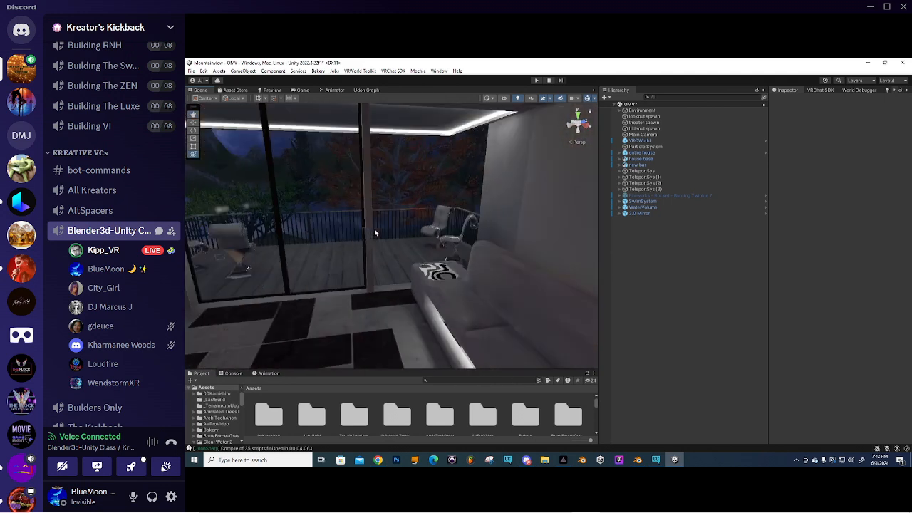
{"action": "right_click_drag", "start_coordinate": [375, 231], "coordinate": [377, 275]}
{"action": "scroll", "coordinate": [330, 213], "scroll_direction": "down", "scroll_amount": 3}
{"action": "middle_click_drag", "start_coordinate": [330, 213], "coordinate": [422, 224]}
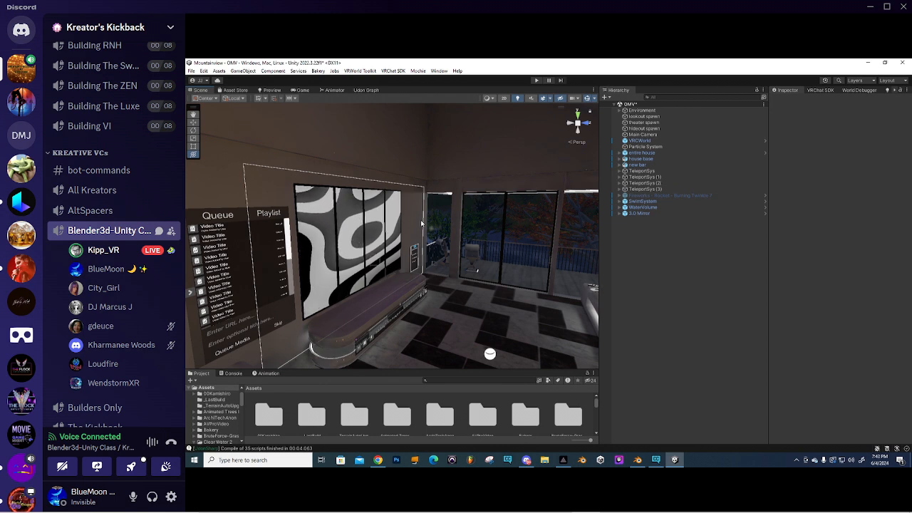
- View the orange tree, mountains and lake outside, then bring OBS to the front
{"action": "right_click_drag", "start_coordinate": [443, 217], "coordinate": [449, 253]}
{"action": "key", "text": "s"}
{"action": "key", "text": "w"}
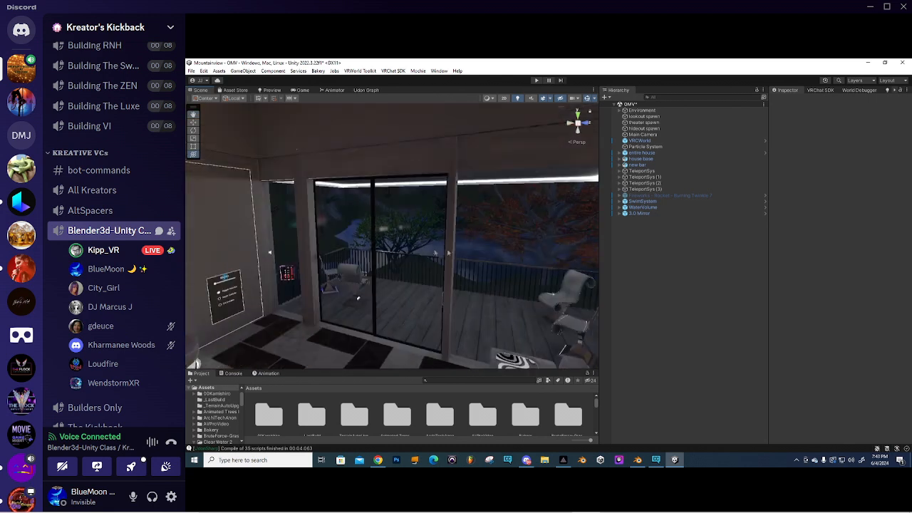
{"action": "scroll", "coordinate": [436, 253], "scroll_direction": "up", "scroll_amount": 3}
{"action": "right_click_drag", "start_coordinate": [388, 258], "coordinate": [389, 239]}
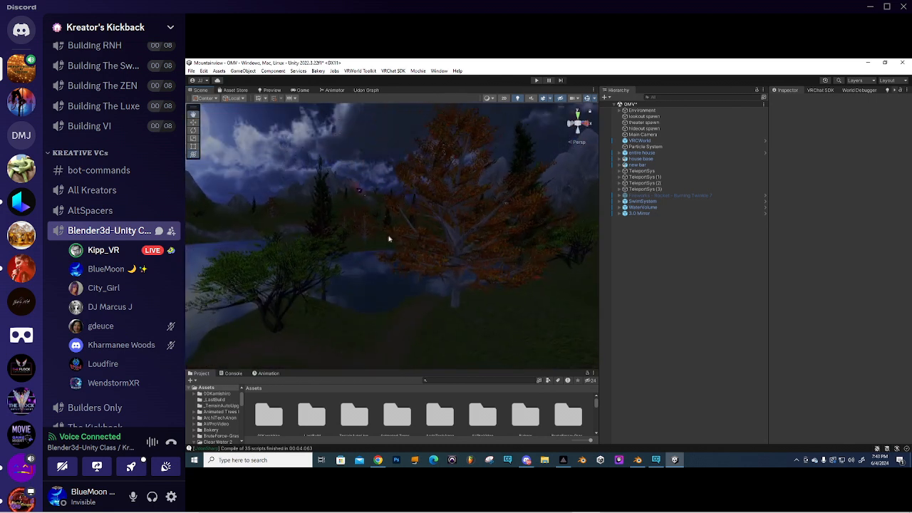
{"action": "scroll", "coordinate": [389, 240], "scroll_direction": "down", "scroll_amount": 10}
{"action": "middle_click_drag", "start_coordinate": [399, 264], "coordinate": [415, 289]}
{"action": "scroll", "coordinate": [416, 290], "scroll_direction": "up", "scroll_amount": 2}
{"action": "right_click_drag", "start_coordinate": [380, 265], "coordinate": [335, 235]}
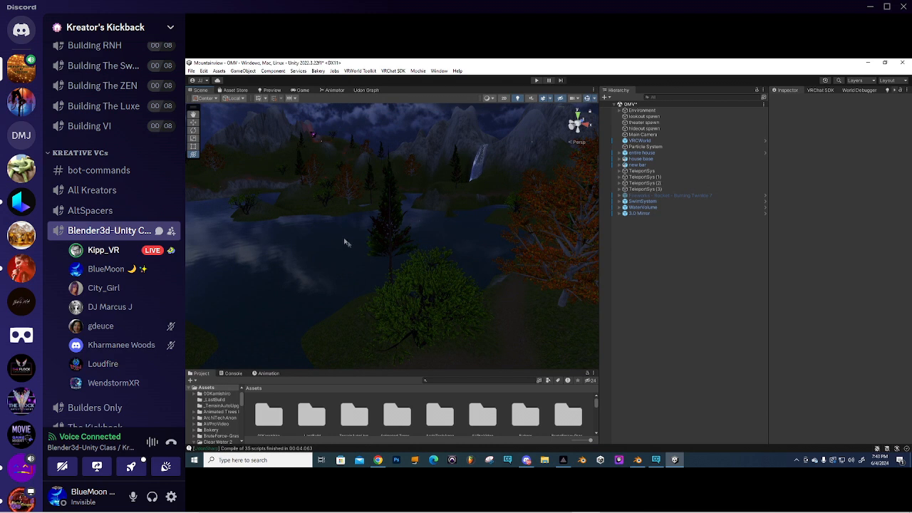
{"action": "mouse_move", "coordinate": [487, 285]}
{"action": "right_mouse_down"}
{"action": "mouse_move", "coordinate": [411, 254]}
{"action": "mouse_move", "coordinate": [488, 280]}
{"action": "mouse_move", "coordinate": [444, 271]}
{"action": "mouse_move", "coordinate": [458, 263]}
{"action": "mouse_move", "coordinate": [492, 270]}
{"action": "right_mouse_up"}
{"action": "scroll", "coordinate": [409, 257], "scroll_direction": "down", "scroll_amount": 6}
{"action": "scroll", "coordinate": [458, 263], "scroll_direction": "up", "scroll_amount": 5}
{"action": "left_click", "coordinate": [614, 502]}
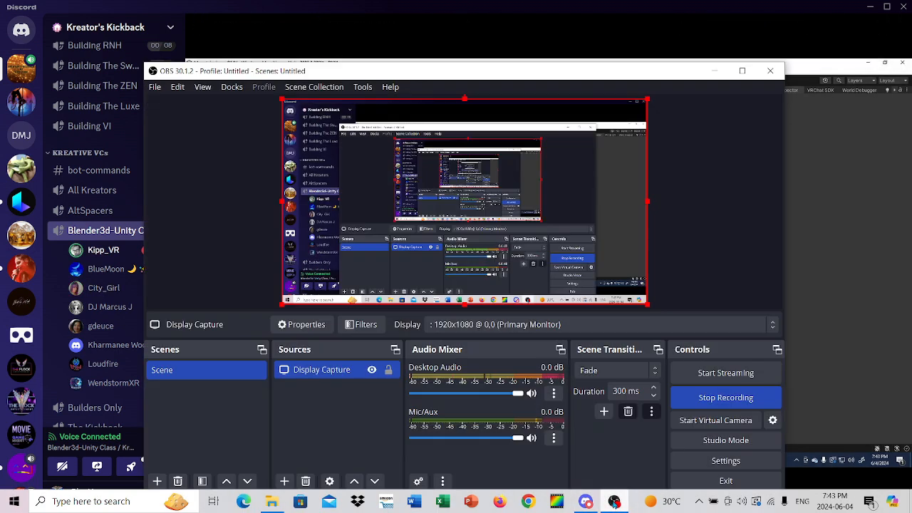